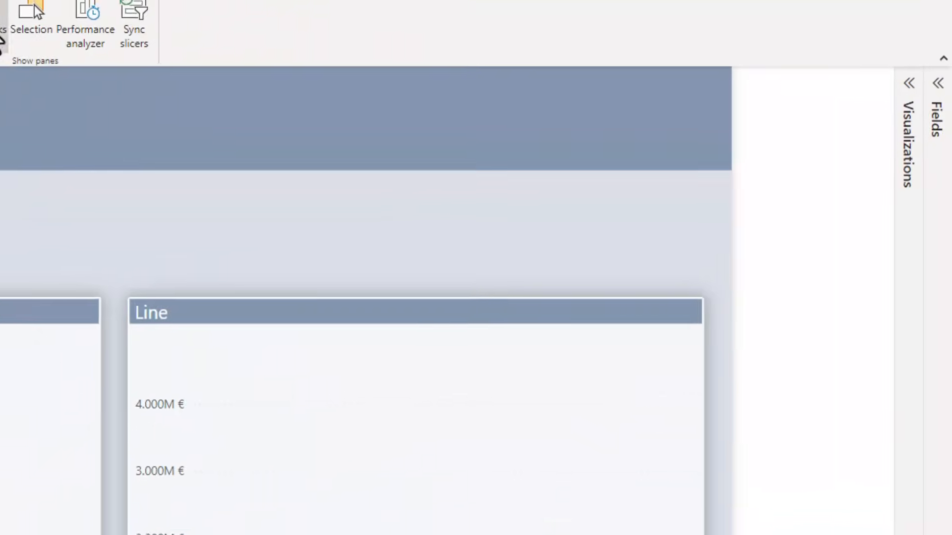
Step: Show the Bookmarks pane
click(2, 43)
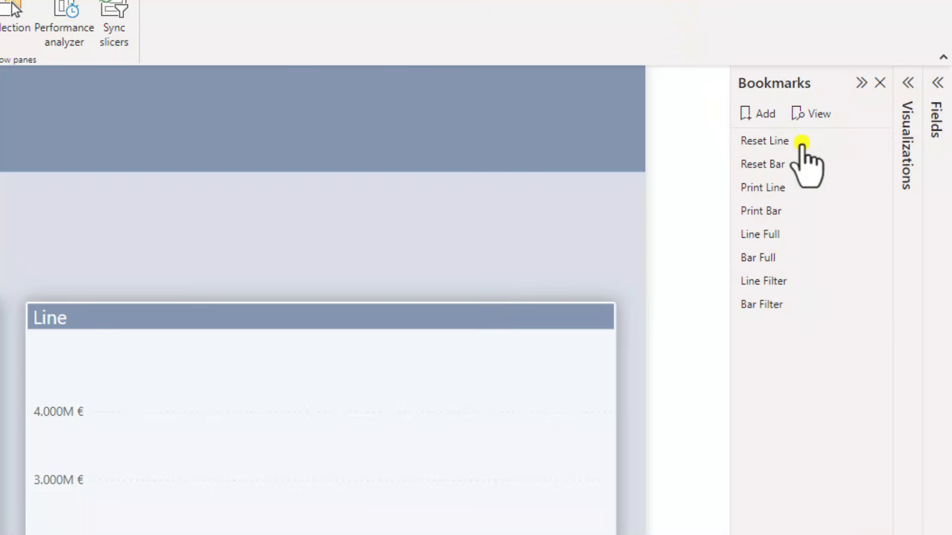
Step: Add a trial bookmark, rename it ABC, and delete it again
click(751, 114)
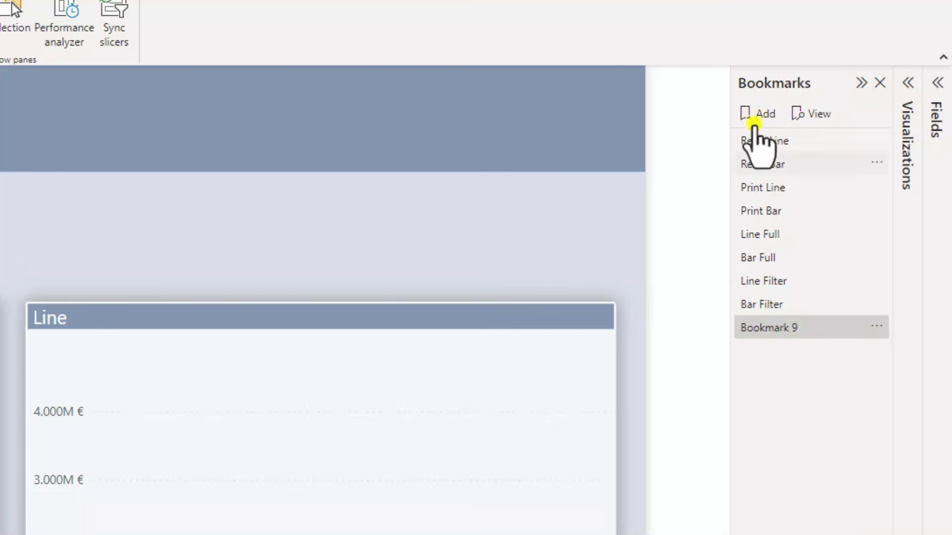
double_click(803, 328)
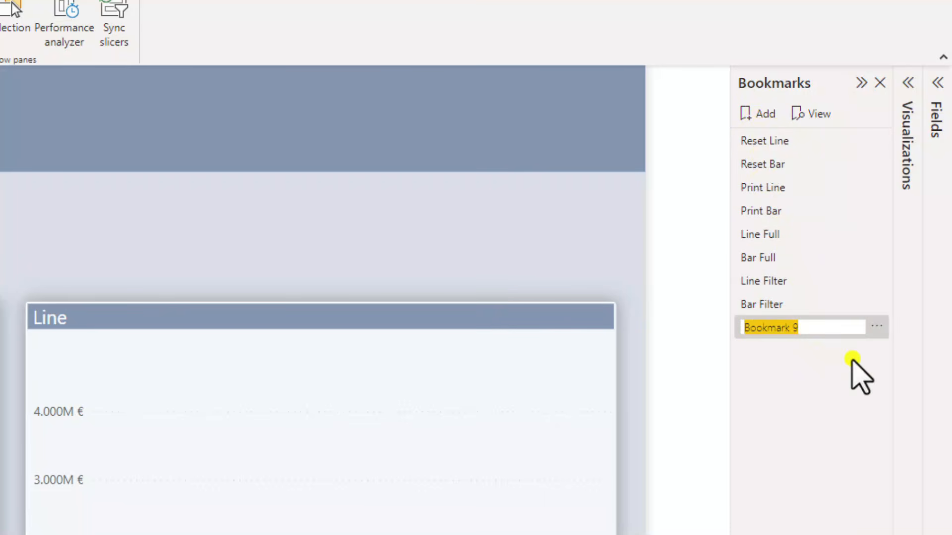
text(ABC)
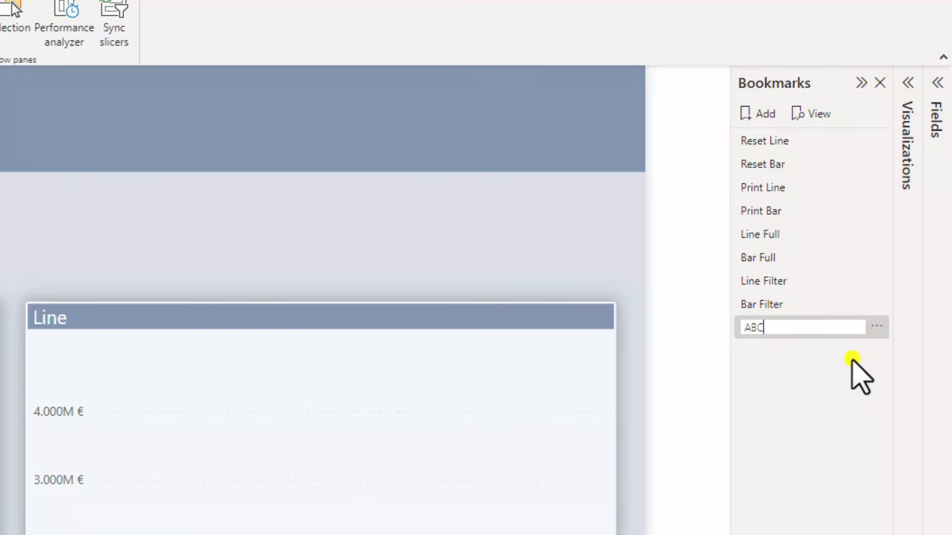
key(Return)
click(875, 327)
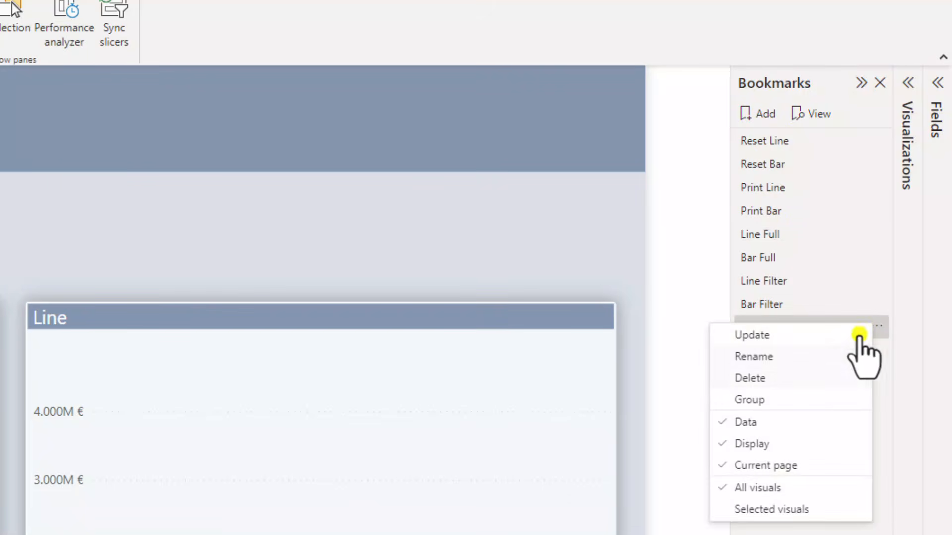
click(810, 382)
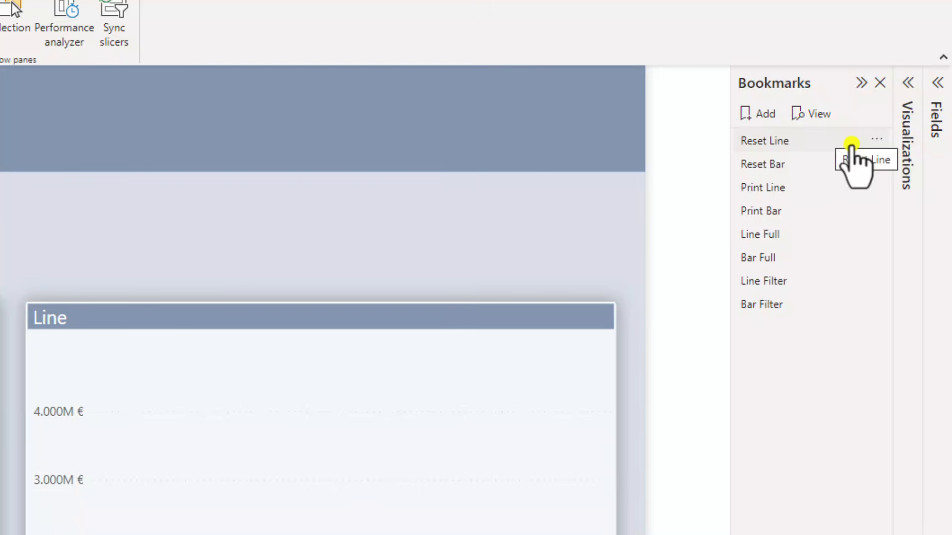
Step: Apply the Reset Line bookmark and examine which state options it captures
click(817, 141)
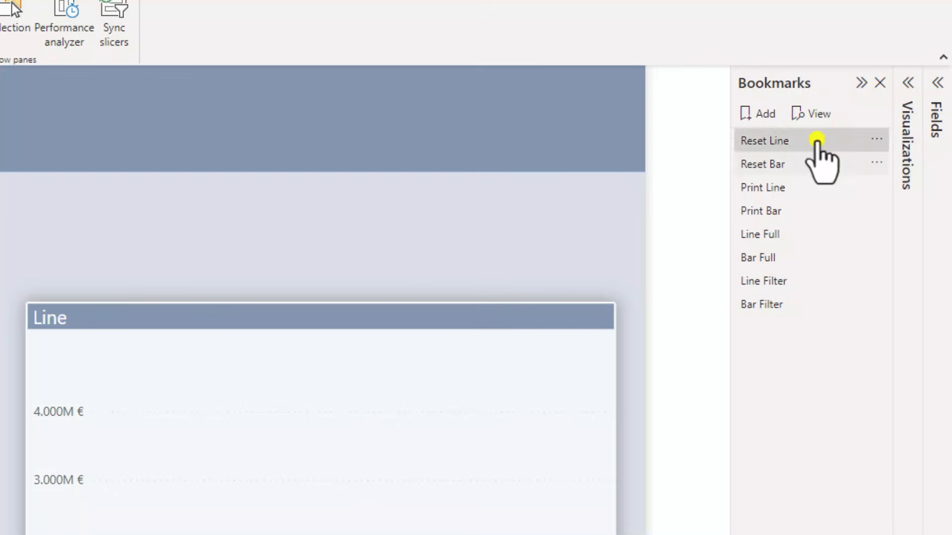
click(817, 140)
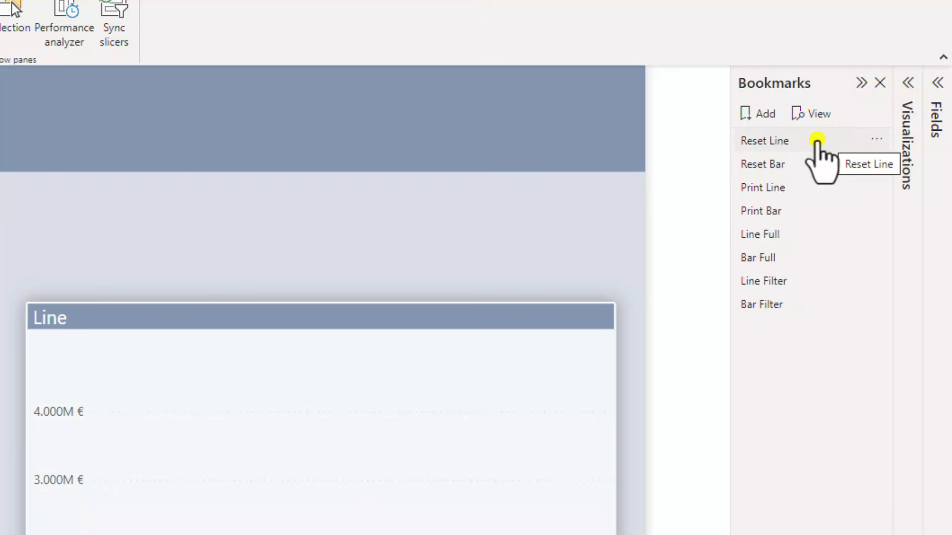
click(875, 139)
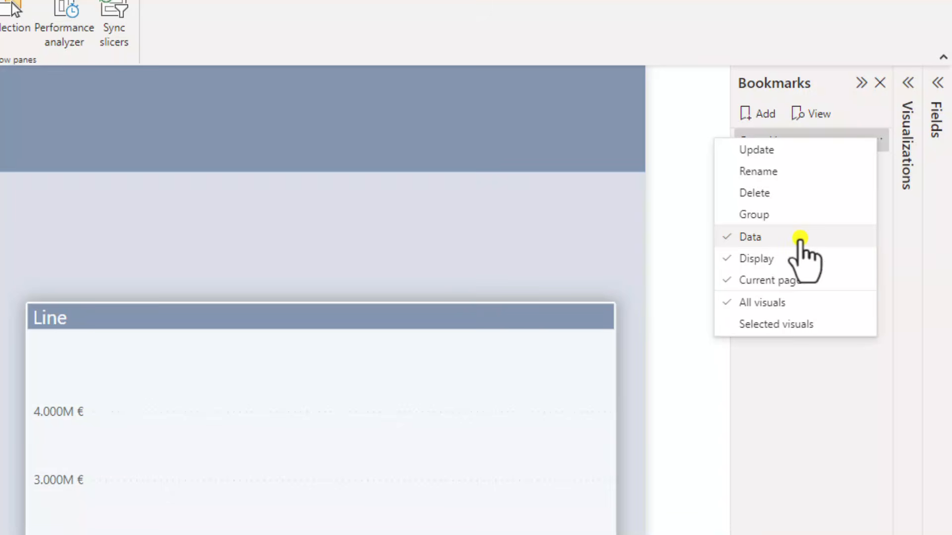
click(798, 396)
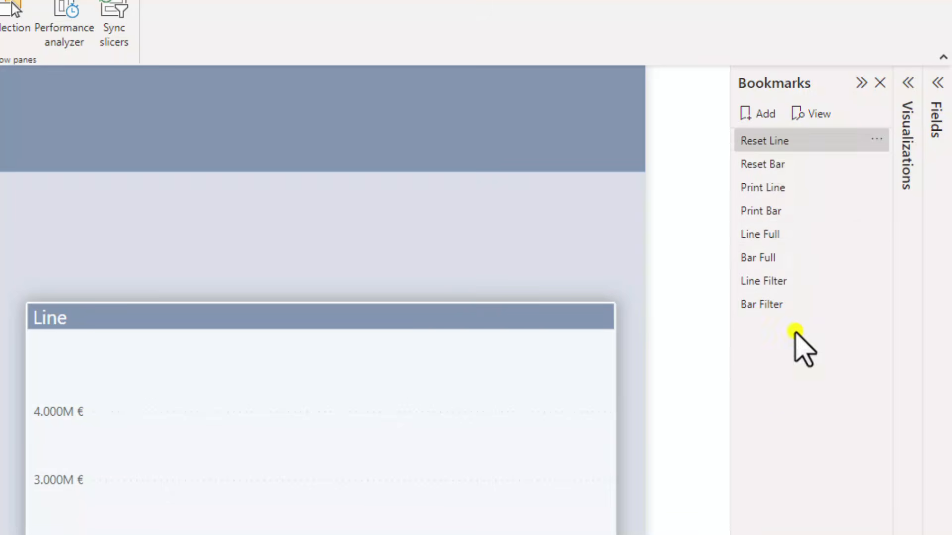
Step: Apply the Reset Bar and Print Line bookmarks and examine which state options Print Line captures
click(781, 169)
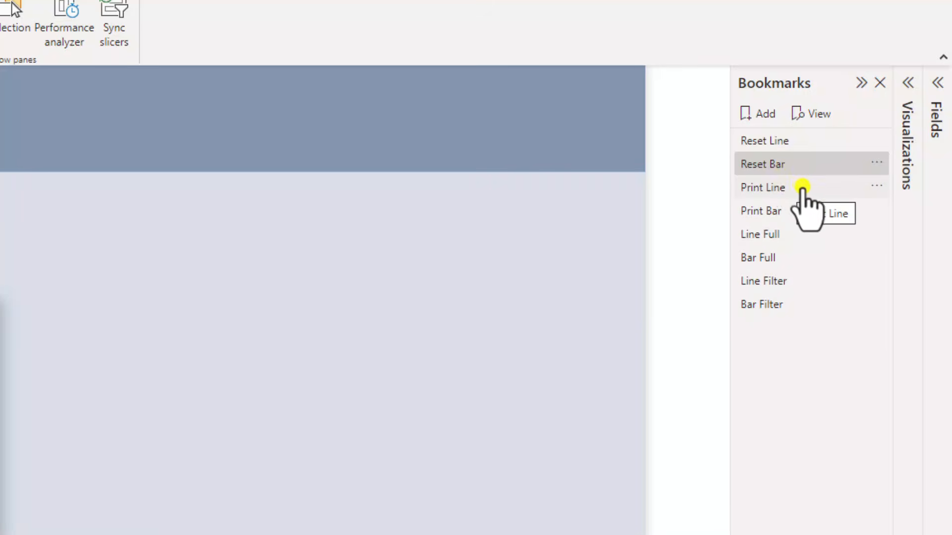
click(802, 188)
click(803, 187)
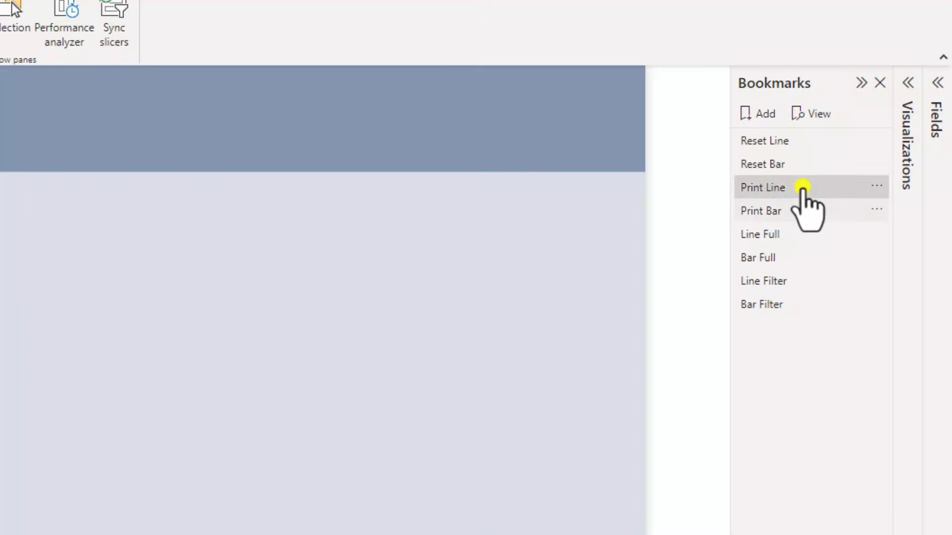
click(879, 188)
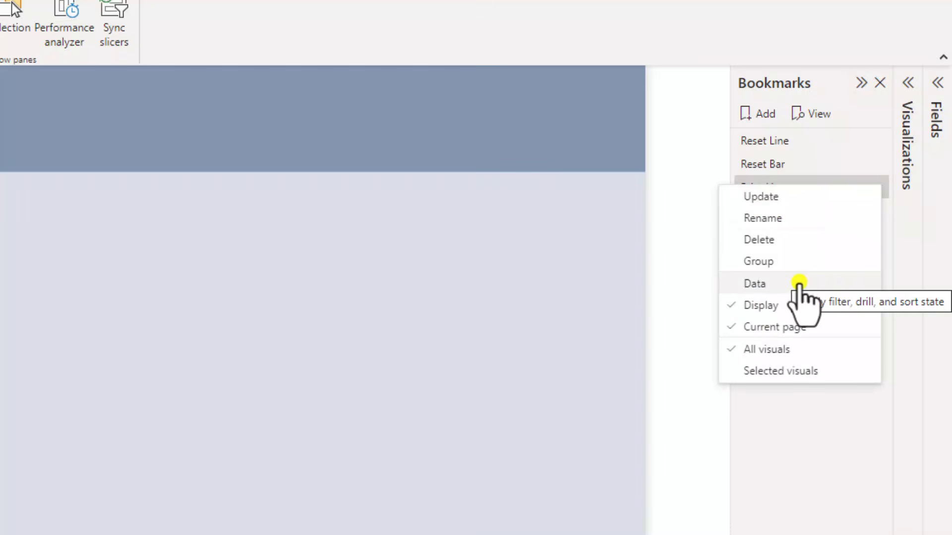
click(814, 441)
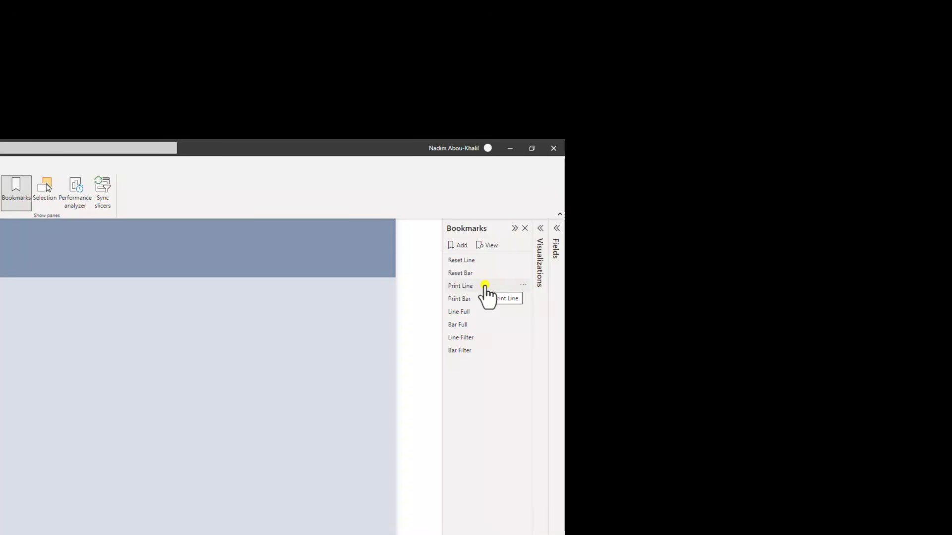
click(485, 286)
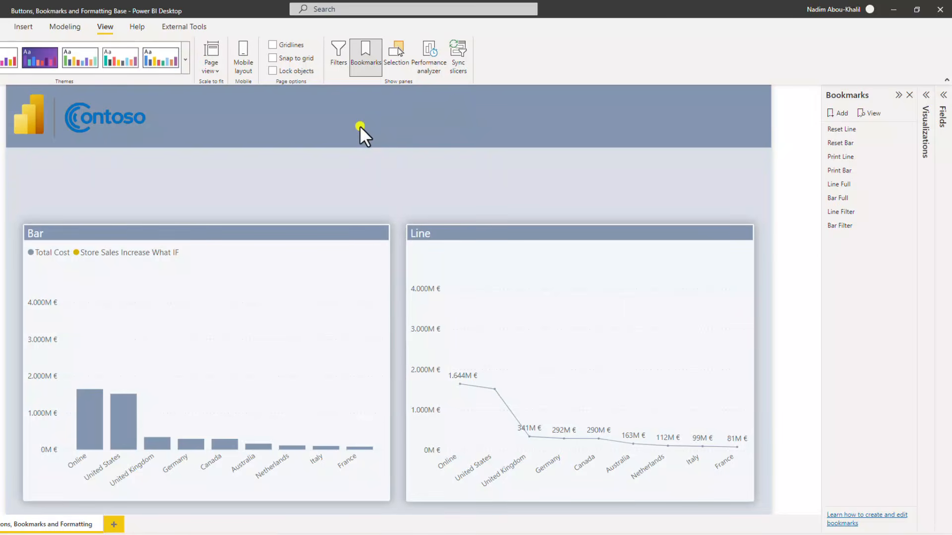
Step: Show the Selection pane and hide the Line and Bar visuals on the page
click(398, 55)
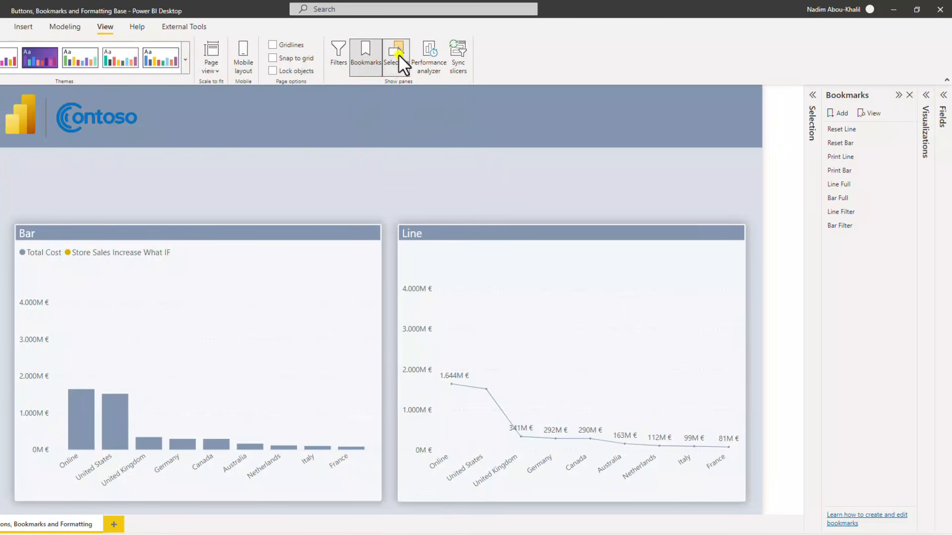
click(812, 94)
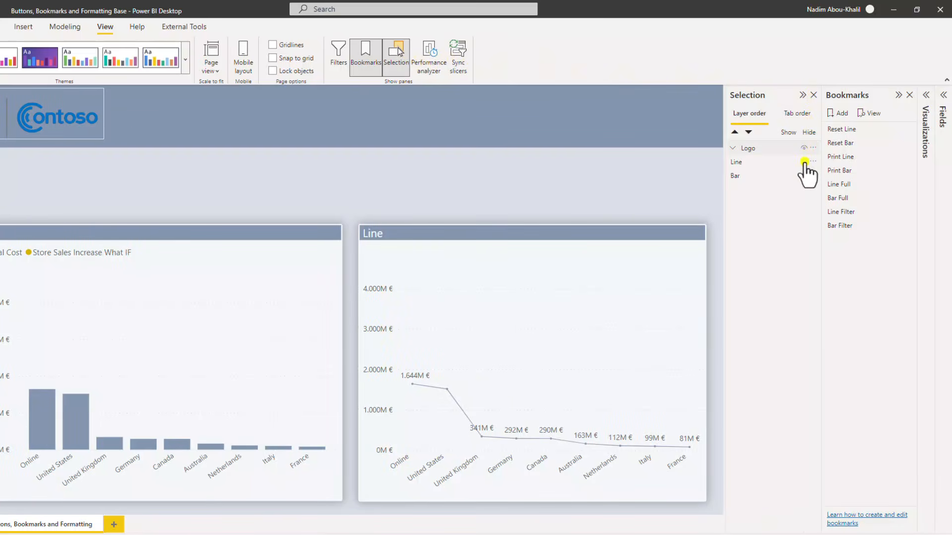
click(804, 162)
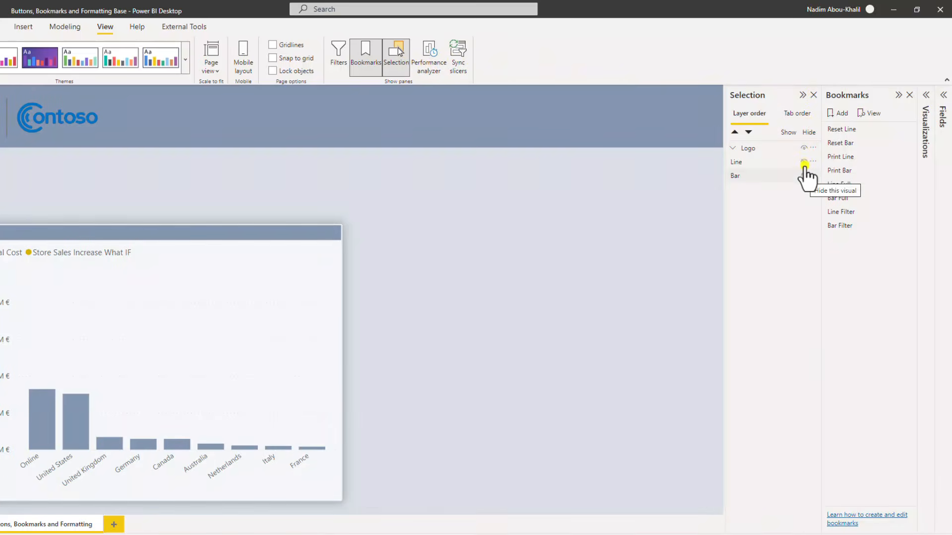
click(804, 176)
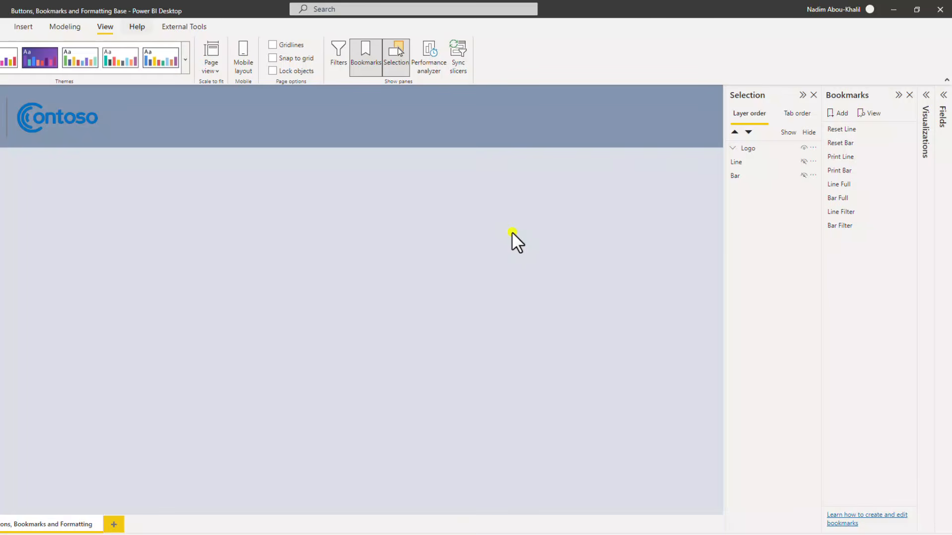
Step: Insert a rectangle shape and stretch it into a tall panel along the report page's right edge, below the header
click(26, 26)
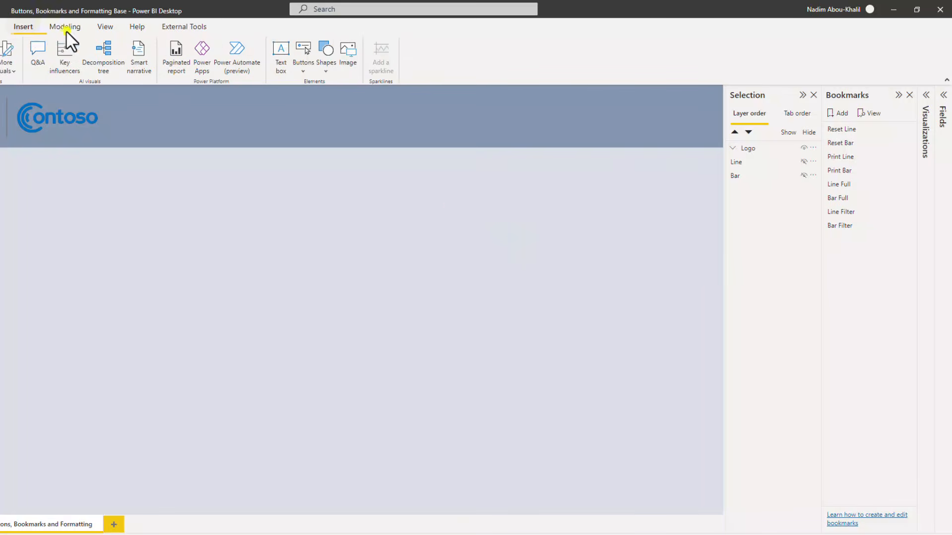
click(328, 66)
click(327, 108)
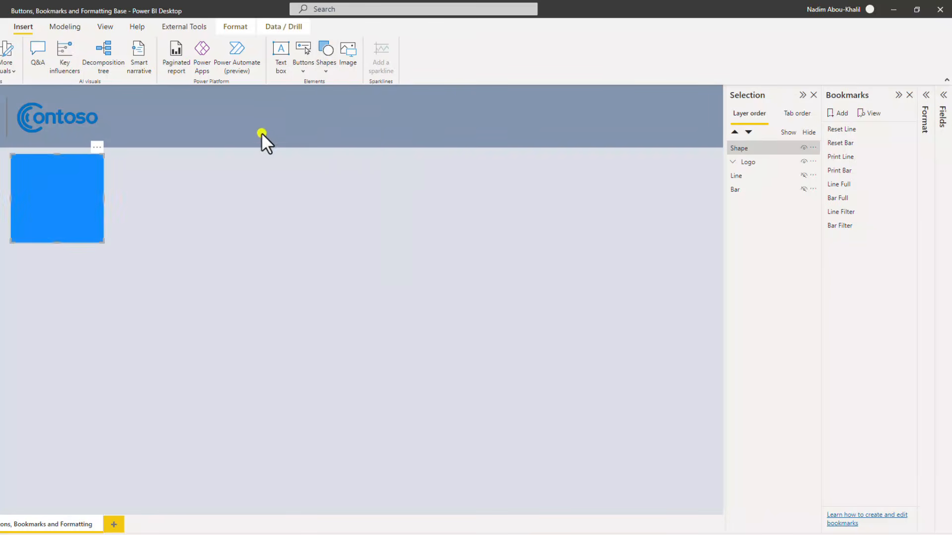
drag(73, 197, 673, 206)
drag(622, 248, 547, 503)
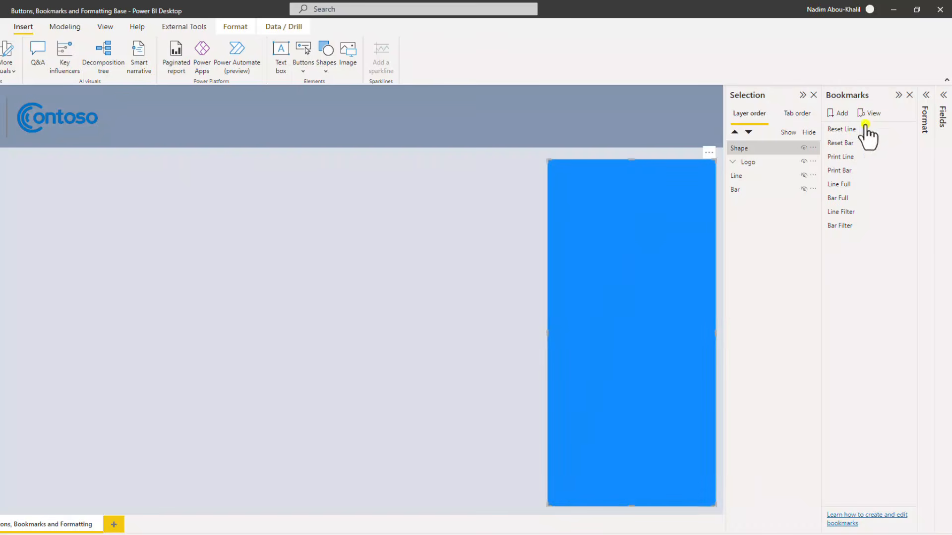
Step: Format the panel shape with a white fill at 100% transparency and turn off its border
click(925, 105)
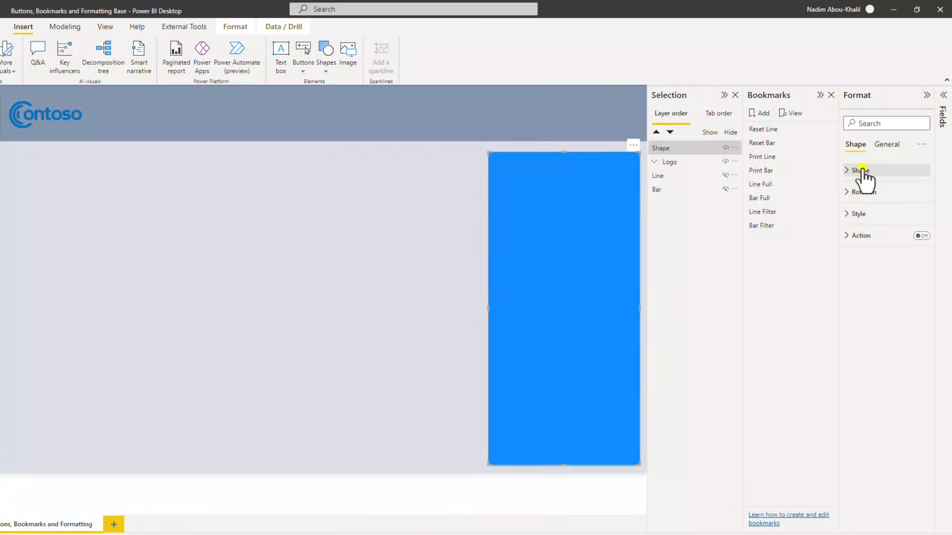
click(859, 213)
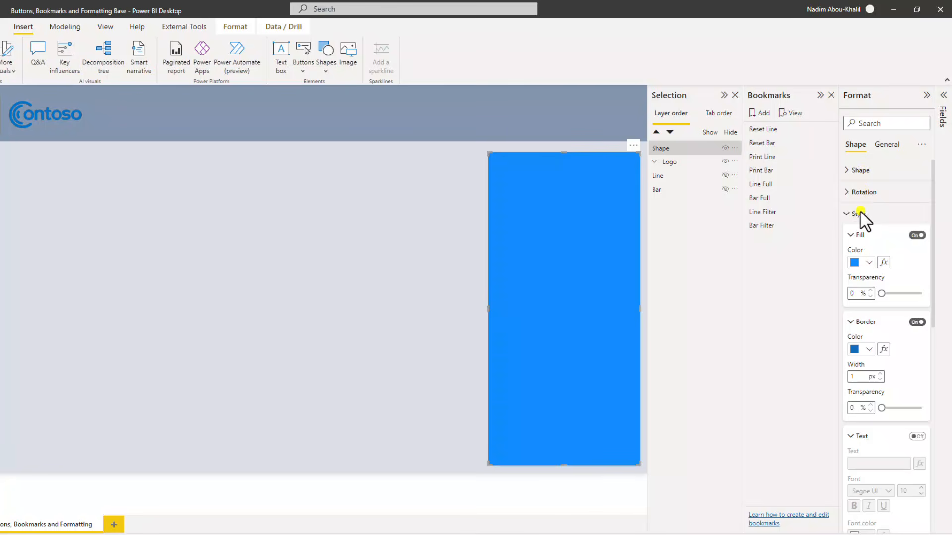
click(917, 235)
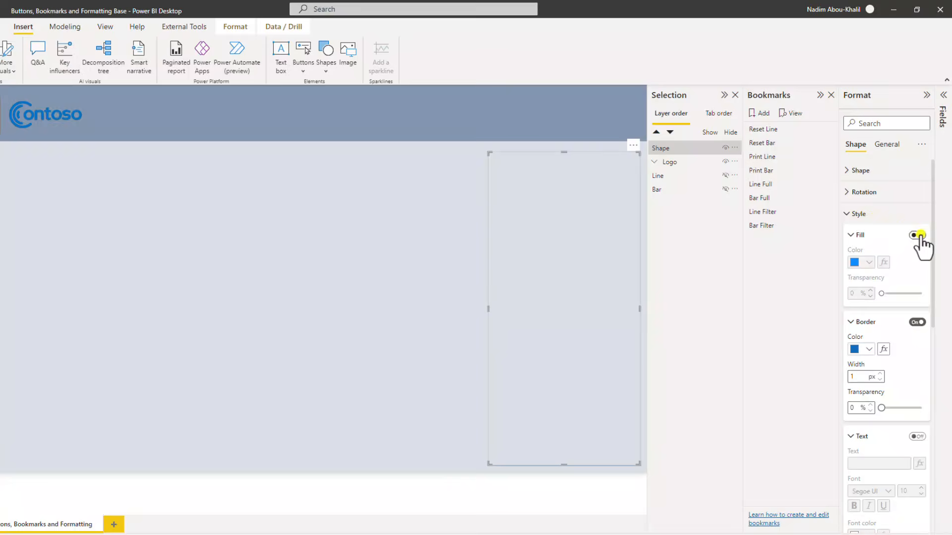
click(918, 235)
click(866, 262)
click(792, 298)
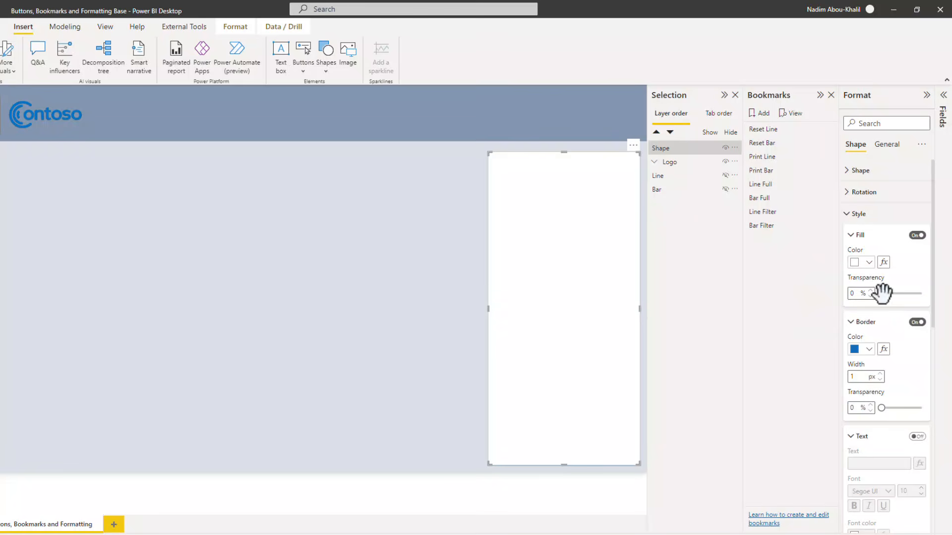
drag(881, 293, 940, 301)
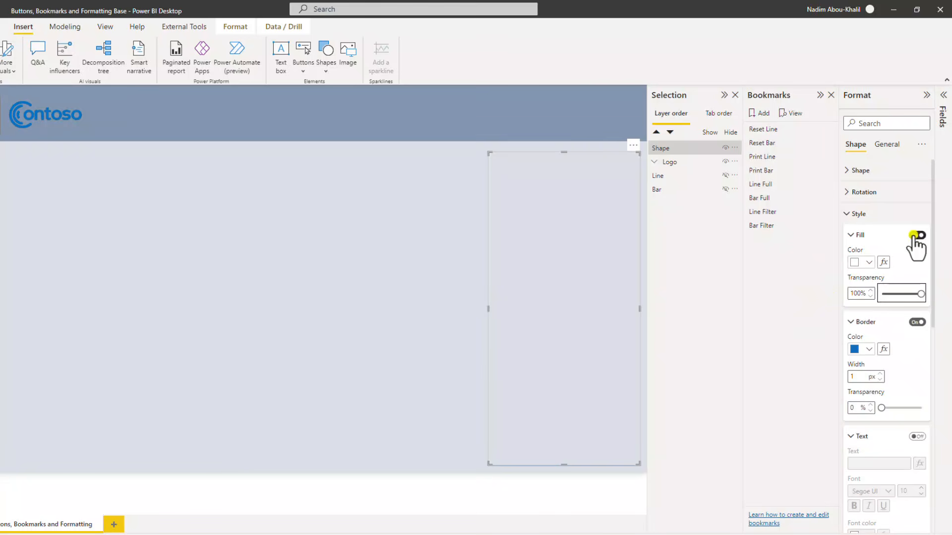
click(914, 322)
Step: Try a shadow positioned at Center on the panel shape and turn it off again
scroll(878, 362, down, 8)
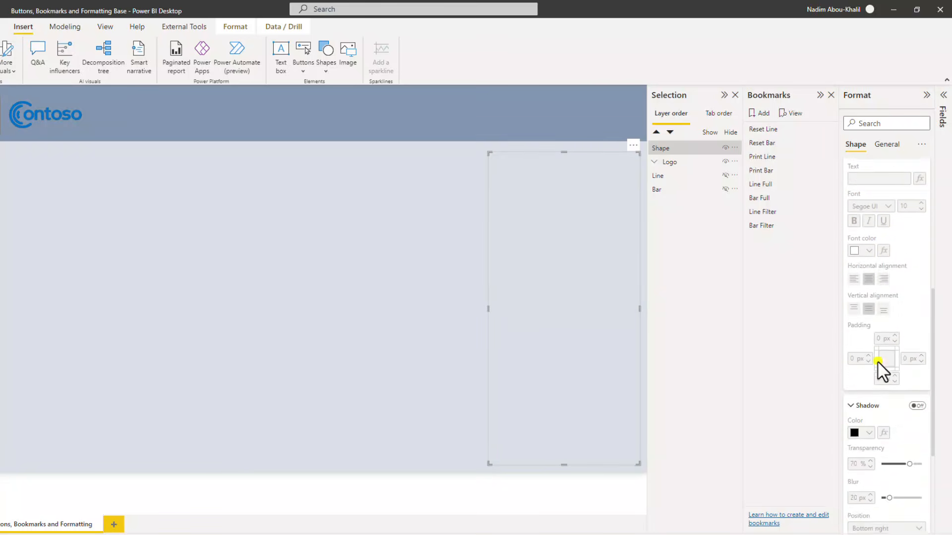
scroll(878, 367, down, 1)
click(916, 242)
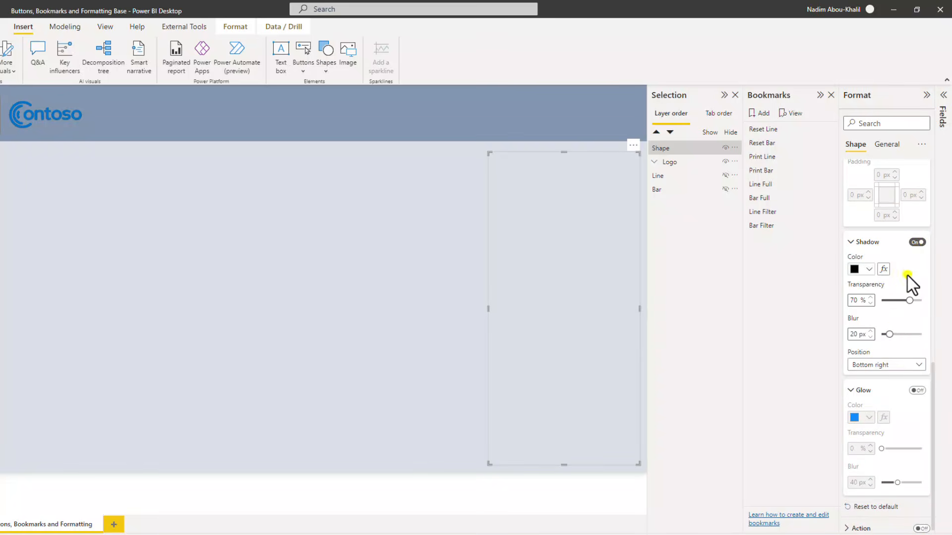
click(878, 366)
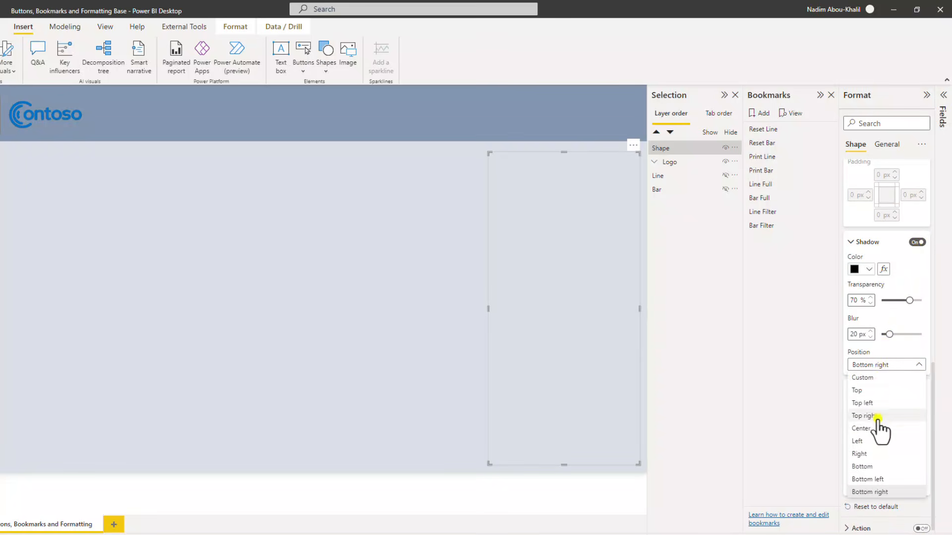
click(877, 429)
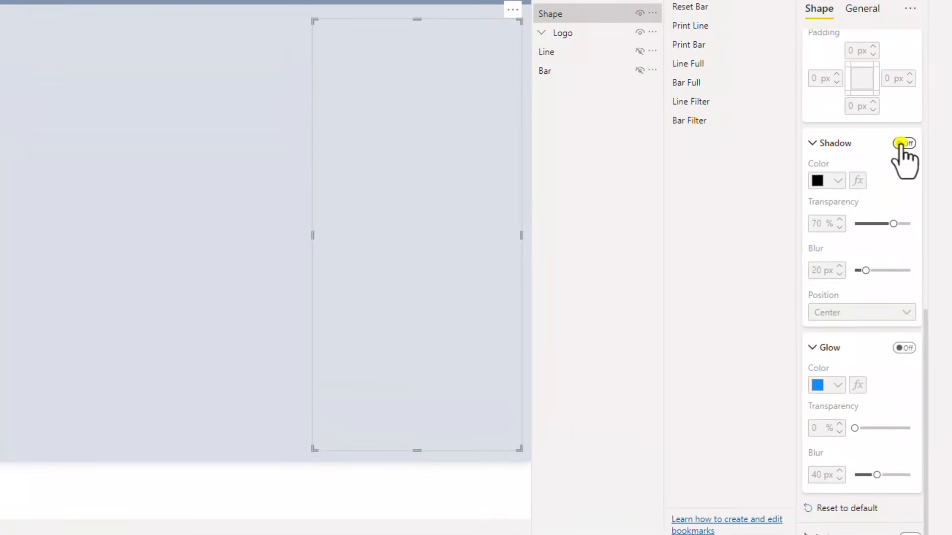
Step: Turn on the panel shape's background effect and set the background transparency to 25%
scroll(896, 141, down, 1)
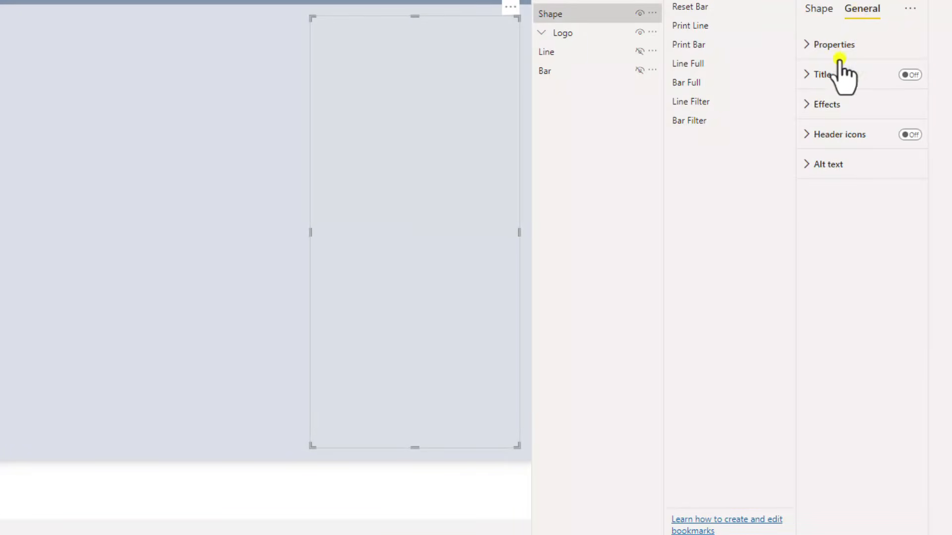
click(819, 106)
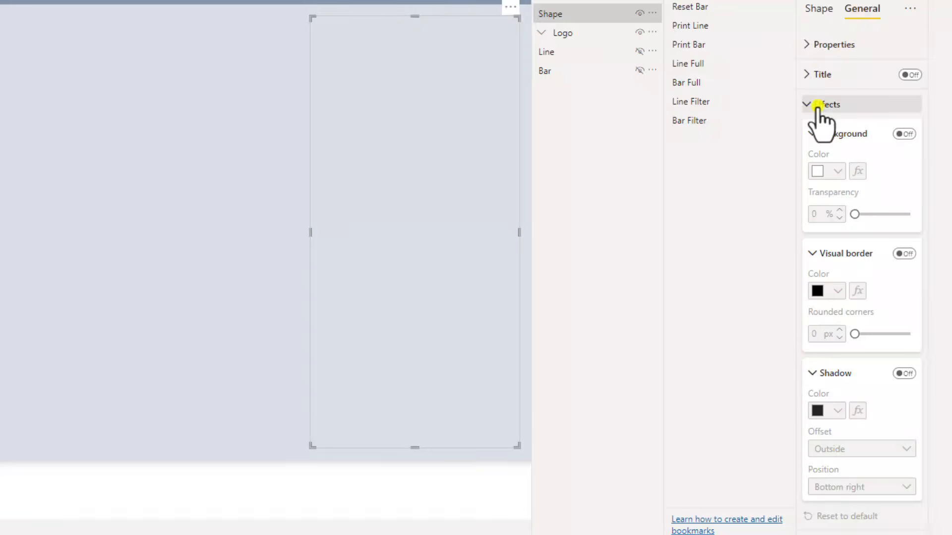
click(904, 133)
click(813, 213)
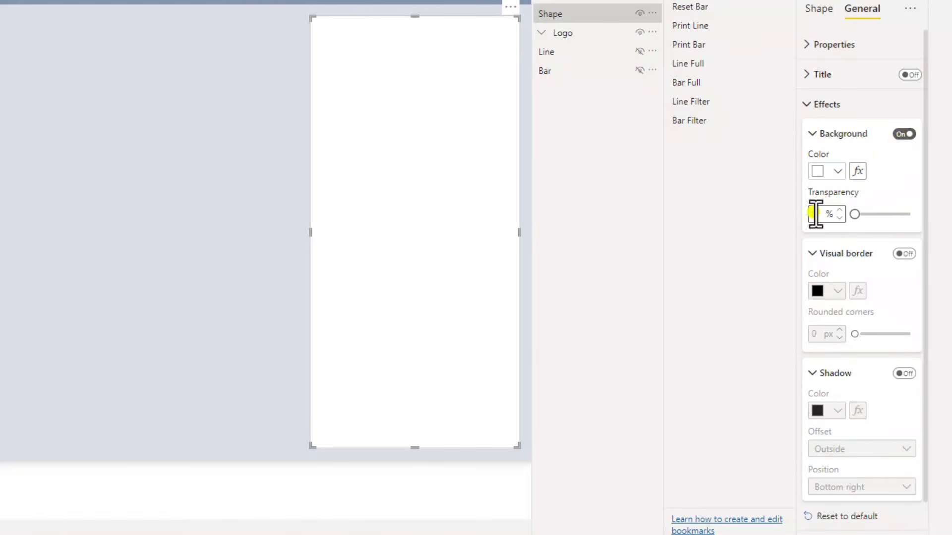
text(25)
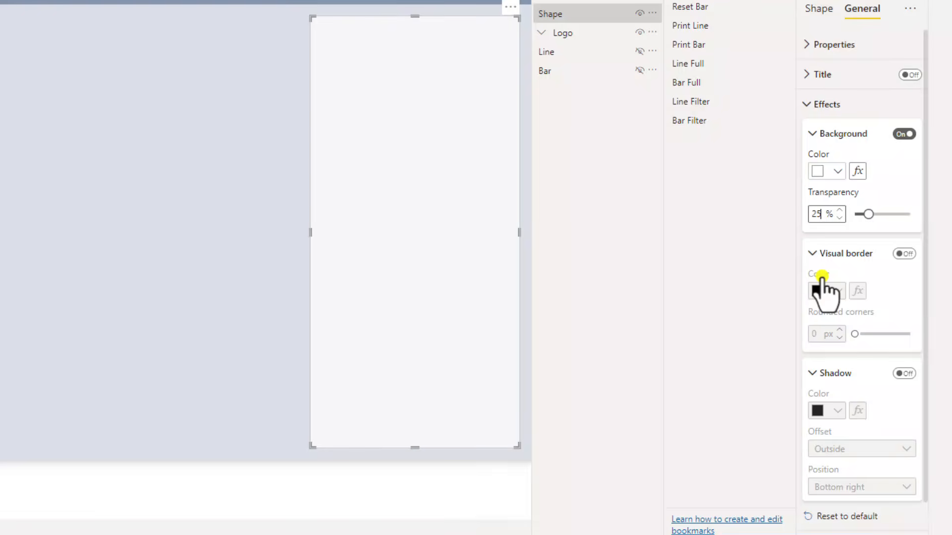
Step: Turn on the panel shape's shadow with an Outside offset and set its position to Center
scroll(820, 277, down, 1)
click(912, 327)
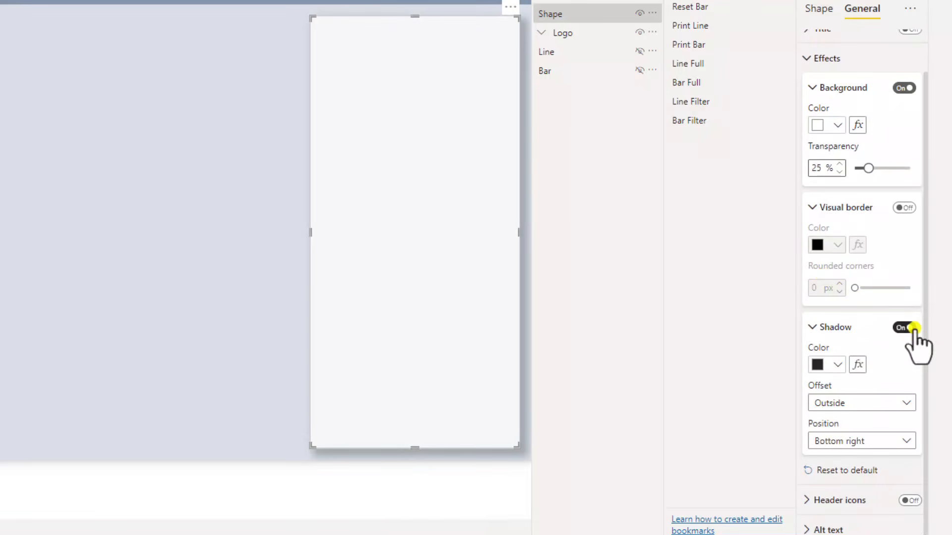
click(865, 440)
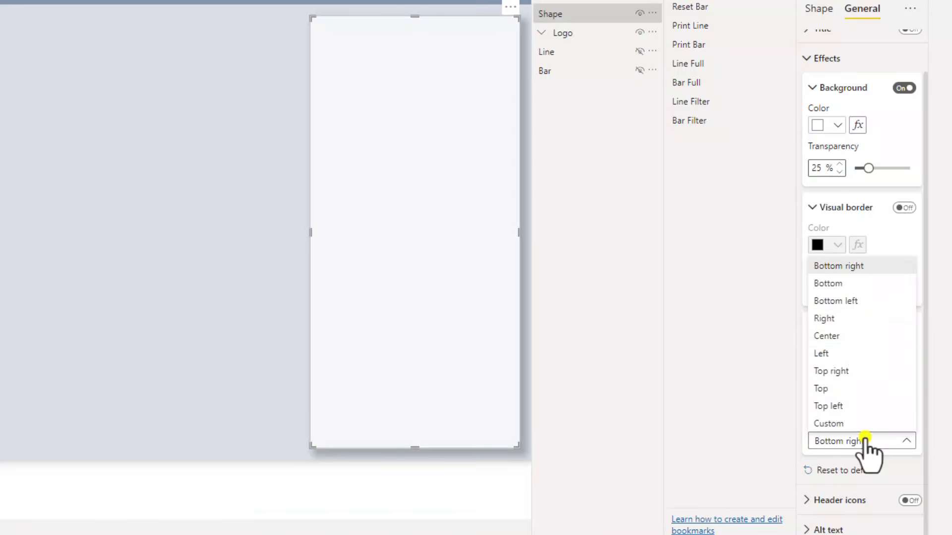
click(856, 332)
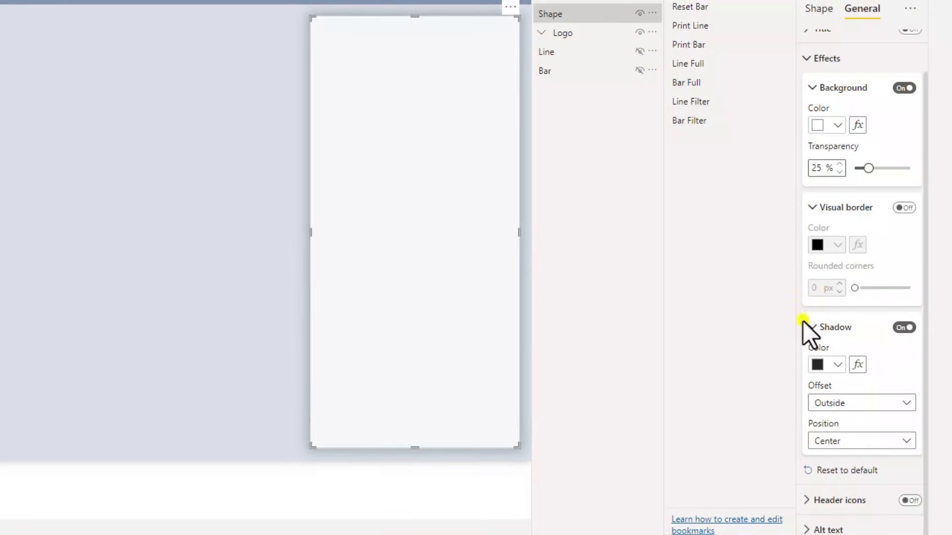
click(268, 225)
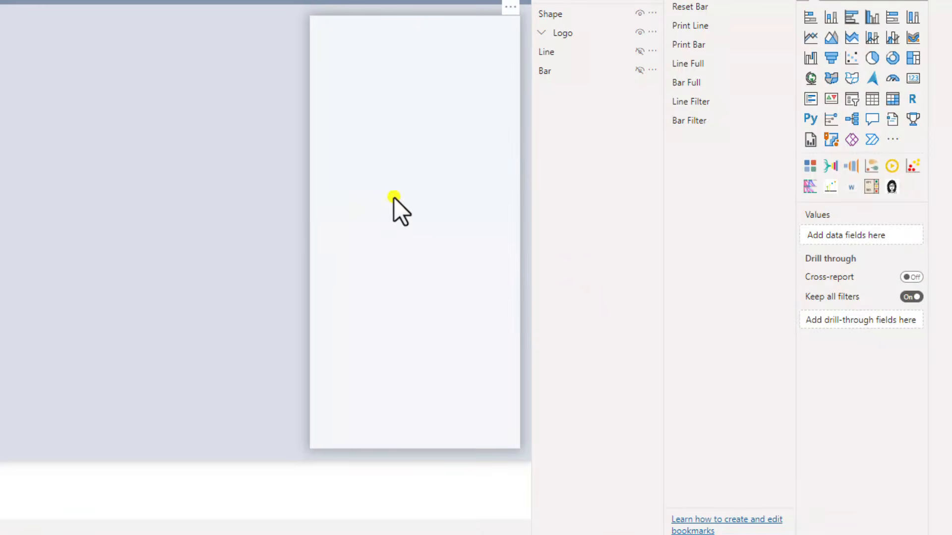
Step: Give the panel shape a white visual border with rounded corners of 3 px
click(364, 303)
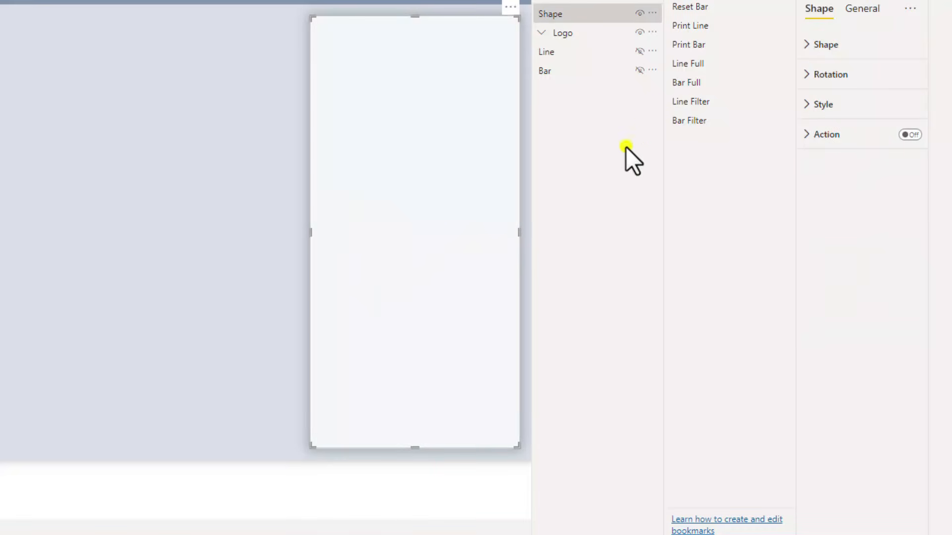
click(862, 11)
click(819, 113)
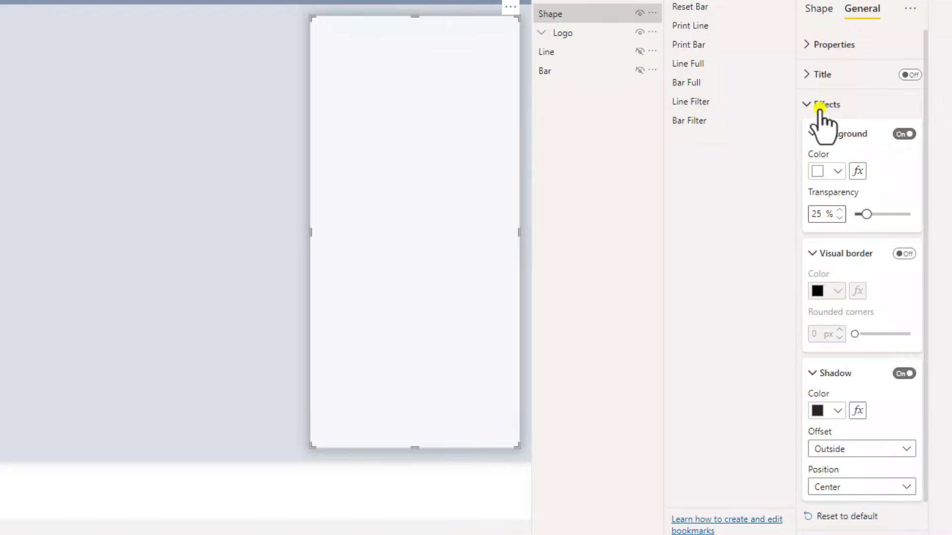
click(814, 111)
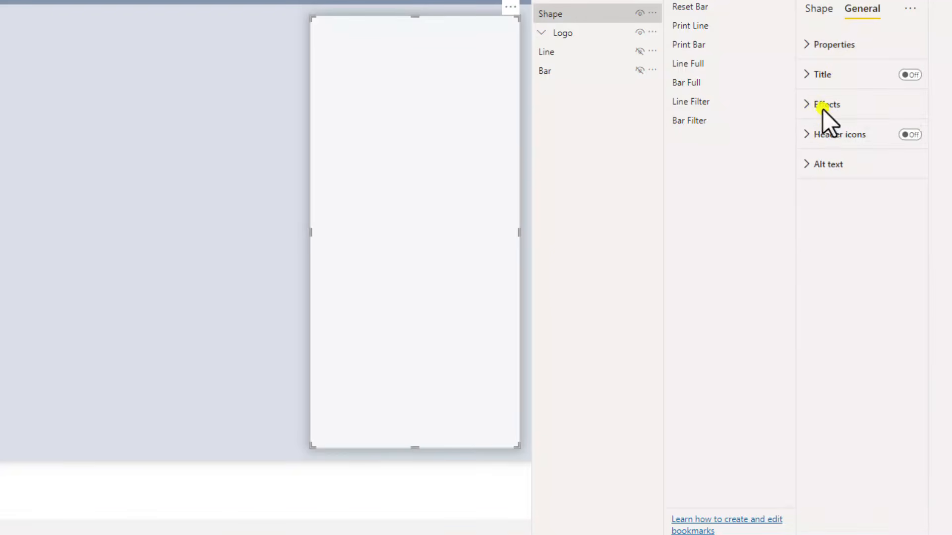
click(821, 106)
scroll(830, 148, down, 1)
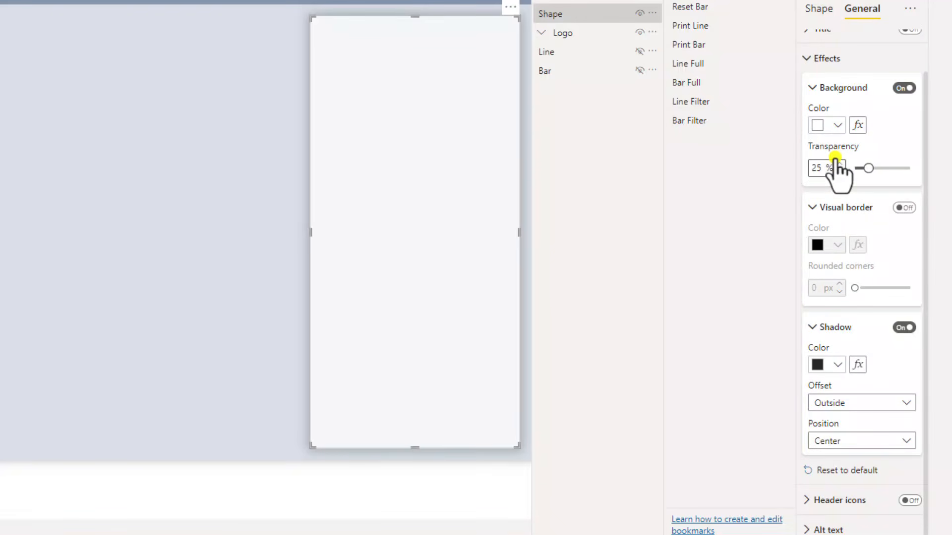
click(901, 208)
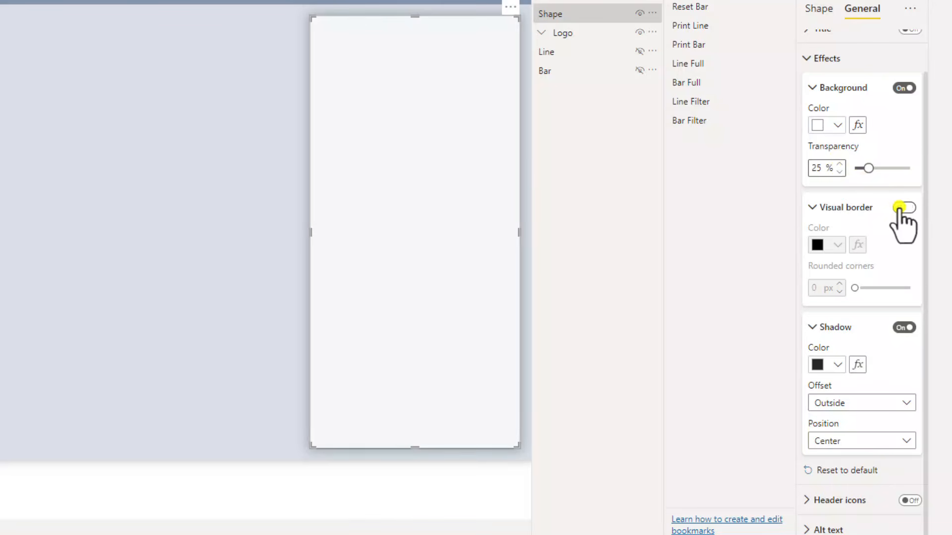
click(829, 244)
click(732, 296)
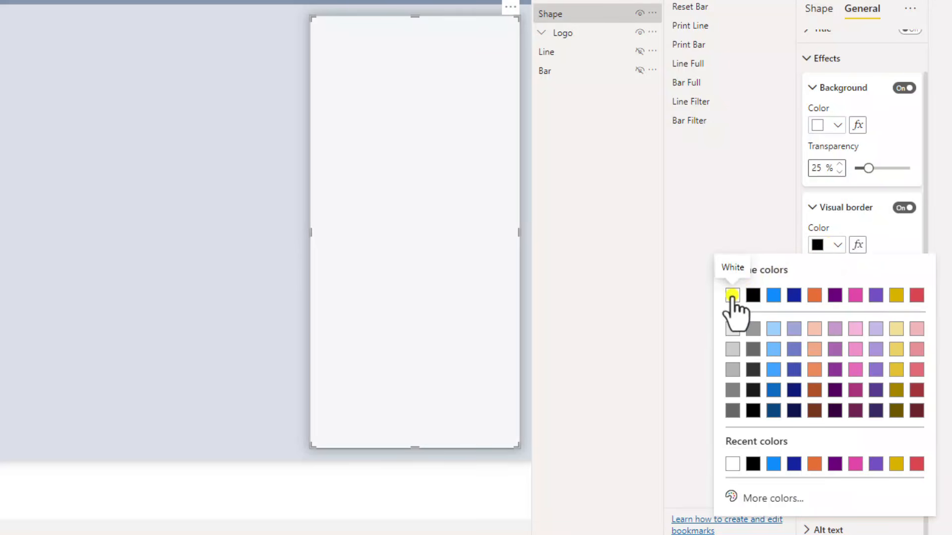
click(816, 288)
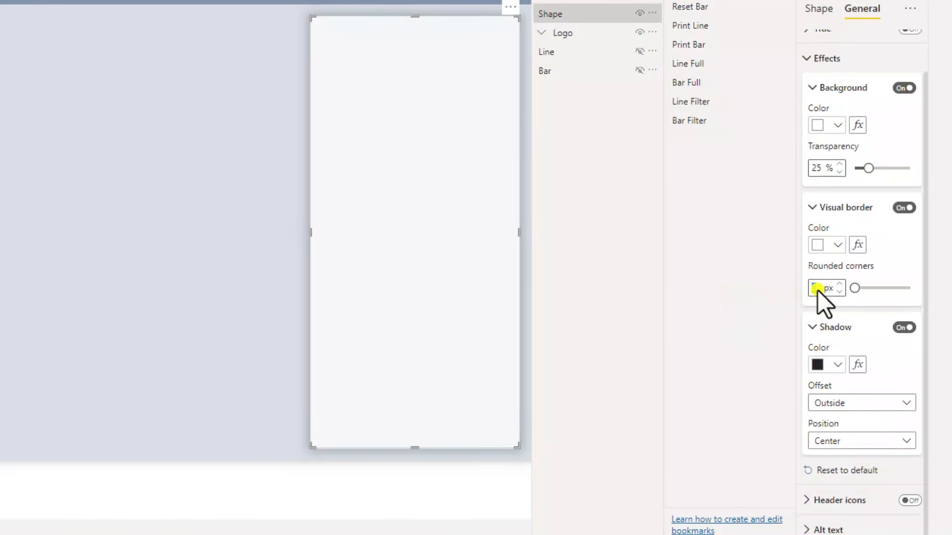
text(3)
click(230, 135)
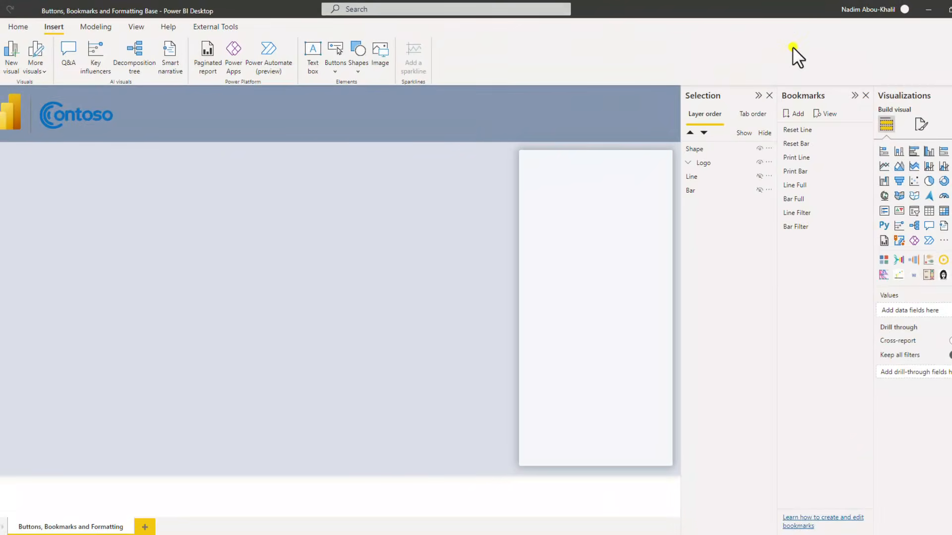
Step: Move both arrow images up to the page header and shrink the right-pointing arrow to about 143 by 143
click(521, 183)
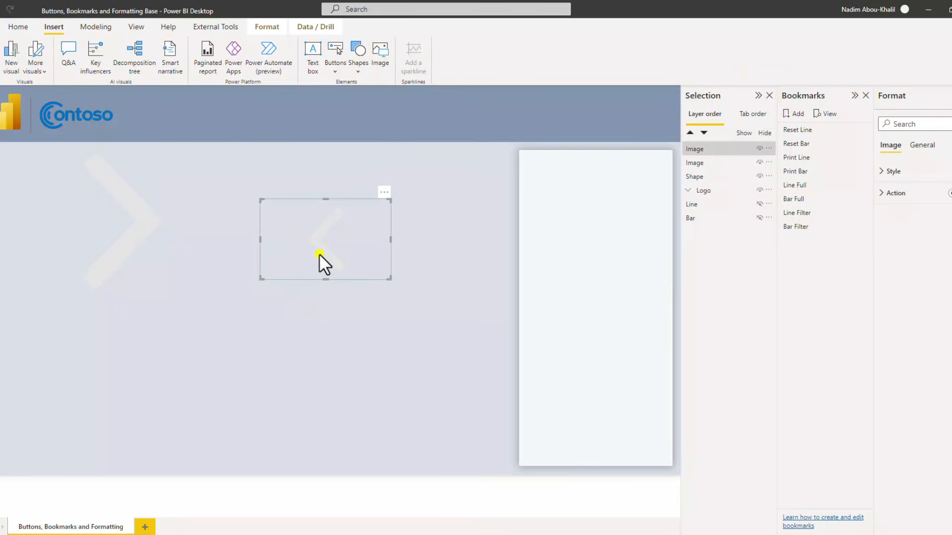
drag(319, 254, 328, 140)
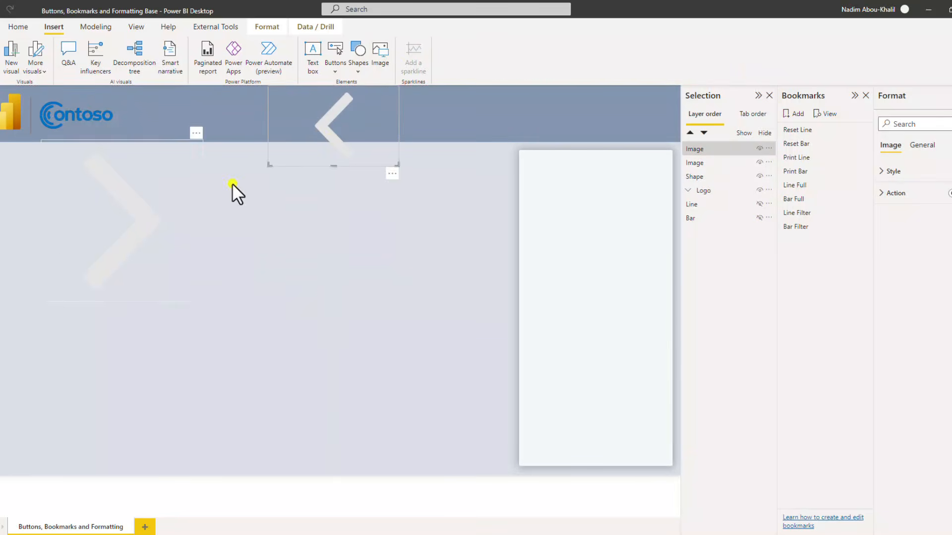
drag(148, 221, 230, 167)
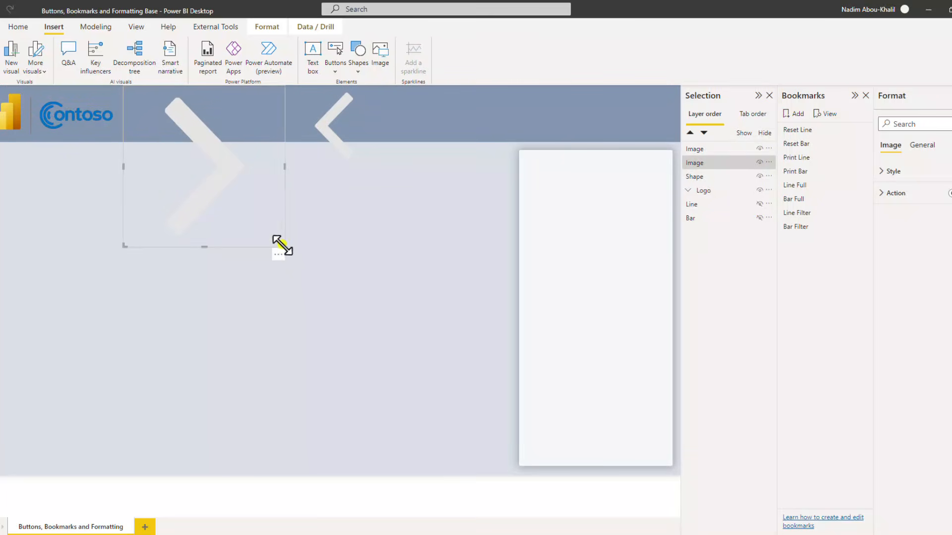
drag(278, 242, 263, 121)
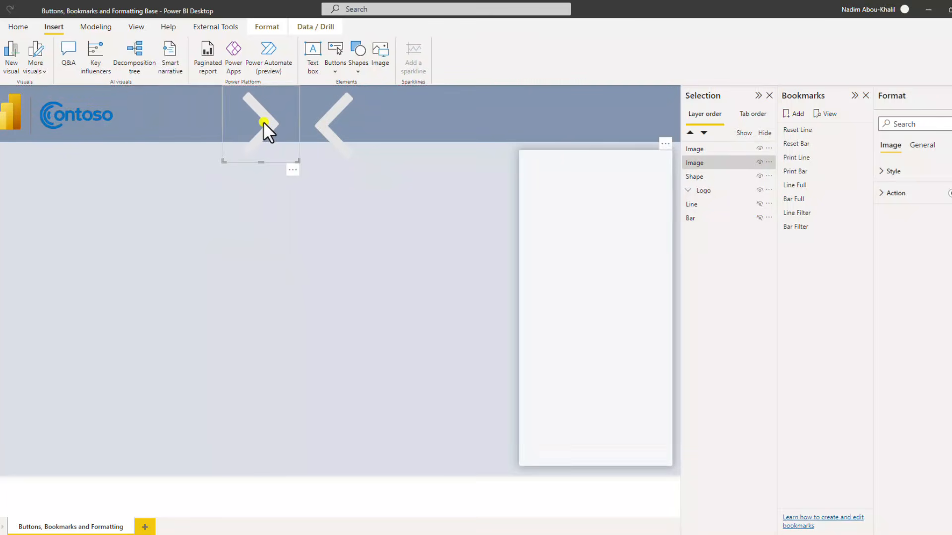
Step: Set the right-pointing arrow image's height to 74 and its width to 70
click(921, 146)
click(892, 173)
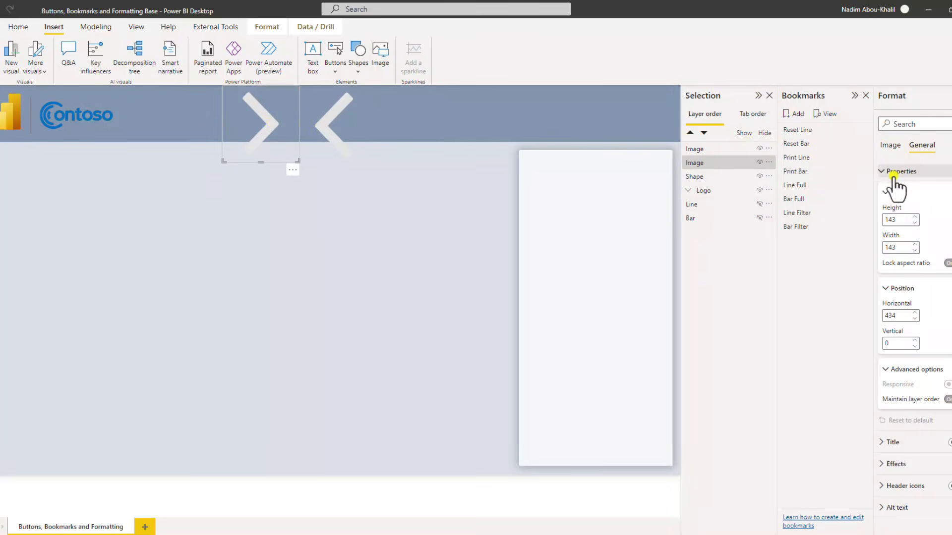
double_click(892, 219)
text(74)
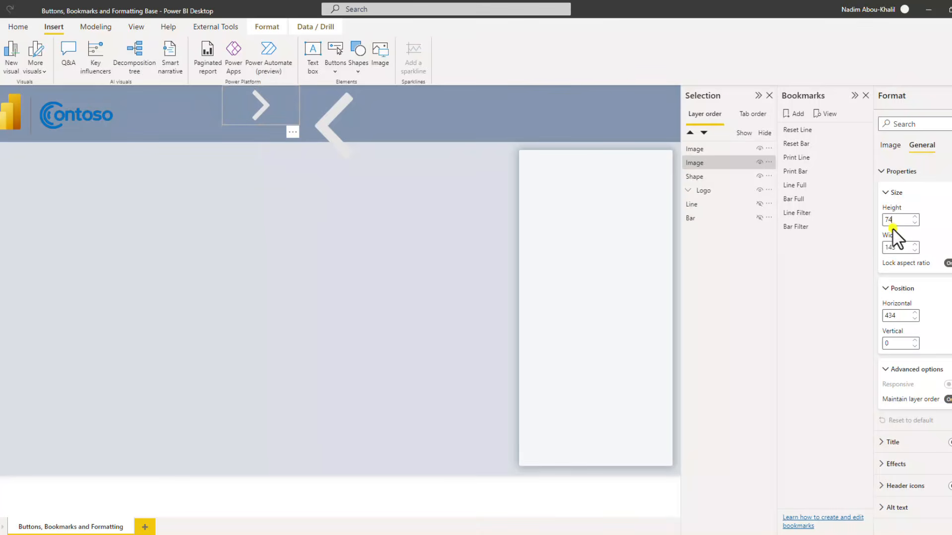
double_click(895, 247)
text(70)
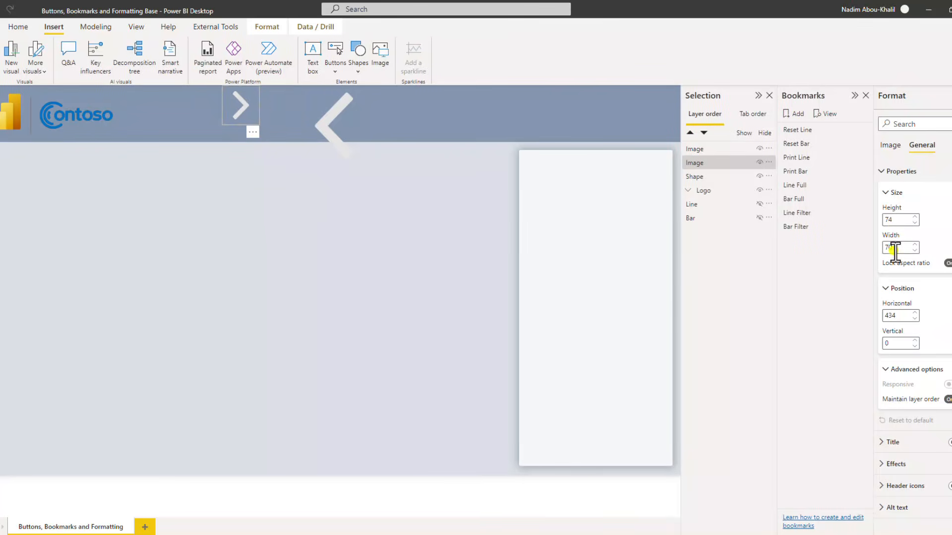
Step: Set the left-pointing arrow image's height to 74 and its width to 70
click(331, 127)
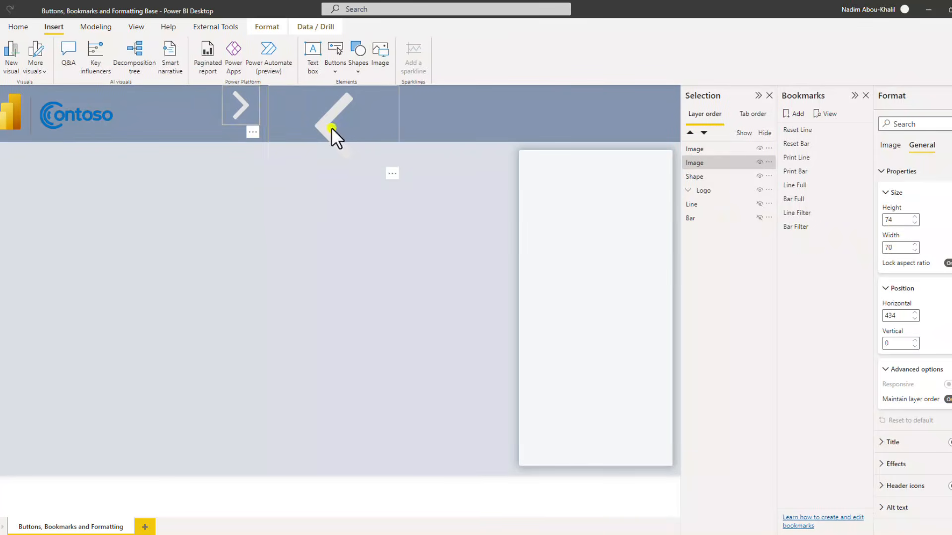
double_click(892, 219)
text(74)
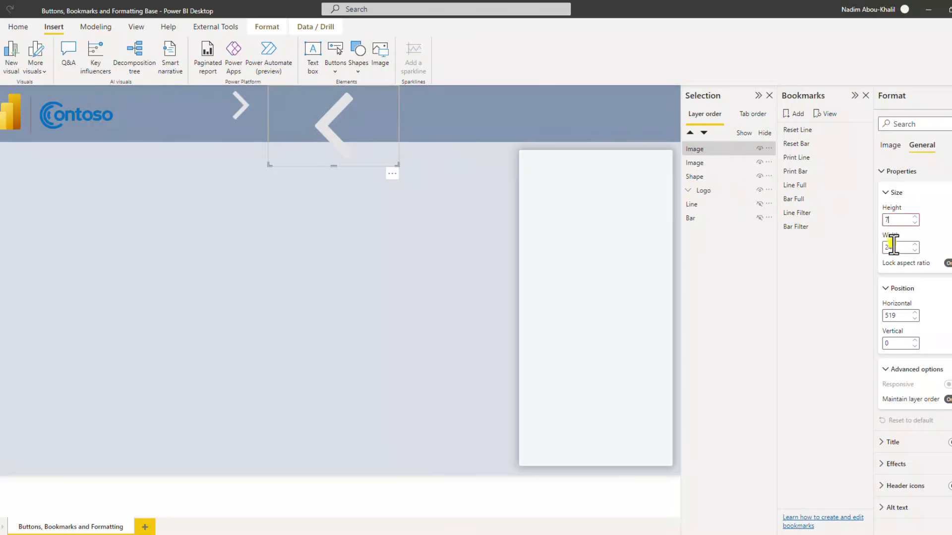
double_click(892, 248)
text(70)
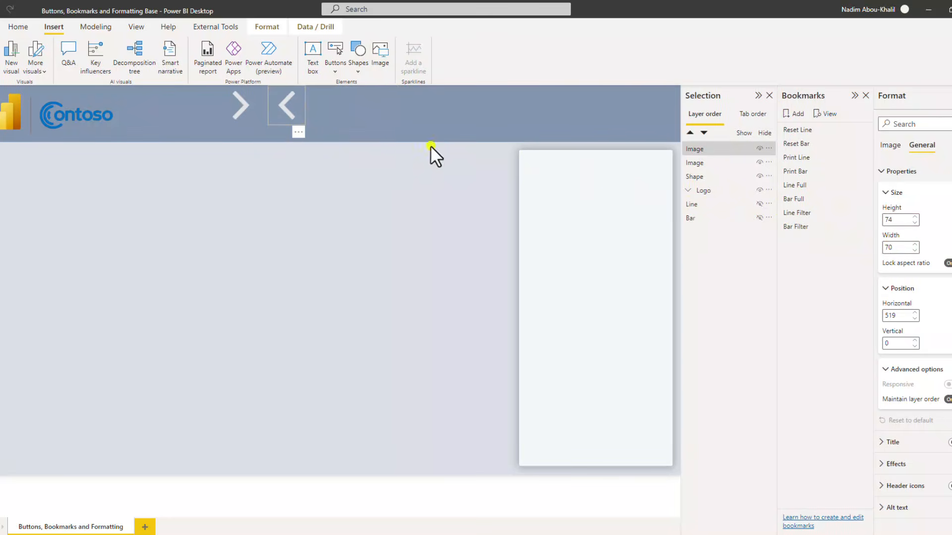
Step: Place the right-pointing arrow inside the panel's left edge and the left-pointing arrow level with it at the page's right edge
click(254, 106)
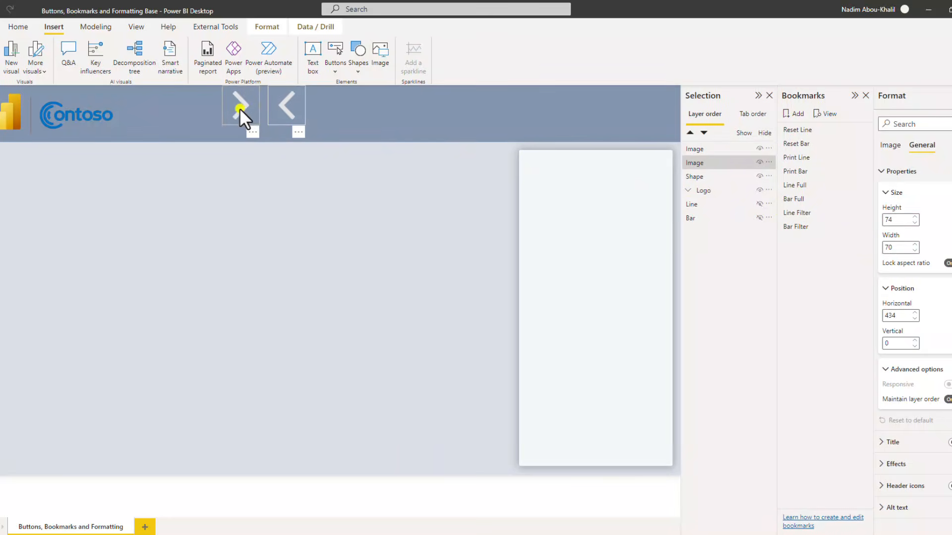
drag(240, 108, 531, 310)
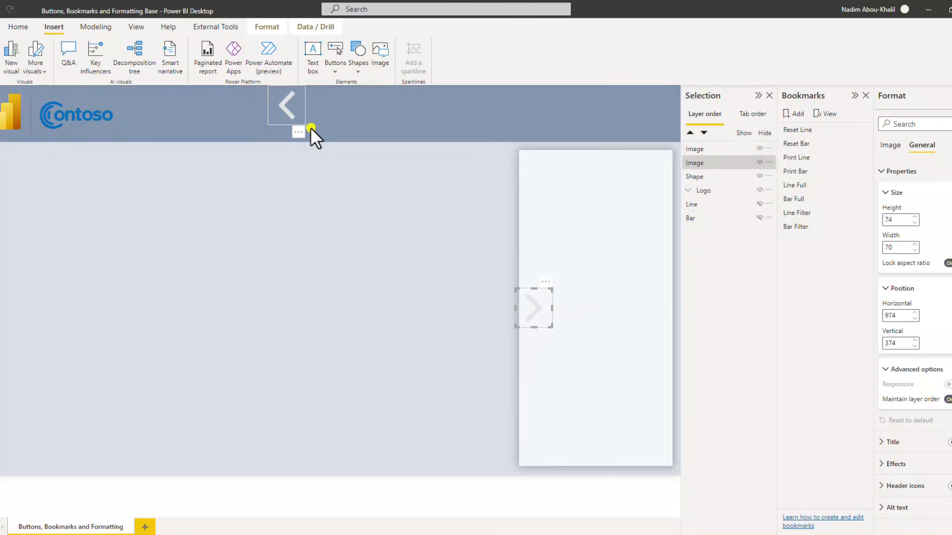
drag(303, 119, 553, 293)
drag(619, 314, 658, 308)
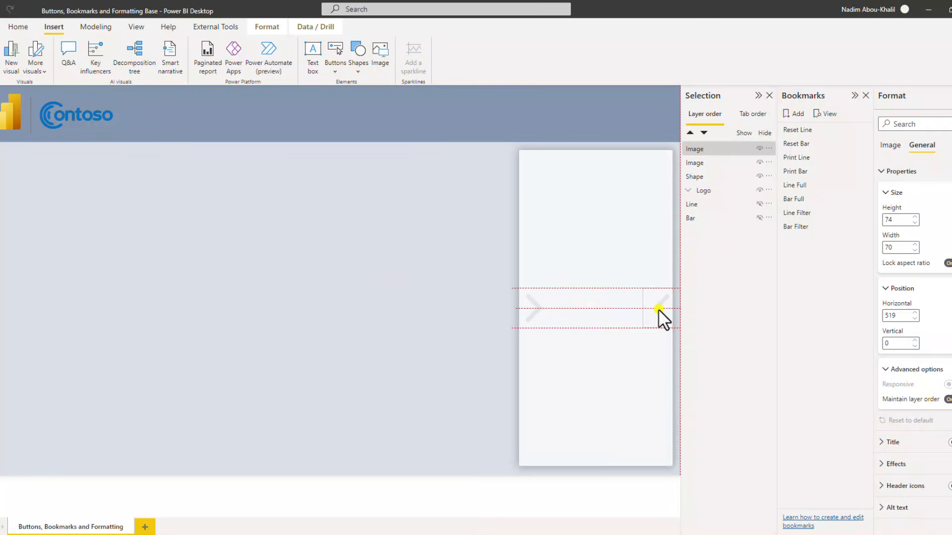
drag(658, 309, 658, 308)
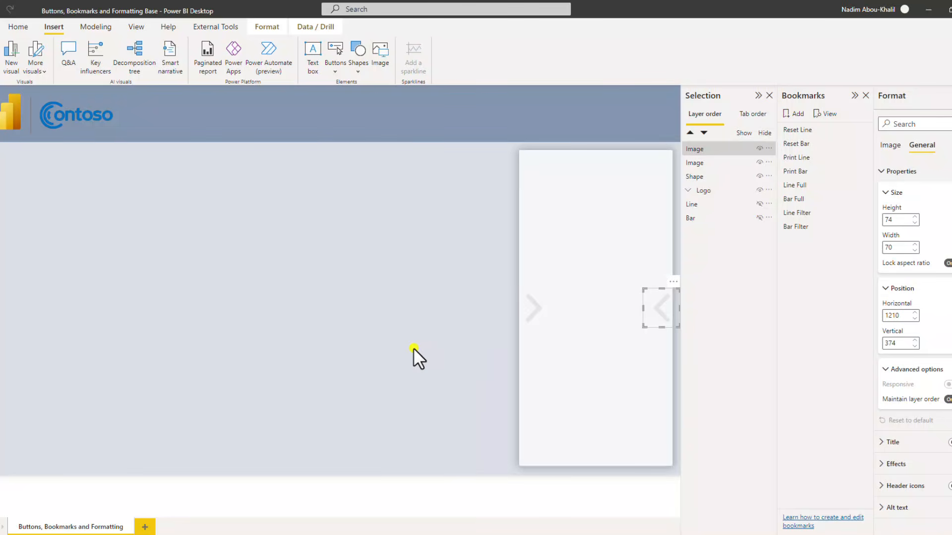
click(493, 335)
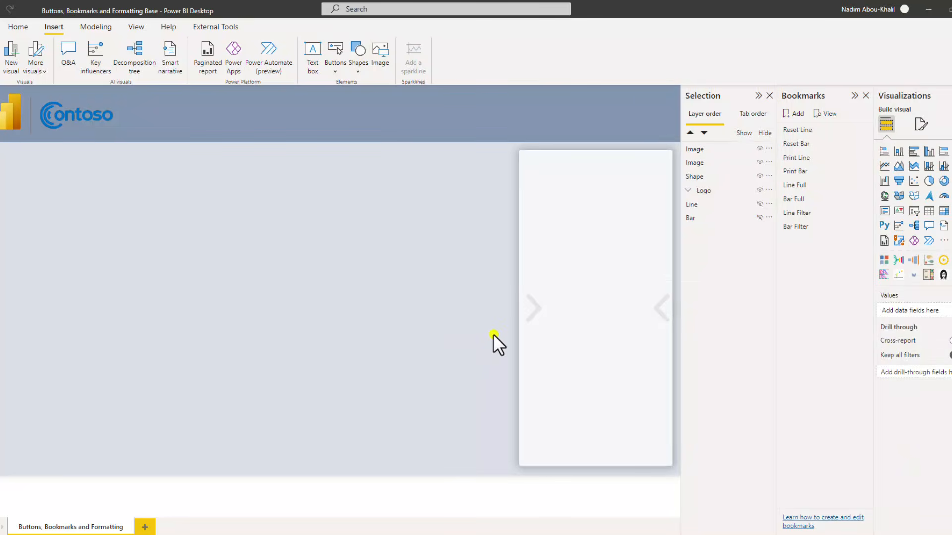
click(656, 309)
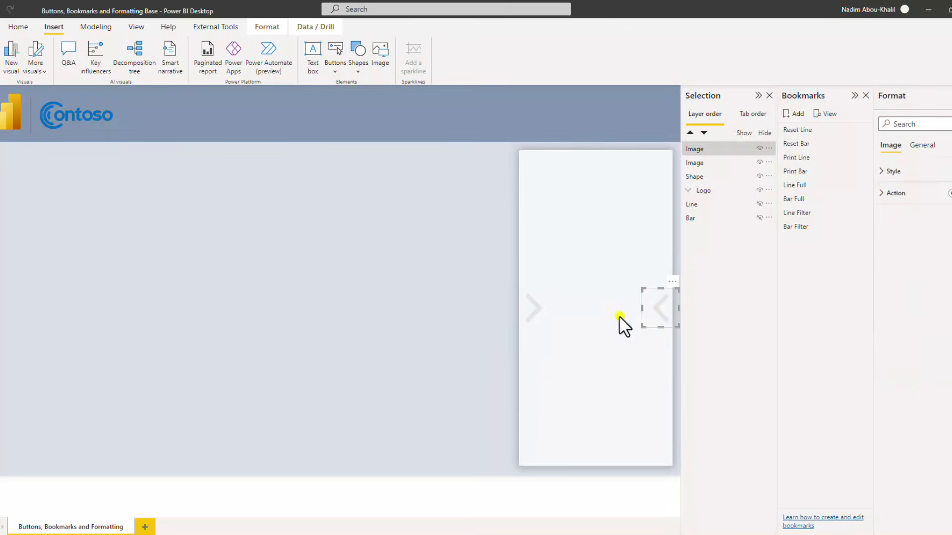
click(334, 367)
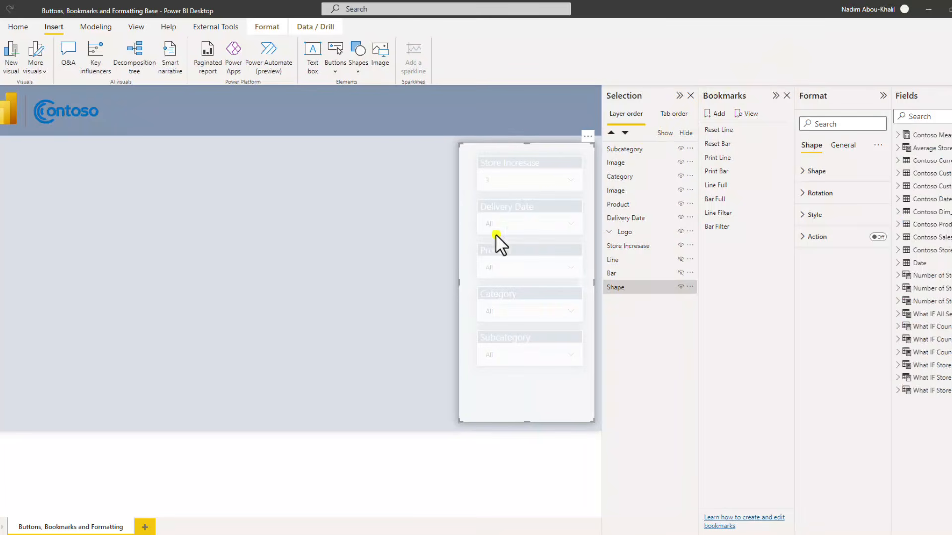
Step: Narrow the Store Incresase slicer slightly so it stays centred above the other slicers in the panel
click(421, 280)
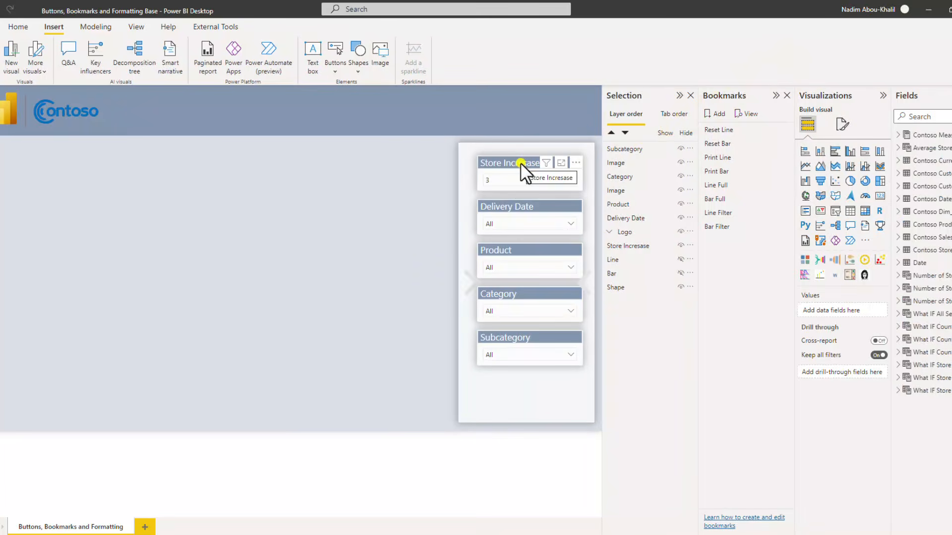
click(519, 162)
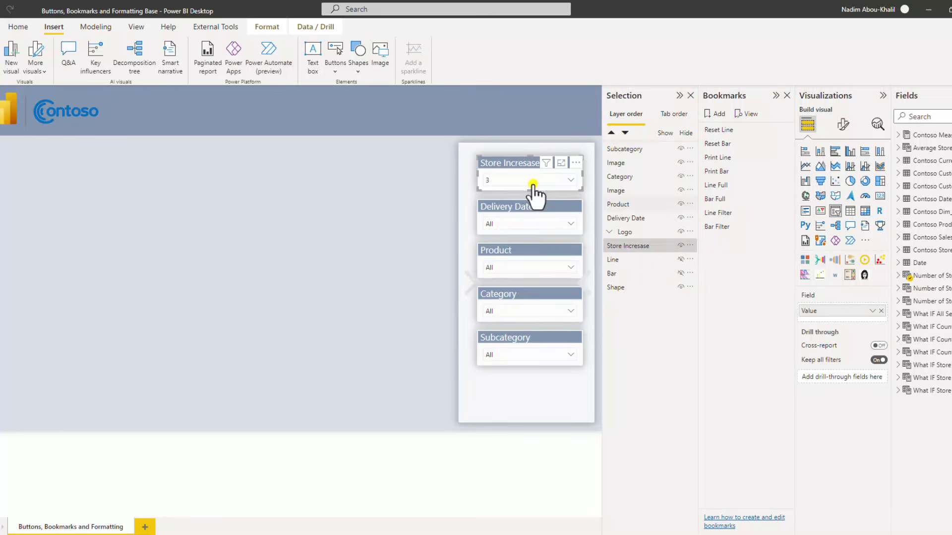
click(512, 203)
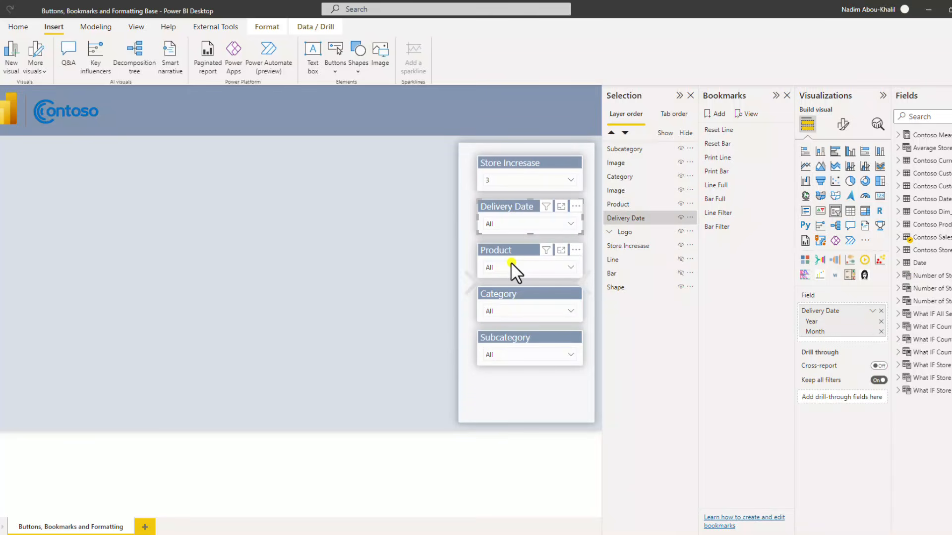
click(510, 171)
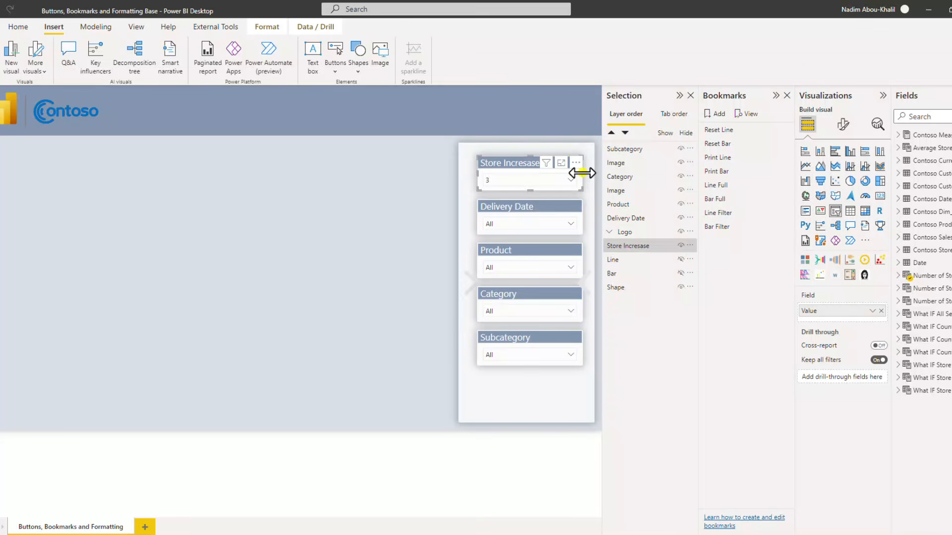
drag(582, 173, 515, 161)
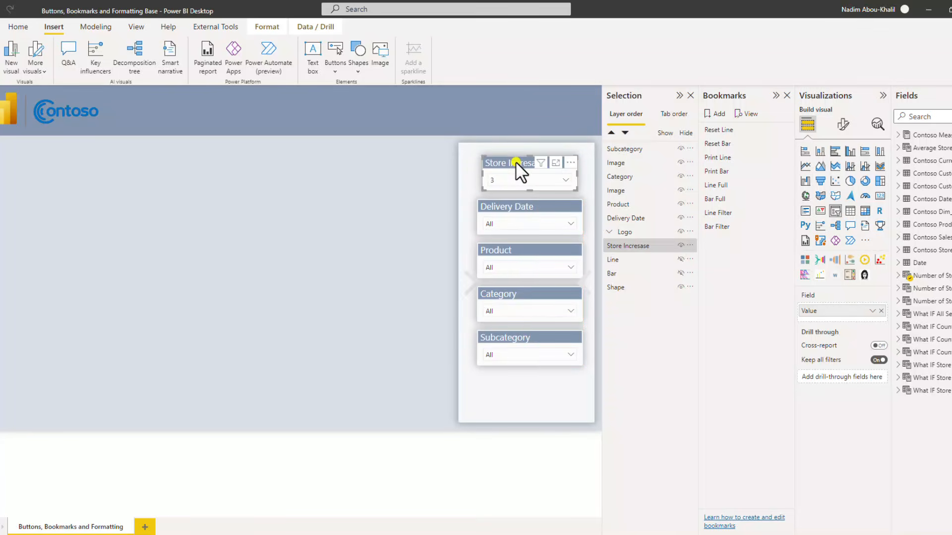
Step: Copy the Store Incresase slicer's formatting onto the Delivery Date slicer with Format Painter
click(11, 24)
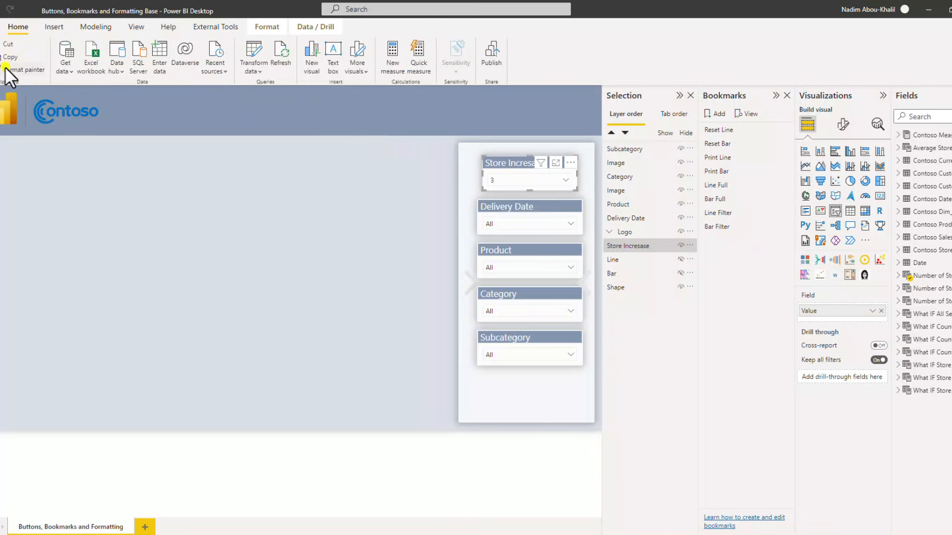
click(33, 70)
click(520, 207)
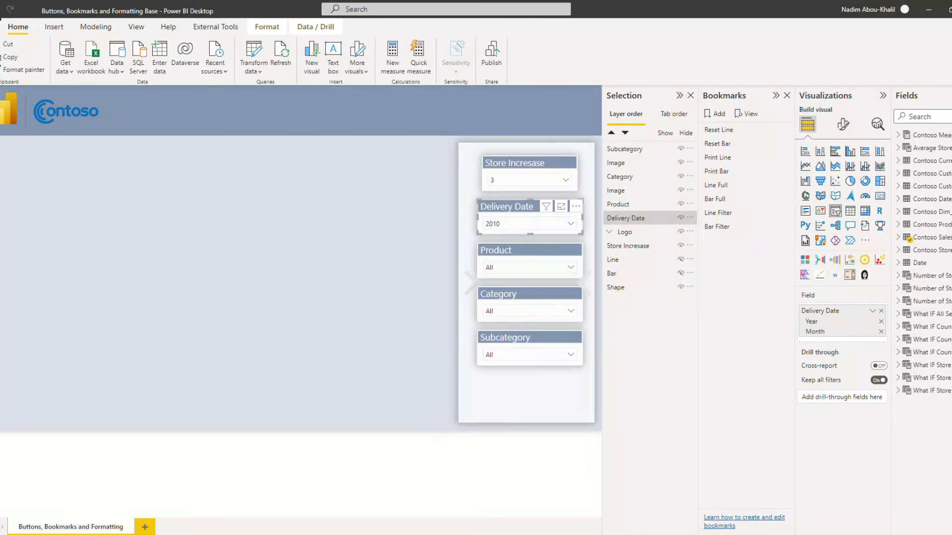
Step: Set the width of the Delivery Date, Product, Category and Subcategory slicers together to 199, matching the Store Incresase slicer
click(519, 159)
click(842, 124)
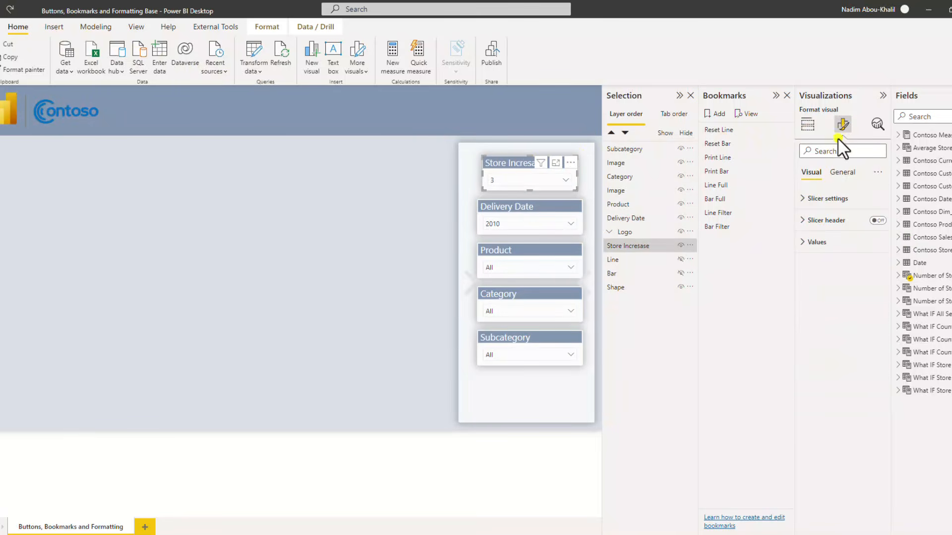
click(842, 172)
click(820, 198)
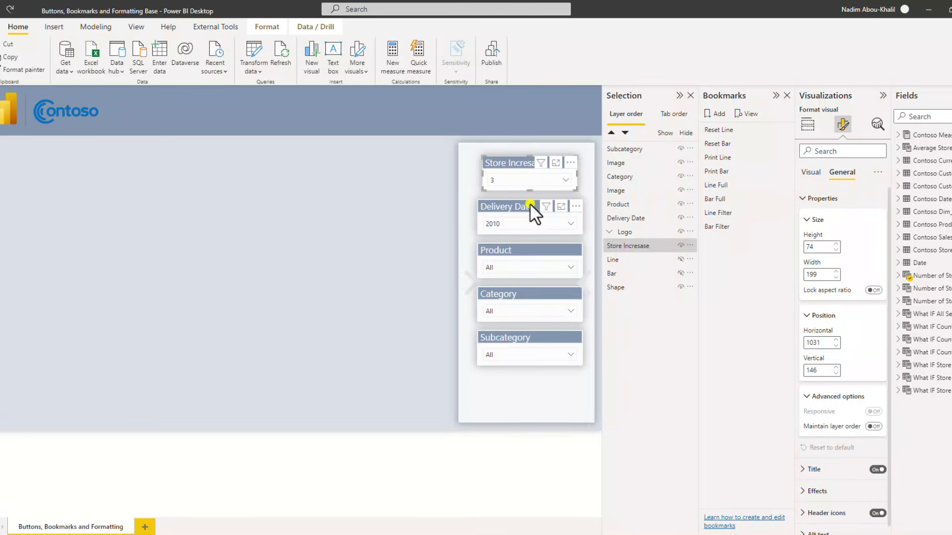
click(501, 214)
ctrl+click(514, 261)
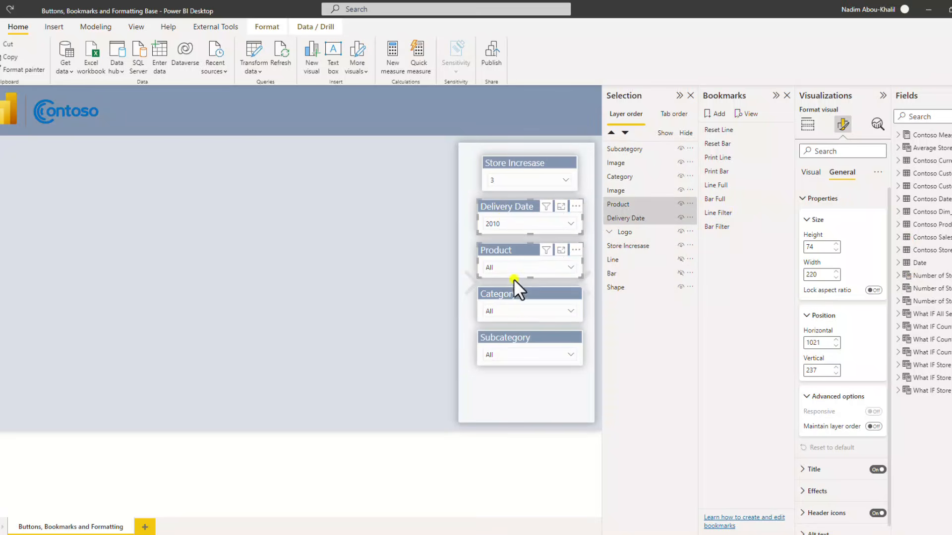
ctrl+click(514, 298)
ctrl+click(516, 342)
click(811, 274)
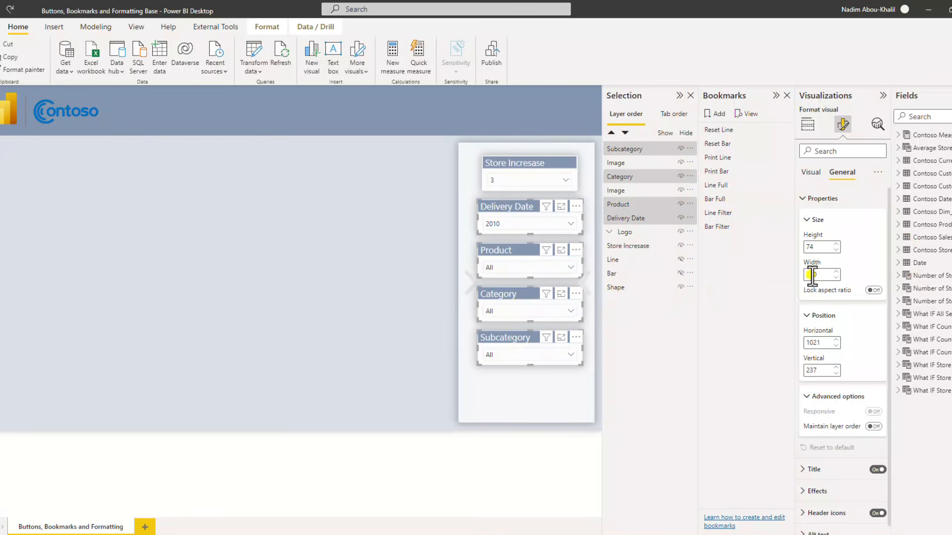
text(199)
key(Return)
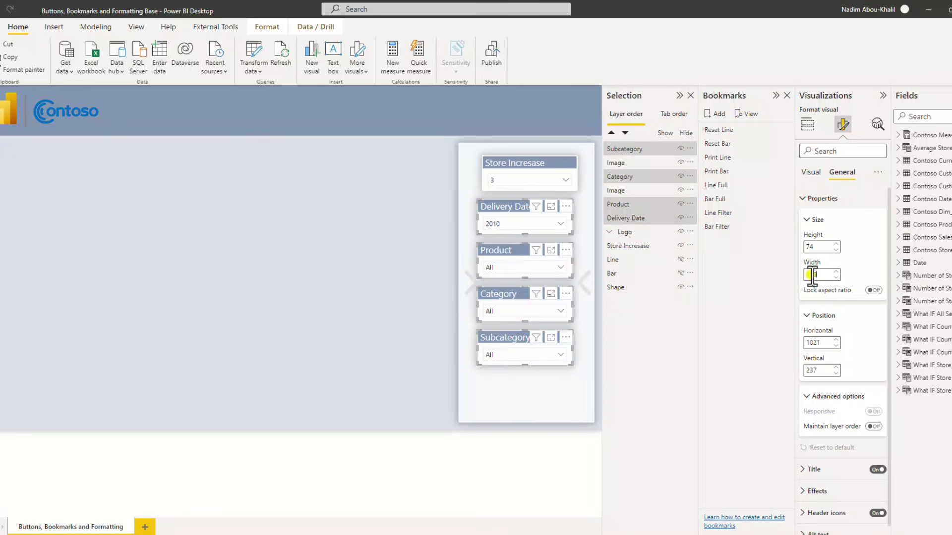
Step: Align the left edges of all five slicers in the filter panel
click(495, 163)
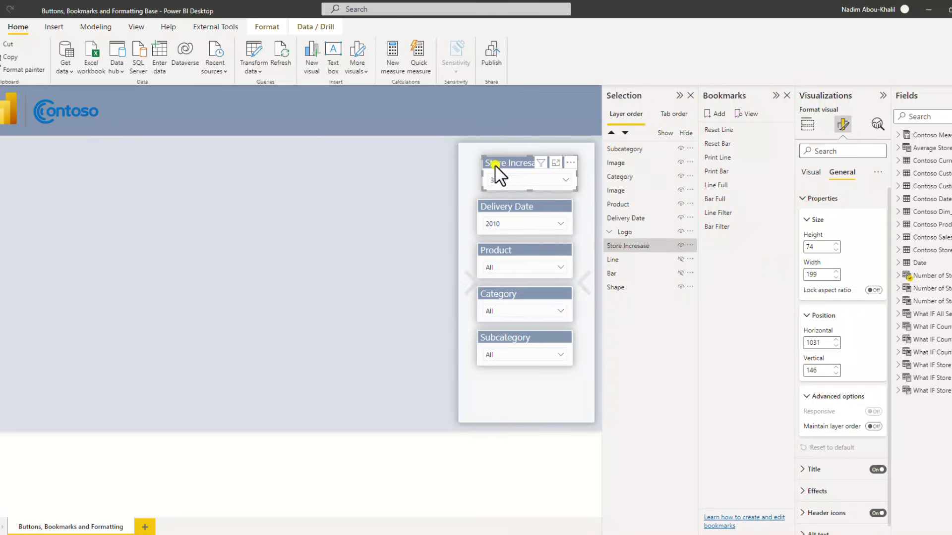
ctrl+click(495, 203)
ctrl+click(502, 249)
ctrl+click(504, 295)
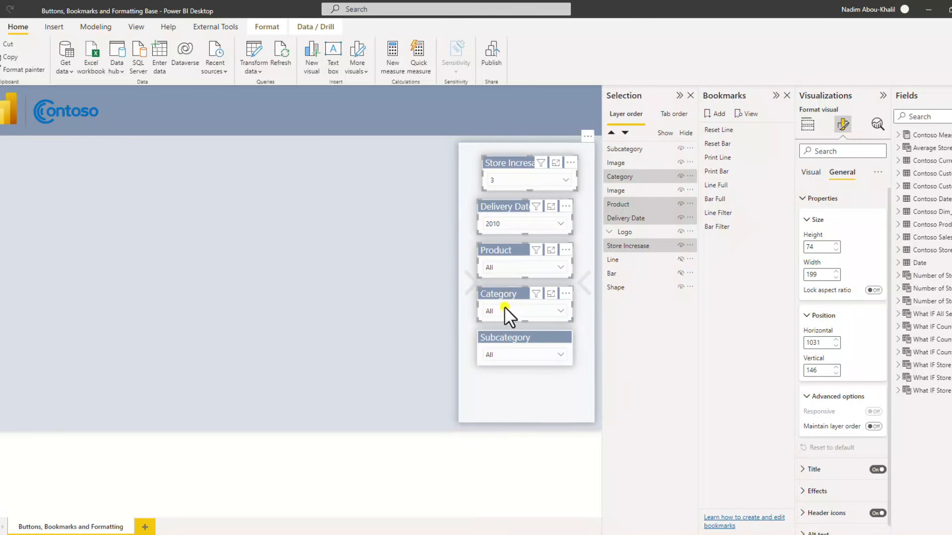
ctrl+click(506, 338)
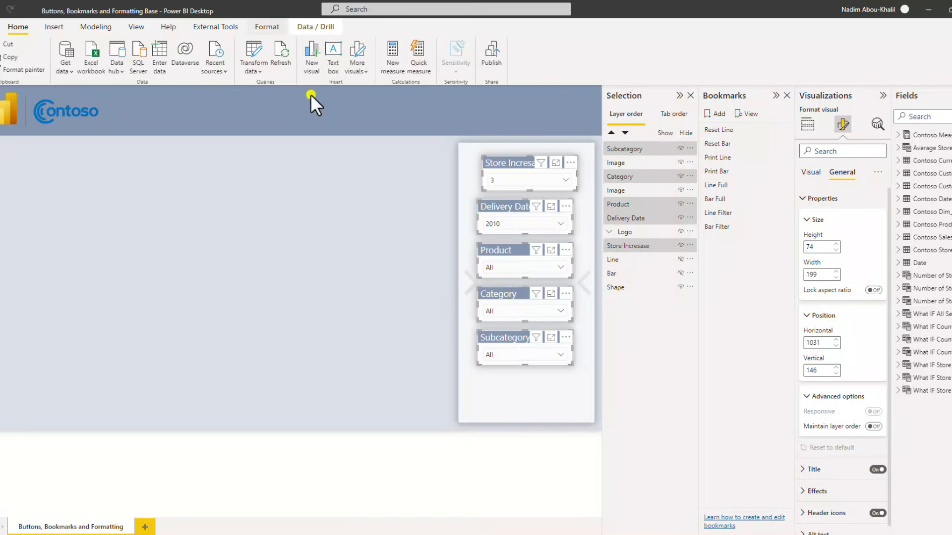
click(255, 24)
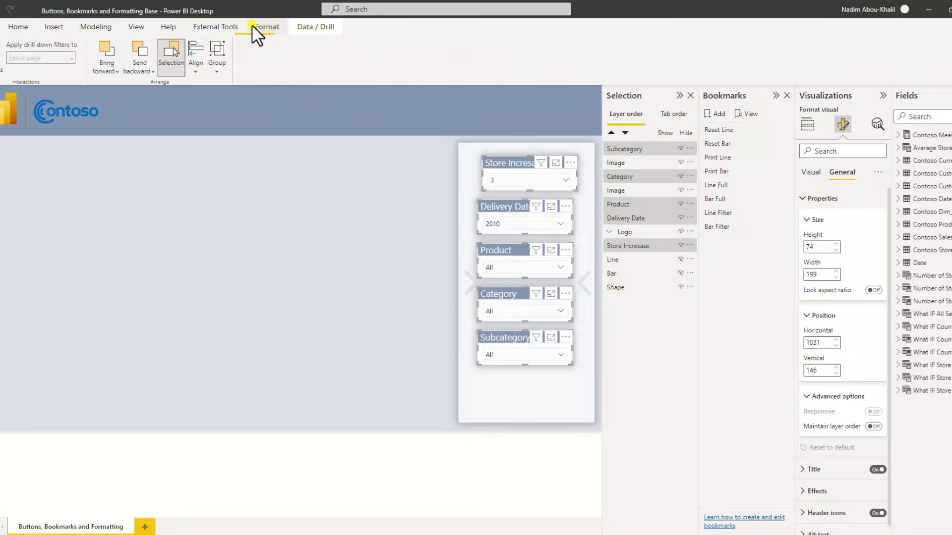
click(194, 63)
click(230, 93)
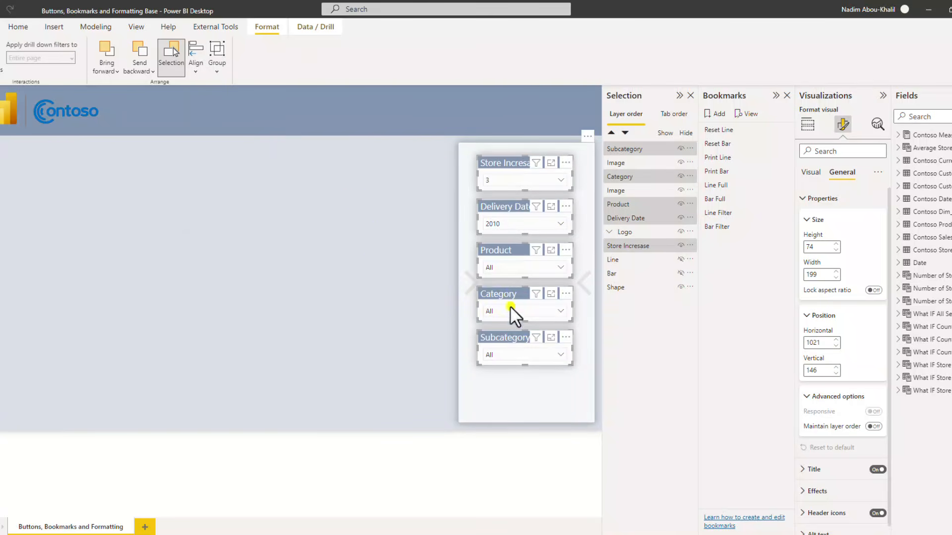
Step: Narrow all five slicers to a width of 180 and centre them between the two arrows in the panel
drag(511, 162, 514, 170)
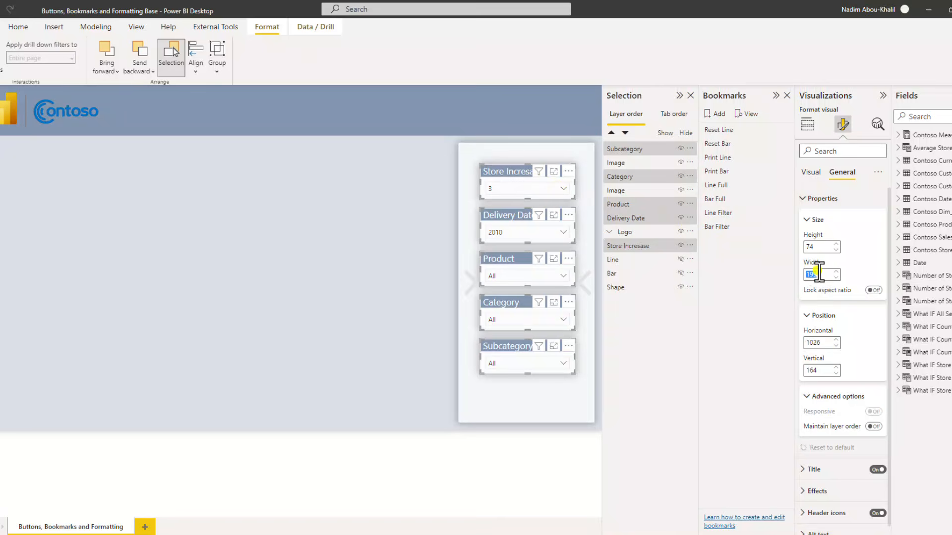
text(190)
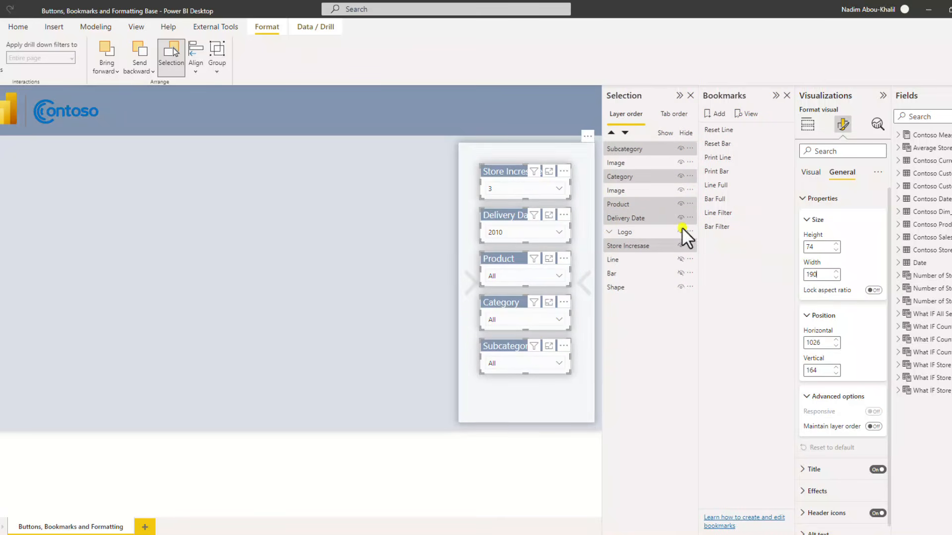
drag(499, 168, 504, 168)
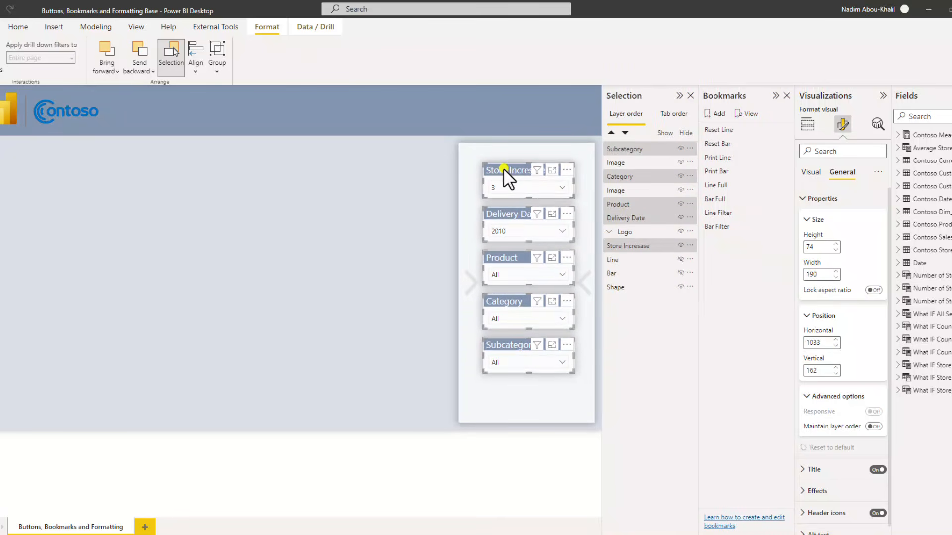
double_click(817, 275)
text(180)
click(516, 170)
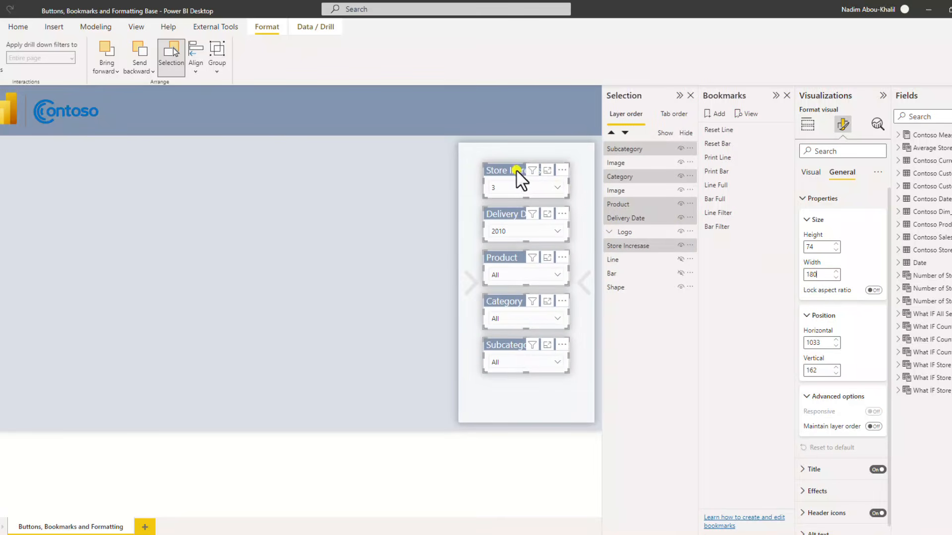
drag(515, 167, 512, 166)
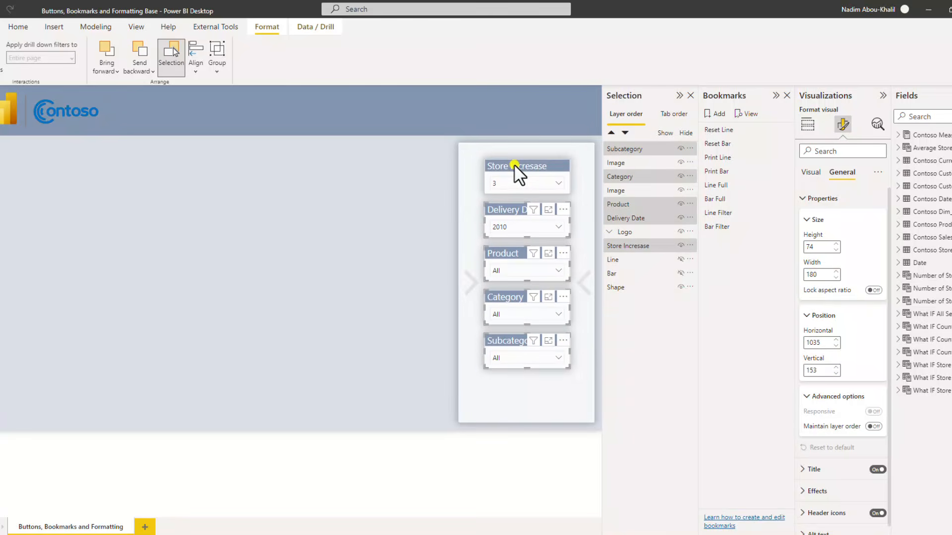
click(484, 129)
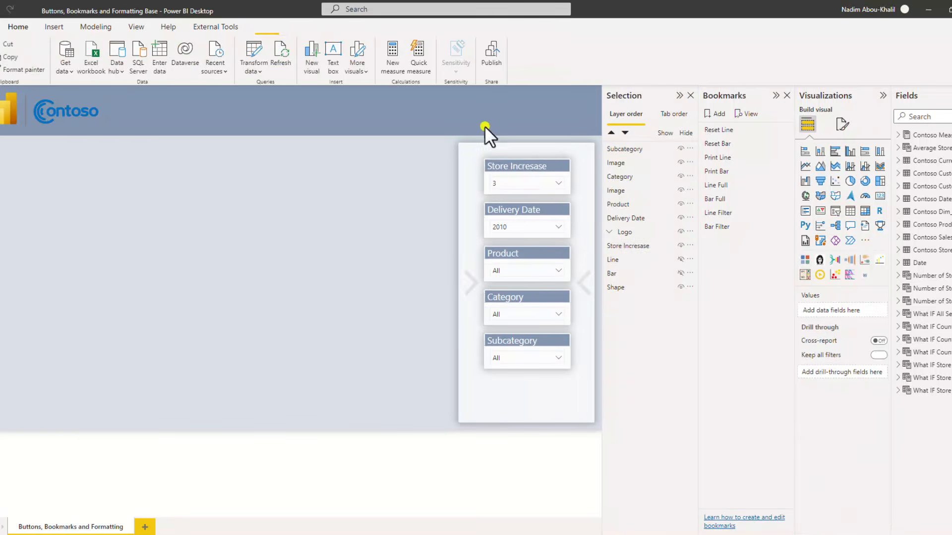
Step: Move the Store Incresase slicer slightly higher and the Subcategory slicer slightly lower in the panel
click(509, 165)
drag(509, 165, 505, 165)
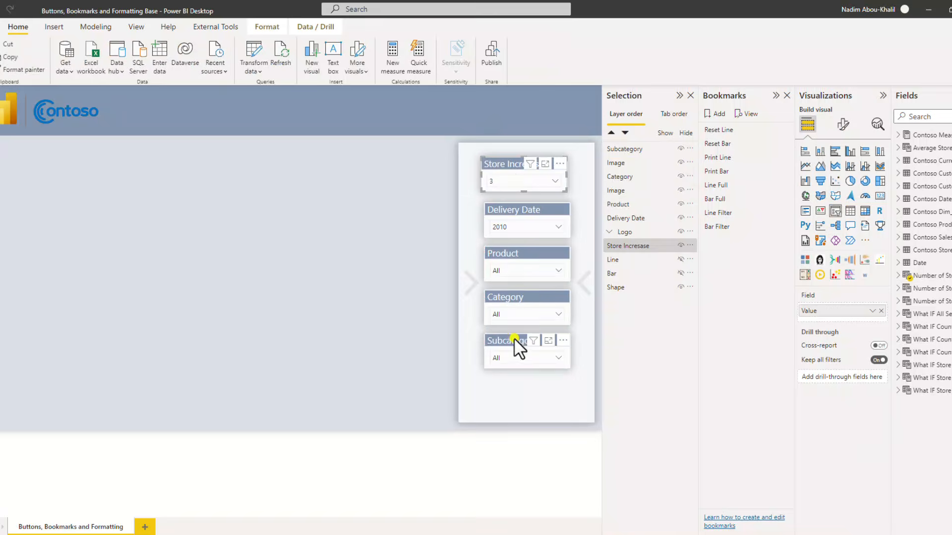
mouse_move(514, 338)
mouse_down()
mouse_move(524, 342)
mouse_move(512, 342)
mouse_up()
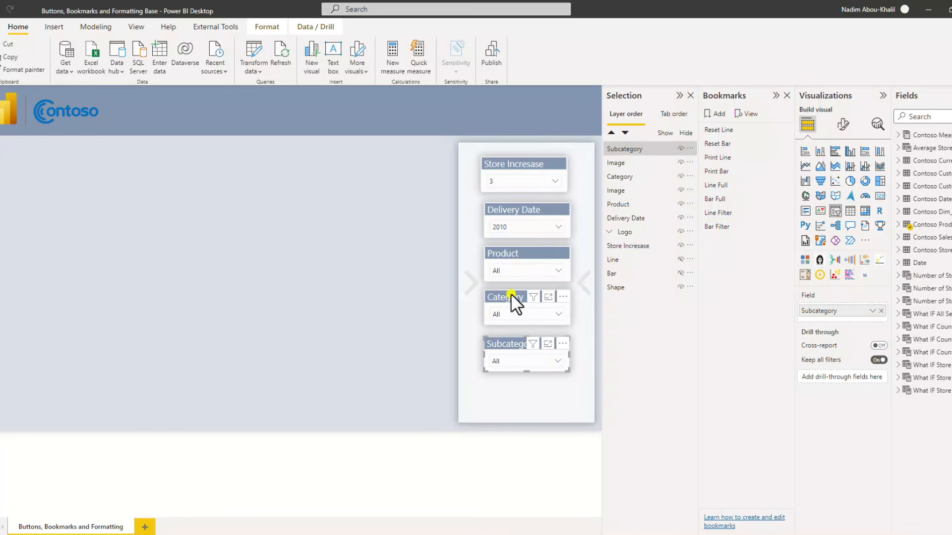
Step: Align all five slicers on their left edges again and shift them together back to the panel's centre
ctrl+click(510, 296)
ctrl+click(506, 254)
ctrl+click(504, 211)
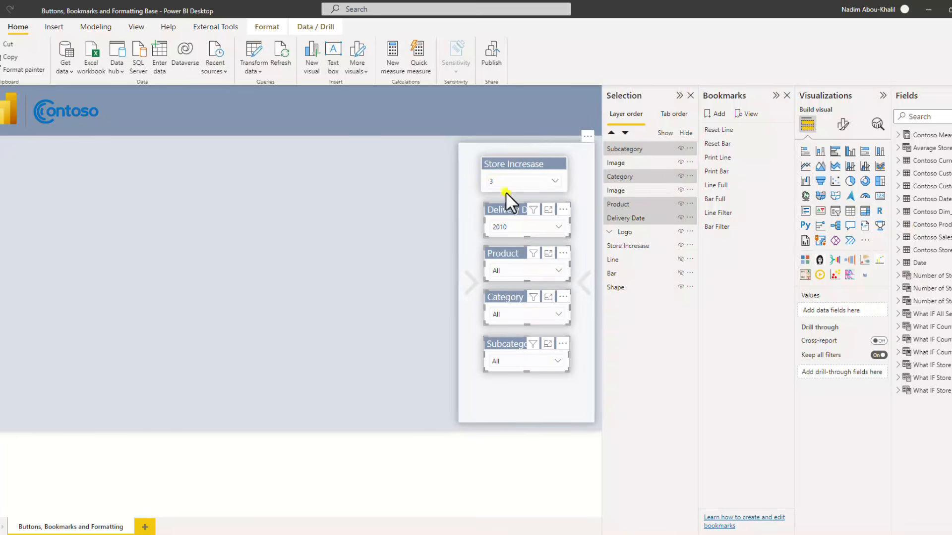
ctrl+click(505, 166)
click(267, 27)
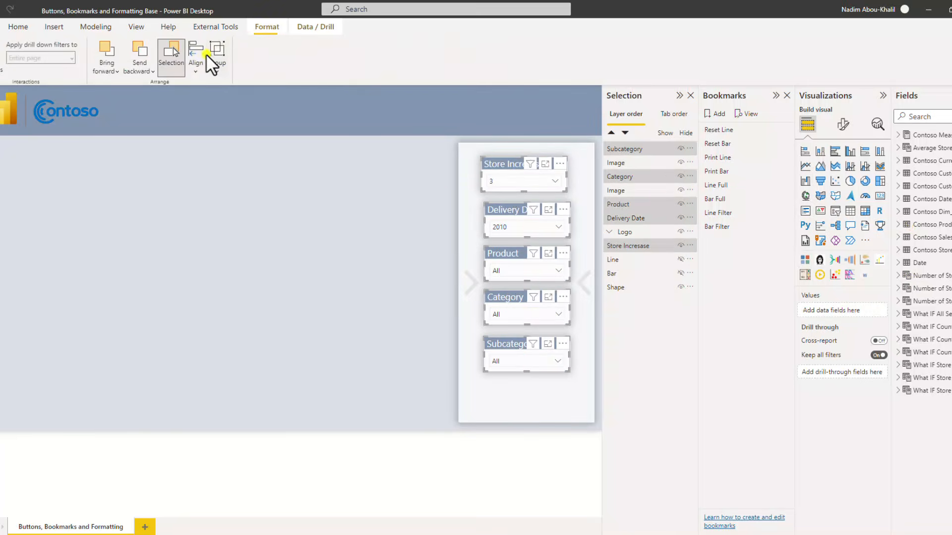
click(194, 58)
click(216, 89)
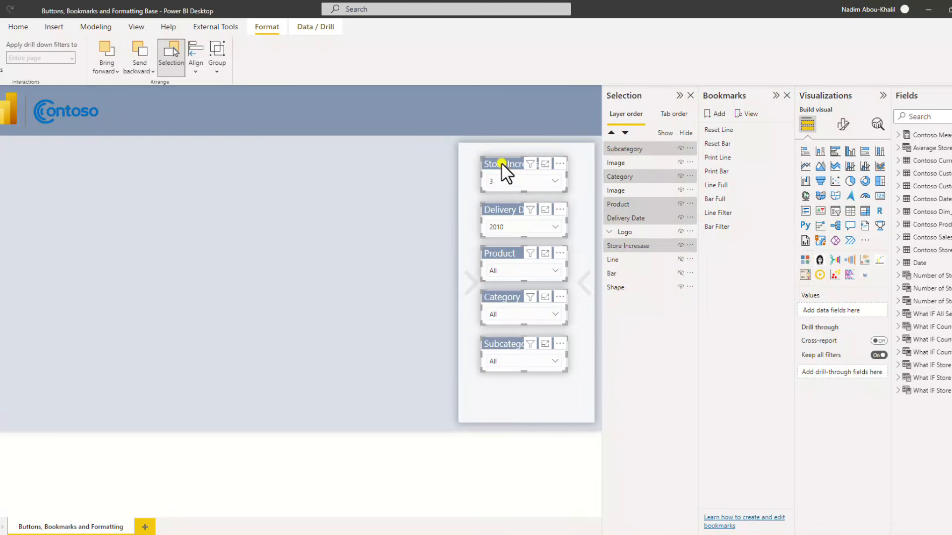
drag(501, 163, 504, 164)
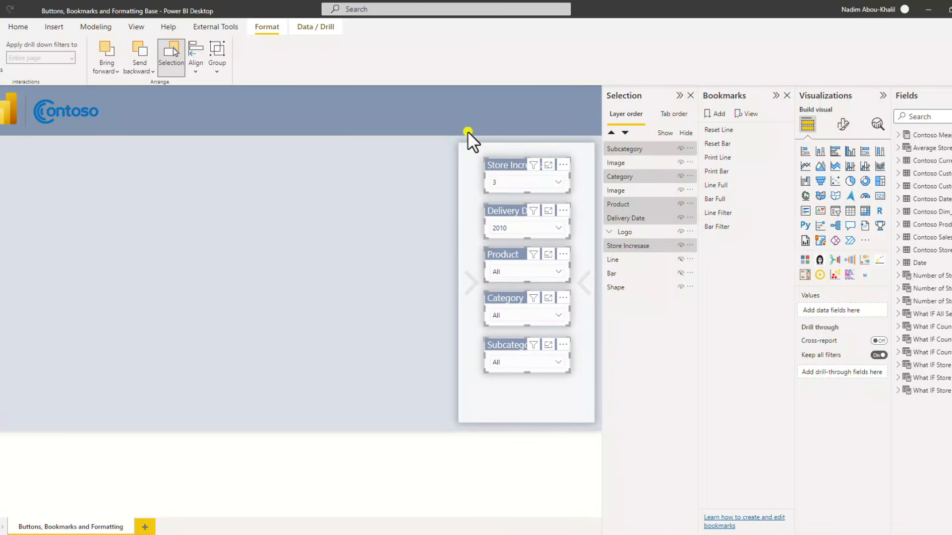
click(445, 108)
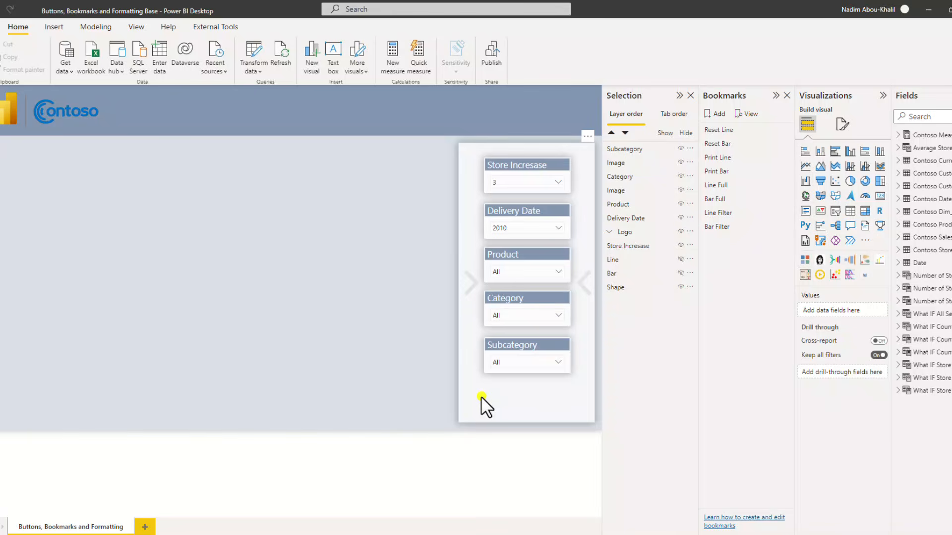
Step: Insert a blank button sized like the Subcategory slicer and place it directly below that slicer in the panel
scroll(786, 43, down, 1)
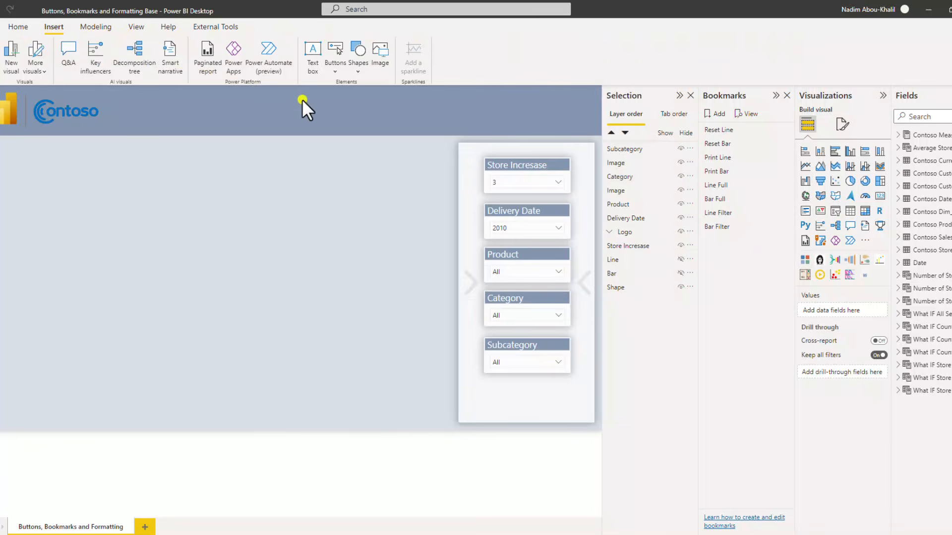
click(332, 66)
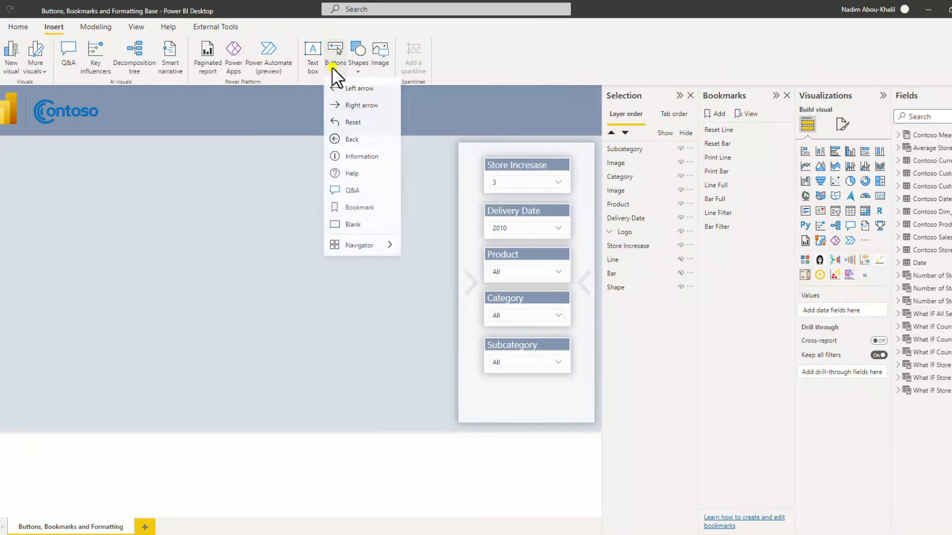
click(353, 225)
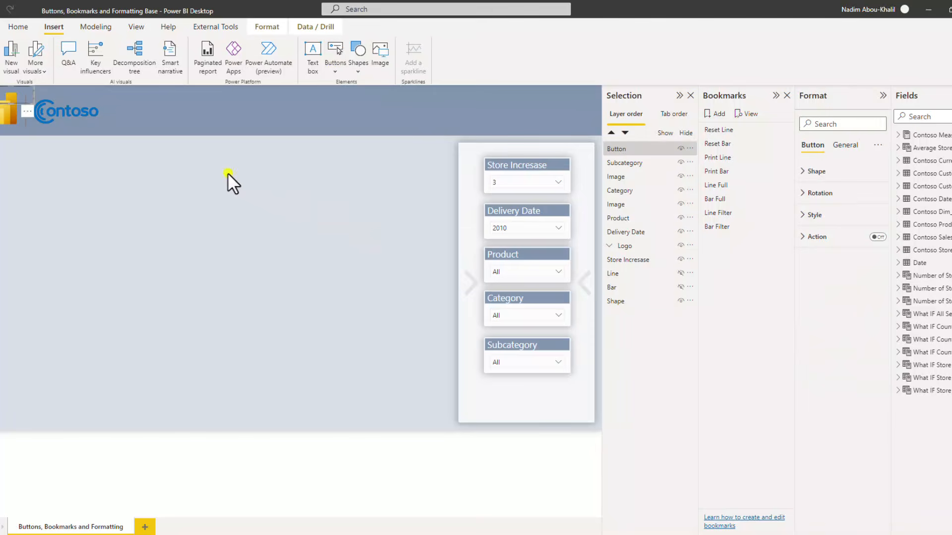
drag(15, 94, 568, 371)
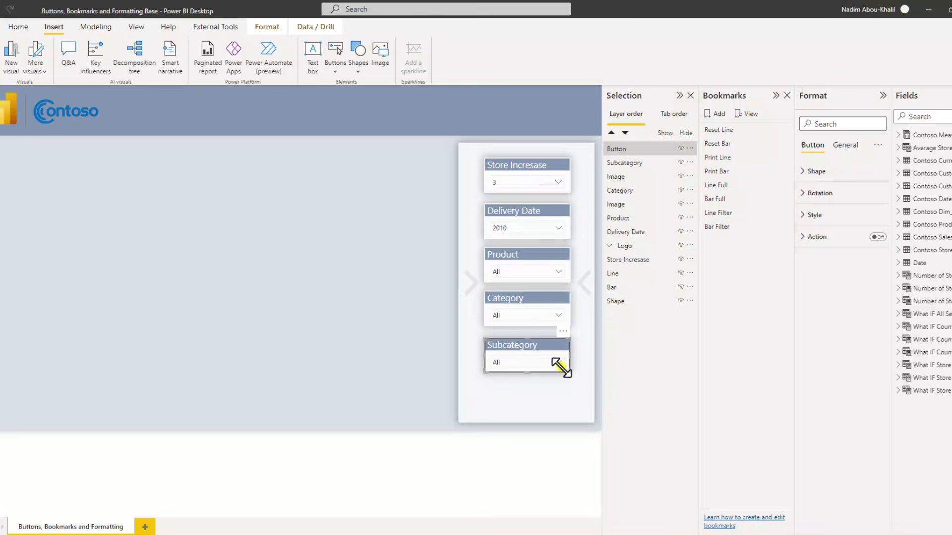
drag(523, 344, 523, 387)
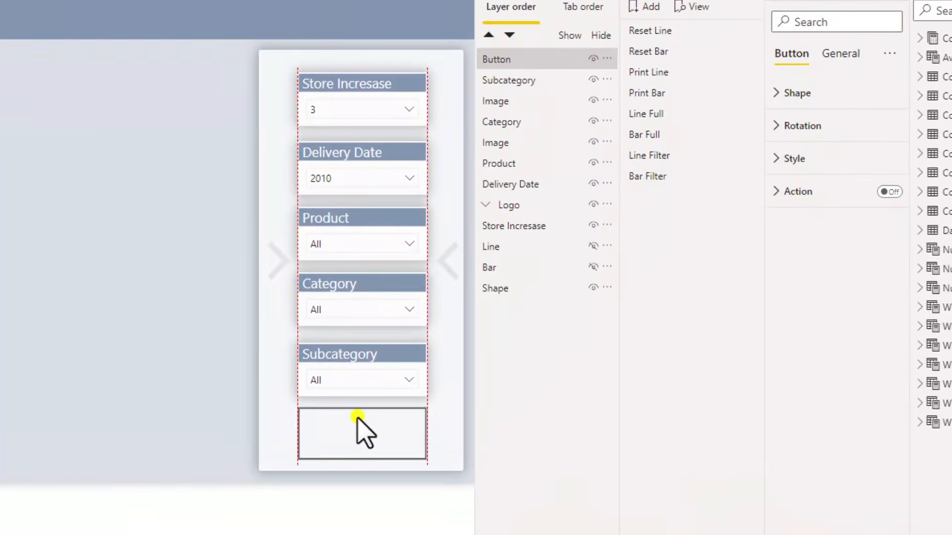
drag(357, 418, 357, 414)
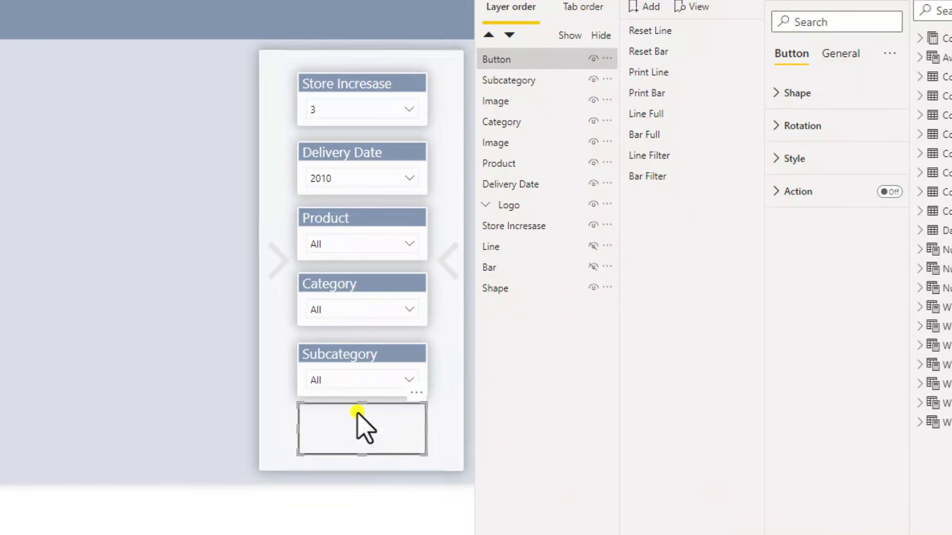
Step: Turn on the button's text, label it "Reset Filters" and set the font size to 14
click(788, 162)
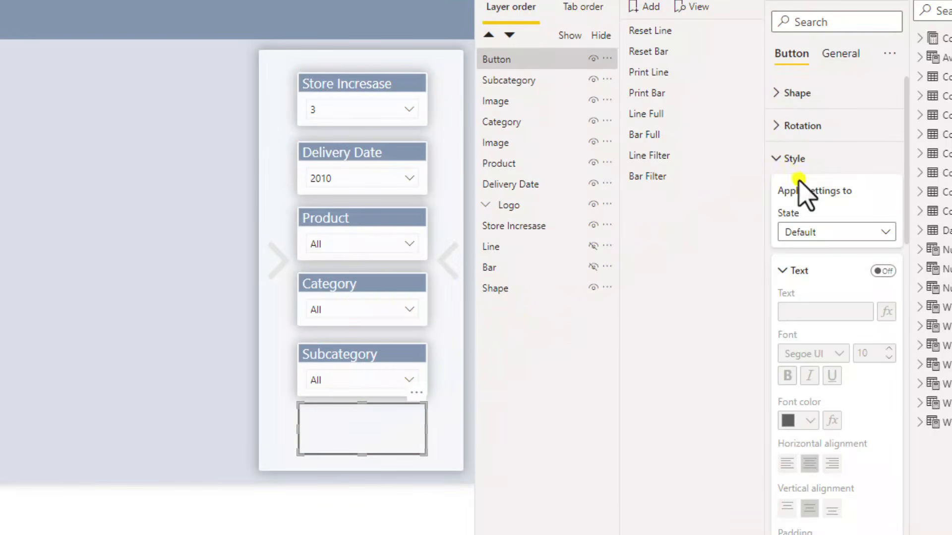
click(882, 270)
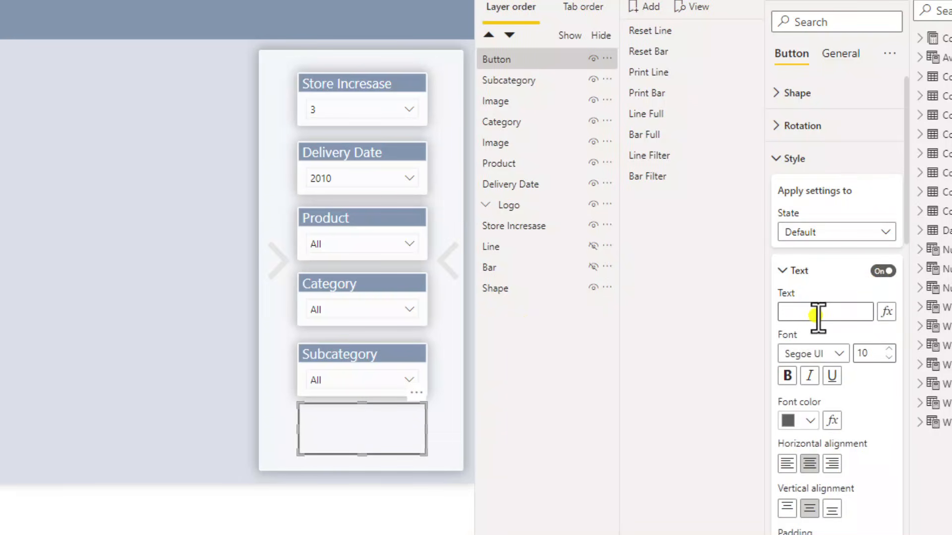
click(818, 312)
text(Reset Filters)
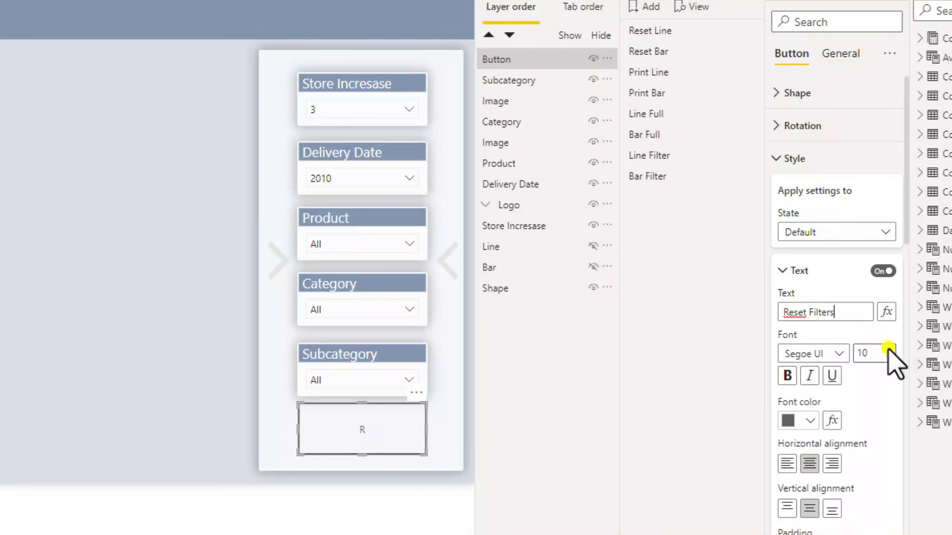
click(888, 348)
click(888, 348)
click(888, 349)
click(888, 348)
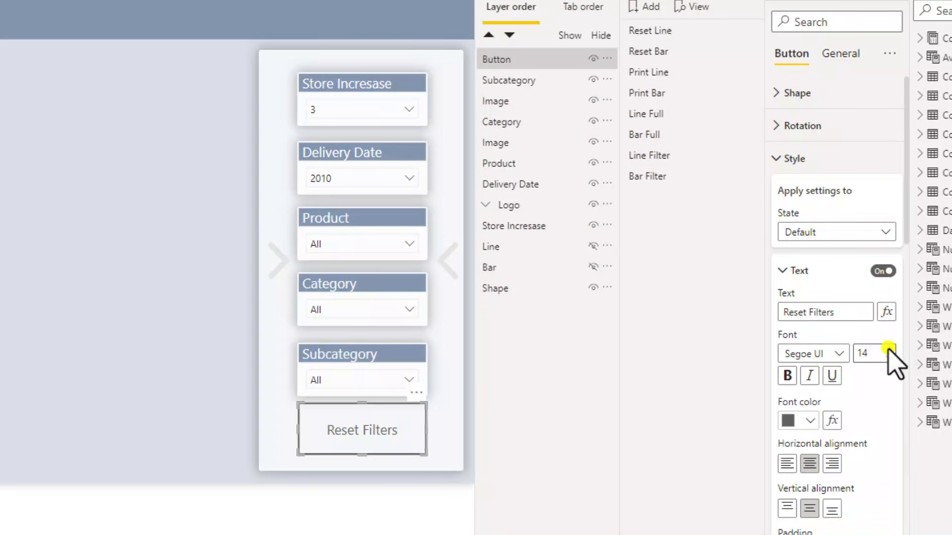
Step: Turn off the icon and the border in the Reset Filters button's default style
click(793, 271)
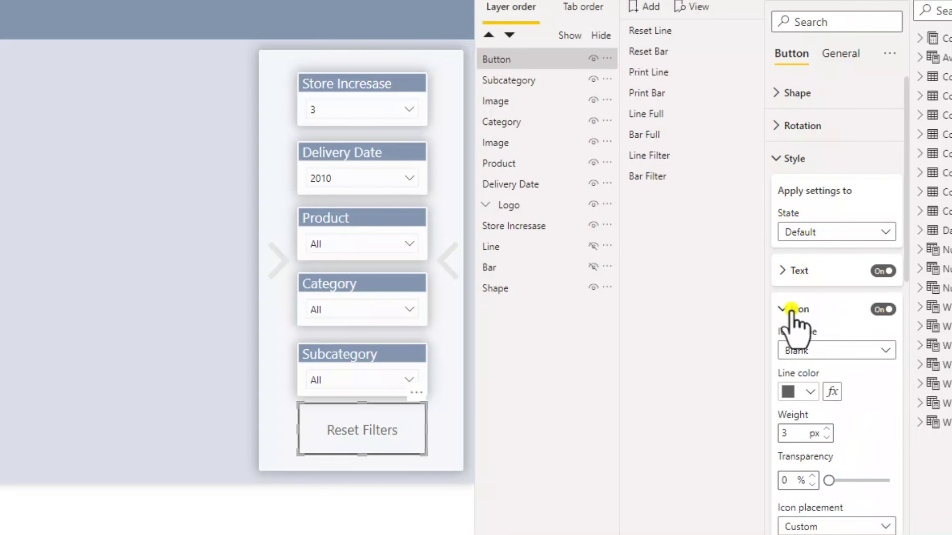
click(793, 309)
click(883, 310)
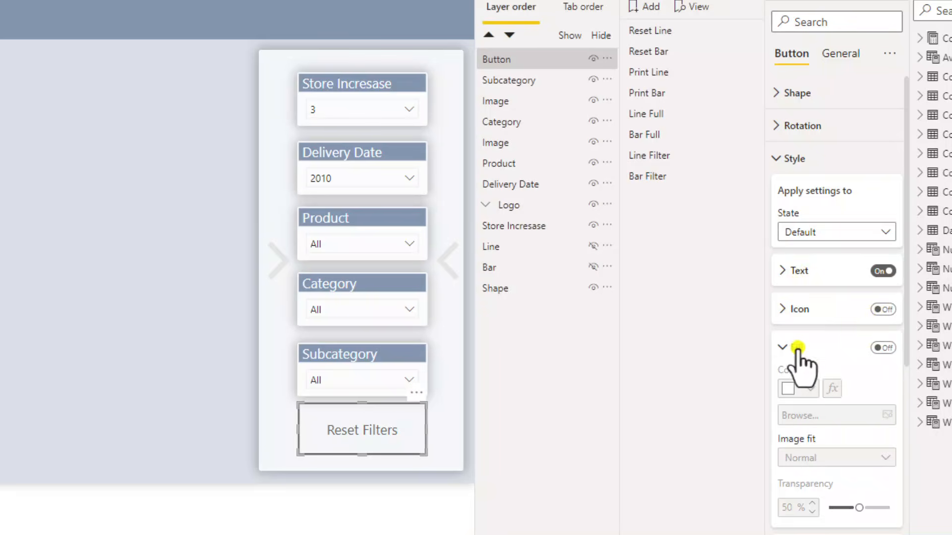
click(797, 347)
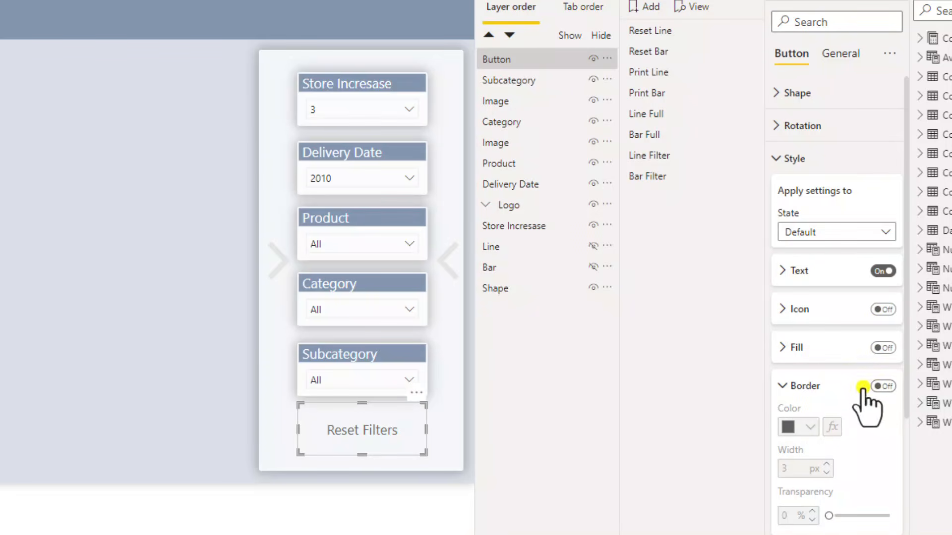
click(793, 385)
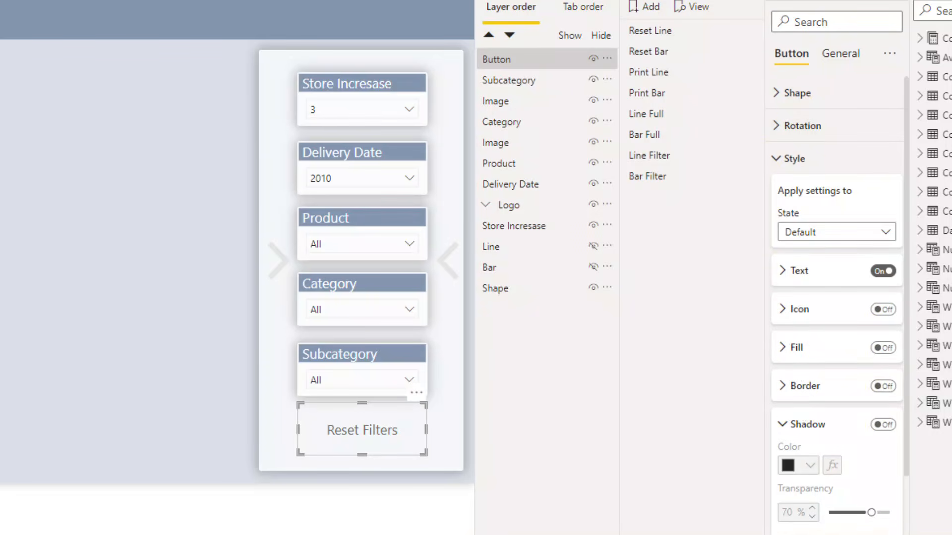
click(788, 423)
click(883, 425)
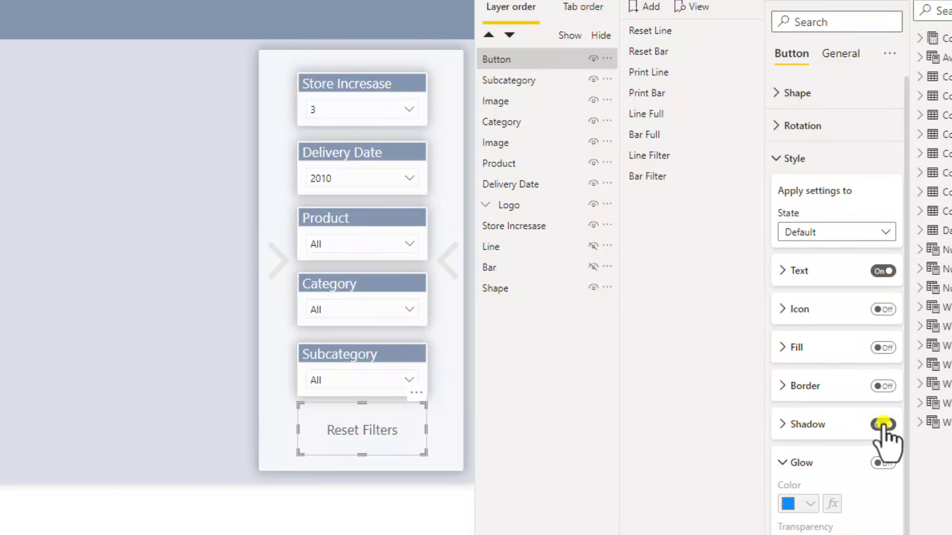
Step: Turn on the shadow effect for the Reset Filters button and set its shadow position to Center
click(843, 56)
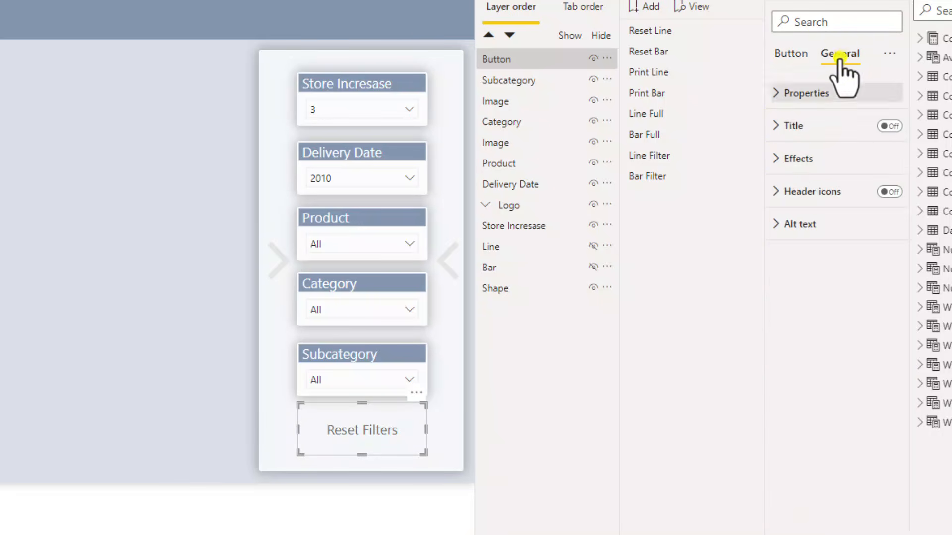
click(816, 159)
scroll(817, 158, down, 1)
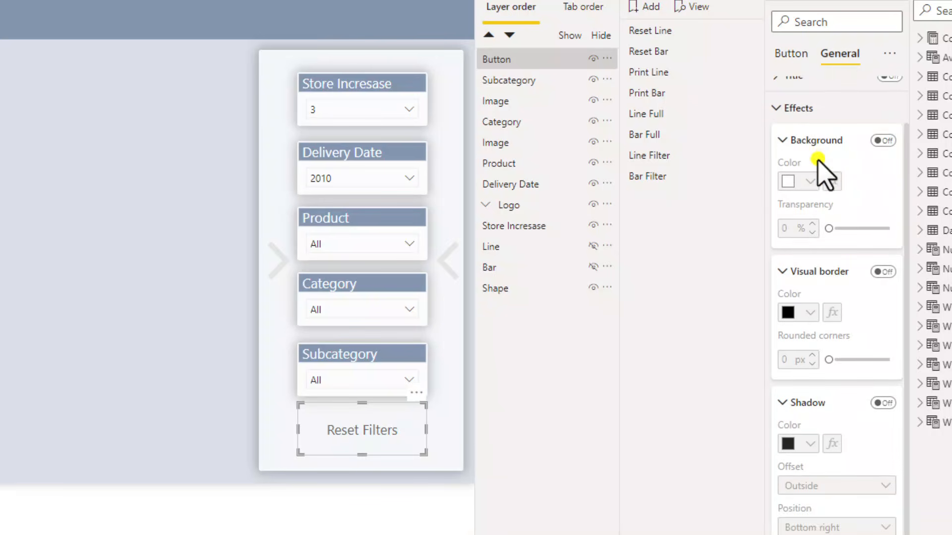
click(883, 403)
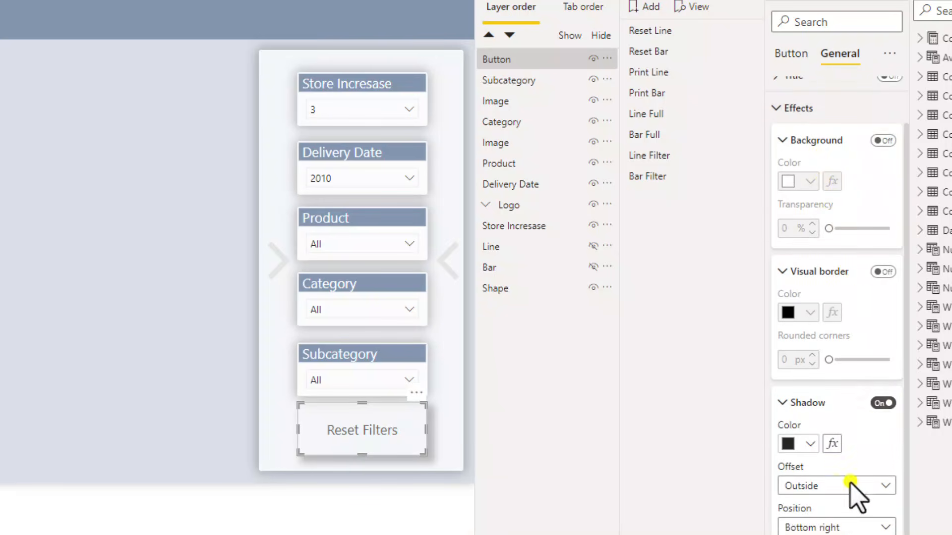
click(833, 527)
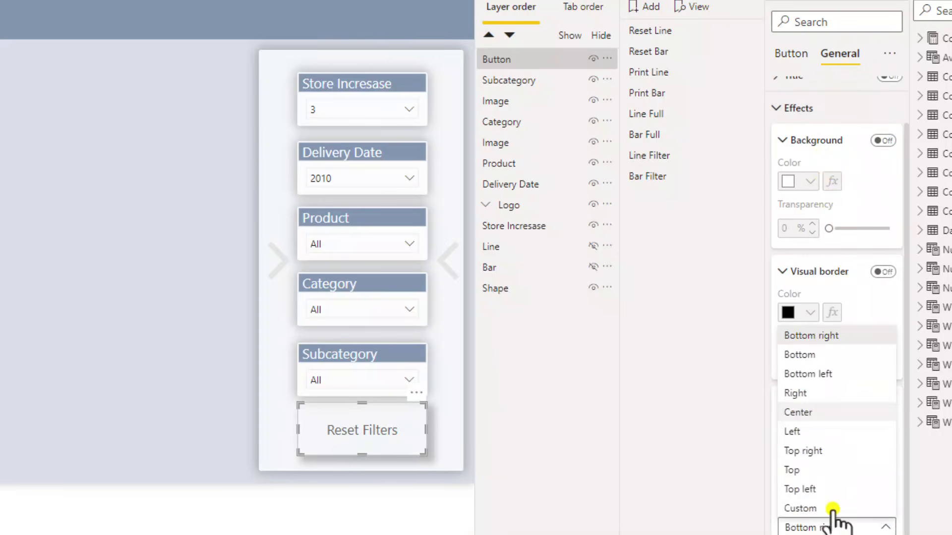
click(836, 411)
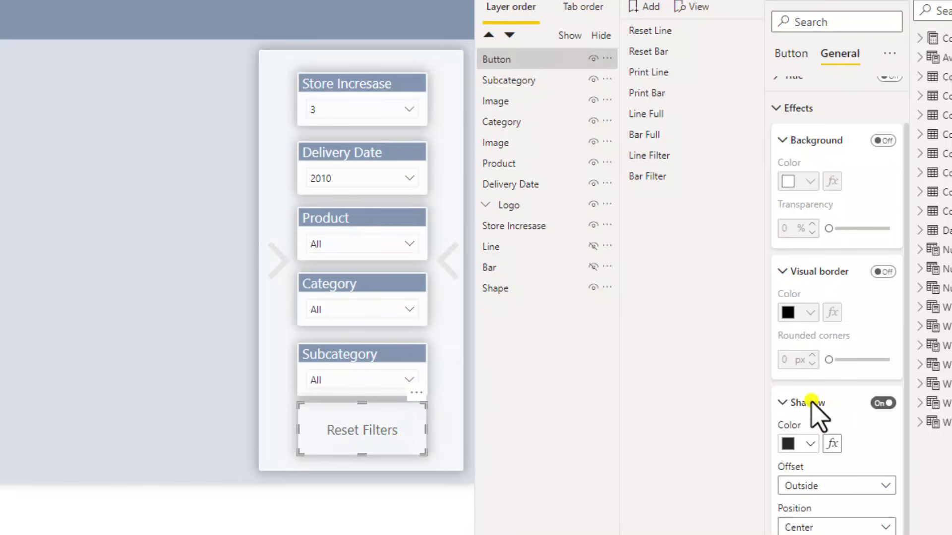
scroll(813, 404, up, 1)
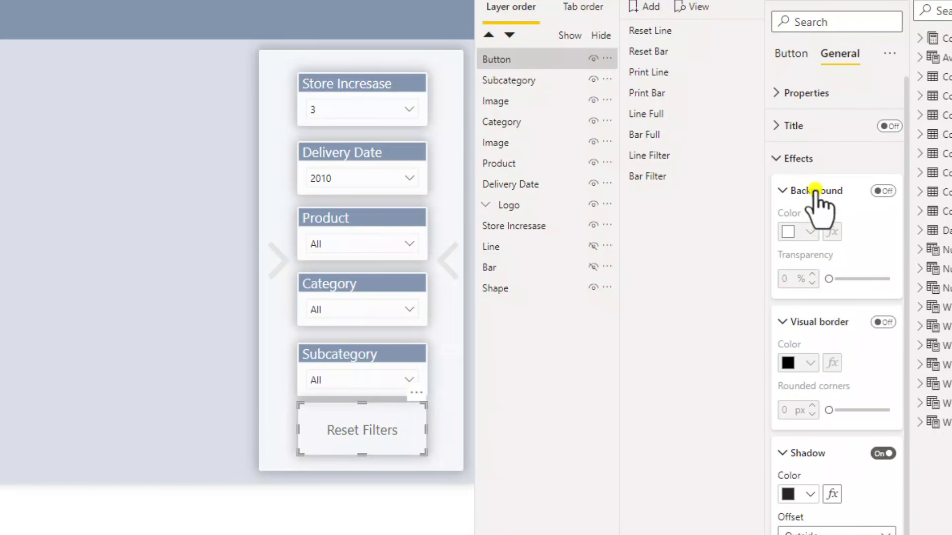
click(814, 194)
click(808, 229)
click(795, 268)
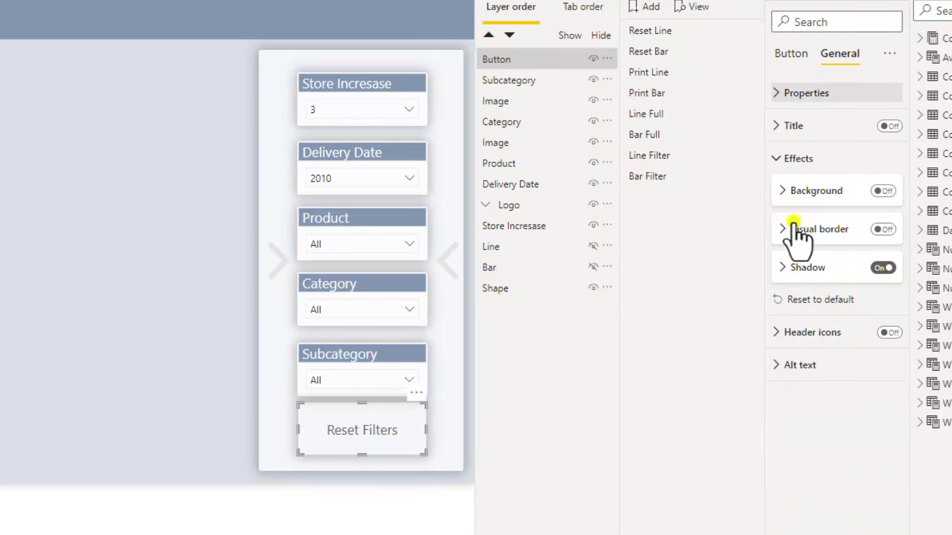
Step: Style the button text for the On hover state with font size 17 and underlining
click(790, 55)
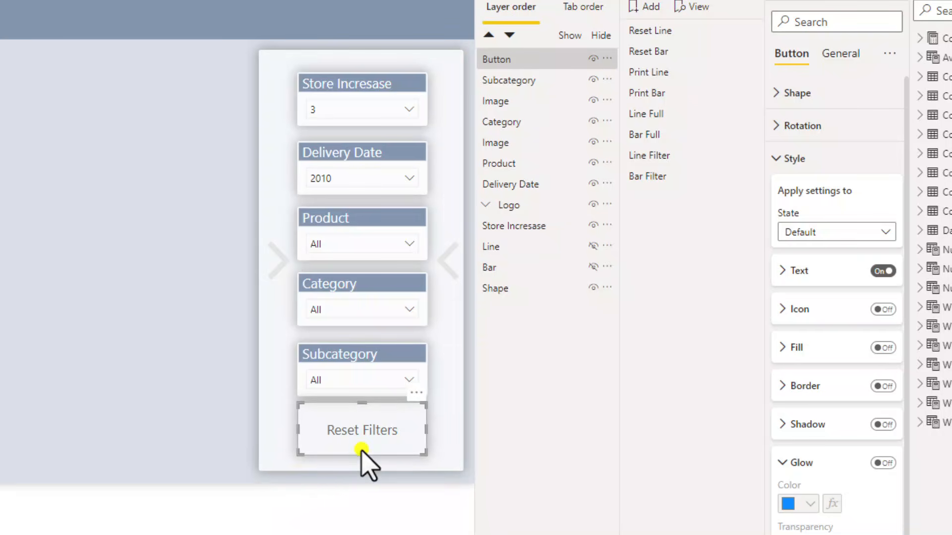
click(848, 233)
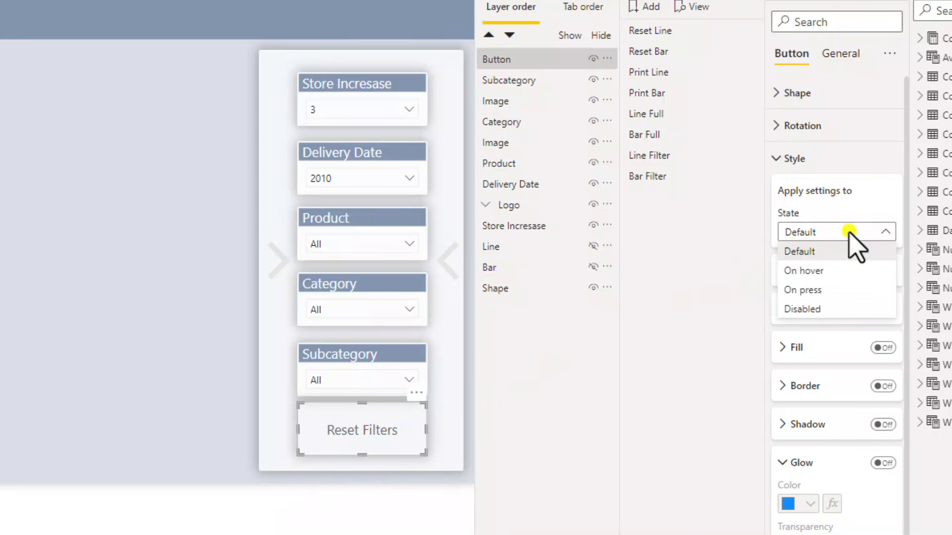
click(836, 269)
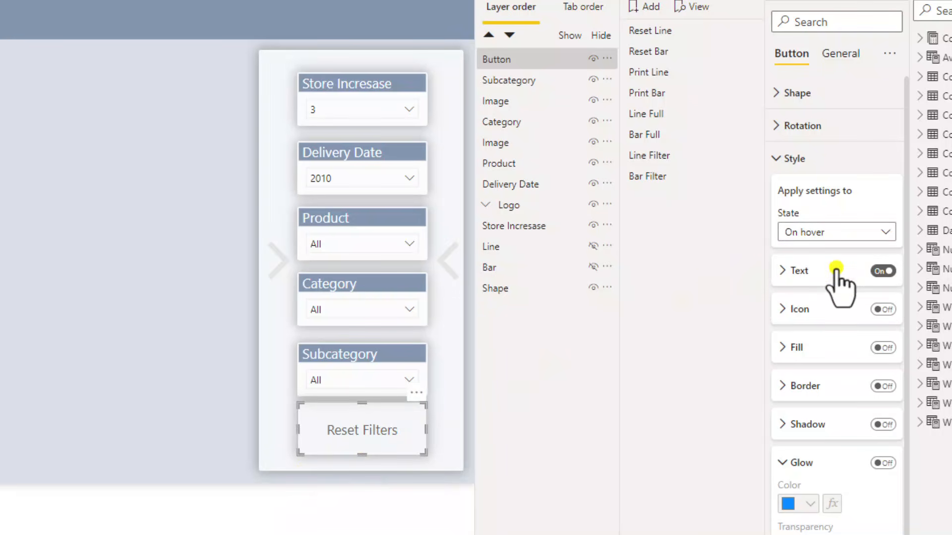
click(809, 271)
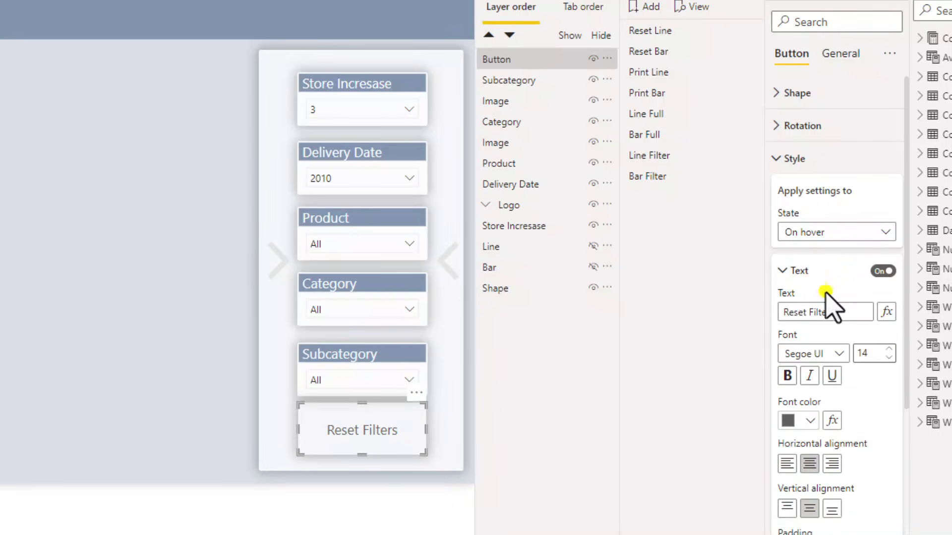
click(889, 349)
click(790, 375)
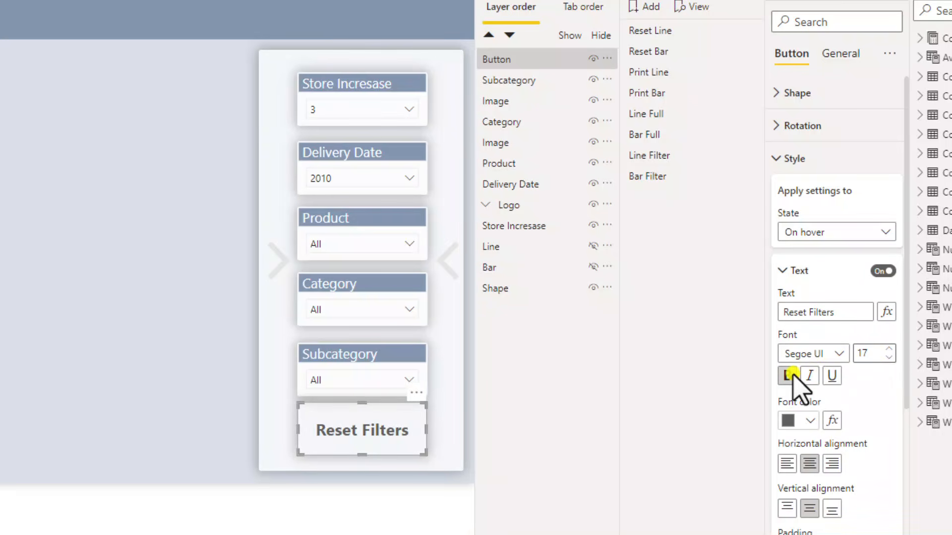
click(791, 376)
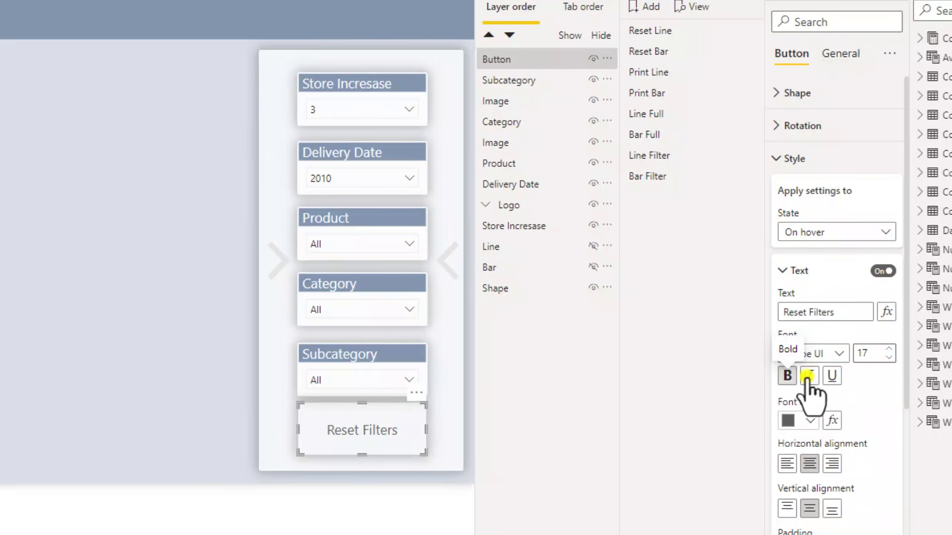
click(831, 376)
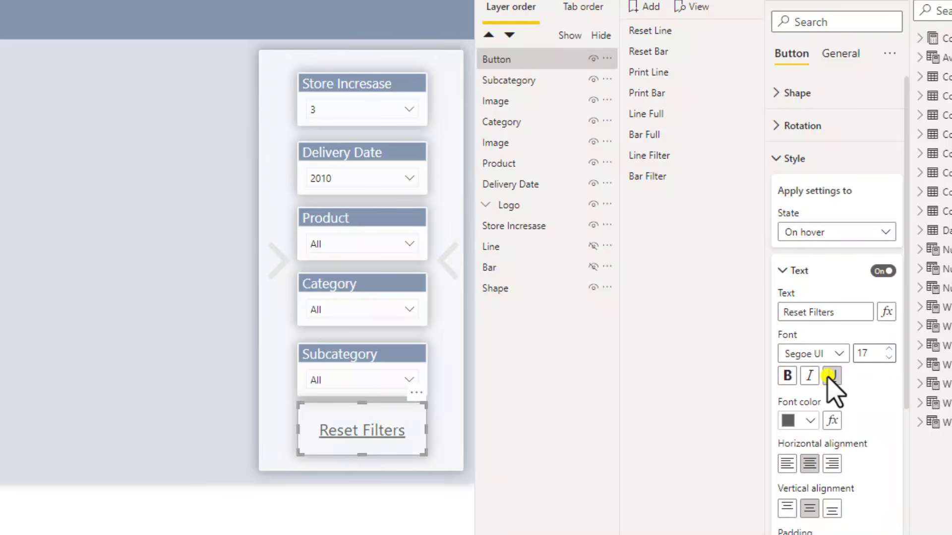
click(831, 376)
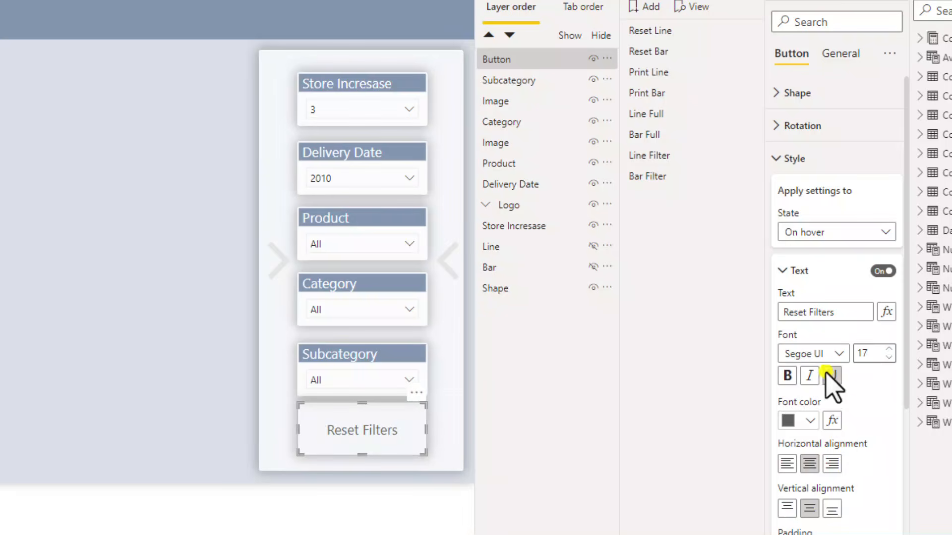
click(787, 270)
click(787, 158)
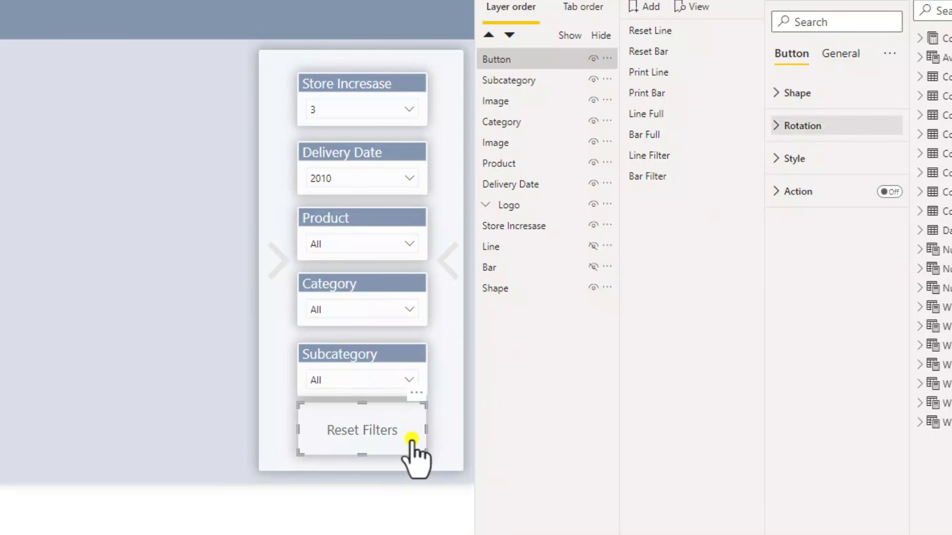
Step: Duplicate the Reset Filters button and place the copy on the canvas outside the filter panel, to its left
click(342, 353)
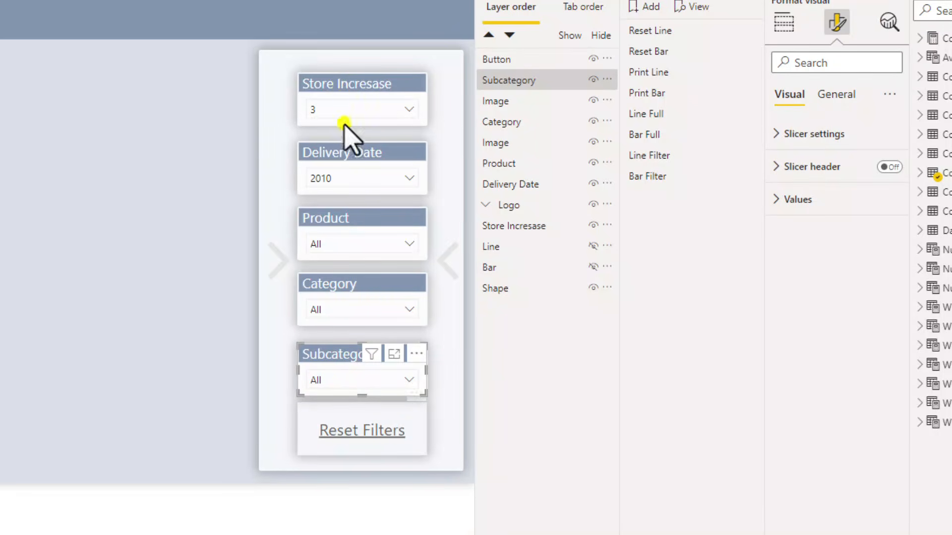
click(378, 420)
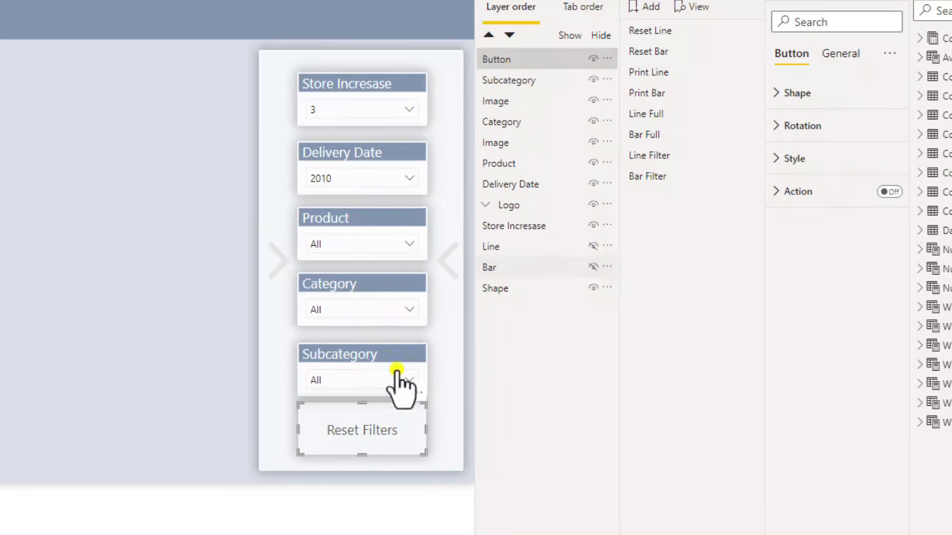
click(515, 61)
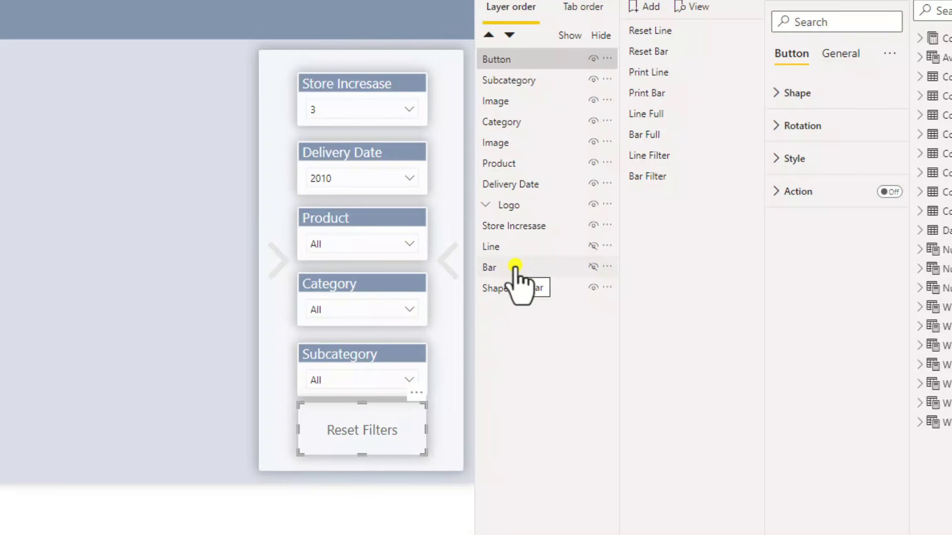
click(377, 418)
key(ctrl+c)
key(ctrl+v)
drag(388, 416, 392, 421)
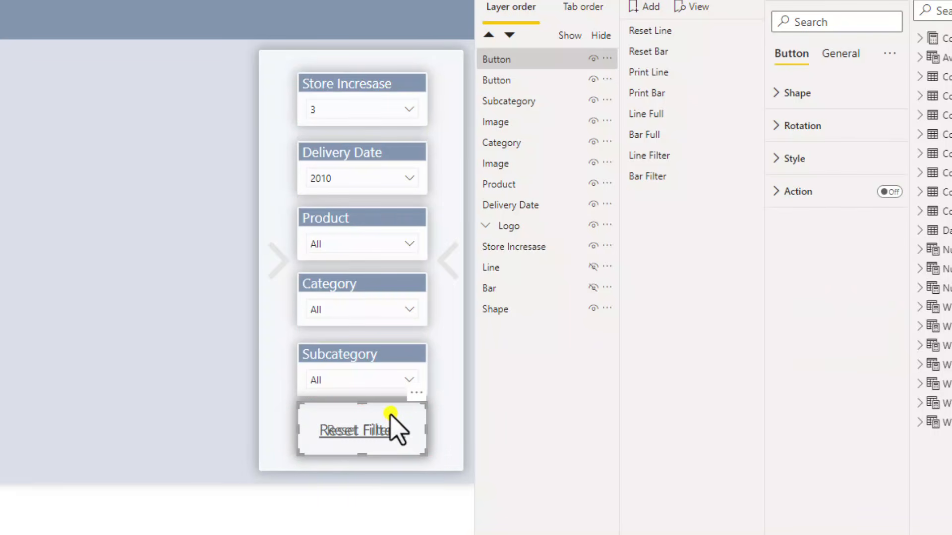
click(518, 58)
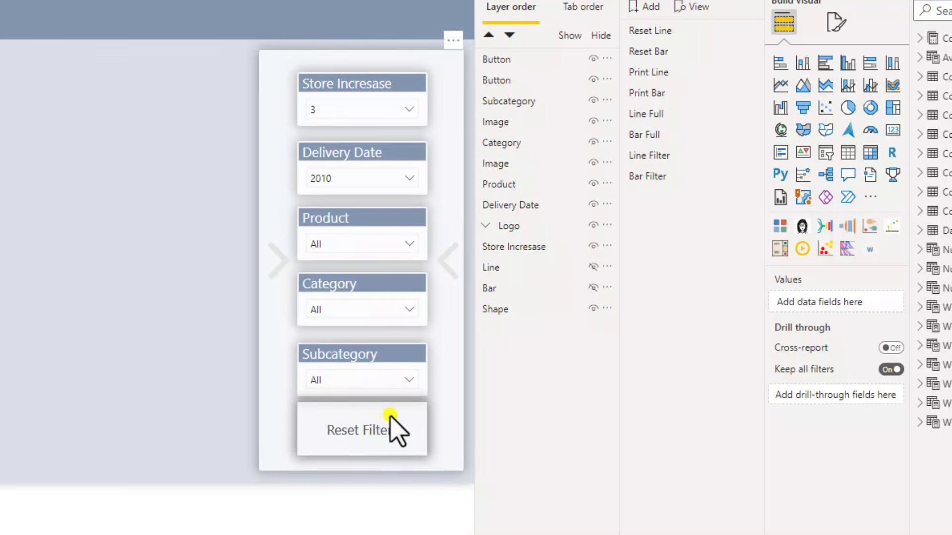
drag(388, 418, 126, 413)
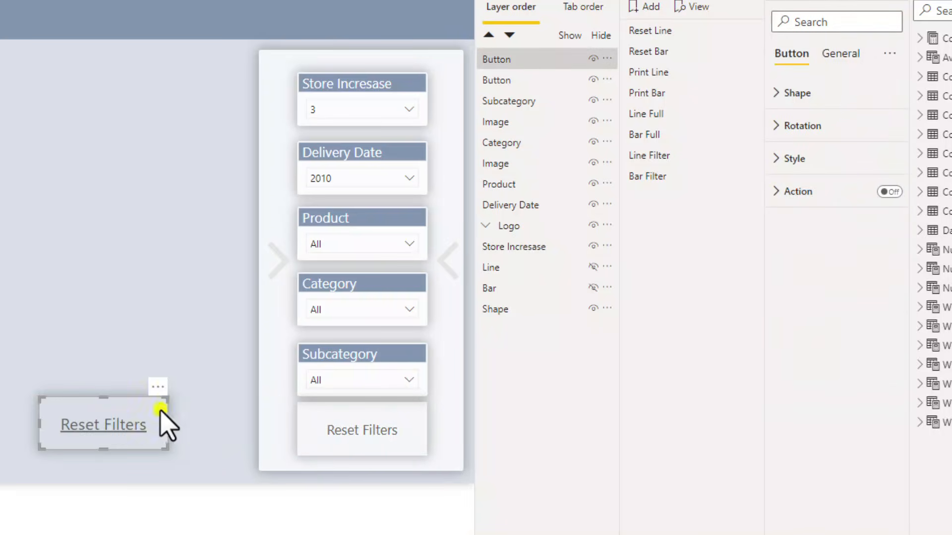
Step: Distribute the five slicers and the Reset Filters button inside the panel vertically so they are evenly spaced
click(390, 422)
ctrl+click(364, 361)
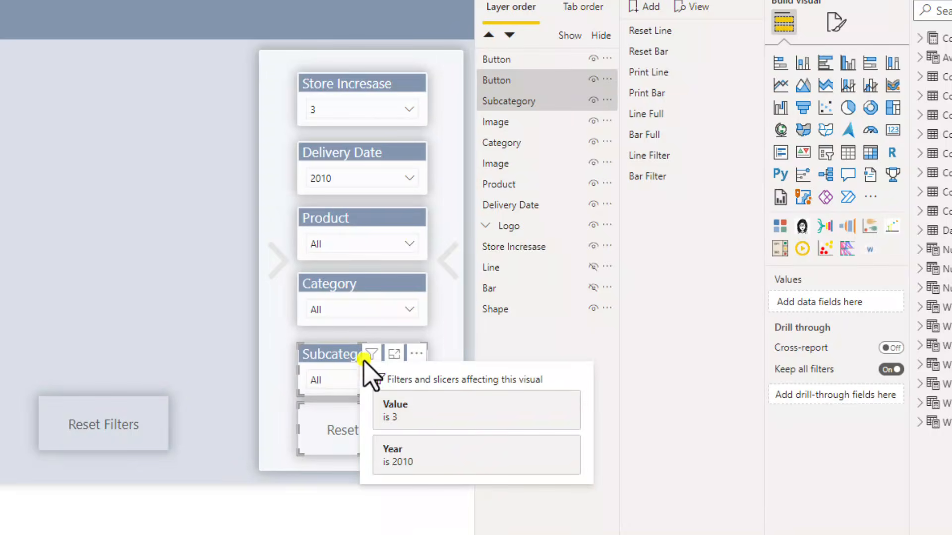
click(337, 380)
click(332, 419)
ctrl+click(331, 358)
ctrl+click(327, 296)
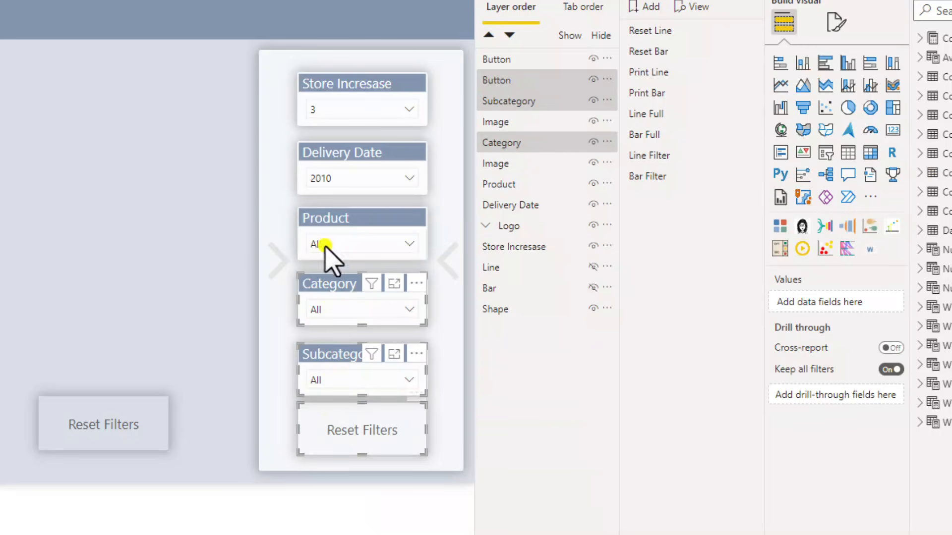
ctrl+click(329, 231)
ctrl+click(329, 164)
ctrl+click(322, 85)
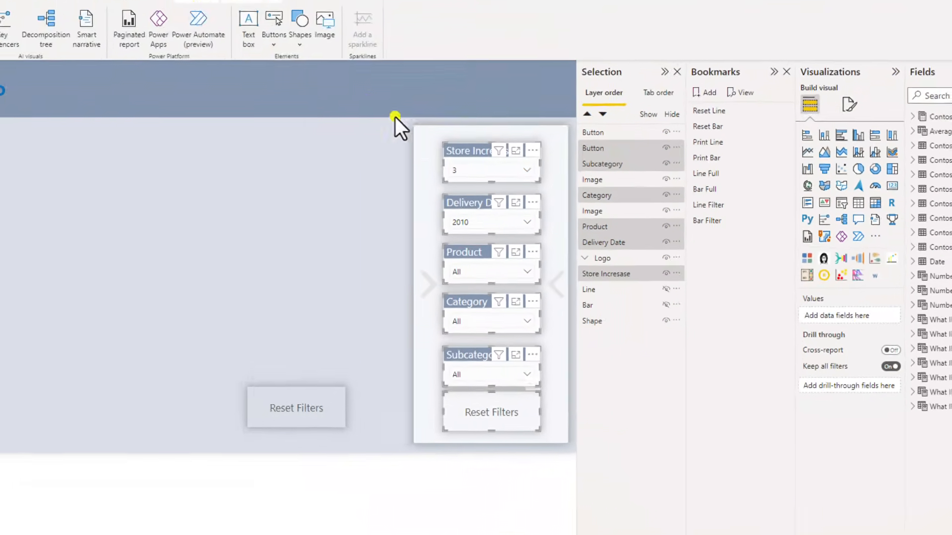
click(247, 28)
click(179, 71)
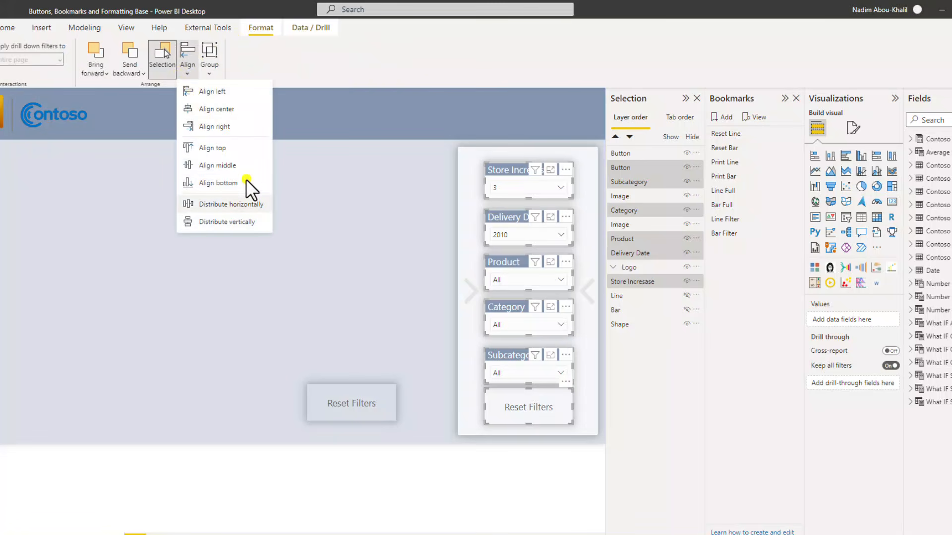
click(253, 219)
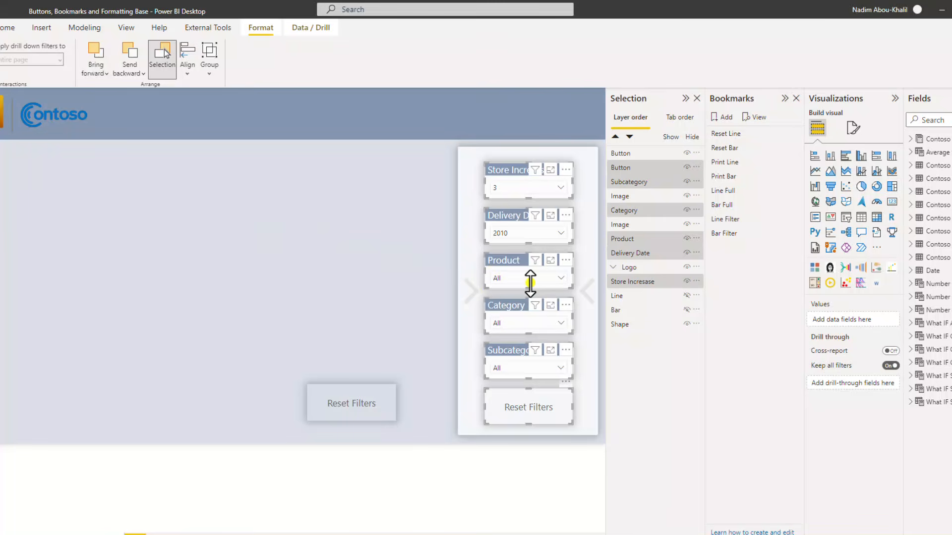
Step: Nudge the five slicers and the panel's Reset Filters button together slightly upward
click(507, 174)
ctrl+click(505, 218)
ctrl+click(506, 257)
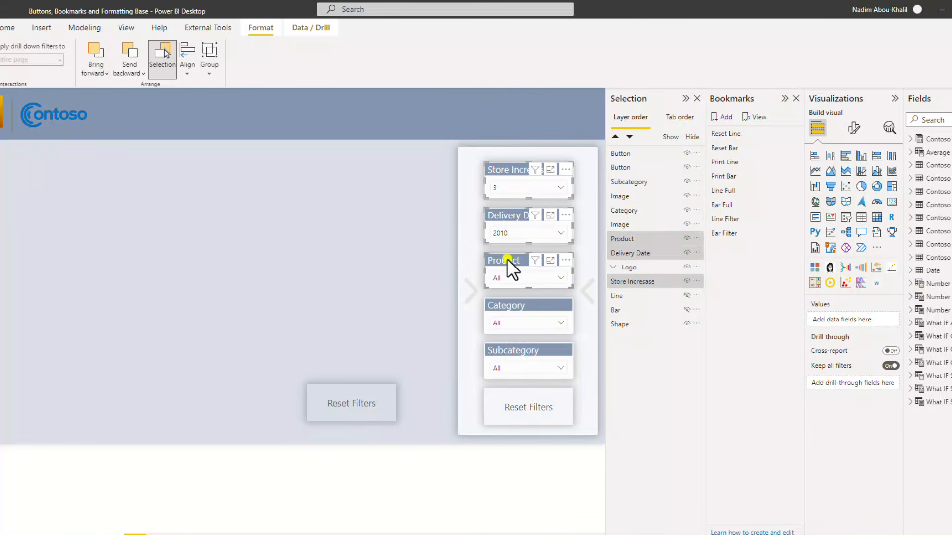
ctrl+click(511, 317)
ctrl+click(514, 355)
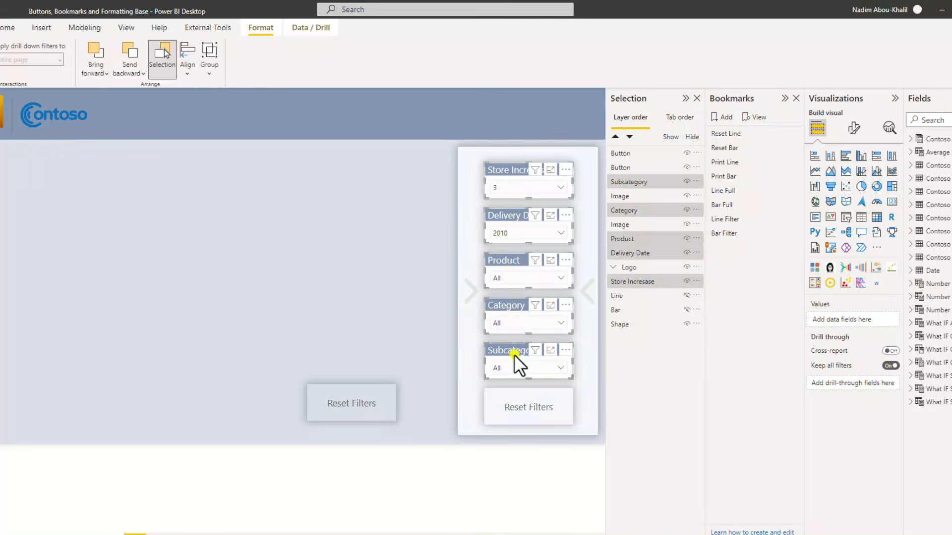
ctrl+click(515, 395)
key(Up)
key(Up)
key(Up)
key(Up)
key(Up)
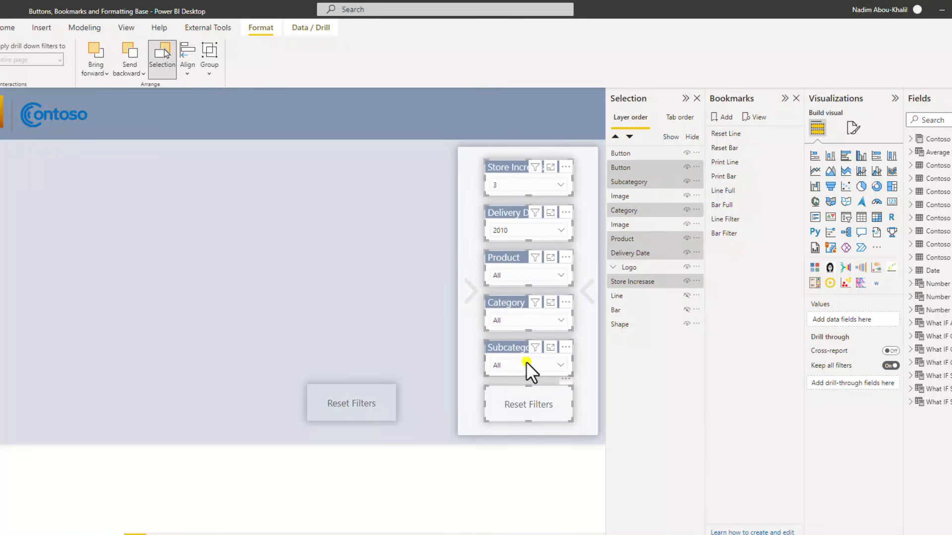
Step: Nudge the slicers and panel button further up, and place the duplicate Reset Filters button exactly over the panel's one
key(Up)
key(Up)
key(Up)
key(Up)
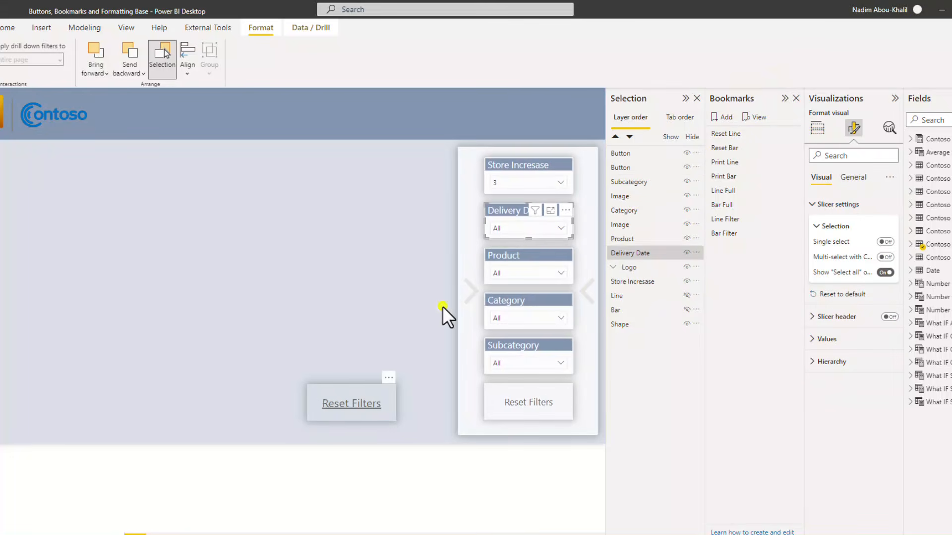
drag(325, 391, 504, 391)
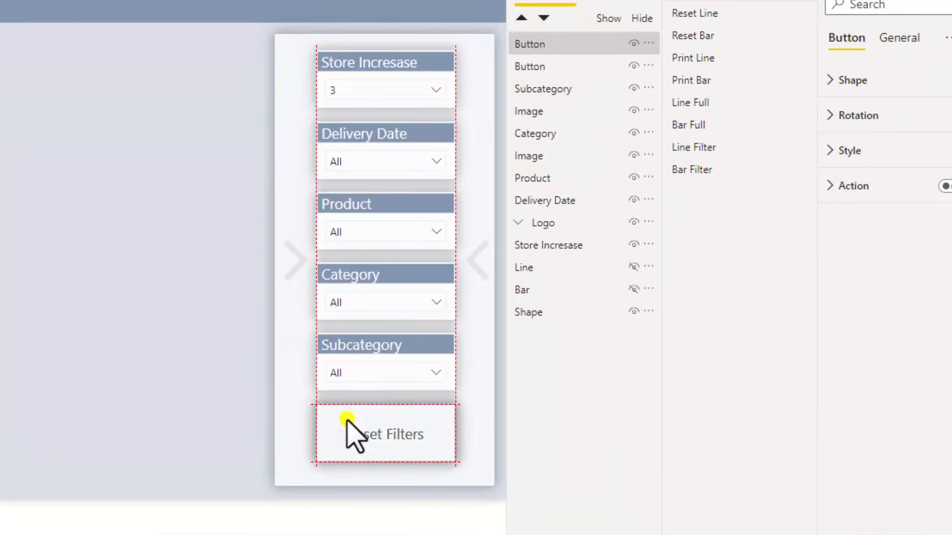
Step: Rename the topmost Button layer, the duplicate Reset Filters button, as Reset Button Line
click(550, 38)
click(549, 43)
click(548, 43)
double_click(547, 44)
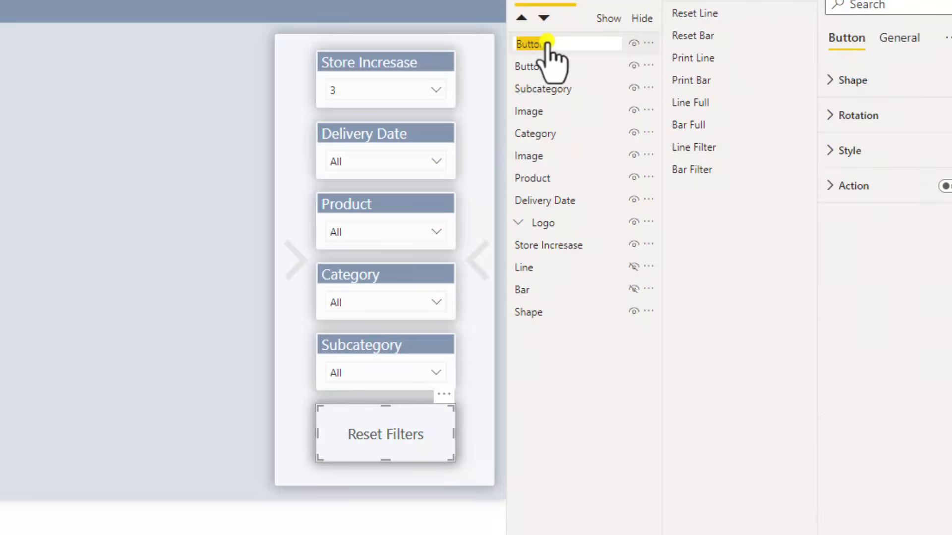
text(Reset)
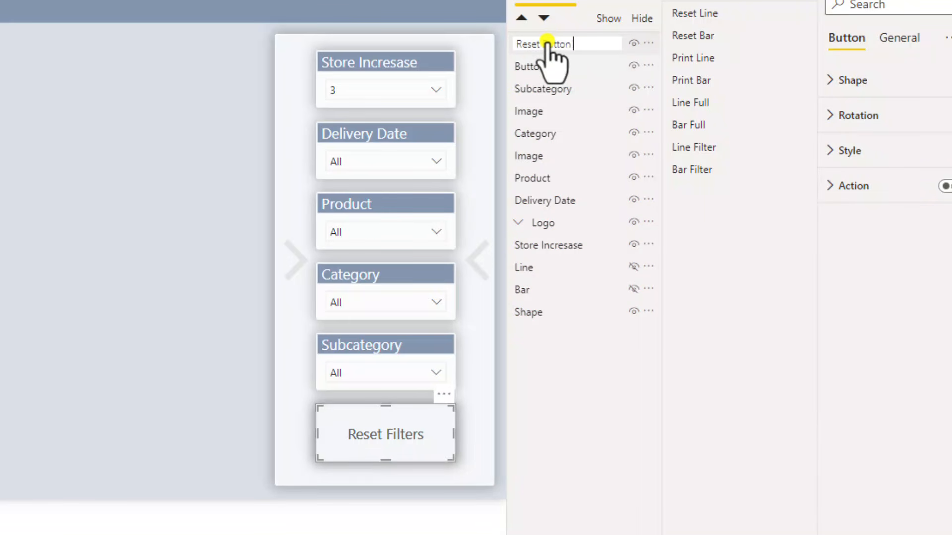
text( Button Line)
key(Return)
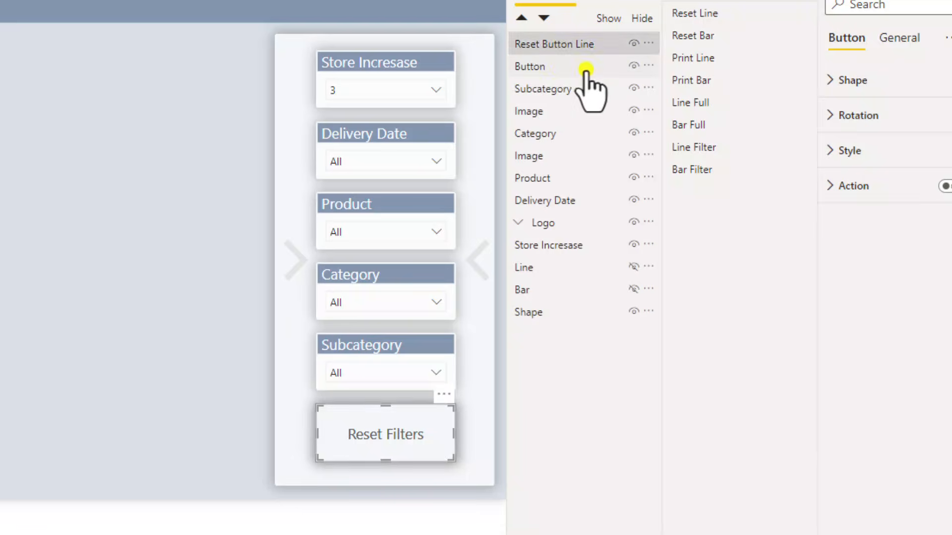
Step: Rename the remaining Button layer as Reset Button Bar
double_click(558, 68)
text(Reset)
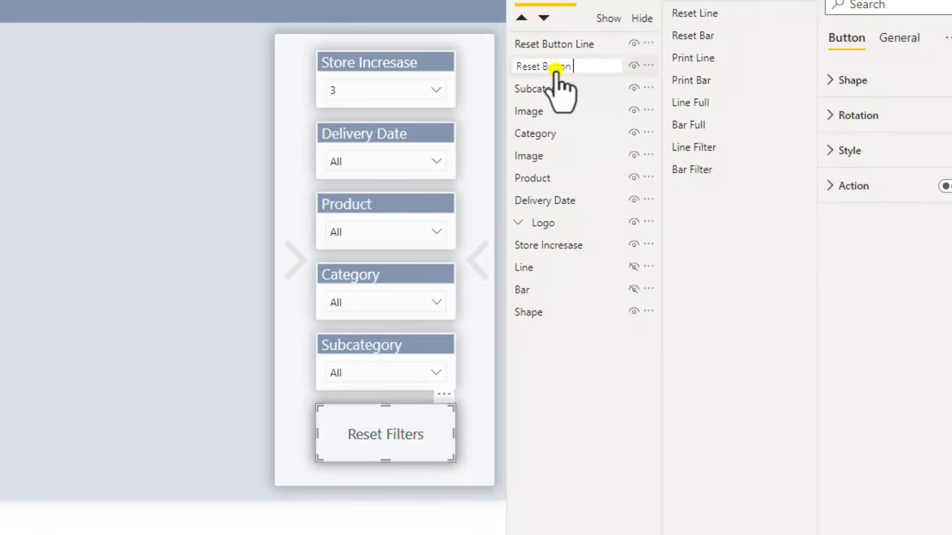
text( Button Bar)
key(Return)
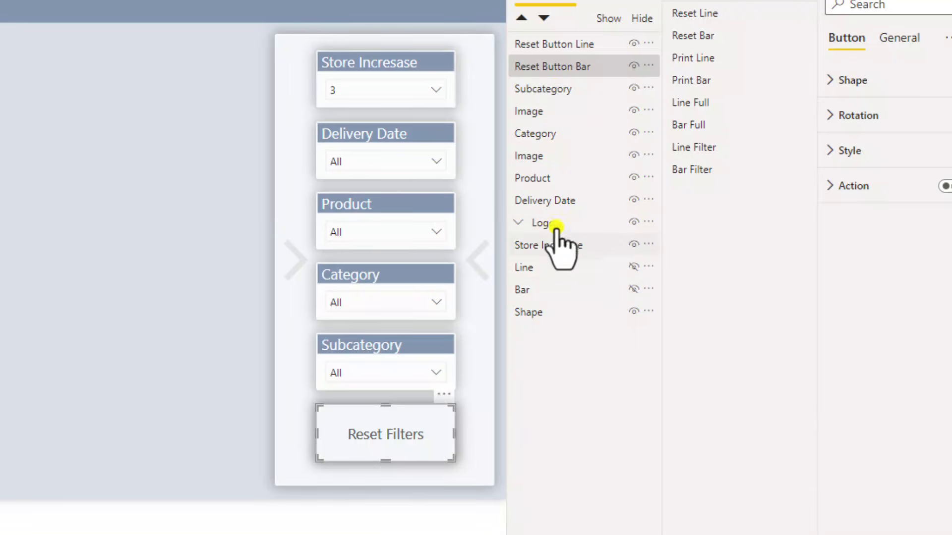
Step: Rename the panel's background Shape layer as Filter Pane back
click(565, 309)
click(567, 310)
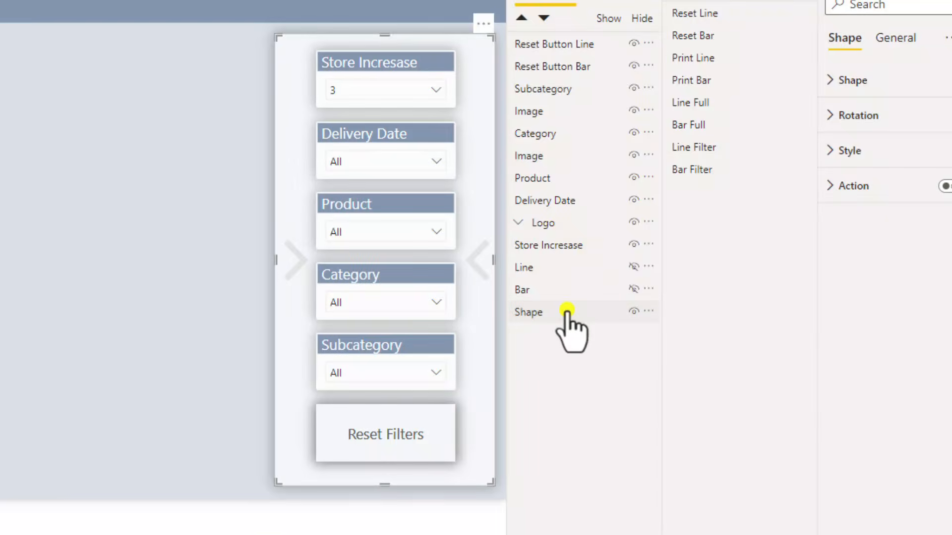
double_click(566, 310)
text(Filter Panel Back)
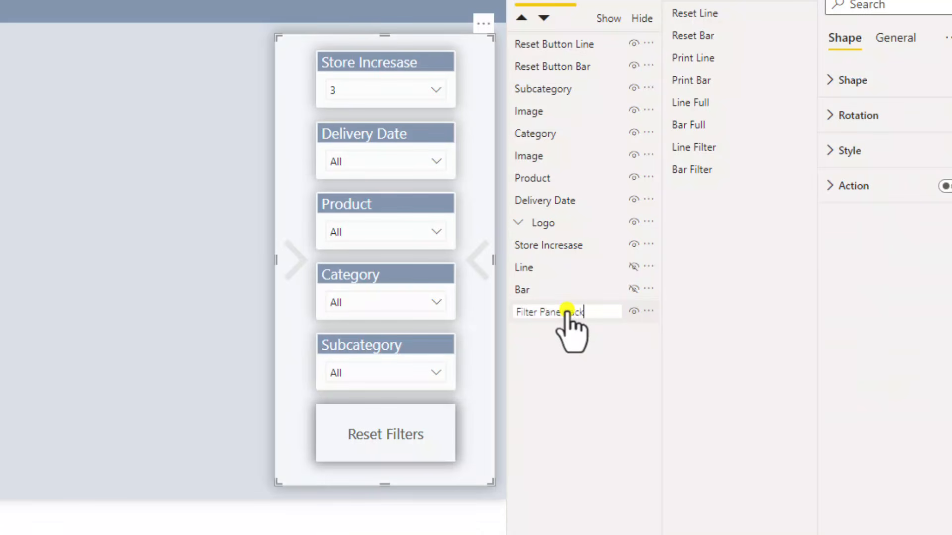
key(Return)
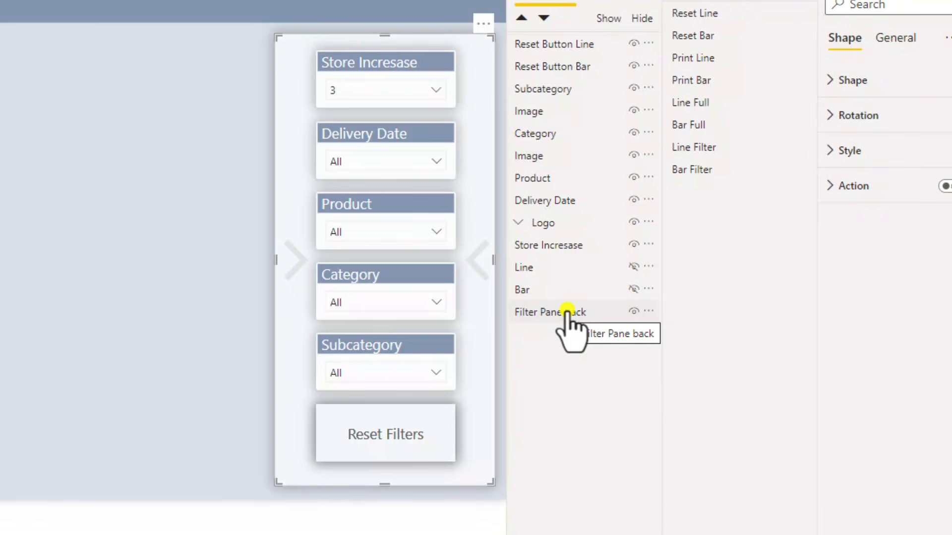
mouse_move(567, 311)
mouse_down()
mouse_move(566, 265)
mouse_move(569, 308)
mouse_up()
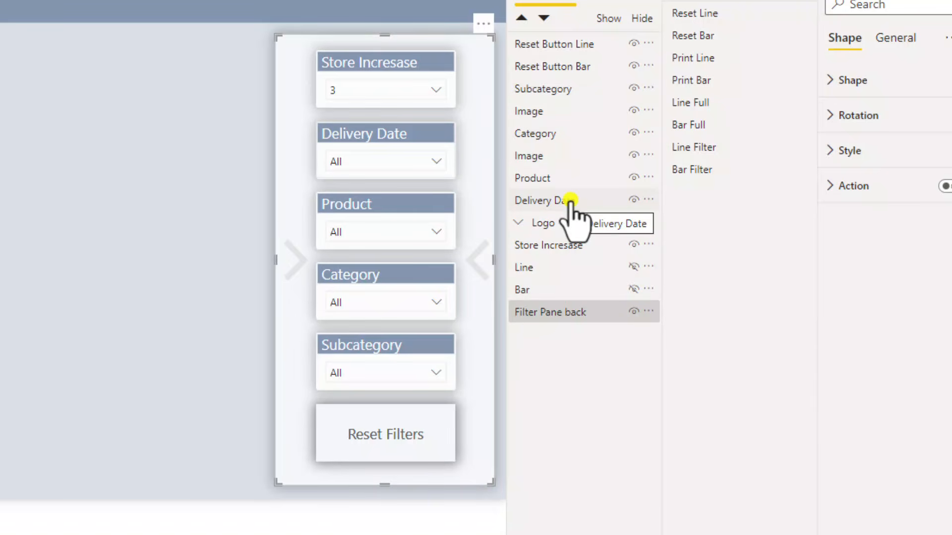
click(586, 303)
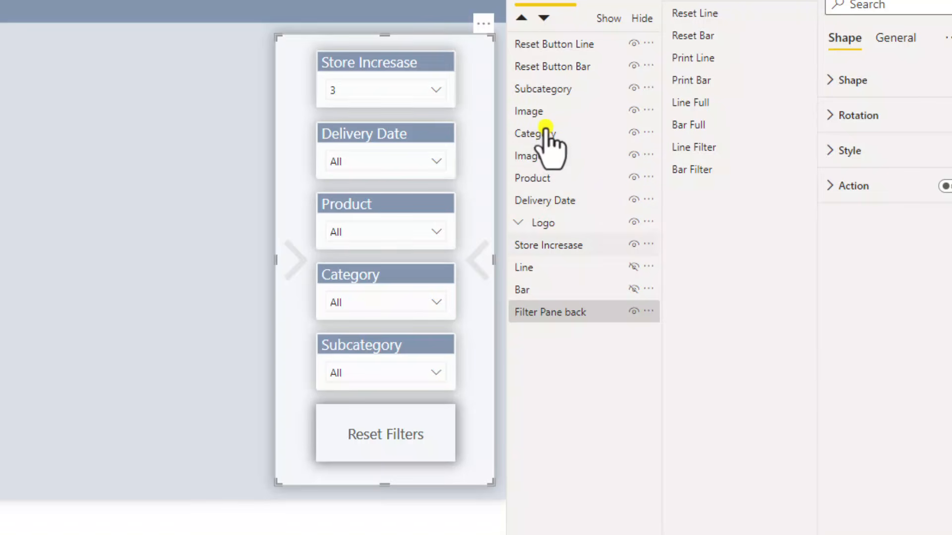
click(571, 312)
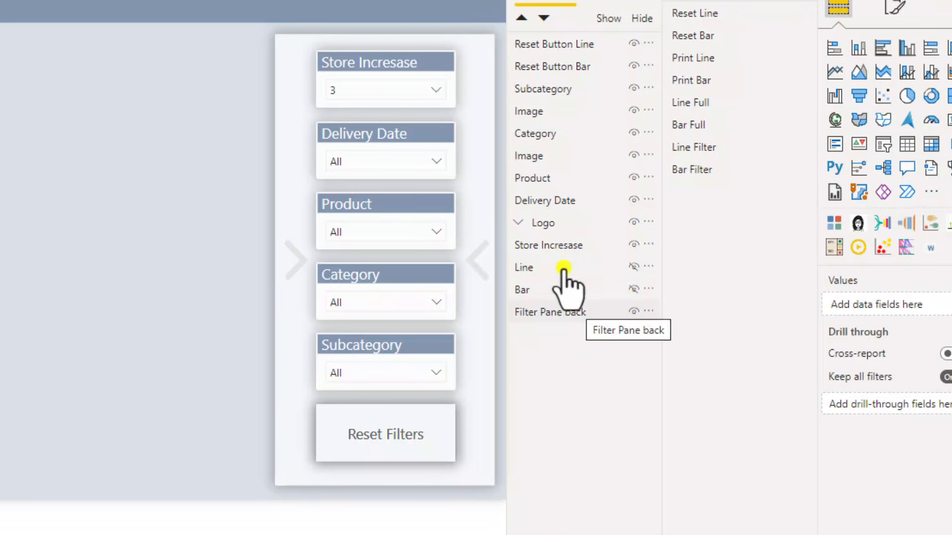
Step: Identify the two arrow images and rename the right-pointing arrow's layer as close filter
click(564, 156)
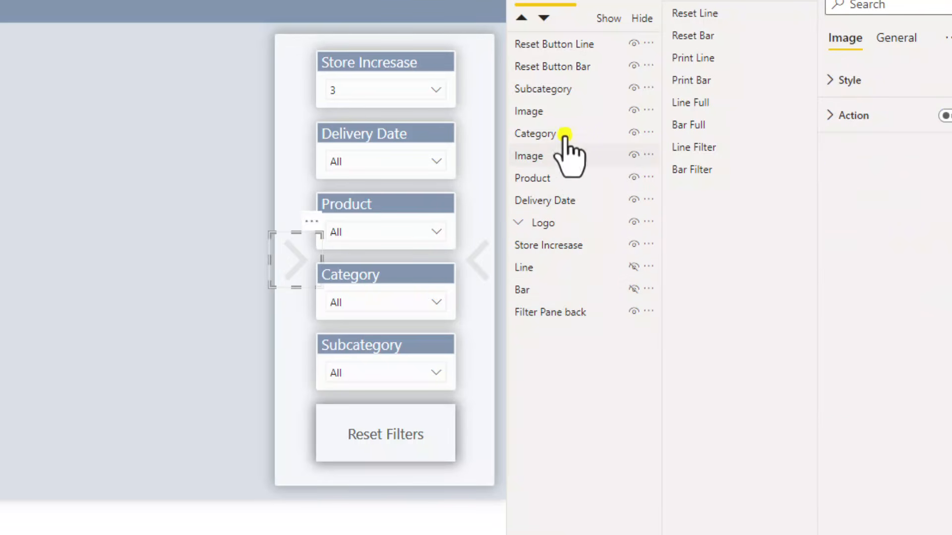
click(564, 117)
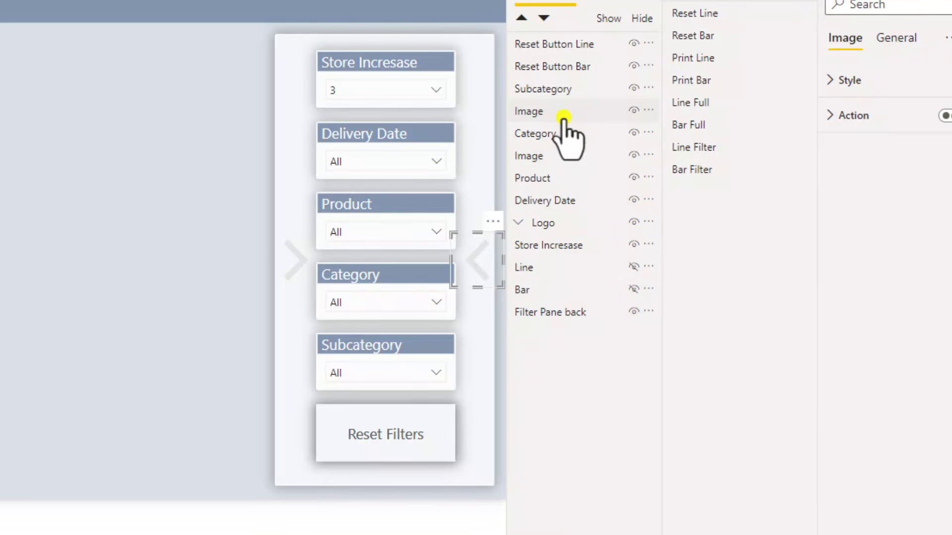
click(551, 158)
click(551, 157)
double_click(551, 155)
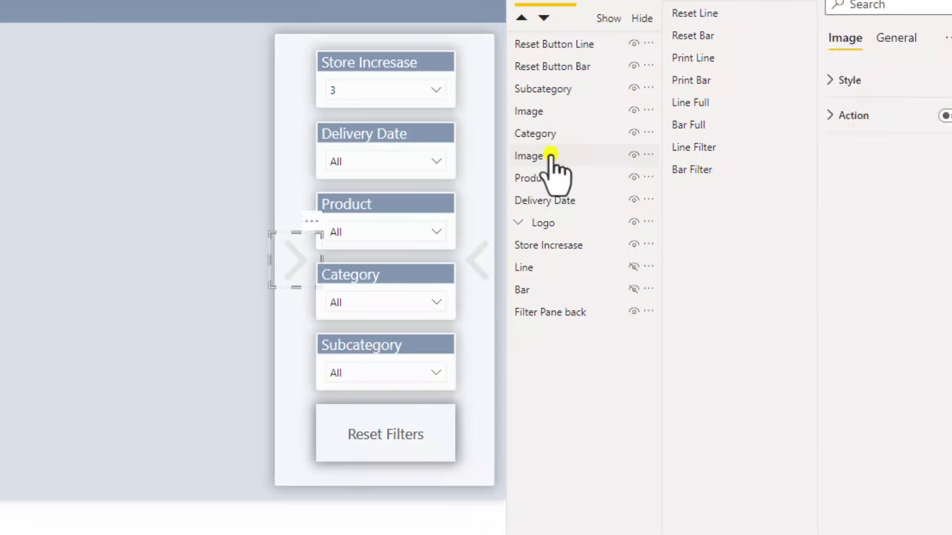
text(close)
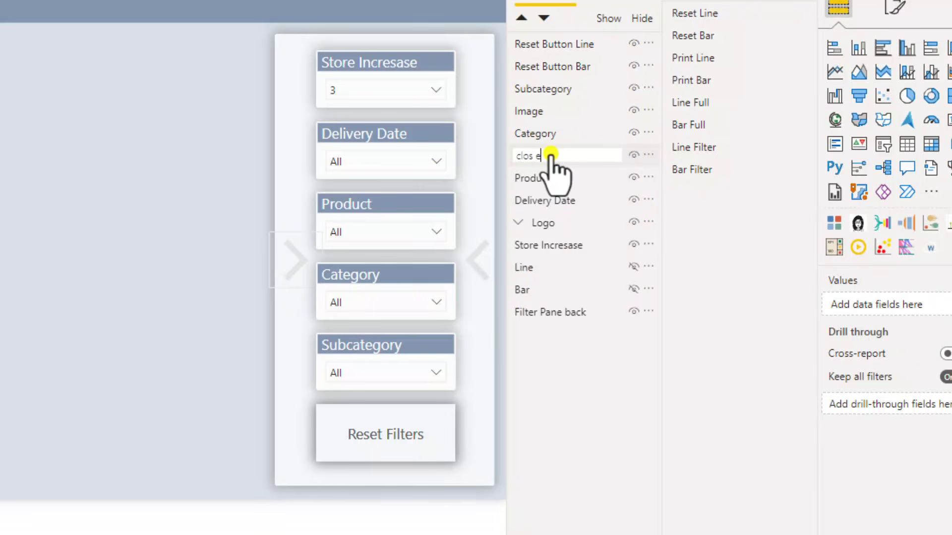
text( filter)
key(Return)
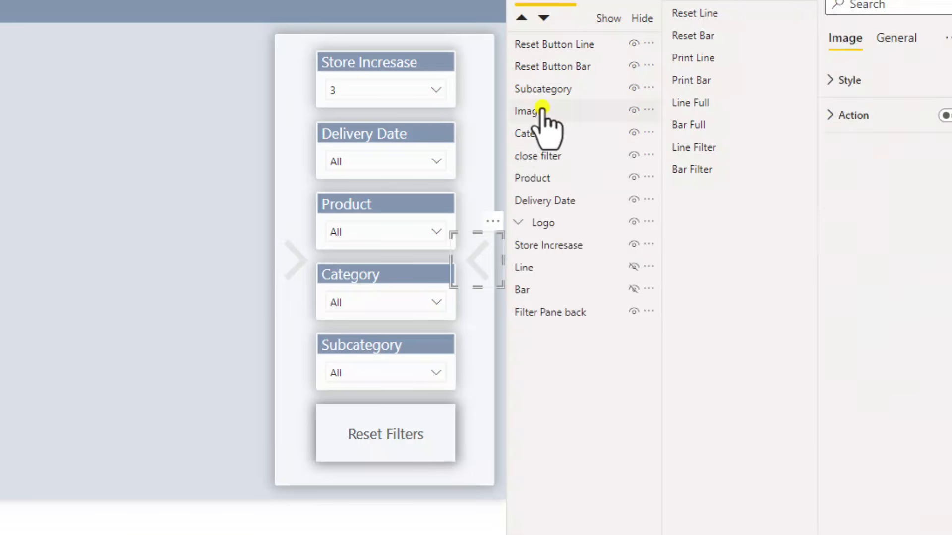
Step: Rename the left-pointing arrow's layer as open filter and move close filter directly below it in the layer order
double_click(542, 111)
text(open filter)
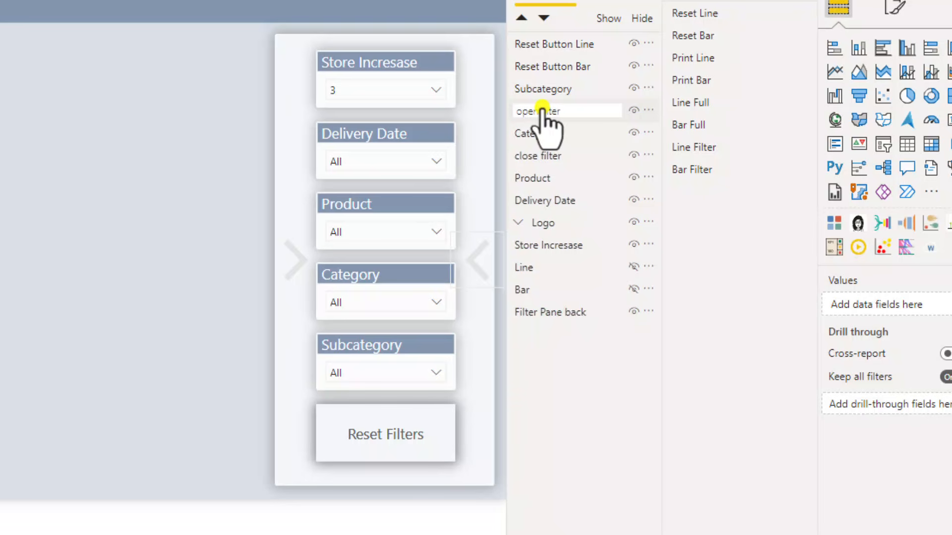
key(Return)
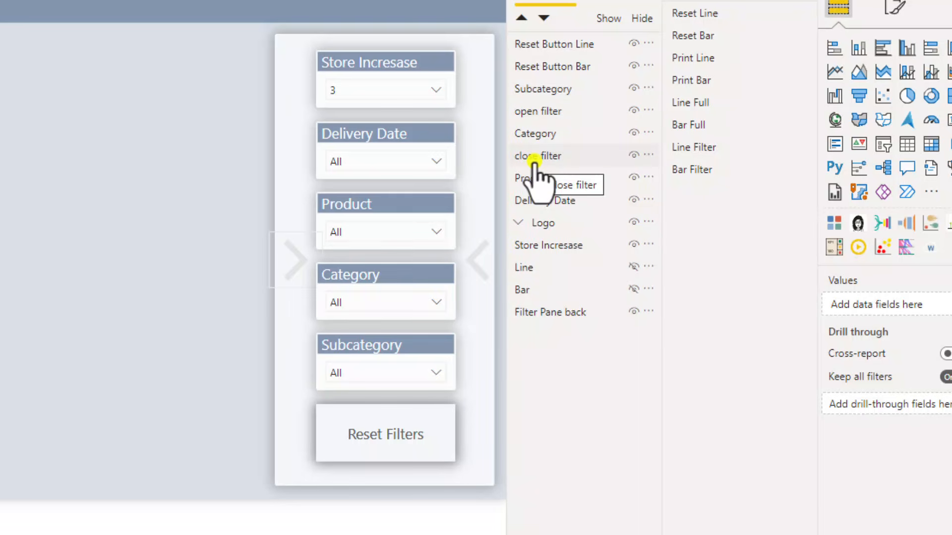
drag(533, 157, 537, 136)
Step: Reorder the layers so all five slicers sit together directly above Filter Pane back
click(561, 304)
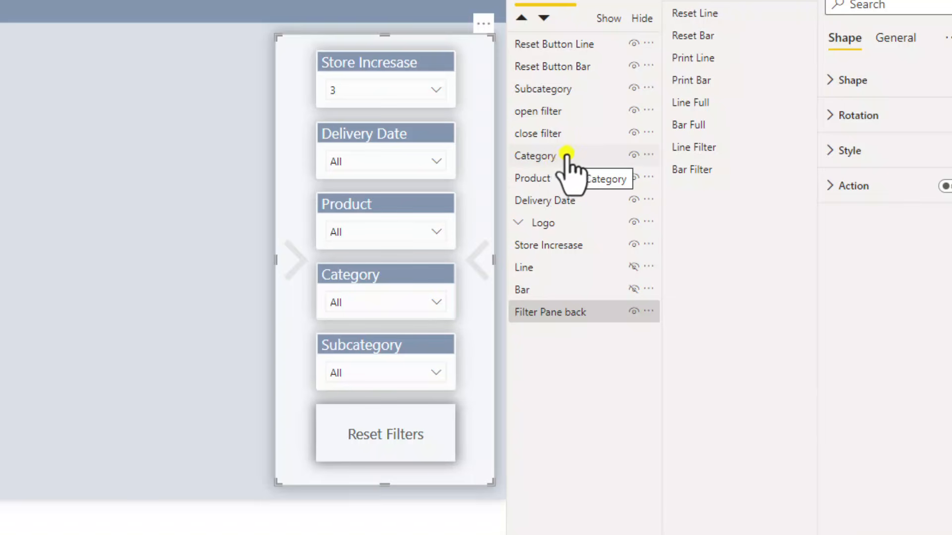
drag(565, 156, 570, 291)
drag(570, 219, 575, 267)
drag(555, 152, 560, 291)
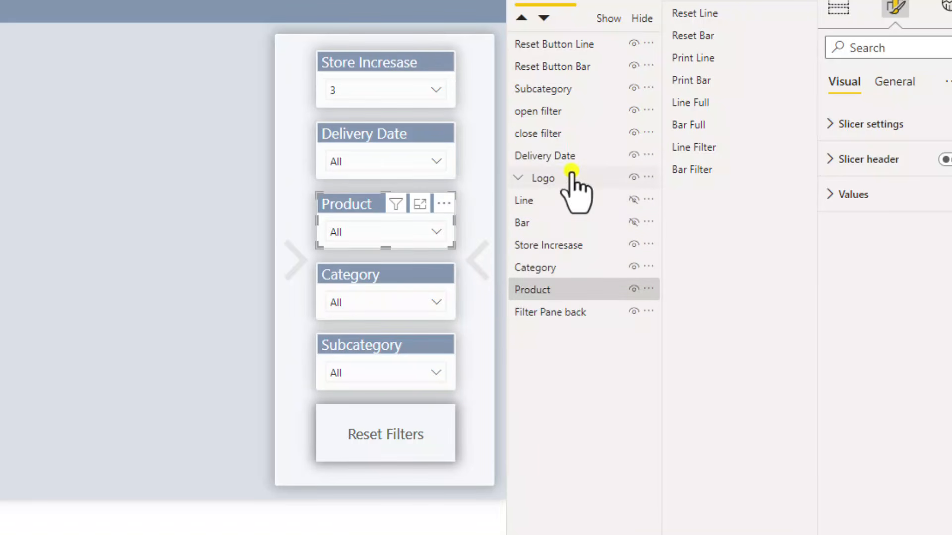
drag(574, 156, 577, 244)
drag(571, 91, 574, 273)
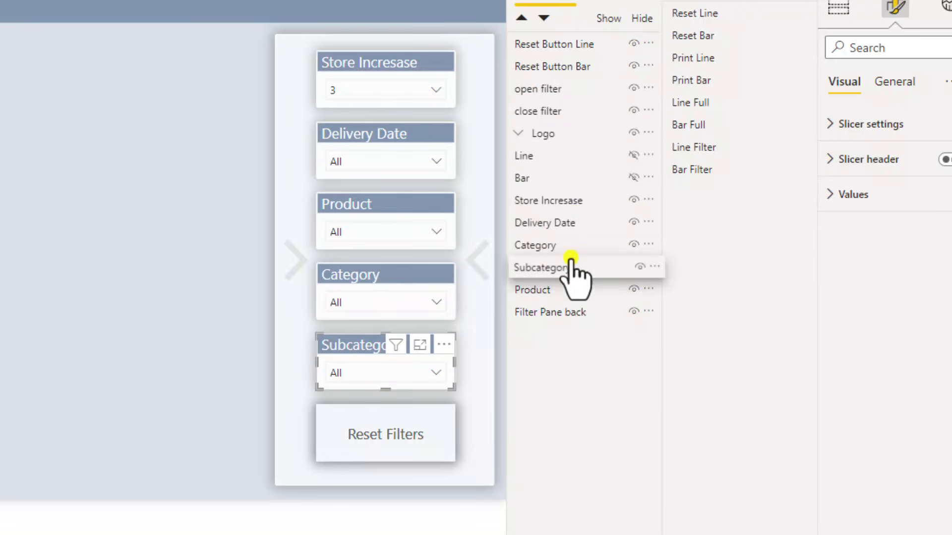
Step: Group the Store Increase, Delivery Date, Category, Subcategory and Product slicers with Filter Pane back
click(559, 200)
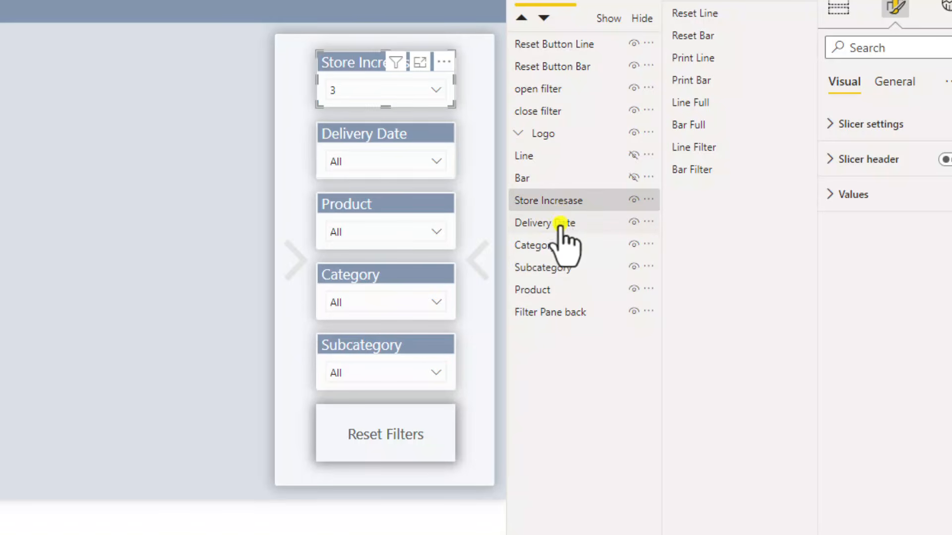
ctrl+click(563, 225)
ctrl+click(562, 245)
ctrl+click(565, 268)
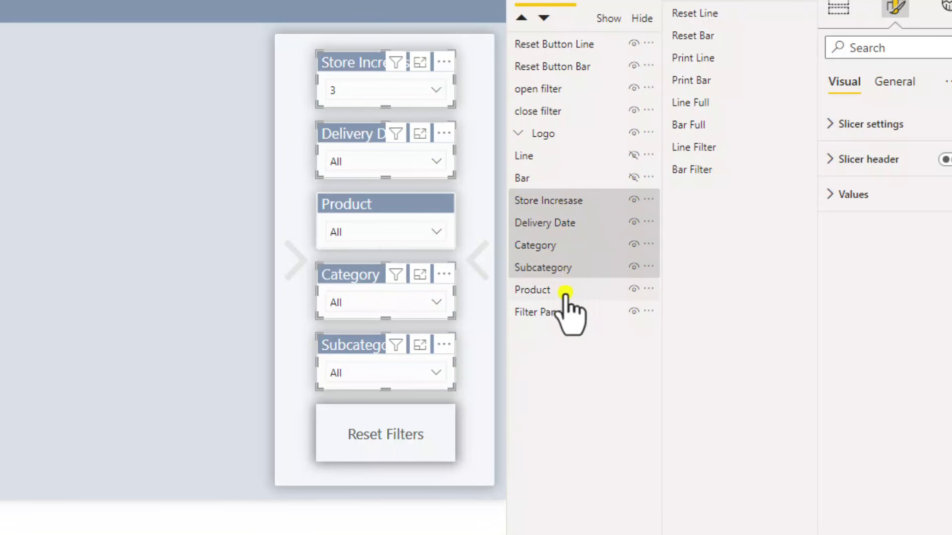
ctrl+click(565, 290)
ctrl+click(568, 314)
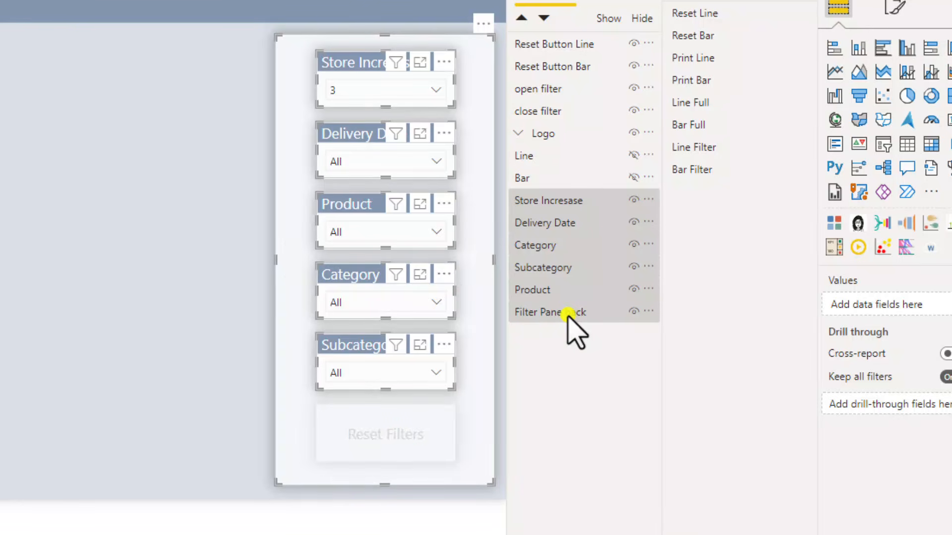
ctrl+click(613, 245)
ctrl+click(646, 200)
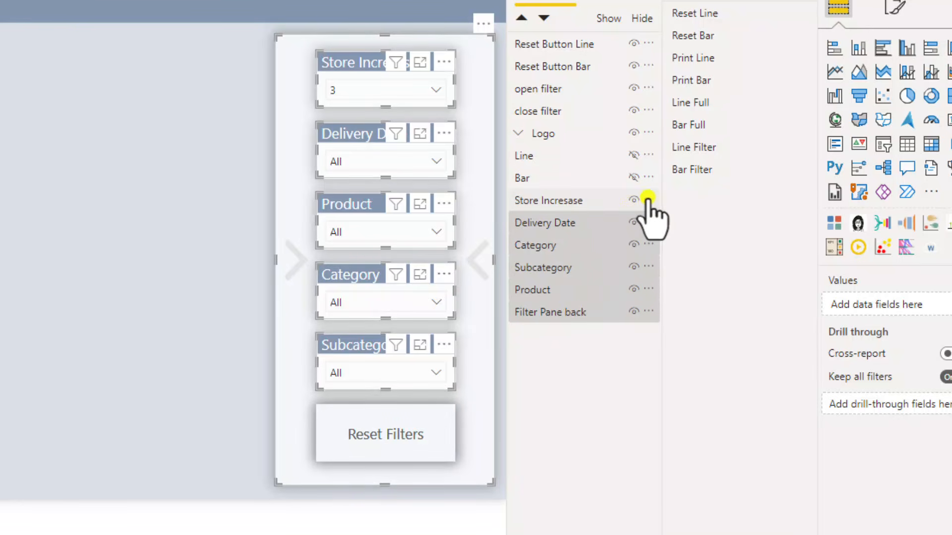
click(648, 199)
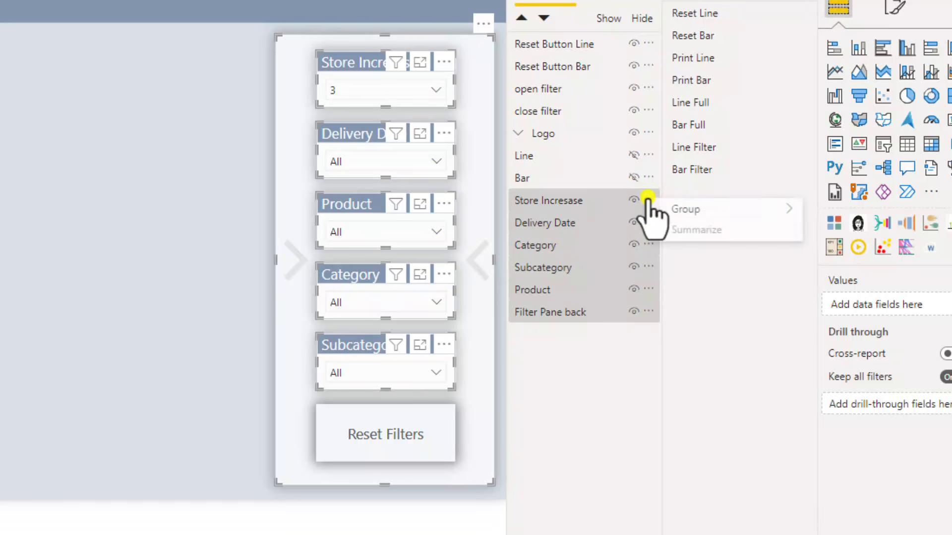
mouse_move(793, 213)
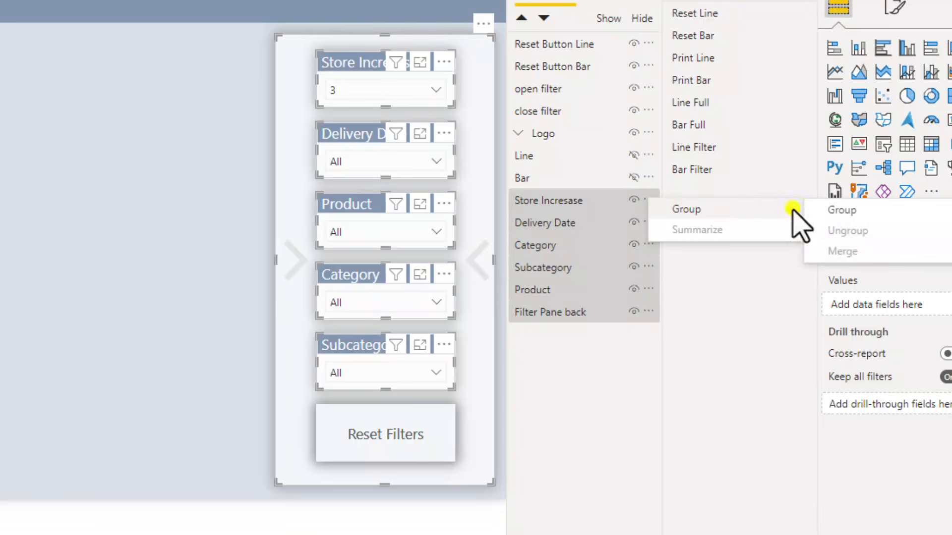
click(838, 210)
Step: Rename the new slicer group as Filter Pane
double_click(551, 44)
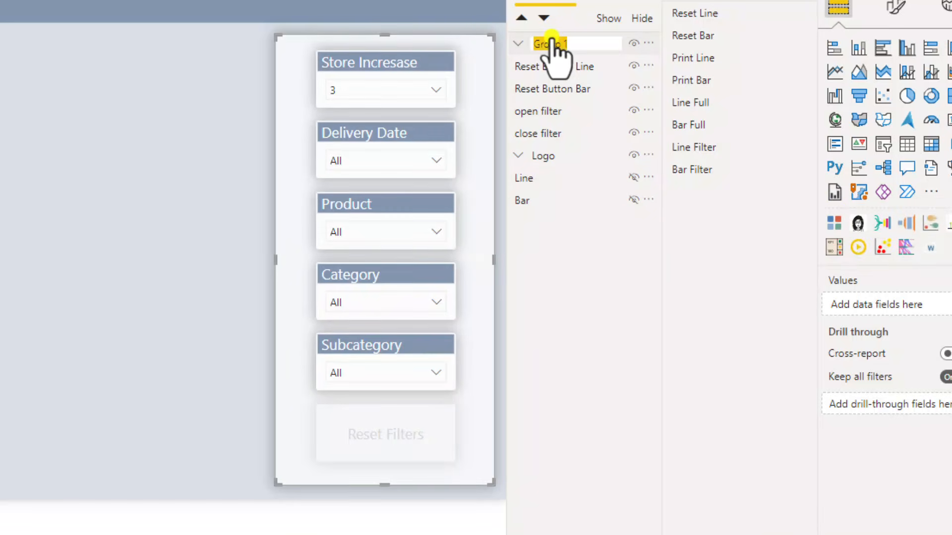
text(Filter Pane)
key(Return)
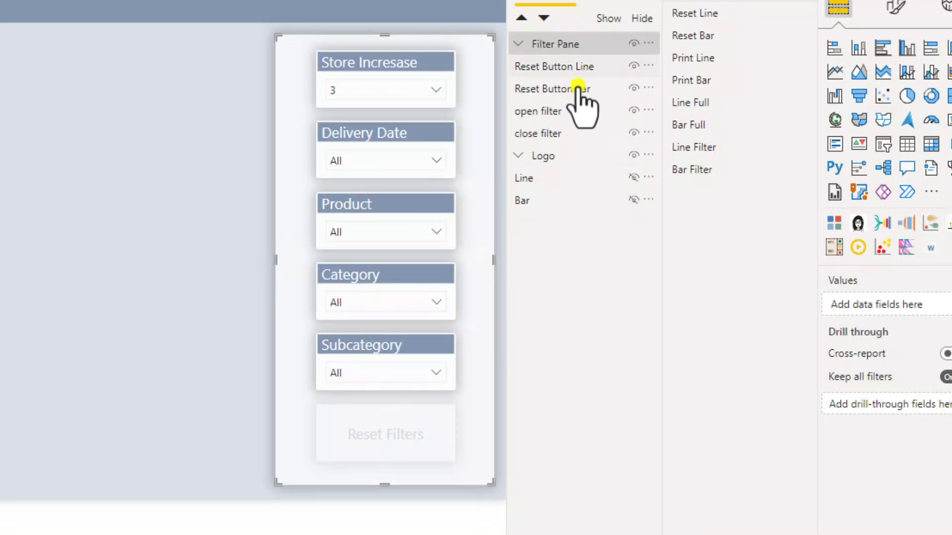
Step: Reorder the layers so open filter and close filter come first, followed by both reset buttons above the Filter Pane group
mouse_move(571, 66)
mouse_down()
mouse_move(577, 57)
mouse_move(574, 65)
mouse_up()
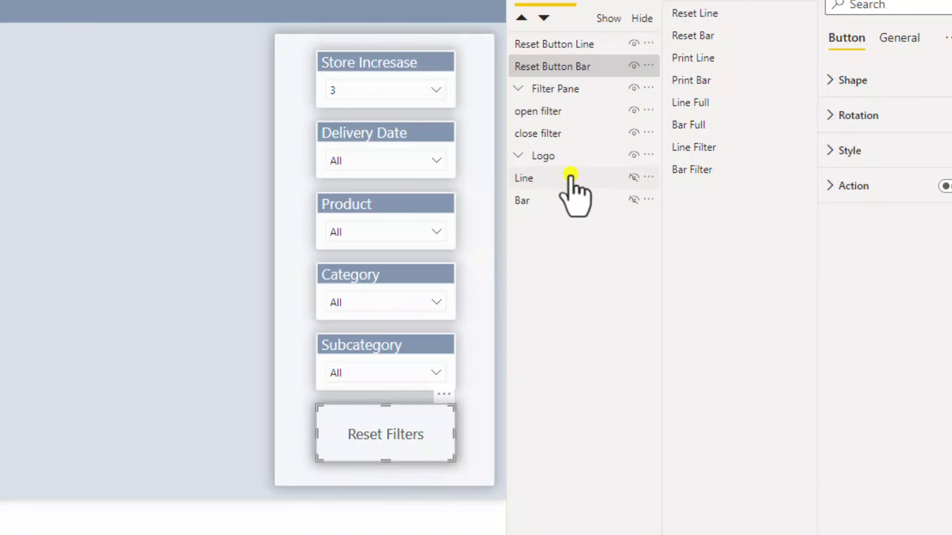
drag(570, 111, 561, 85)
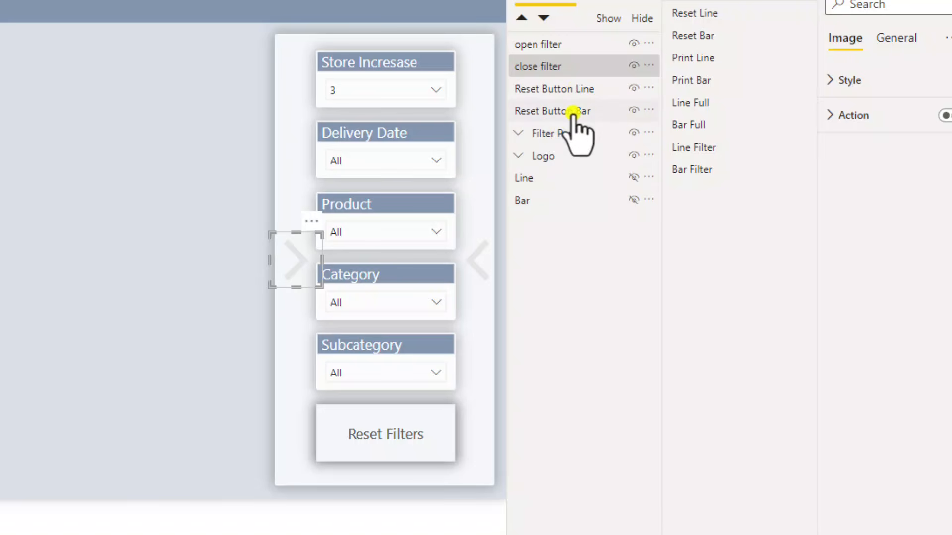
Step: Hide the open filter arrow image
click(574, 113)
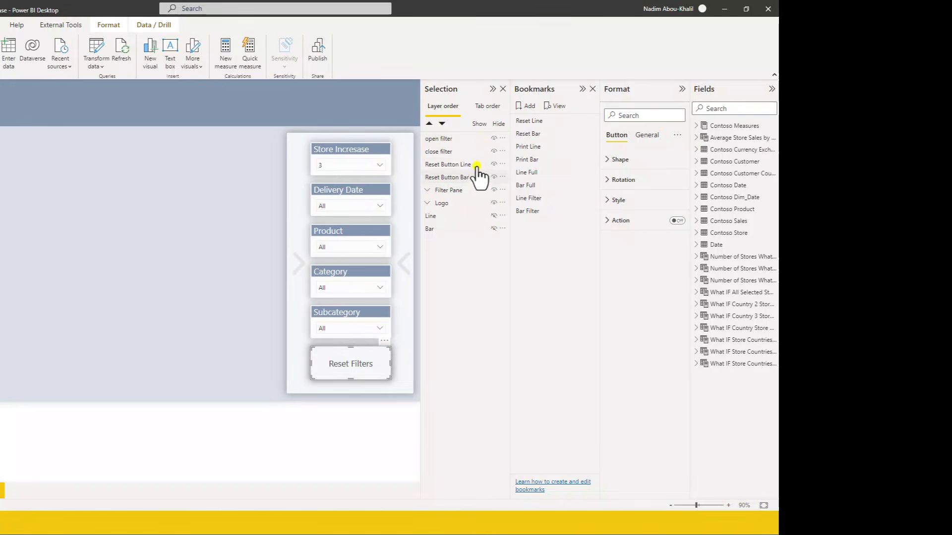
click(493, 138)
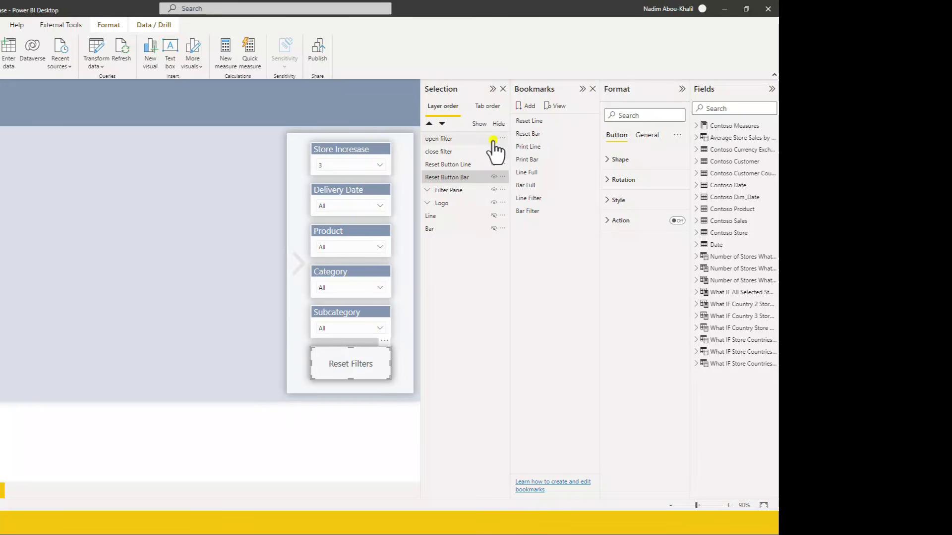
Step: Hide the close filter arrow, both reset buttons and the Filter Pane group
click(493, 151)
click(493, 164)
click(493, 177)
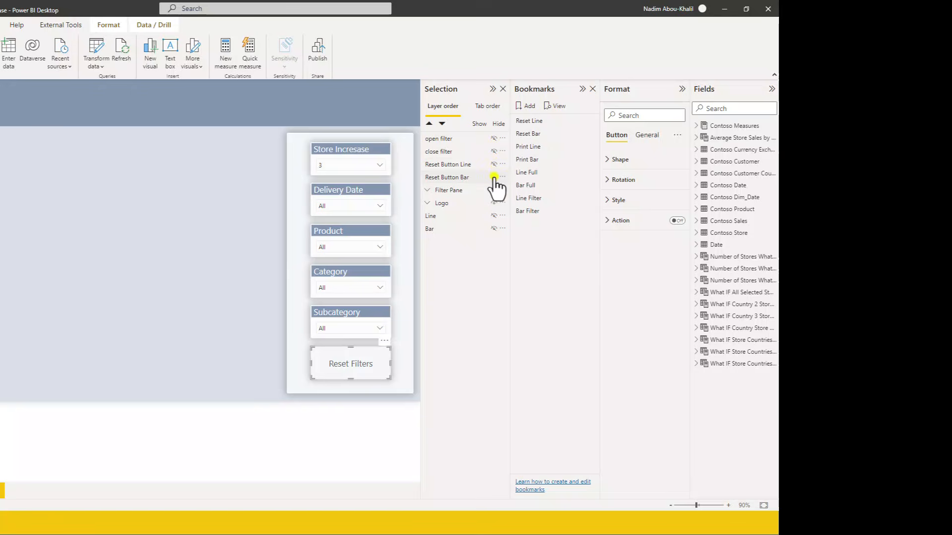
click(493, 190)
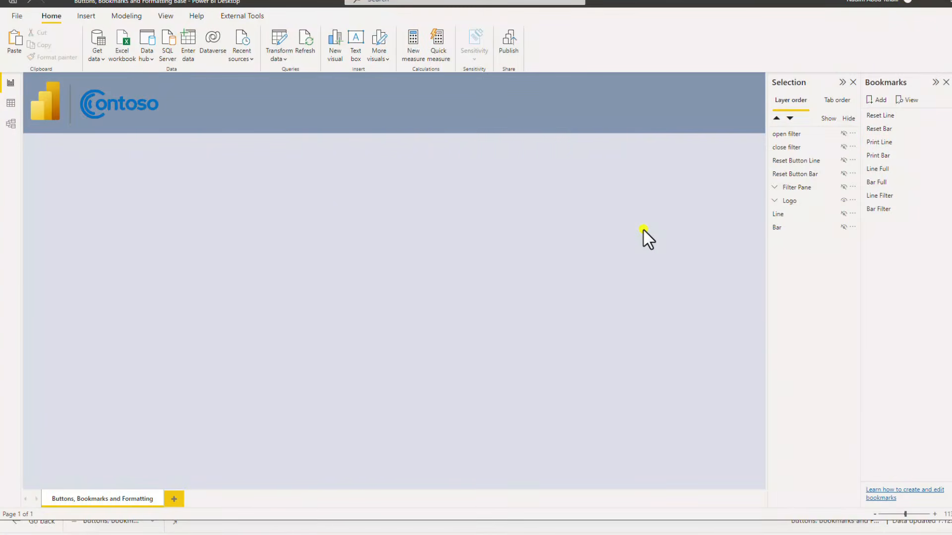
Step: Show the Line chart and open filter arrow, and enlarge the chart to about 1189 wide by 517 high beside the arrow
click(168, 20)
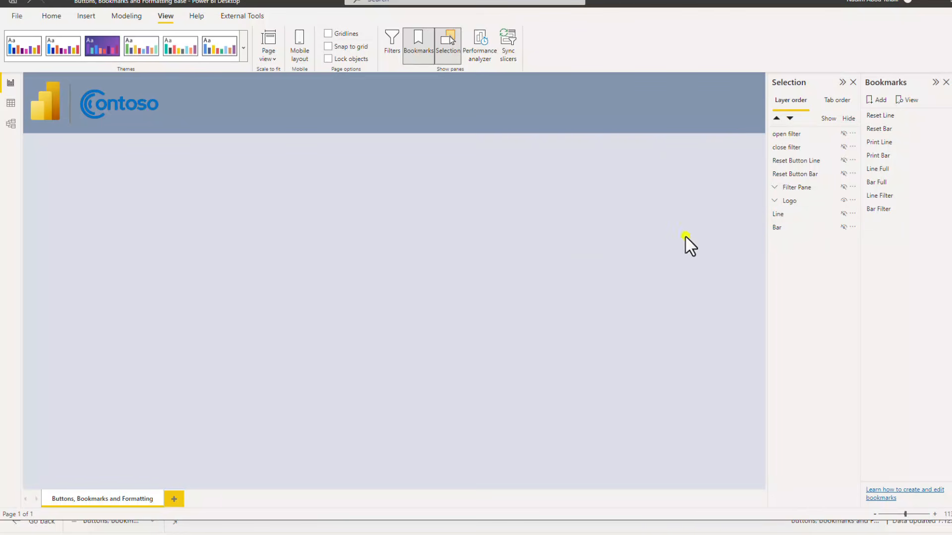
click(843, 214)
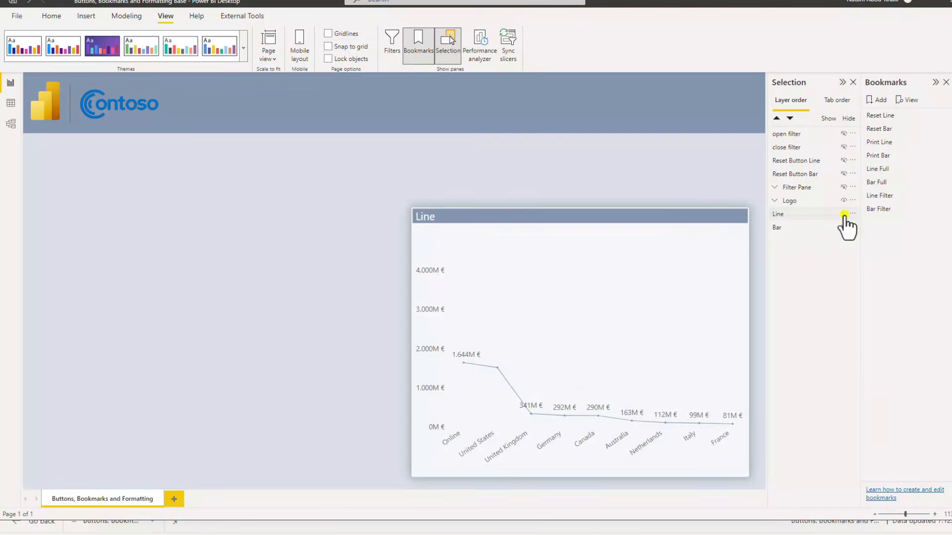
drag(627, 218, 271, 185)
click(843, 147)
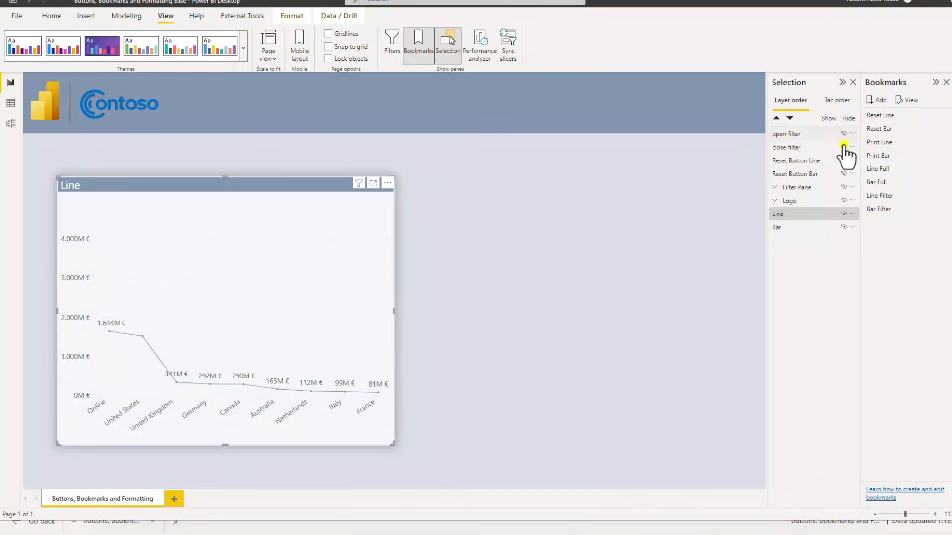
click(844, 134)
drag(268, 183, 245, 214)
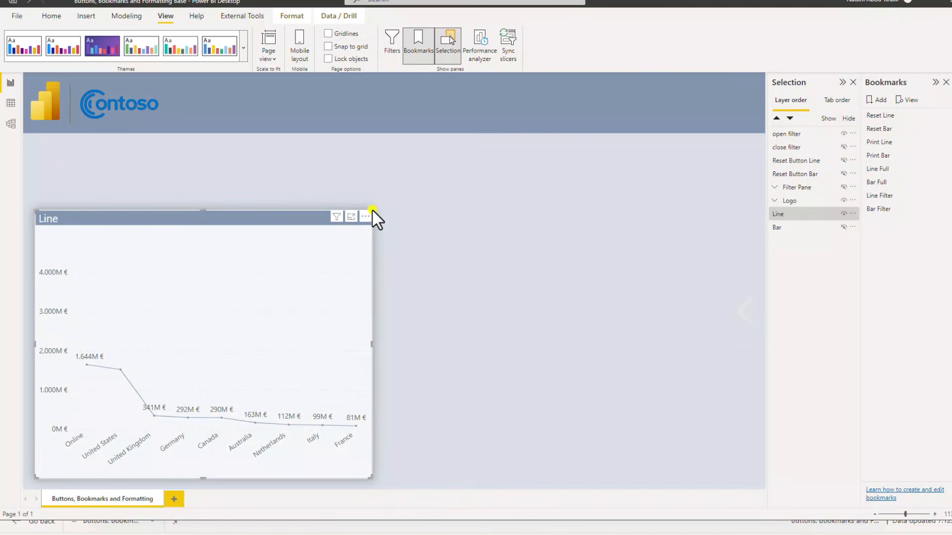
drag(373, 209, 726, 181)
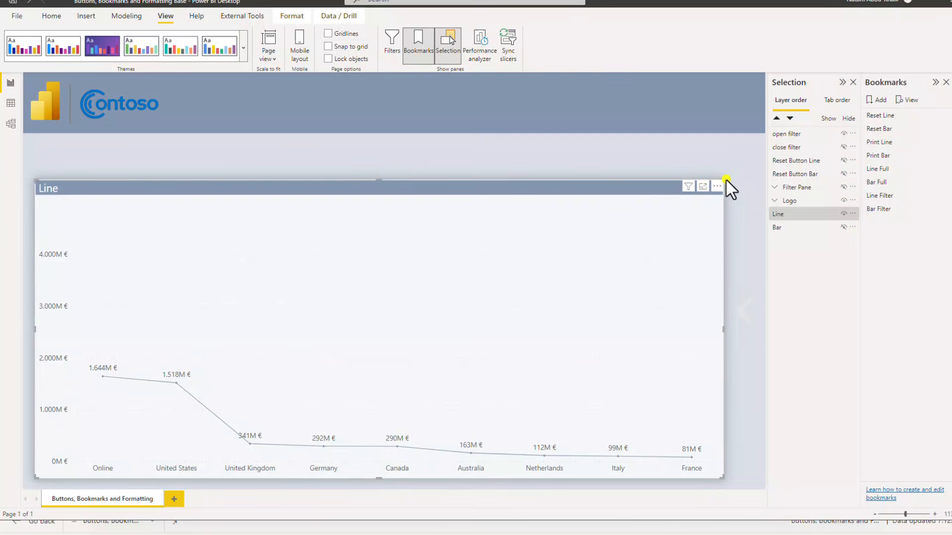
Step: Rename the Line chart as Line Base
click(798, 215)
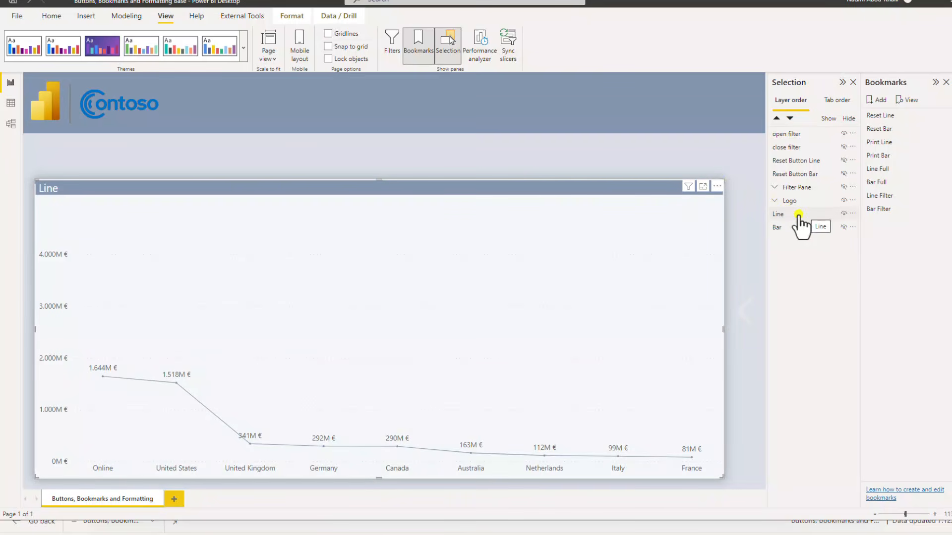
double_click(798, 215)
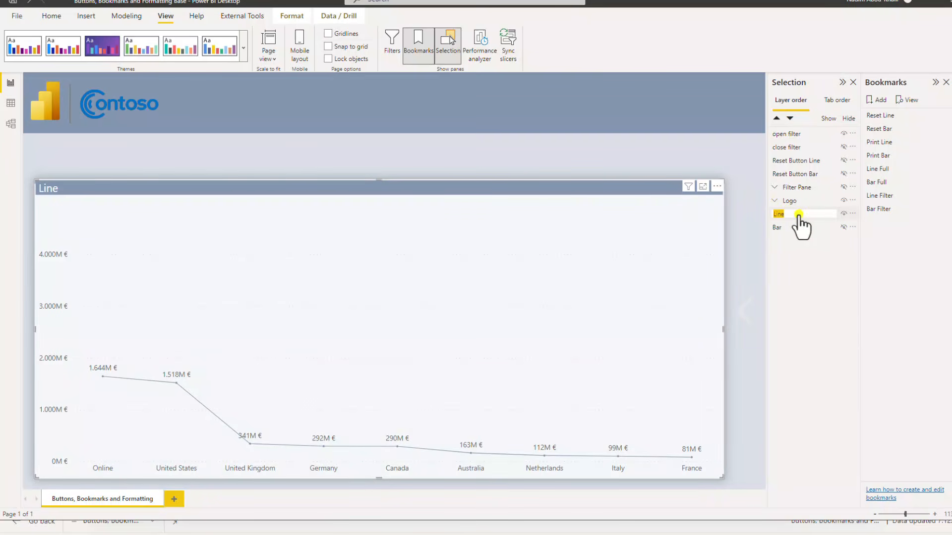
text(Line Base)
key(Return)
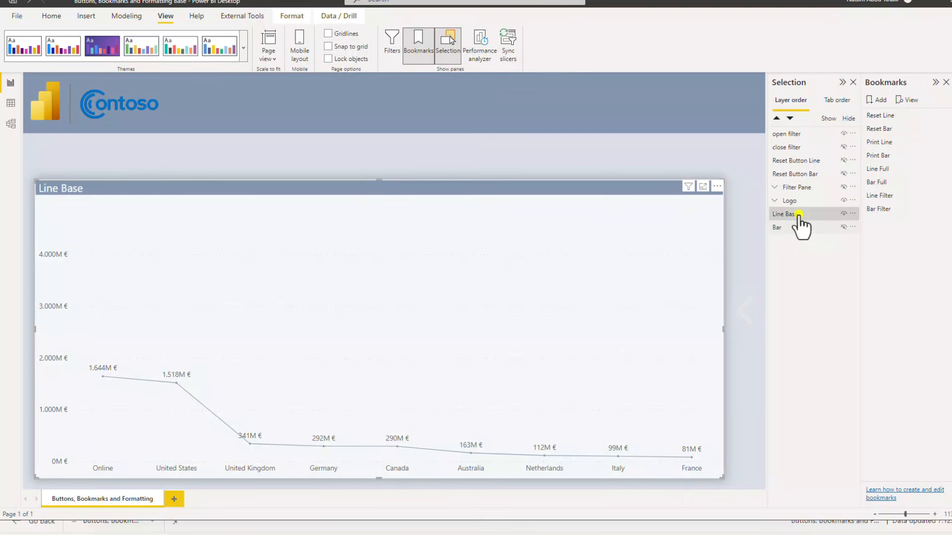
Step: Check the Line Base chart's height and width in its general size properties
click(951, 83)
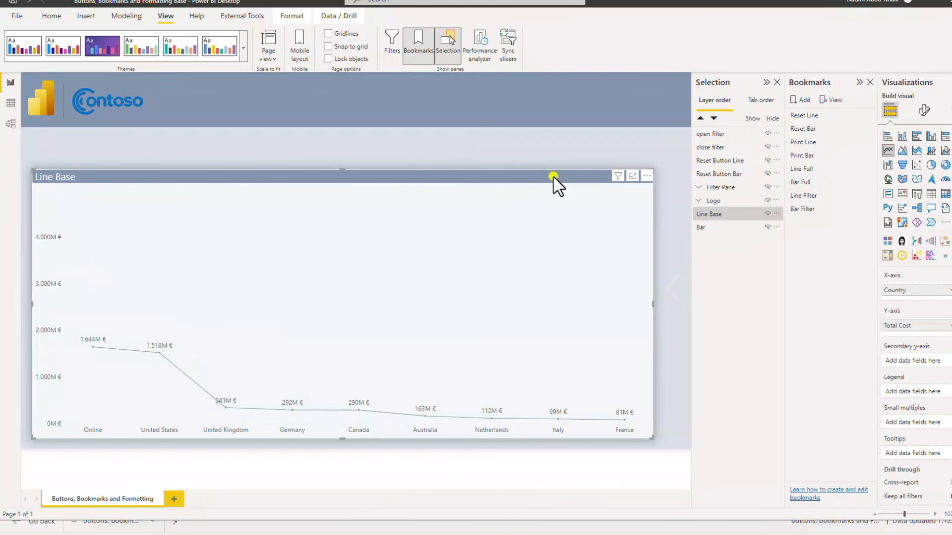
click(924, 110)
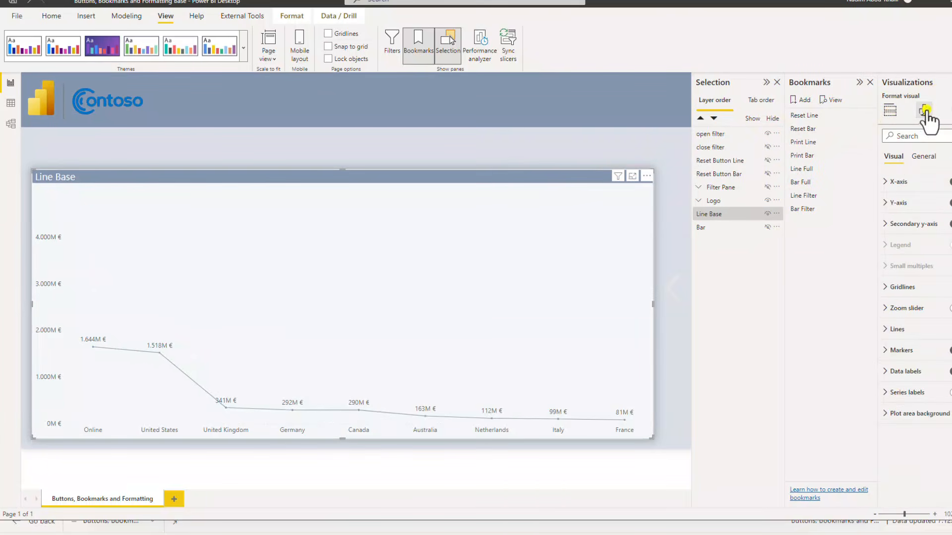
click(923, 158)
click(902, 183)
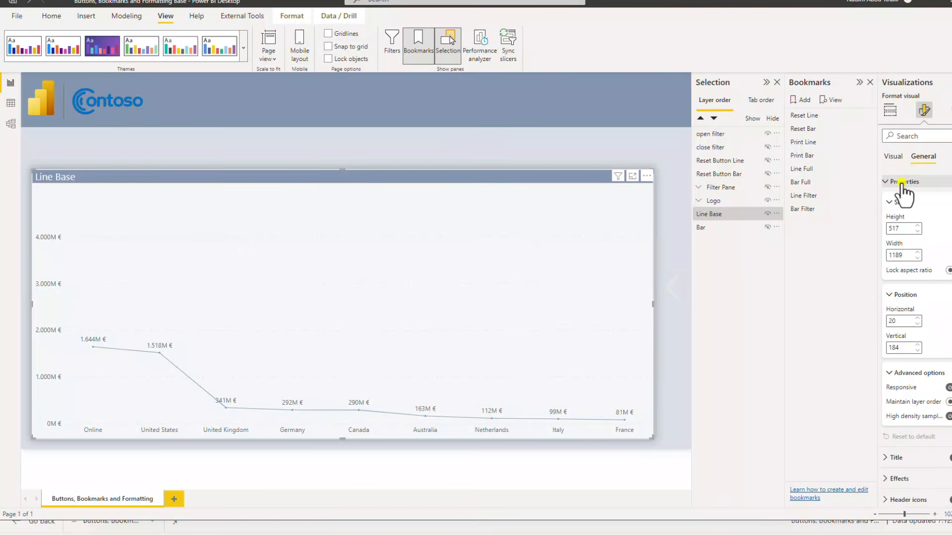
double_click(897, 229)
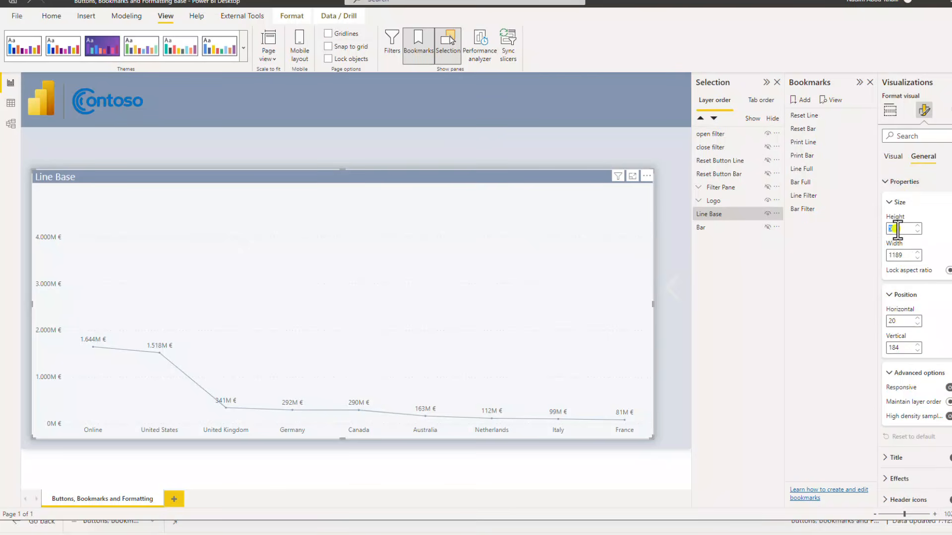
double_click(897, 255)
click(670, 233)
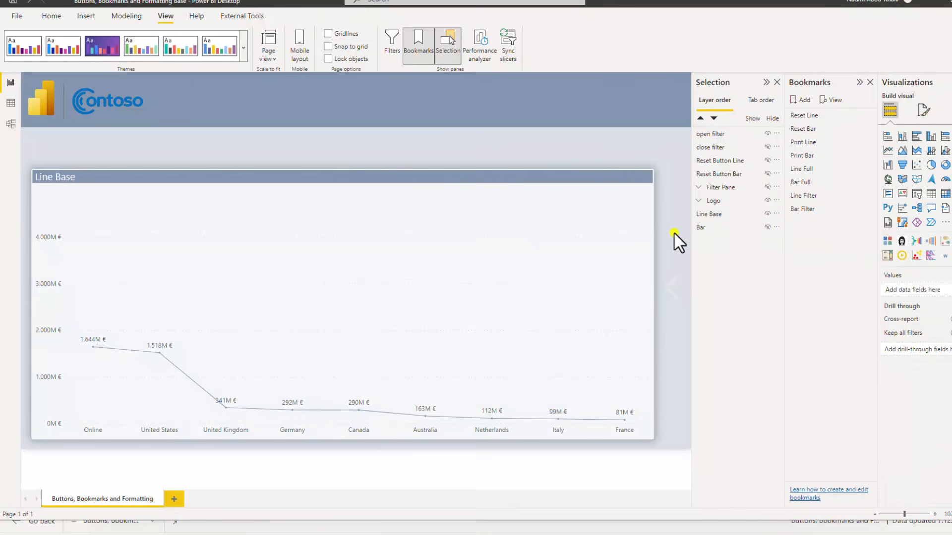
Step: Hide the Line Base chart and show the Bar chart
click(730, 228)
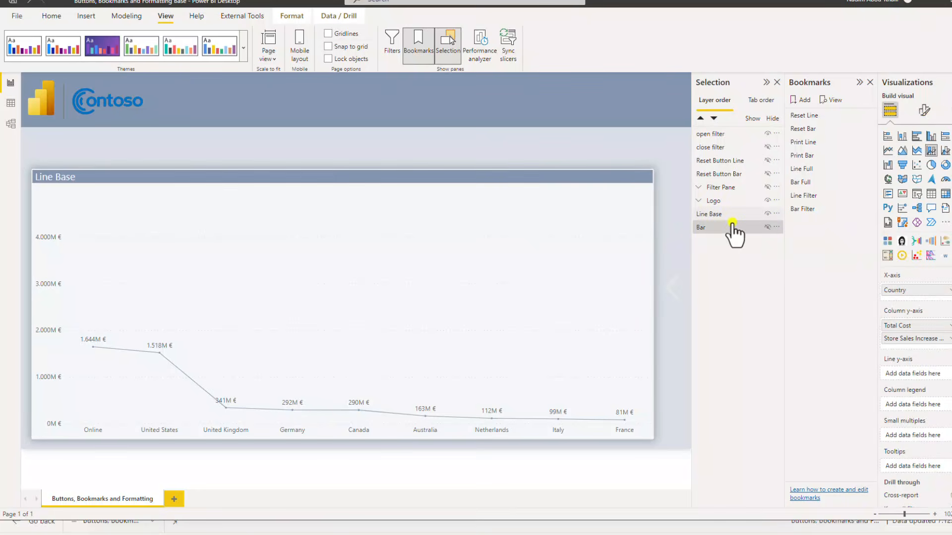
click(768, 213)
click(768, 227)
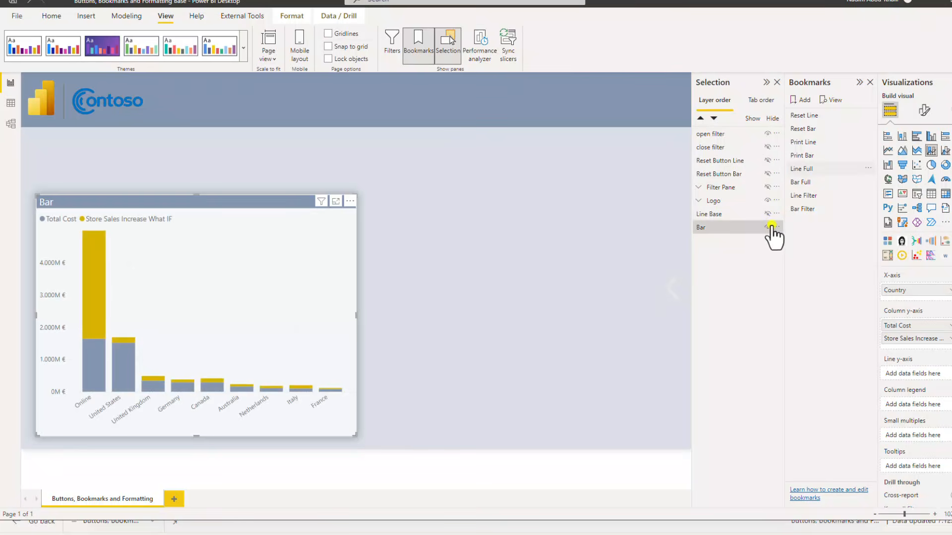
Step: Set the Bar chart's width to 1189 in its general size properties
click(924, 110)
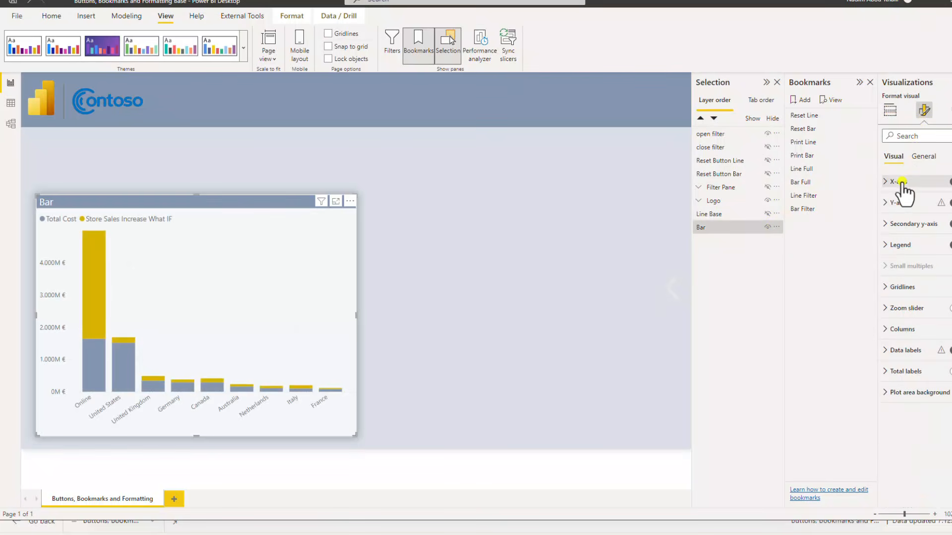
click(922, 156)
click(901, 182)
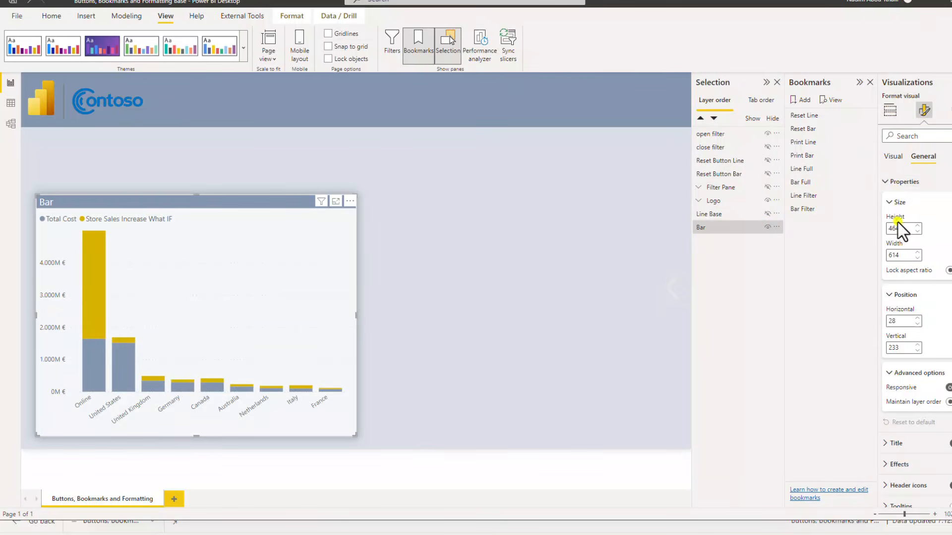
double_click(898, 228)
double_click(895, 255)
text(1190)
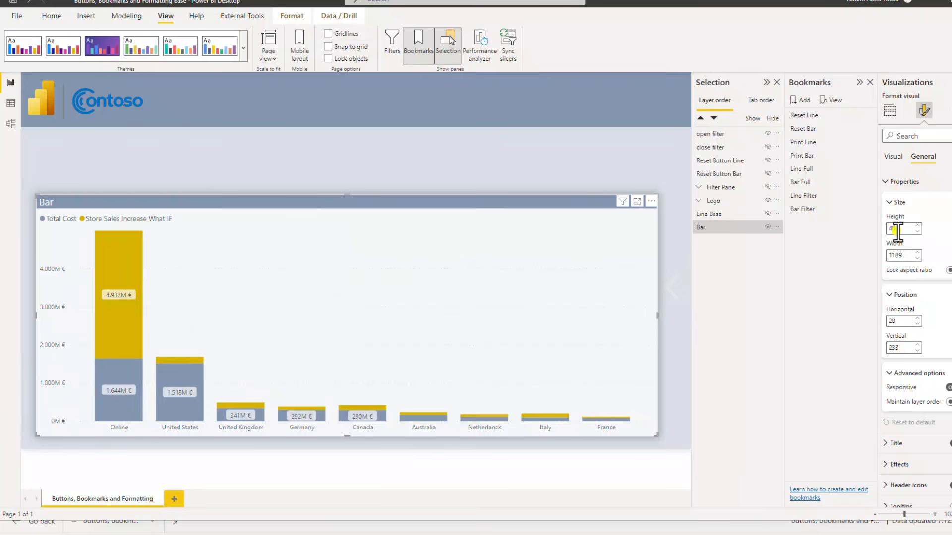
Step: Set the Bar chart's height to 517 and move the chart up the page so it fits
double_click(897, 229)
text(3)
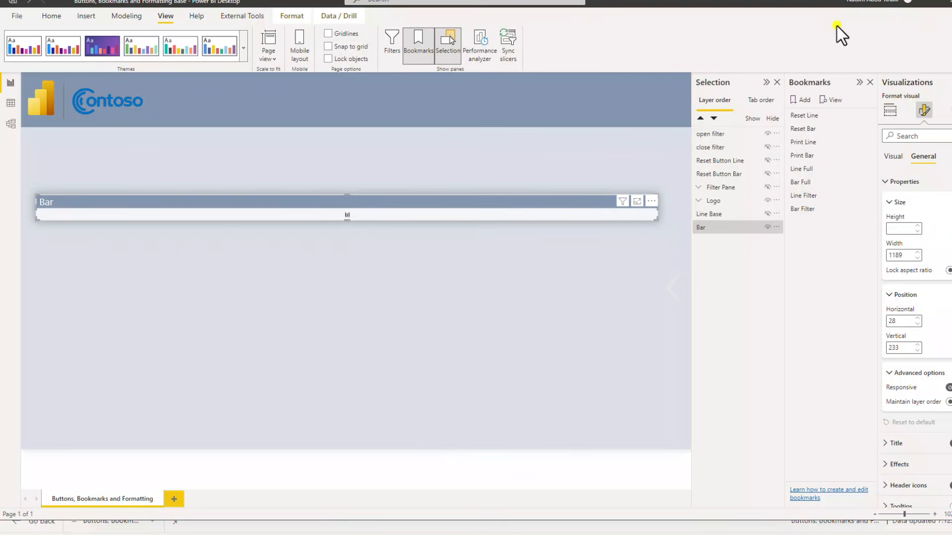
click(904, 226)
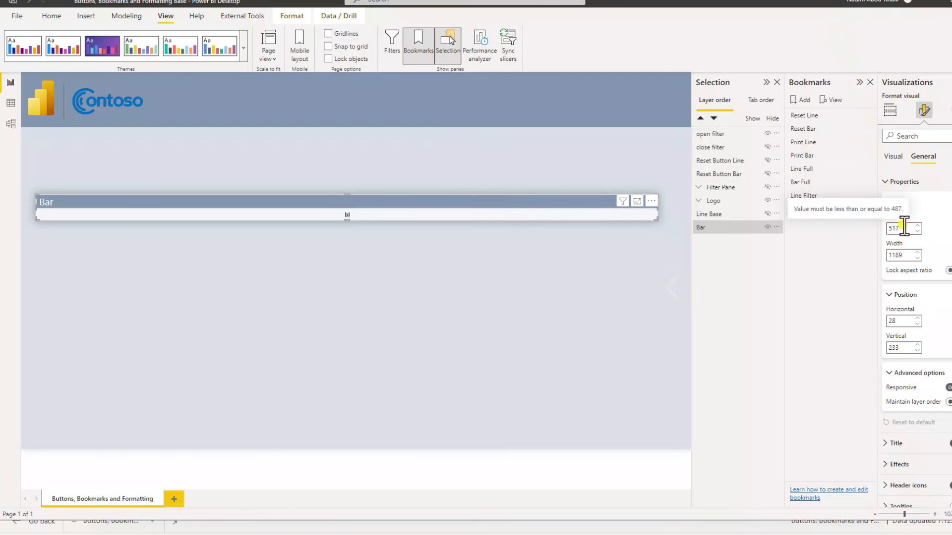
drag(534, 199, 533, 158)
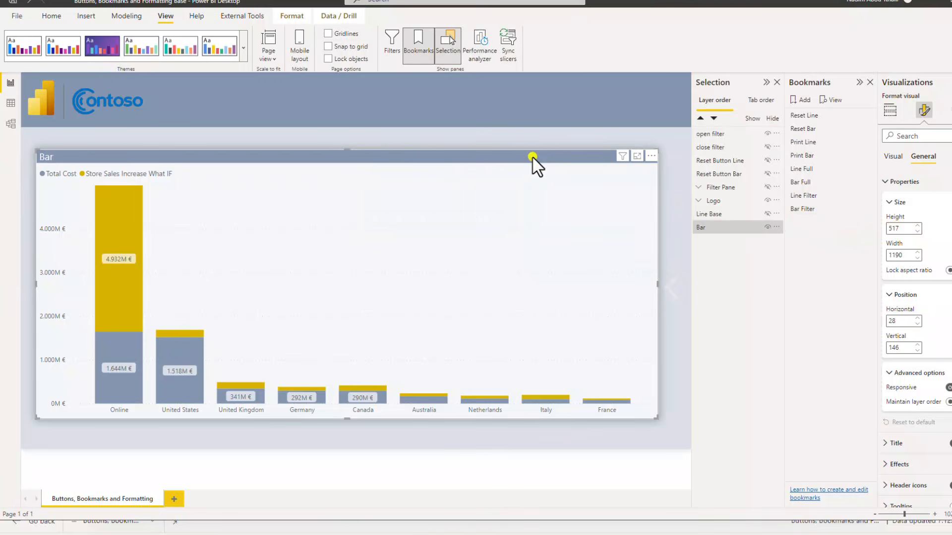
Step: Show Line Base and align the Bar chart with it, at about 20 horizontal and 185 vertical
drag(417, 157, 414, 167)
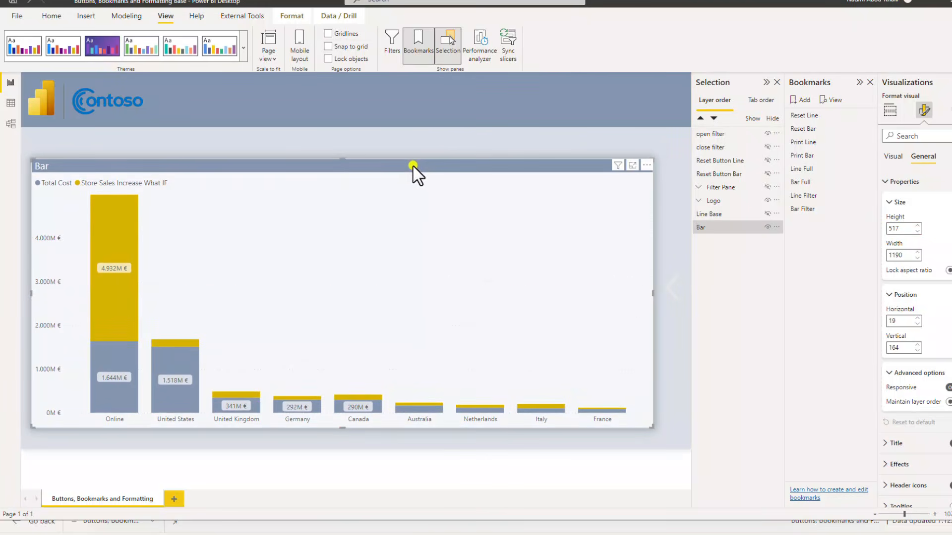
click(767, 214)
mouse_move(476, 168)
mouse_down()
mouse_move(492, 198)
mouse_move(479, 178)
mouse_up()
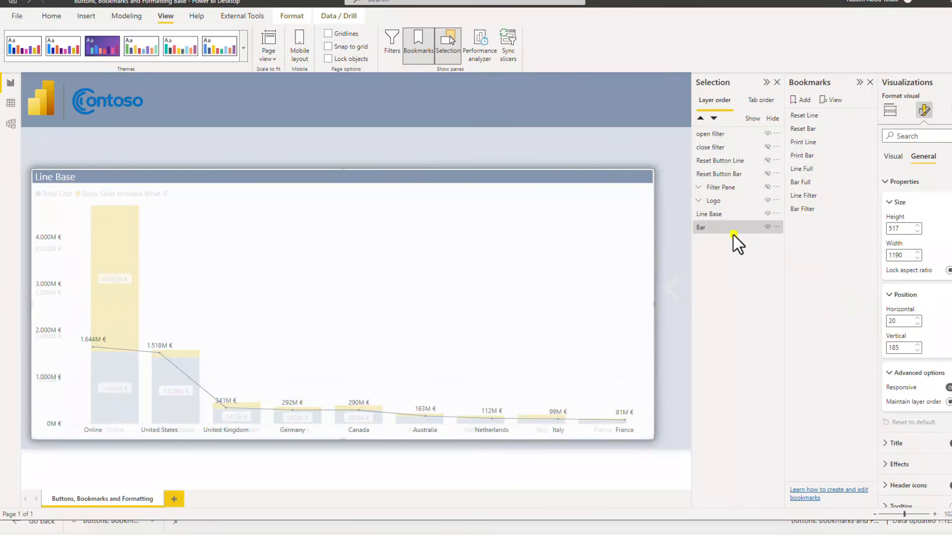
Step: Rename the Bar chart as Bar Base and hide it
double_click(726, 227)
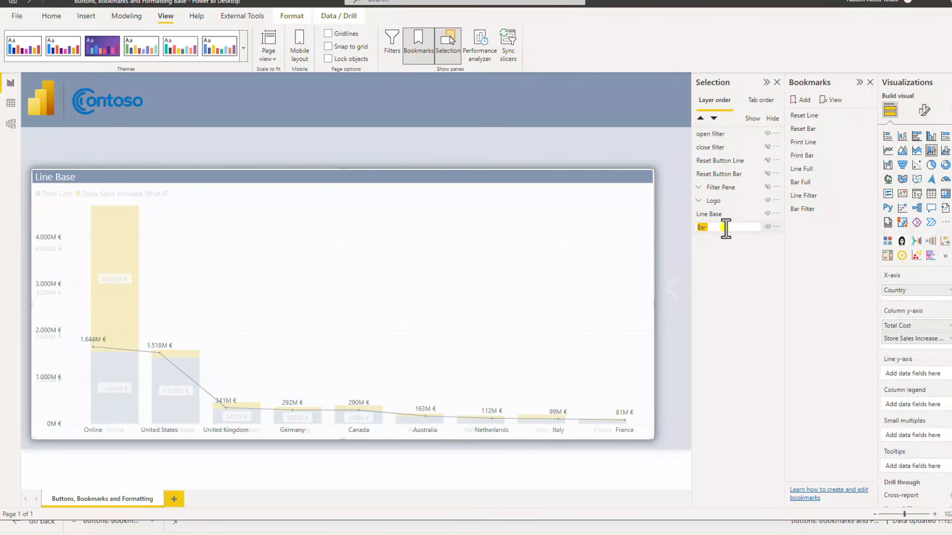
text(Base)
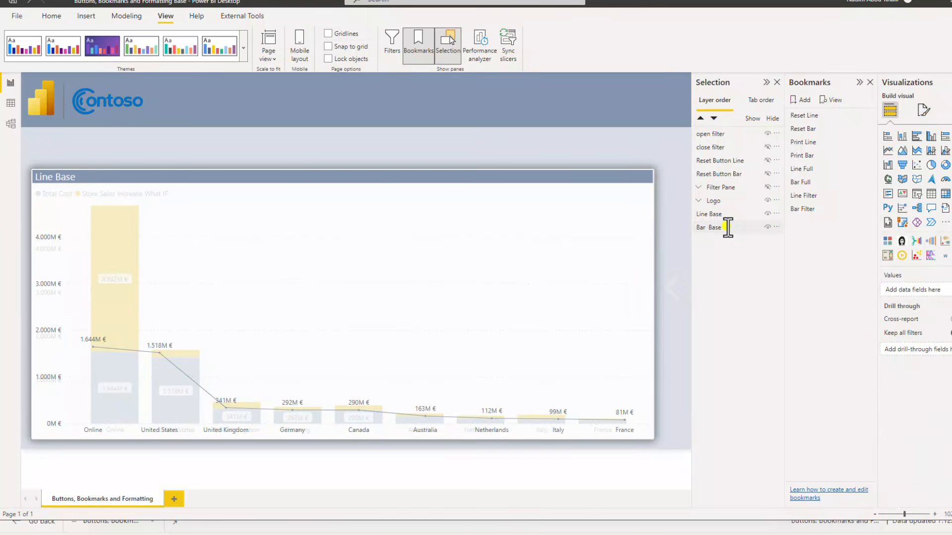
key(Return)
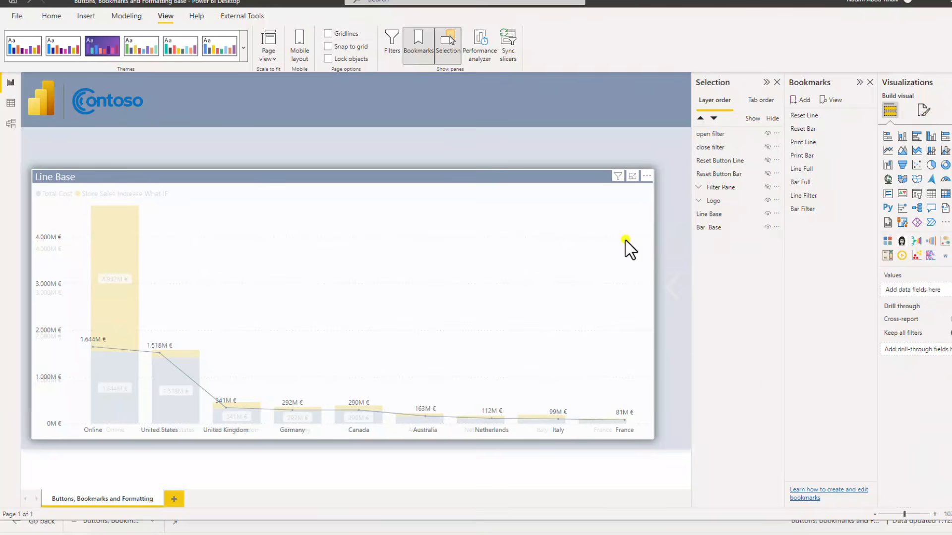
click(551, 174)
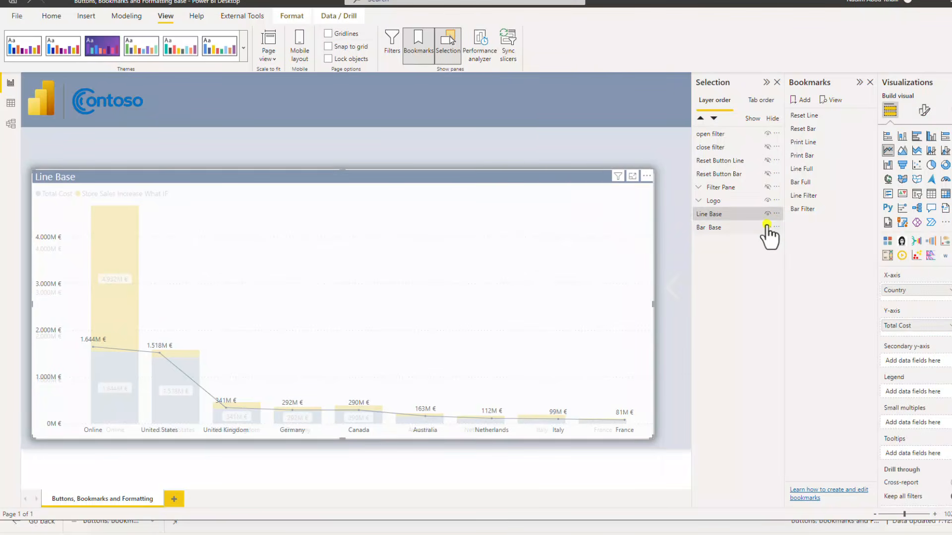
click(767, 226)
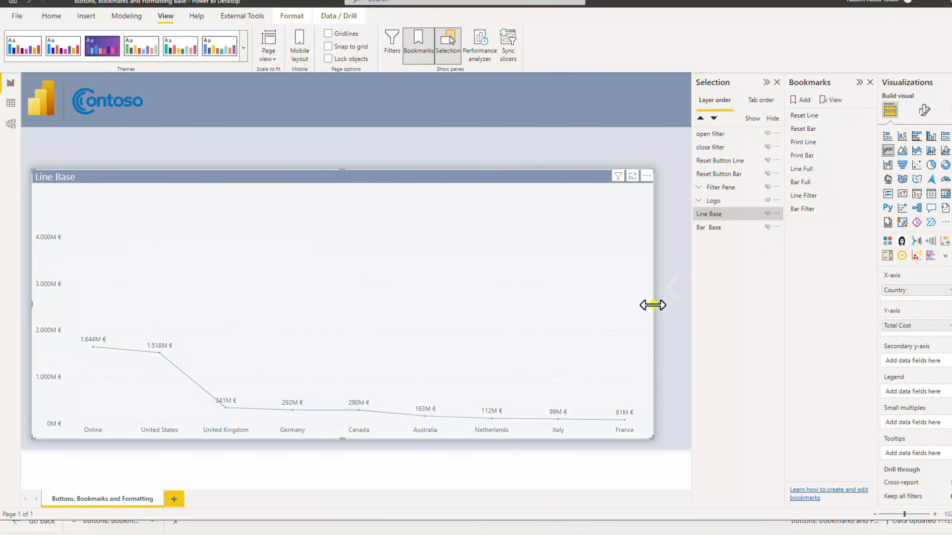
drag(653, 304, 600, 306)
drag(647, 298, 649, 307)
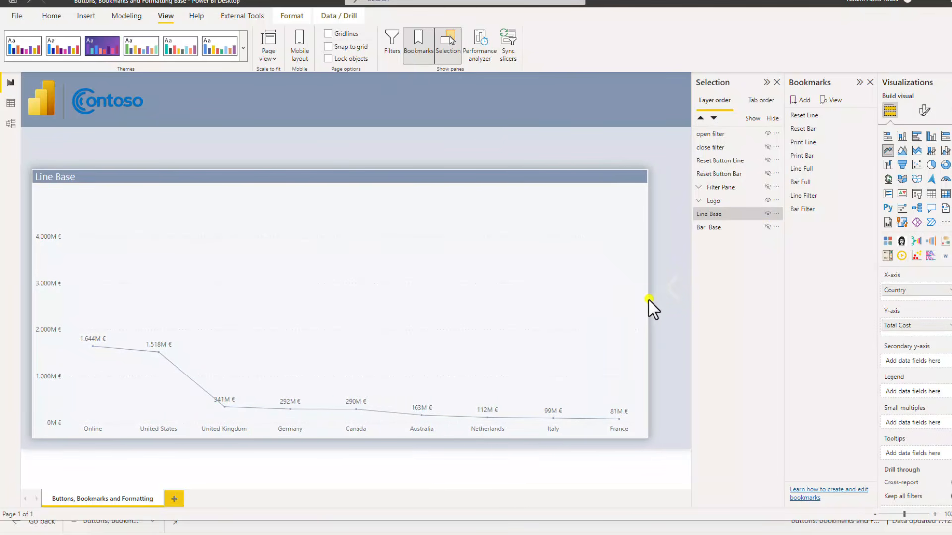
key(ctrl+z)
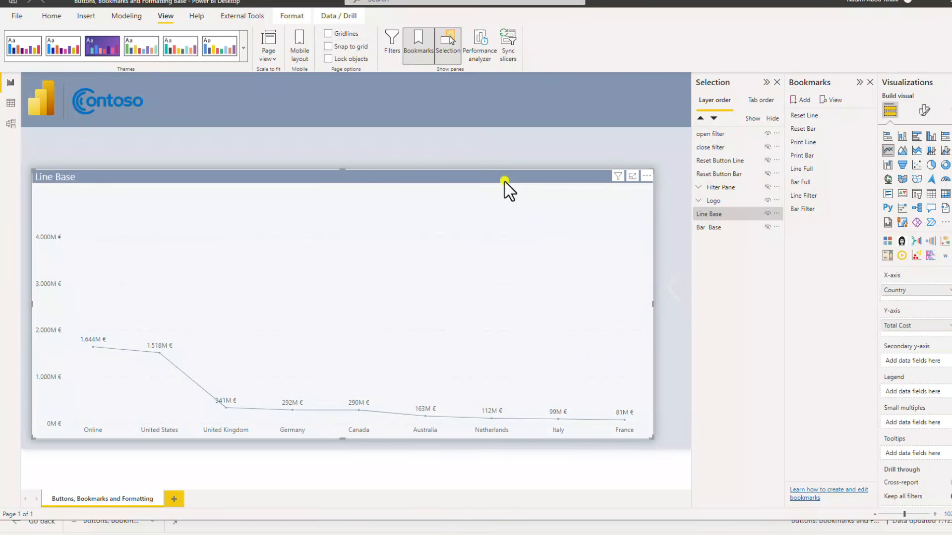
Step: Duplicate the Line Base chart and place the copy directly beneath it in the layer order
key(ctrl+v)
drag(721, 134, 724, 228)
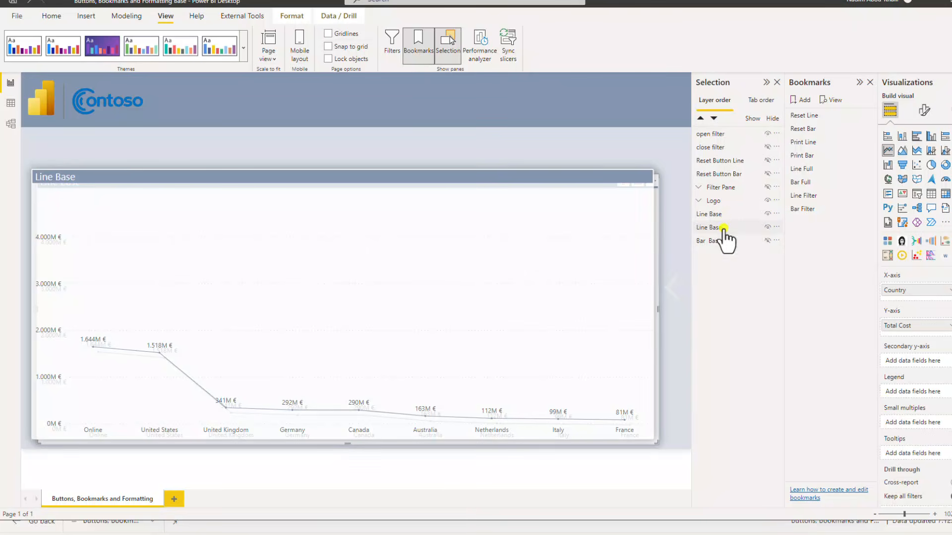
Step: Rename the duplicated line chart as Line Filter Open and hide it
double_click(724, 227)
text(Filter Open)
key(Return)
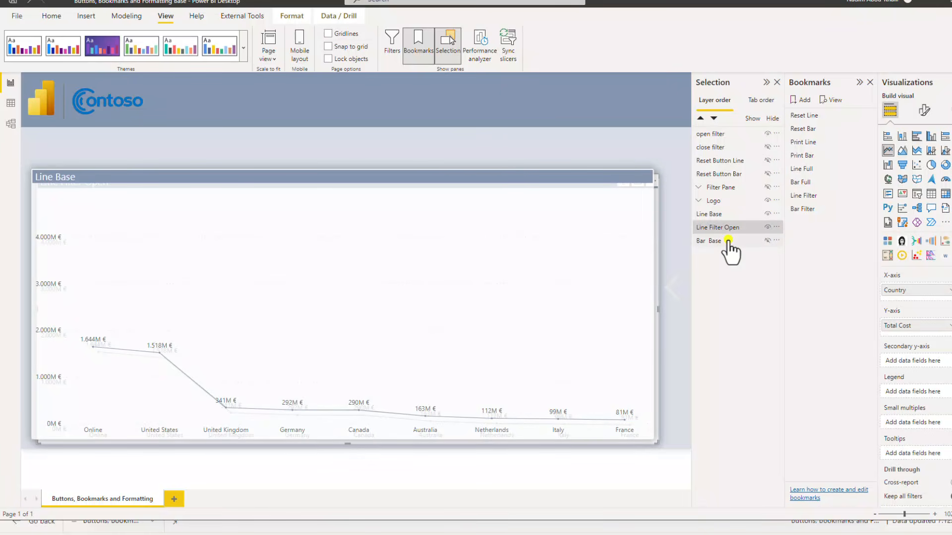
click(767, 226)
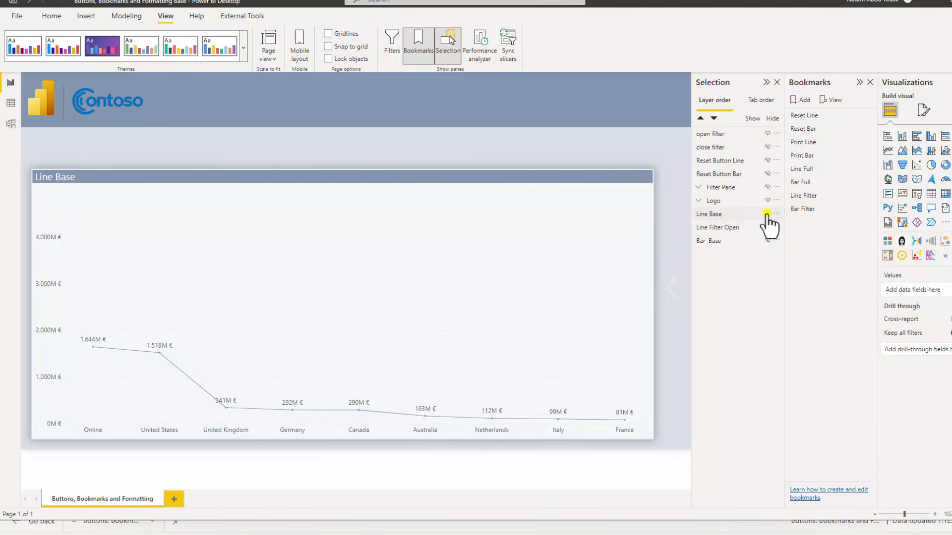
Step: Hide Line Base, show Bar Base and duplicate the Bar Base chart
click(768, 214)
click(767, 240)
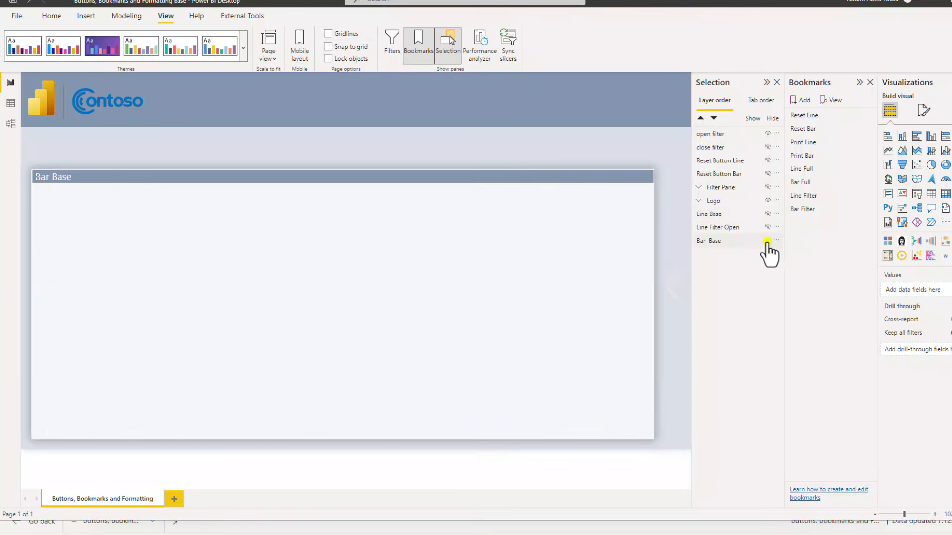
click(531, 179)
key(ctrl+c)
key(ctrl+v)
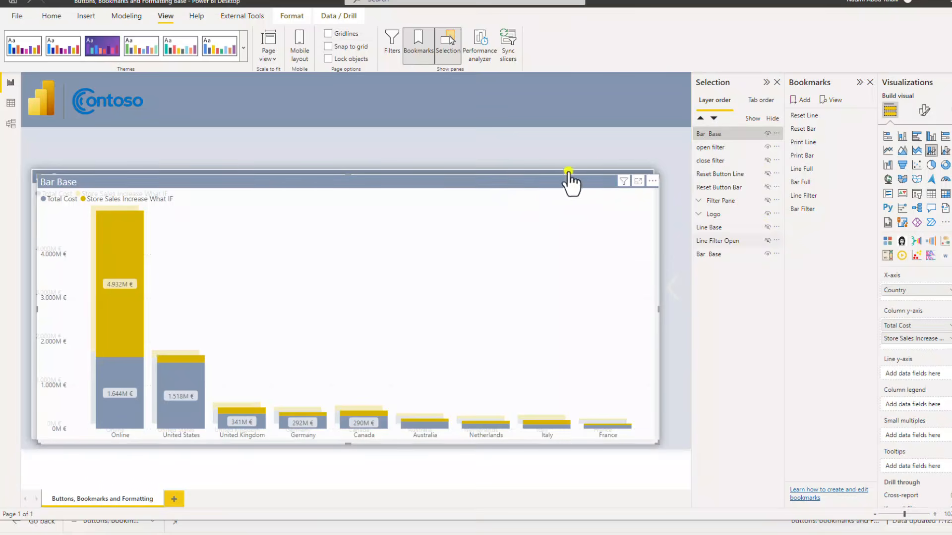
Step: Rename the duplicated bar chart as Bar Filter Open and arrange the layers as Bar Base, Line Filter Open, Bar Filter Open
double_click(724, 134)
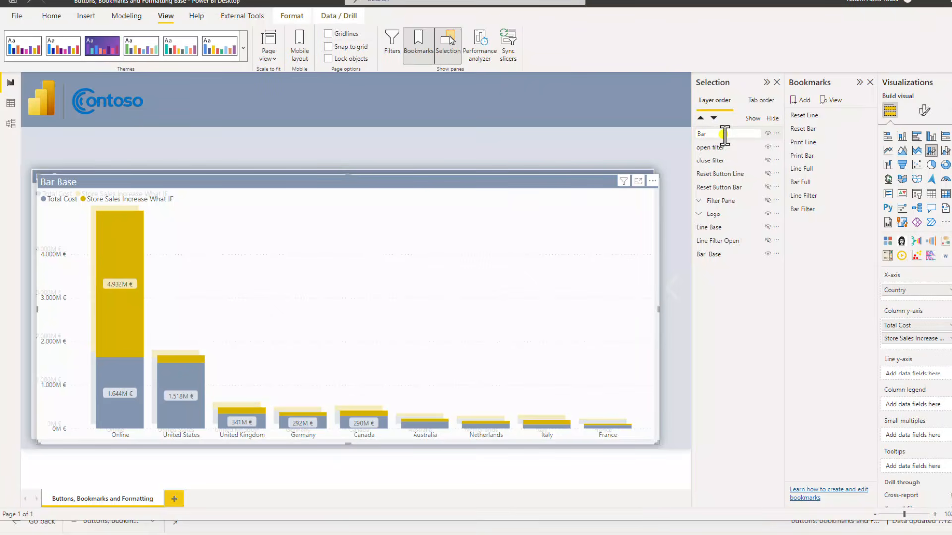
text(Filter Open)
key(Return)
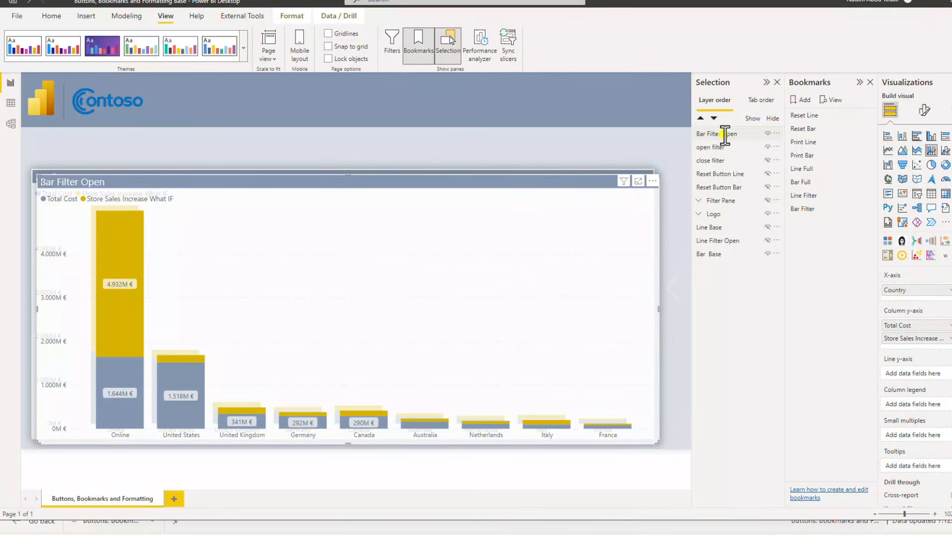
drag(725, 133, 729, 240)
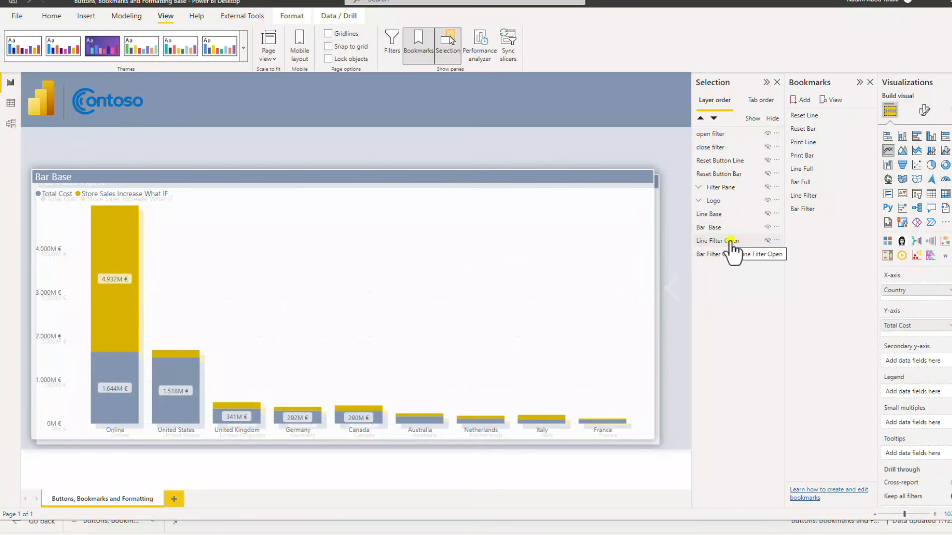
Step: Show only the Line Filter Open chart, move it to the base chart's position and narrow it from its right edge
click(731, 250)
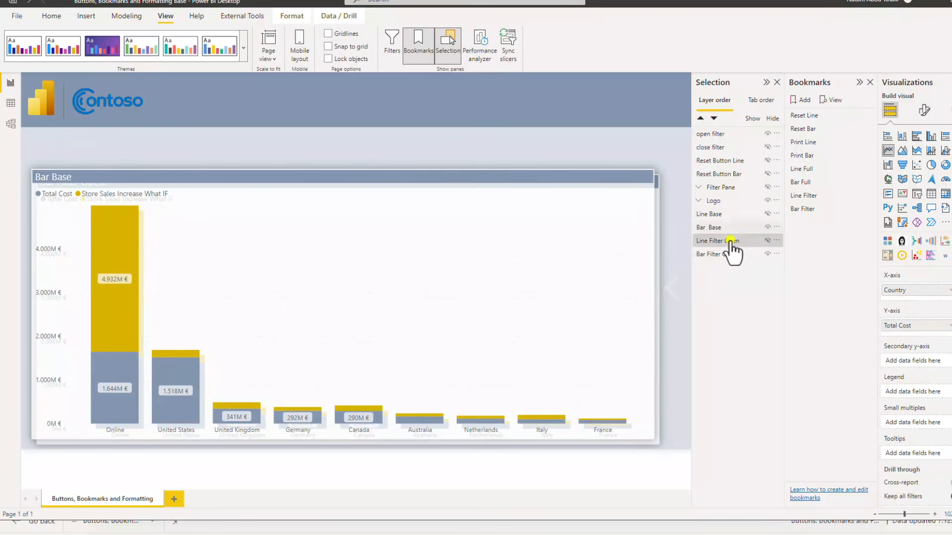
click(768, 239)
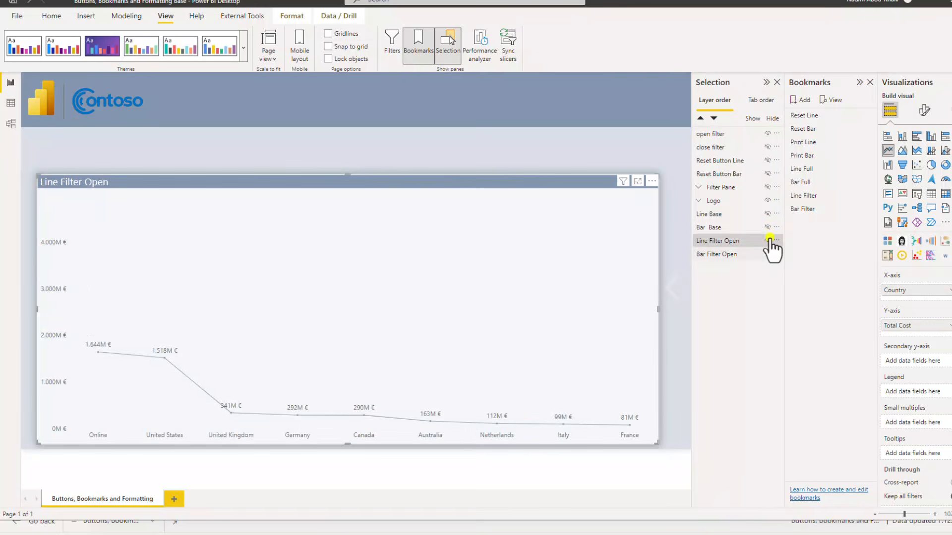
click(768, 243)
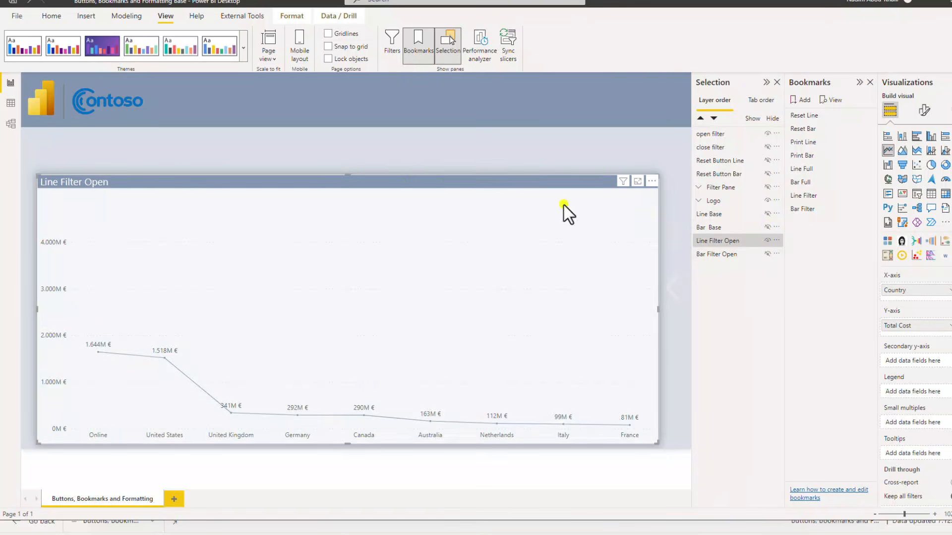
mouse_move(416, 182)
mouse_down()
mouse_move(411, 156)
mouse_move(409, 173)
mouse_up()
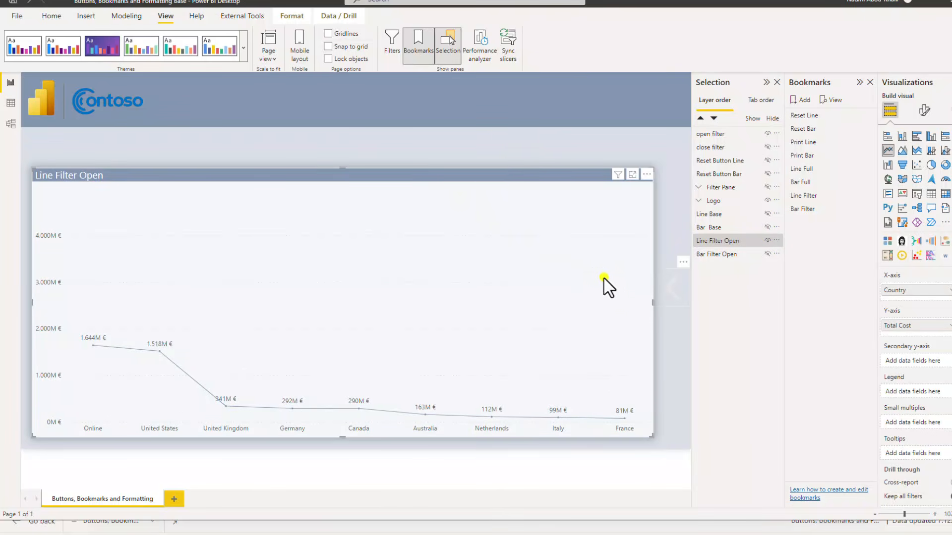
drag(652, 304, 500, 300)
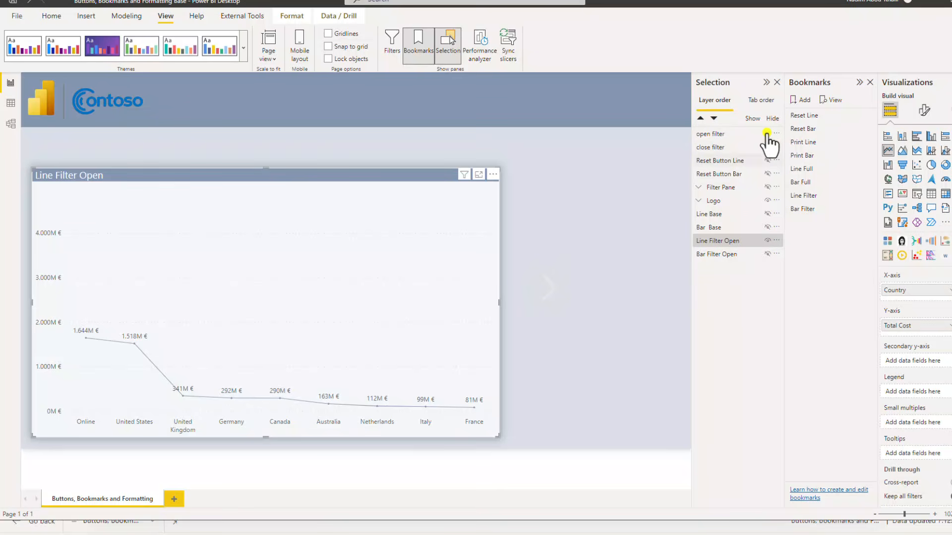
Step: Show the Filter Pane and fit Line Filter Open beside it, about 939 wide at about 21 horizontal and 186 vertical
click(766, 187)
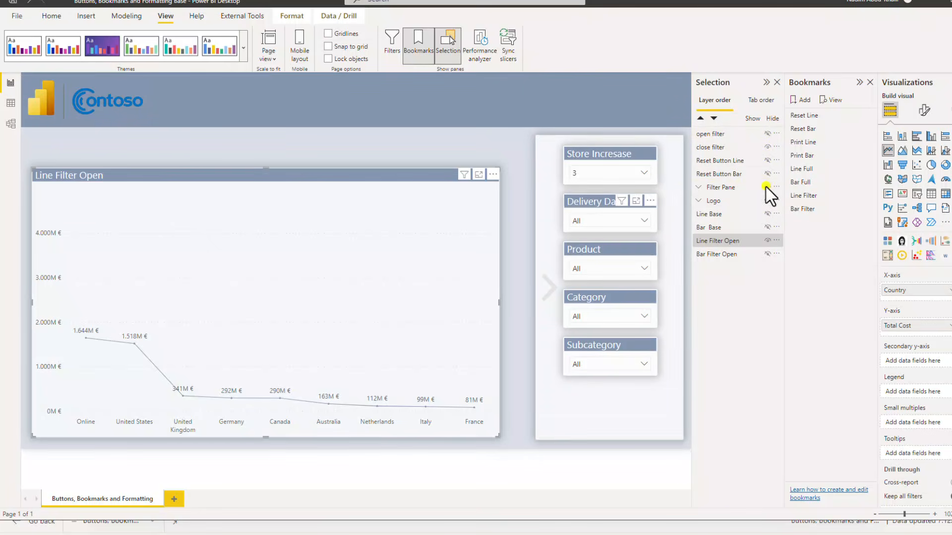
drag(382, 178, 382, 179)
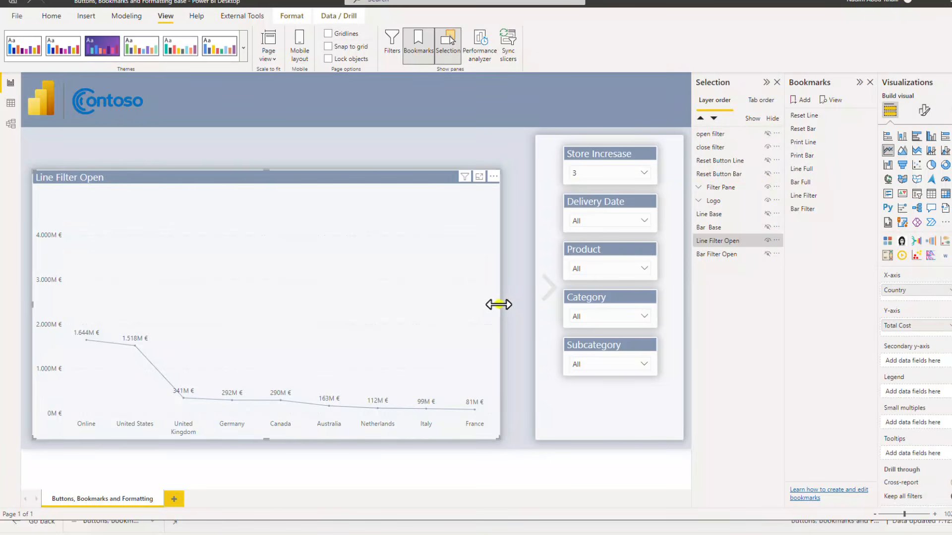
drag(498, 304, 524, 303)
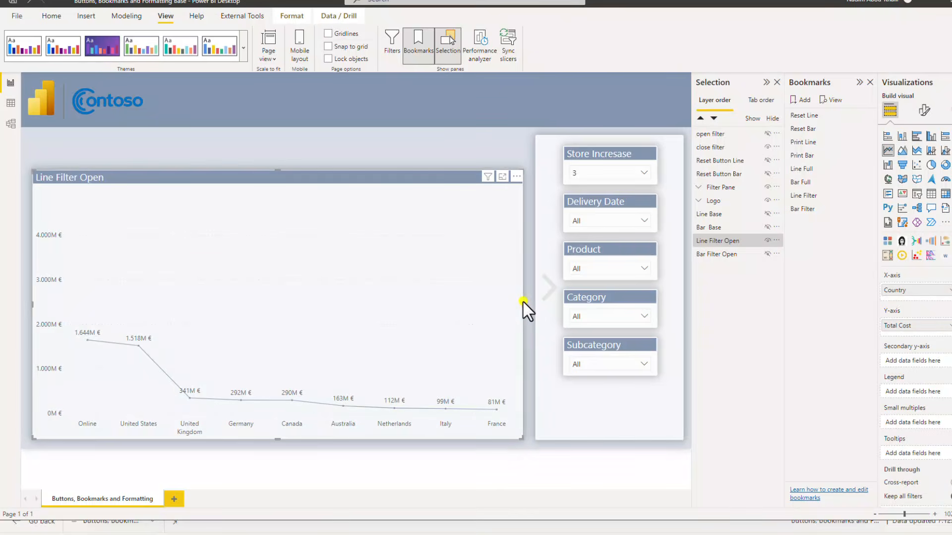
Step: Check the width of Line Filter Open in its general size properties
click(925, 113)
click(922, 157)
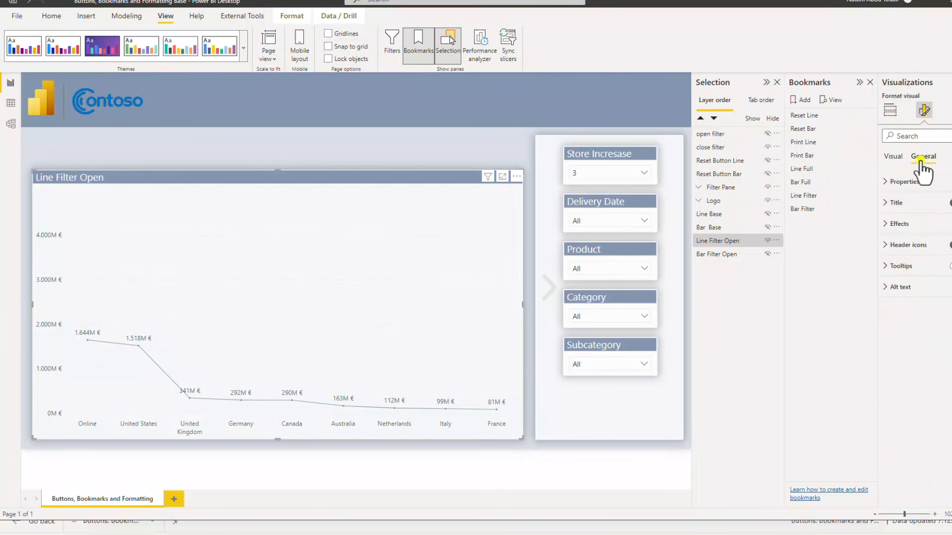
click(909, 182)
double_click(896, 255)
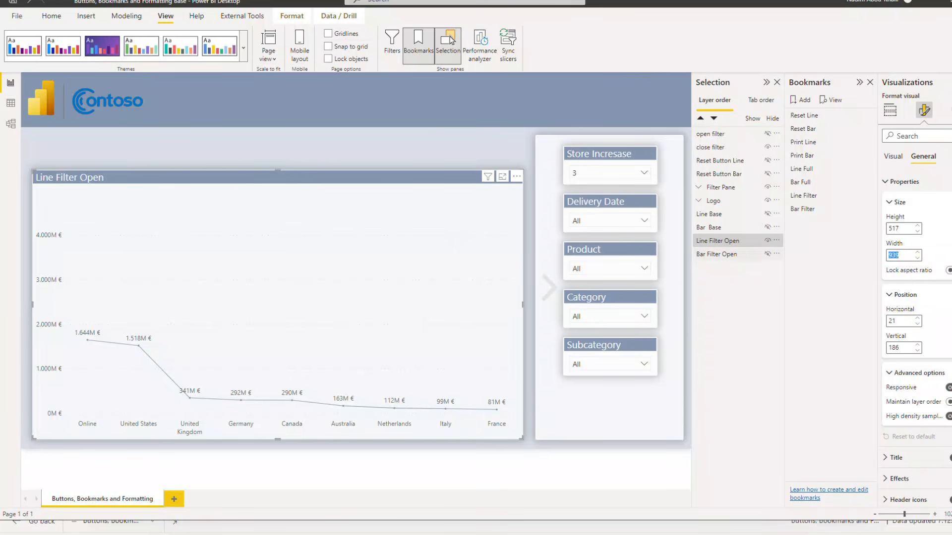
Step: Hide Line Filter Open, show Bar Filter Open and set its width to 939
click(766, 240)
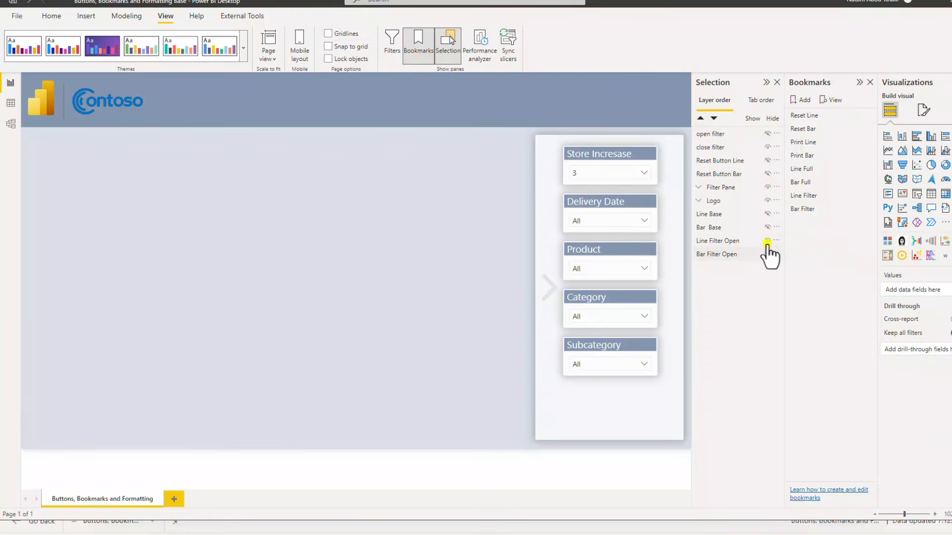
click(767, 253)
click(730, 254)
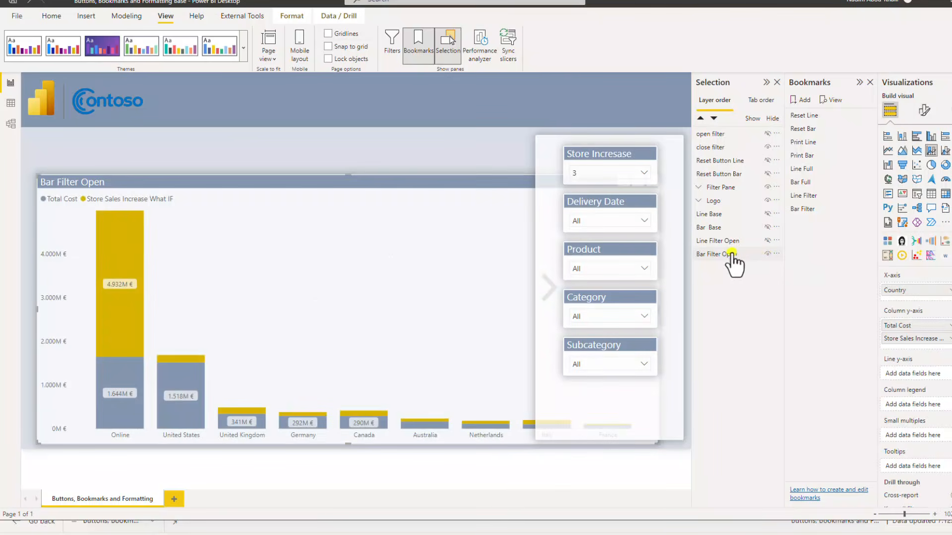
click(922, 112)
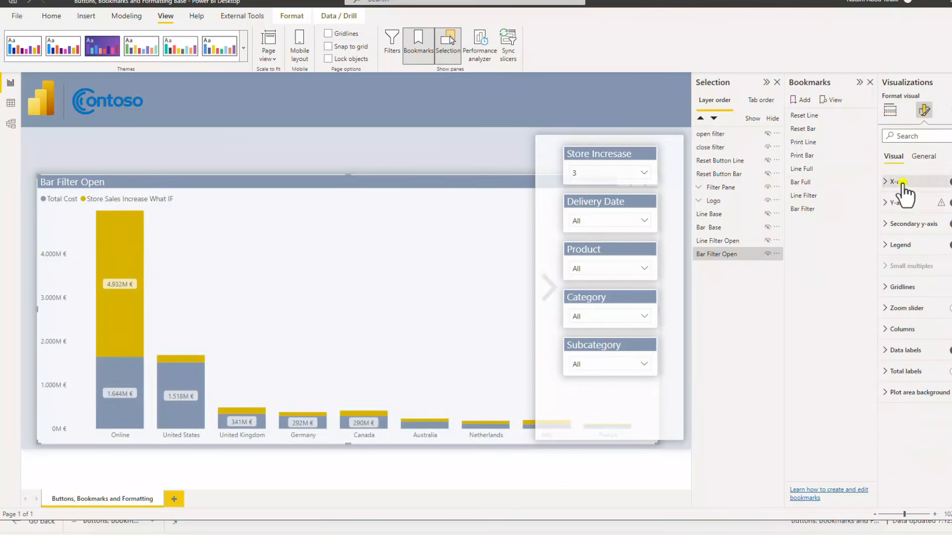
click(889, 182)
click(919, 160)
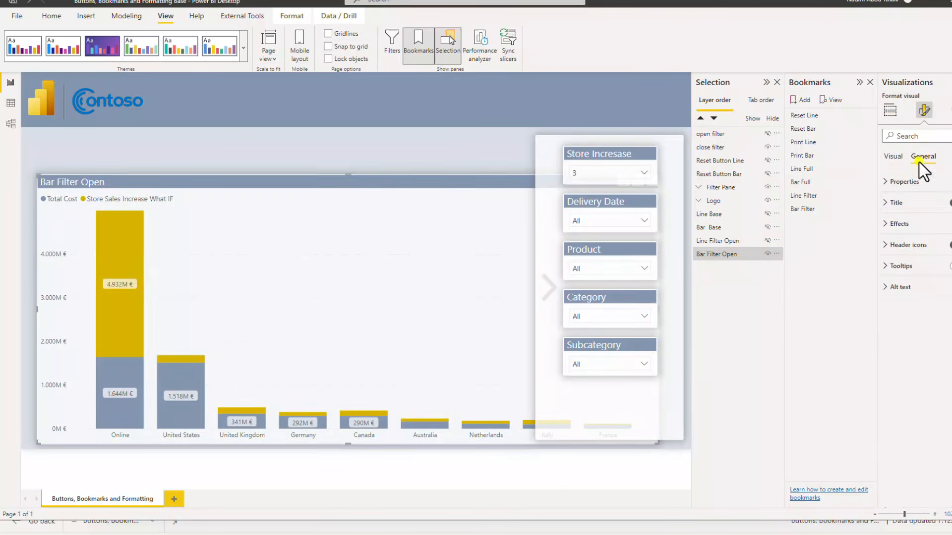
click(903, 182)
click(890, 254)
text(939)
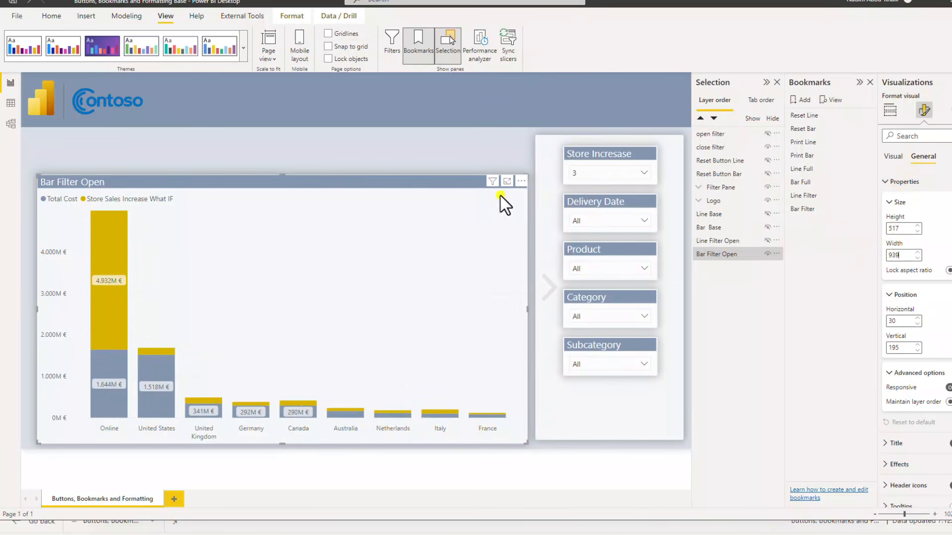
Step: Move Bar Filter Open to about 23 horizontal and 186 vertical, and align Line Filter Open exactly over it
drag(395, 181, 392, 177)
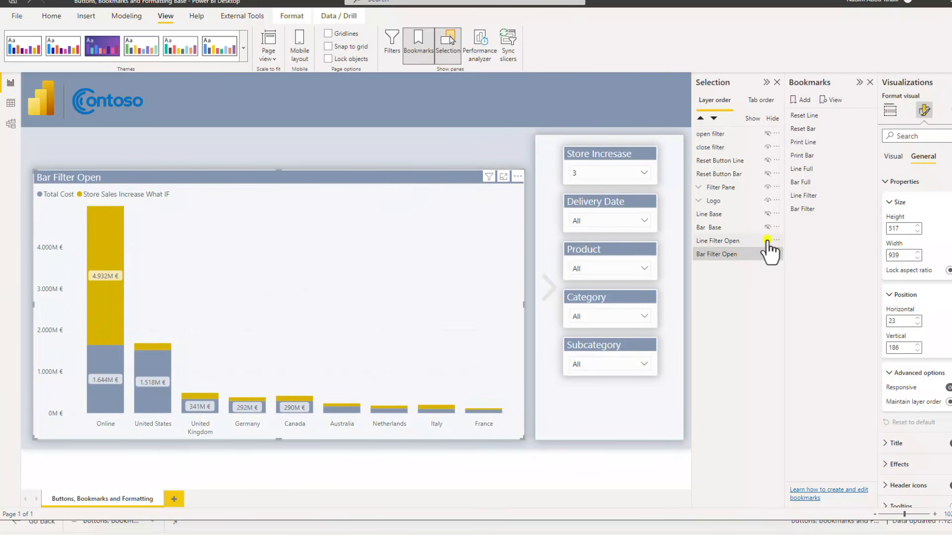
click(767, 240)
click(767, 240)
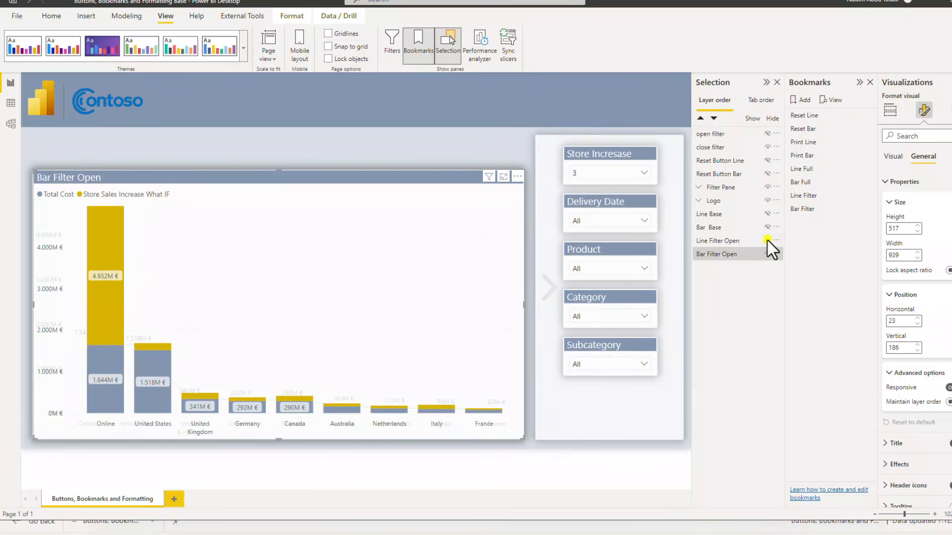
click(326, 146)
drag(314, 175, 314, 174)
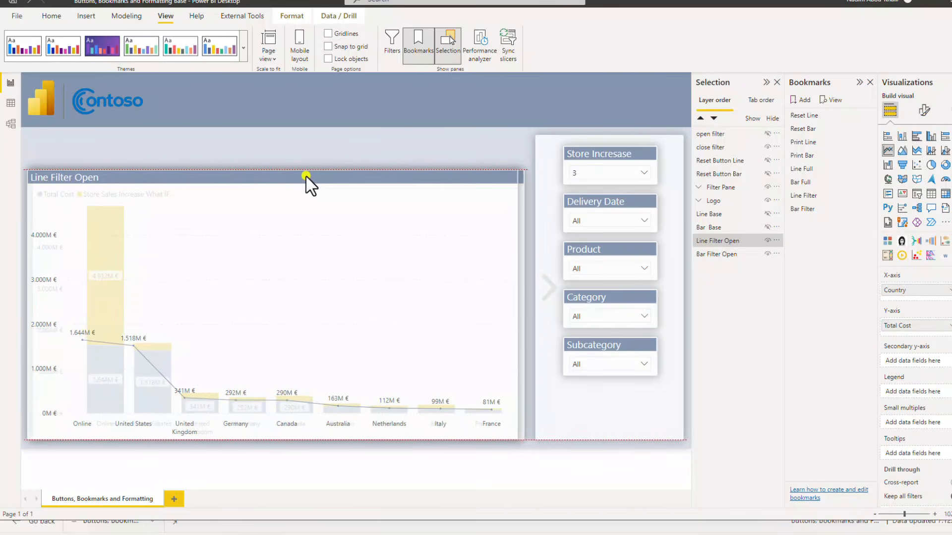
drag(309, 177, 308, 177)
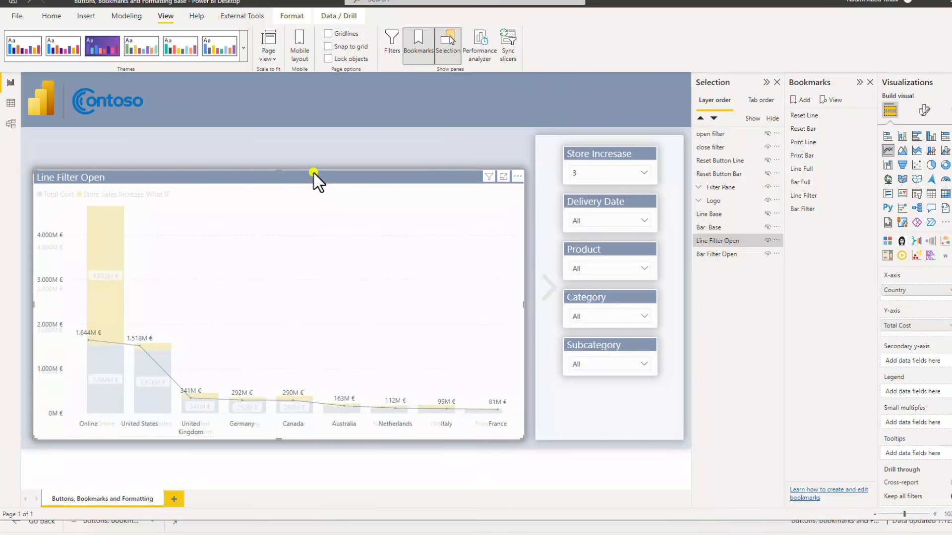
click(355, 144)
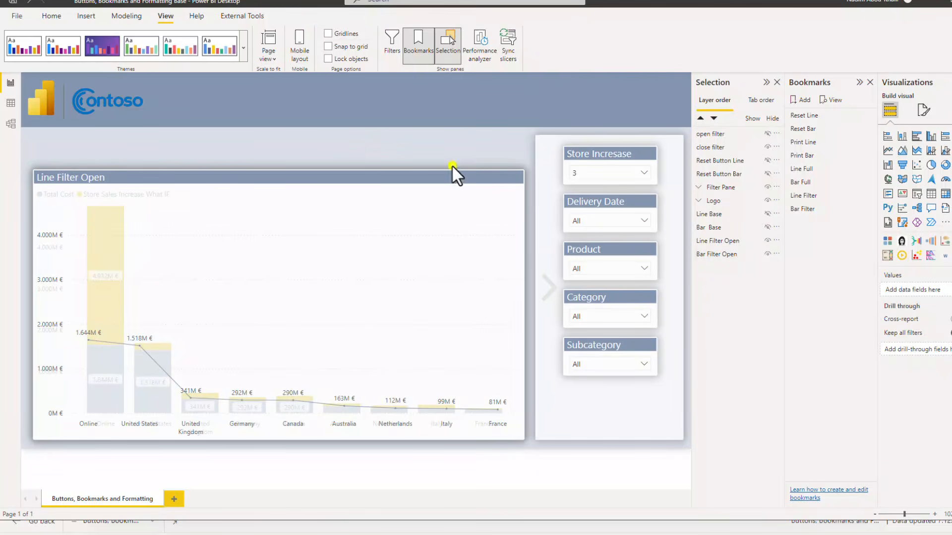
Step: Hide Line Filter Open, Bar Filter Open and the Filter Pane
click(767, 241)
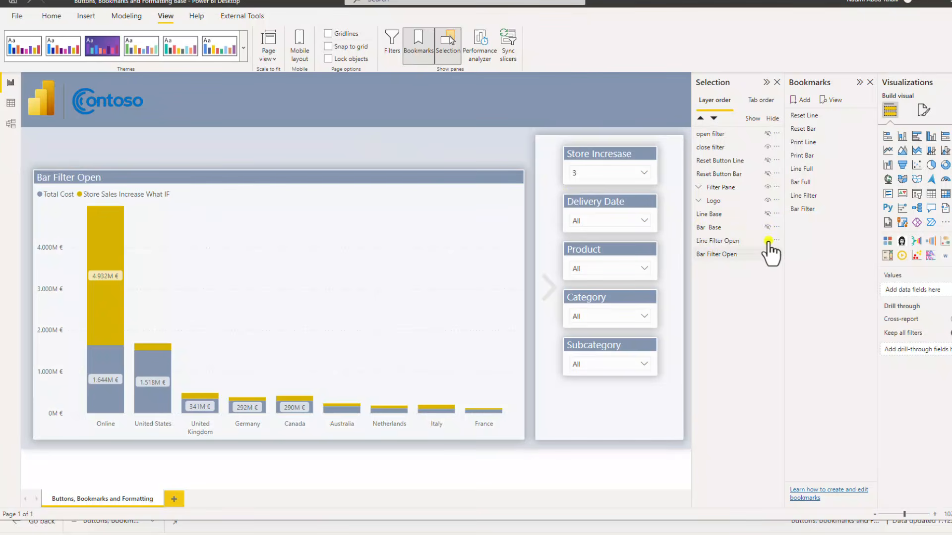
click(767, 254)
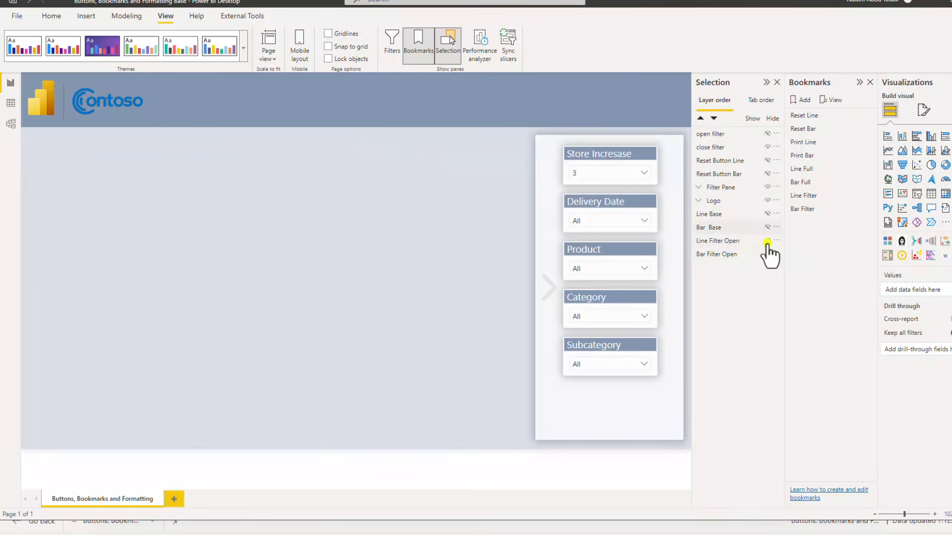
click(768, 186)
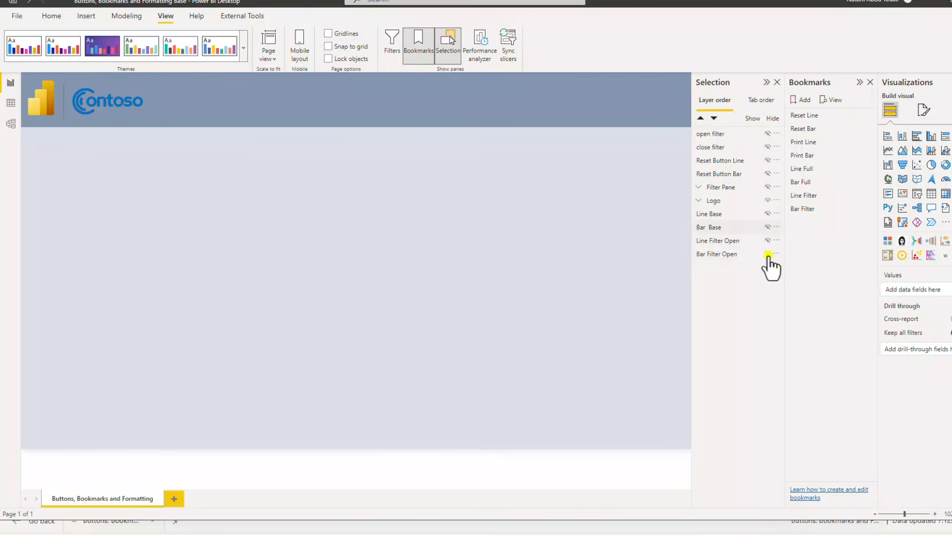
Step: Show Line Base and duplicate the chart
click(768, 214)
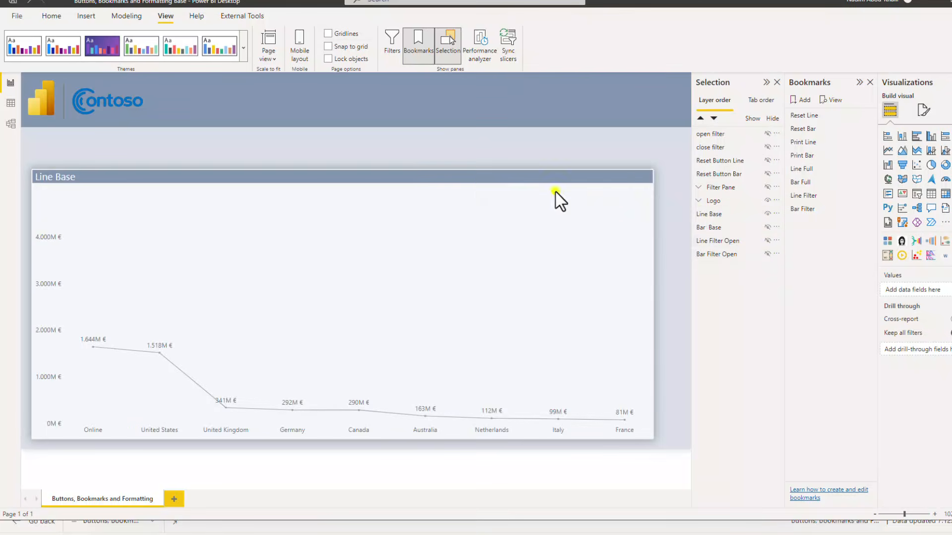
click(432, 180)
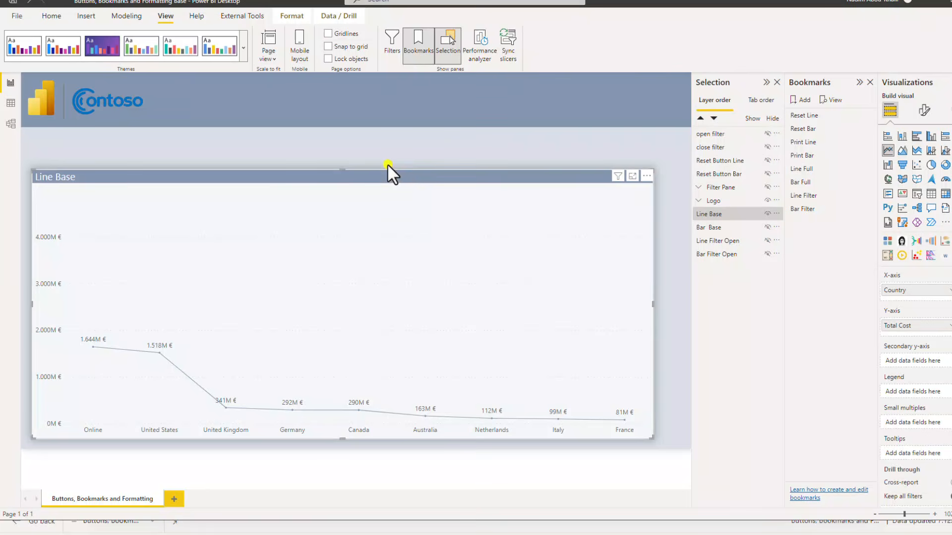
key(ctrl+v)
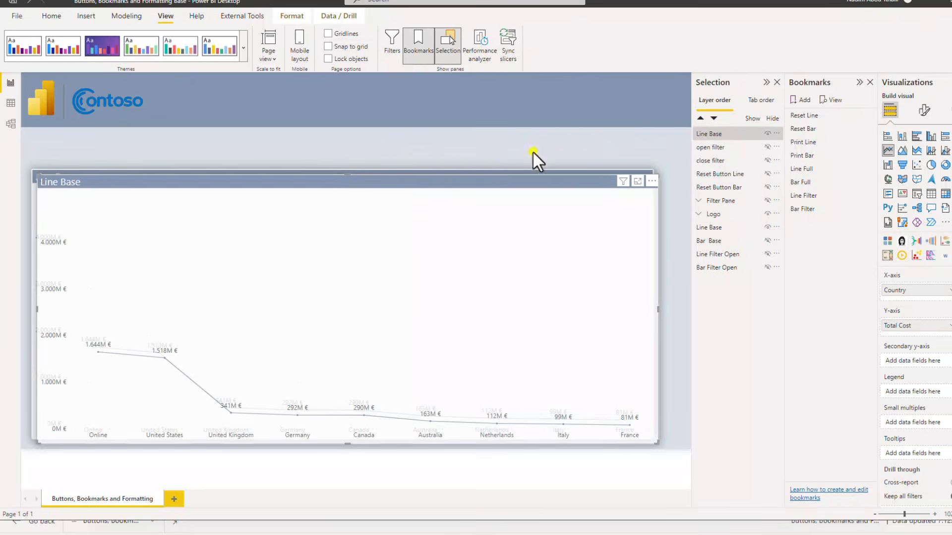
Step: Place the Line Base copy last in the layer order, rename it as Line Print and hide it
drag(735, 138, 727, 272)
double_click(727, 269)
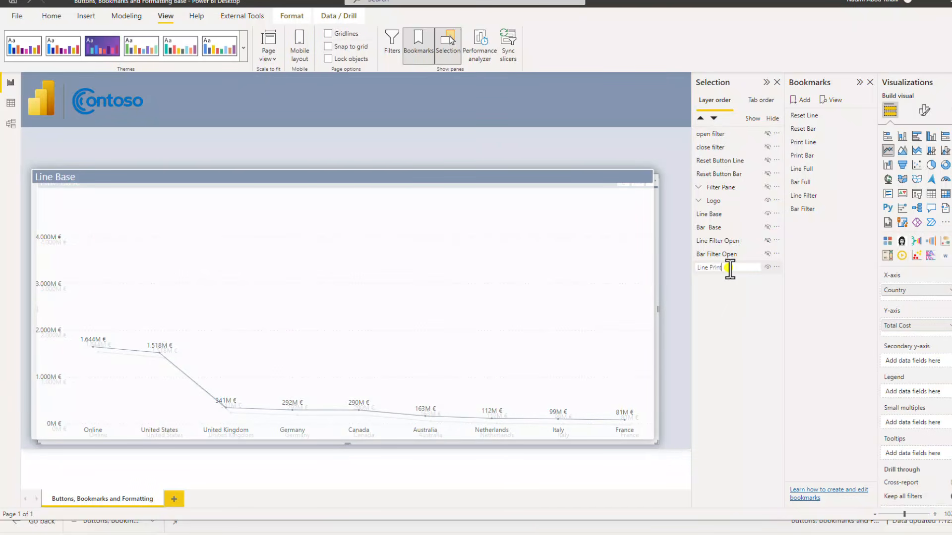
text(Print)
key(Return)
click(768, 267)
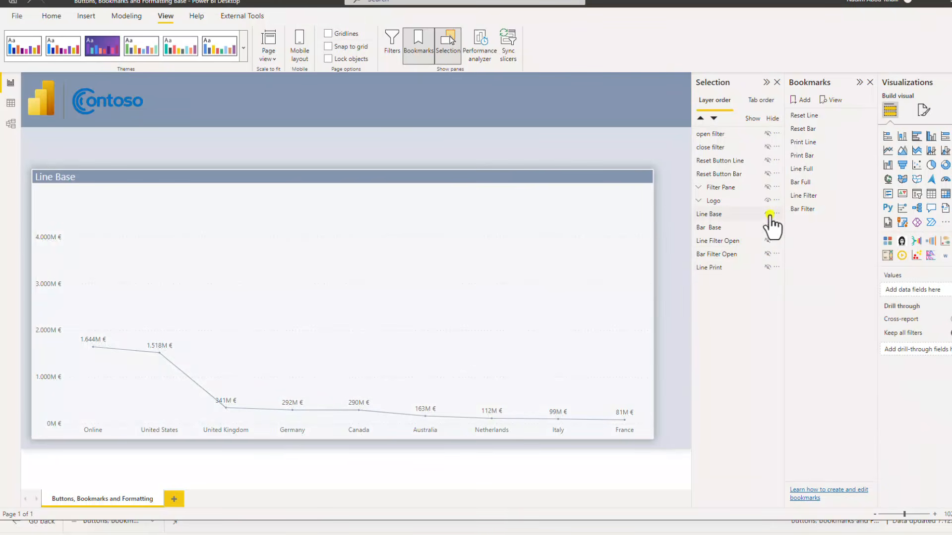
Step: Hide Line Base, show Bar Base and duplicate the bar chart
click(768, 214)
click(768, 228)
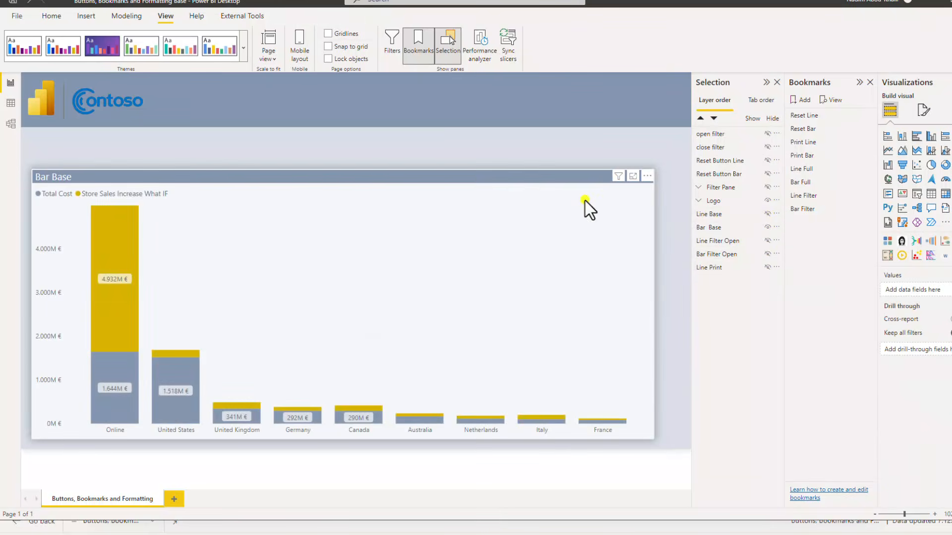
click(453, 181)
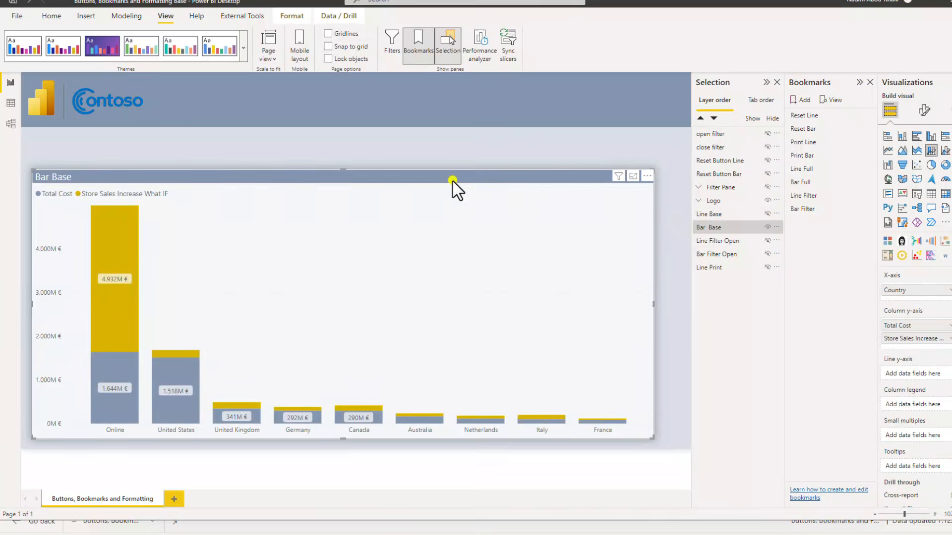
key(ctrl+c)
key(ctrl+v)
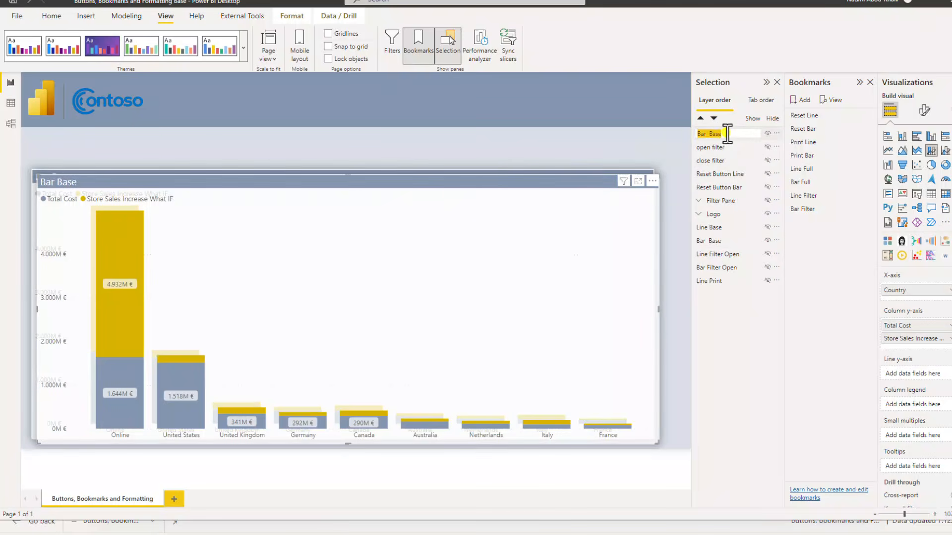
Step: Rename the Bar Base copy as Bar Print, place it last in the layer order and hide Bar Base
double_click(726, 133)
key(Return)
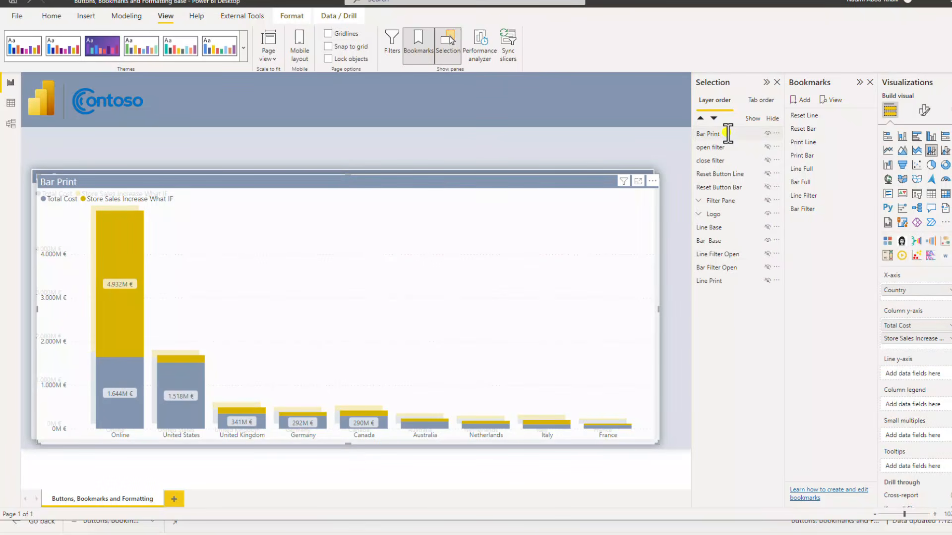
drag(726, 133, 729, 281)
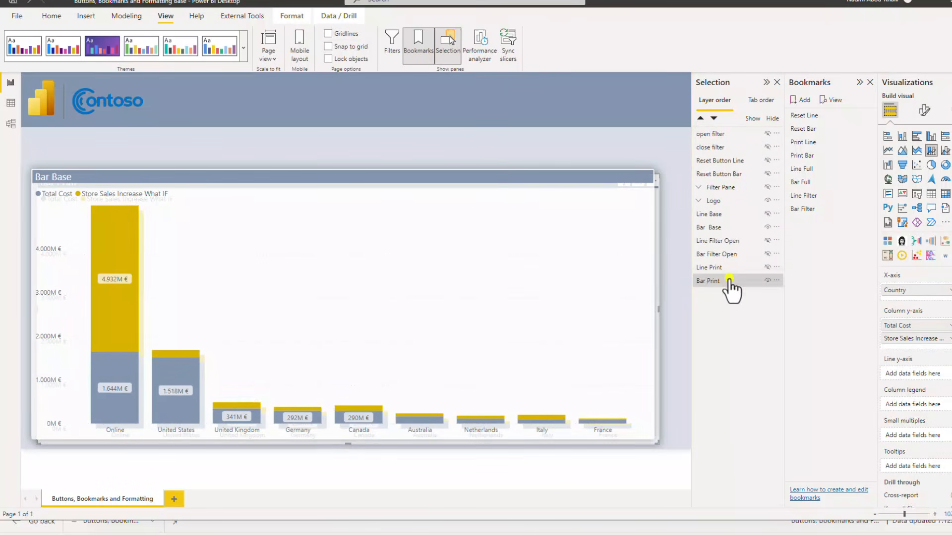
click(729, 278)
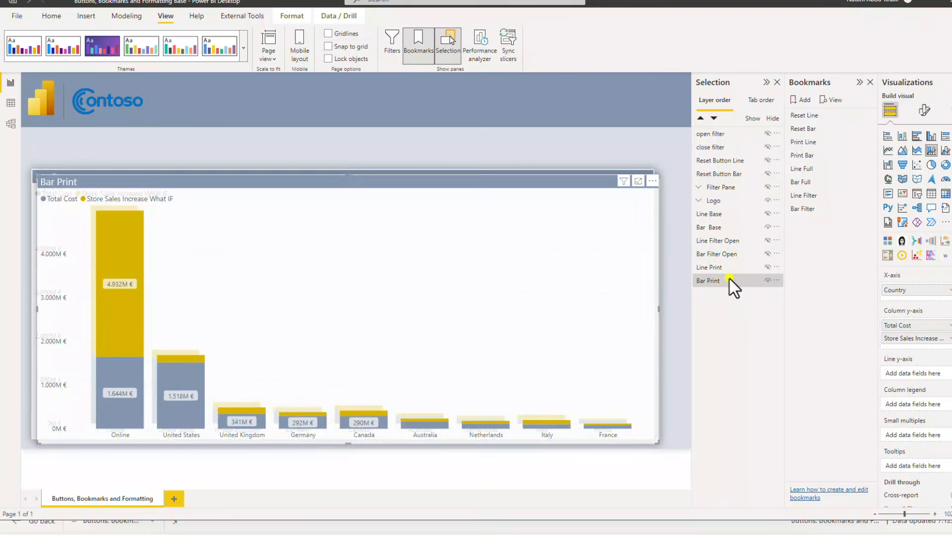
click(732, 278)
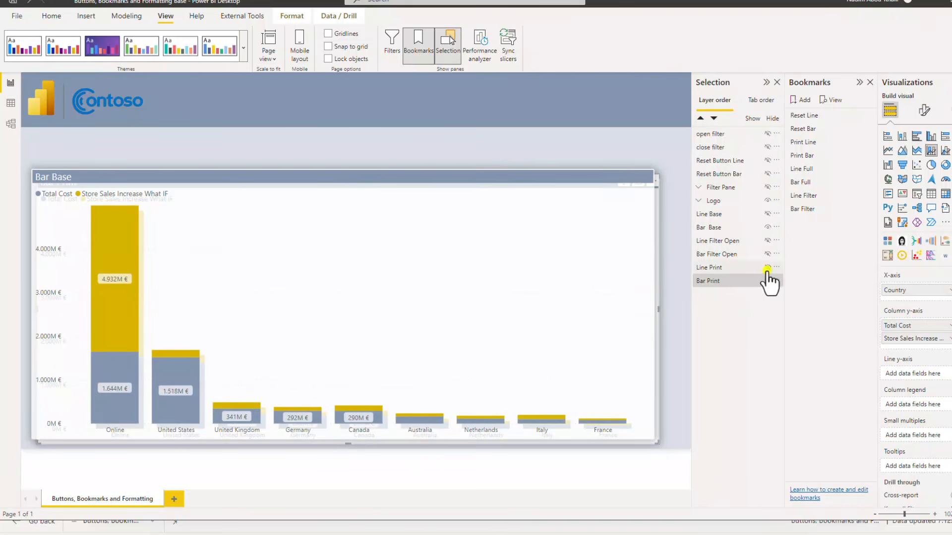
click(768, 268)
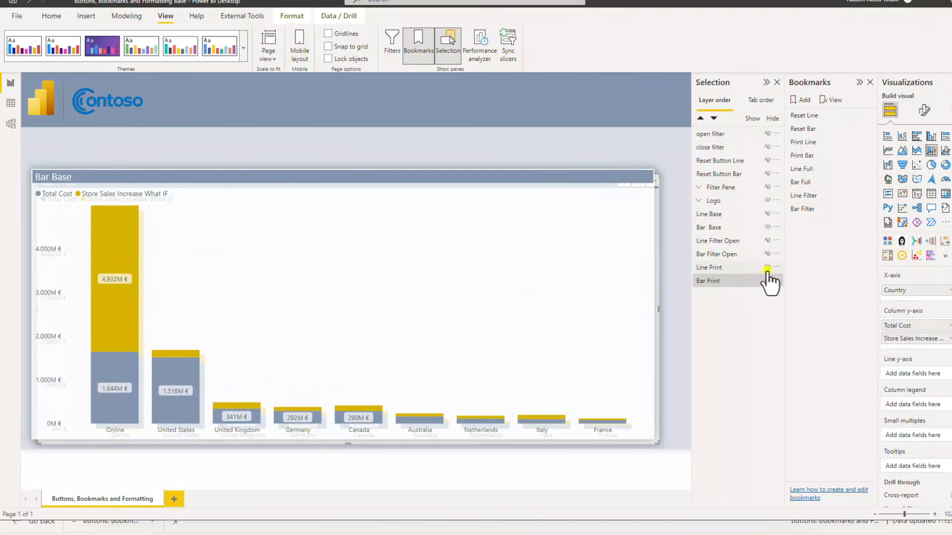
click(769, 227)
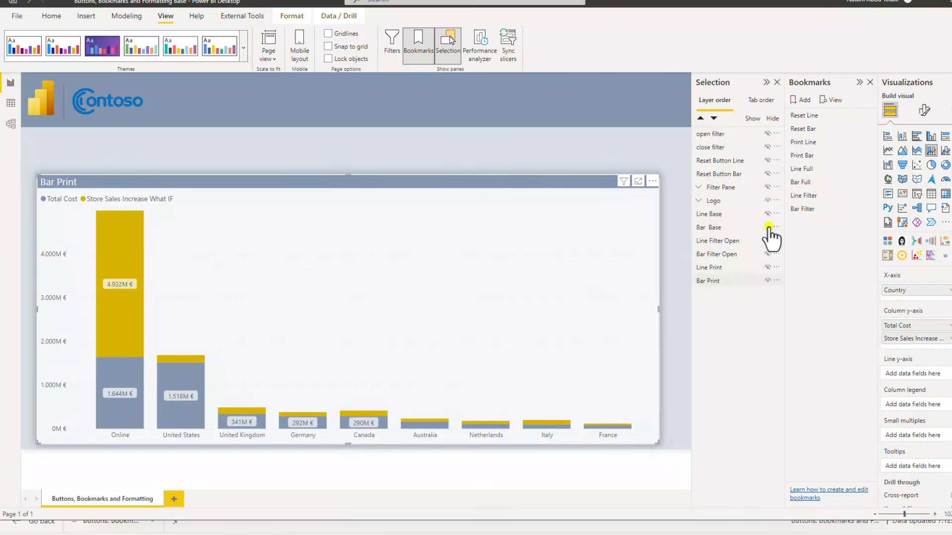
Step: Show only Line Print, move it up to just below the header and enlarge it to fill the page area
click(766, 280)
click(766, 268)
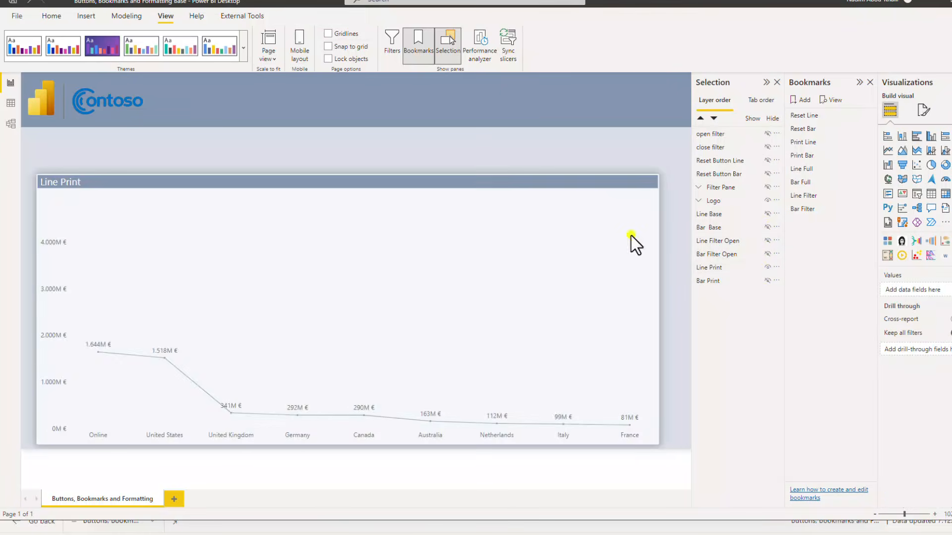
drag(411, 183, 403, 142)
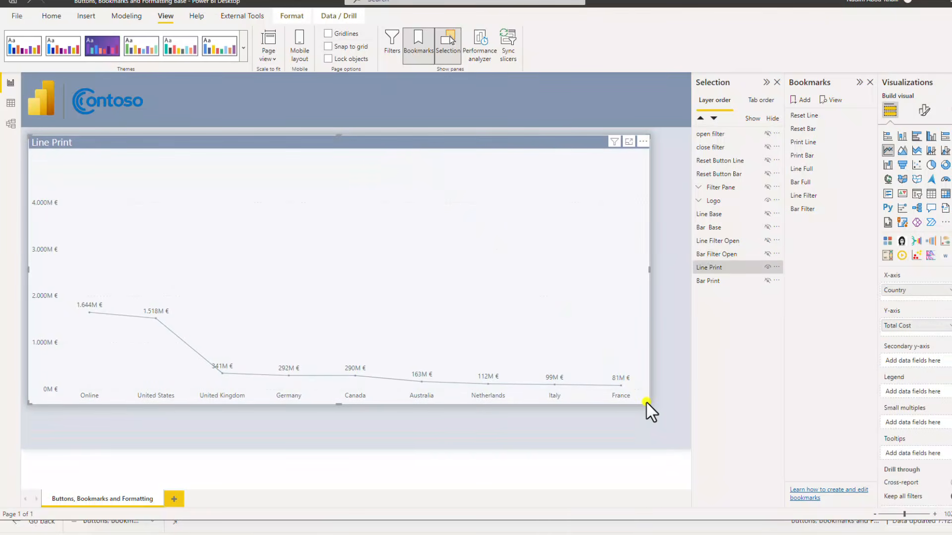
drag(646, 403, 682, 440)
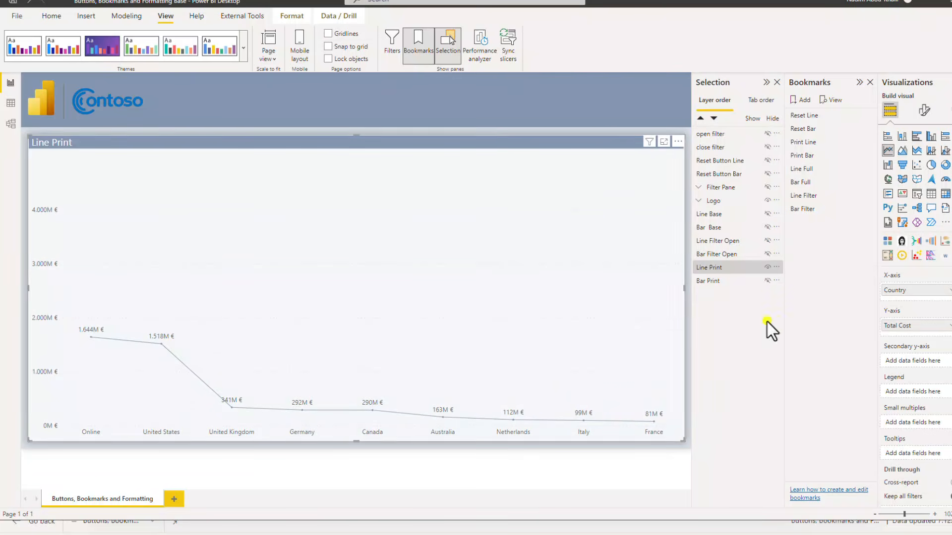
click(920, 111)
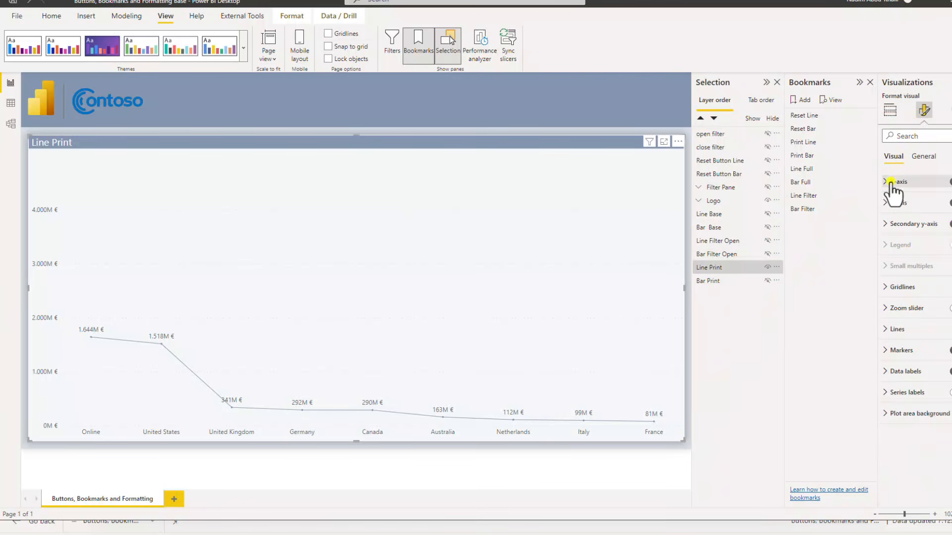
Step: Show Bar Print above Line Print and match its position and size to that chart
click(737, 285)
click(766, 281)
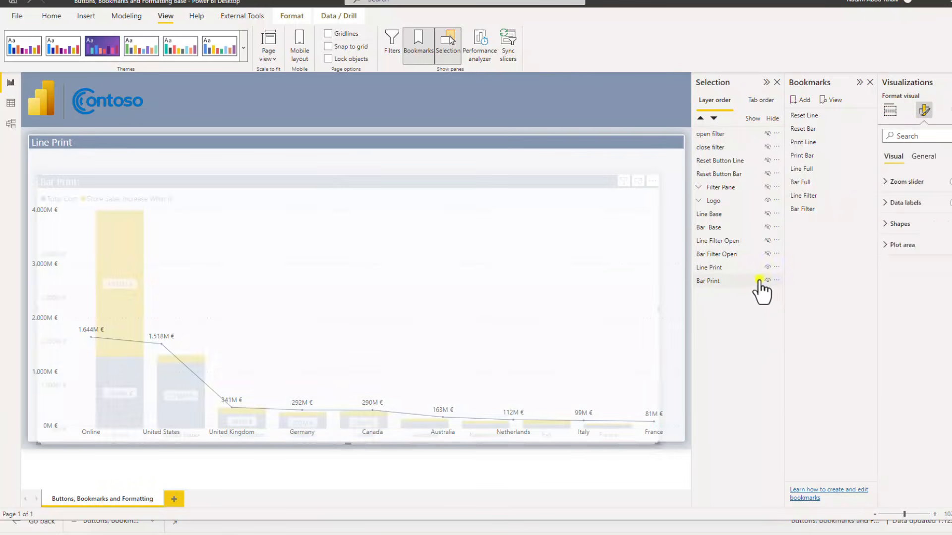
drag(738, 281, 735, 270)
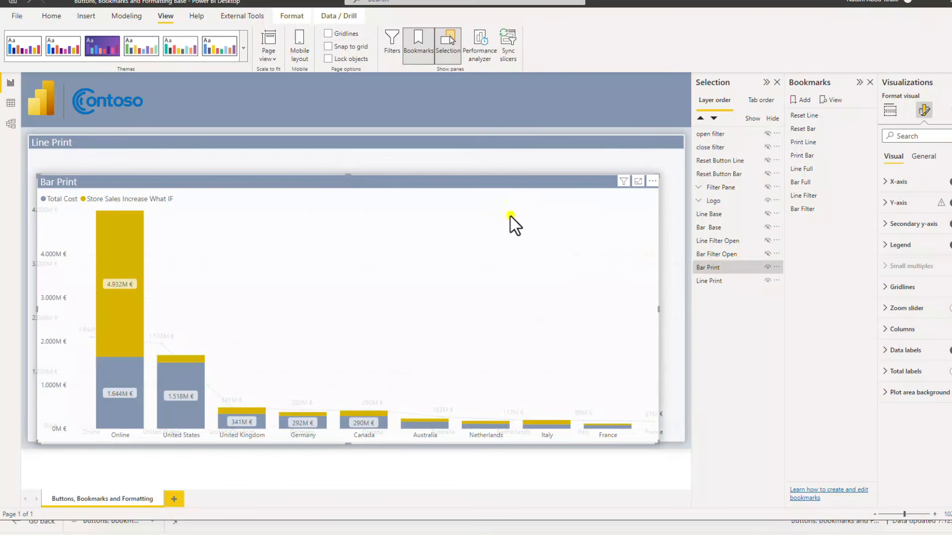
drag(364, 183, 353, 144)
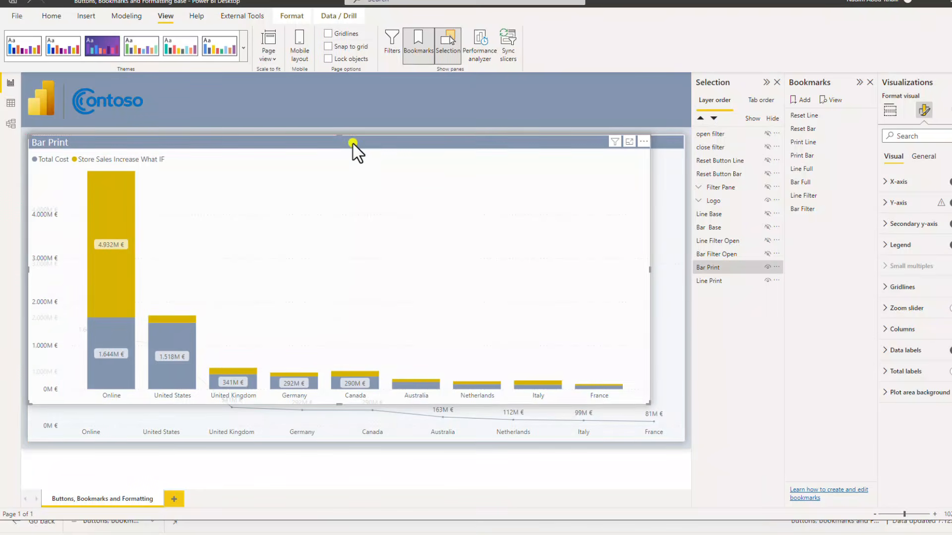
drag(647, 404, 685, 442)
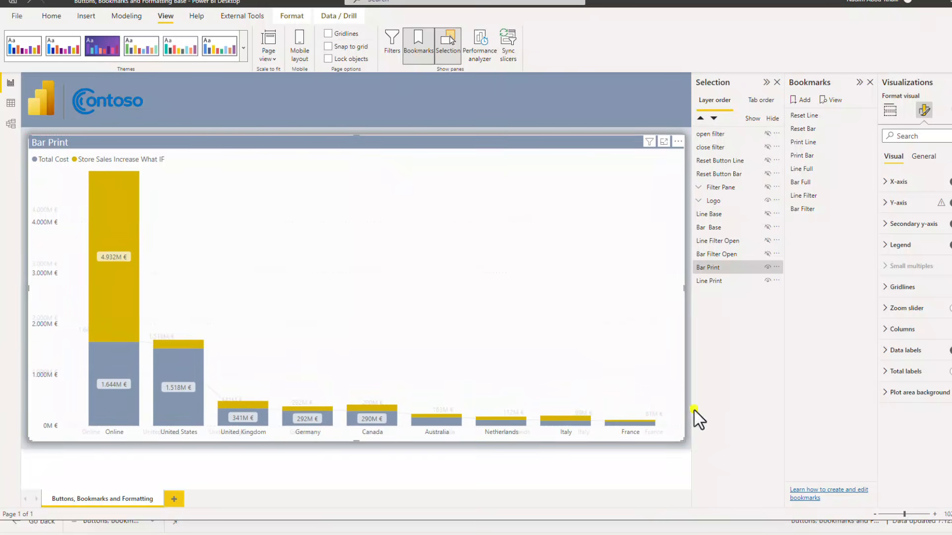
Step: Move Bar Print back below Line Print in the layer order and hide both print charts
drag(733, 270, 737, 283)
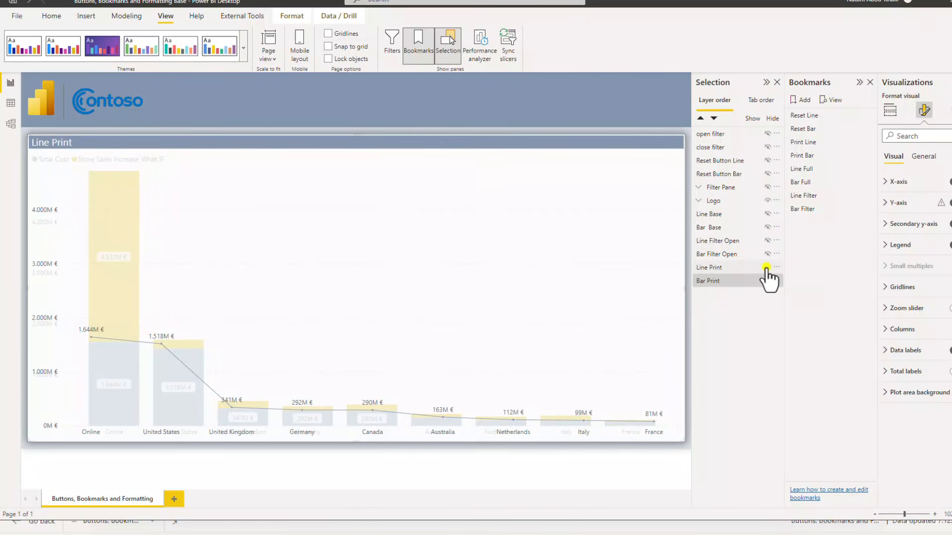
click(767, 280)
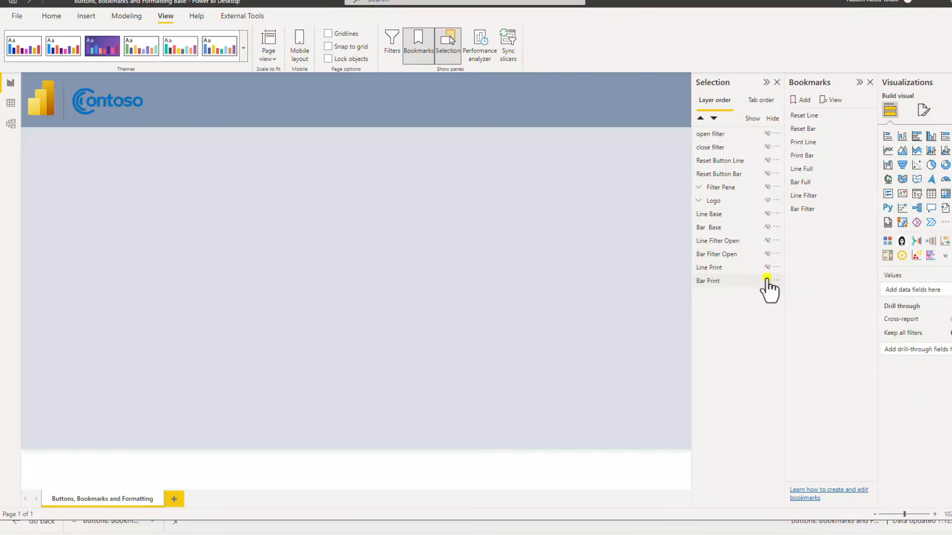
Step: Check Line Base, Line Filter Open and Line Print by showing and hiding each one in turn
click(766, 213)
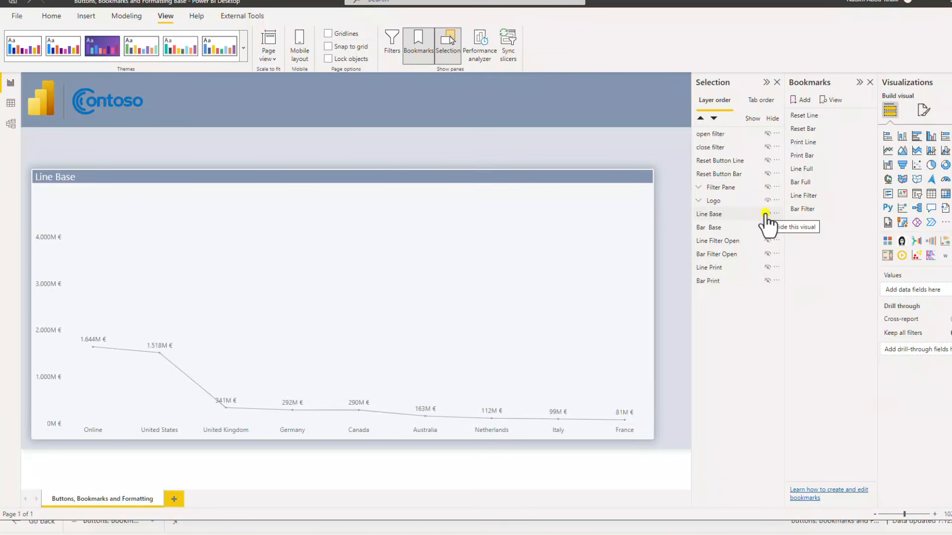
click(765, 215)
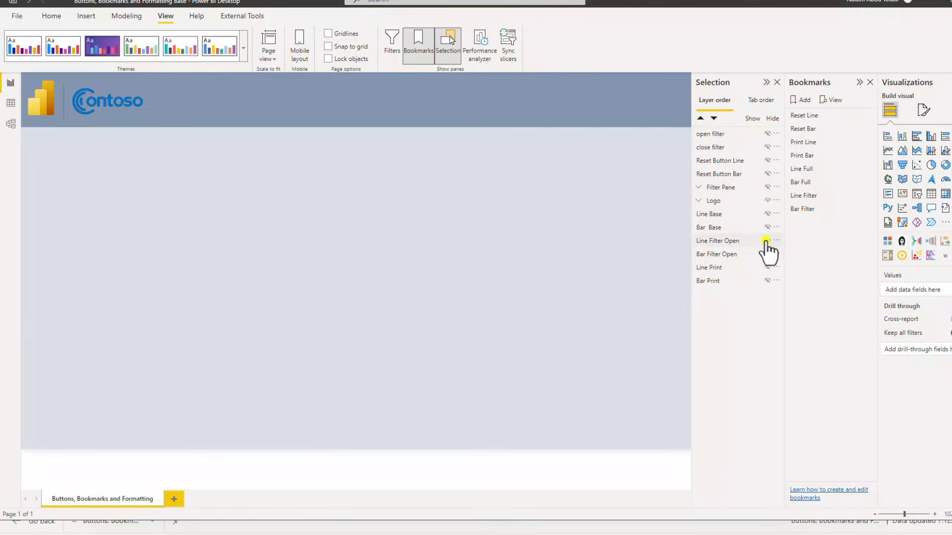
click(766, 241)
click(766, 241)
click(767, 268)
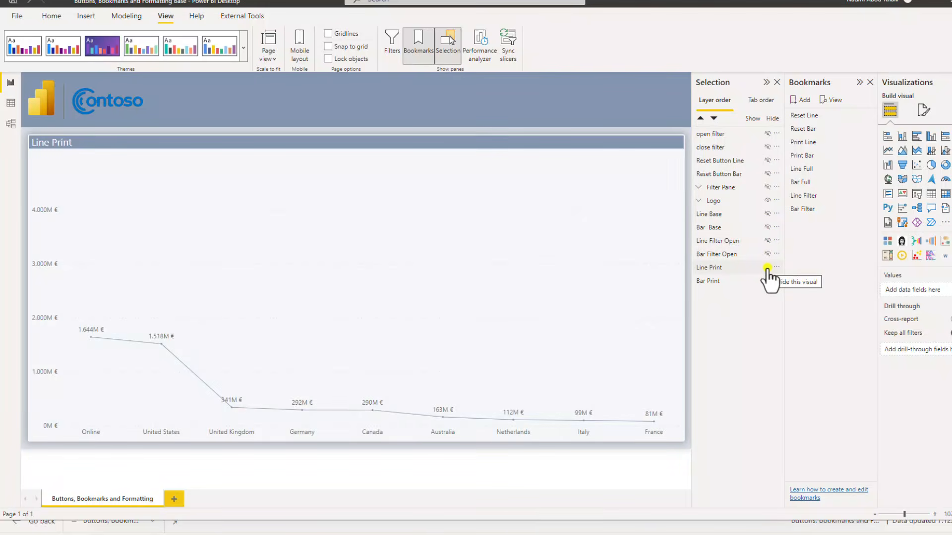
click(766, 267)
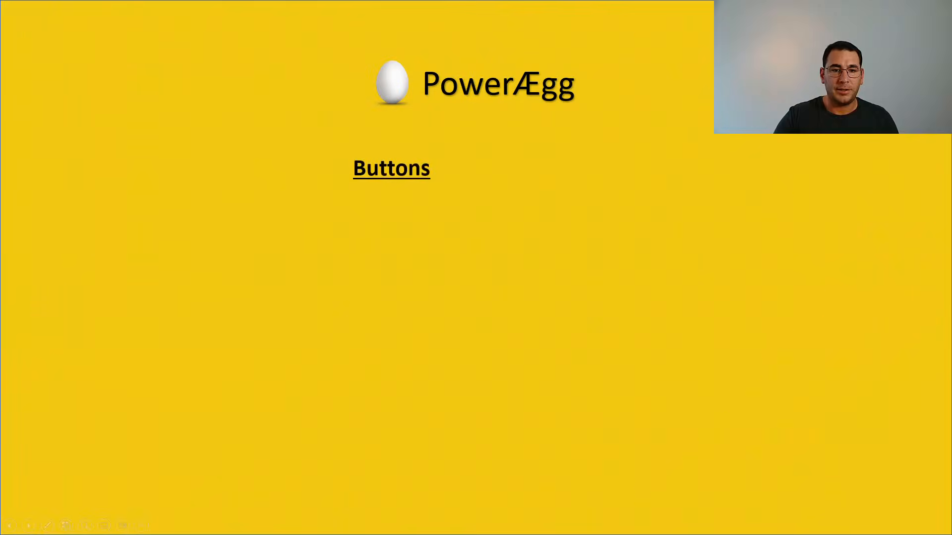
key(Right)
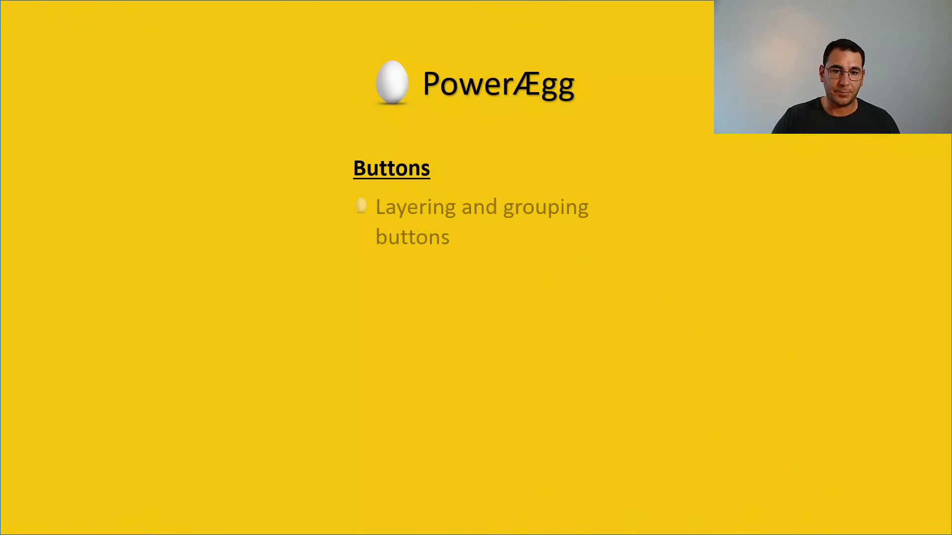
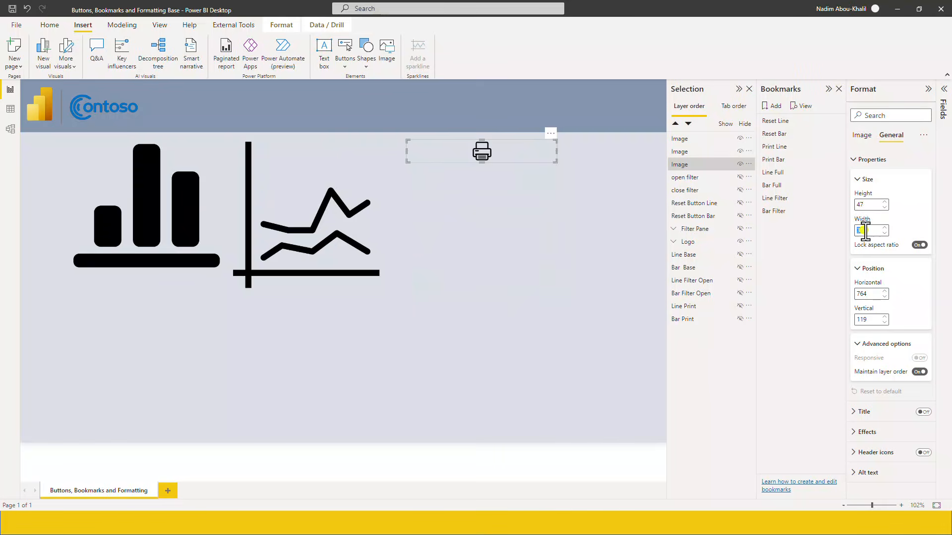
Step: Set the printer icon's width to 40, and resize the line chart icon to a height of 47 and a width of 40
text(0)
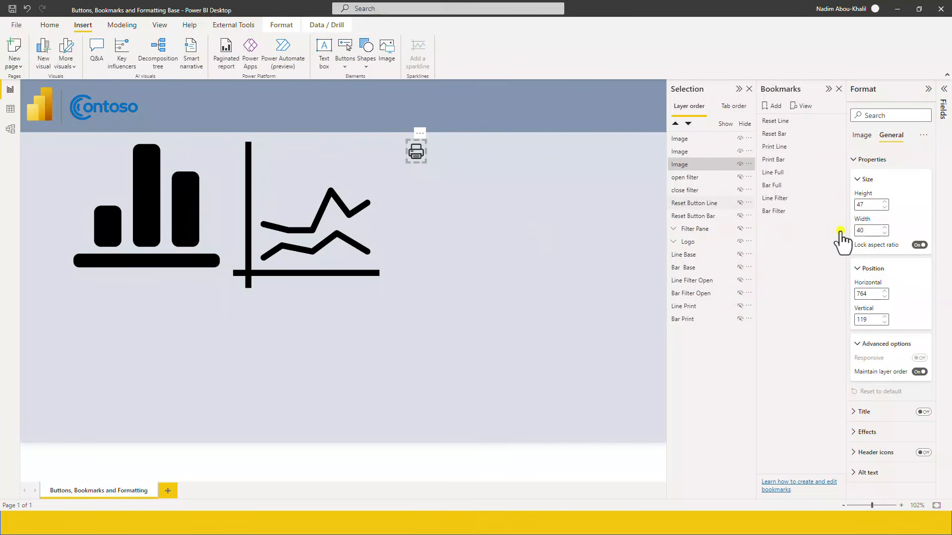
click(302, 242)
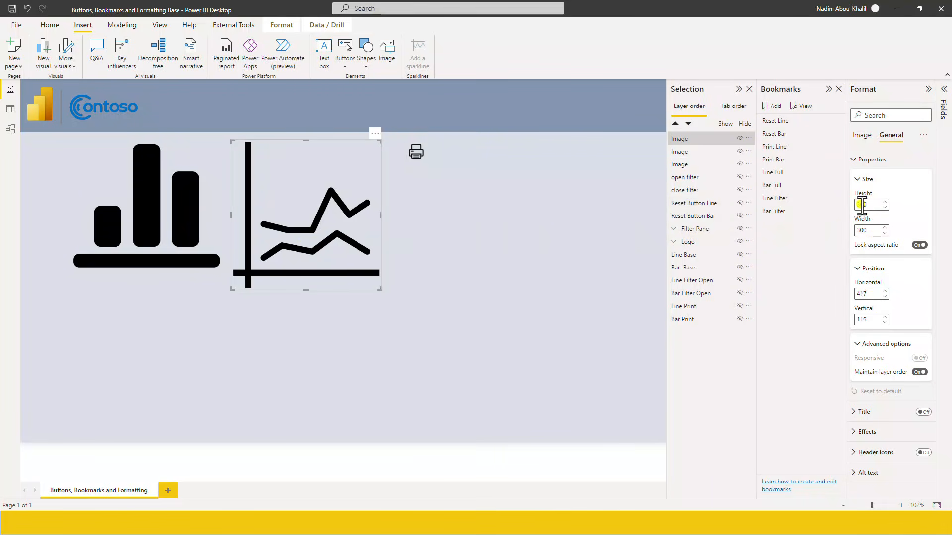
text(47)
key(Return)
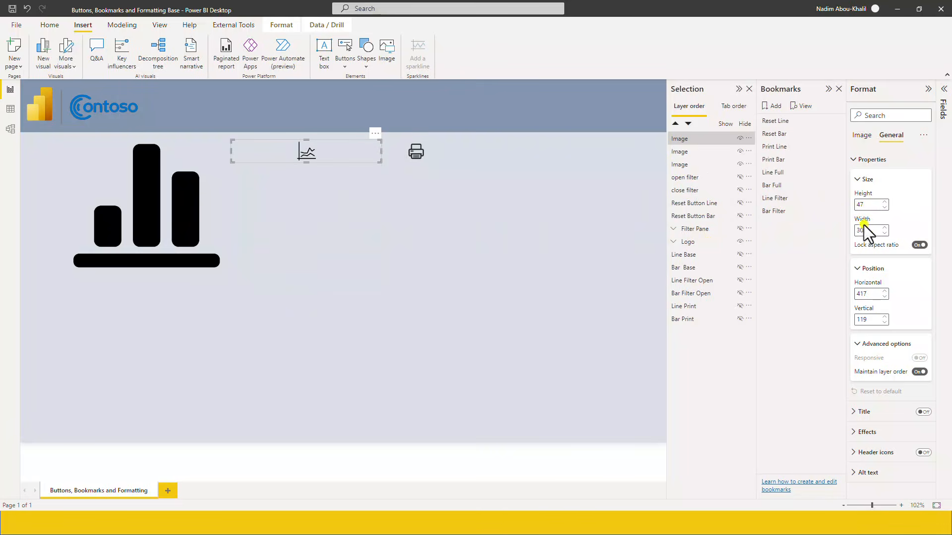
double_click(866, 230)
text(47)
key(Return)
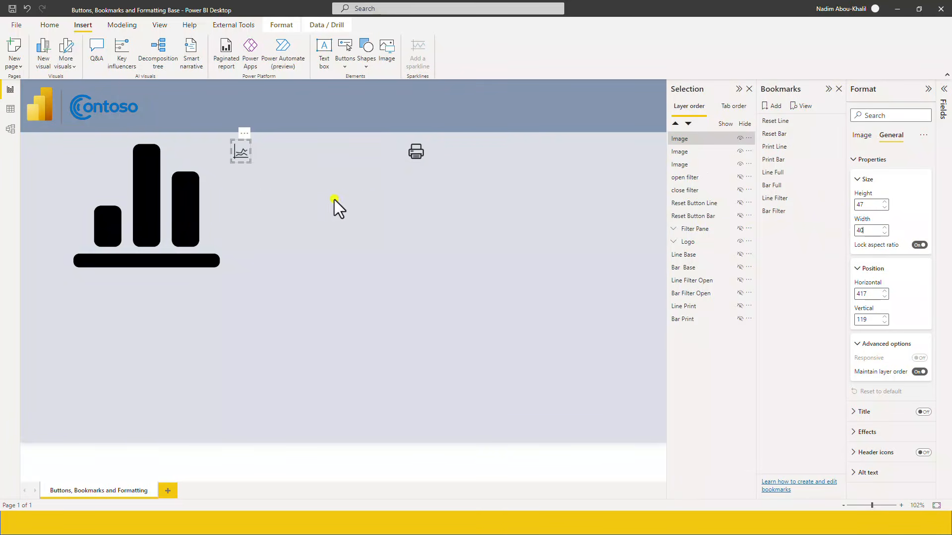
Step: Resize the bar chart icon to a height of 47 and a width of 40, and deselect it
click(204, 191)
click(864, 205)
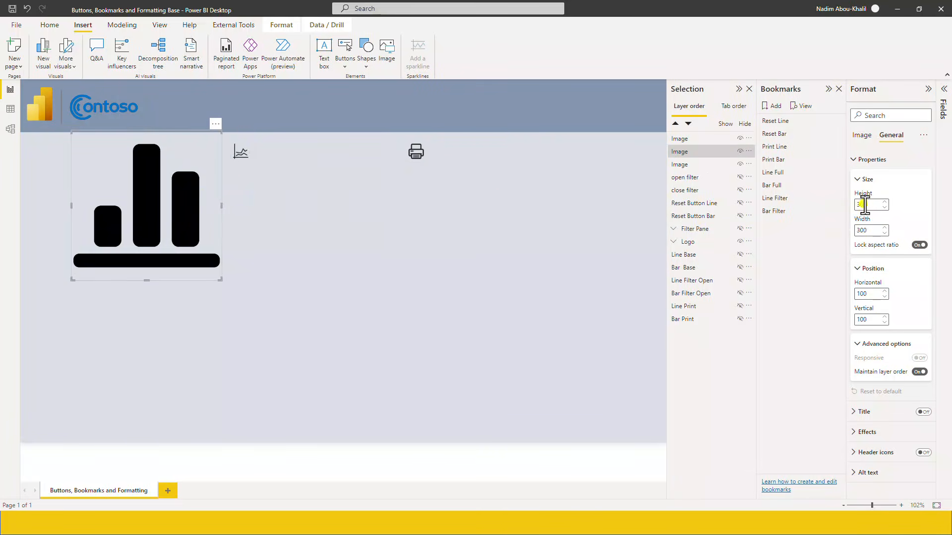
text(47)
key(Return)
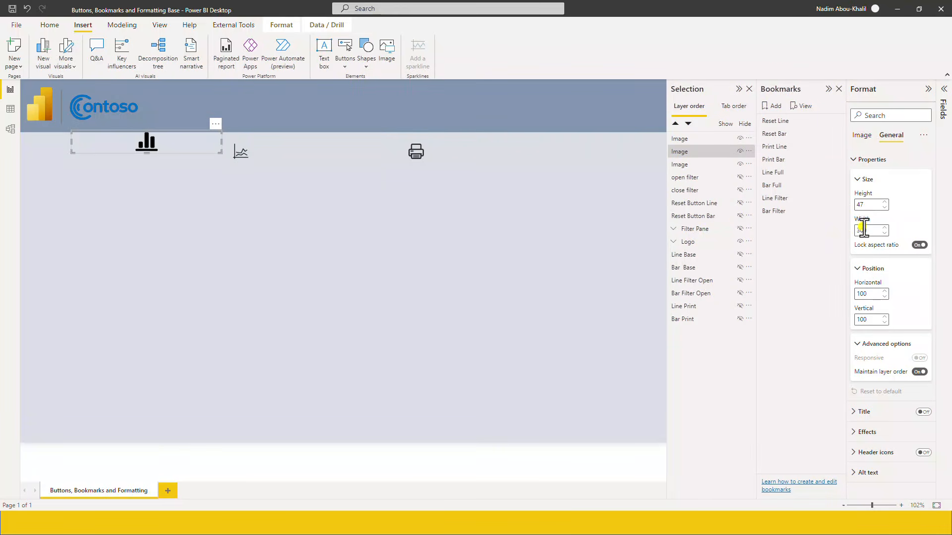
double_click(863, 230)
text(47)
key(Return)
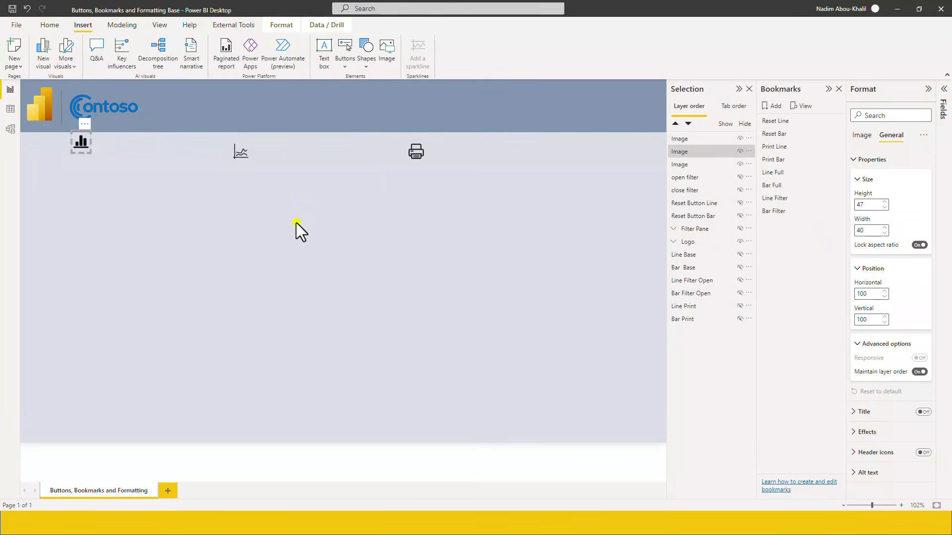
click(331, 203)
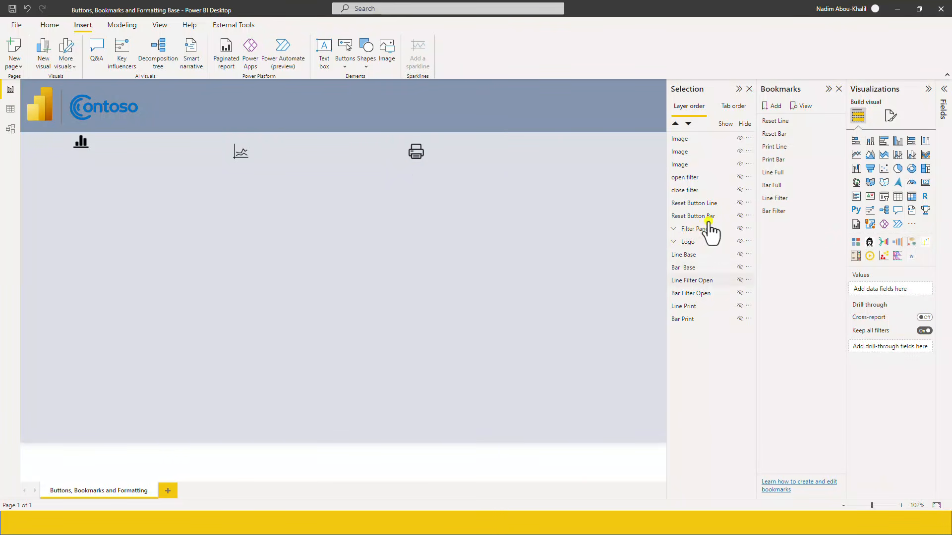
Step: Show Reset Button Line to check its placement and hide it again
click(739, 203)
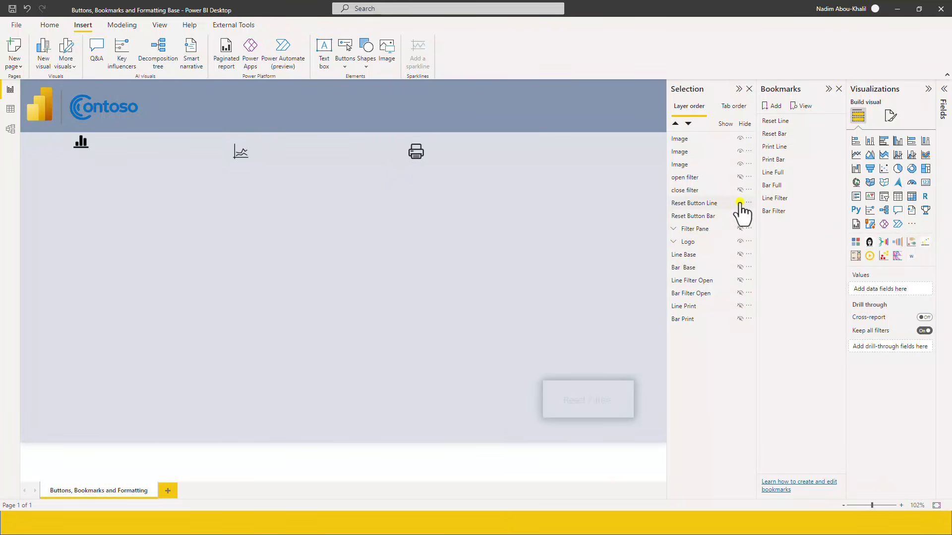
click(739, 203)
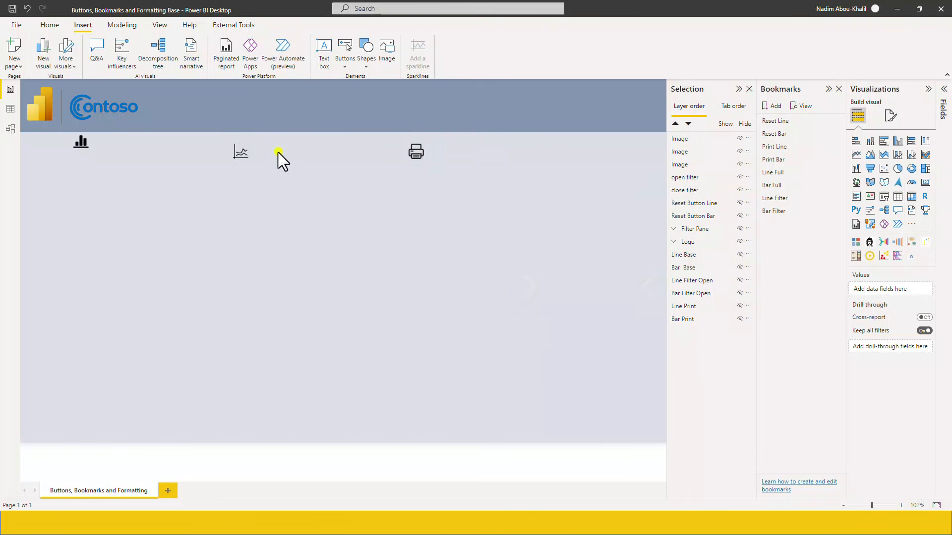
Step: Place the bar and line chart icons side by side below the header, and the printer icon at the header's right end
drag(93, 144, 289, 174)
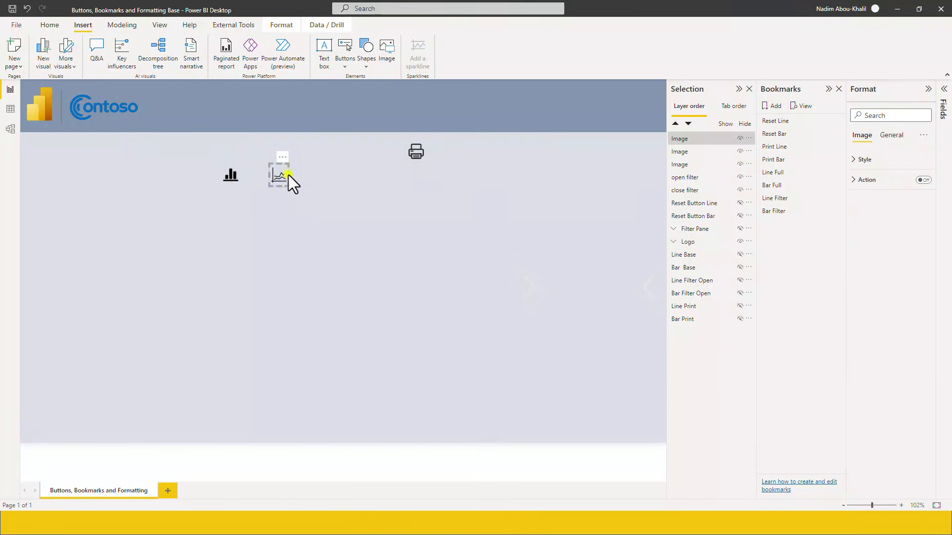
drag(416, 150, 641, 101)
drag(277, 173, 235, 180)
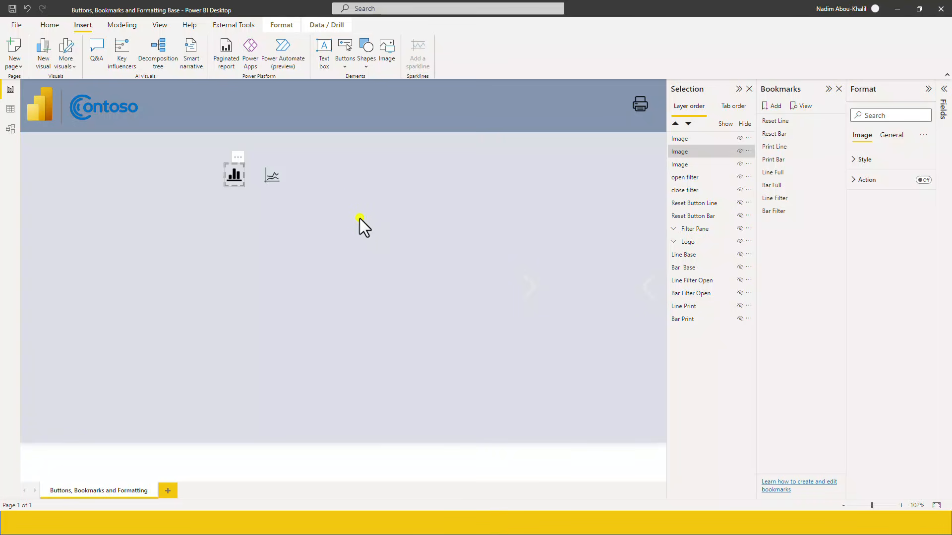
click(327, 177)
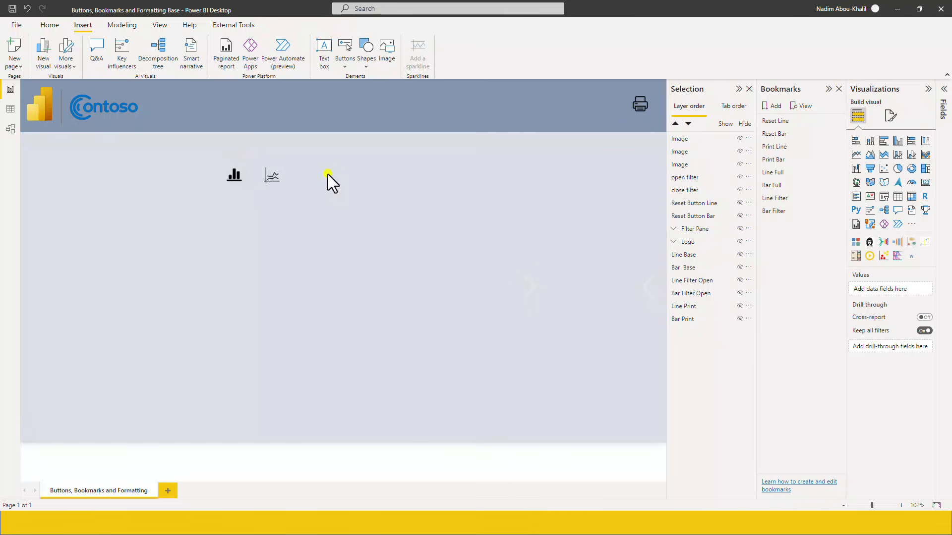
Step: Insert an Information button on the header's lower edge to examine its icon style options, and delete it
click(345, 70)
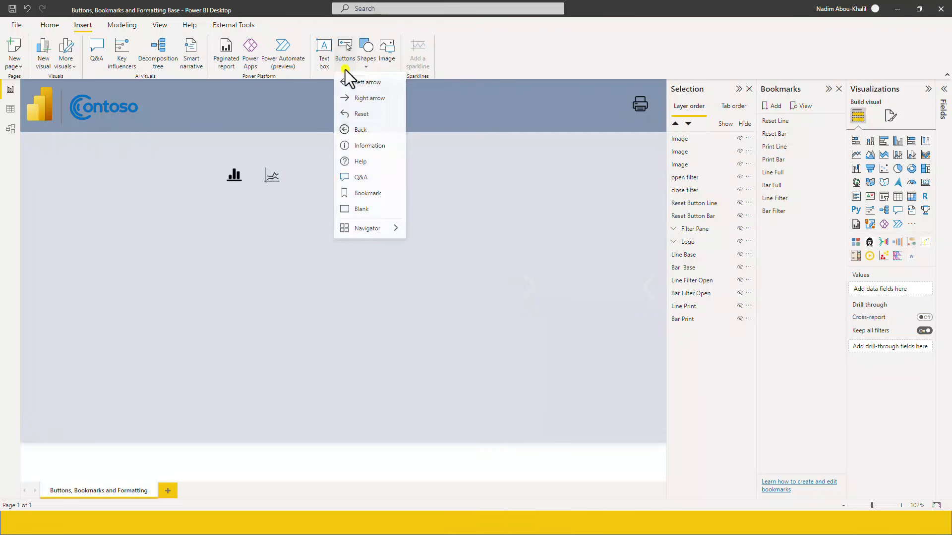
click(373, 147)
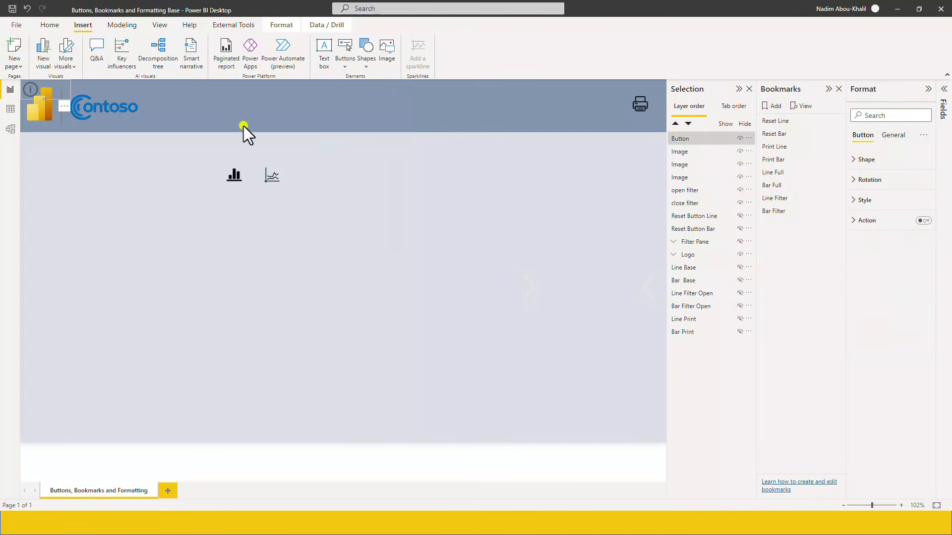
drag(39, 93, 510, 140)
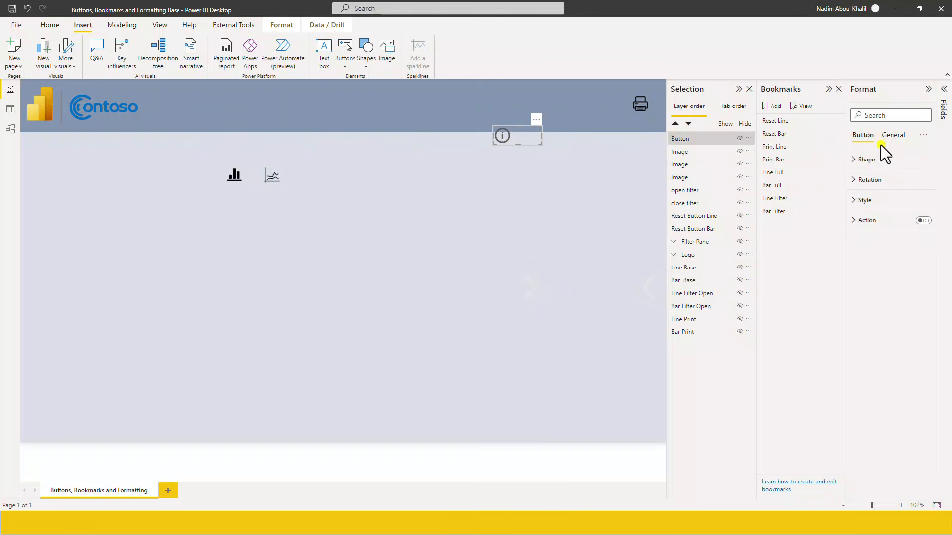
click(863, 201)
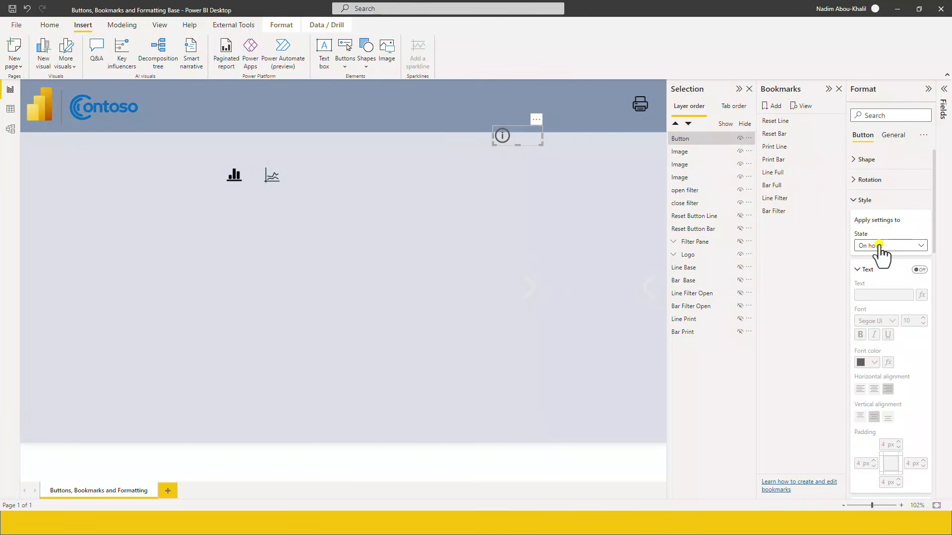
scroll(887, 294, down, 5)
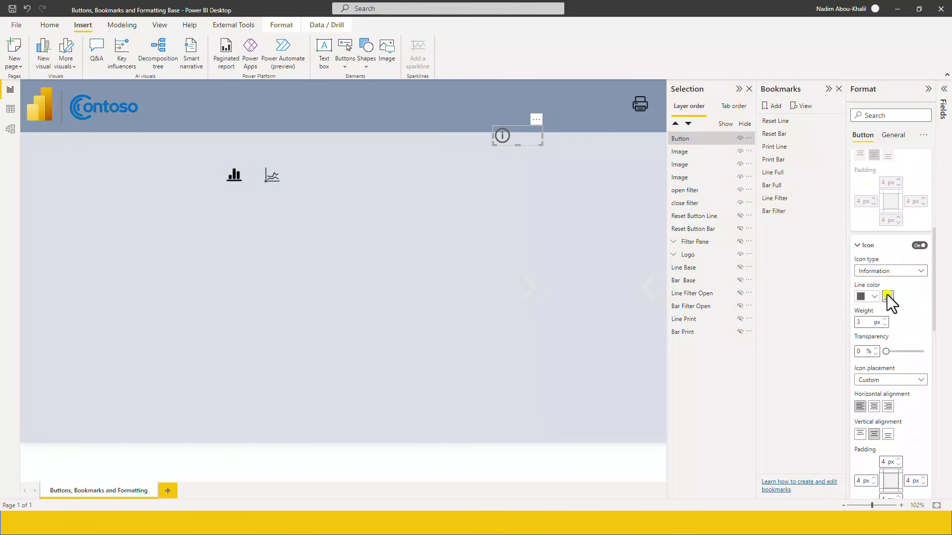
scroll(898, 350, down, 1)
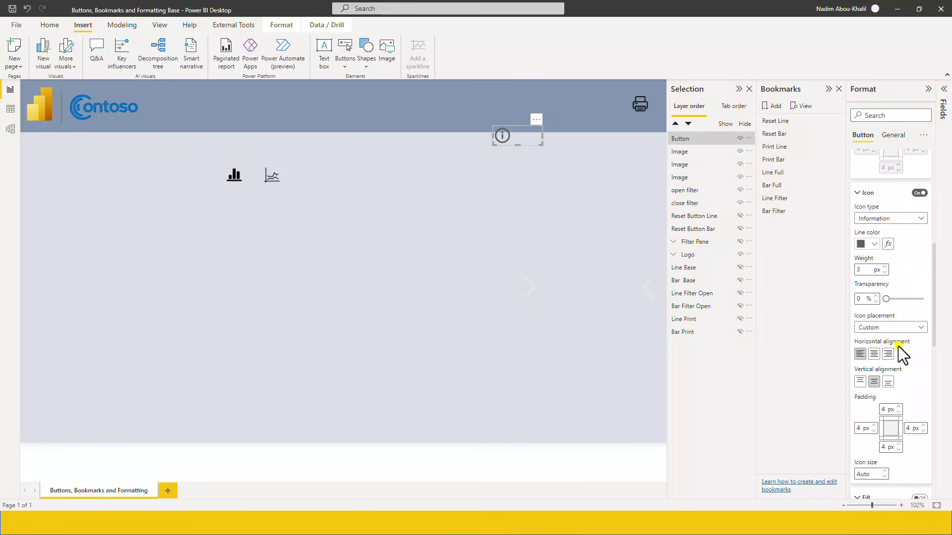
drag(897, 300, 909, 298)
key(Delete)
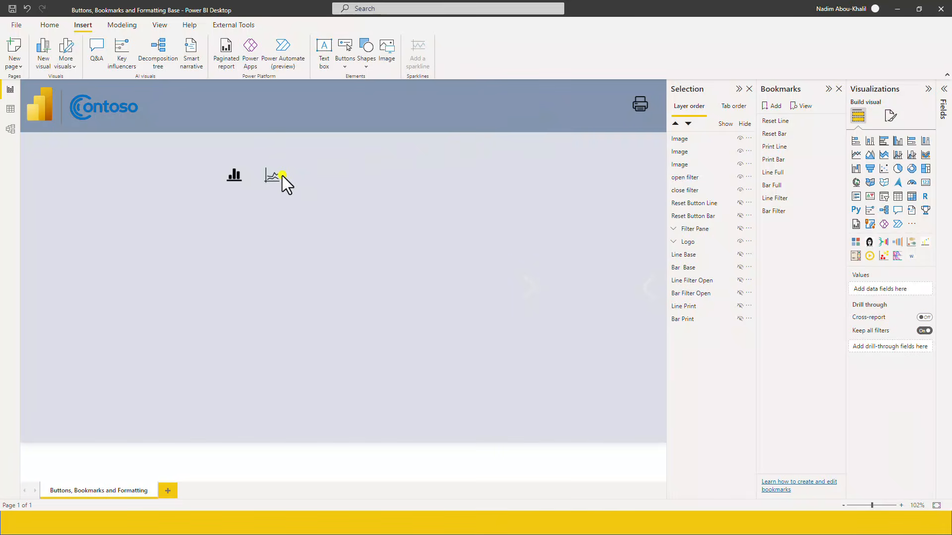
Step: Examine the style options available for the line chart icon image
click(272, 174)
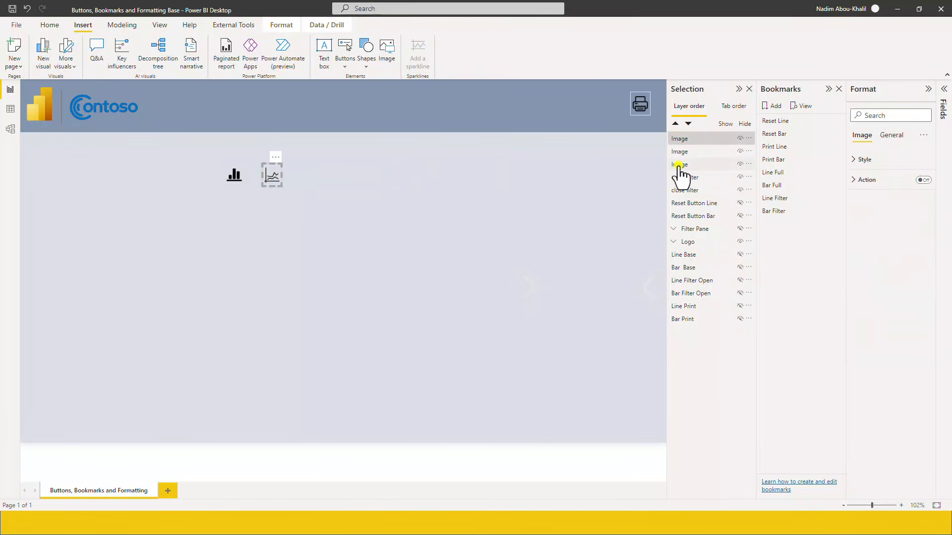
click(868, 160)
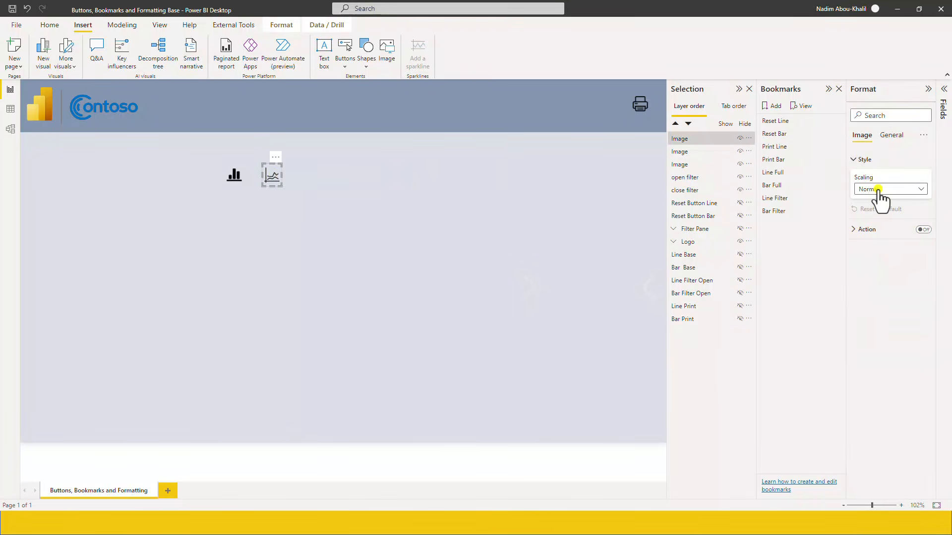
click(856, 159)
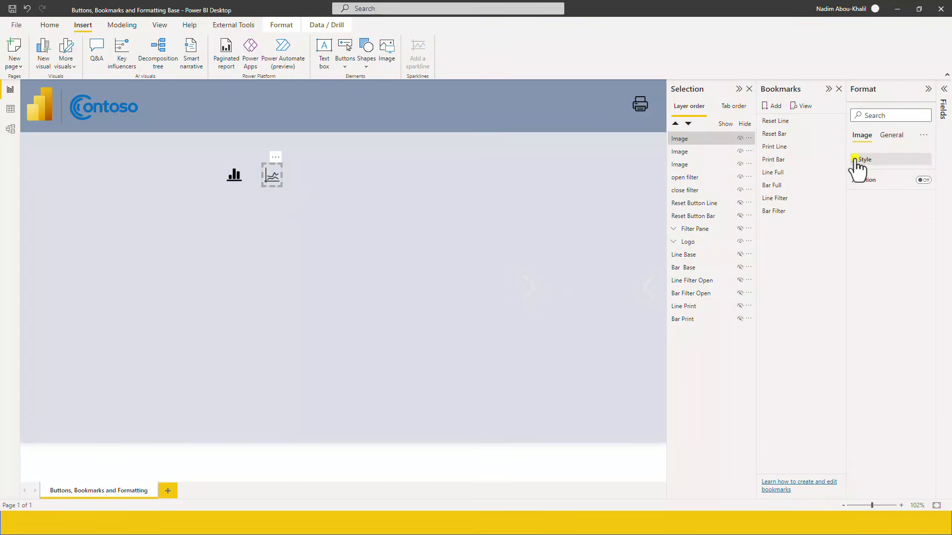
Step: Insert a blank button and move it onto the empty canvas area to the right of the chart icons
click(330, 180)
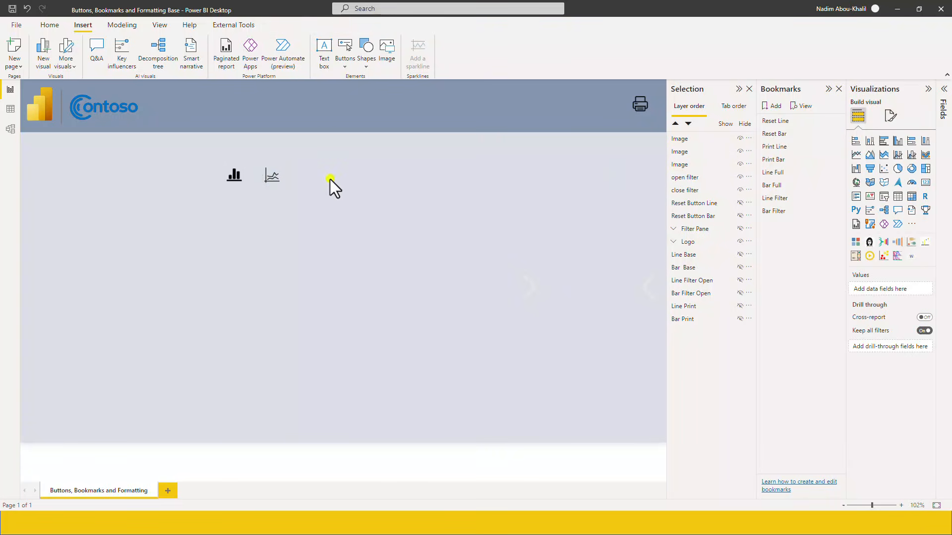
click(346, 64)
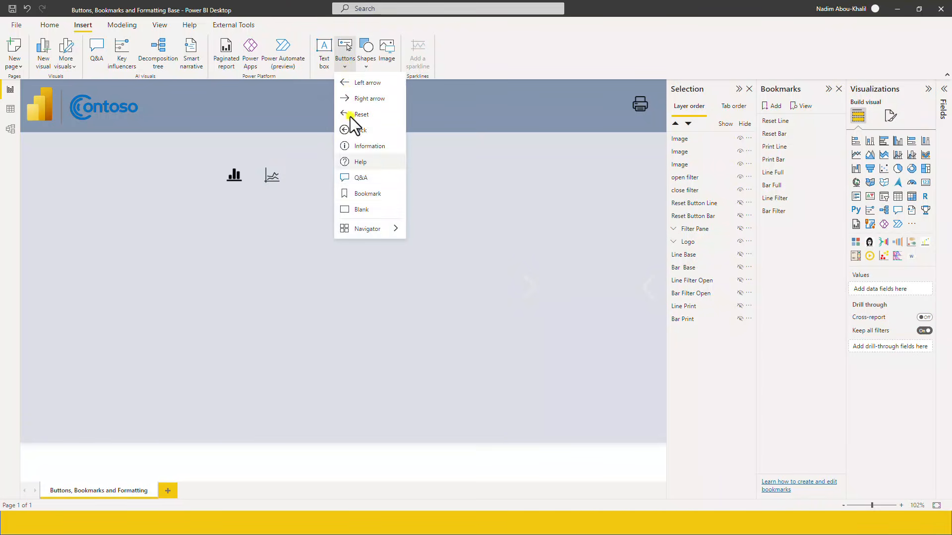
click(357, 210)
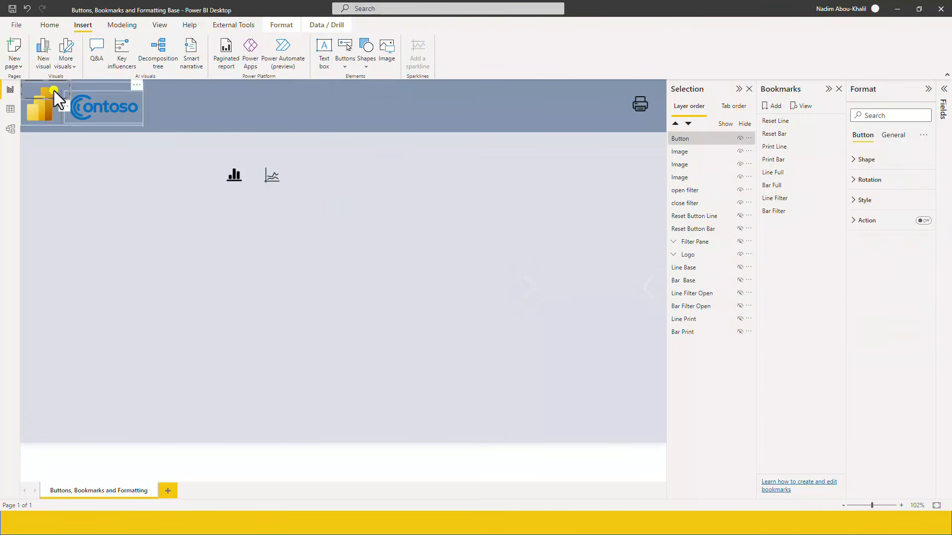
drag(54, 91, 469, 175)
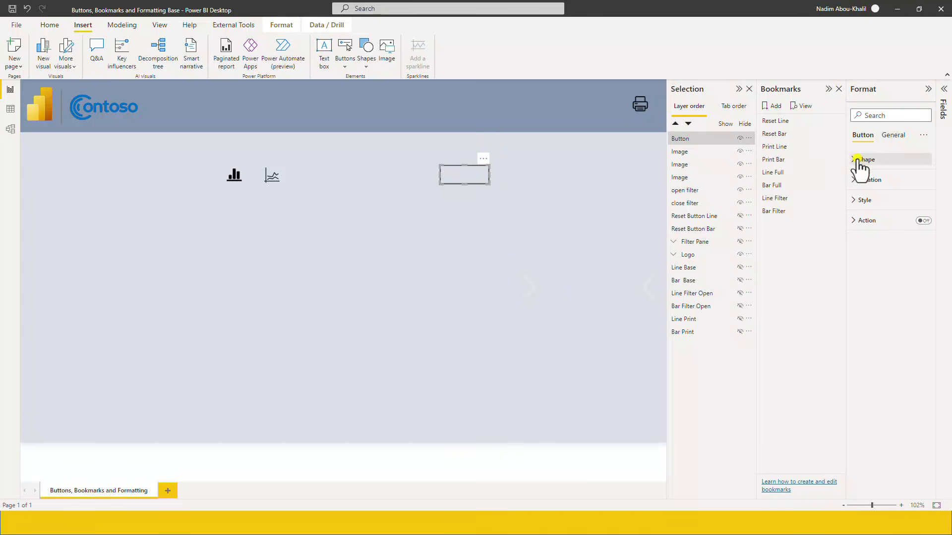
Step: Set the blank button's height to 47 and width to 40, and place it over the printer icon in the header
click(887, 137)
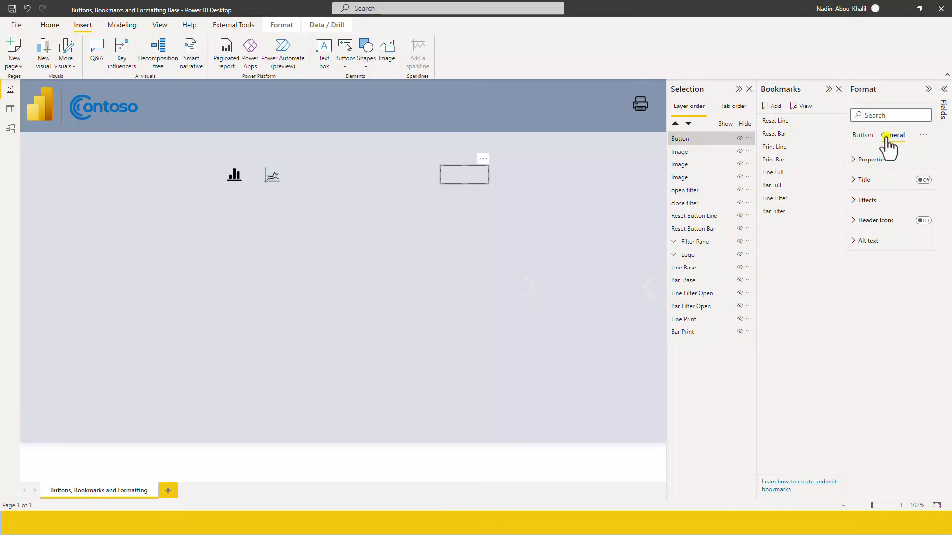
click(868, 159)
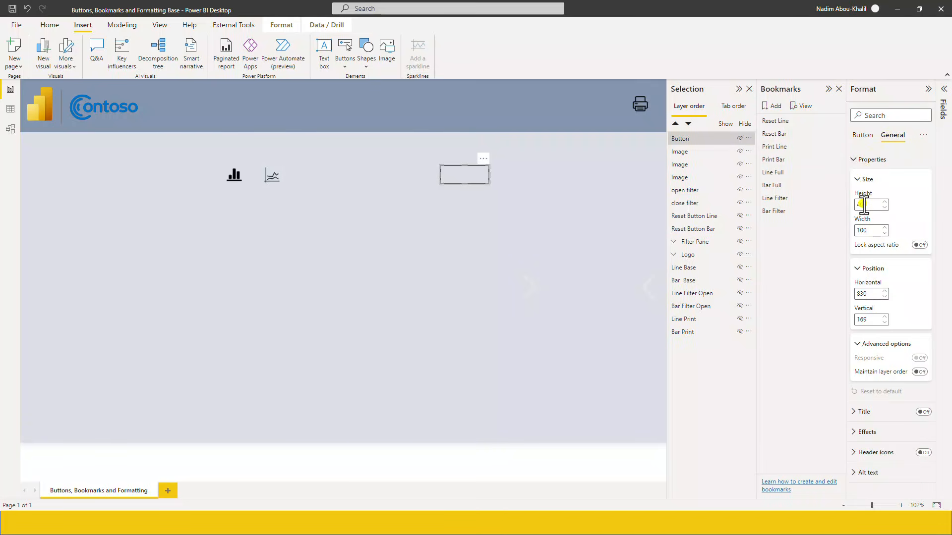
text(47)
click(864, 231)
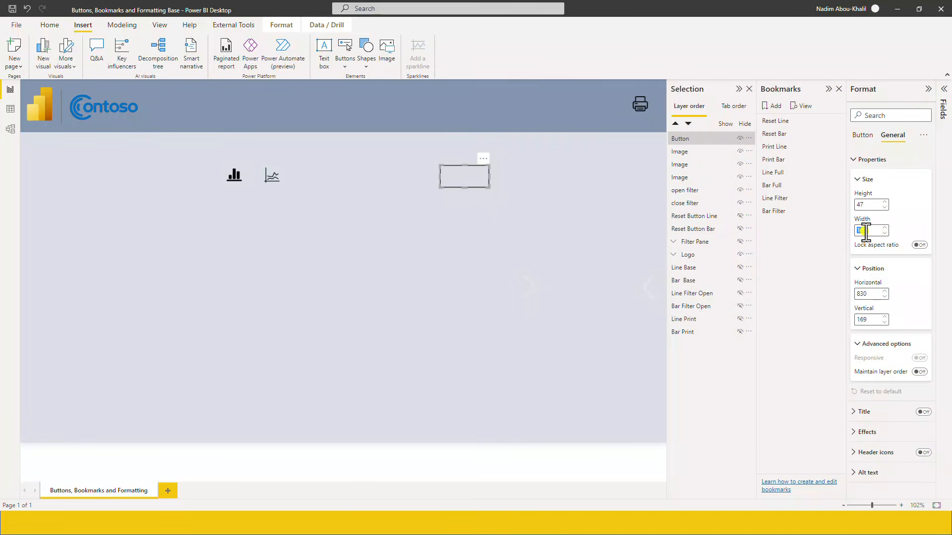
text(40)
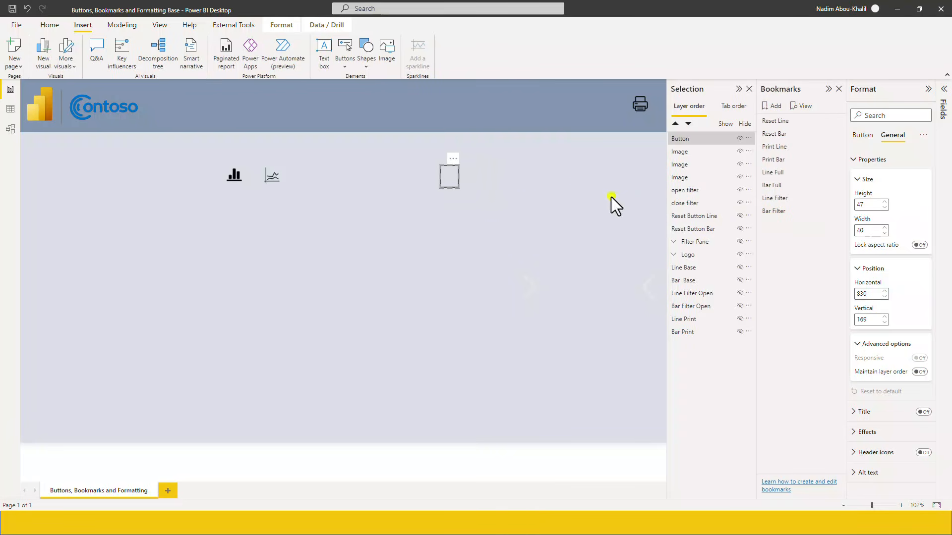
drag(451, 174, 641, 102)
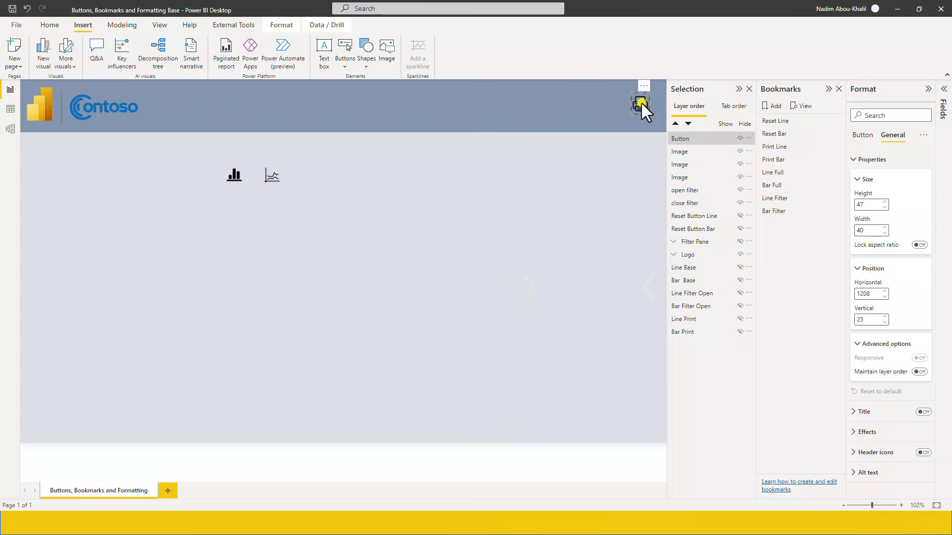
Step: Rename the new button's layer as Print button
double_click(690, 139)
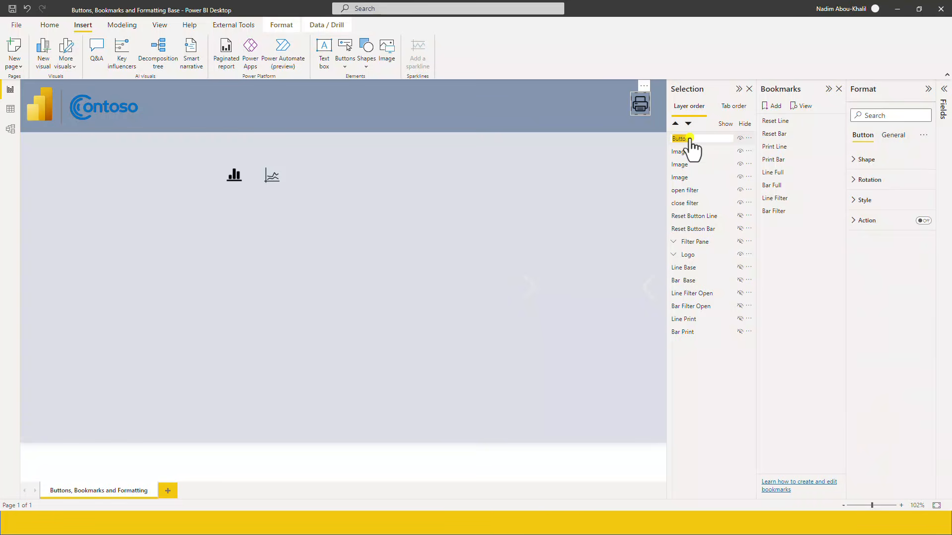
text(Print)
text( Butto)
key(BackSpace)
key(BackSpace)
key(BackSpace)
key(BackSpace)
key(BackSpace)
key(BackSpace)
key(BackSpace)
key(BackSpace)
key(BackSpace)
key(BackSpace)
text(Print Button)
key(Return)
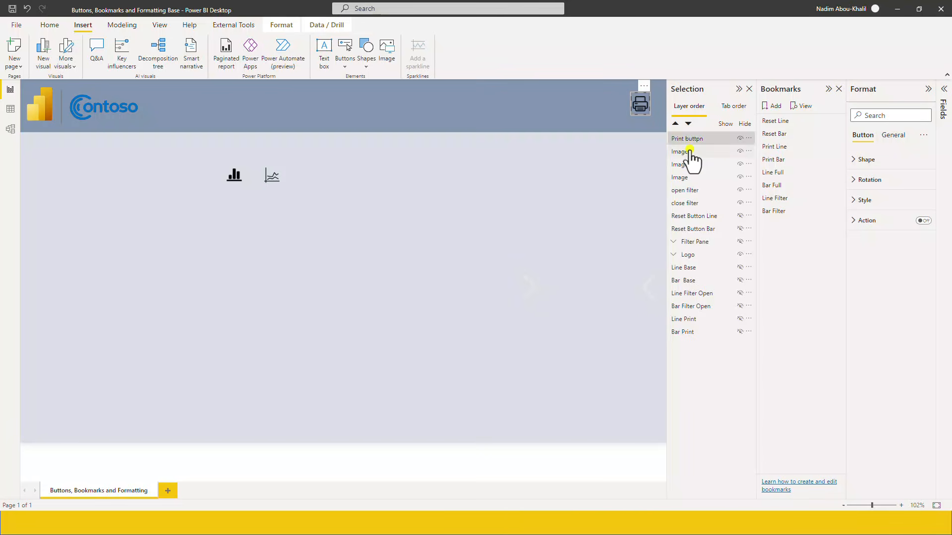
Step: Find the layer of the printer icon image and rename it as print
click(689, 151)
click(692, 164)
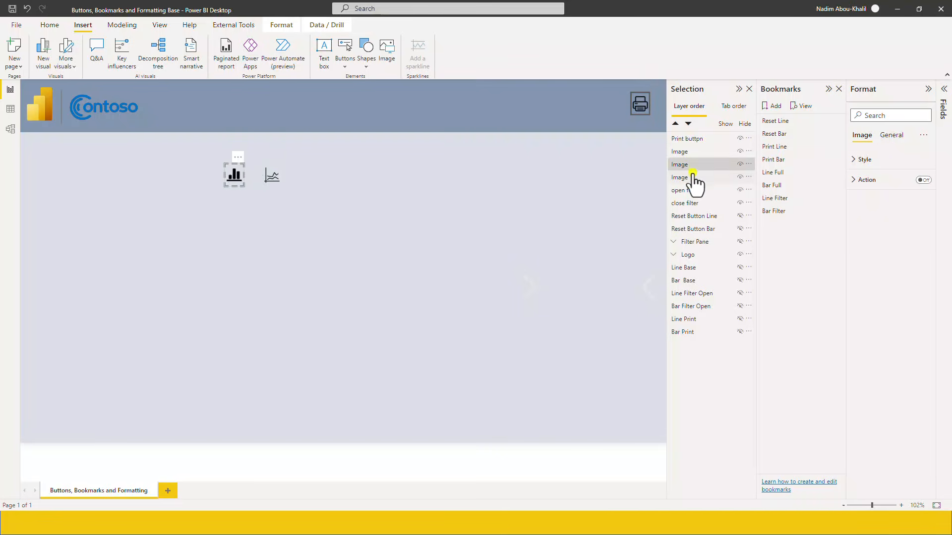
click(693, 177)
click(694, 177)
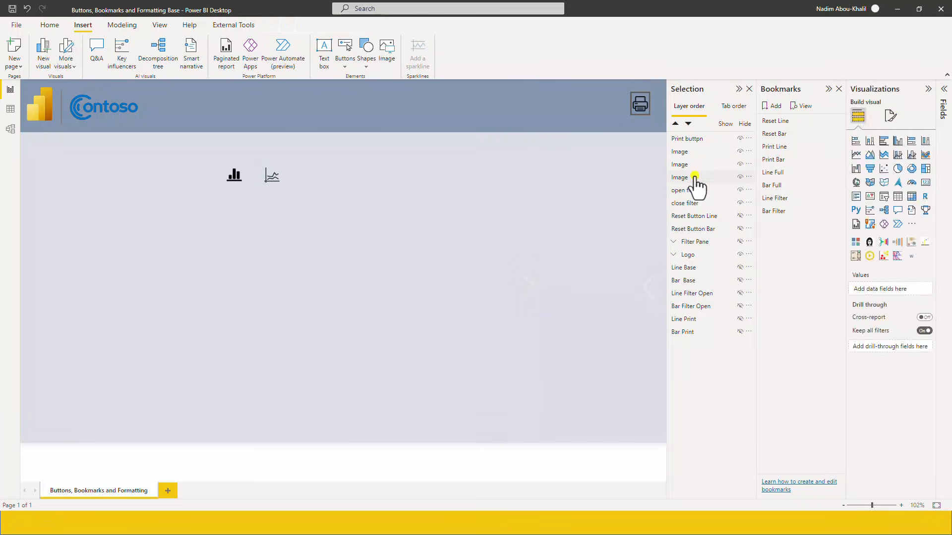
double_click(694, 177)
text(print)
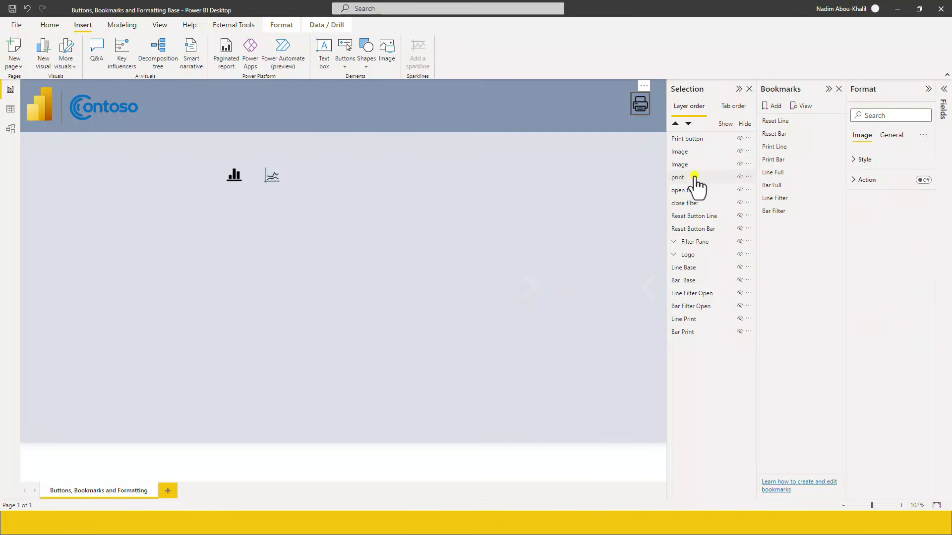
key(Return)
Step: Rename the layer of the line chart icon as line
click(686, 154)
click(686, 154)
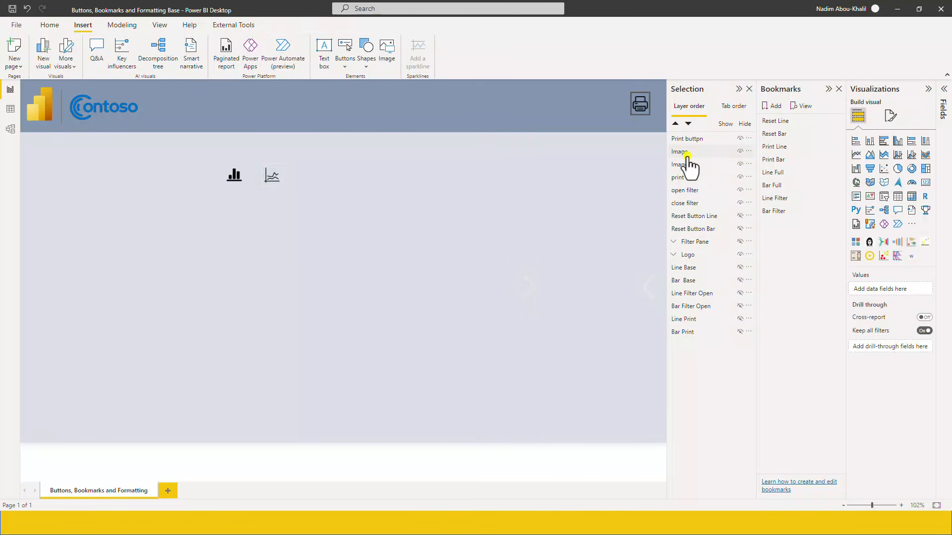
click(686, 154)
click(687, 152)
double_click(688, 152)
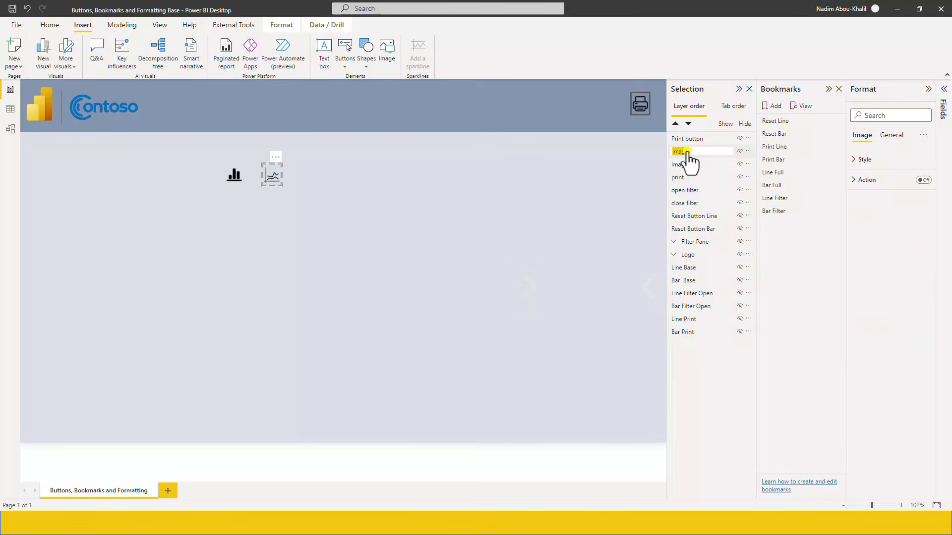
text(line)
key(Return)
Step: Rename the layer of the bar chart icon as bar image
click(678, 165)
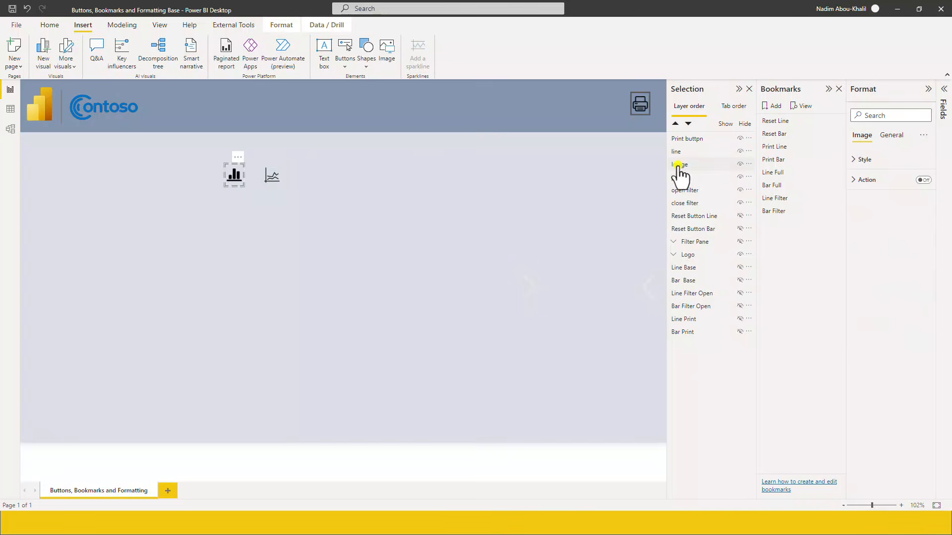
double_click(678, 165)
text(b)
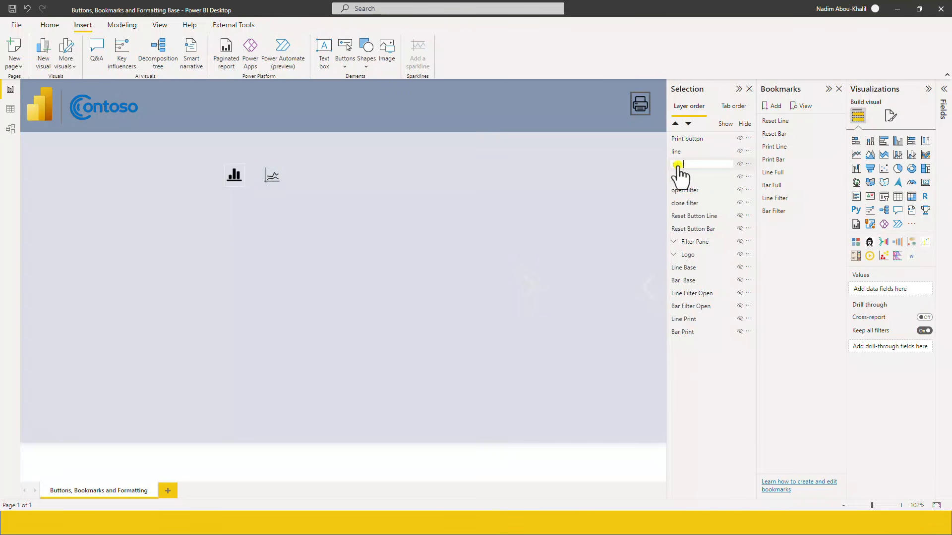
text(ar image)
key(Return)
Step: Extend the line and print layer names to line image and print image
double_click(692, 151)
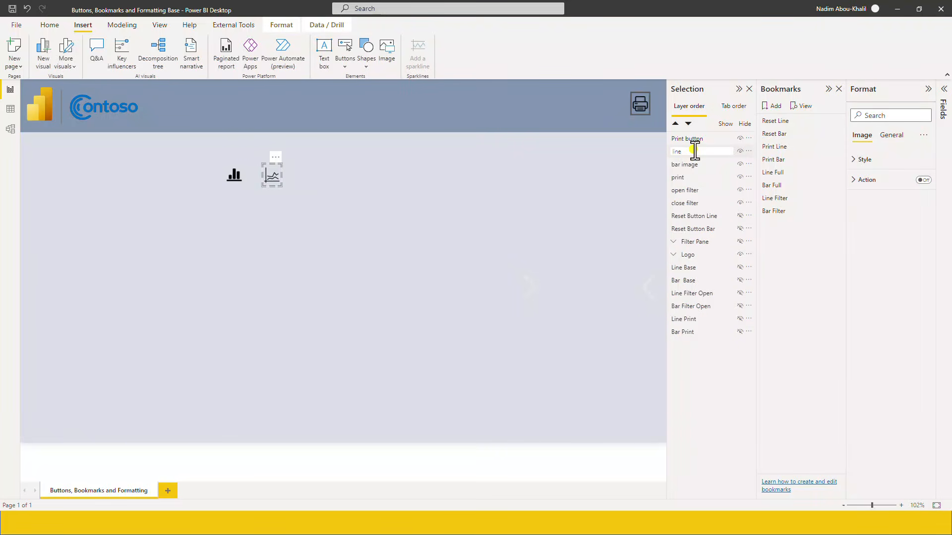
text(image)
key(Return)
click(690, 178)
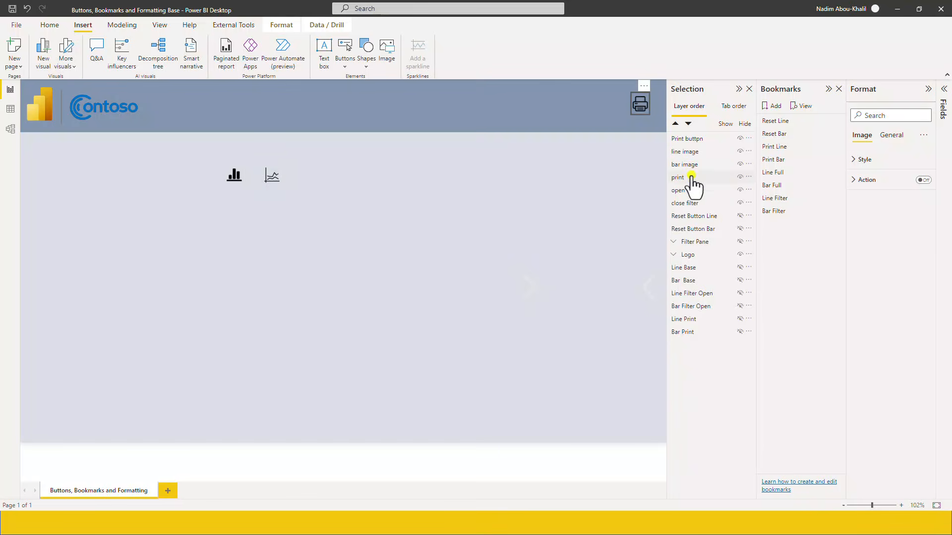
double_click(694, 178)
text(image)
key(Return)
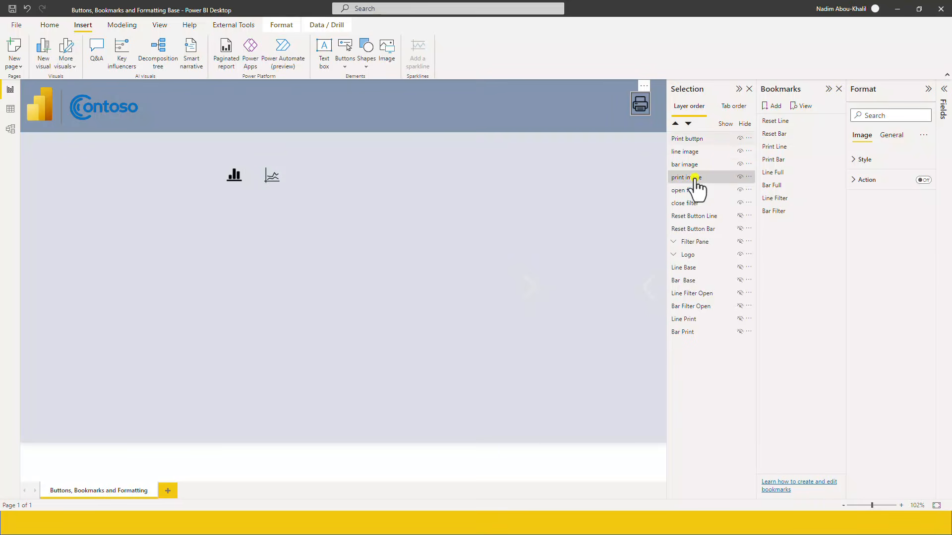
Step: Correct the spelling of the Print button layer name and move that layer directly above print image in the layer order
double_click(700, 139)
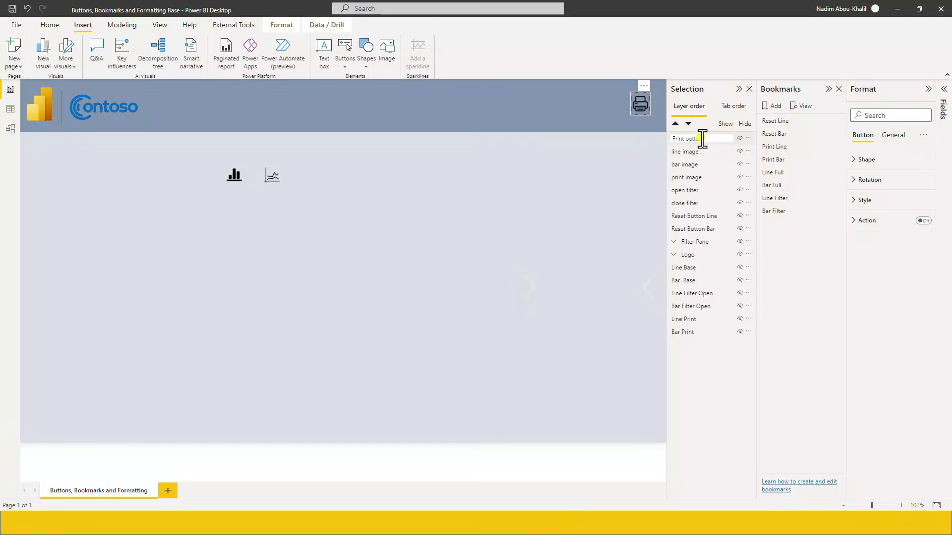
key(Return)
mouse_move(692, 140)
mouse_down()
mouse_move(701, 181)
mouse_move(709, 170)
mouse_move(695, 159)
mouse_up()
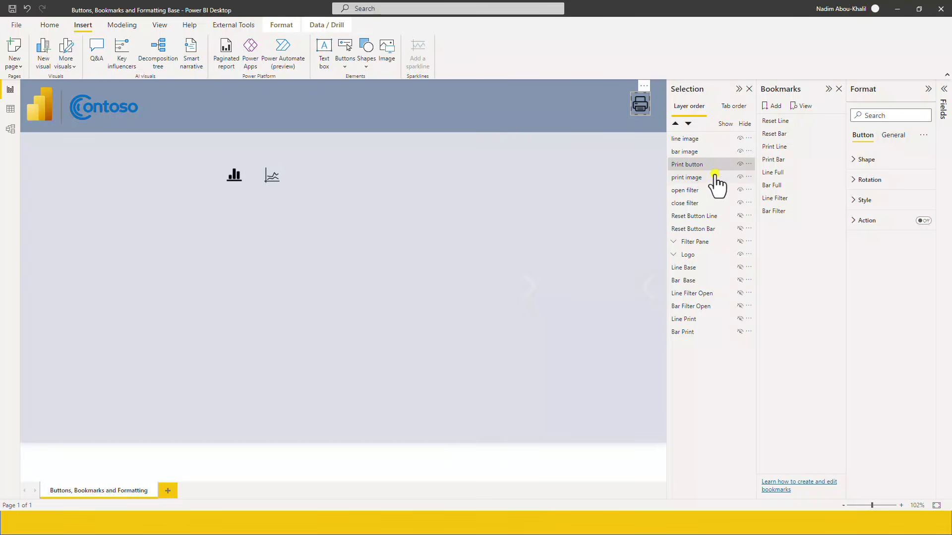
Step: Group the Print button and print image layers and name the group Print unselected
click(706, 180)
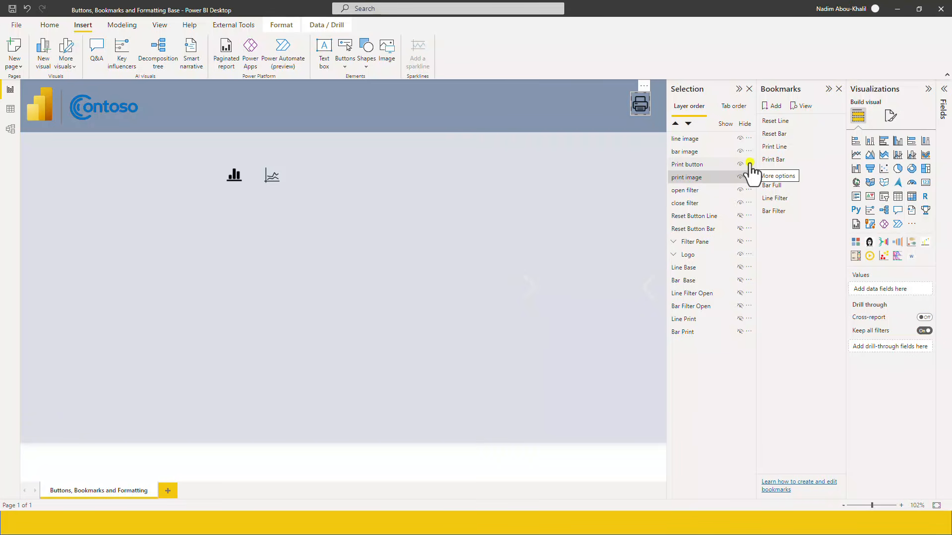
ctrl+click(750, 165)
right_click(749, 166)
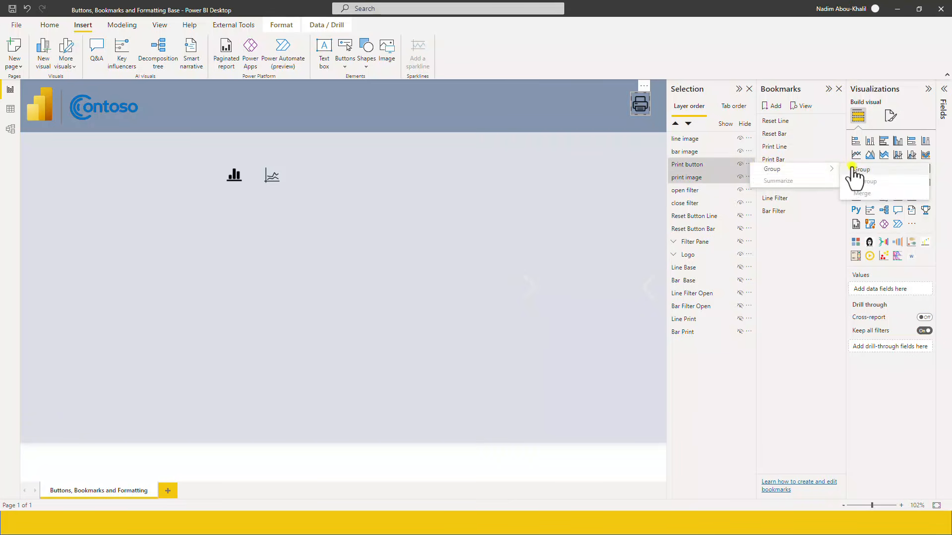
click(854, 170)
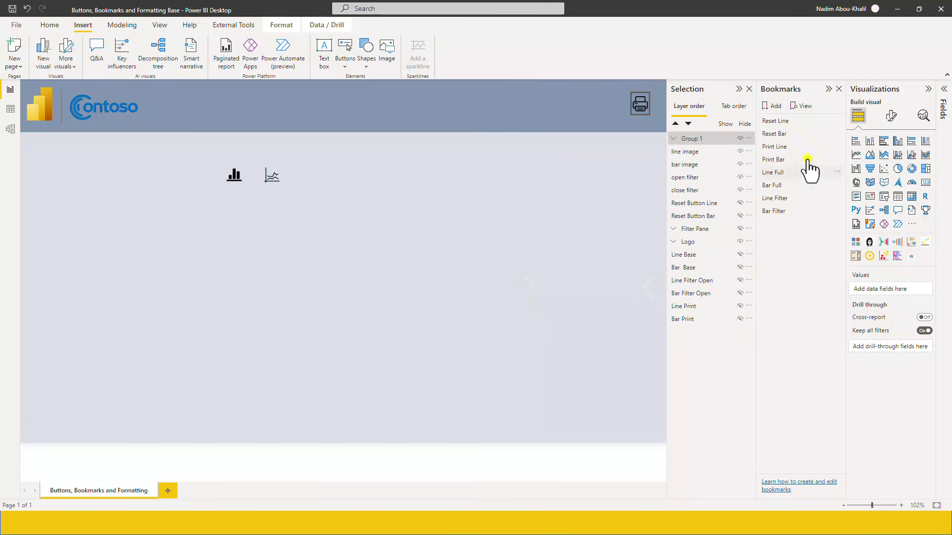
double_click(696, 139)
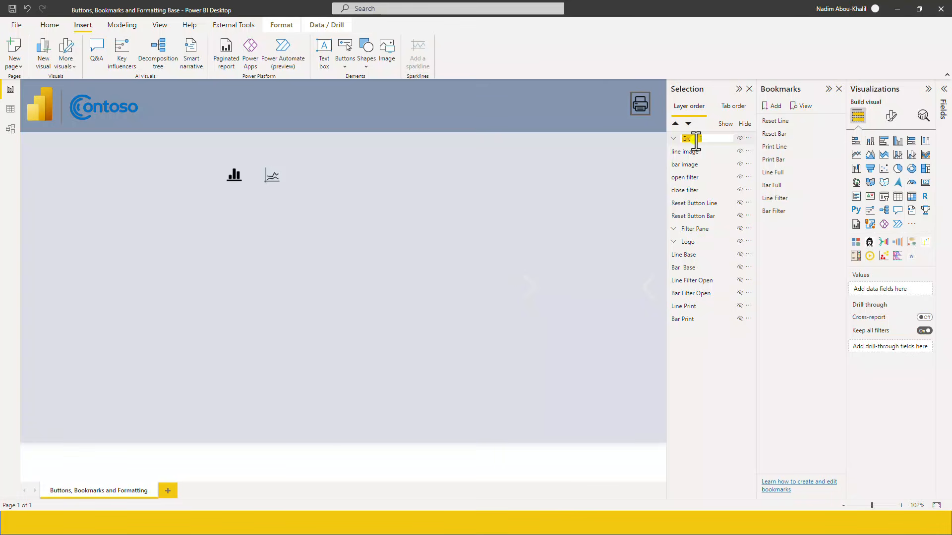
text(Print Unselected)
key(Return)
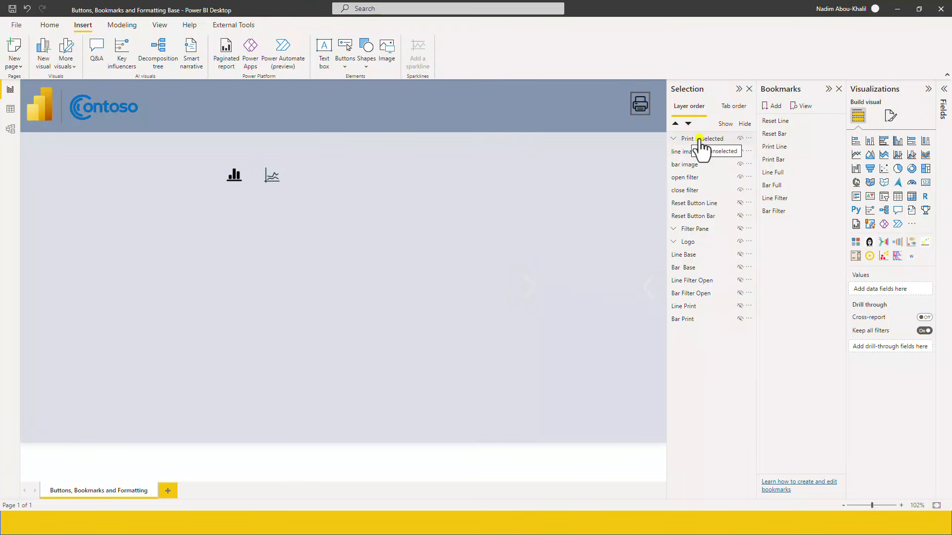
Step: Select Print button inside the Print unselected group and set its style settings to apply to the Default state
click(639, 104)
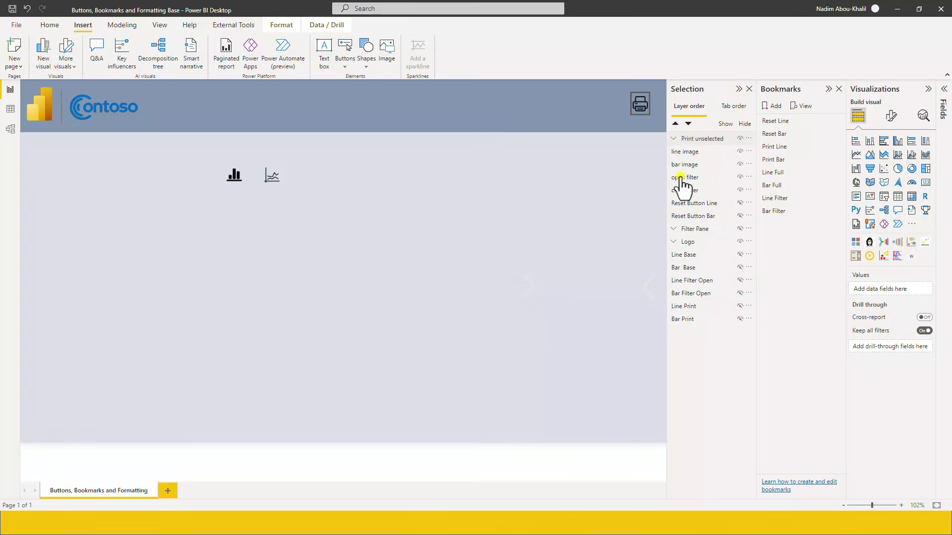
click(673, 138)
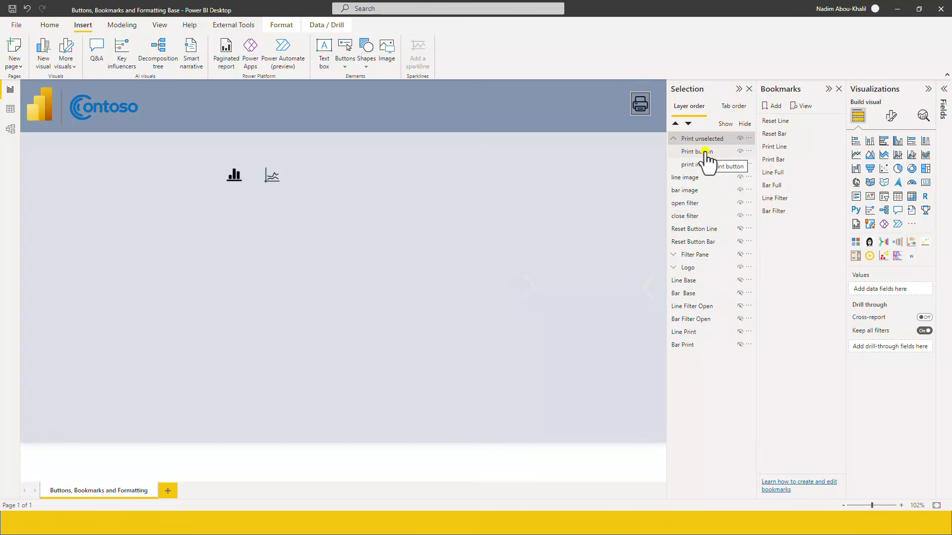
click(705, 153)
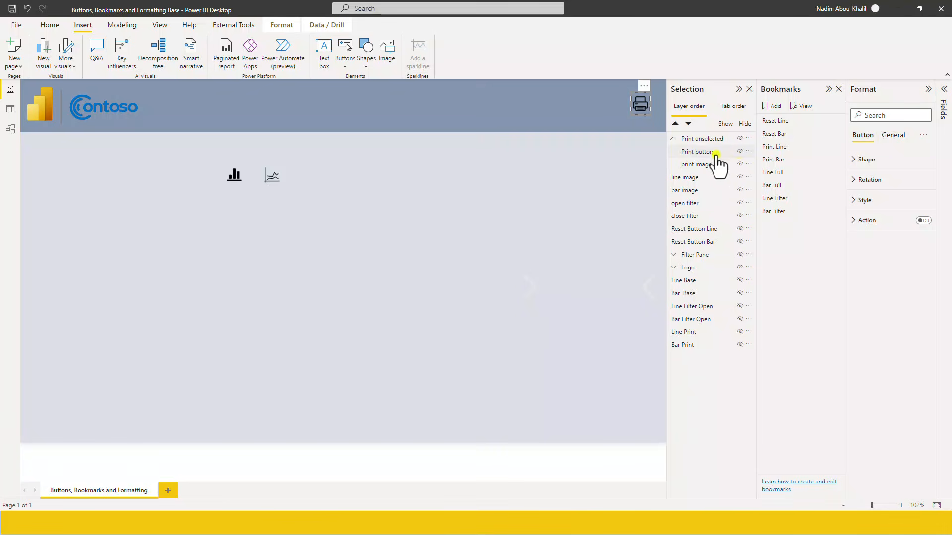
click(857, 200)
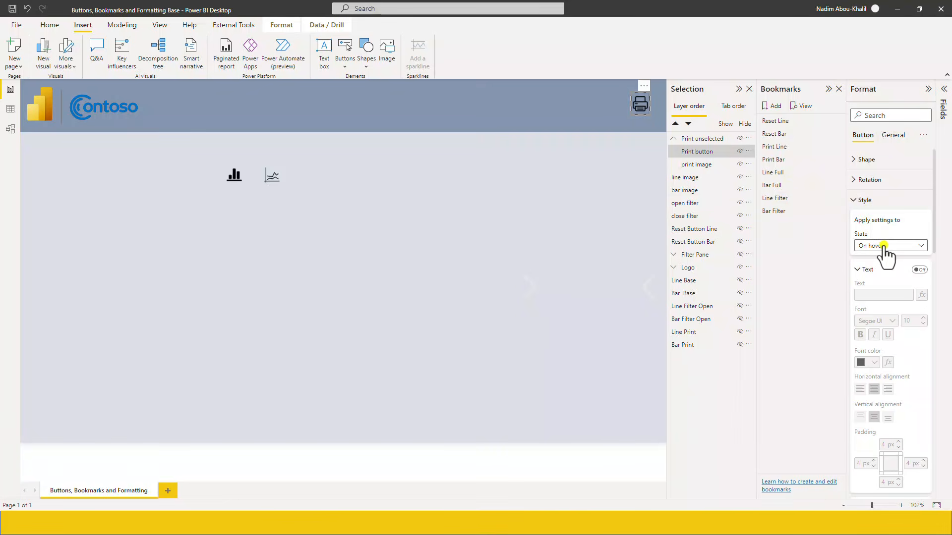
click(883, 245)
click(879, 257)
click(875, 270)
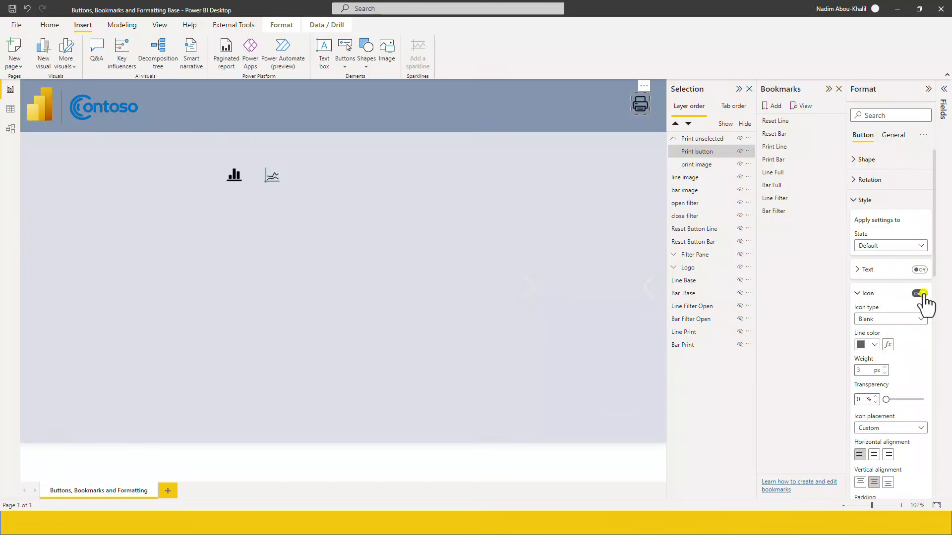
Step: Turn off the icon and the border in the Print button's Default state style
click(920, 293)
click(858, 294)
click(860, 317)
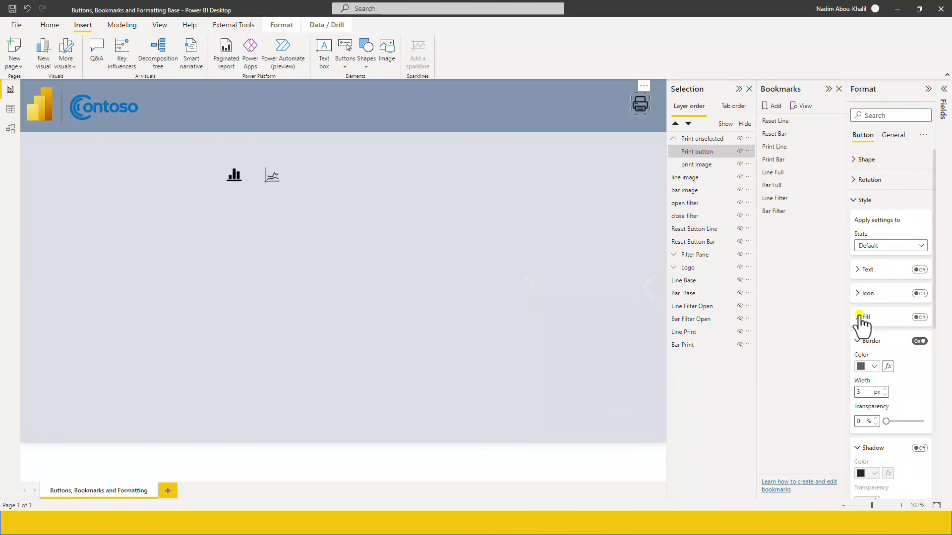
click(920, 341)
click(865, 341)
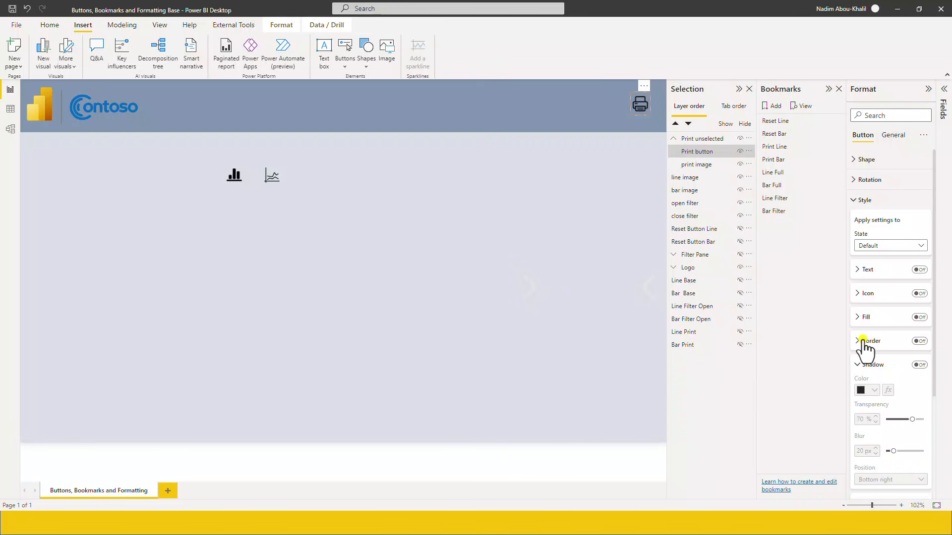
Step: Leave the fill off in the Print button's Default state and switch its style settings to the On hover state
click(920, 318)
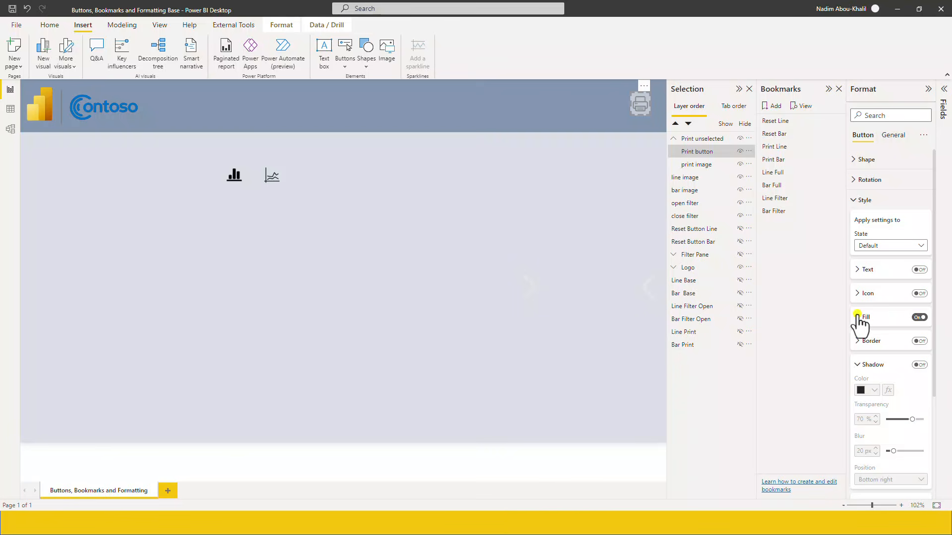
click(919, 318)
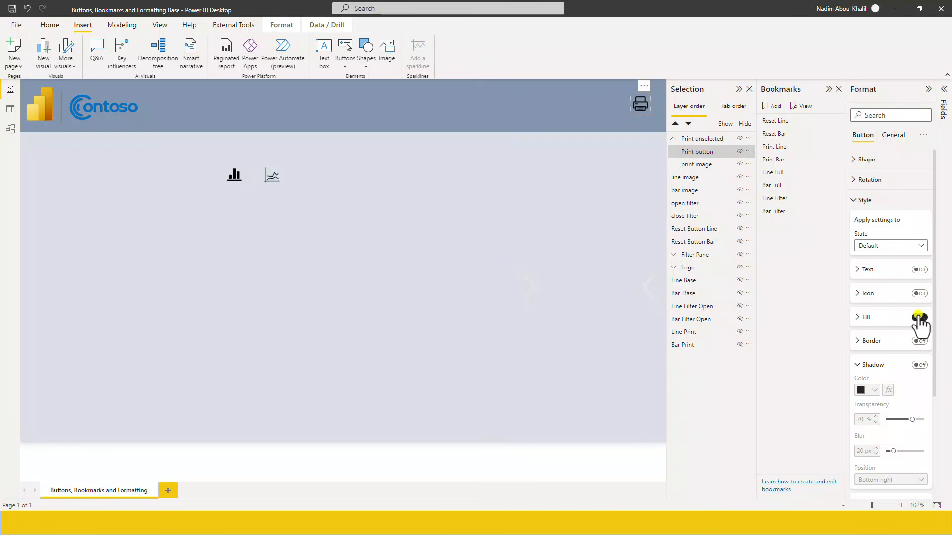
click(877, 246)
click(875, 269)
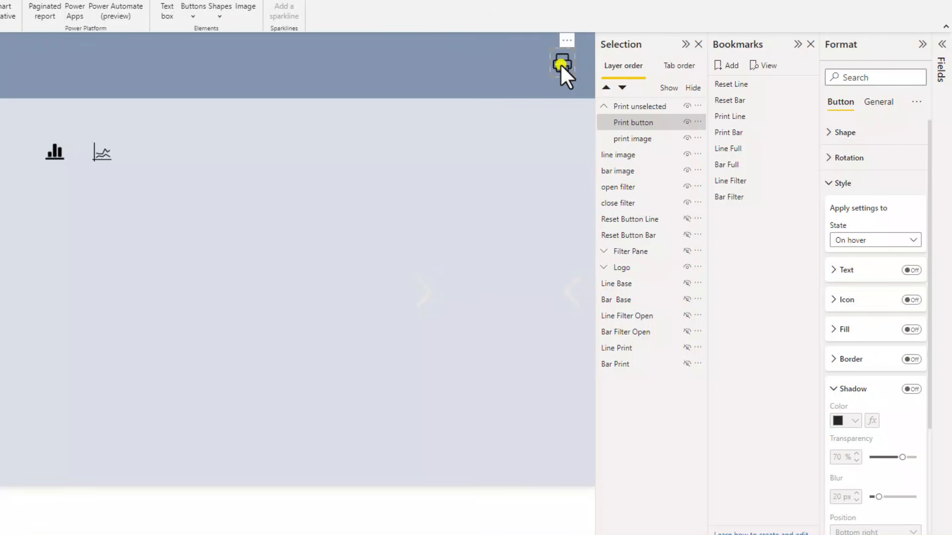
Step: Collapse the shadow and glow settings and turn on the fill for the Print button's On hover state
scroll(856, 285, down, 4)
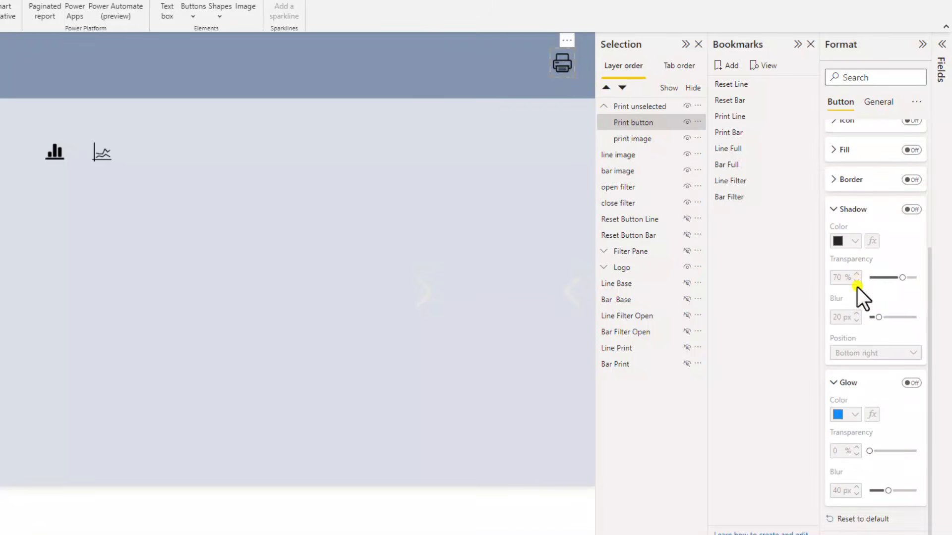
click(843, 210)
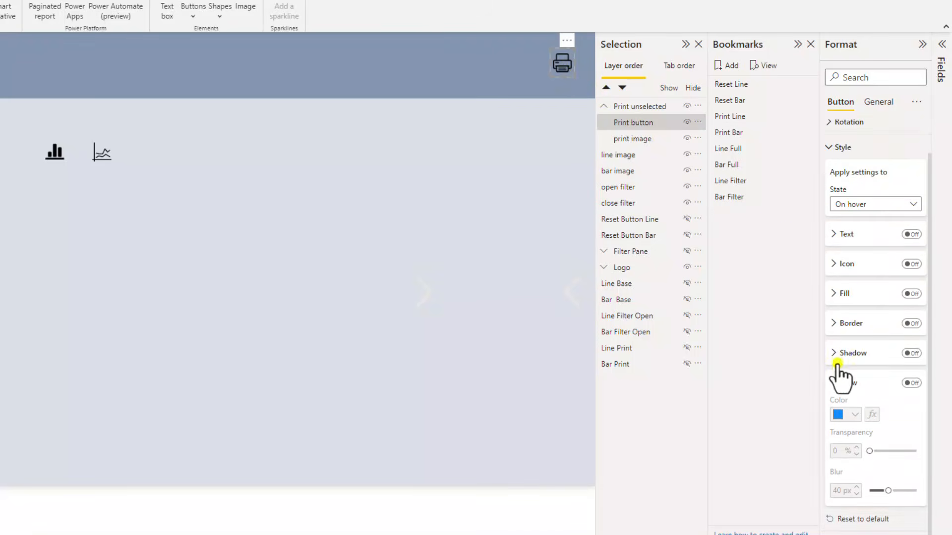
click(836, 383)
click(837, 331)
scroll(848, 317, down, 1)
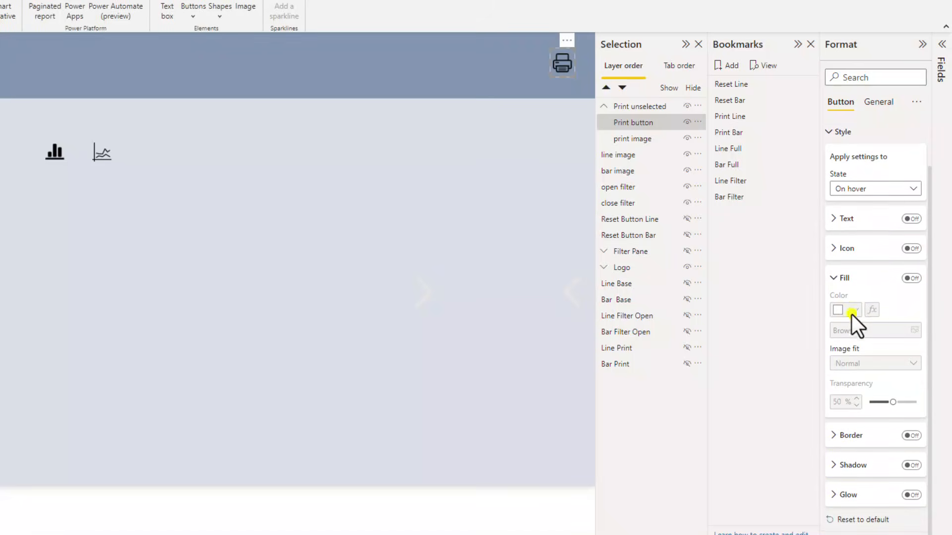
click(905, 277)
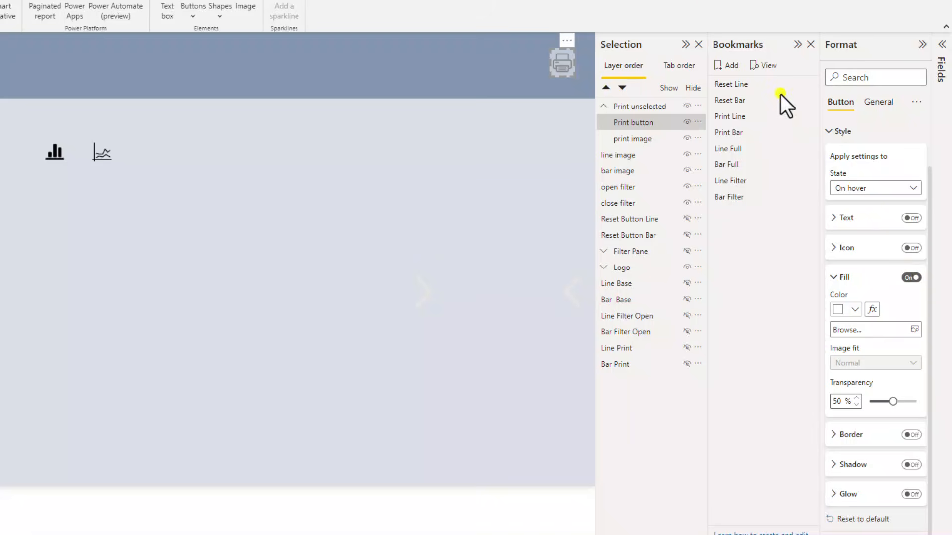
Step: Set the Print button's On hover fill to the custom colour #8497B0
click(850, 310)
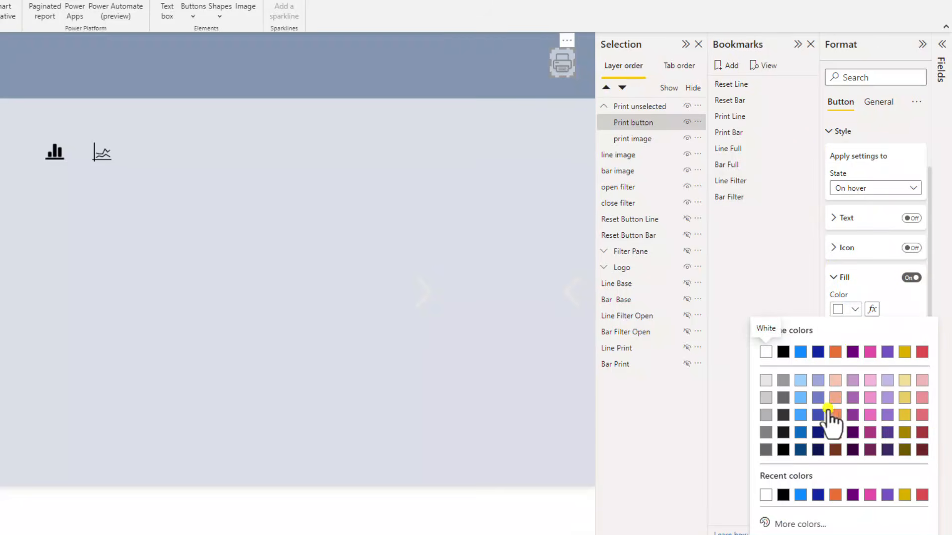
click(802, 523)
text(#8497B0)
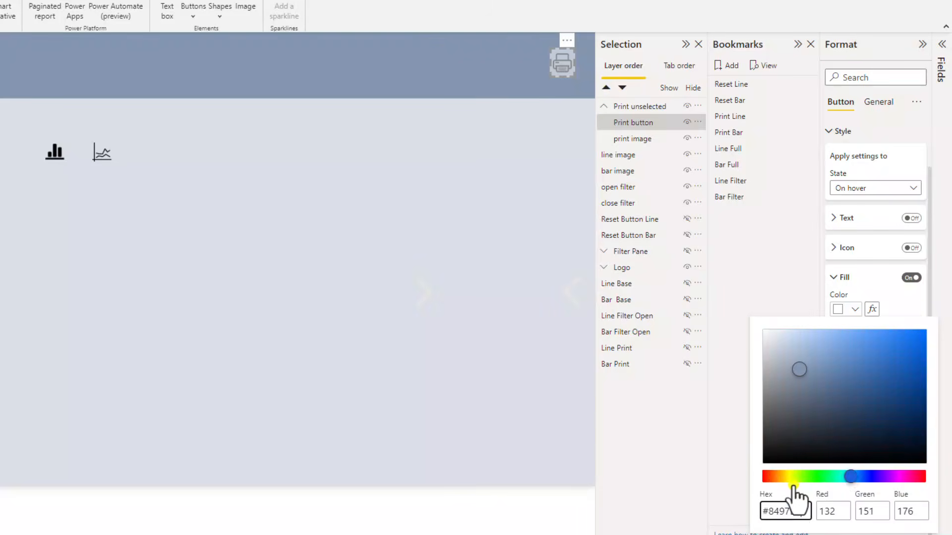
click(724, 425)
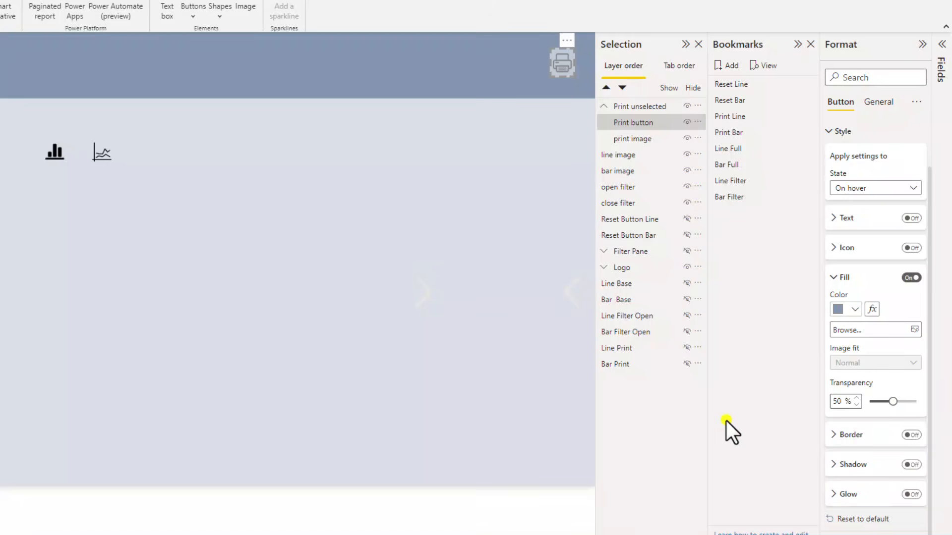
Step: Set the fill transparency of the Print button's Default state to 100%
scroll(861, 197, up, 1)
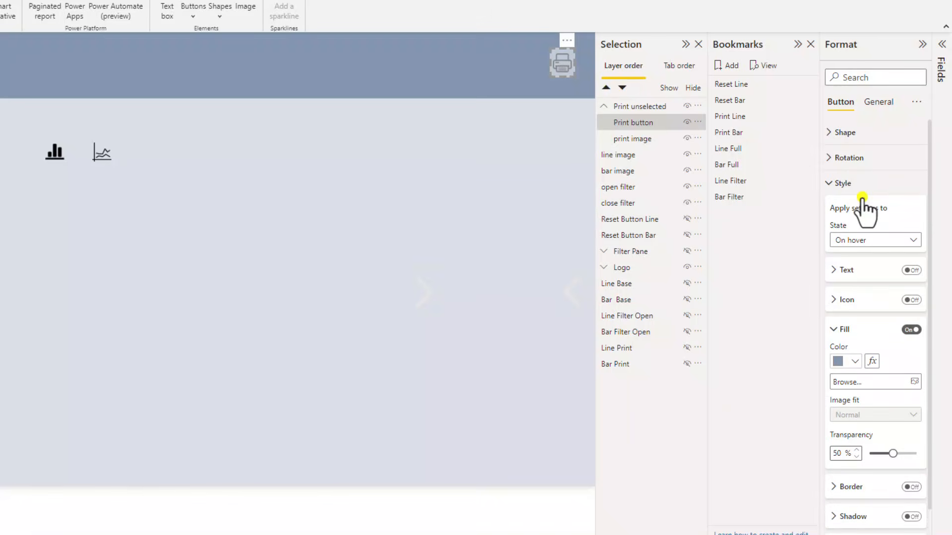
click(875, 239)
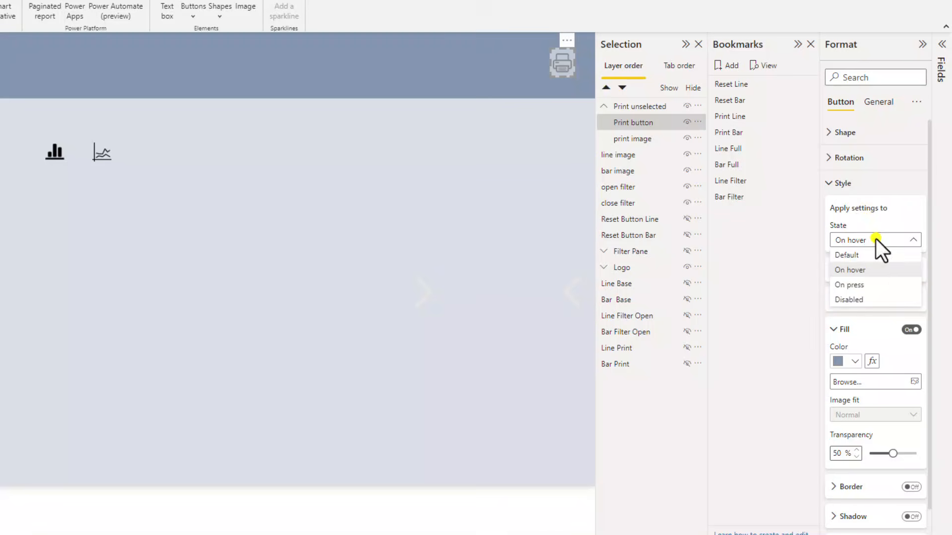
click(875, 254)
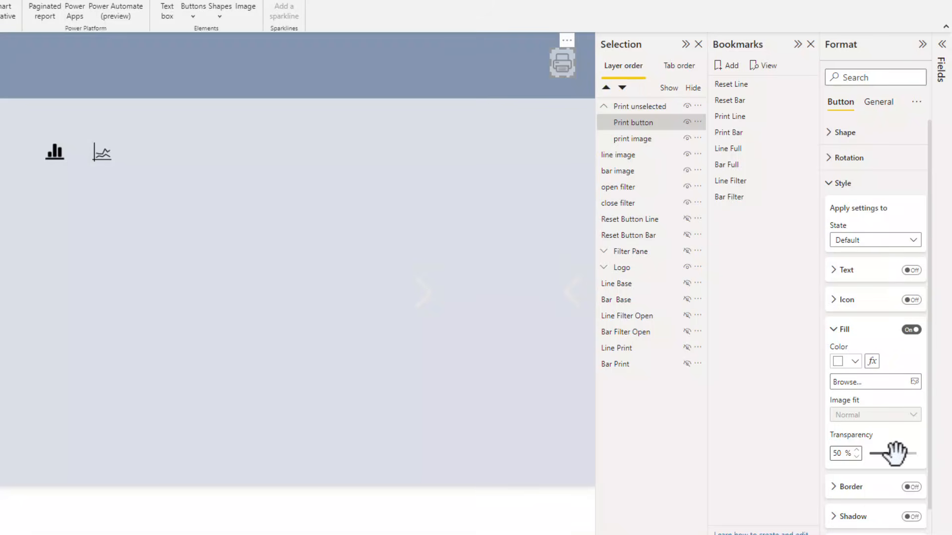
drag(894, 453, 927, 459)
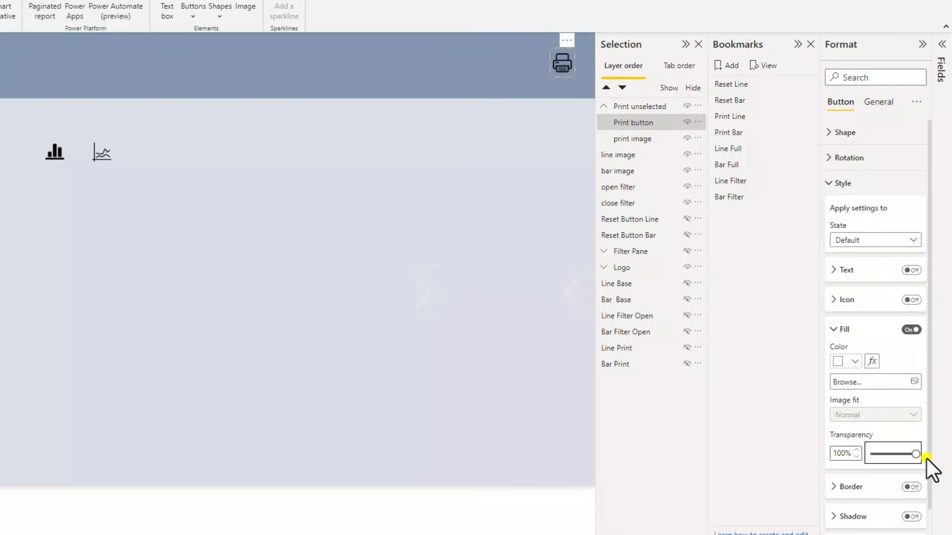
Step: Return to the Print button's On hover state and set its fill transparency to 50%
click(864, 241)
click(865, 270)
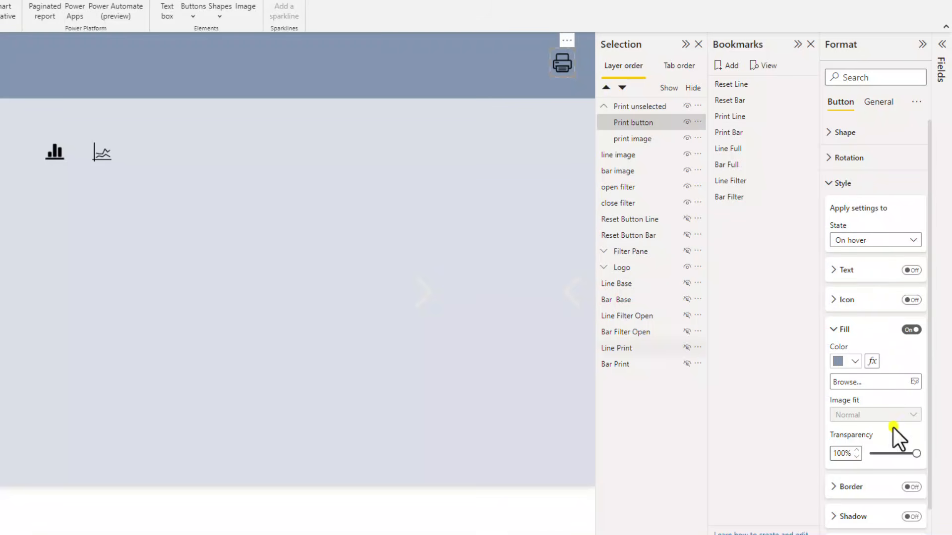
click(897, 453)
drag(897, 453, 895, 453)
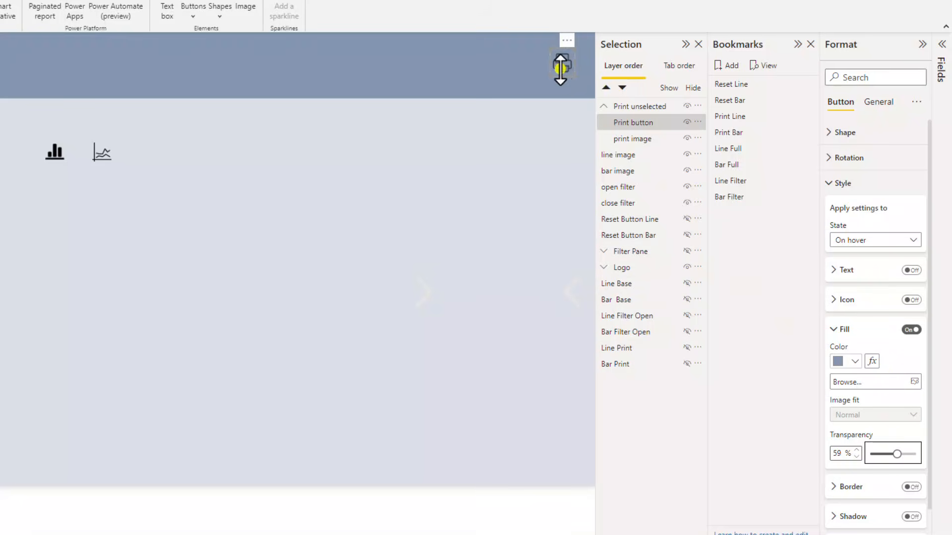
click(837, 453)
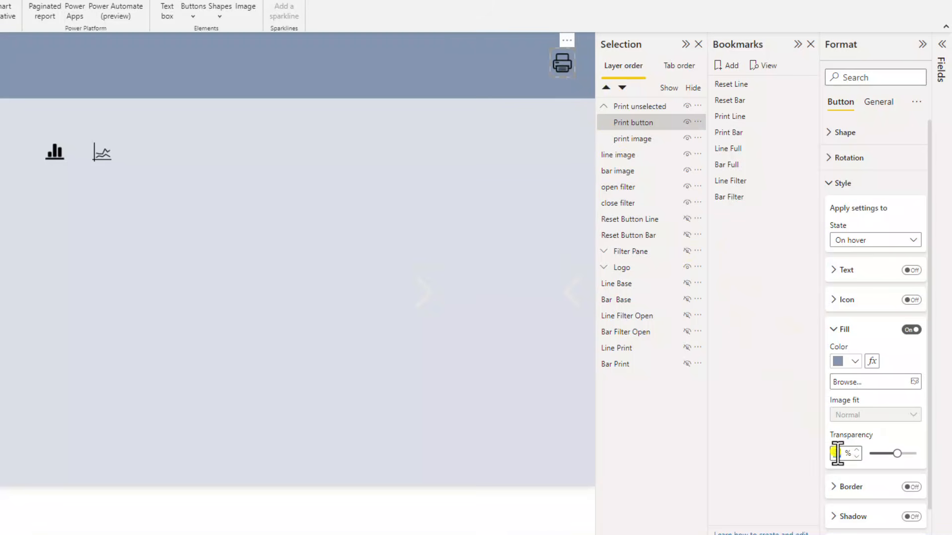
text(50)
click(531, 100)
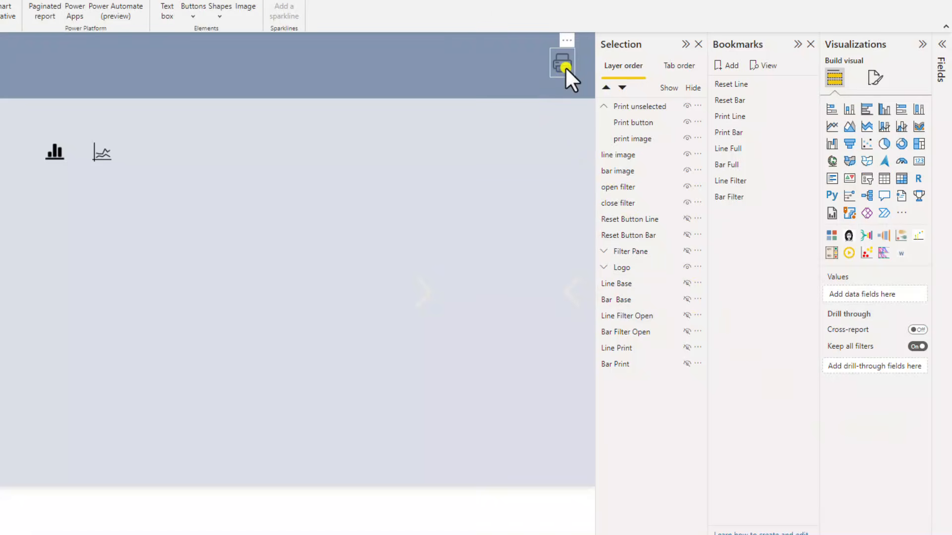
Step: Reselect Print button inside the Print unselected group and set its On hover fill transparency to 40%
click(565, 67)
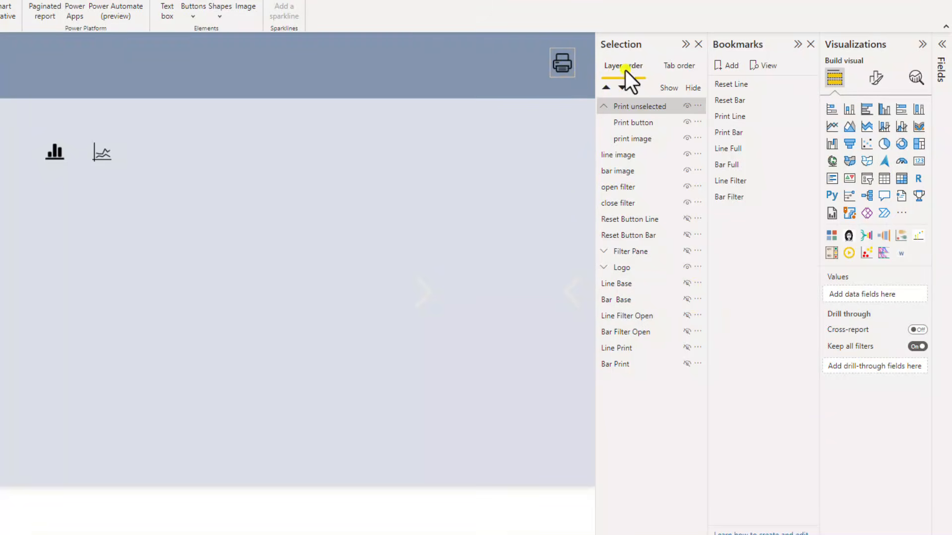
click(875, 79)
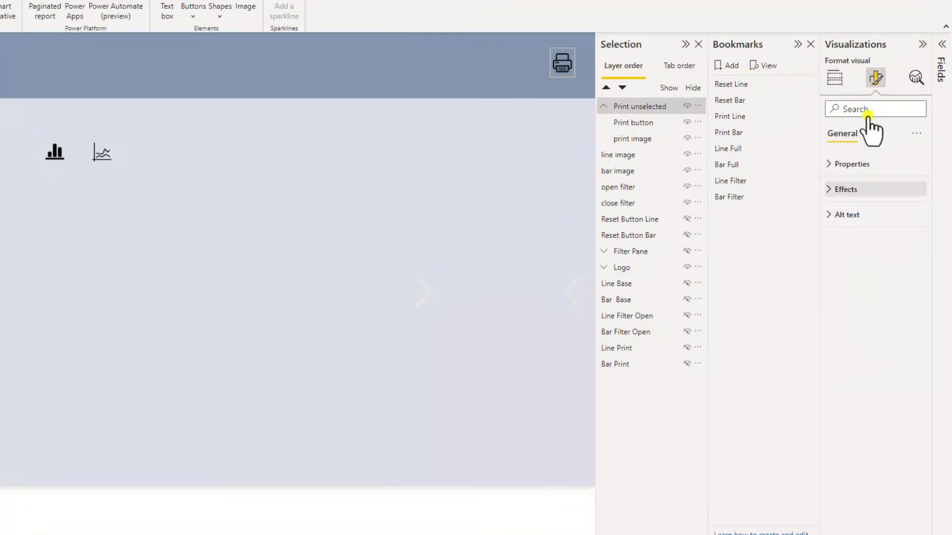
click(634, 124)
click(833, 184)
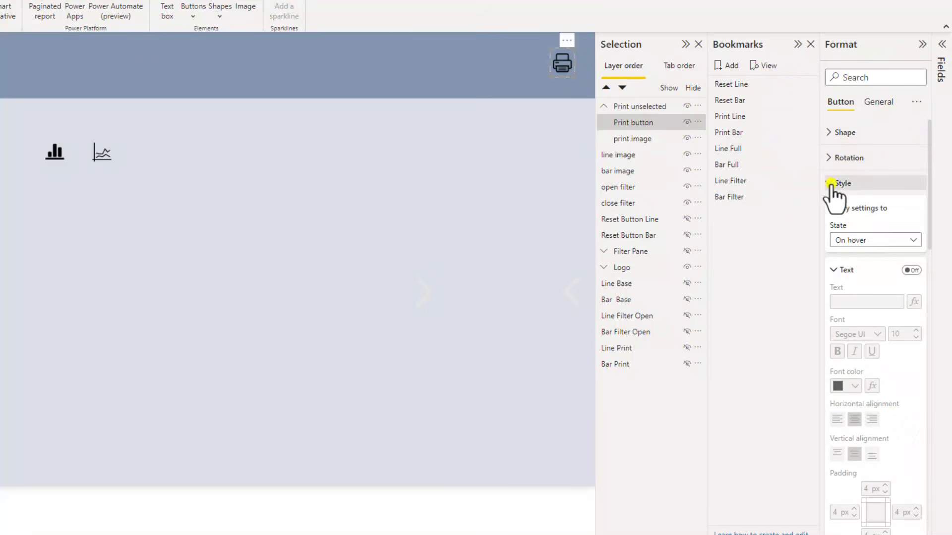
scroll(858, 244, down, 5)
scroll(858, 243, down, 5)
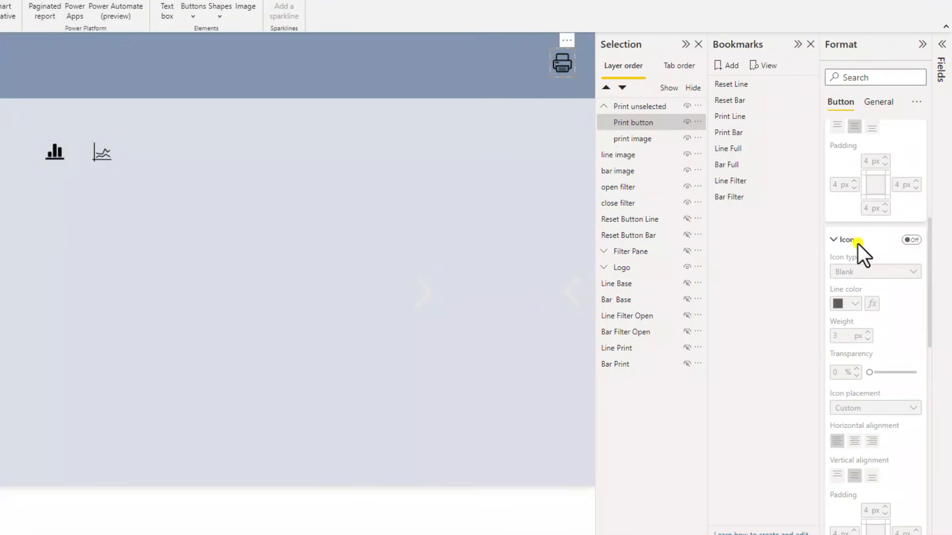
scroll(857, 244, up, 8)
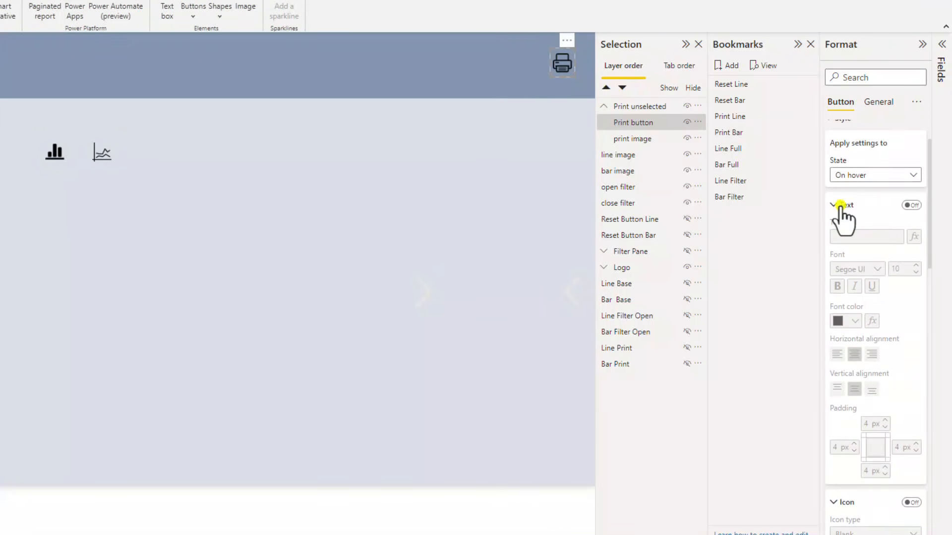
click(842, 205)
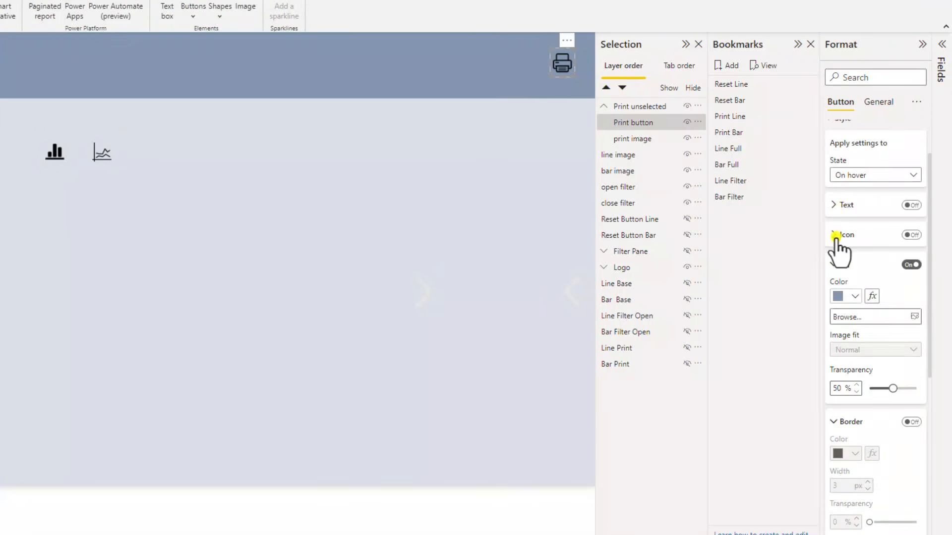
click(838, 388)
text(40)
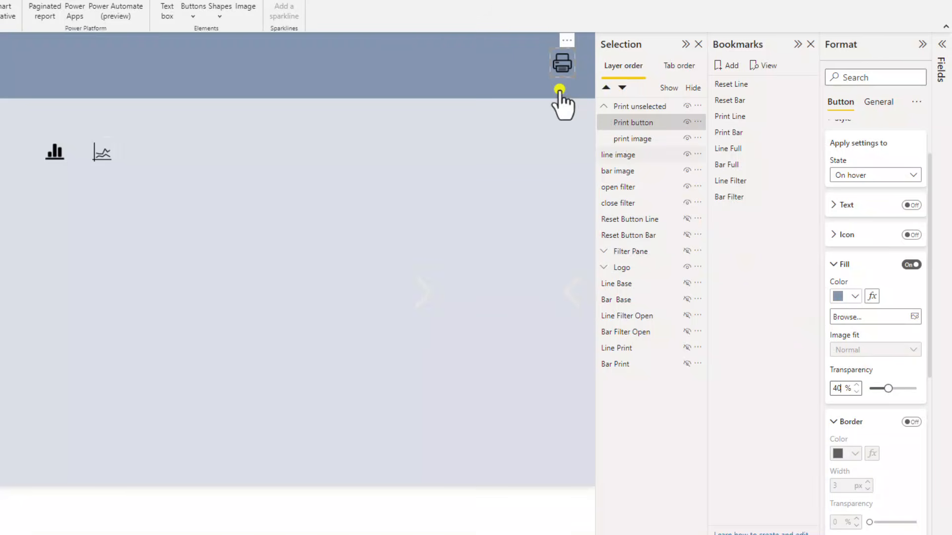
Step: Apply the style settings to the On press state and set its fill to the custom colour #8497B0
scroll(866, 238, up, 2)
click(866, 239)
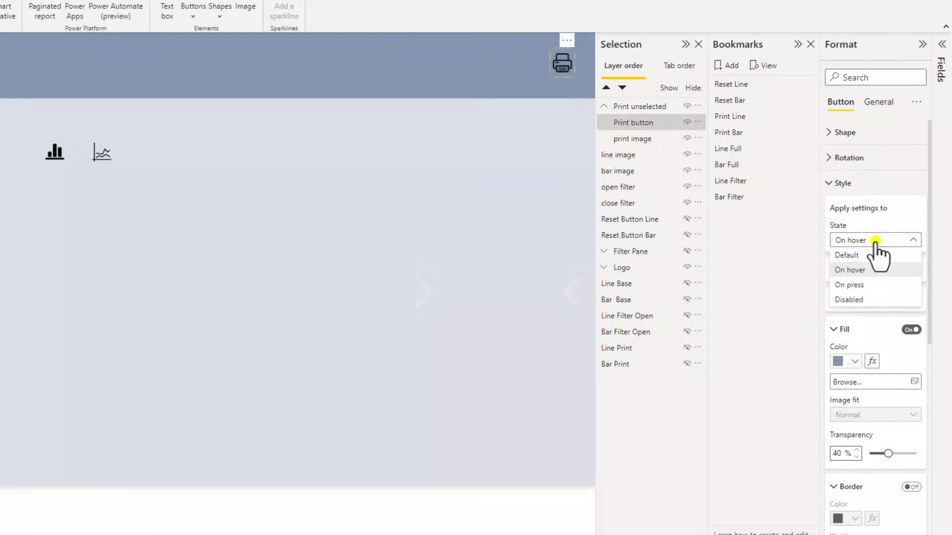
click(878, 285)
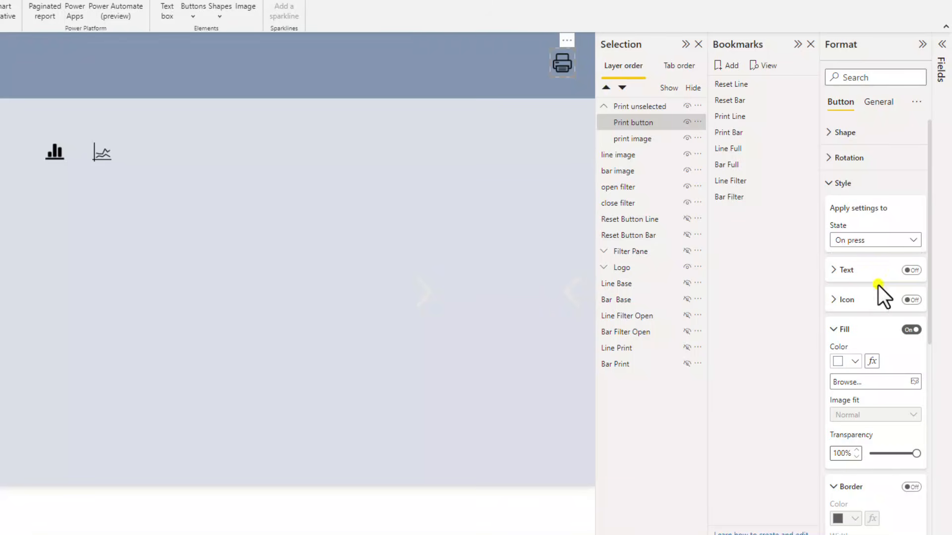
click(845, 362)
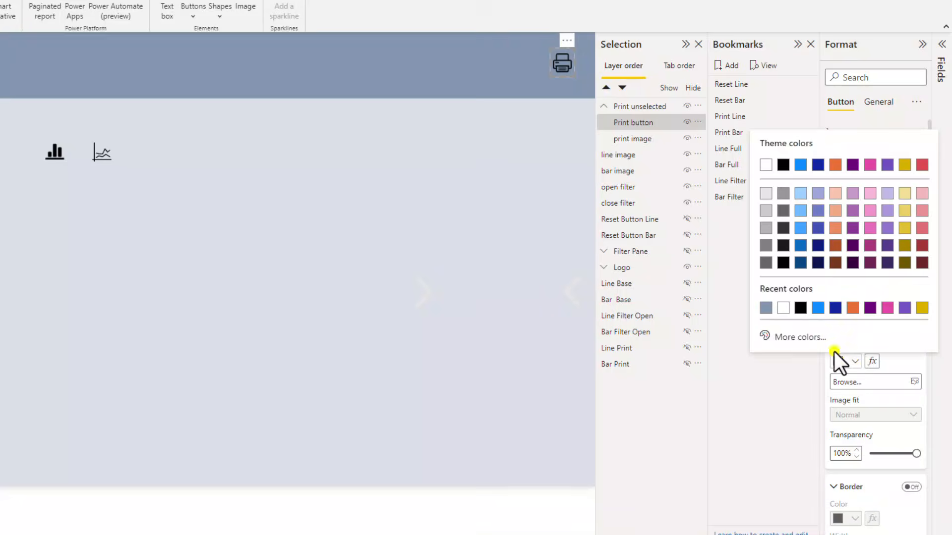
click(807, 335)
text(#8497B0)
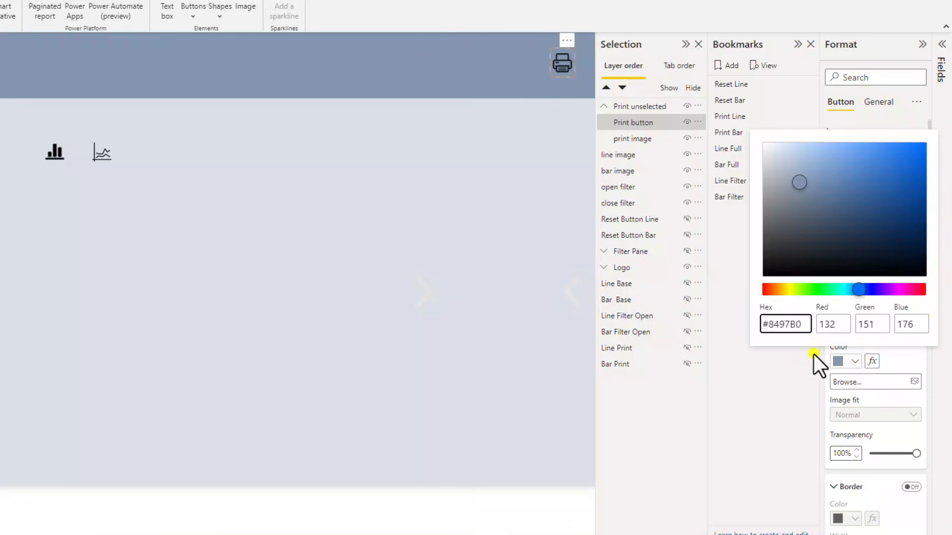
click(825, 391)
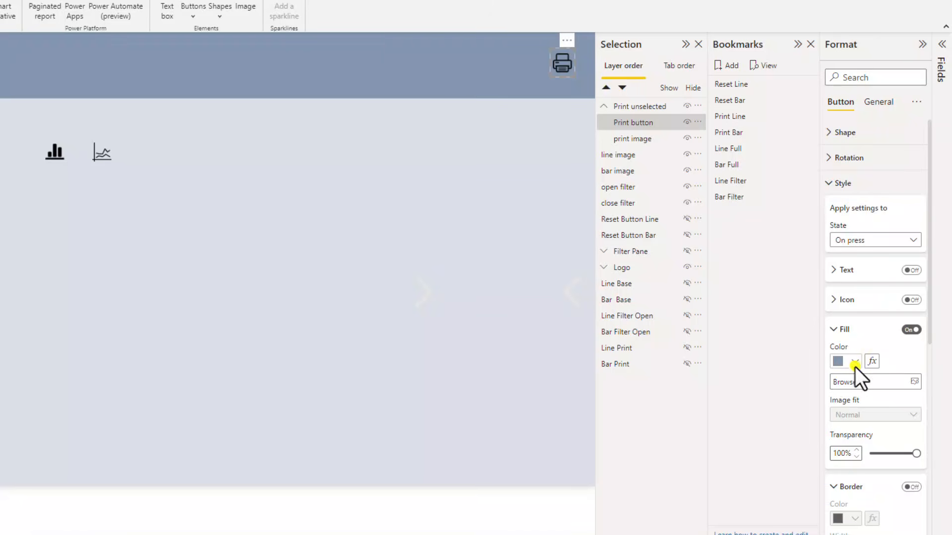
Step: Set the fill transparency of the Print button's On press state to 20% and deselect the button
double_click(843, 453)
text(20)
click(544, 107)
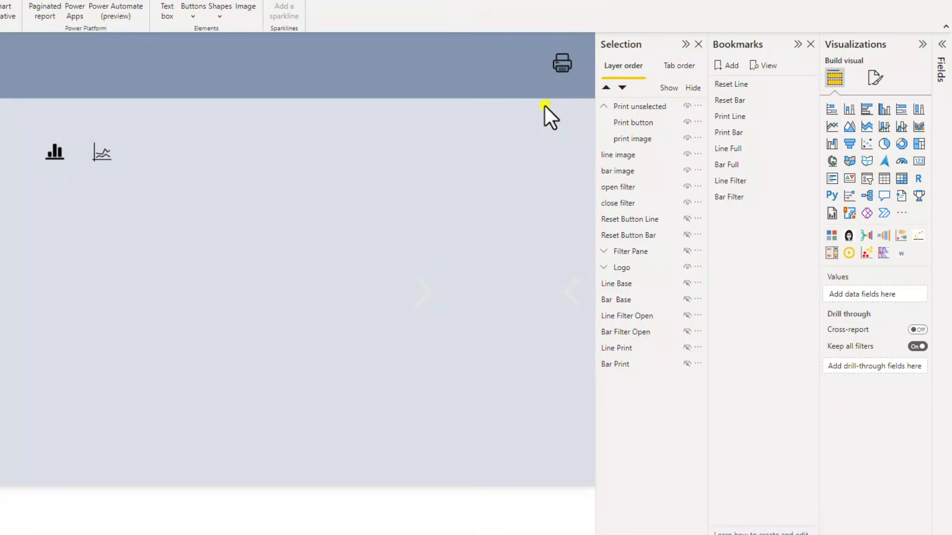
Step: Test how the print button looks on the canvas when it is hovered over and pressed
click(561, 63)
click(560, 64)
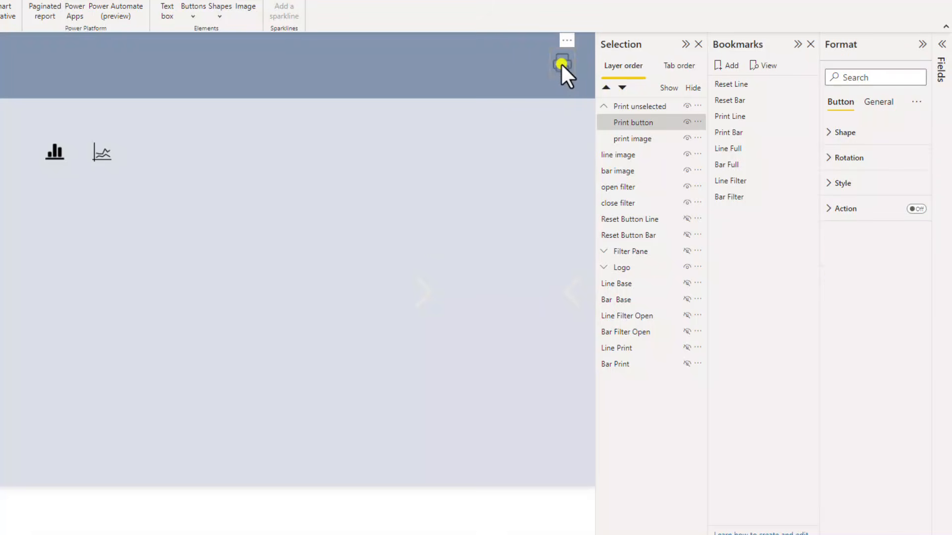
click(561, 101)
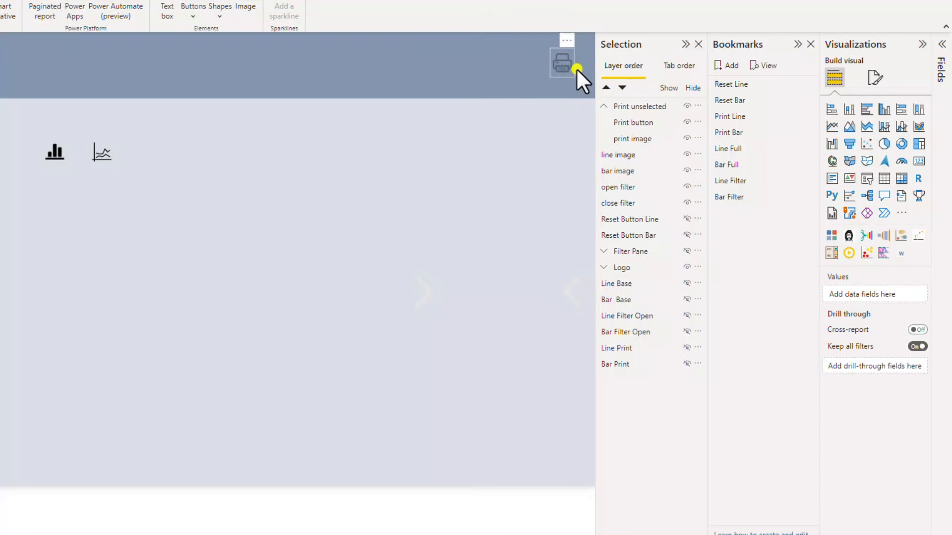
Step: Duplicate the Print unselected group, place the copy directly over the original printer icon, and select the copied group in the layer order
click(561, 63)
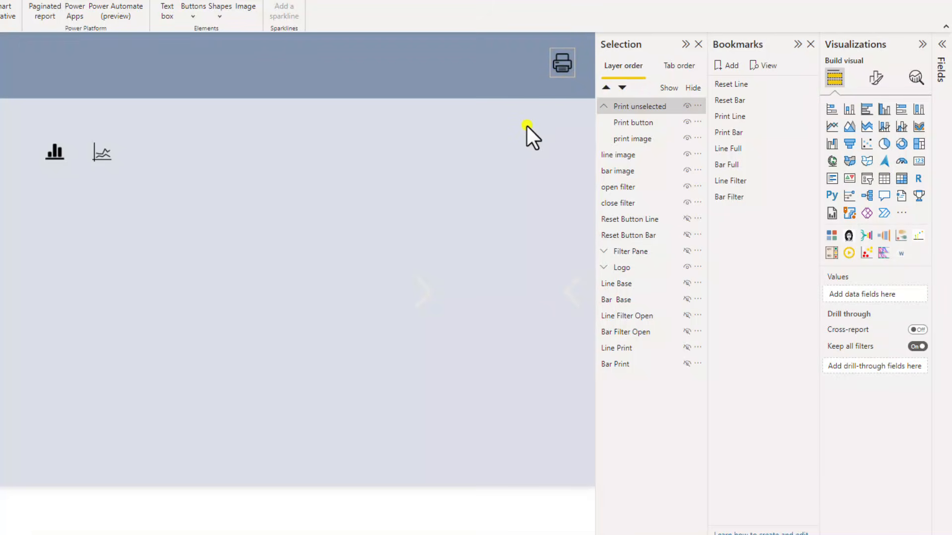
key(ctrl+v)
drag(569, 72, 563, 68)
click(637, 106)
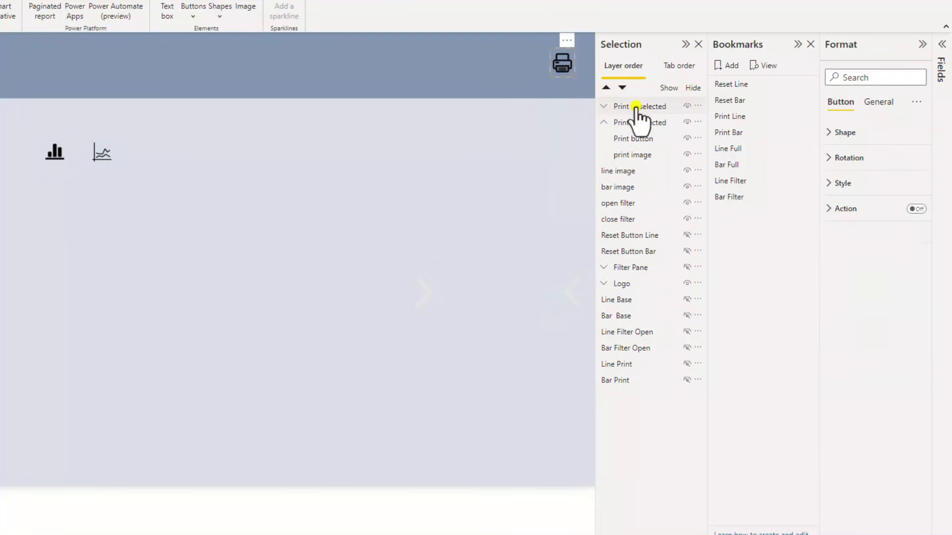
Step: Rename the copied print group to Print selected and collapse the Print unselected group in the layer order
double_click(648, 106)
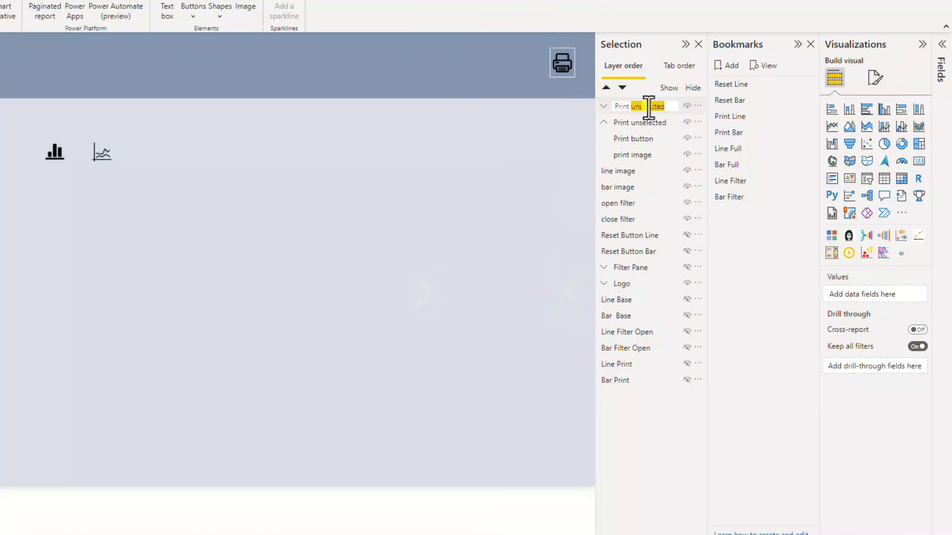
text(selected)
key(Return)
click(622, 119)
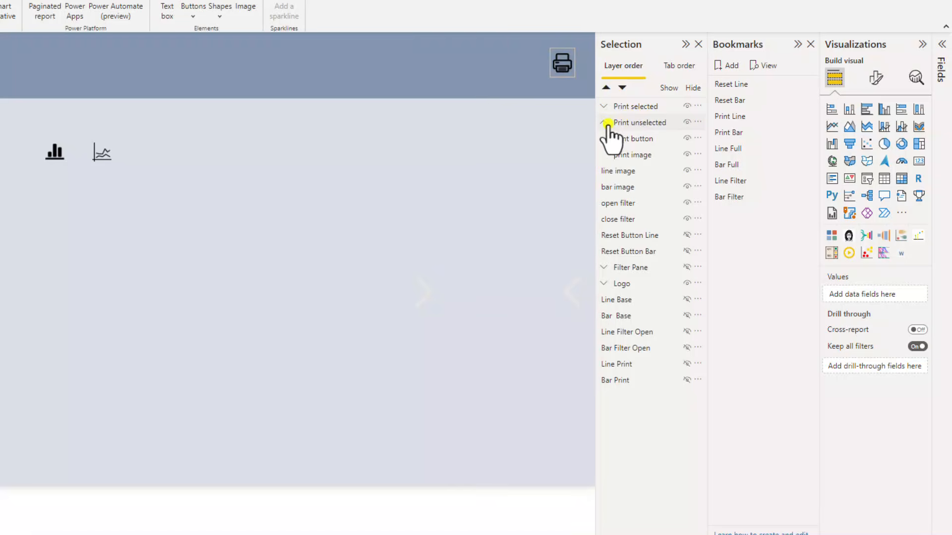
click(604, 122)
click(607, 123)
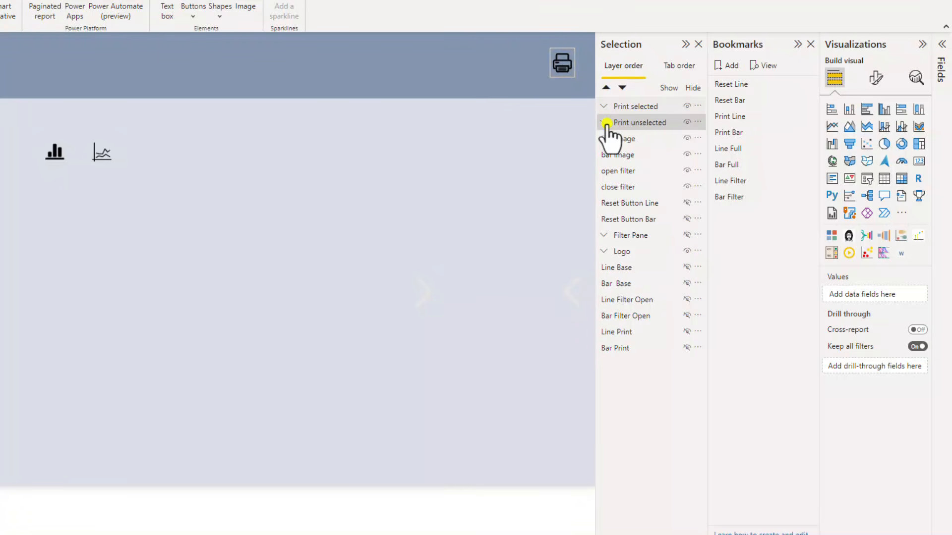
Step: Hide both the Print selected and Print unselected groups
click(622, 107)
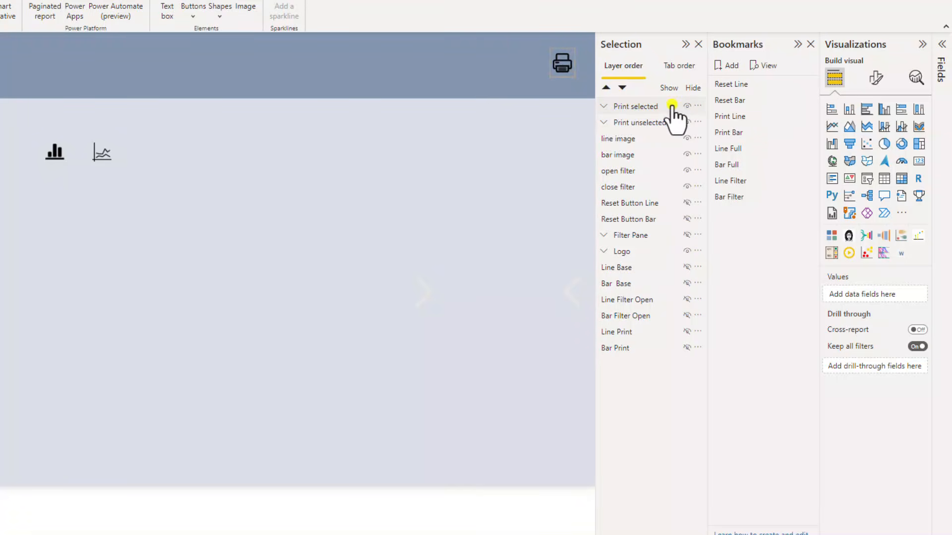
click(687, 106)
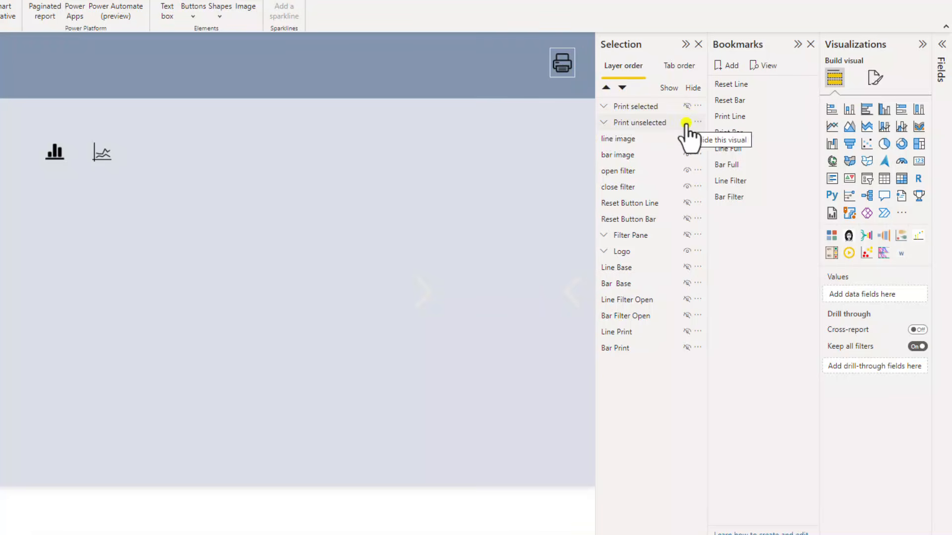
click(686, 122)
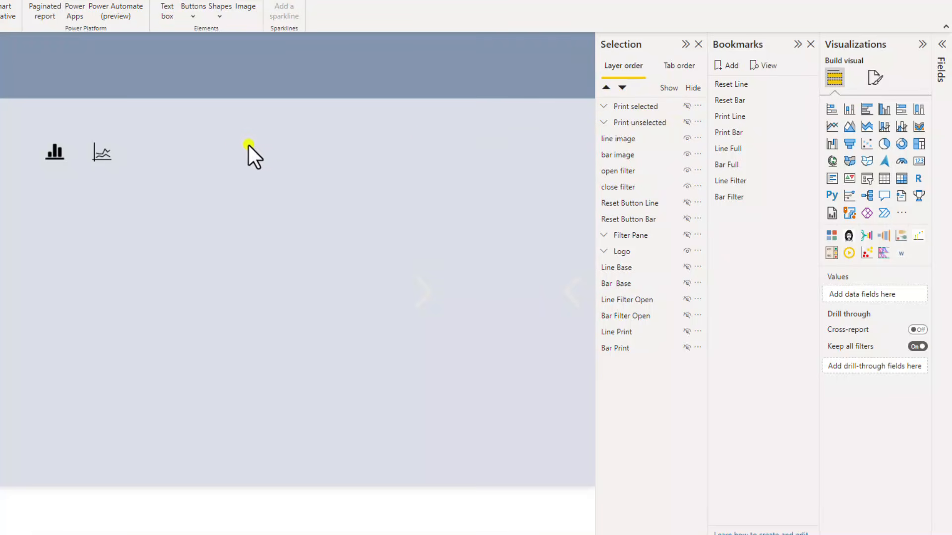
Step: Move the line chart and bar chart icons further right on the canvas, keeping them side by side
drag(100, 152, 229, 152)
drag(65, 153, 206, 157)
click(264, 181)
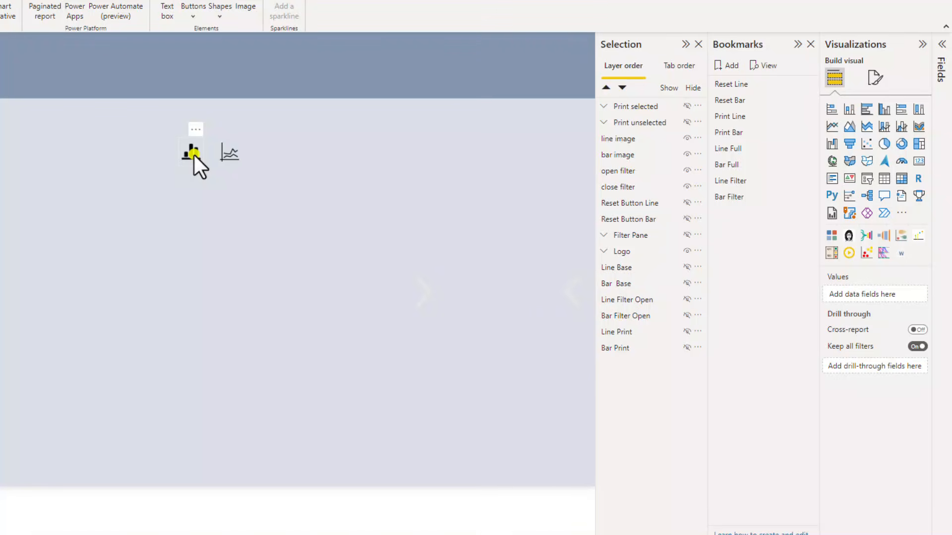
Step: Insert a blank button and place it over the bar chart icon
click(194, 156)
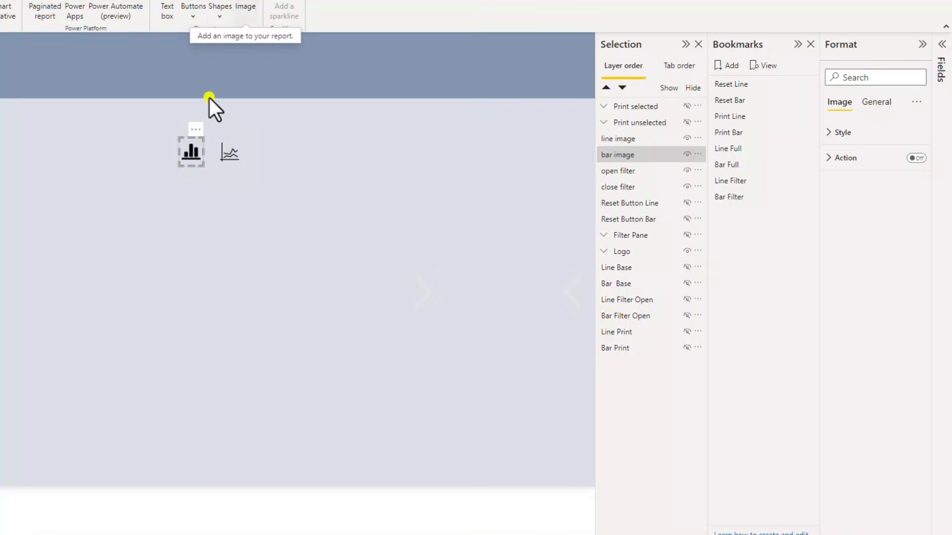
click(187, 7)
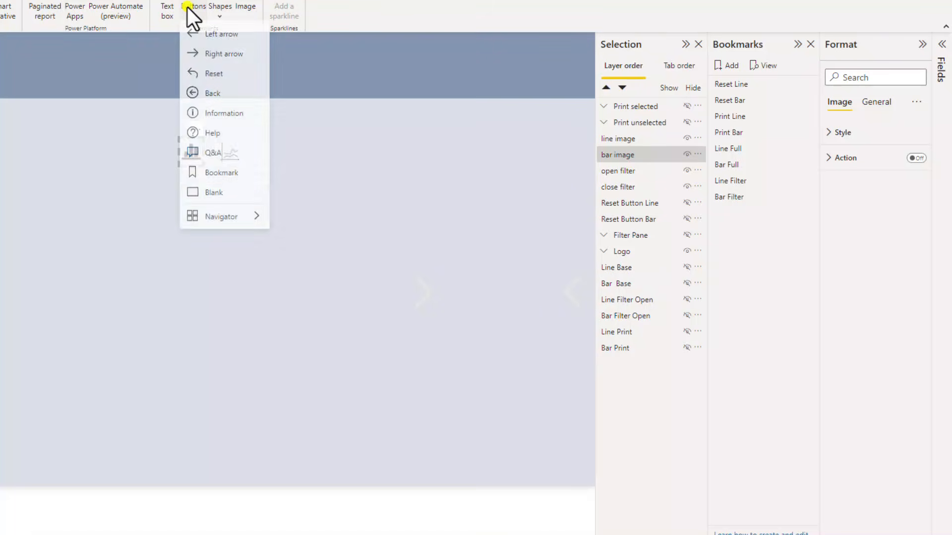
click(223, 194)
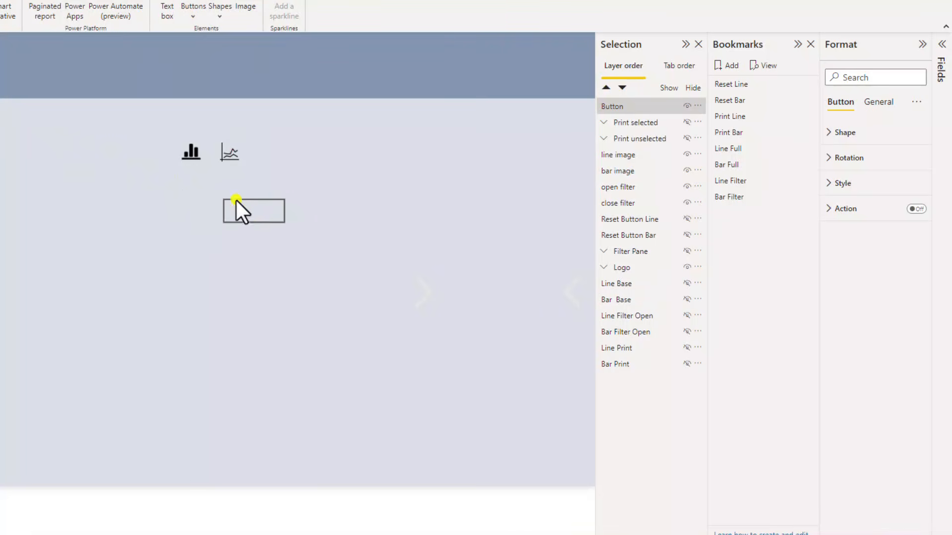
drag(238, 210, 215, 156)
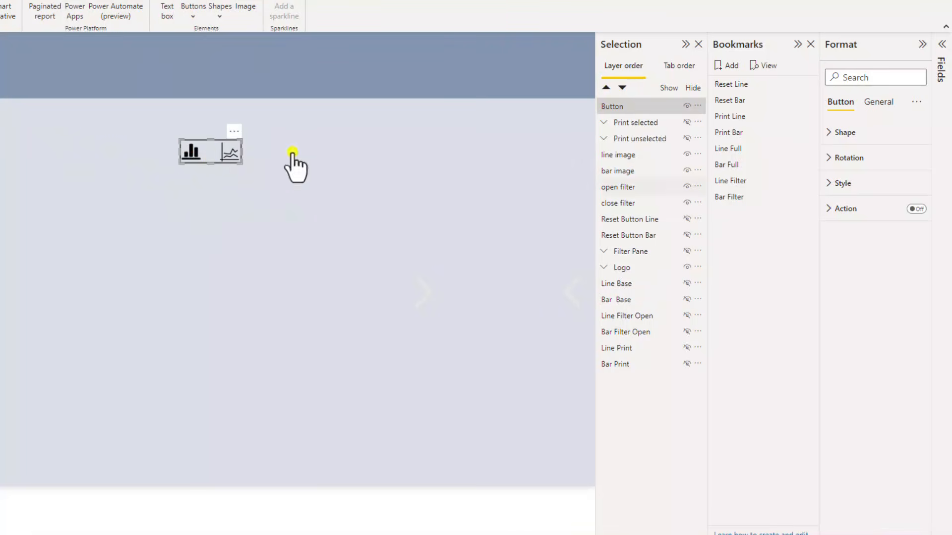
Step: Set the new button's height to 47 and width to 40, and align it exactly over the bar chart icon
click(871, 132)
click(874, 104)
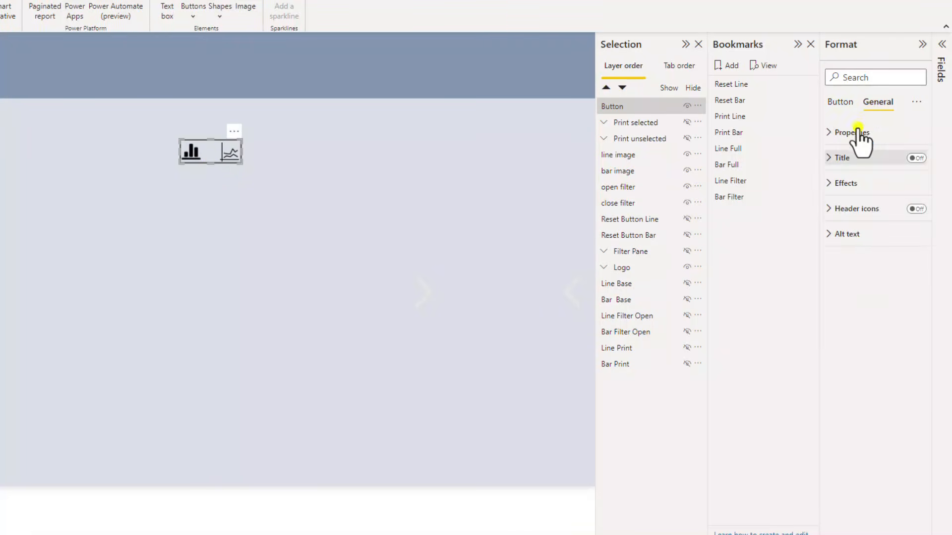
click(852, 132)
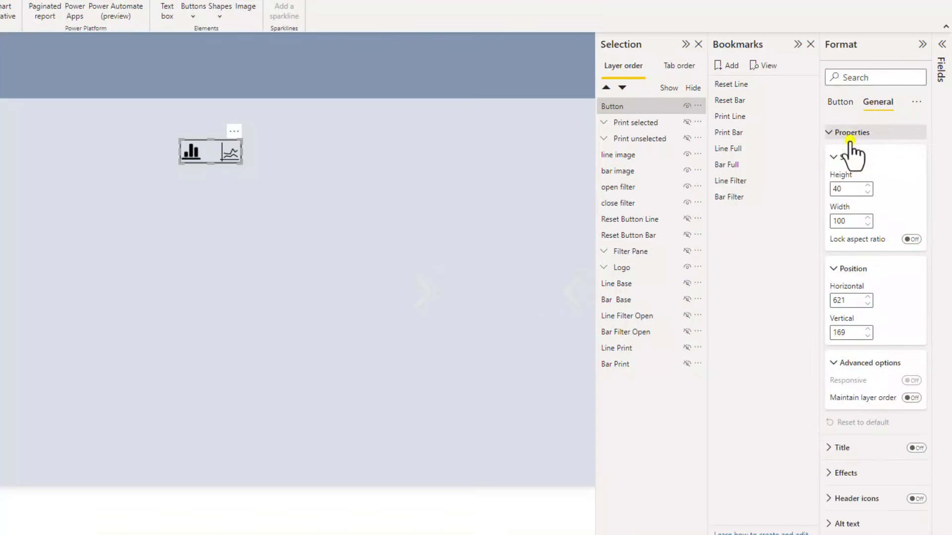
double_click(835, 188)
text(47)
double_click(849, 221)
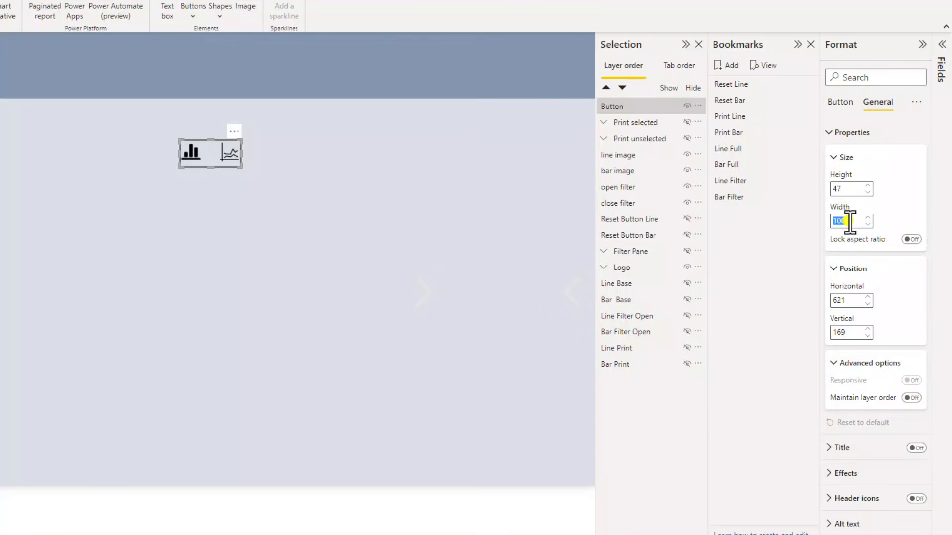
text(40)
mouse_move(194, 156)
mouse_down()
mouse_move(195, 173)
mouse_move(190, 153)
mouse_up()
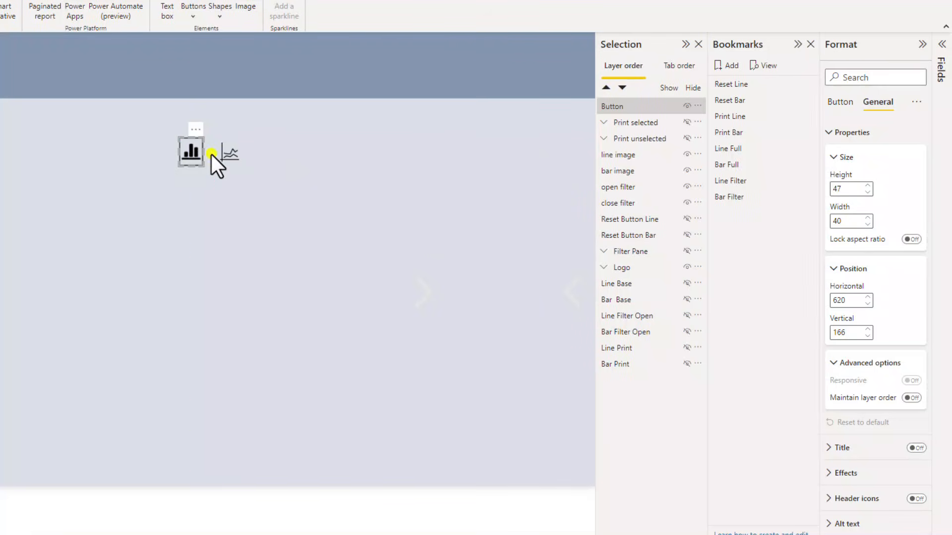
click(834, 158)
click(834, 133)
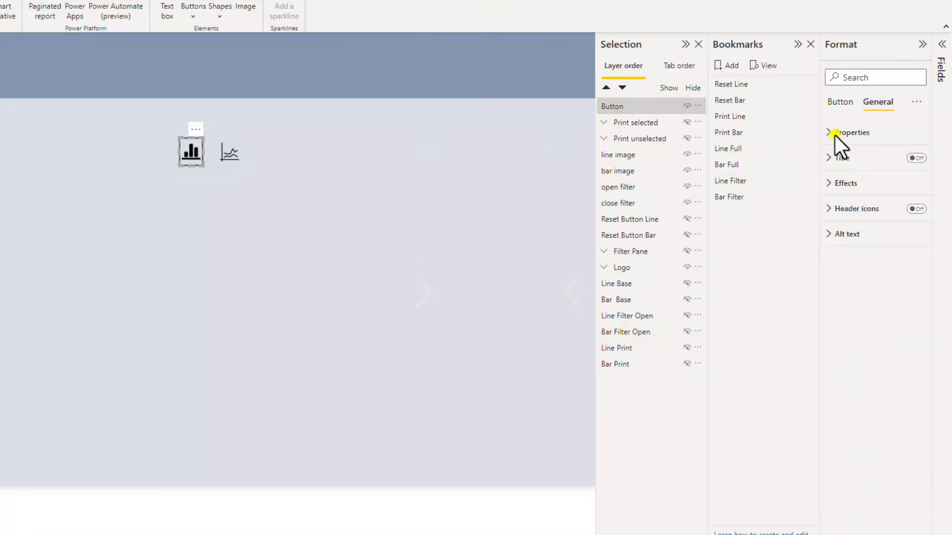
click(840, 183)
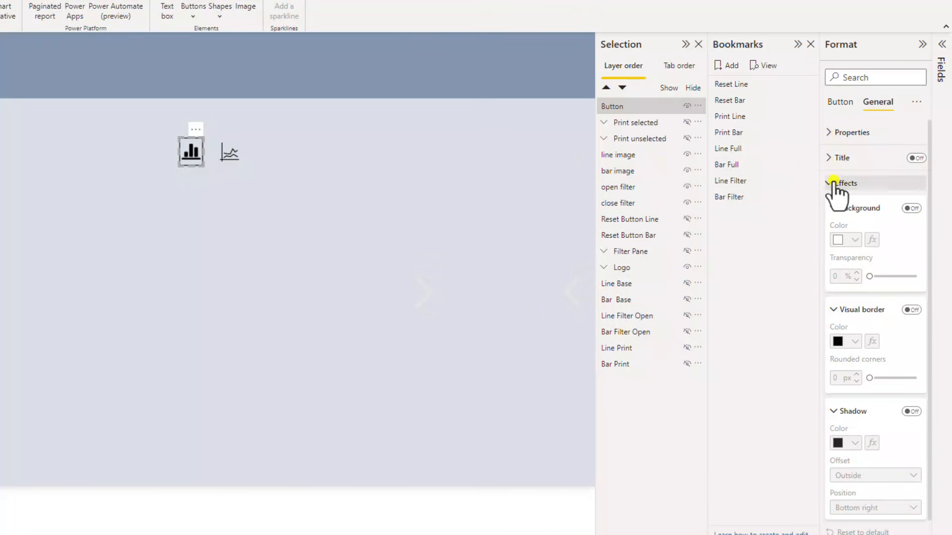
click(835, 183)
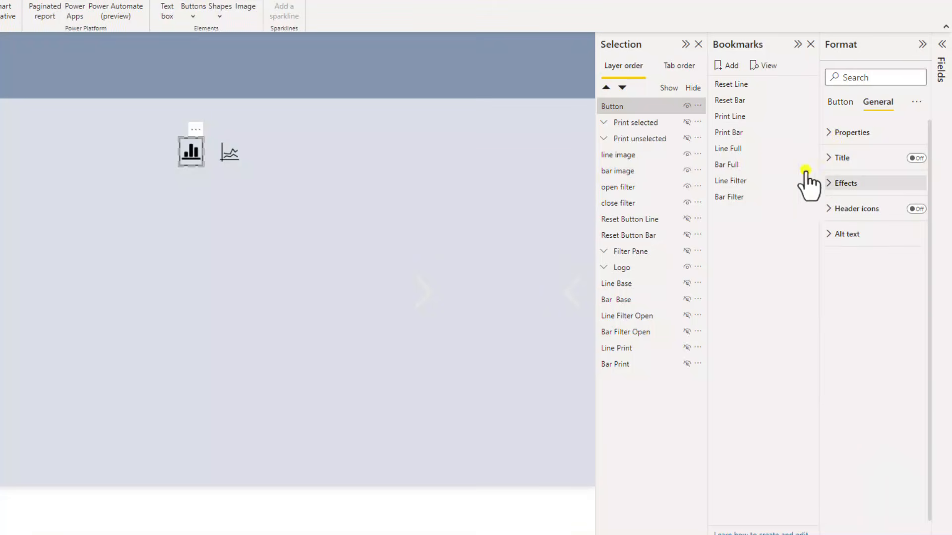
Step: Rename the new button to Bar Default
double_click(633, 106)
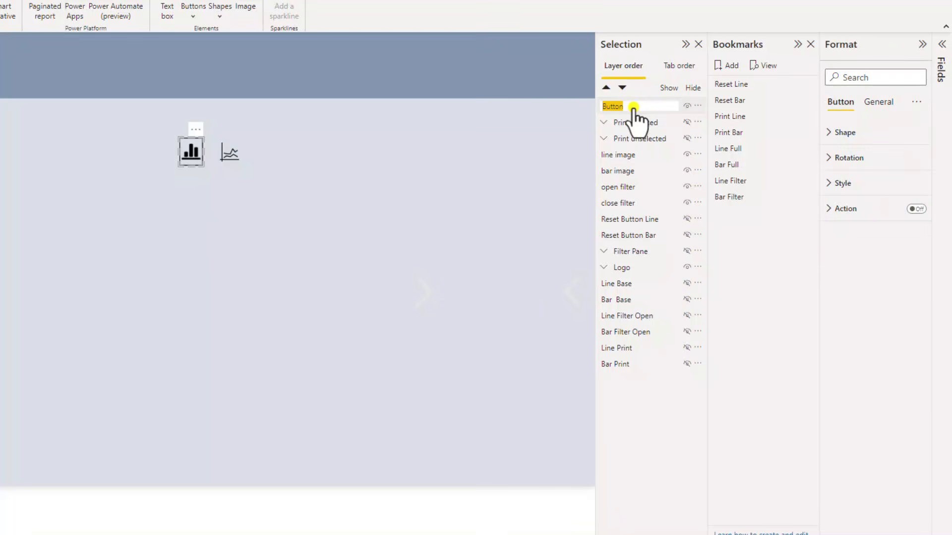
text(Bar Defaul)
key(Return)
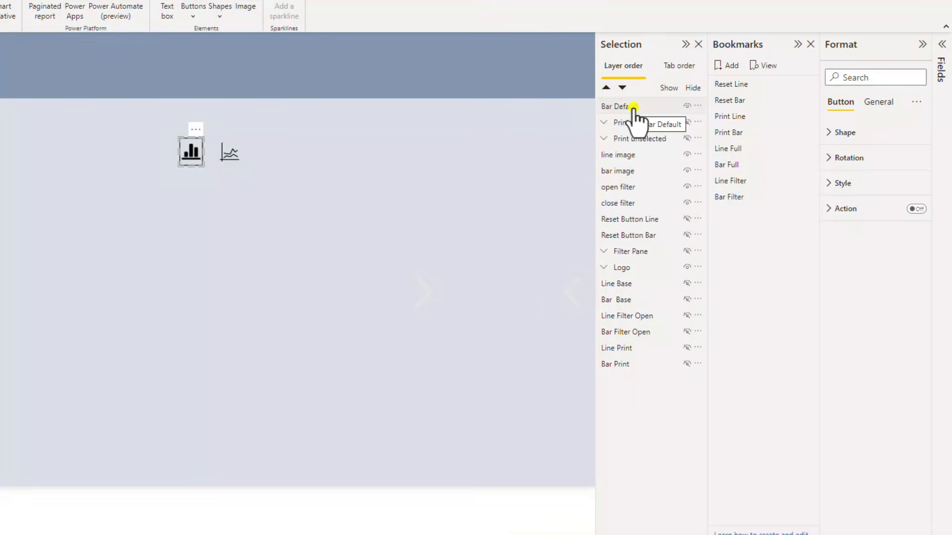
Step: Move Bar Default down the layer order so it sits directly above bar image
click(639, 170)
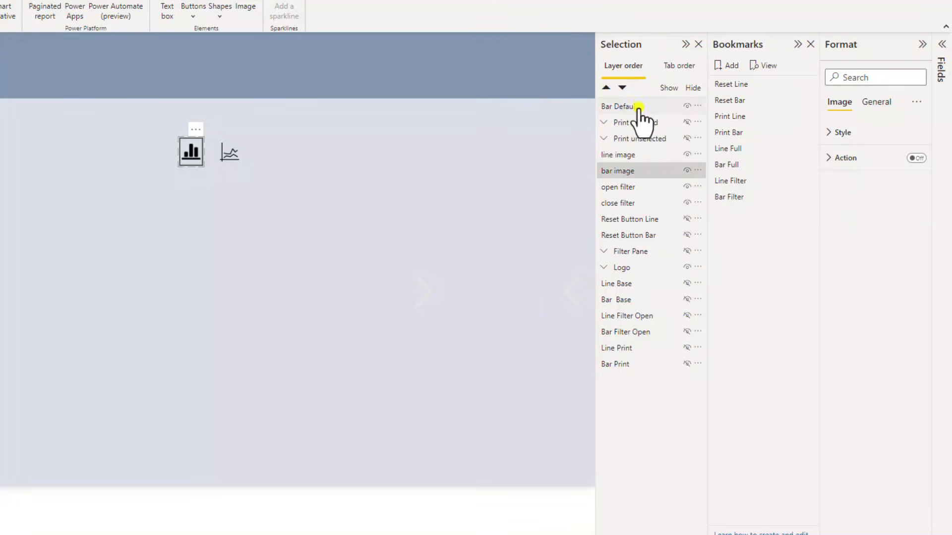
drag(639, 107, 641, 155)
click(640, 156)
click(641, 156)
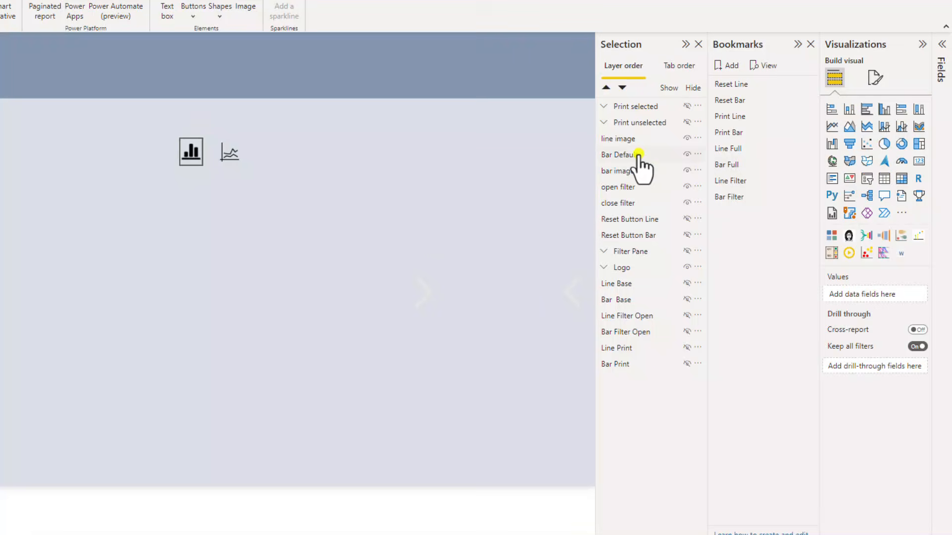
Step: Select the Bar Default button and apply its style settings to the Default state
click(874, 78)
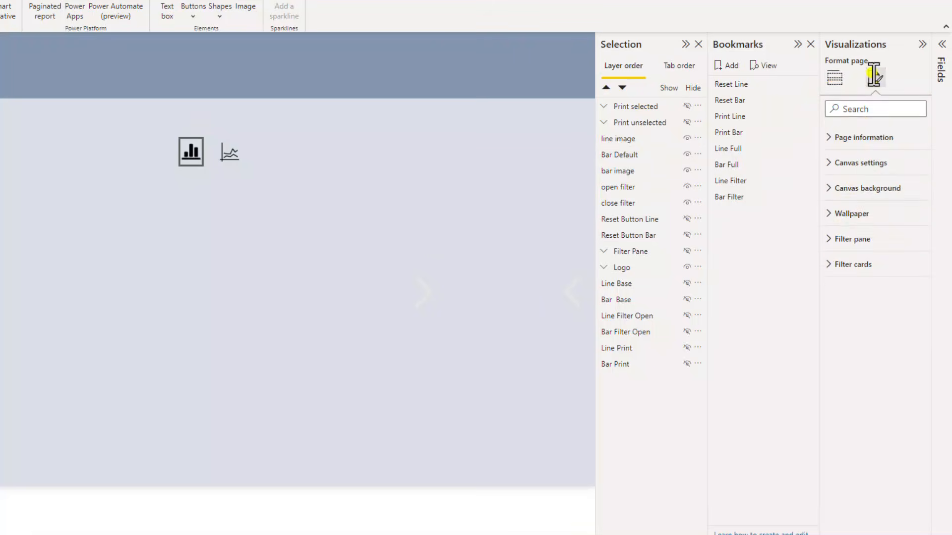
click(849, 215)
click(190, 150)
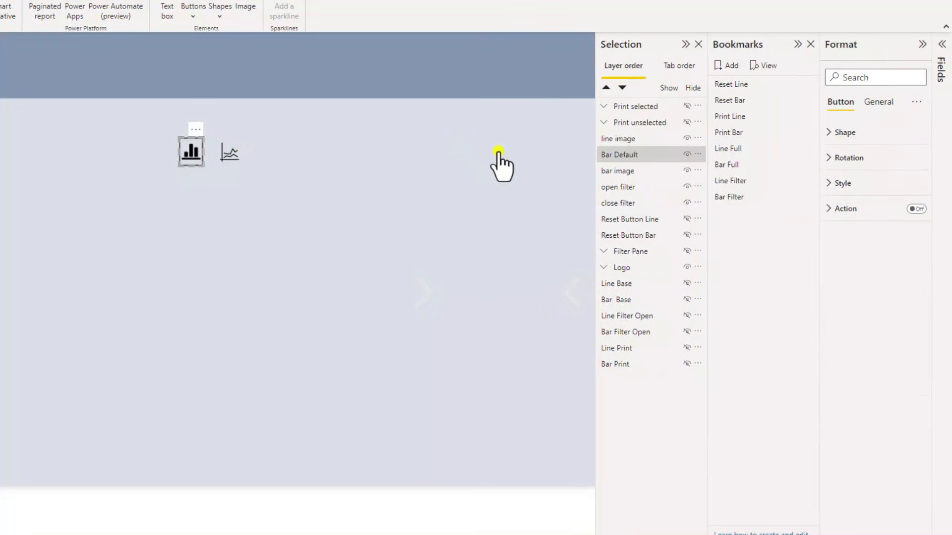
click(628, 157)
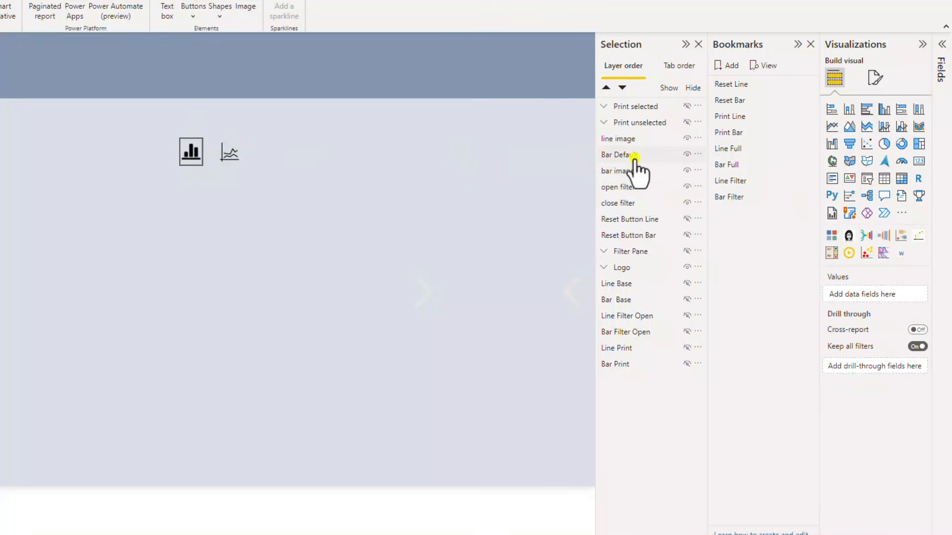
click(629, 156)
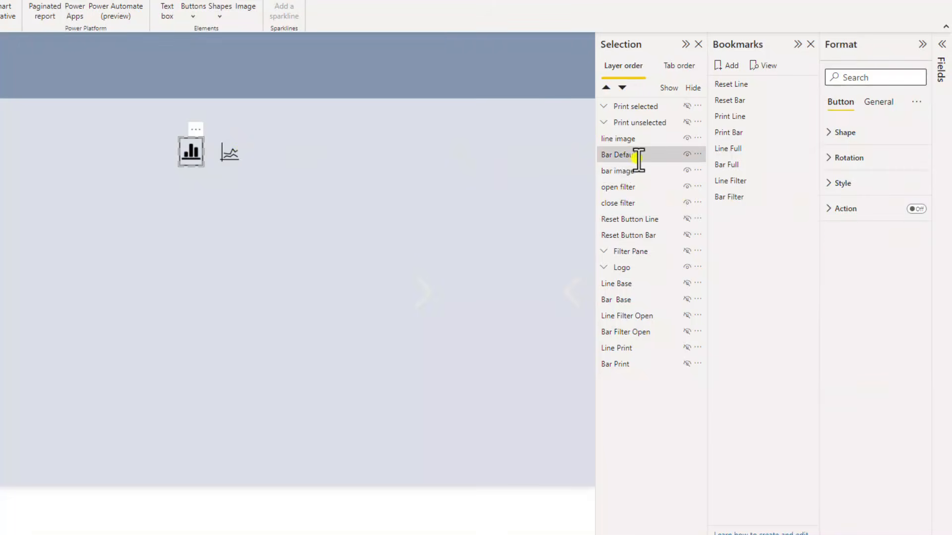
click(836, 183)
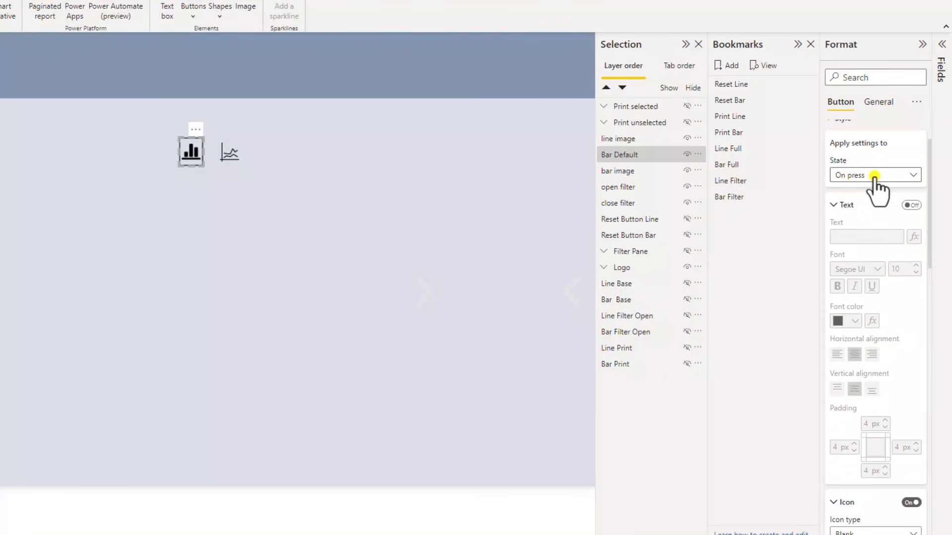
click(874, 176)
click(872, 189)
scroll(869, 231, down, 2)
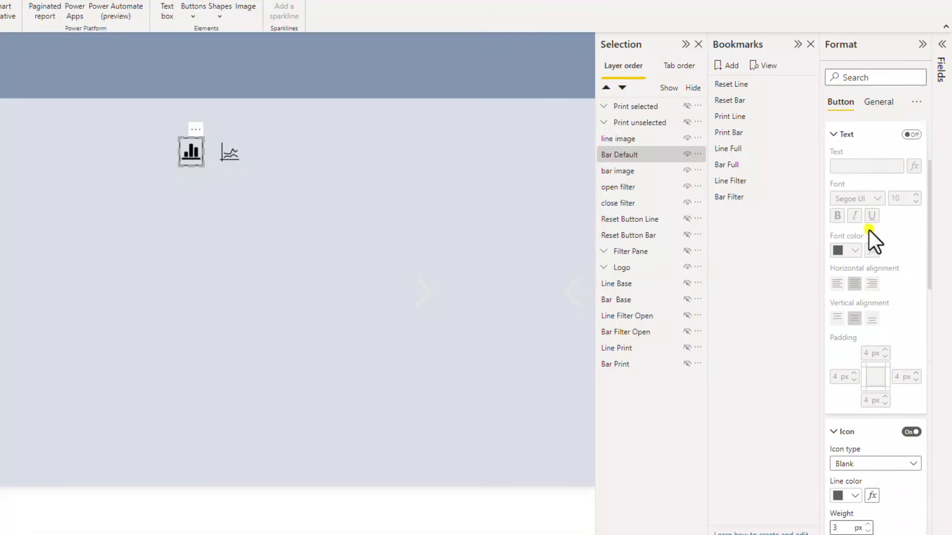
scroll(869, 230, up, 2)
Step: Turn off the icon and the border for the Bar Default button's Default state
click(848, 208)
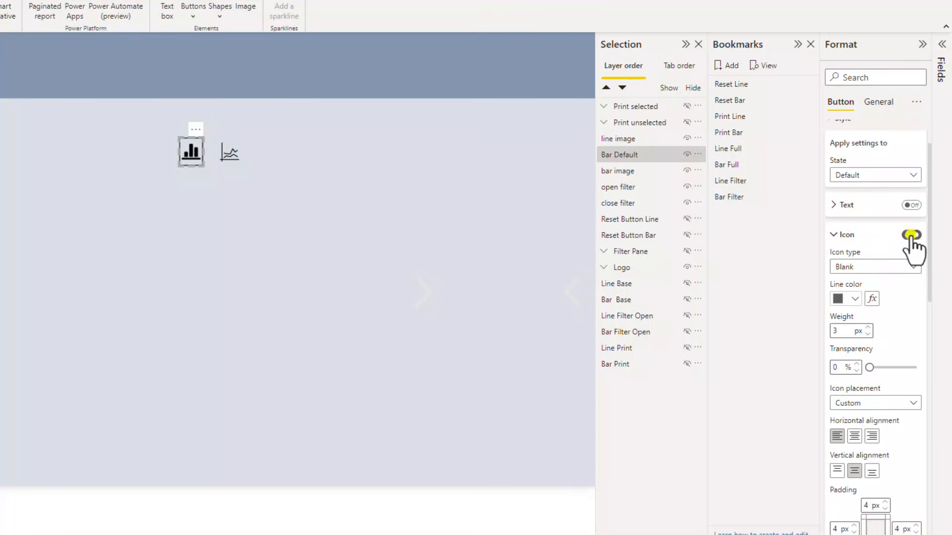
click(911, 235)
click(843, 233)
click(841, 260)
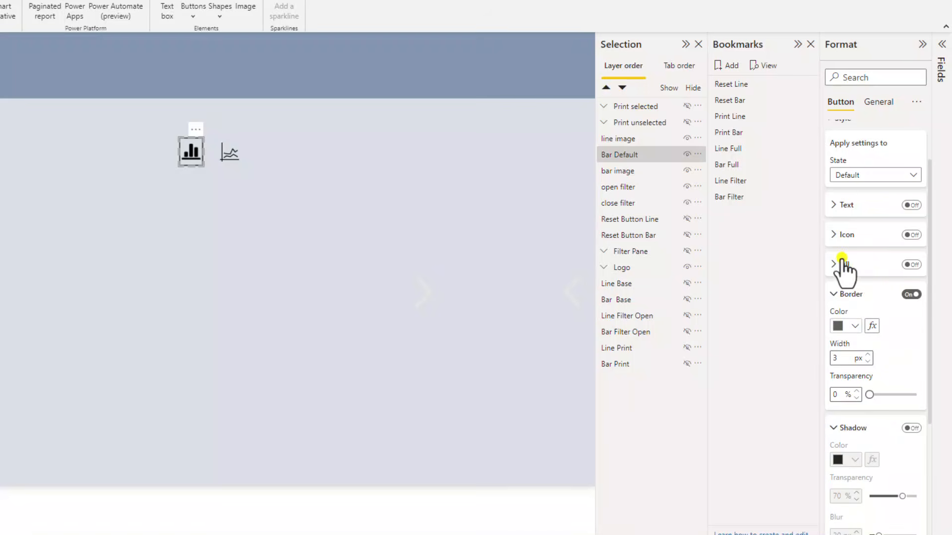
click(911, 295)
click(844, 295)
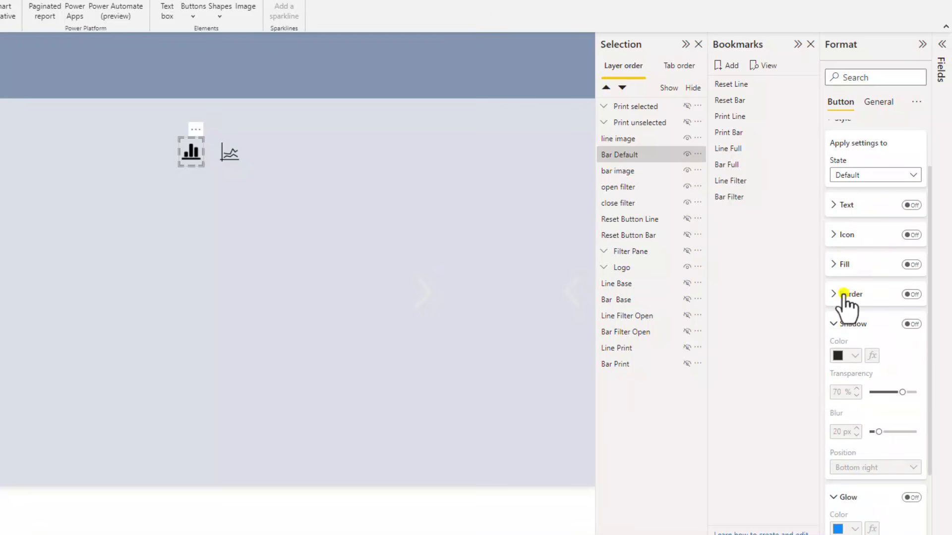
Step: Turn on the fill for the Default state and set its transparency to 100%
click(911, 265)
click(845, 264)
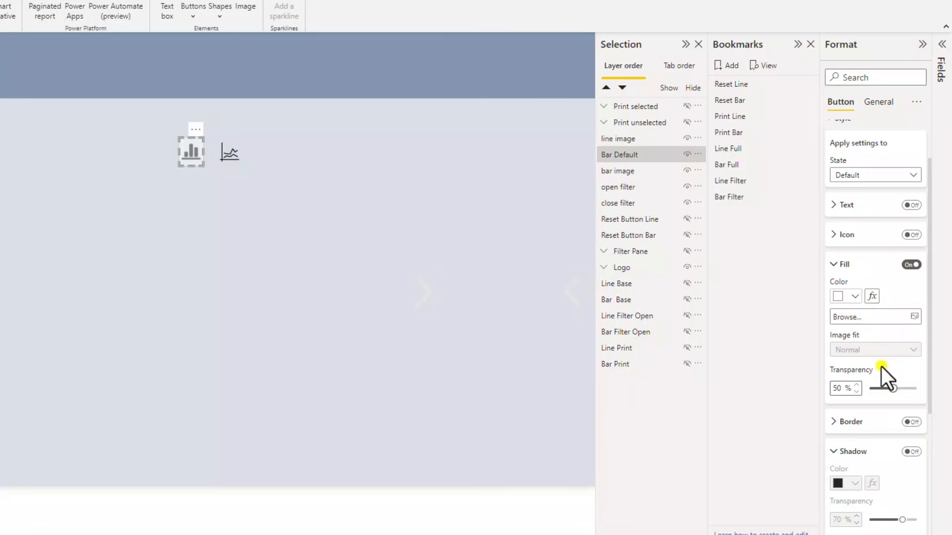
drag(894, 388, 925, 402)
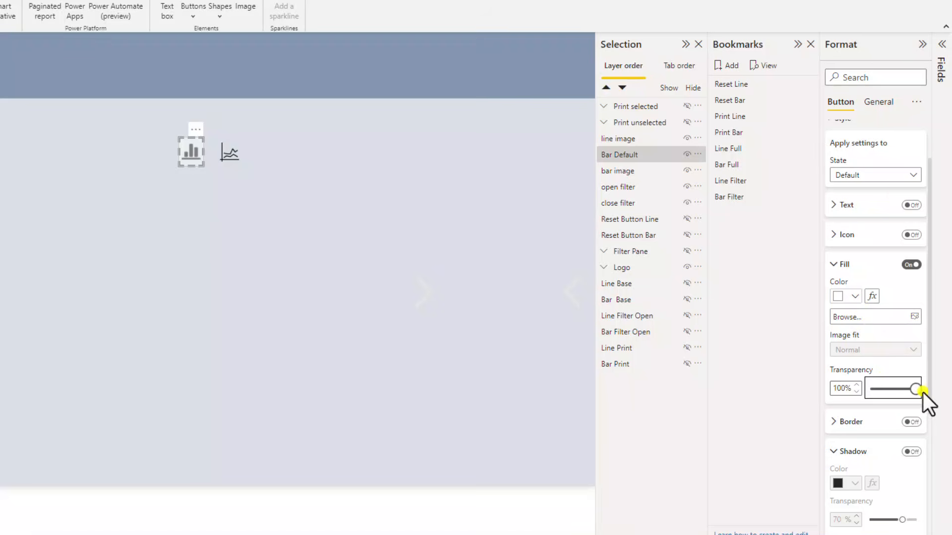
Step: Set the Bar Default button's fill colour for the On hover state to #D9DFE7
click(885, 175)
click(876, 204)
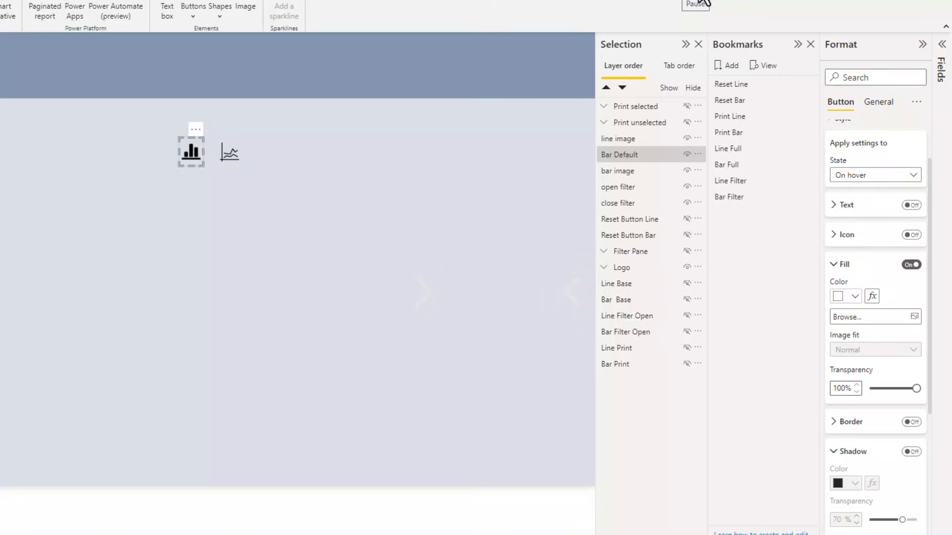
click(855, 297)
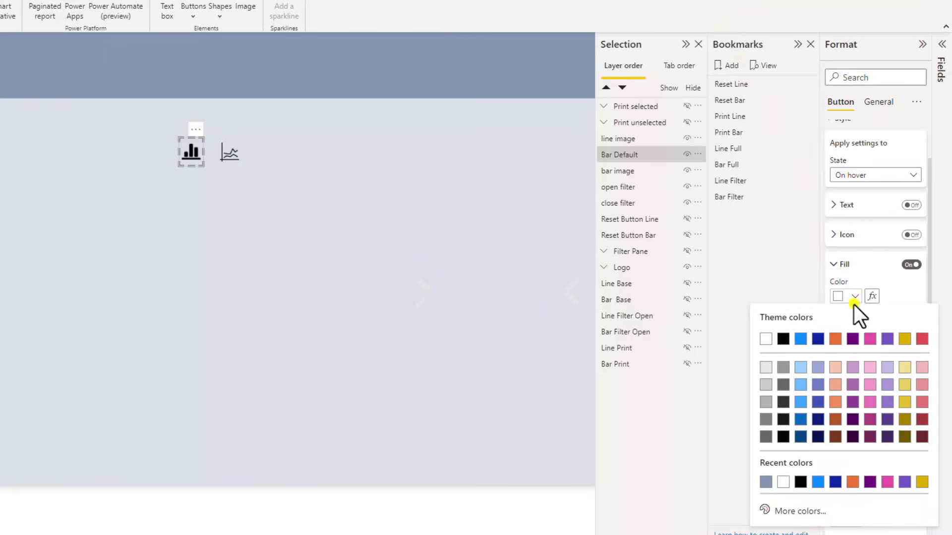
click(798, 511)
text(#D9DFE7)
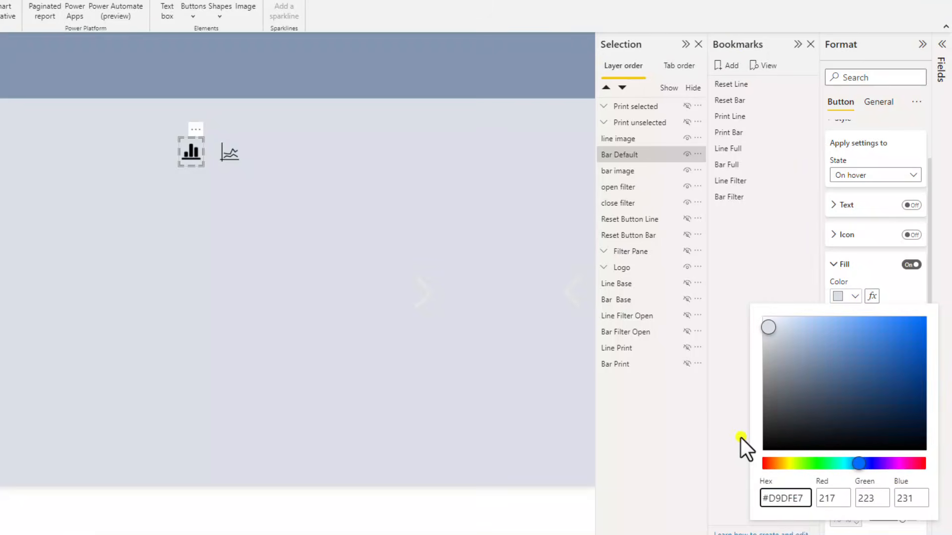
click(741, 438)
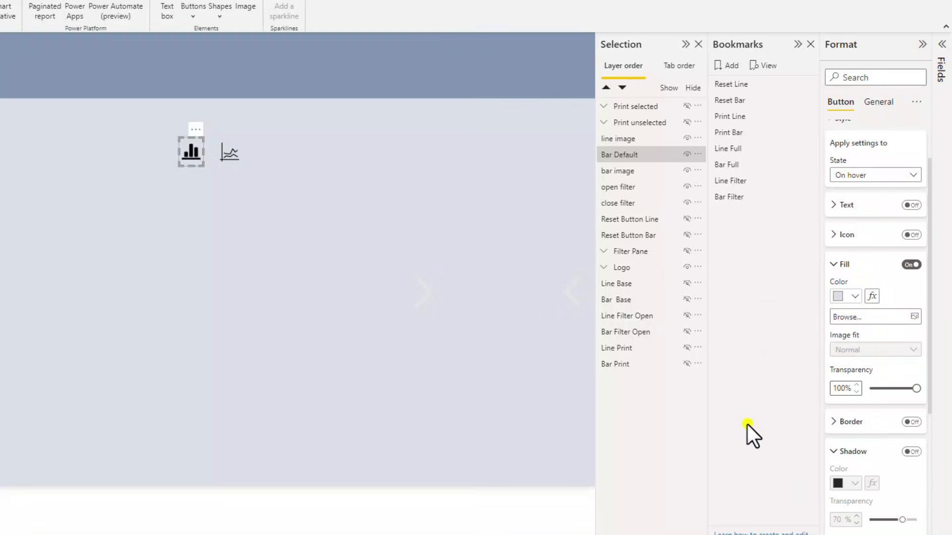
Step: Set the fill transparency of the Bar Default button's On hover state to 25%
click(868, 177)
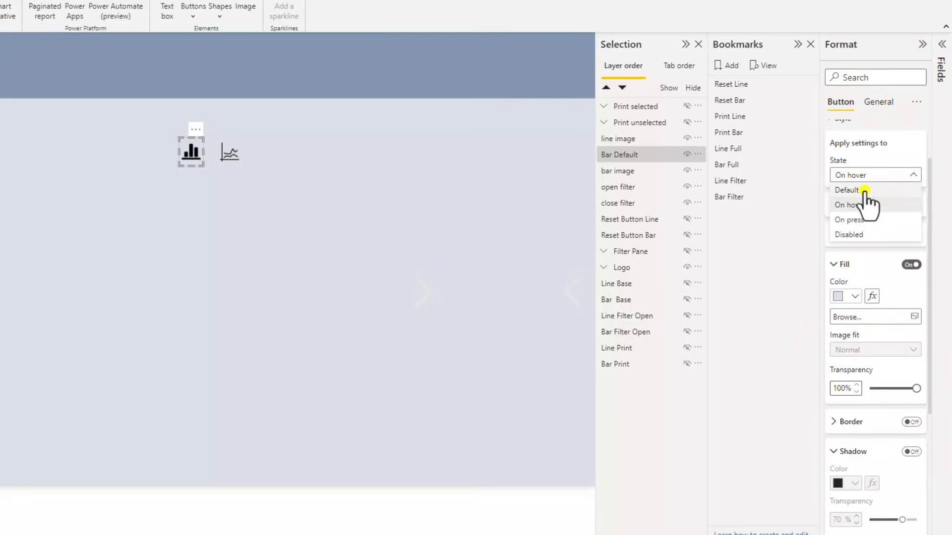
click(862, 191)
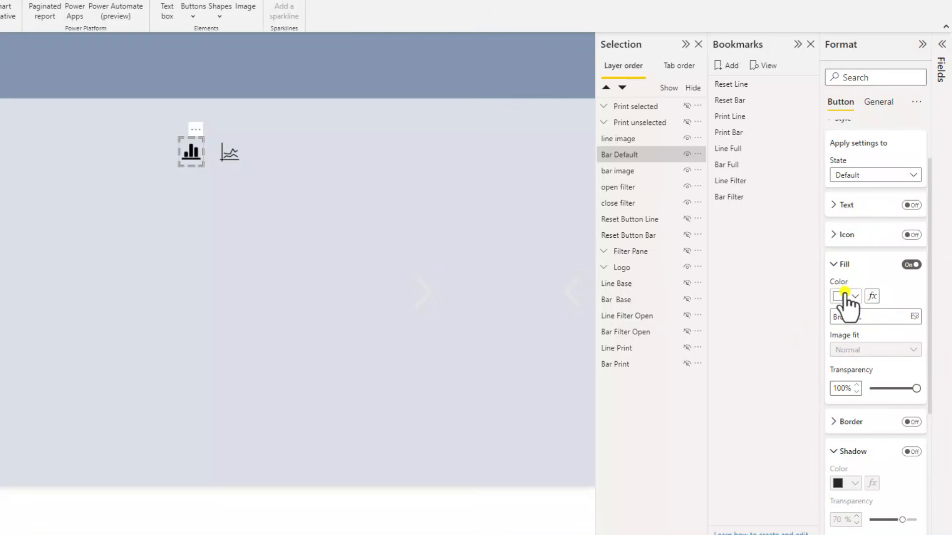
click(868, 177)
click(863, 206)
double_click(839, 391)
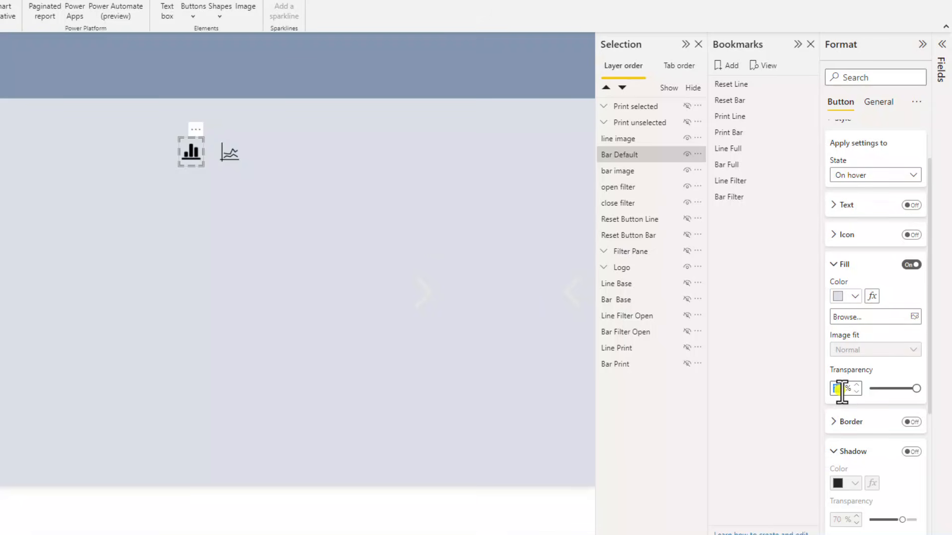
text(75)
double_click(841, 389)
text(25)
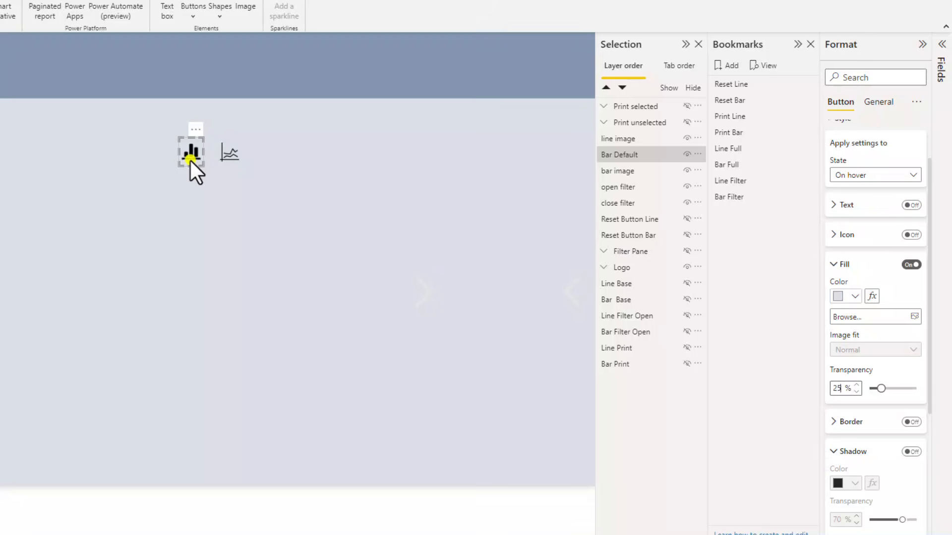
Step: For Bar Default's On press state, choose the recently used #D9DFE7 fill colour and set its transparency to 10%
click(855, 265)
click(849, 265)
click(865, 176)
click(870, 220)
click(852, 298)
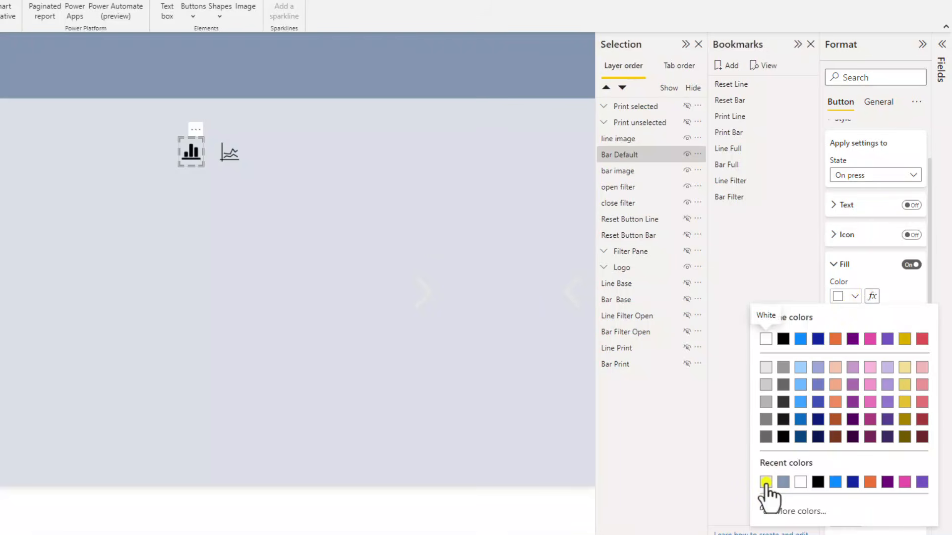
click(766, 482)
double_click(842, 389)
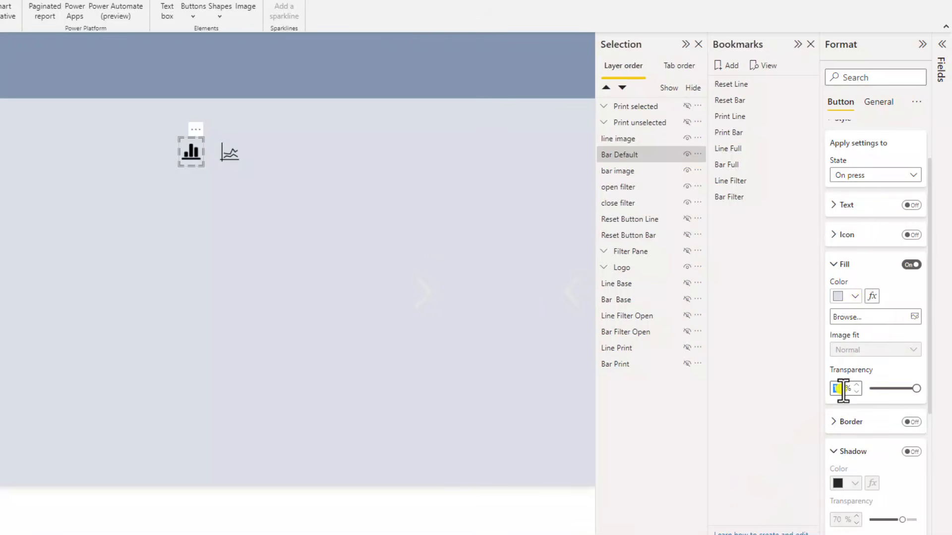
text(10)
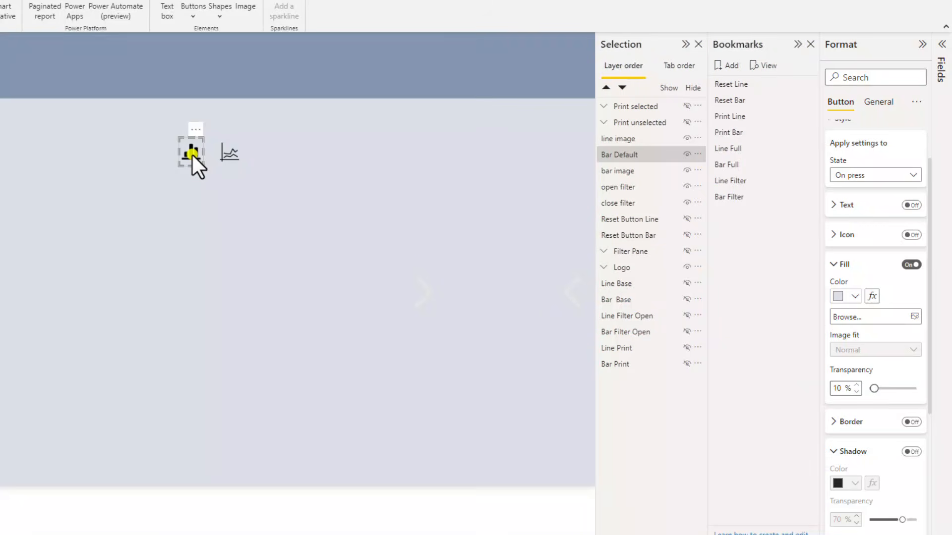
Step: Paste a copy of the Bar Default button over the line chart icon
click(230, 172)
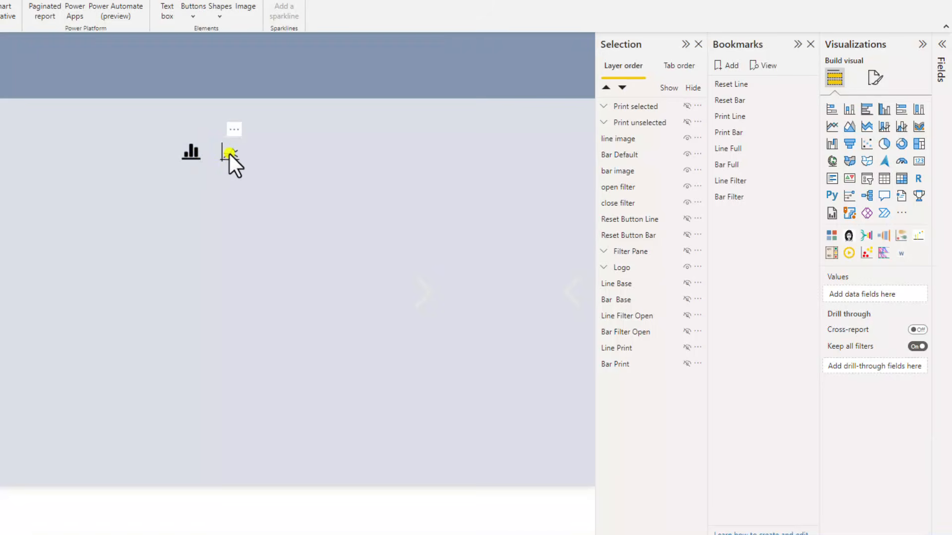
click(230, 154)
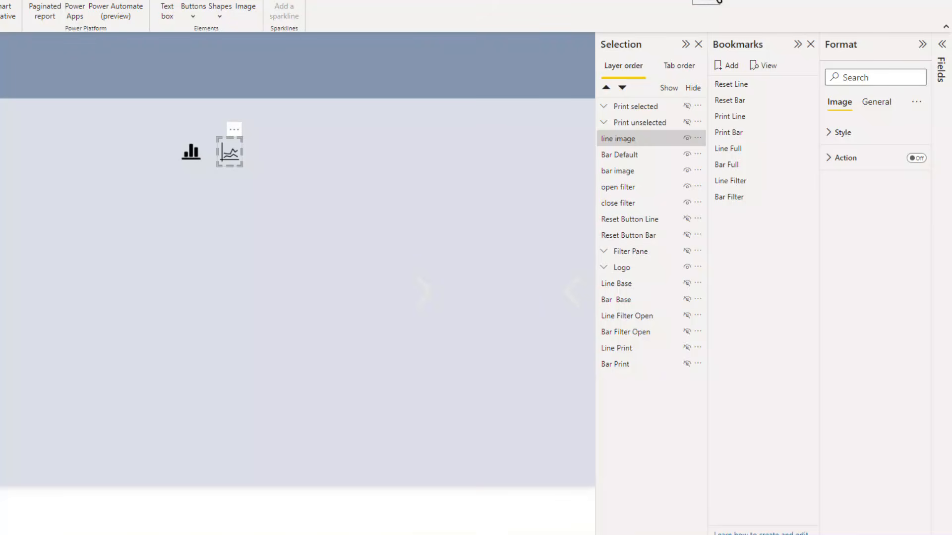
key(ctrl+v)
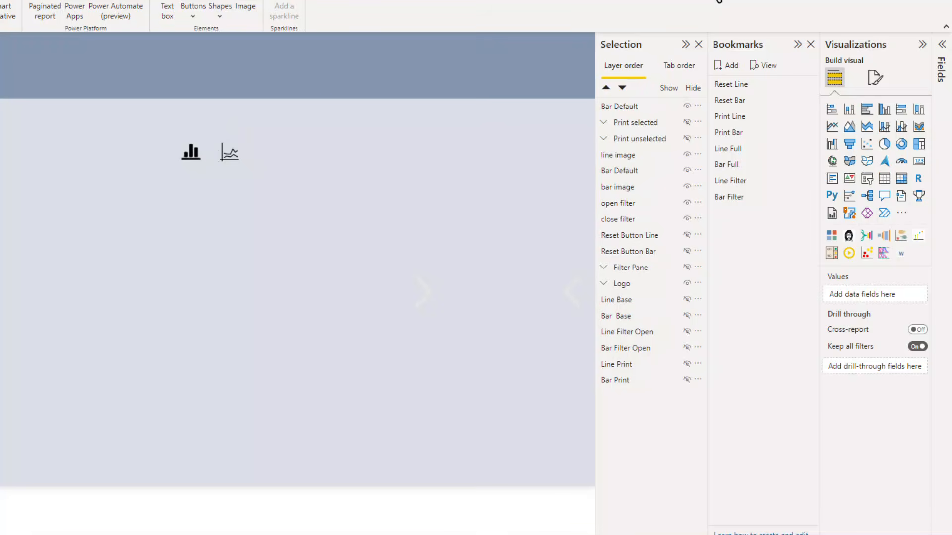
click(191, 152)
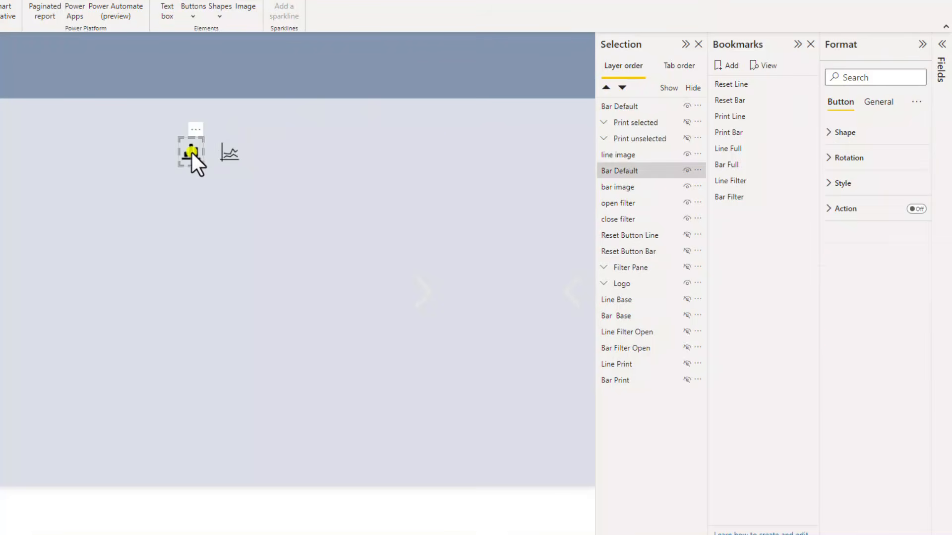
click(638, 170)
Step: Rename the copied Bar Default button over the line chart icon as Line Default
double_click(638, 106)
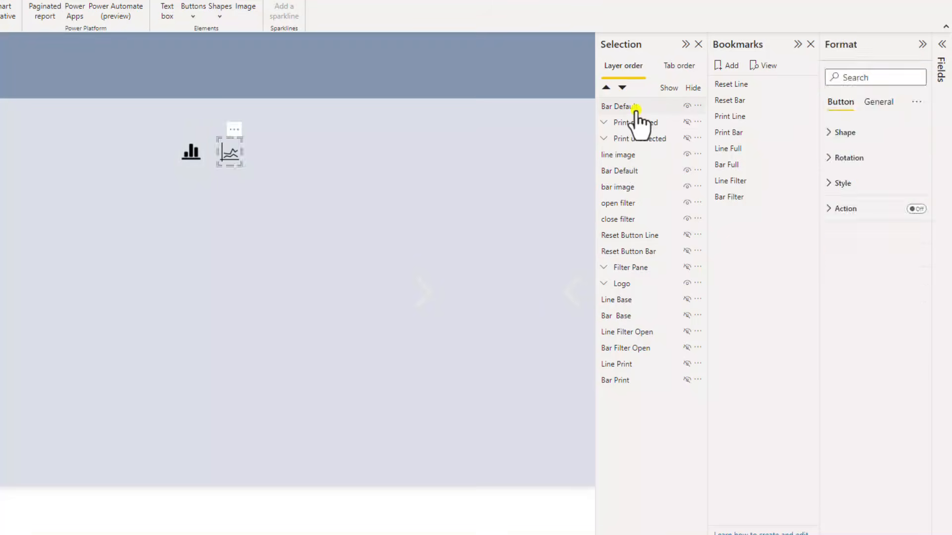
double_click(606, 107)
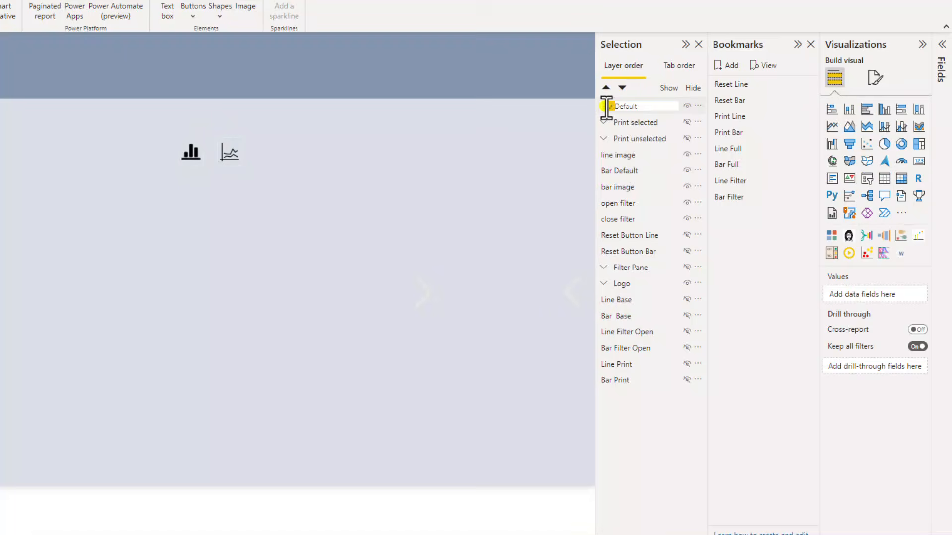
text(Line)
key(Return)
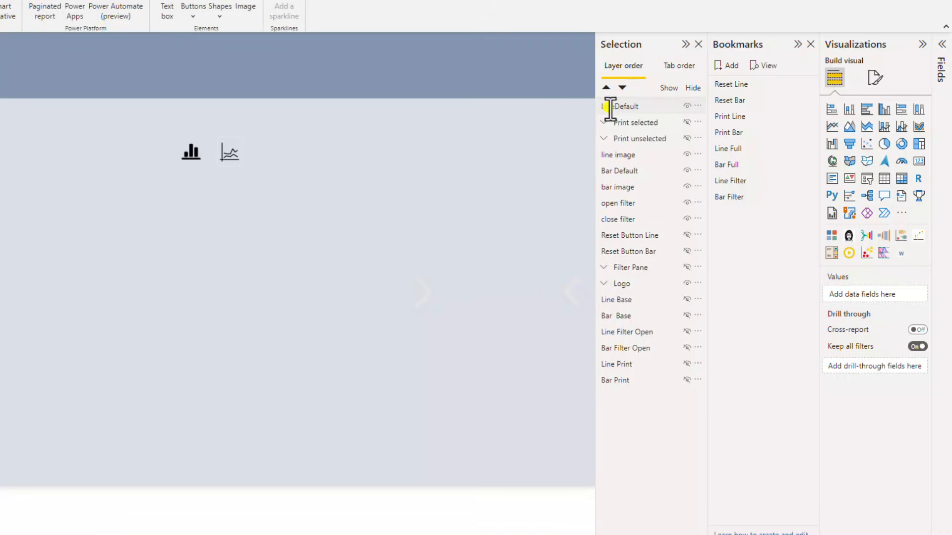
double_click(615, 109)
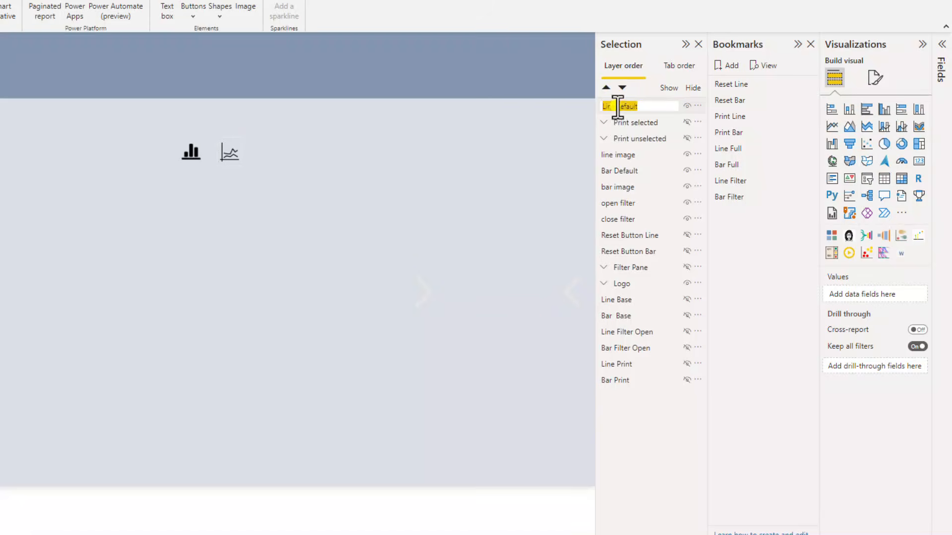
click(617, 107)
key(Return)
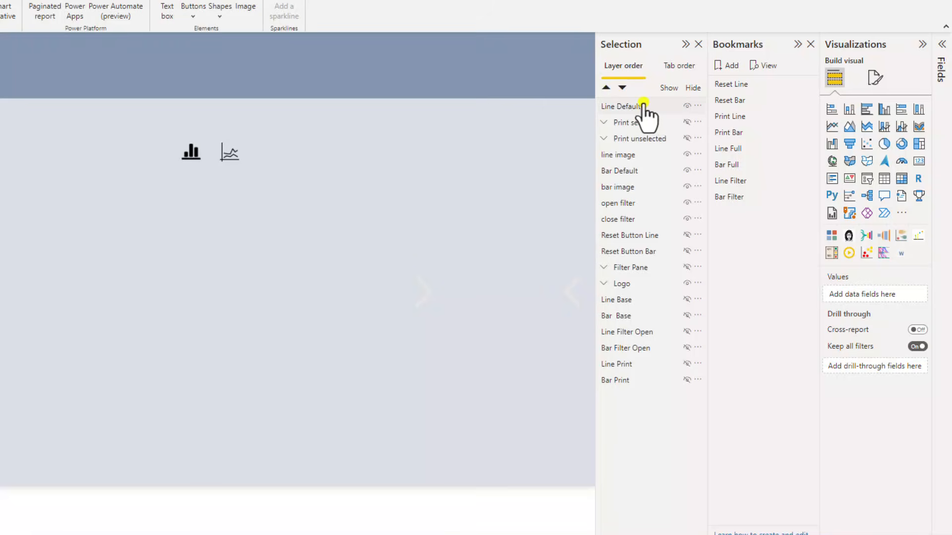
Step: Move Line Default directly above line image in the layer order and group the two objects
drag(645, 106, 646, 146)
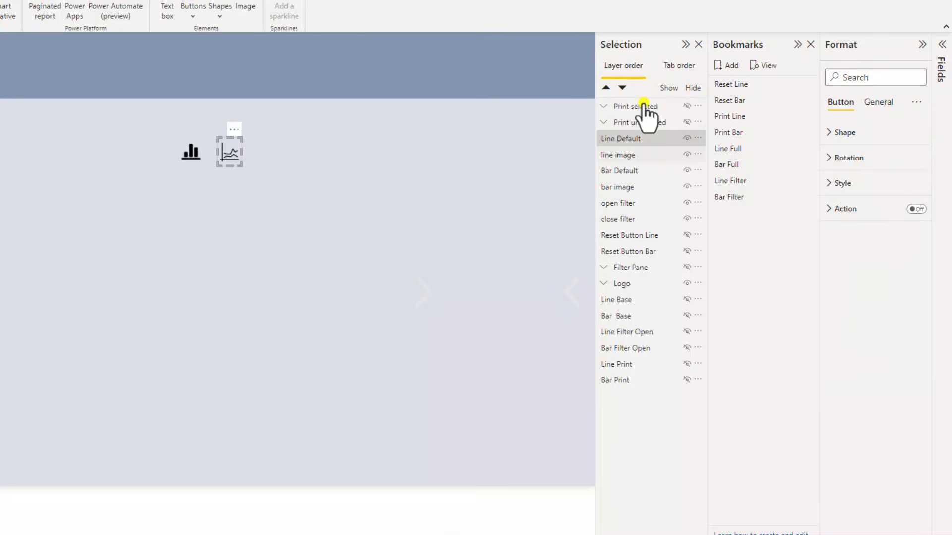
click(645, 155)
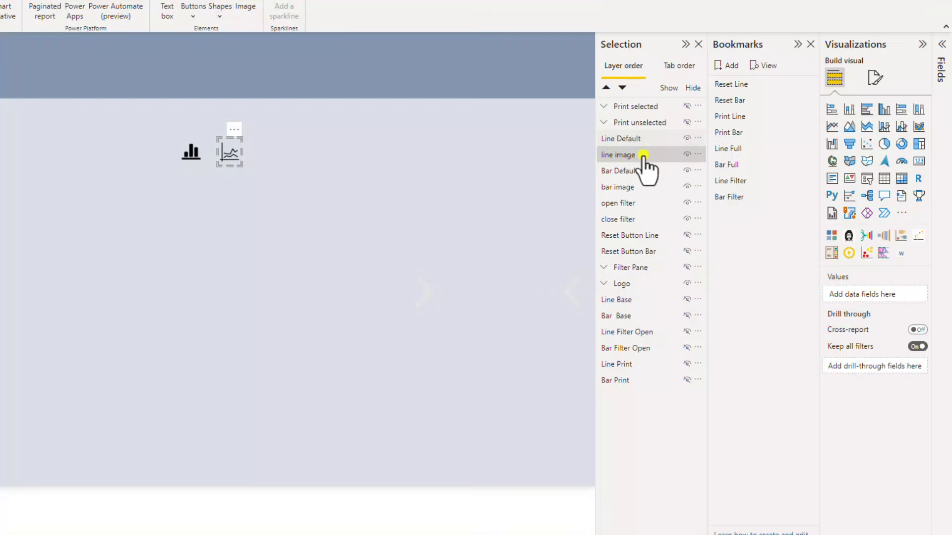
ctrl+click(699, 139)
right_click(700, 138)
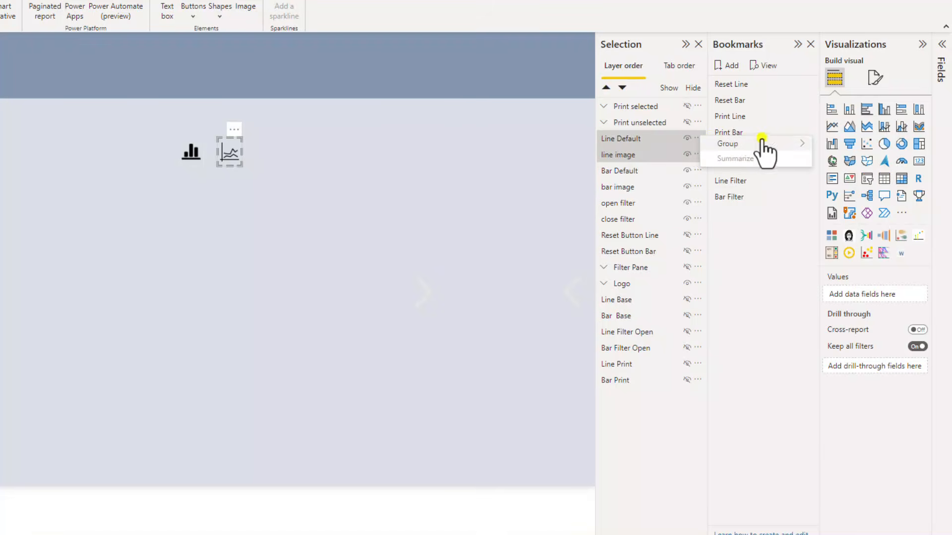
mouse_move(768, 144)
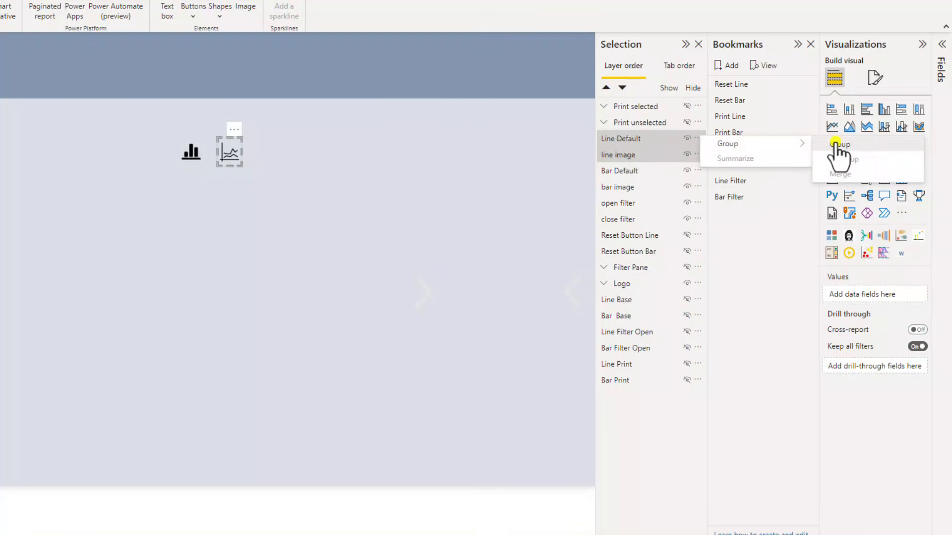
click(838, 144)
Step: Rename the group containing Line Default and line image as Line Button Default and collapse it
click(605, 106)
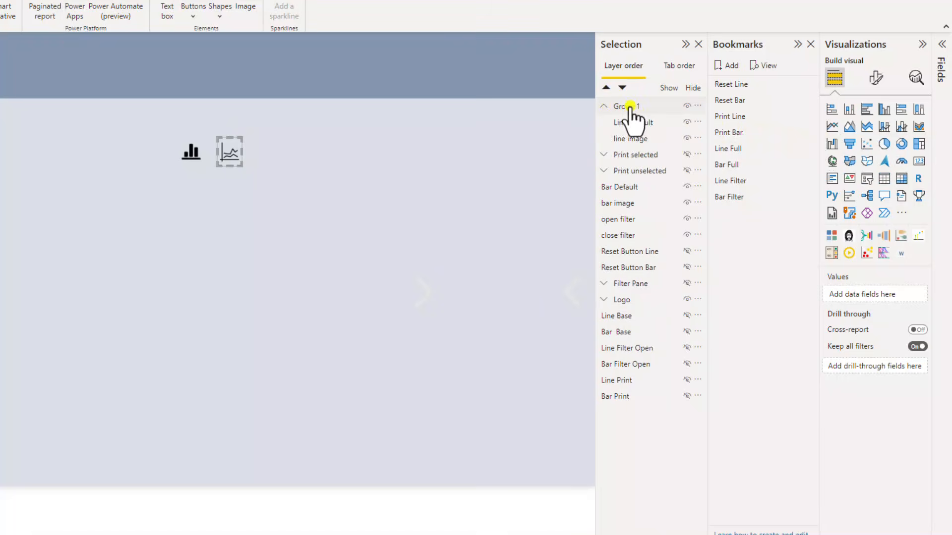
double_click(636, 106)
text(Line Butto)
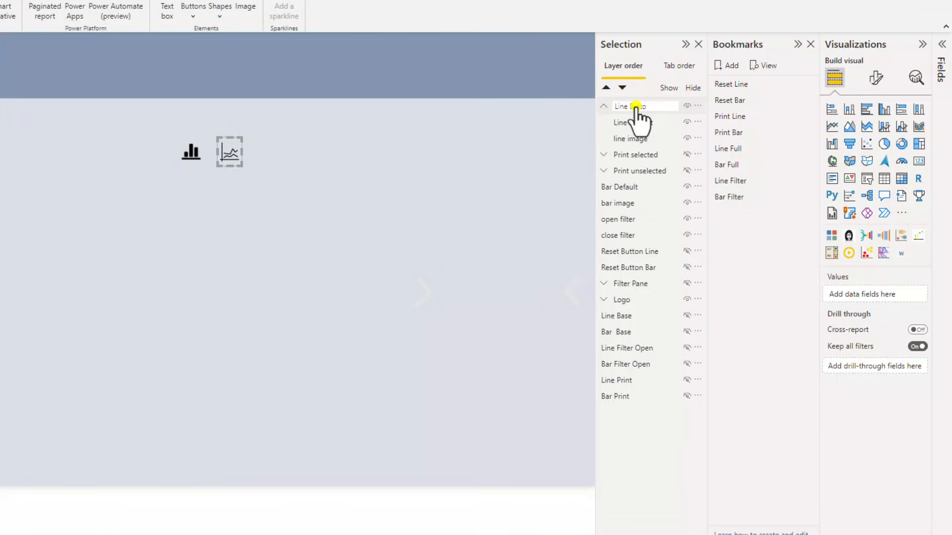
text(n Default)
key(Return)
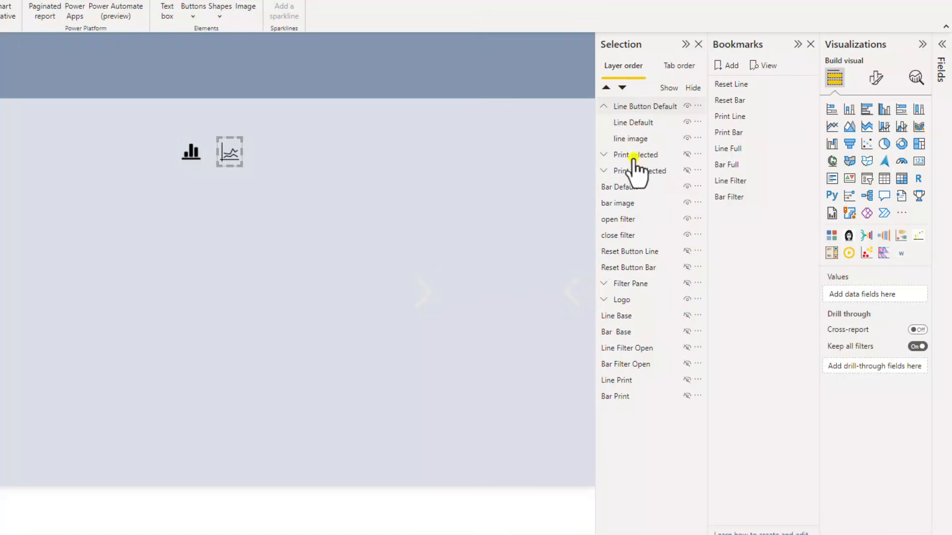
click(602, 106)
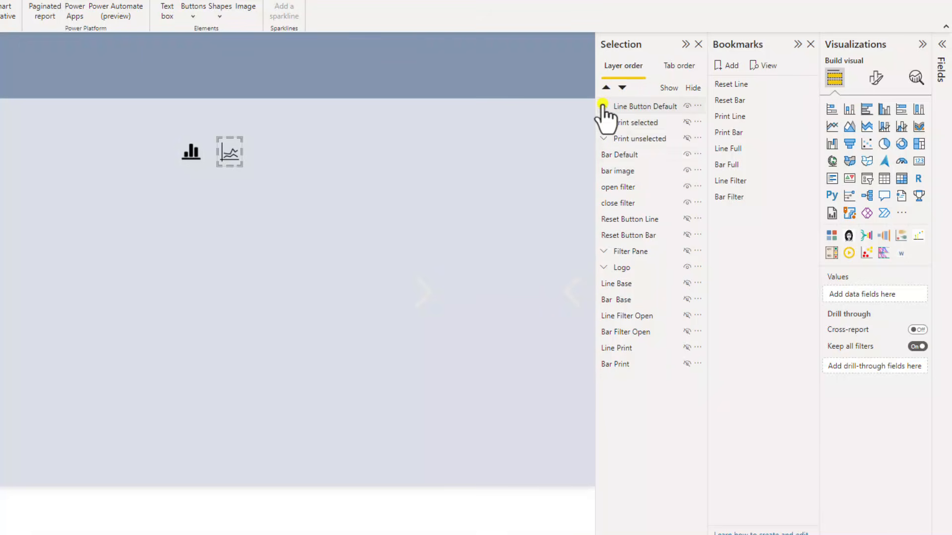
Step: Group the Bar Default button with bar image
click(643, 154)
ctrl+click(644, 171)
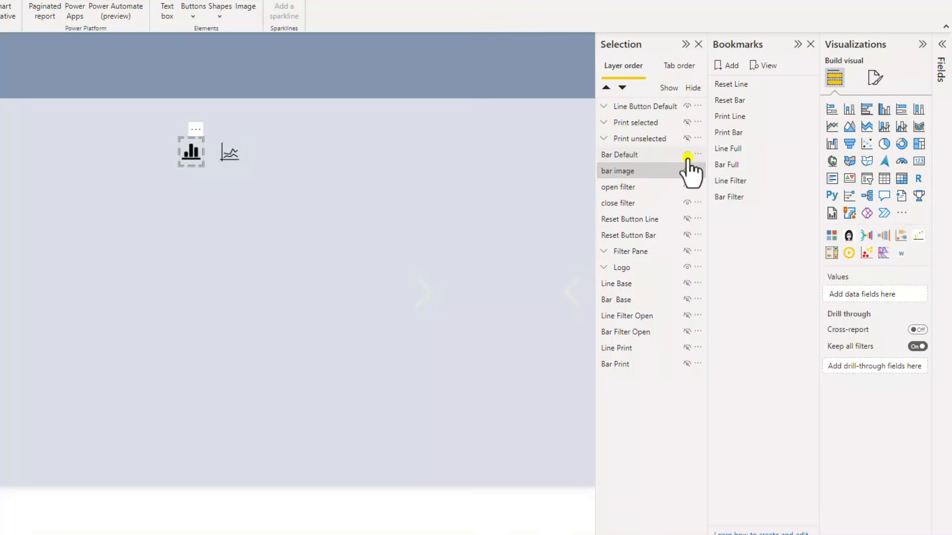
right_click(698, 157)
mouse_move(753, 163)
click(851, 164)
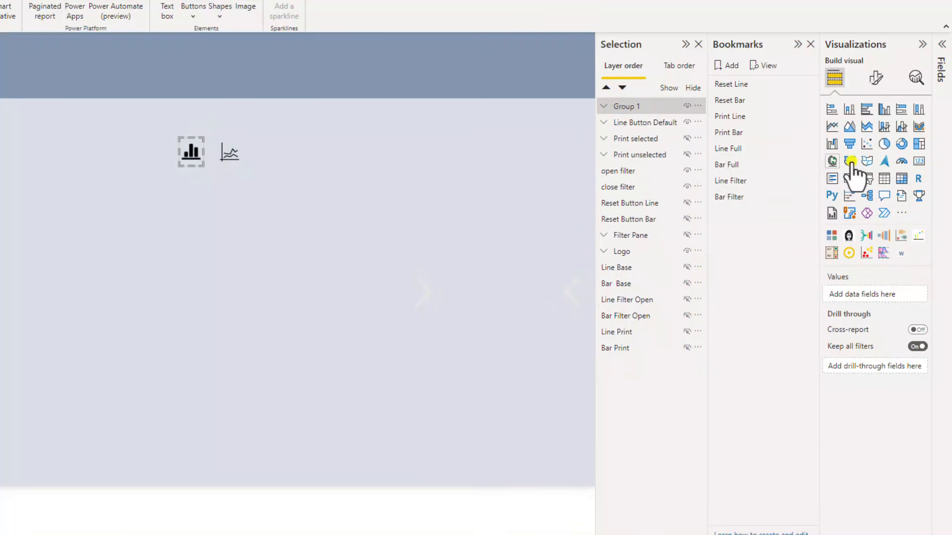
Step: Rename the group containing Bar Default and bar image as Bar Button Default
click(609, 105)
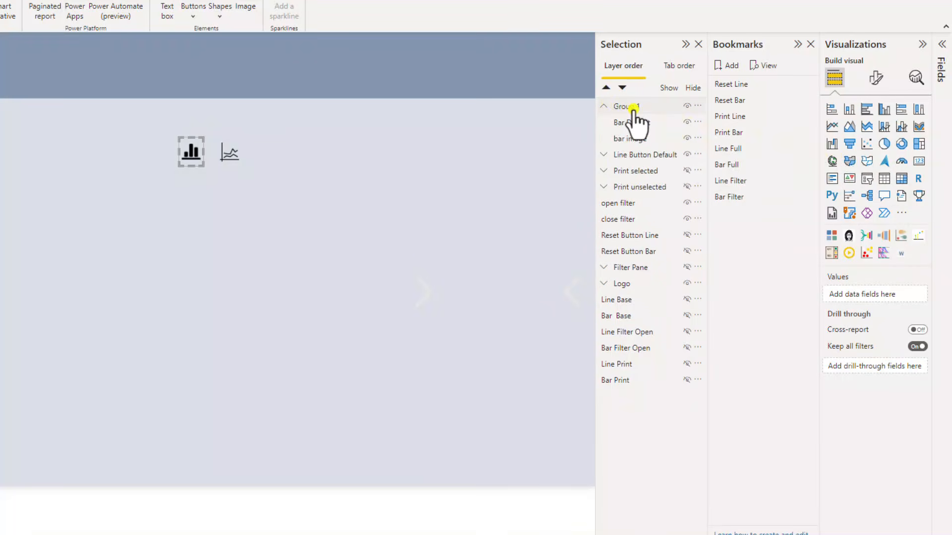
double_click(633, 107)
text(Bar)
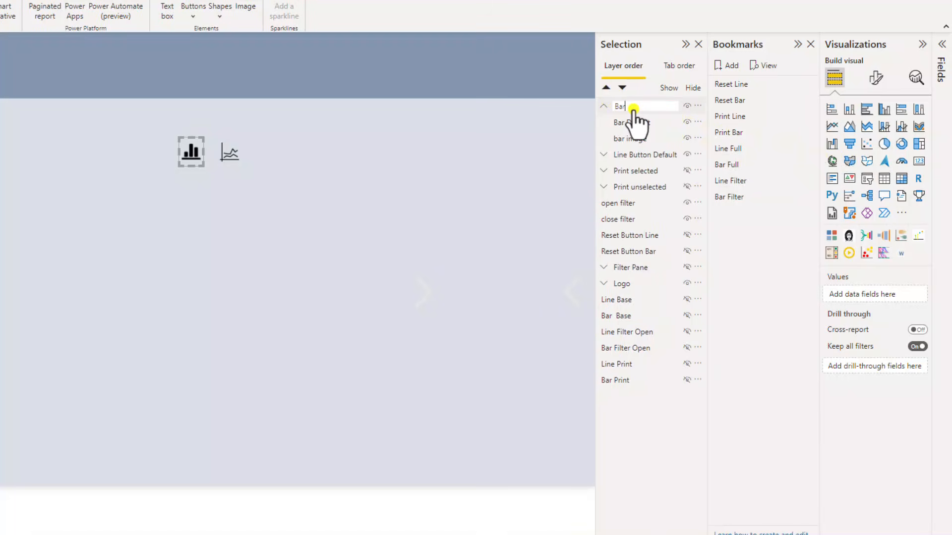
text( Button Default)
key(Return)
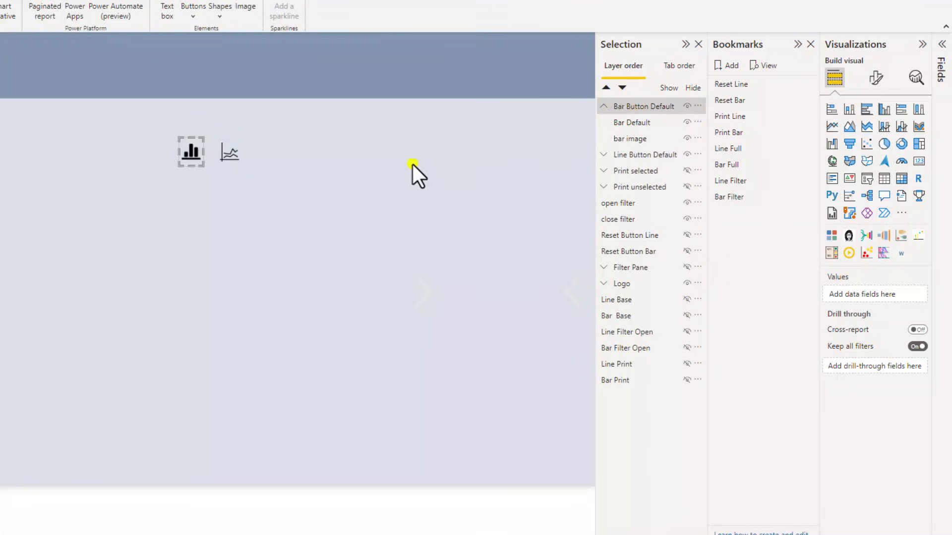
Step: Test the grouped line chart button on the report canvas
click(397, 167)
click(225, 157)
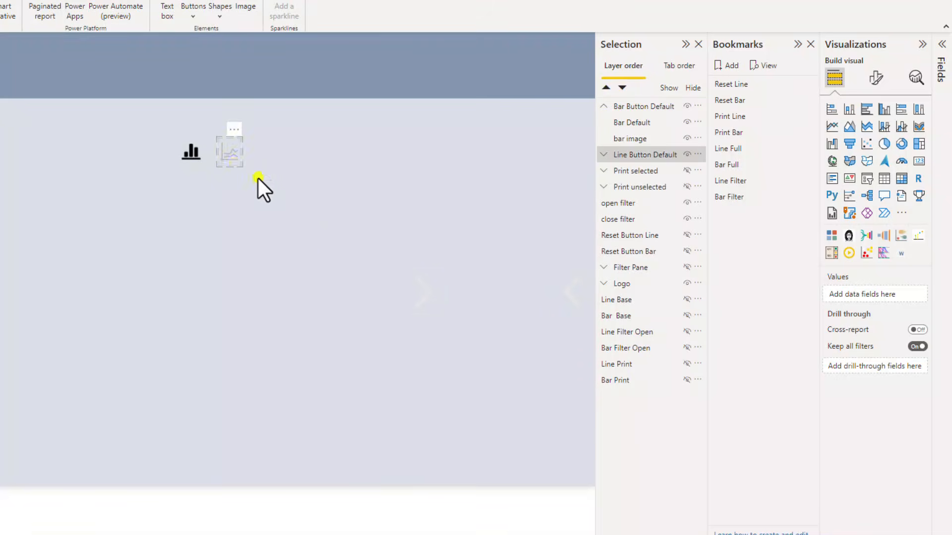
click(440, 297)
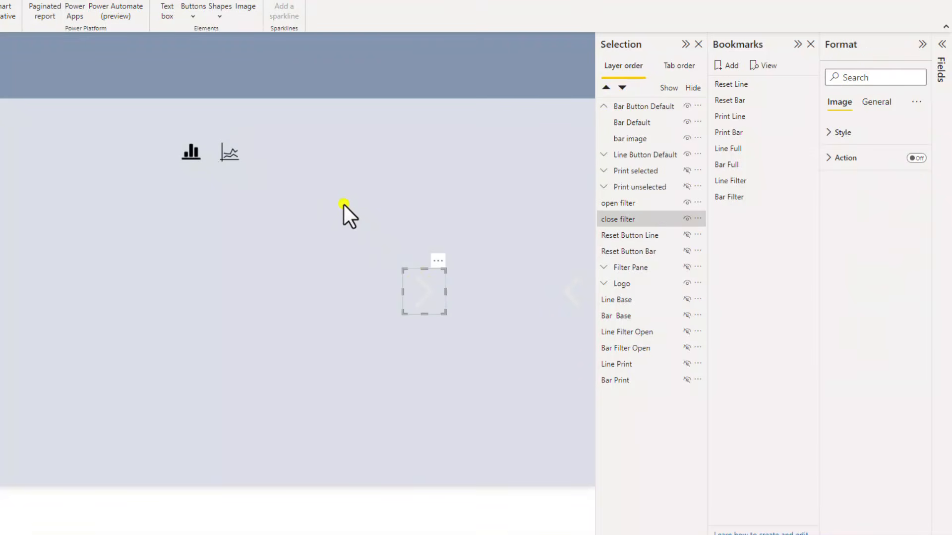
Step: Insert a blank button and size it to cover the left-pointing open filter arrow on the canvas
click(371, 260)
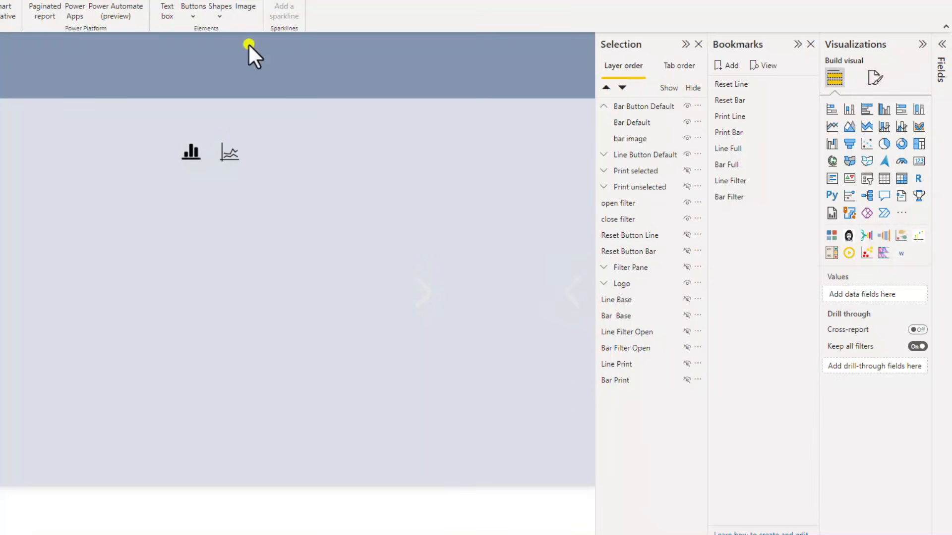
click(200, 11)
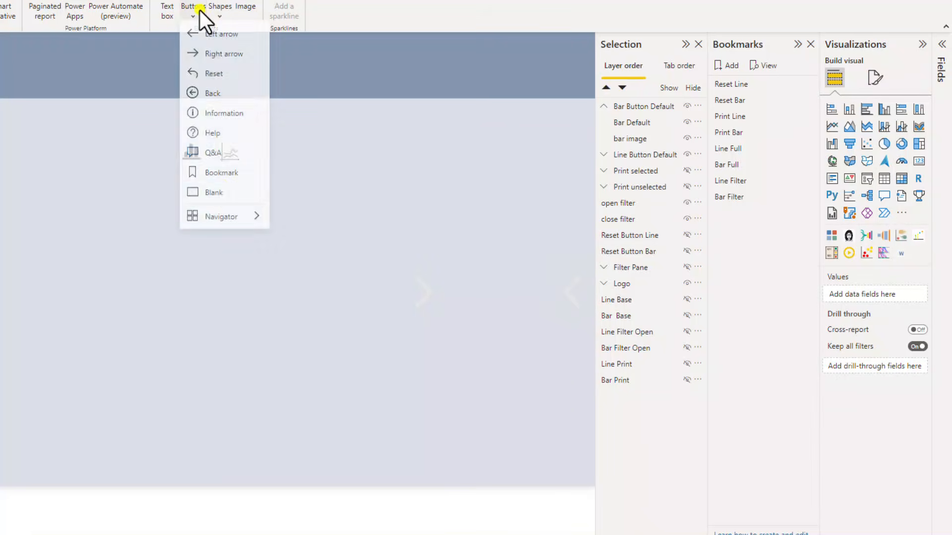
click(224, 199)
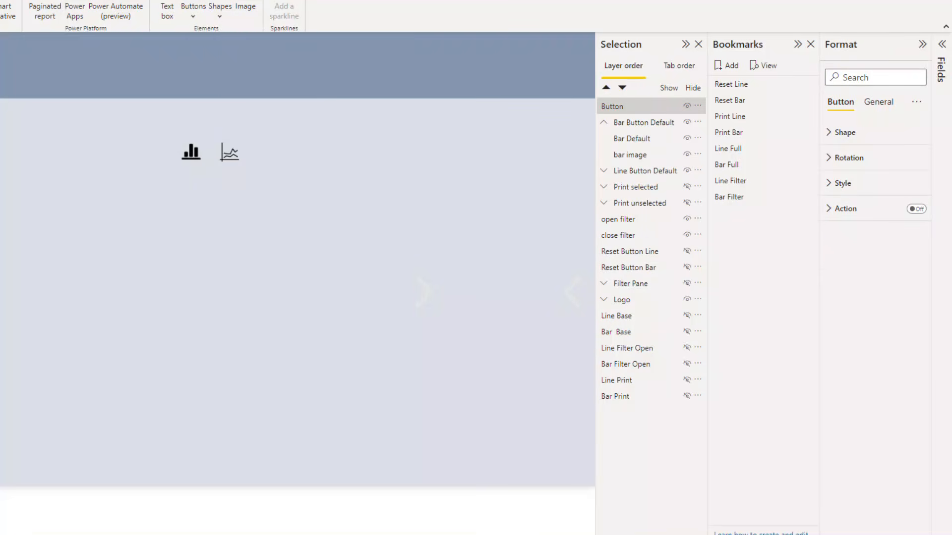
drag(1, 103, 572, 298)
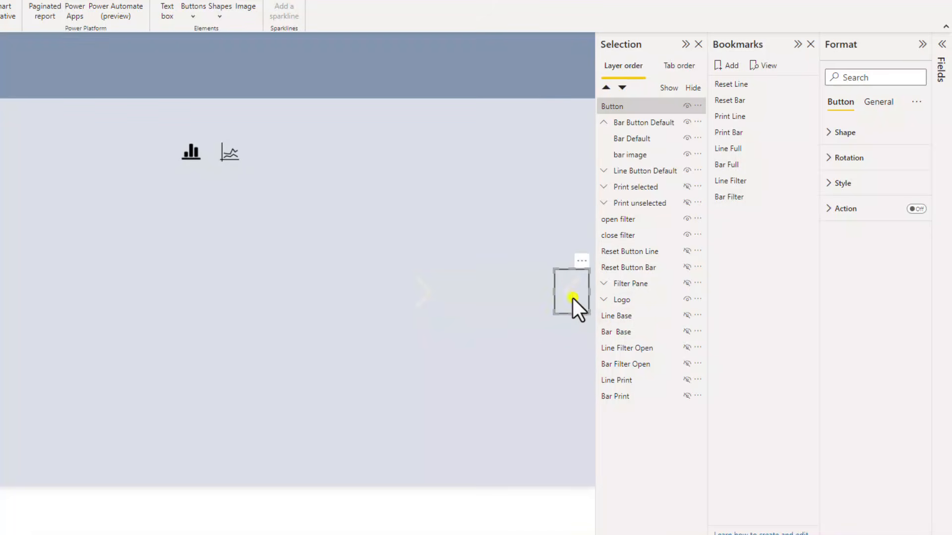
Step: For the new button's default state, turn the icon off and set the fill transparency to 100%
click(838, 183)
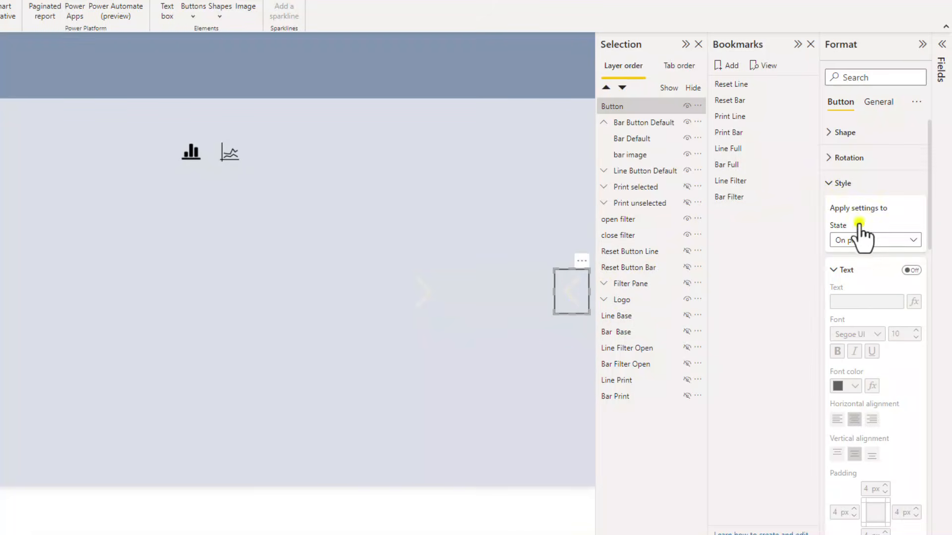
click(871, 241)
click(867, 272)
scroll(866, 272, down, 6)
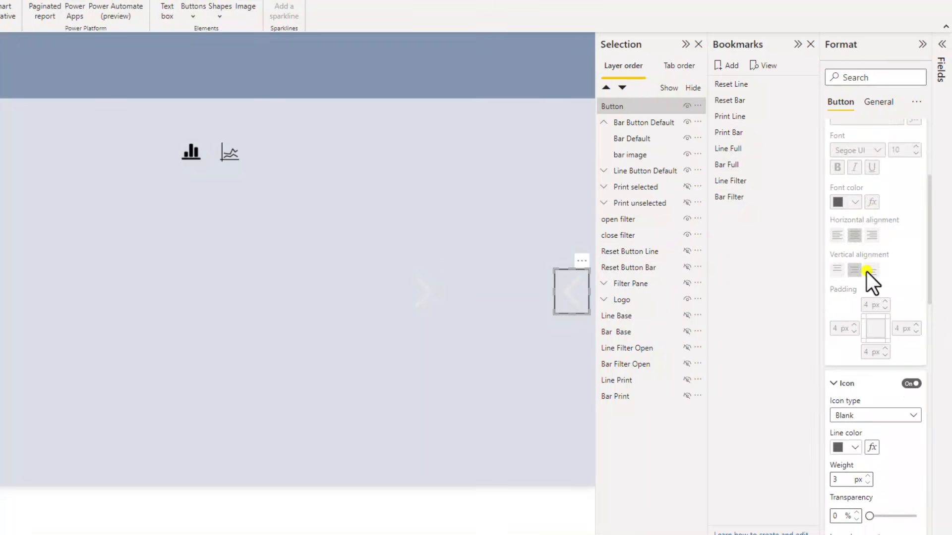
scroll(866, 272, up, 6)
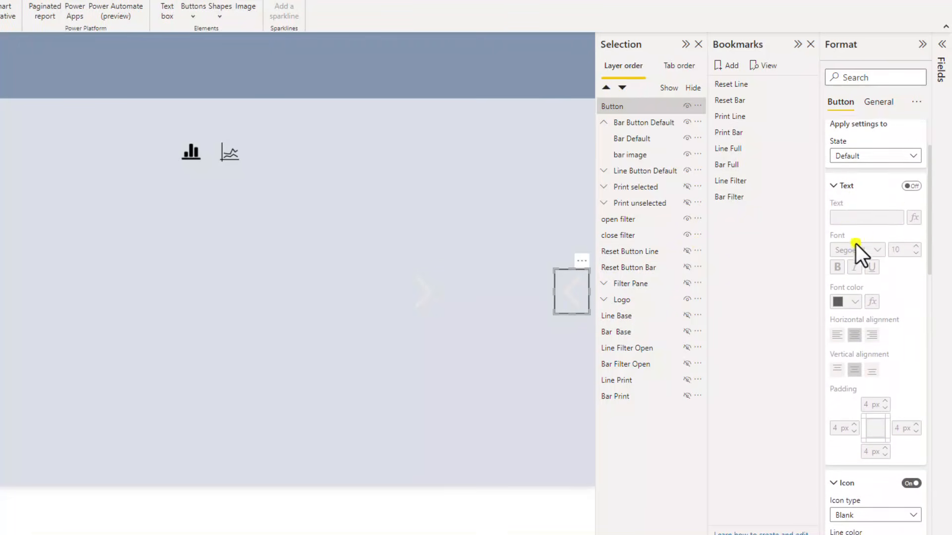
click(841, 204)
click(843, 234)
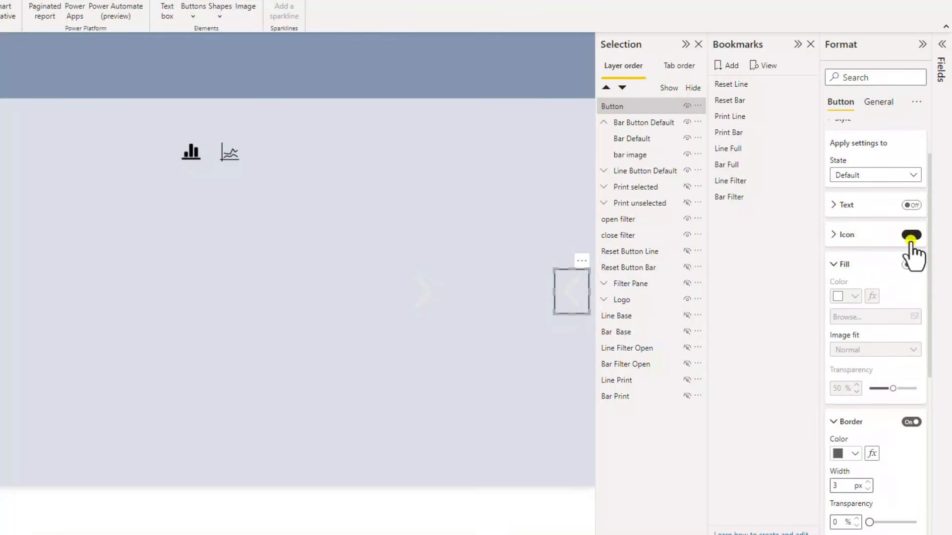
click(910, 234)
drag(892, 388, 913, 389)
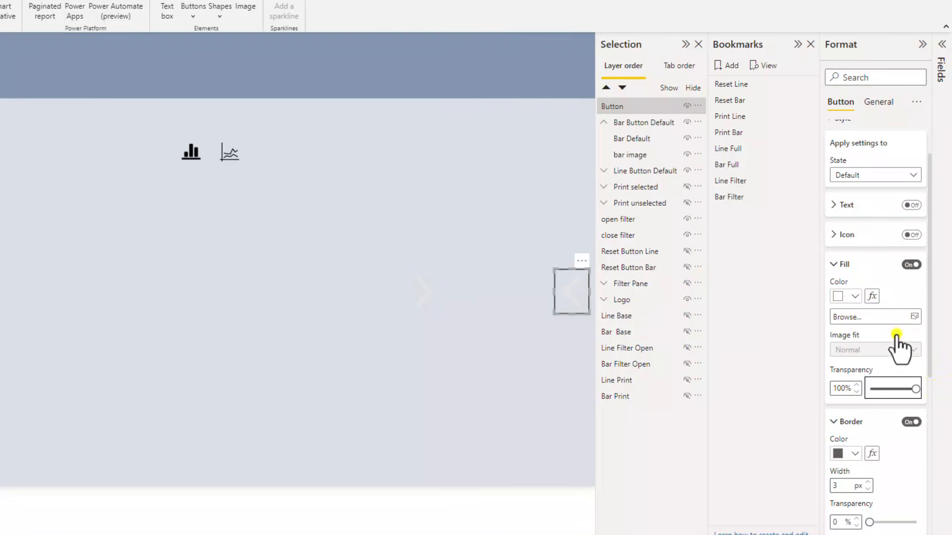
Step: Turn off the border for the new button's default state
click(843, 262)
click(859, 172)
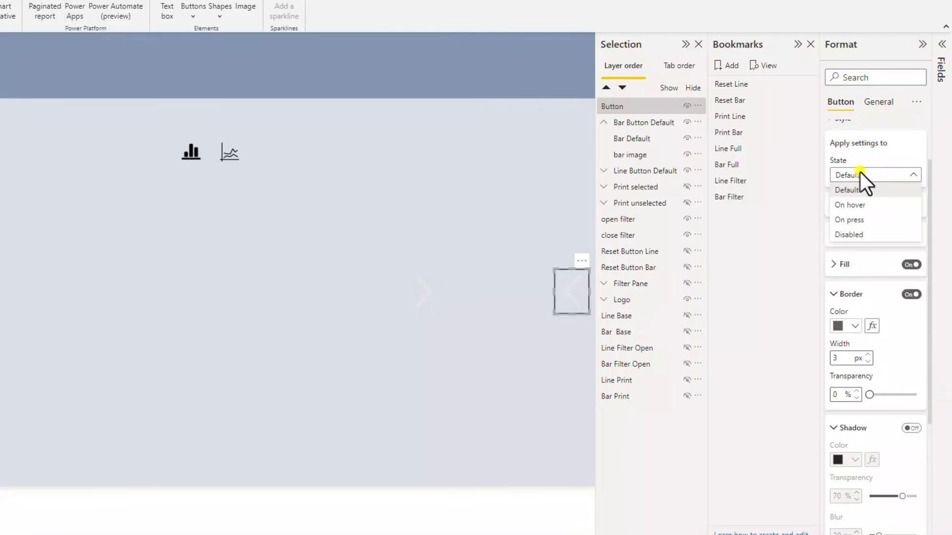
click(919, 294)
click(917, 292)
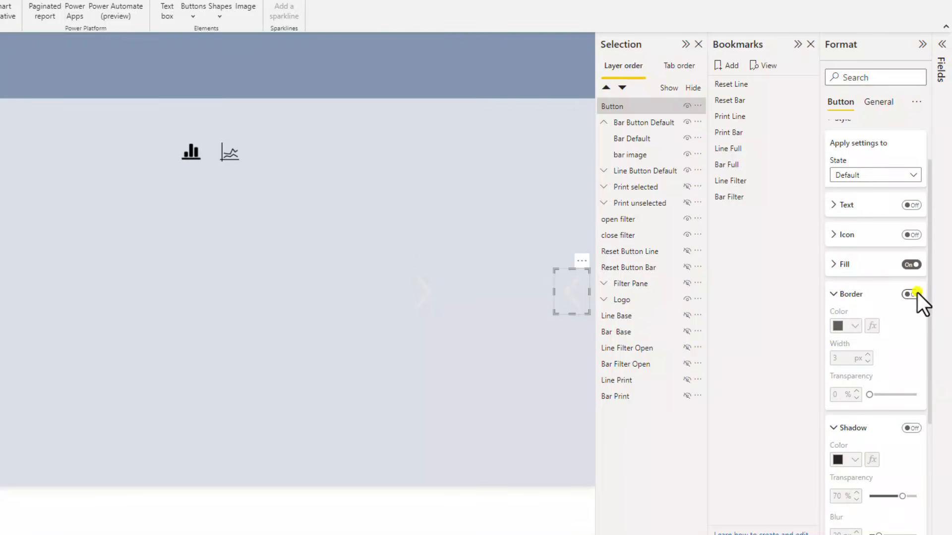
Step: Give the new button's On hover state a light grey fill with 10% transparency
click(843, 174)
click(856, 205)
click(843, 264)
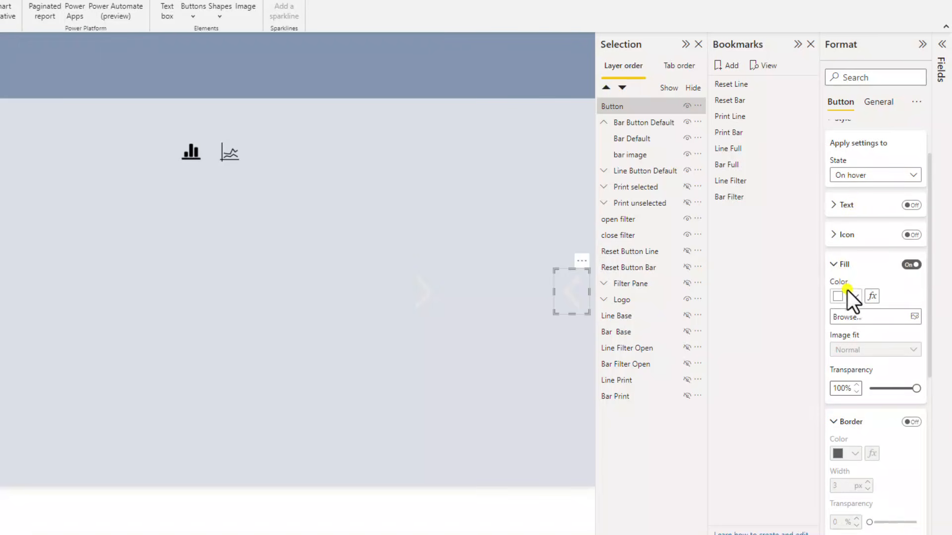
click(846, 292)
click(767, 484)
click(842, 388)
text(50)
click(841, 388)
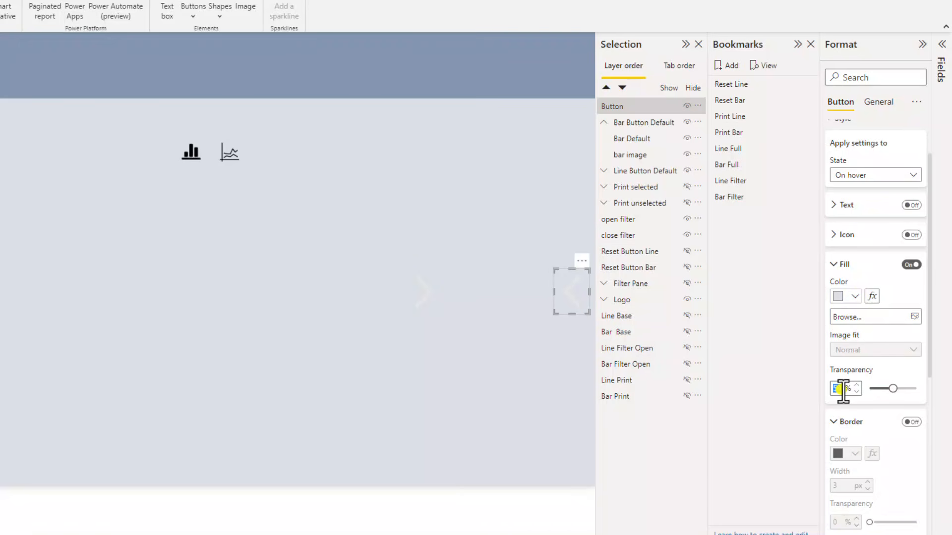
text(10)
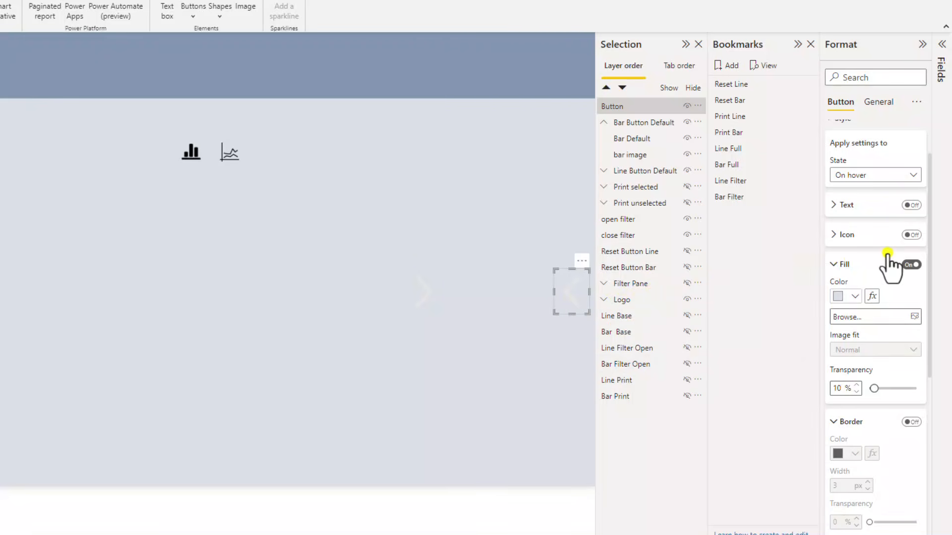
Step: Turn off the fill for the new button's On hover state and deselect the button
scroll(888, 254, up, 2)
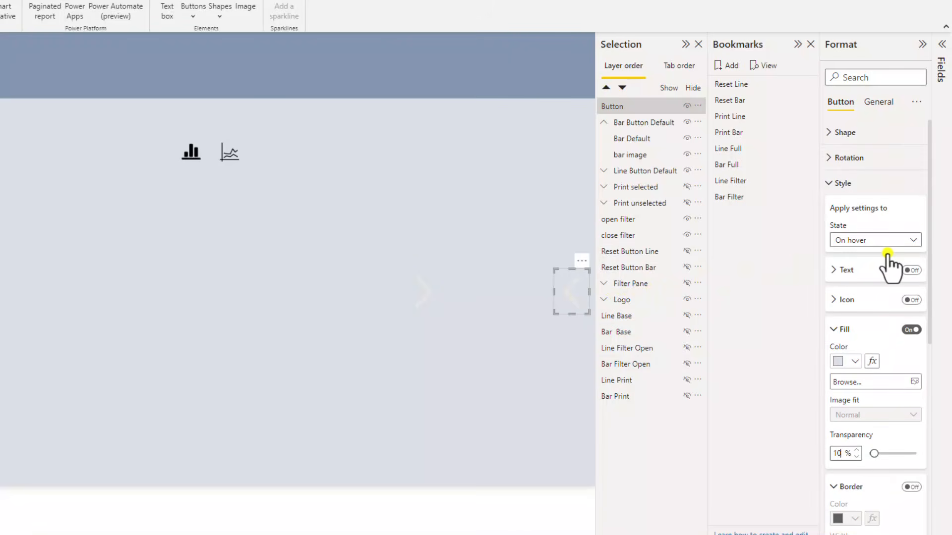
click(912, 330)
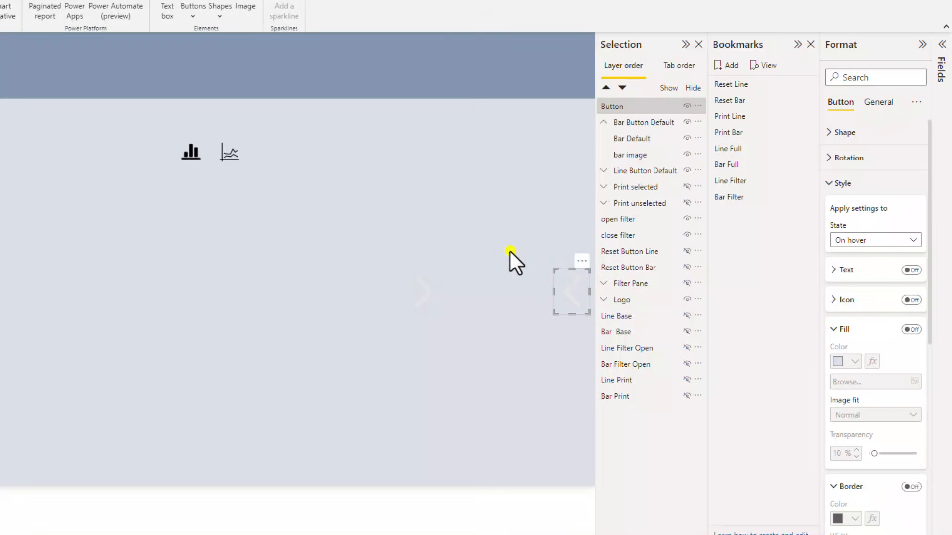
click(475, 329)
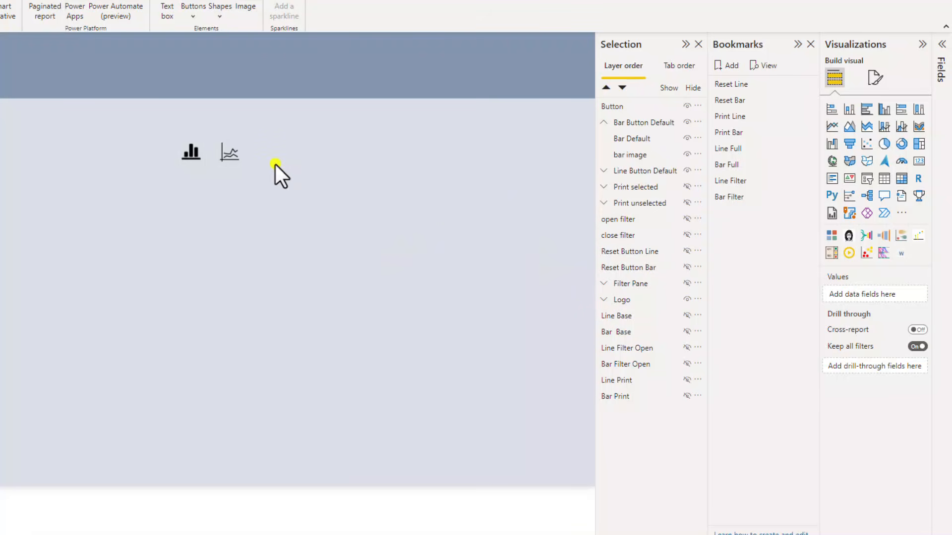
Step: Collapse the Bar Button Default group and check that the bar and line button groups can be selected together
click(603, 122)
drag(236, 142, 146, 128)
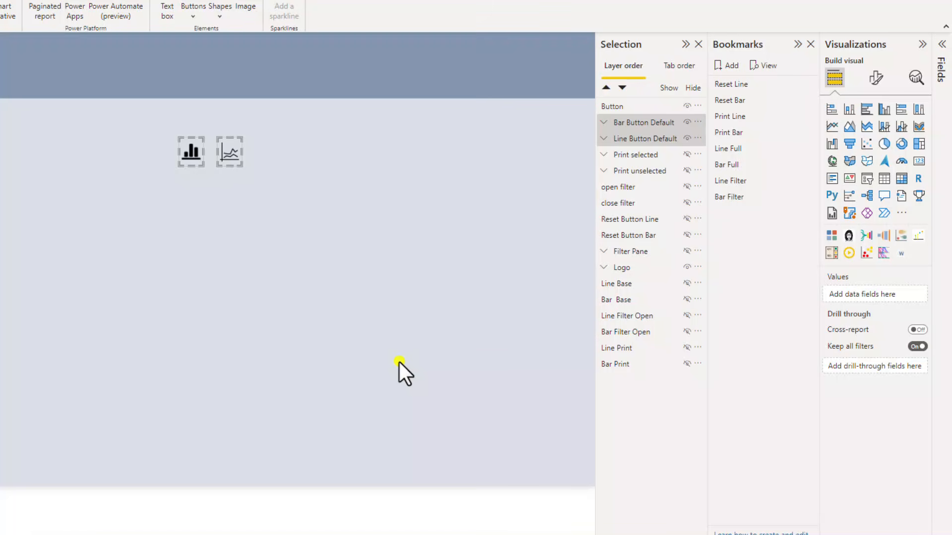
click(268, 236)
drag(287, 171, 129, 115)
click(434, 215)
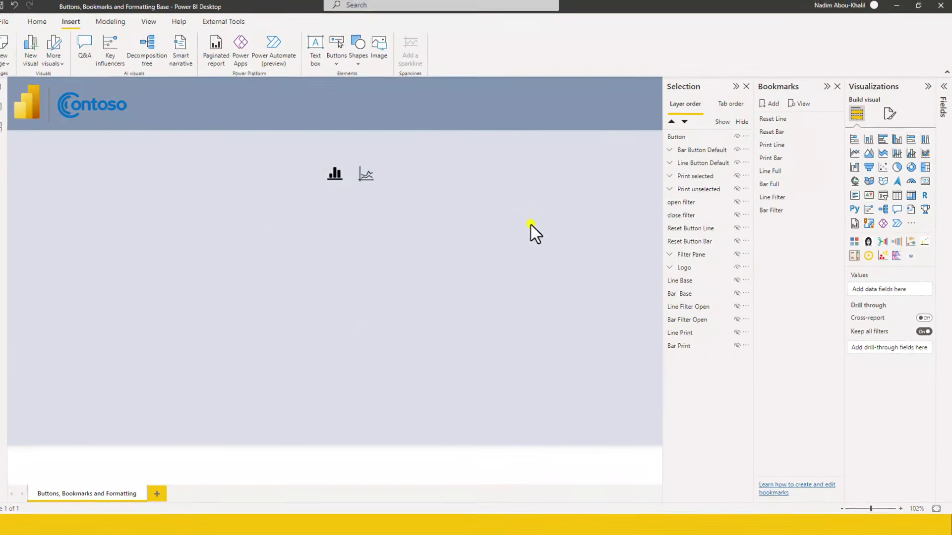
Step: Show the Filter Pane and Line Filter Open visuals, and move the bar and line button groups just above the chart's title bar
click(739, 255)
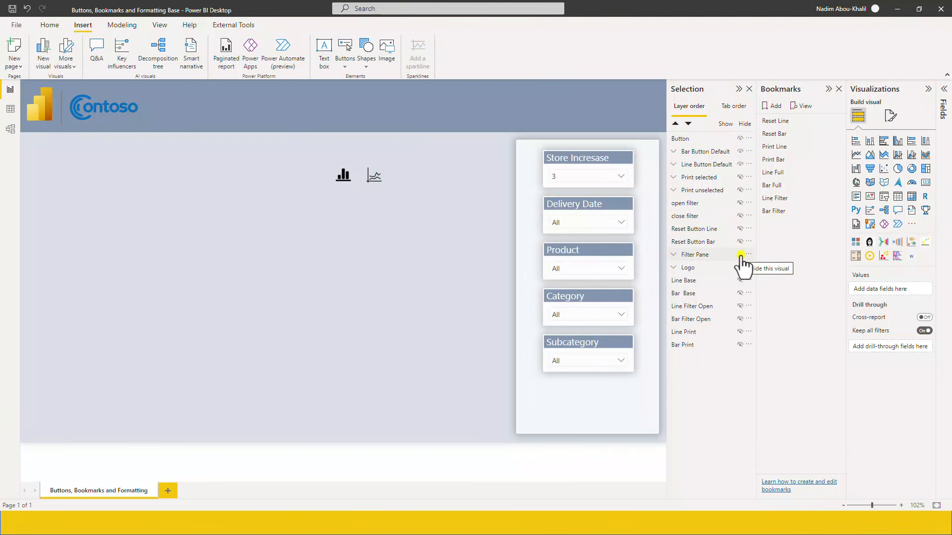
click(740, 306)
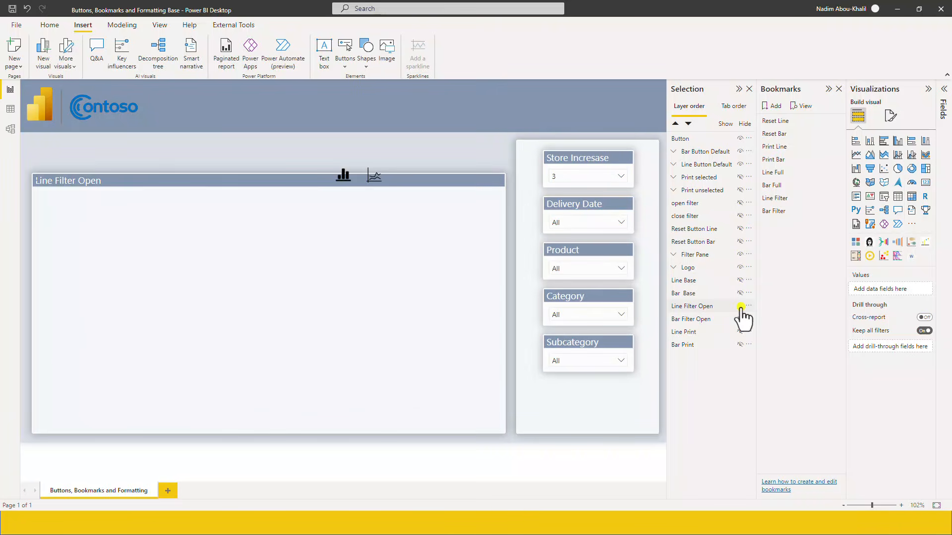
click(376, 177)
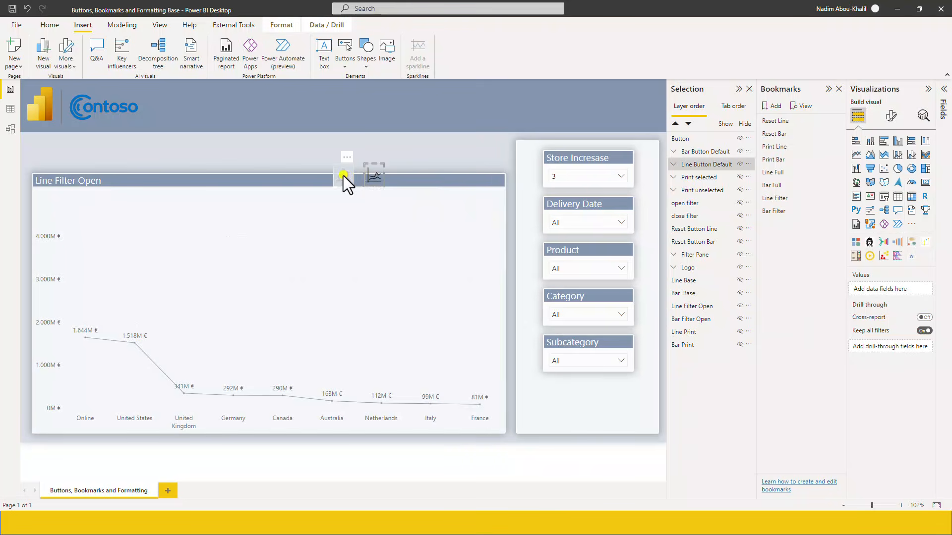
ctrl+click(343, 175)
drag(371, 176, 258, 155)
click(317, 156)
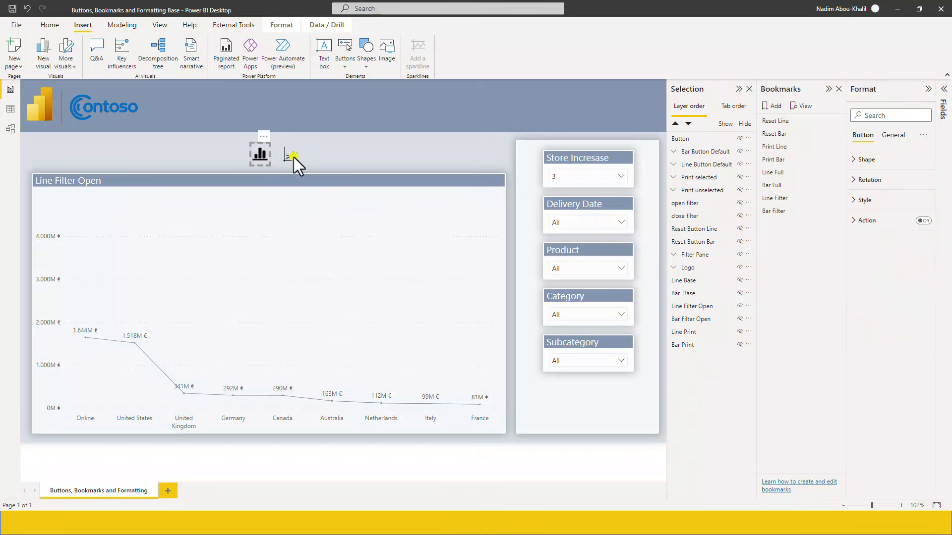
click(353, 159)
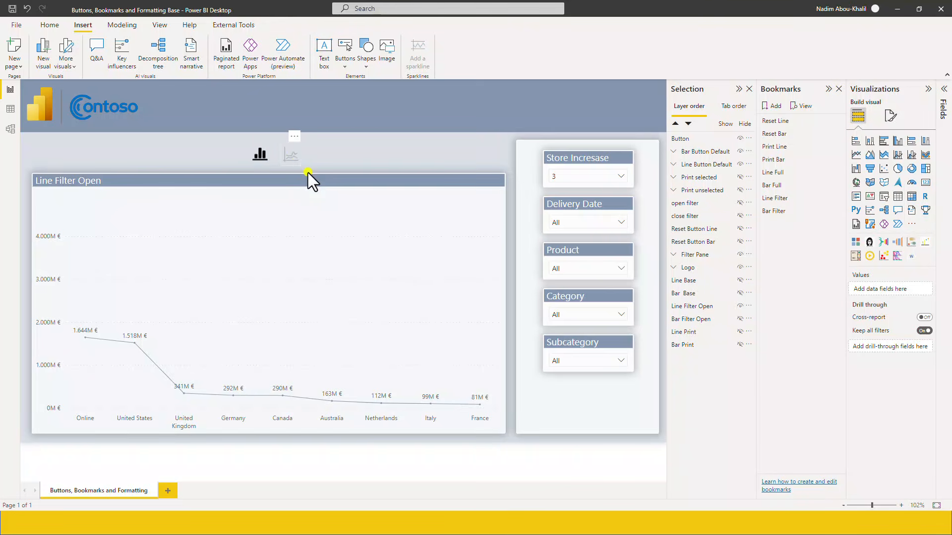
Step: Test the hover and press appearance of the repositioned line and bar chart buttons
click(292, 155)
click(328, 155)
click(288, 155)
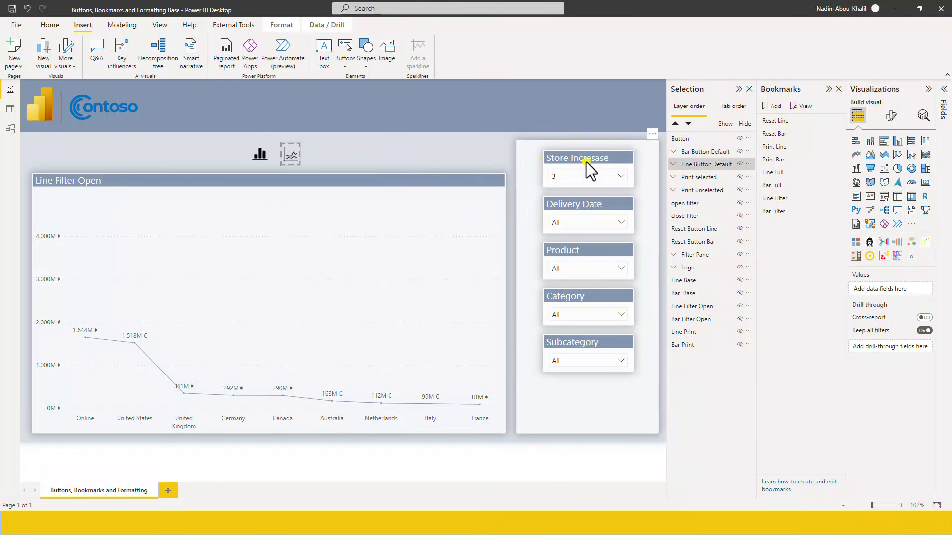
click(715, 165)
click(322, 167)
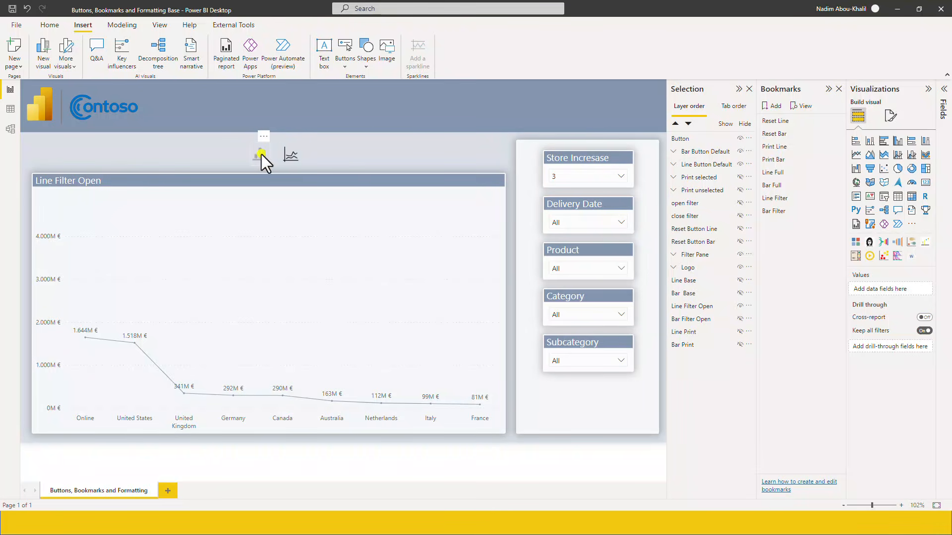
Step: Duplicate the Line Button Default group and place the copy exactly over the original
click(293, 156)
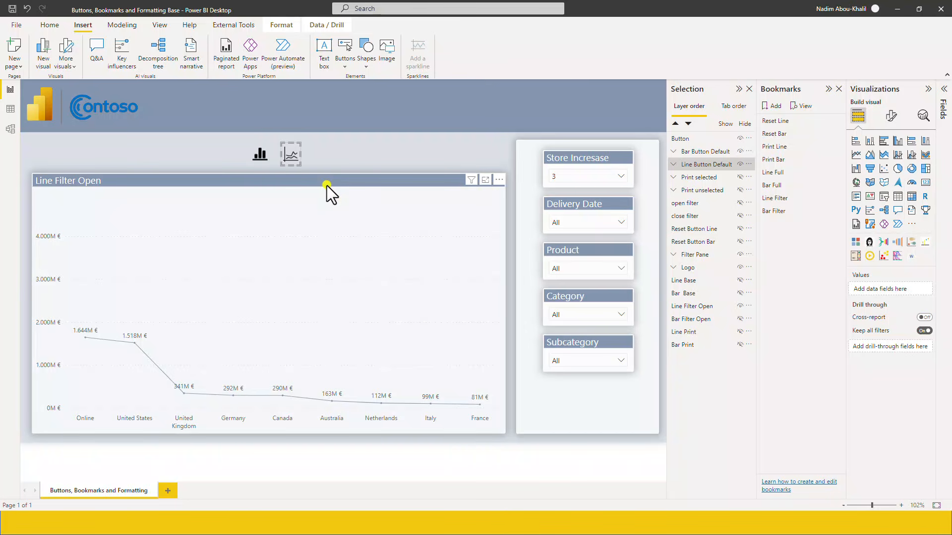
key(ctrl+v)
drag(290, 161, 286, 156)
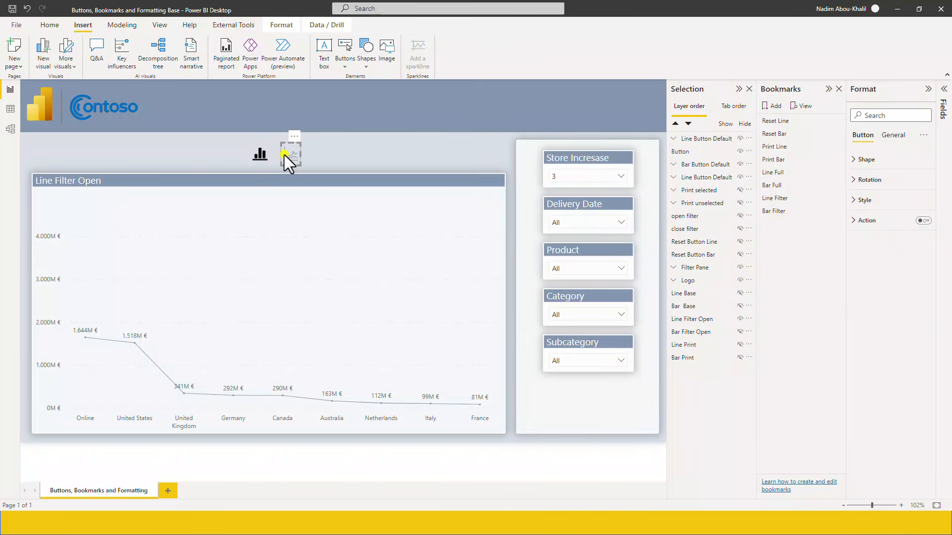
Step: Rename the duplicated line button group as Line Button Selected
click(706, 141)
double_click(720, 139)
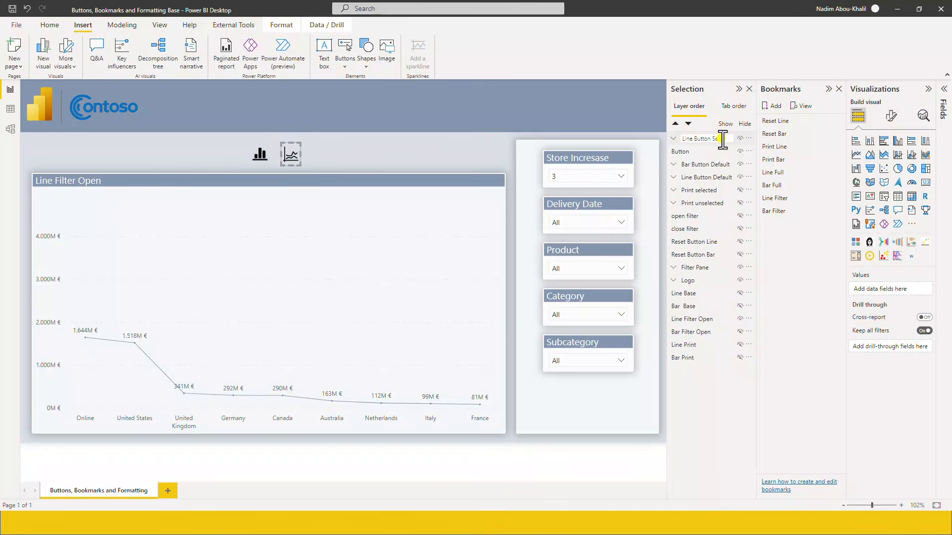
text(Selected)
key(Return)
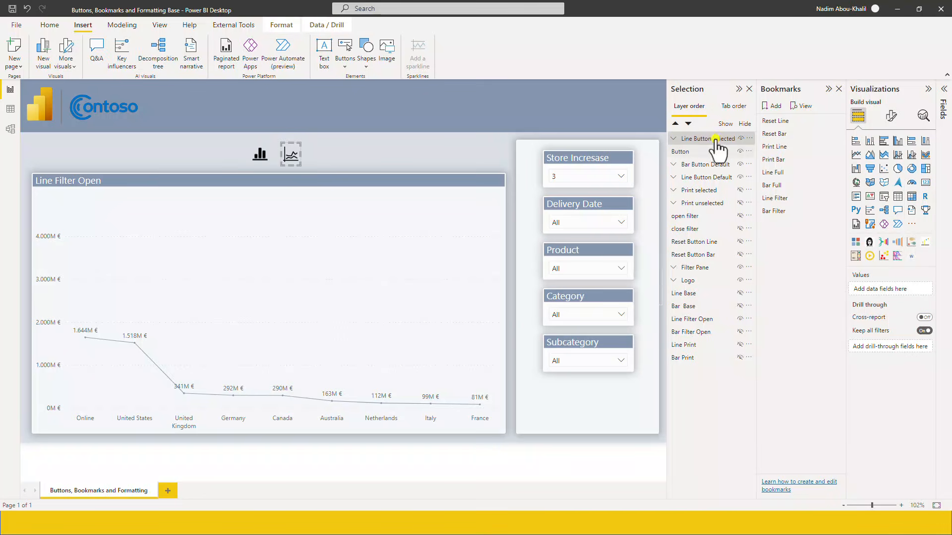
Step: Expand the Line Button Selected group to reach its Line Default button, and hide the original Line Button Default group
click(294, 155)
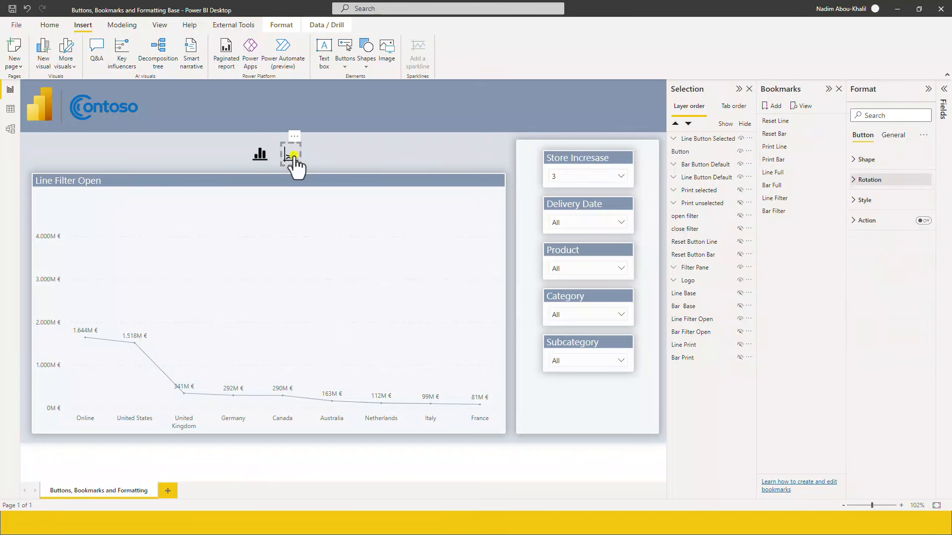
click(673, 139)
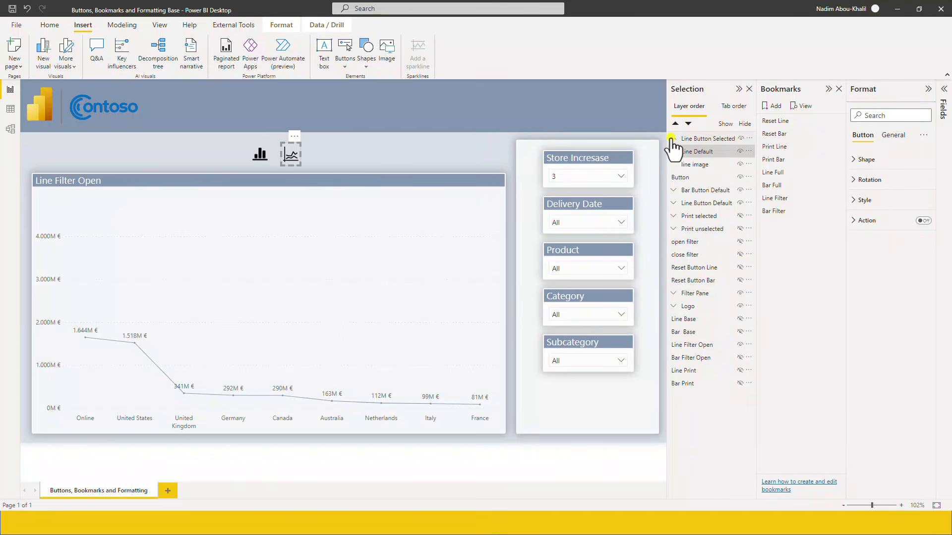
click(703, 152)
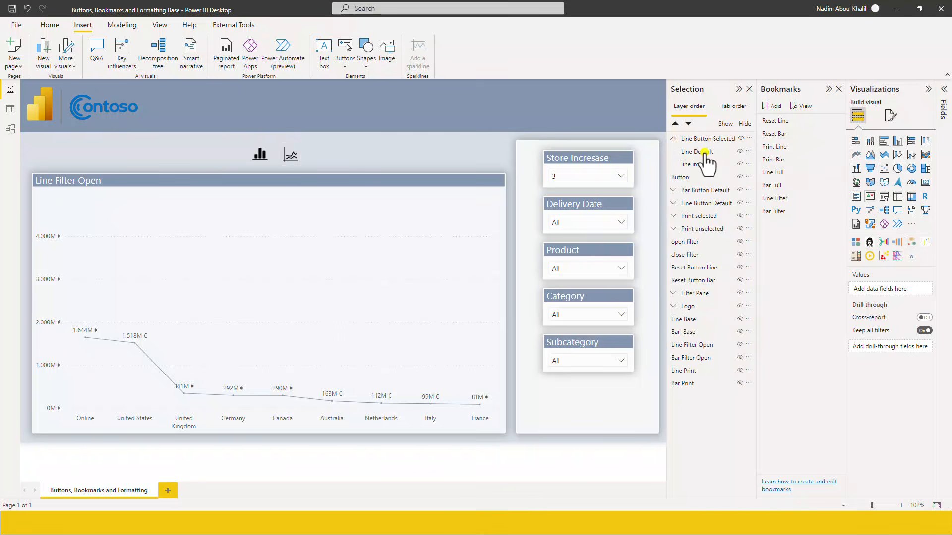
click(694, 152)
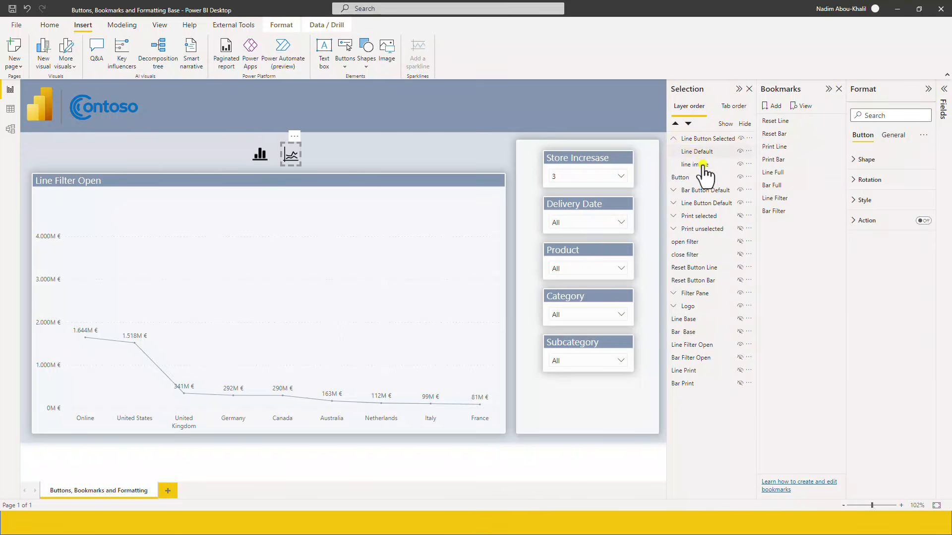
click(740, 203)
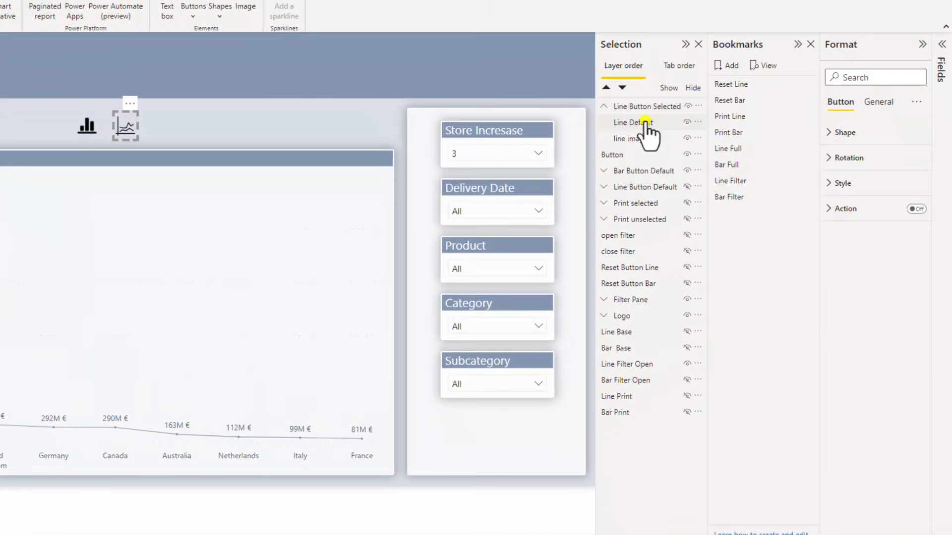
Step: Set the default-state fill of the Line Default button inside Line Button Selected to blue-grey with 77% transparency
click(645, 122)
click(634, 122)
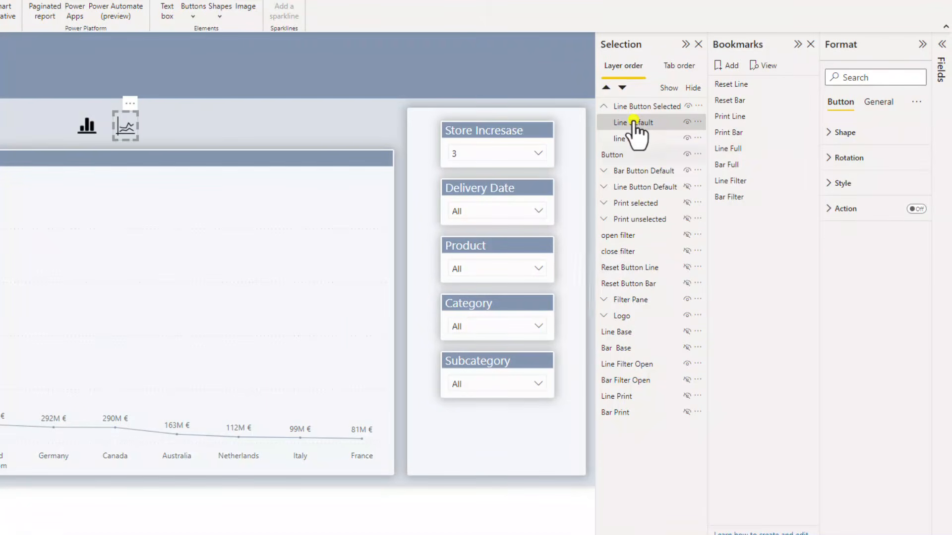
click(842, 185)
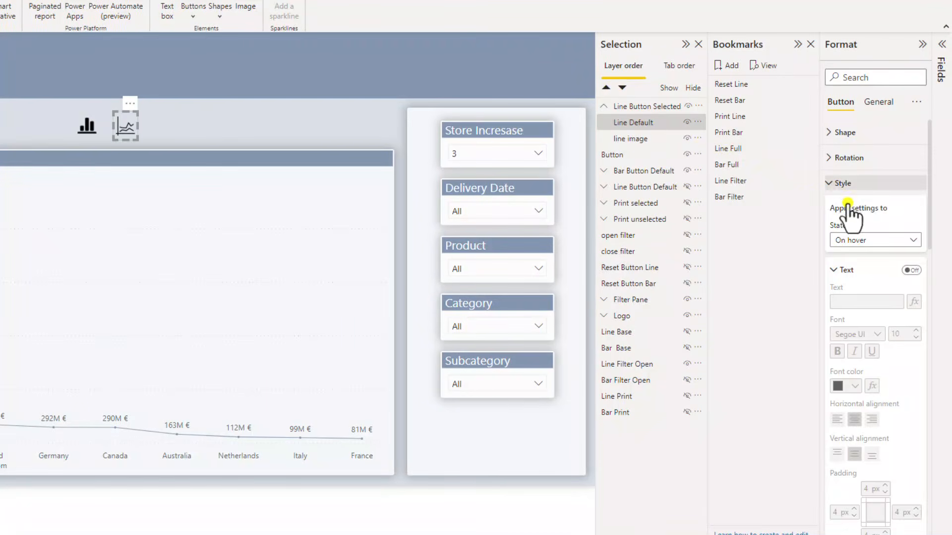
click(867, 240)
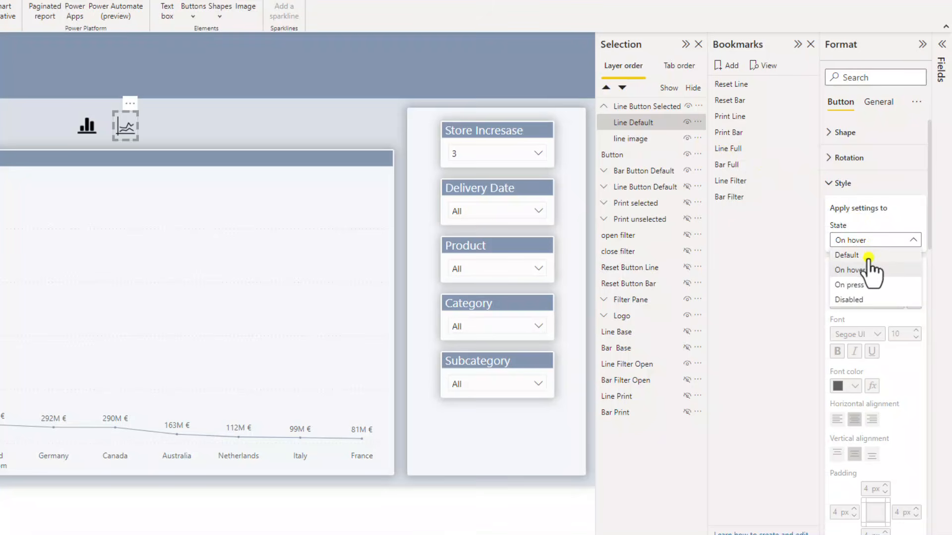
click(869, 255)
scroll(868, 259, down, 6)
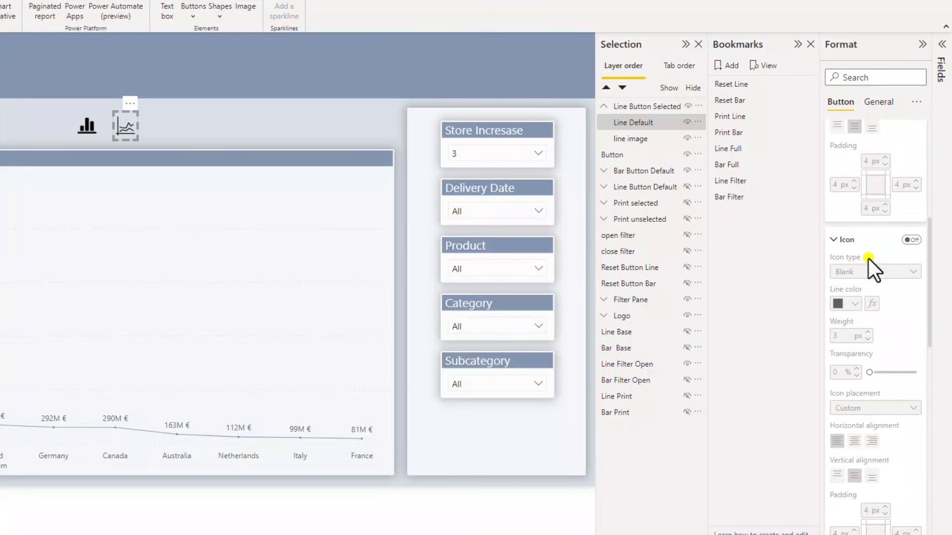
scroll(868, 259, up, 6)
click(846, 269)
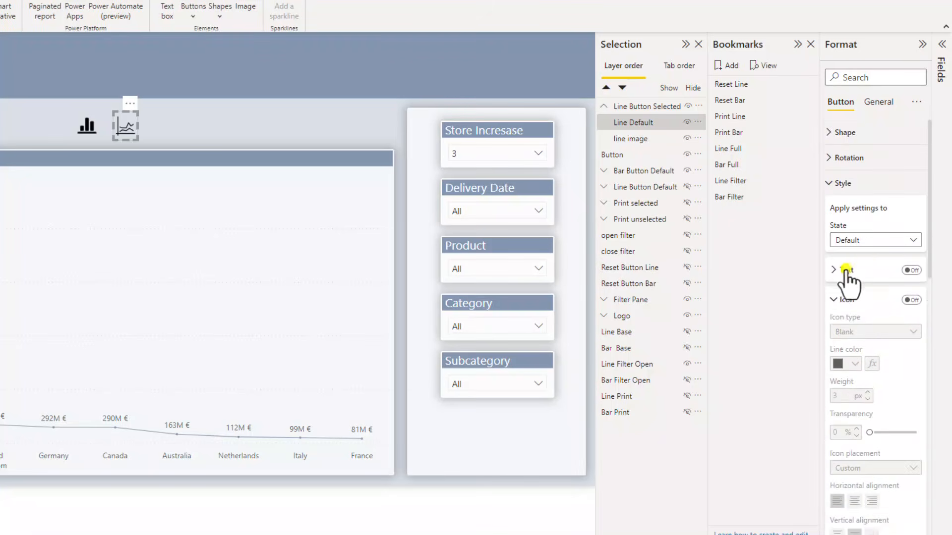
click(843, 300)
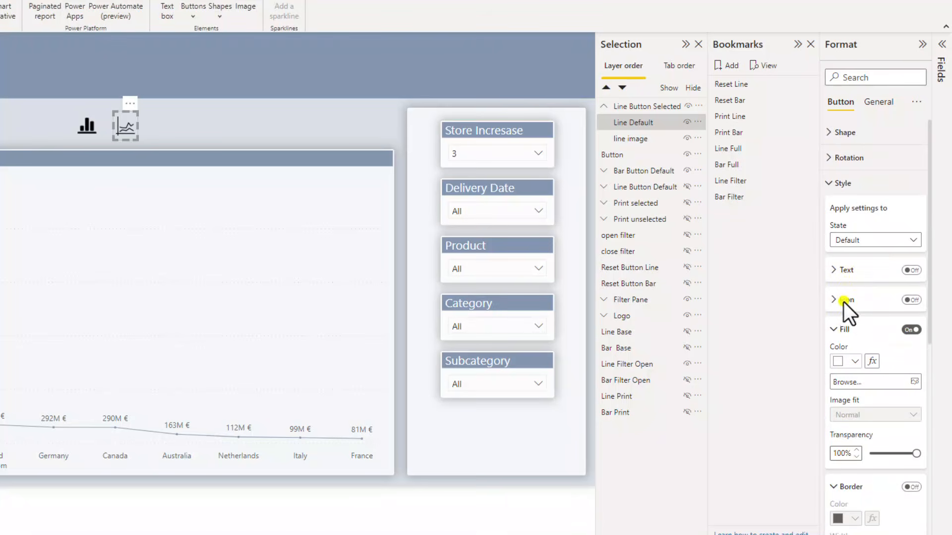
click(852, 360)
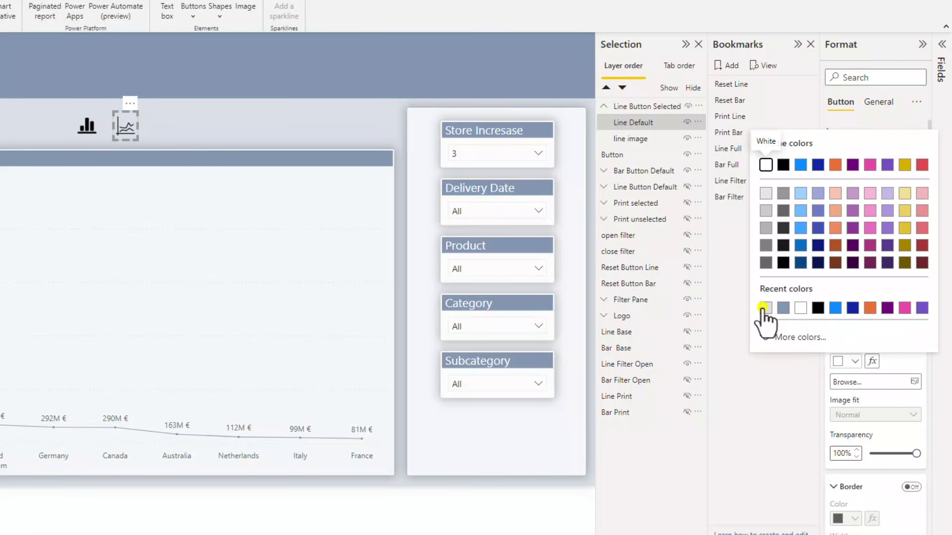
click(782, 308)
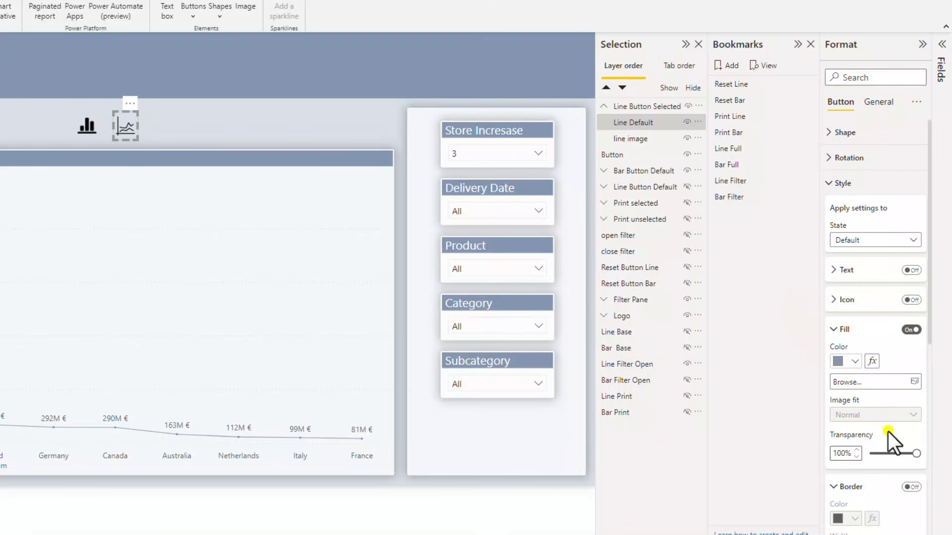
mouse_move(915, 453)
mouse_down()
mouse_move(895, 454)
mouse_move(905, 452)
mouse_up()
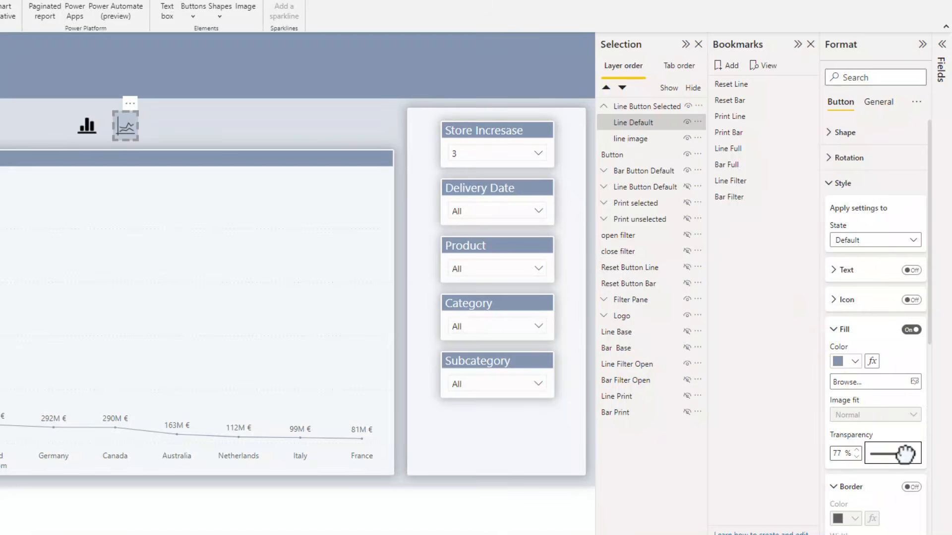
Step: Try a blue-grey style border on the Line Default button's default state
scroll(911, 381, down, 3)
click(911, 356)
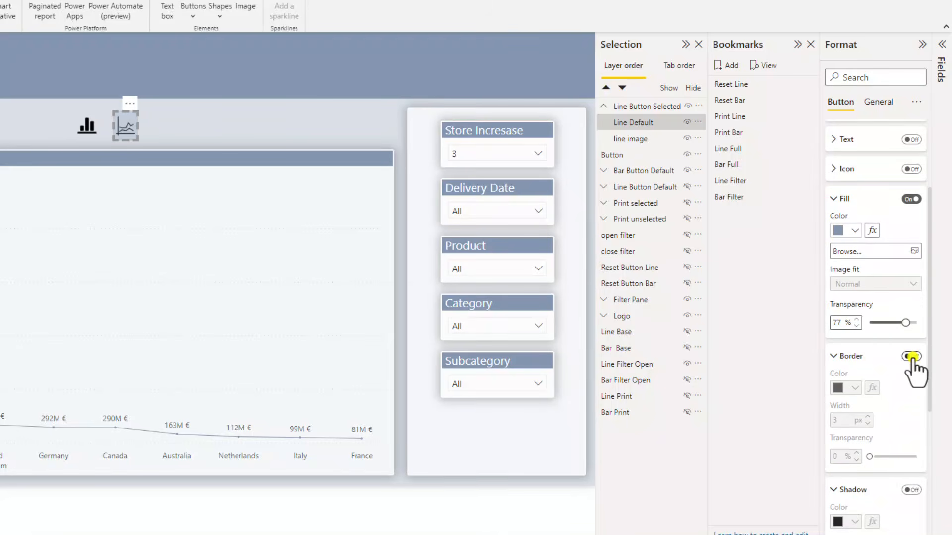
click(845, 388)
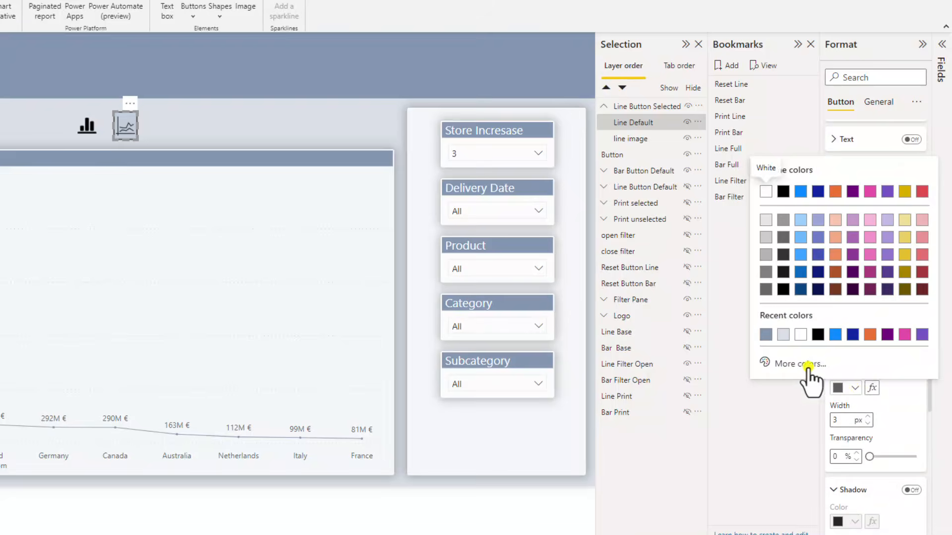
click(766, 335)
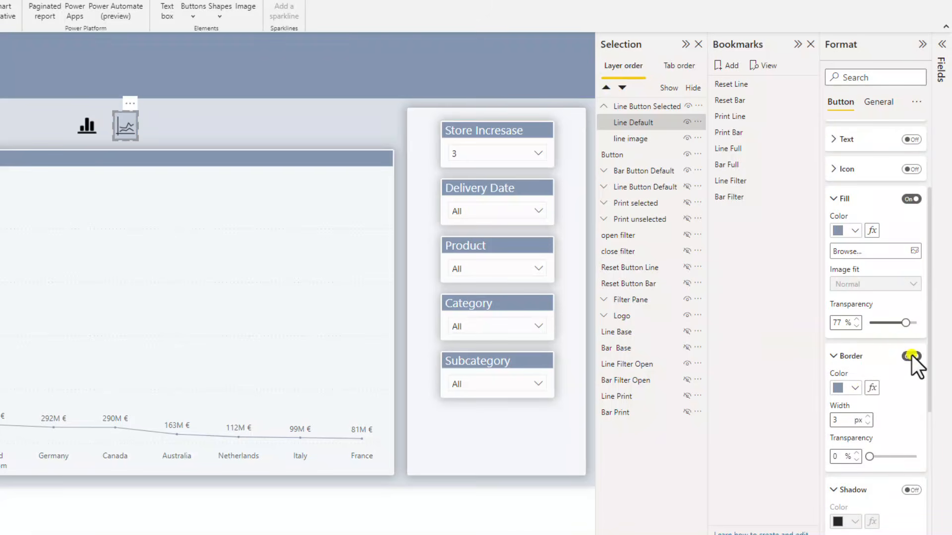
scroll(911, 356, down, 5)
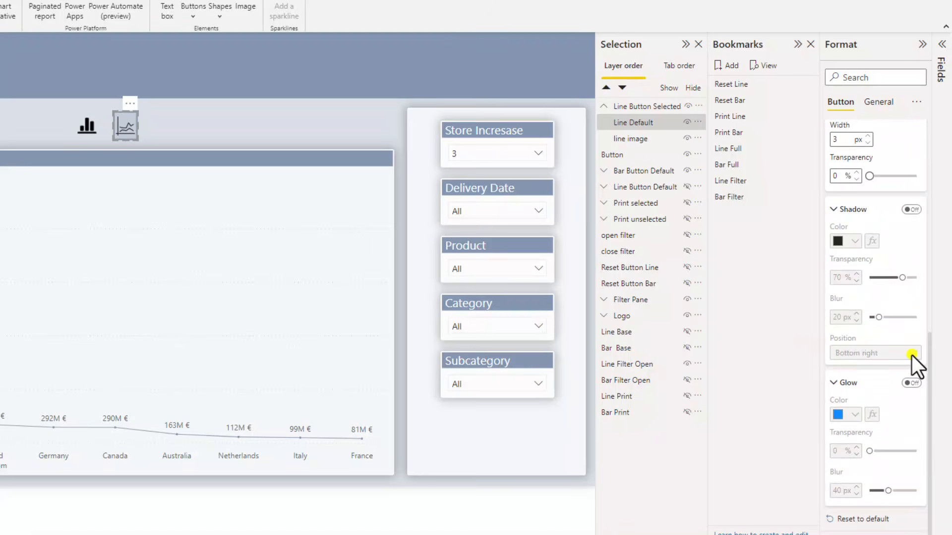
scroll(912, 355, up, 5)
click(284, 129)
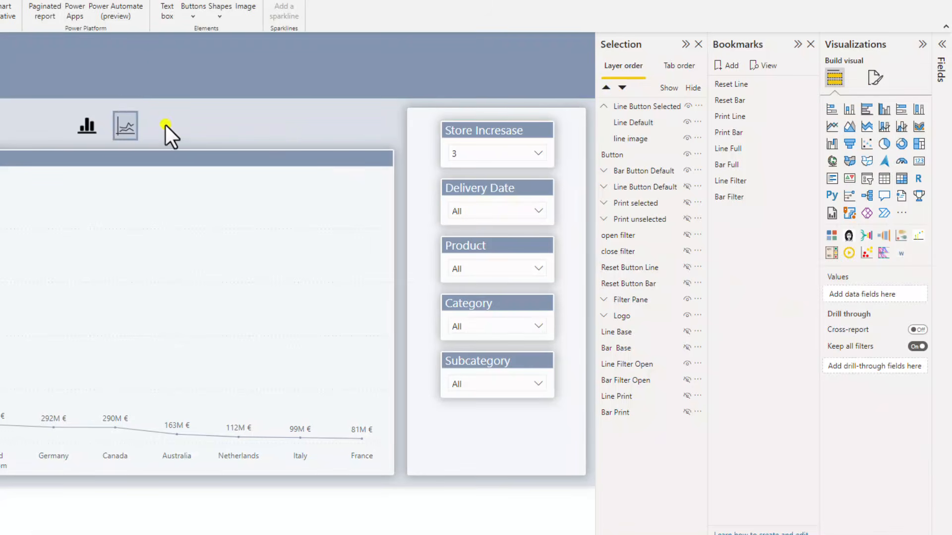
Step: Check the Line Button Selected group's effects and turn off its Line Default button's style border
click(120, 123)
click(875, 78)
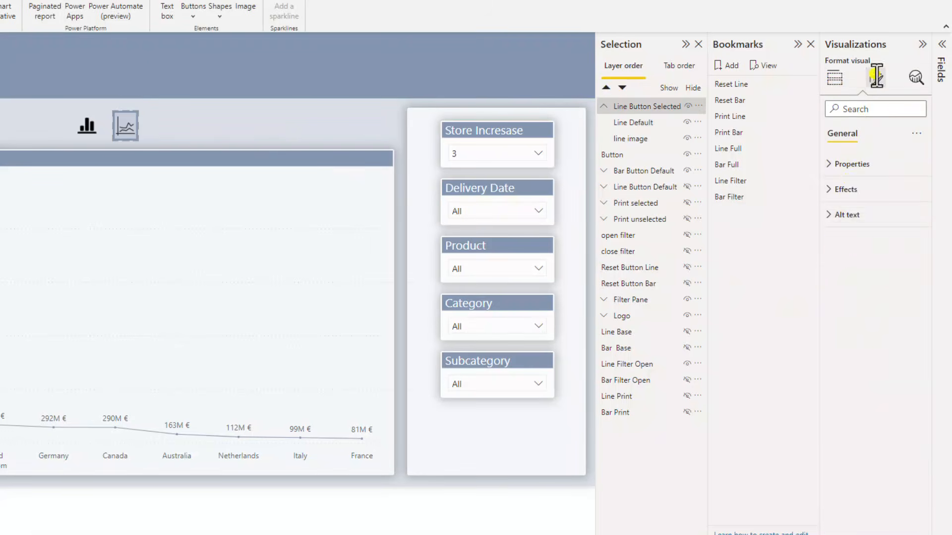
click(845, 190)
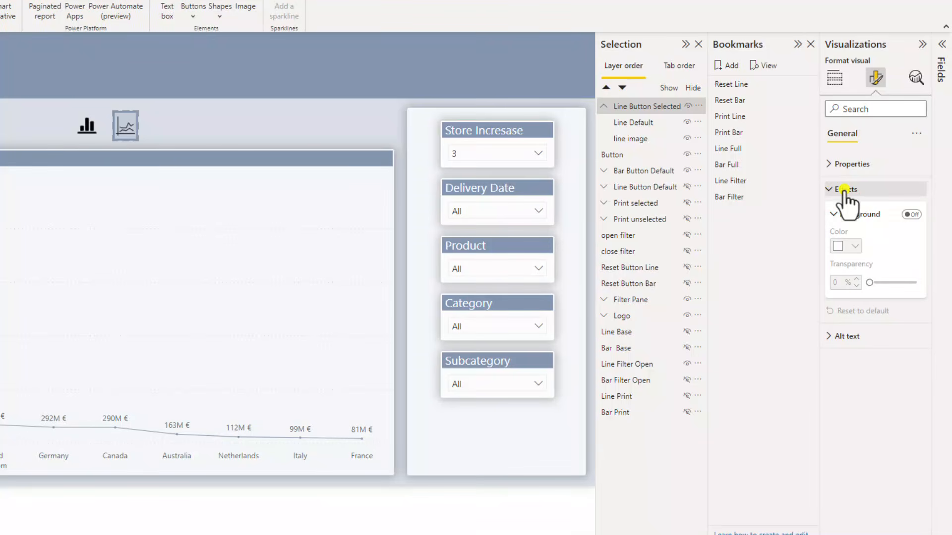
click(647, 124)
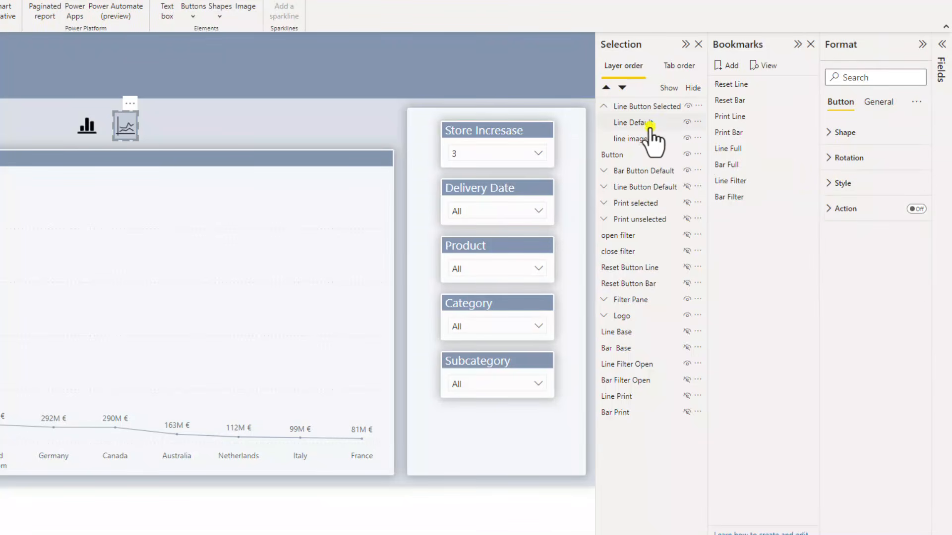
click(827, 184)
scroll(848, 243, down, 6)
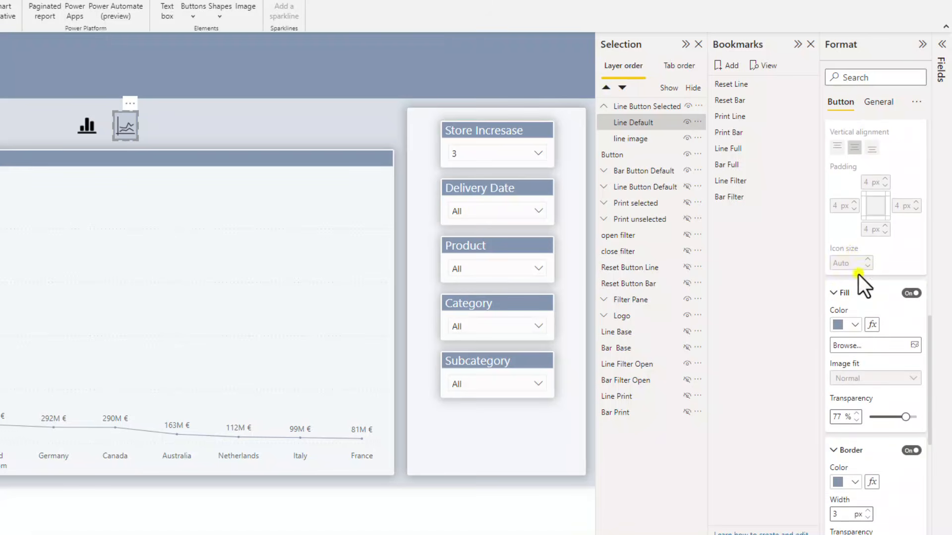
click(910, 450)
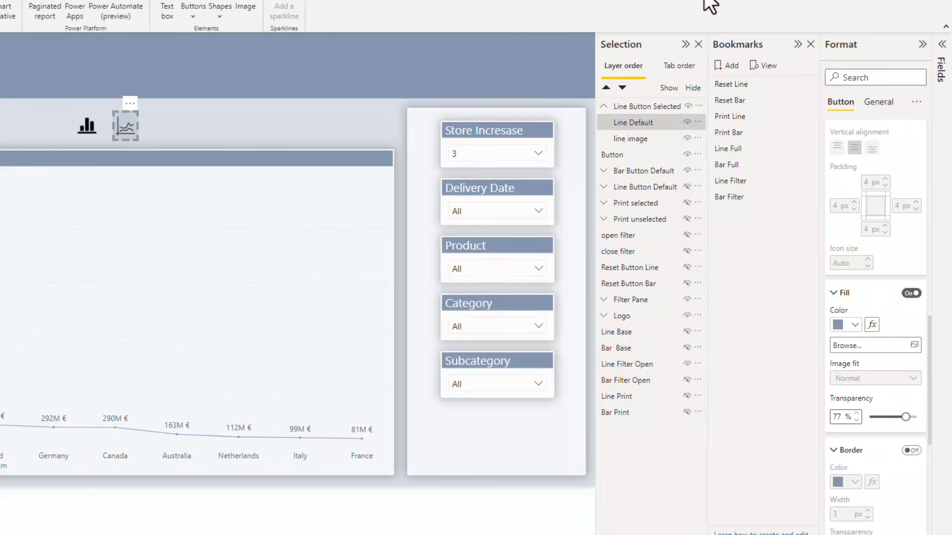
Step: Give the Line Default button inside Line Button Selected a light grey visual border with 3 px rounded corners
click(877, 101)
click(837, 102)
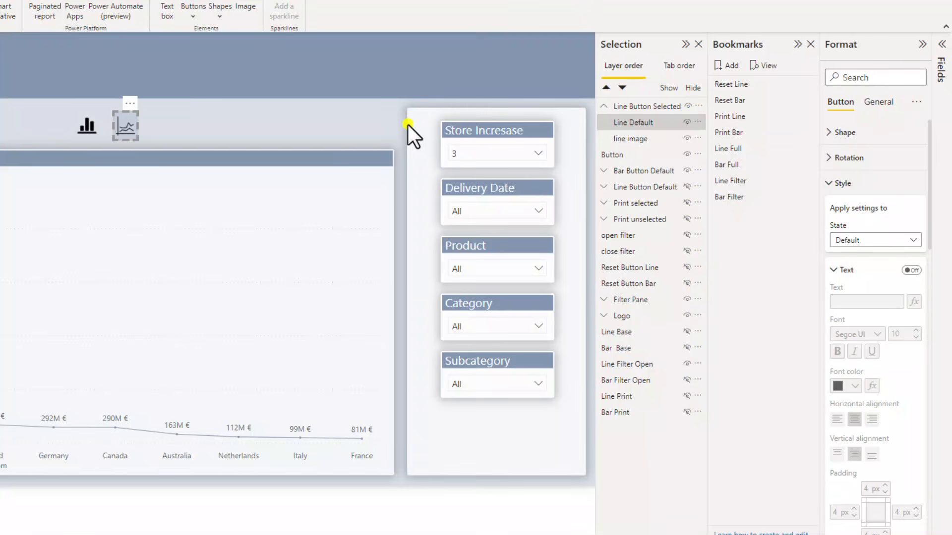
click(879, 101)
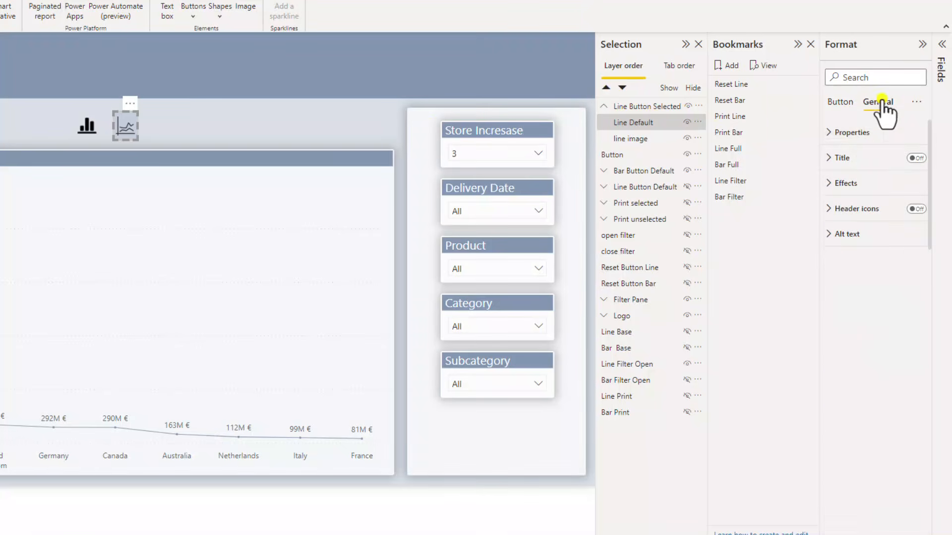
click(849, 182)
scroll(849, 182, down, 1)
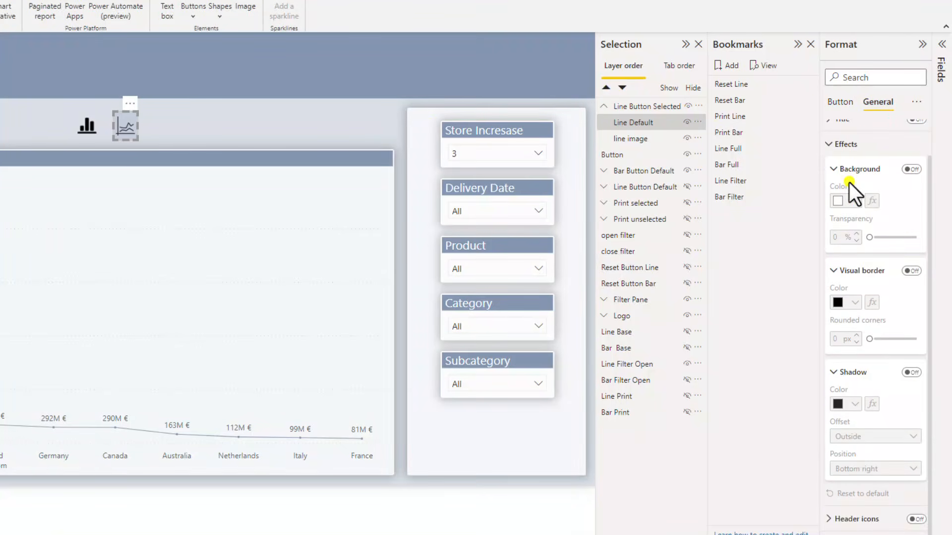
click(911, 270)
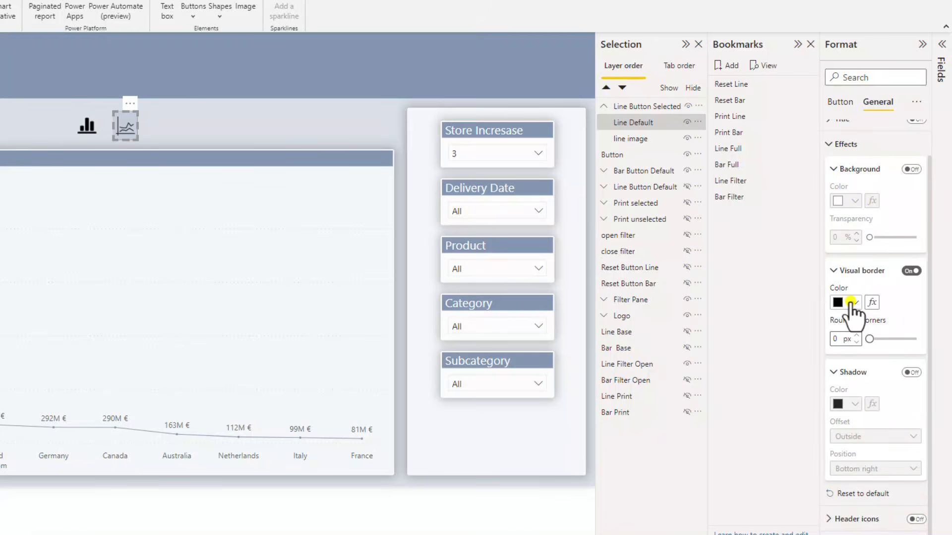
click(851, 302)
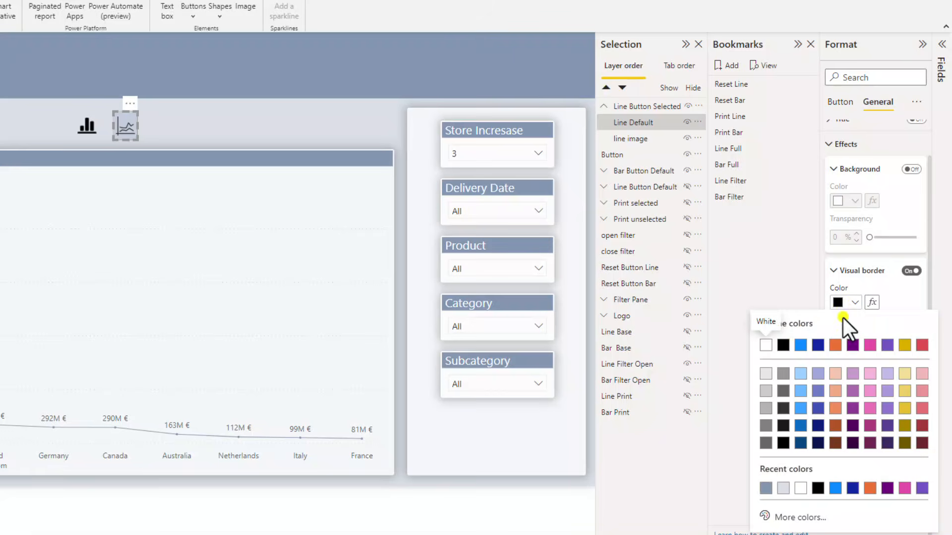
click(763, 489)
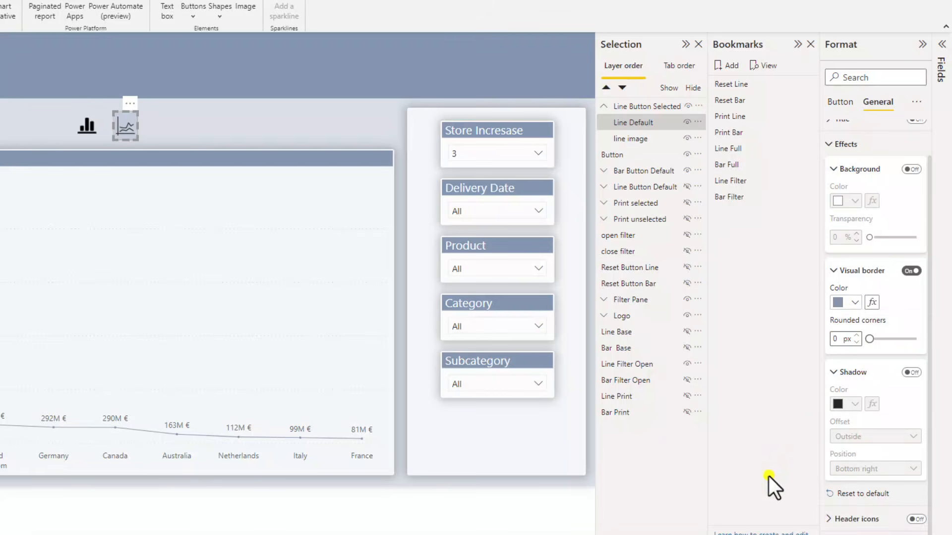
click(853, 302)
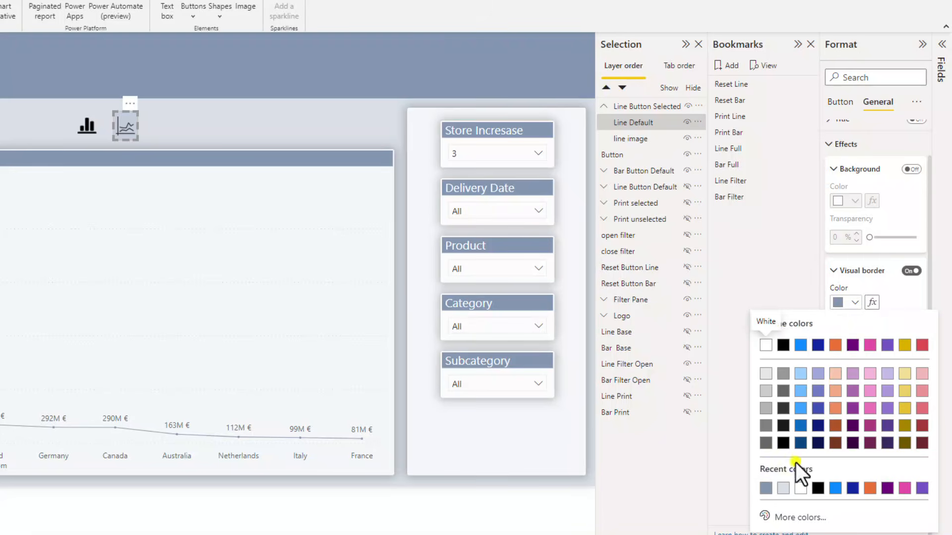
click(783, 488)
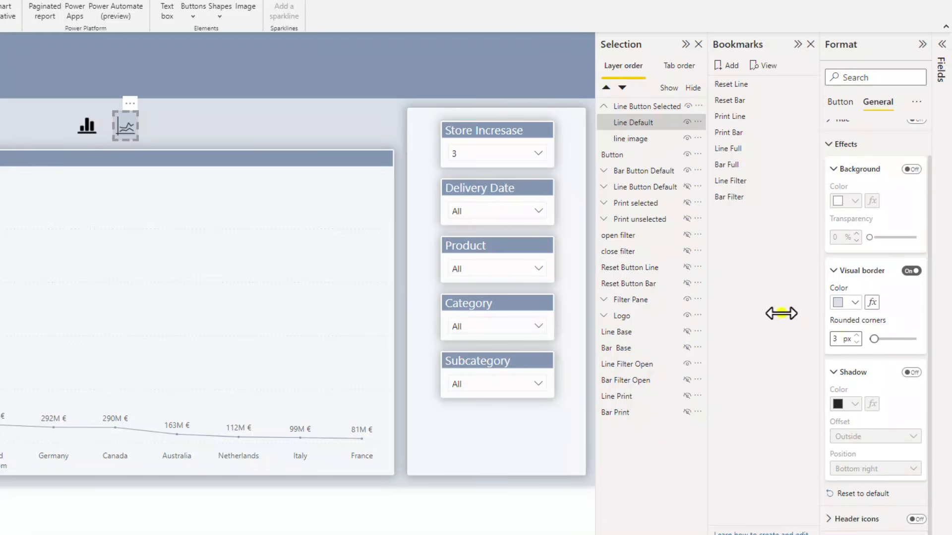
click(366, 137)
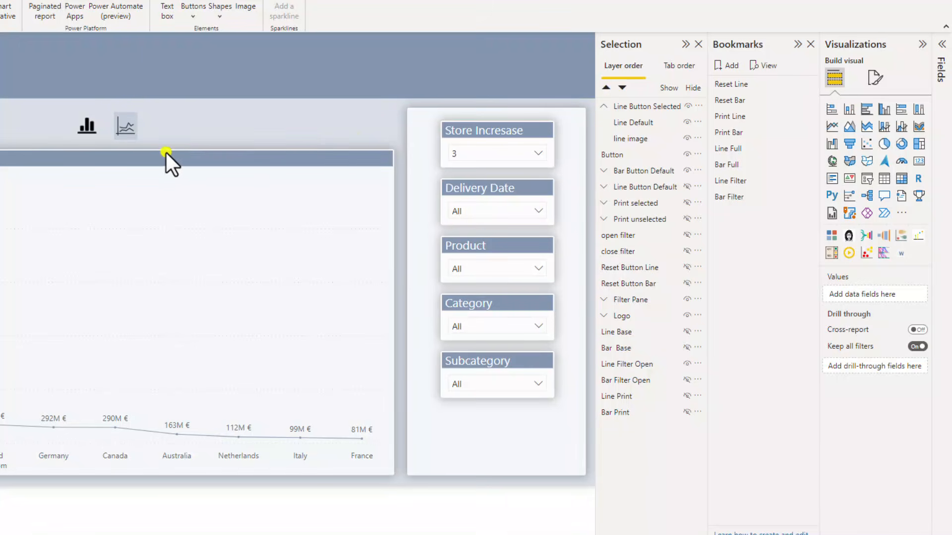
Step: Collapse the Line Button Selected group in the layer list and toggle its visibility off and on again
click(132, 133)
click(124, 128)
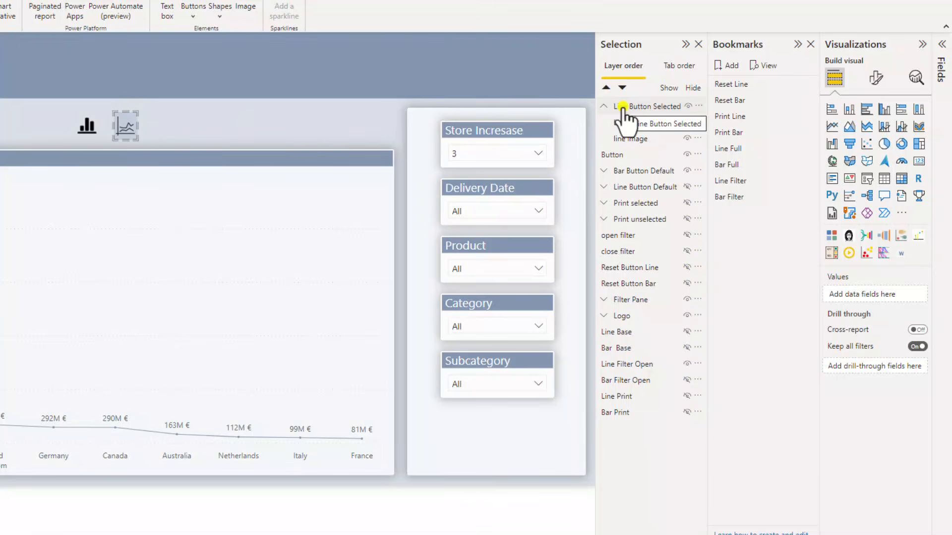
click(604, 107)
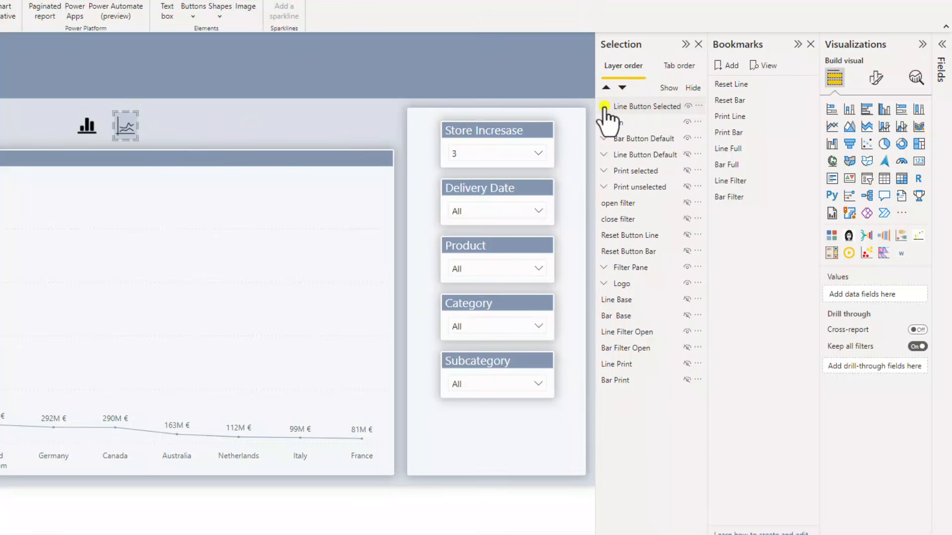
click(687, 106)
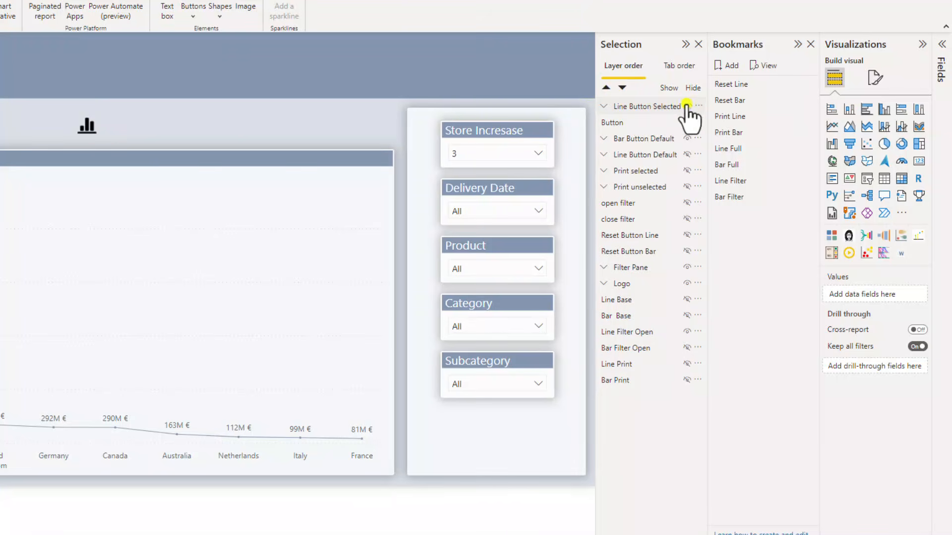
click(89, 125)
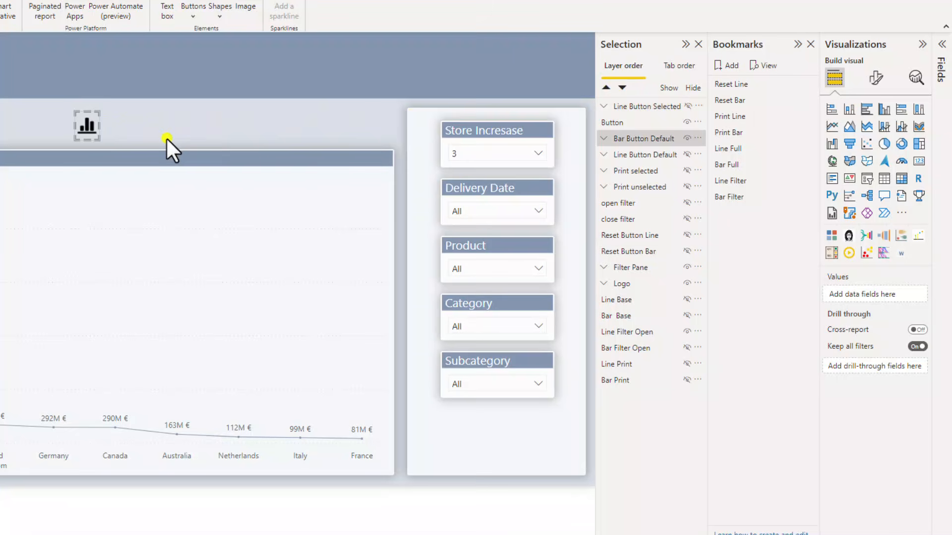
click(687, 106)
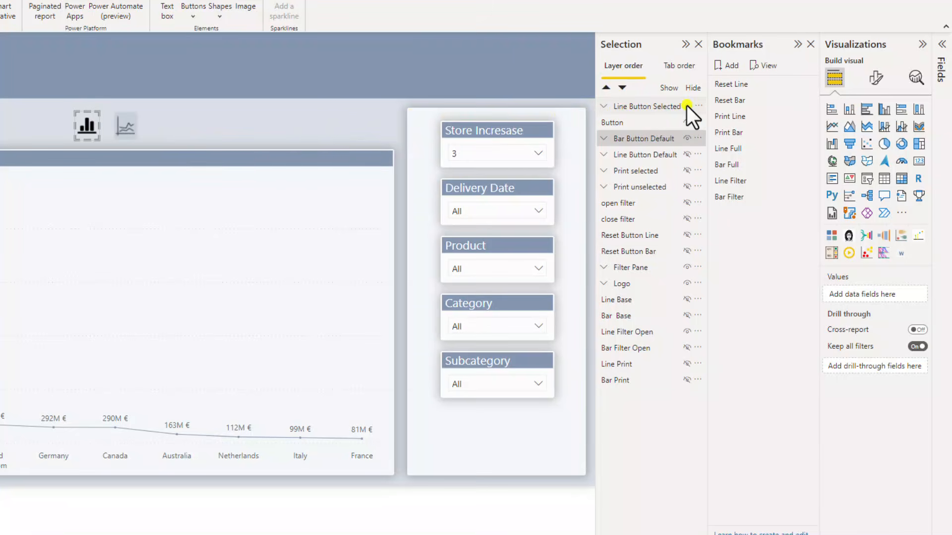
Step: Duplicate the Bar Button Default group and place the copy exactly over the original bar icon
click(101, 129)
key(ctrl+v)
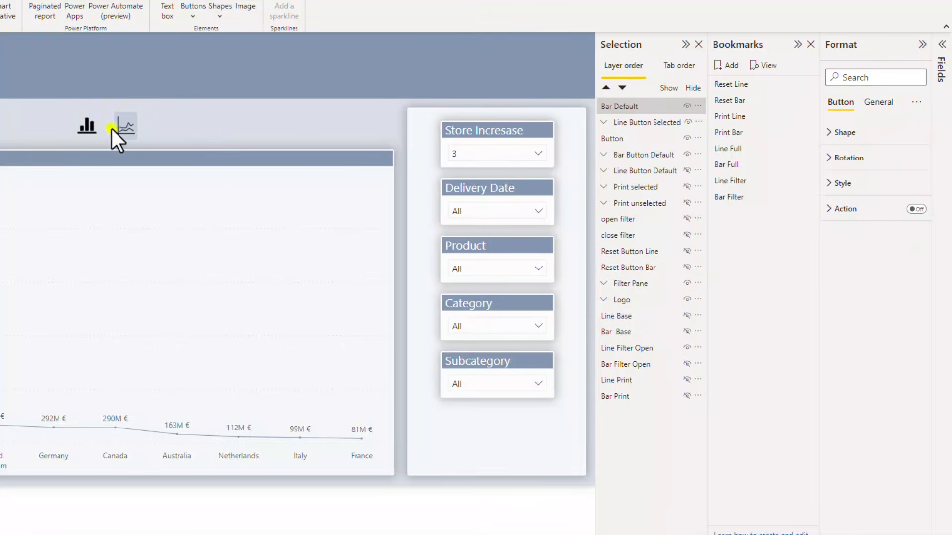
click(91, 127)
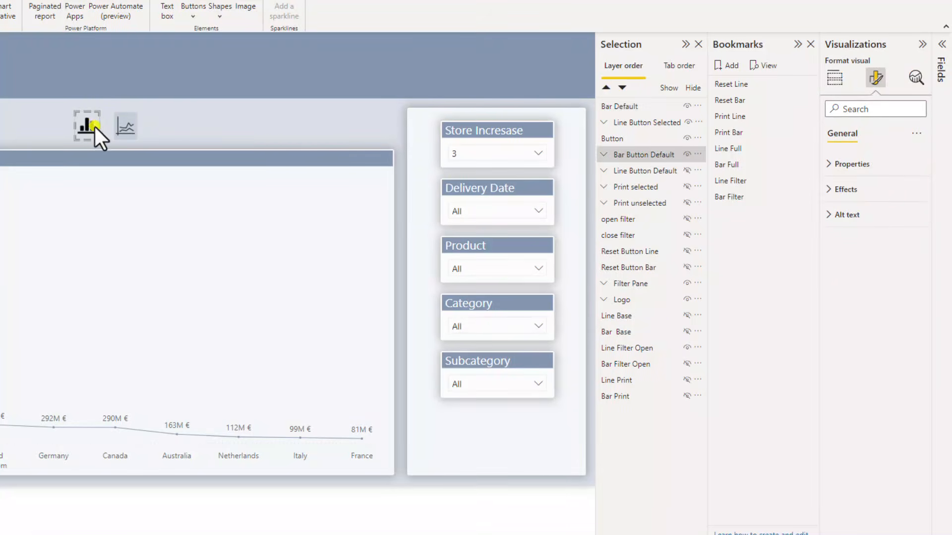
click(648, 155)
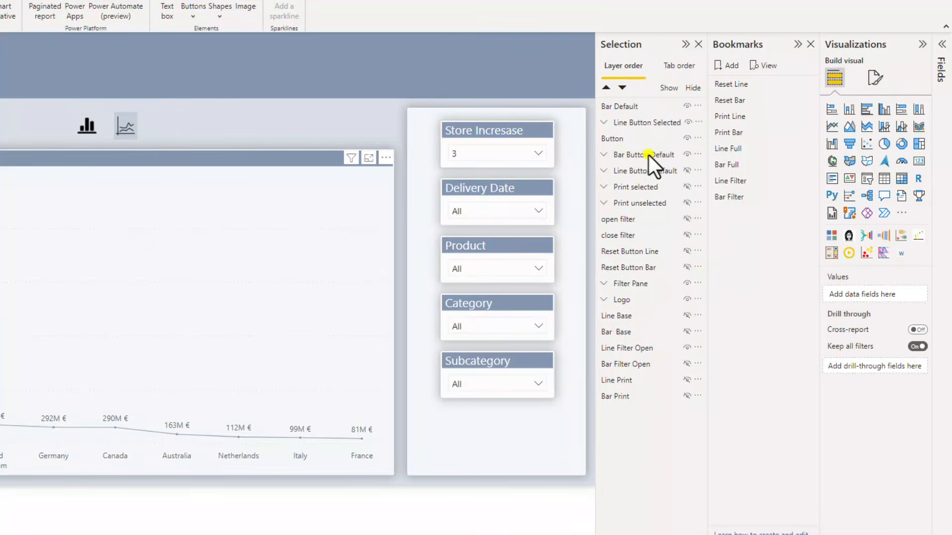
click(649, 154)
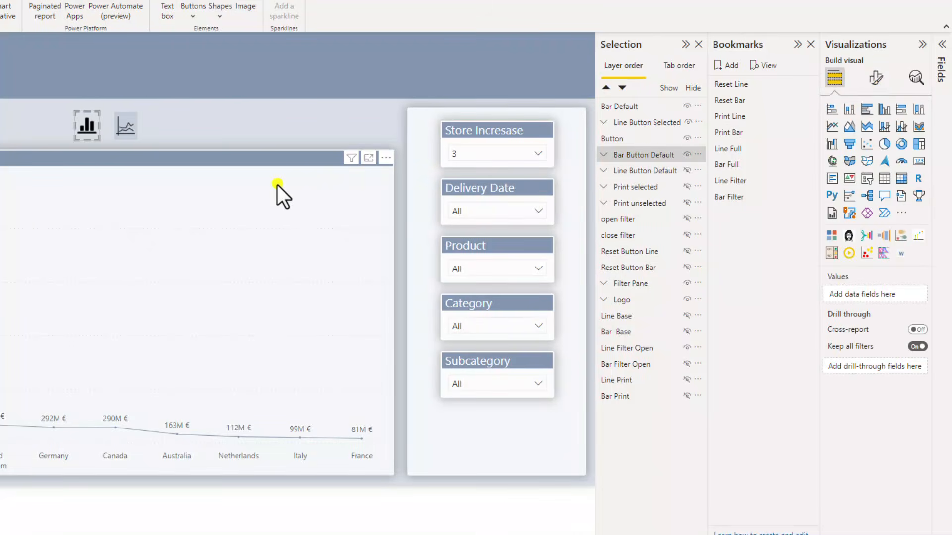
key(ctrl+v)
drag(102, 142, 91, 130)
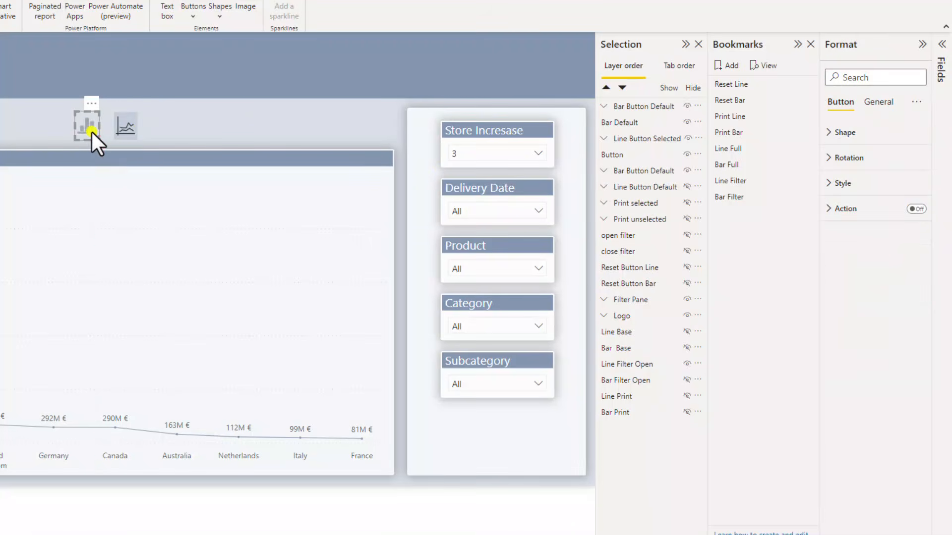
Step: Rename the copied bar button group as Bar Button Selected
click(645, 106)
double_click(664, 106)
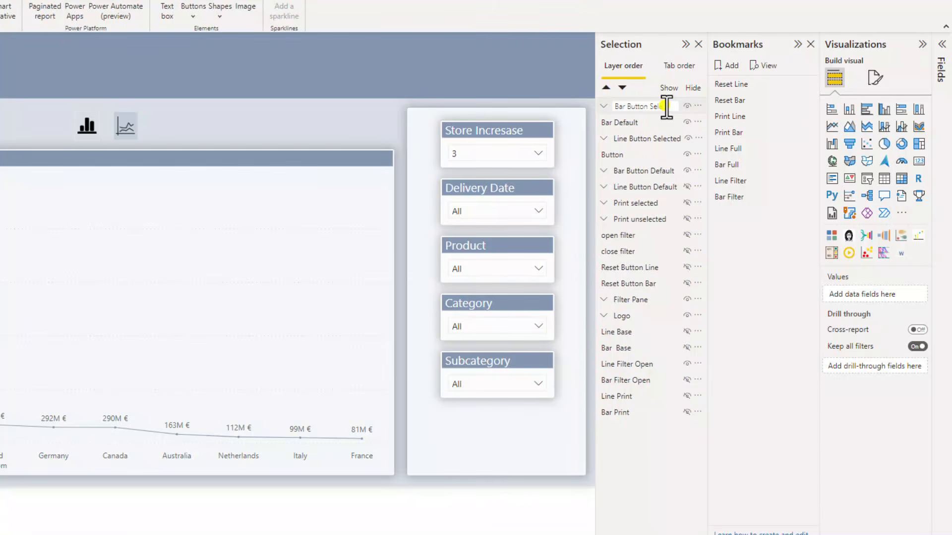
key(Return)
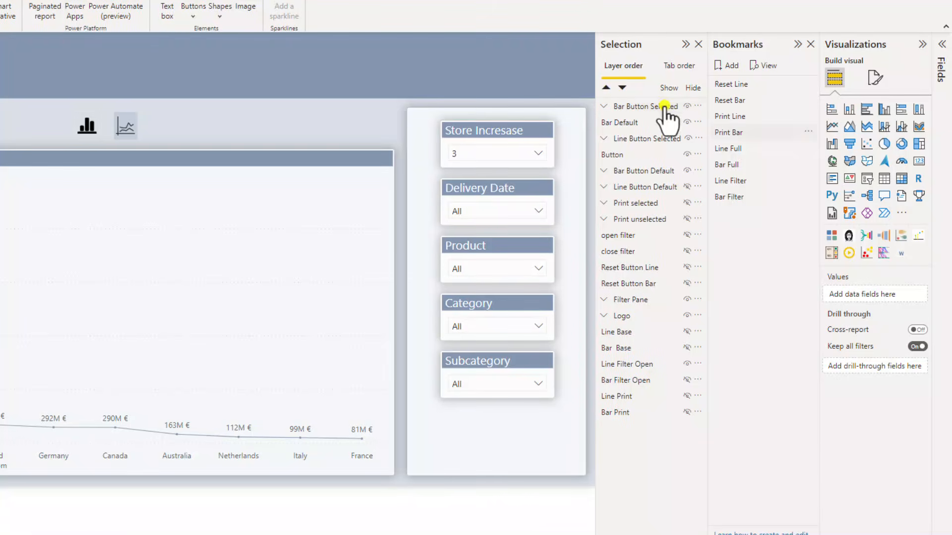
Step: Set the default-state fill color of the Bar Default button inside Bar Button Selected to the recently used blue-grey
click(875, 77)
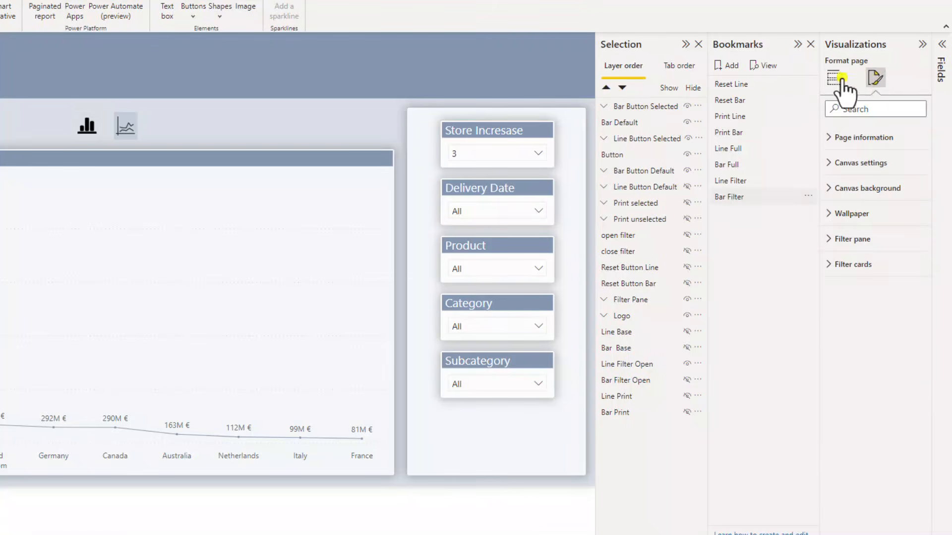
click(602, 106)
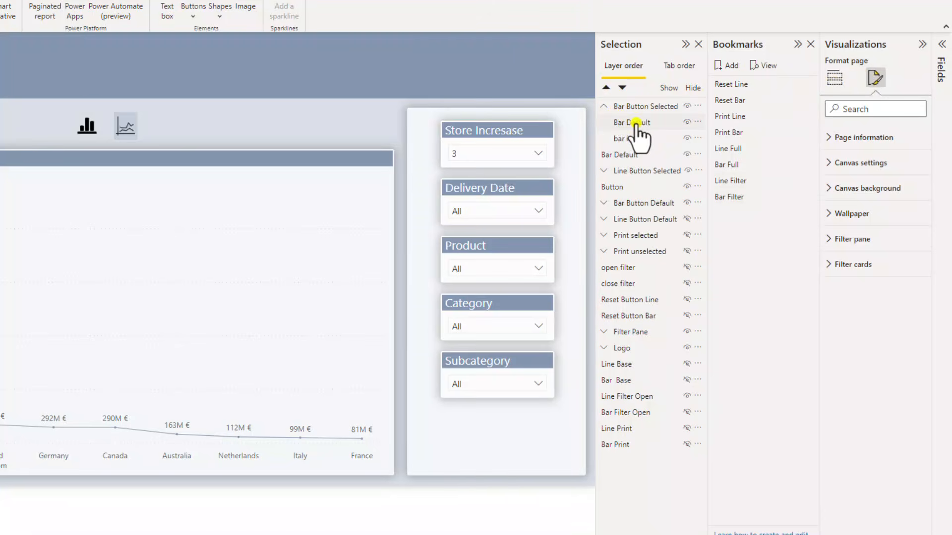
click(639, 122)
click(838, 185)
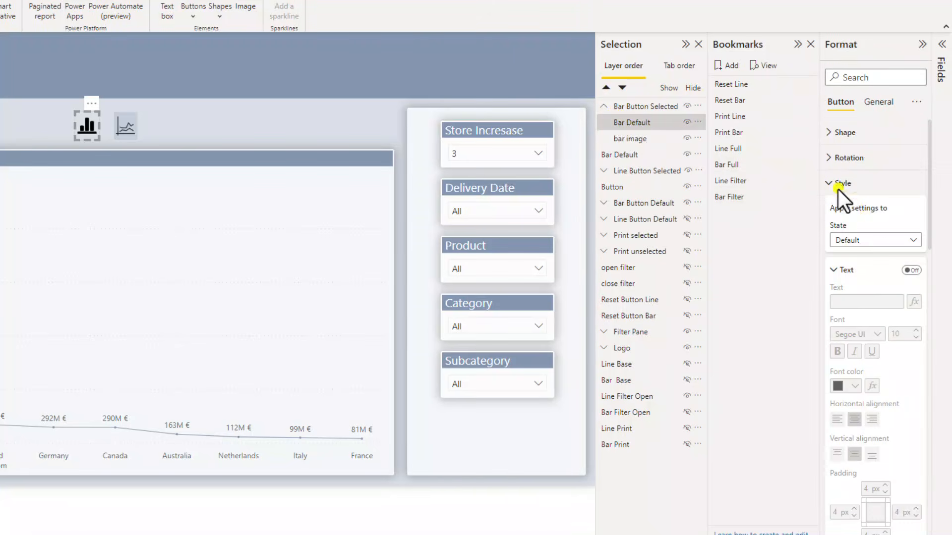
click(888, 241)
click(888, 241)
scroll(903, 346, down, 4)
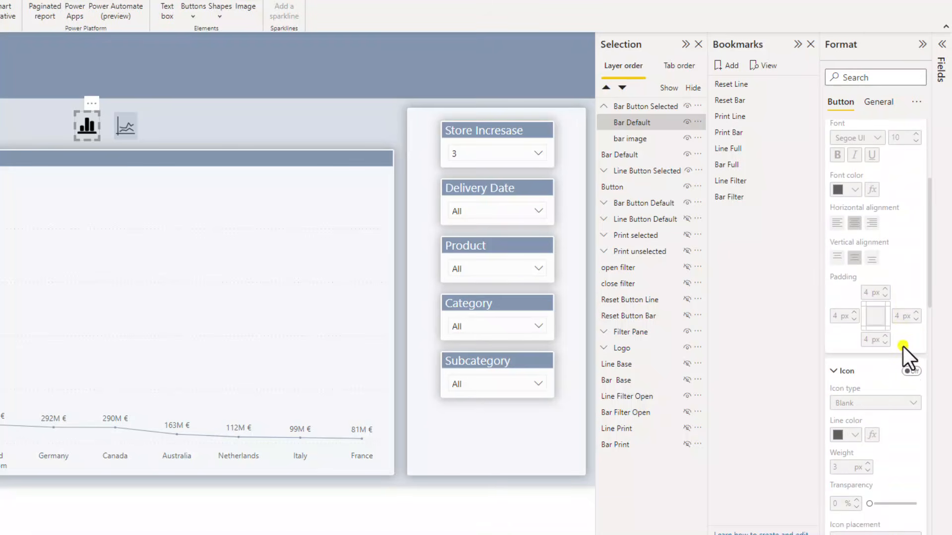
scroll(906, 371, down, 3)
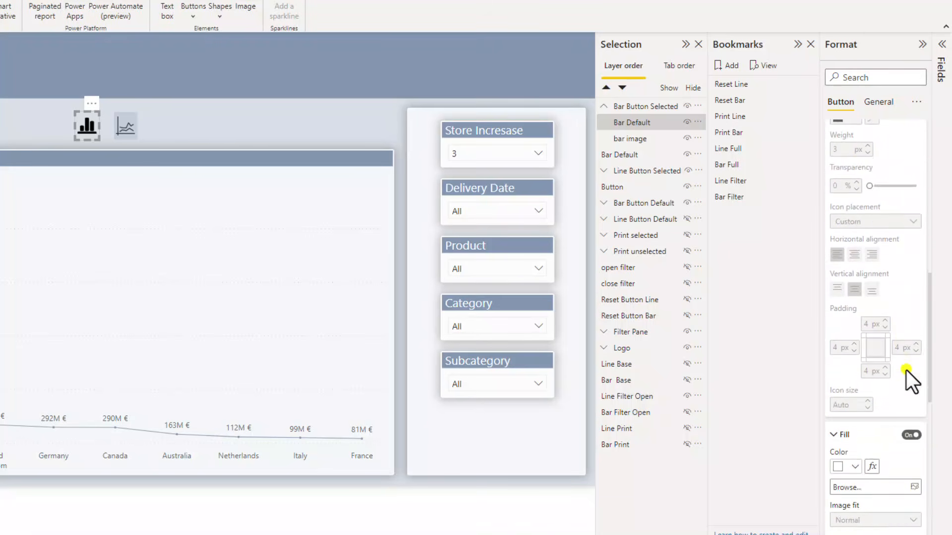
click(836, 327)
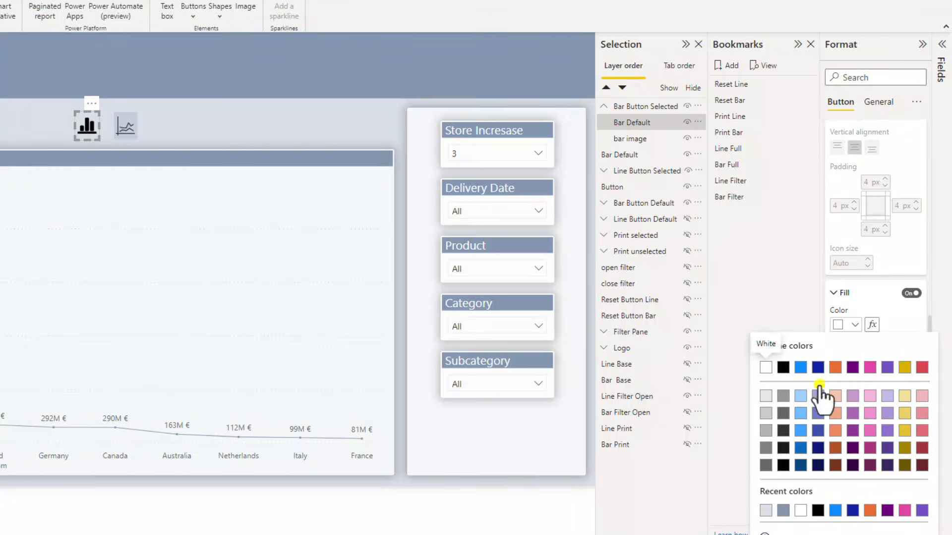
click(783, 513)
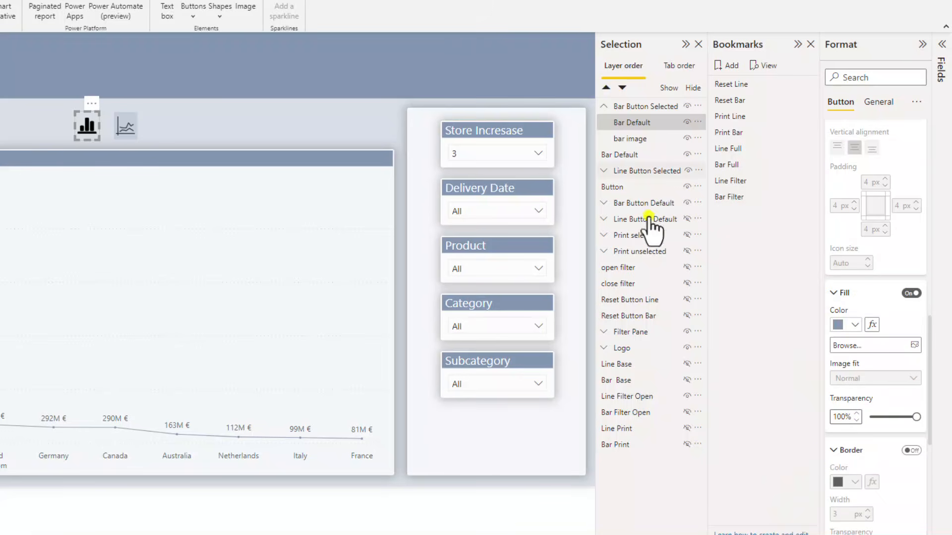
Step: Set the Bar Default button's fill transparency to 77 % and collapse its icon settings
click(604, 170)
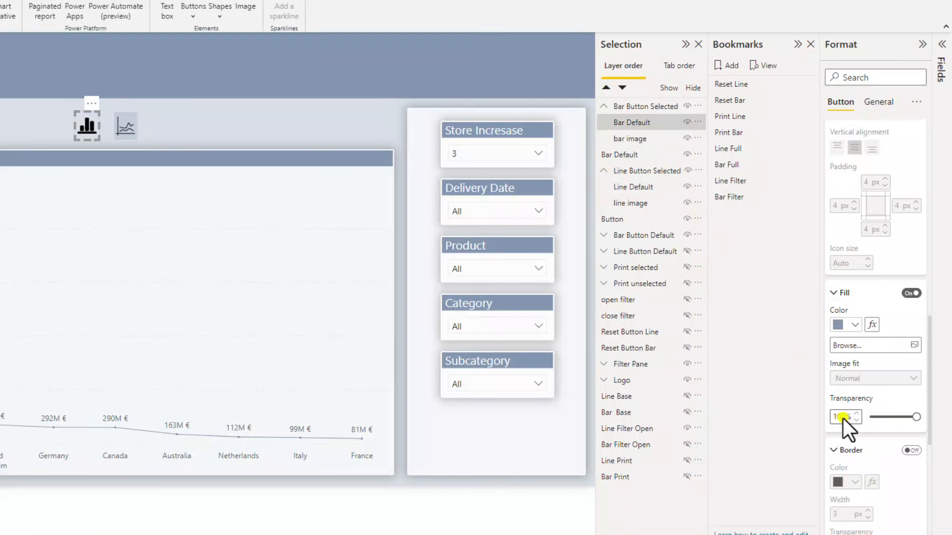
text(70)
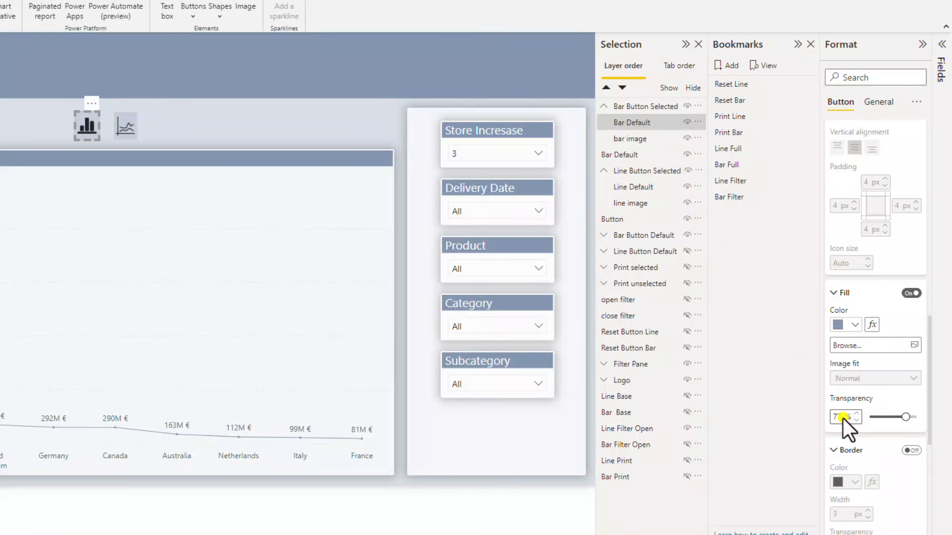
scroll(839, 189, up, 5)
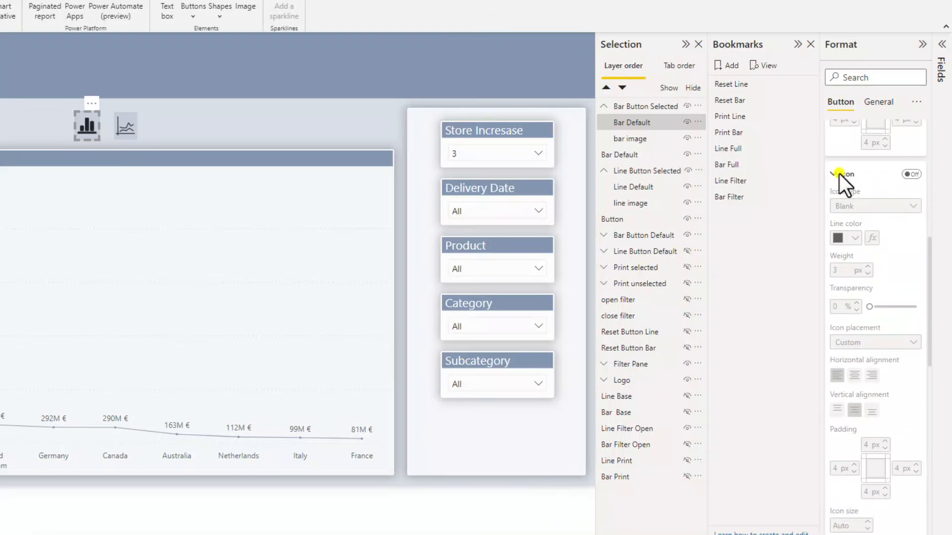
click(840, 174)
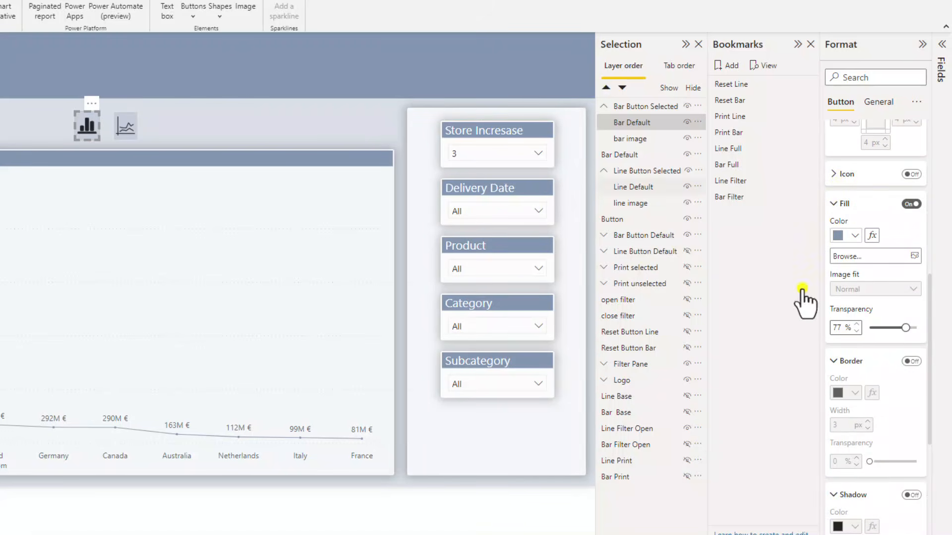
scroll(799, 296, up, 4)
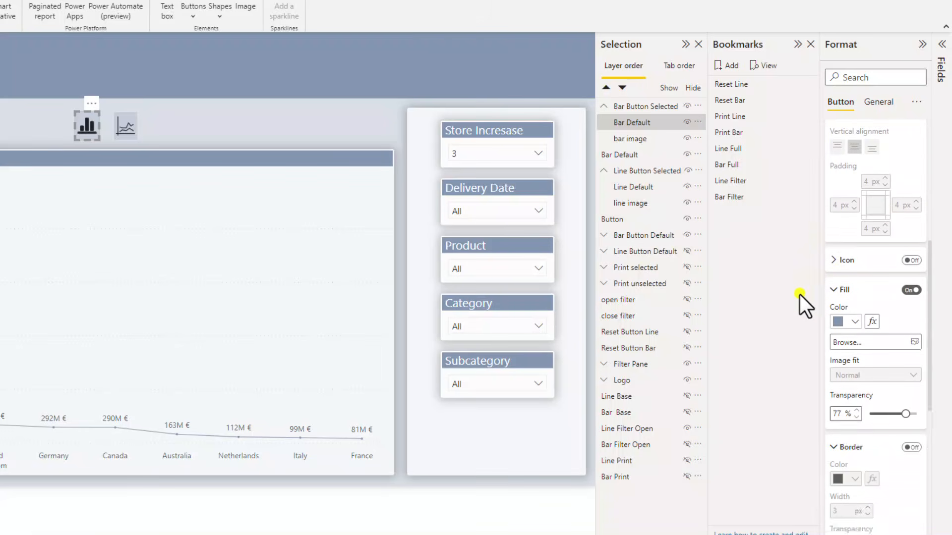
Step: Try to reorder the Line Button Selected, Bar Button Default and Line Button Default groups beneath Bar Button Selected in the layer list
click(657, 106)
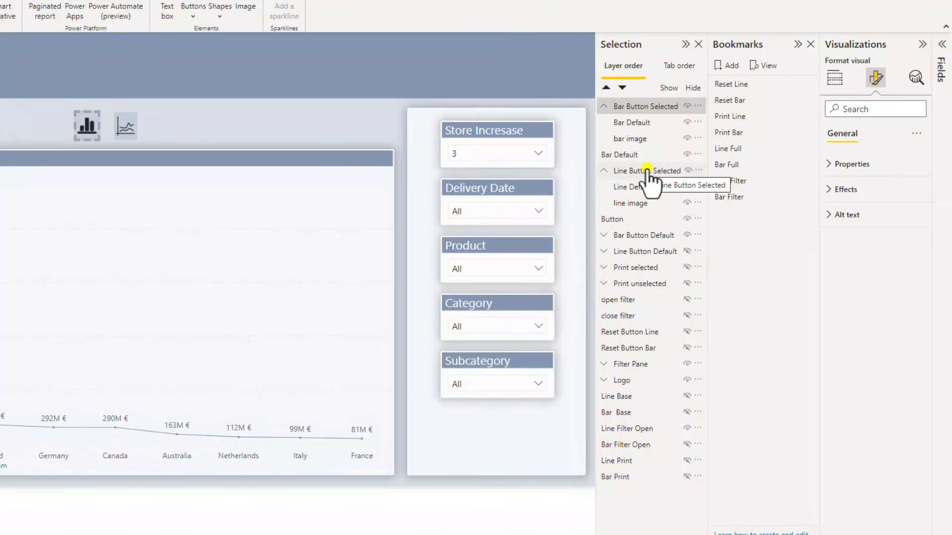
drag(646, 170, 652, 154)
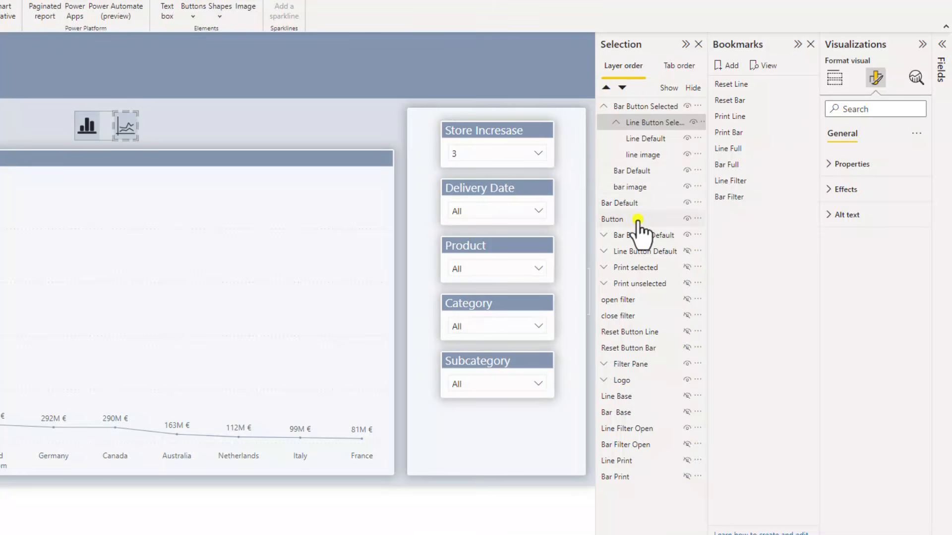
drag(648, 239, 651, 207)
drag(652, 252, 647, 221)
Step: Delete the stray blank object named Button beside the Category slicer
click(641, 250)
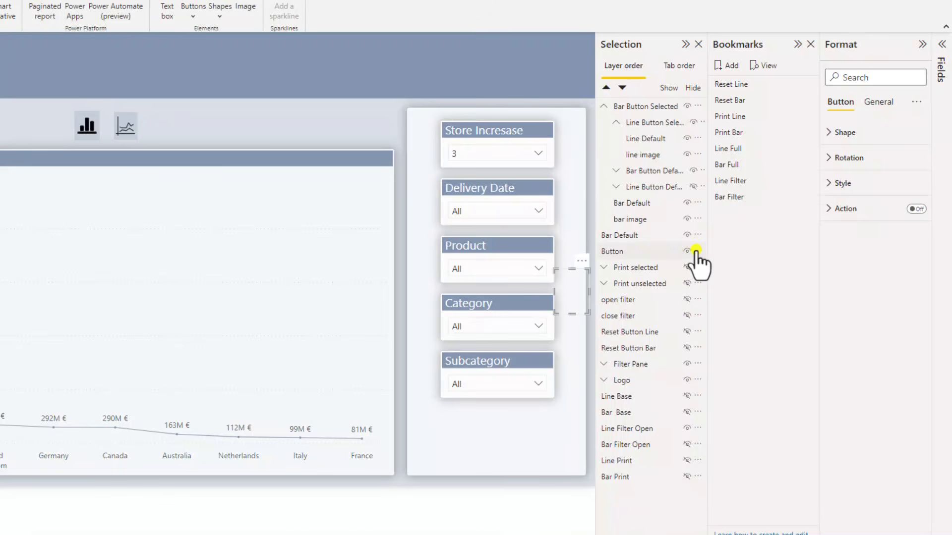
click(696, 251)
click(635, 254)
click(629, 253)
key(Delete)
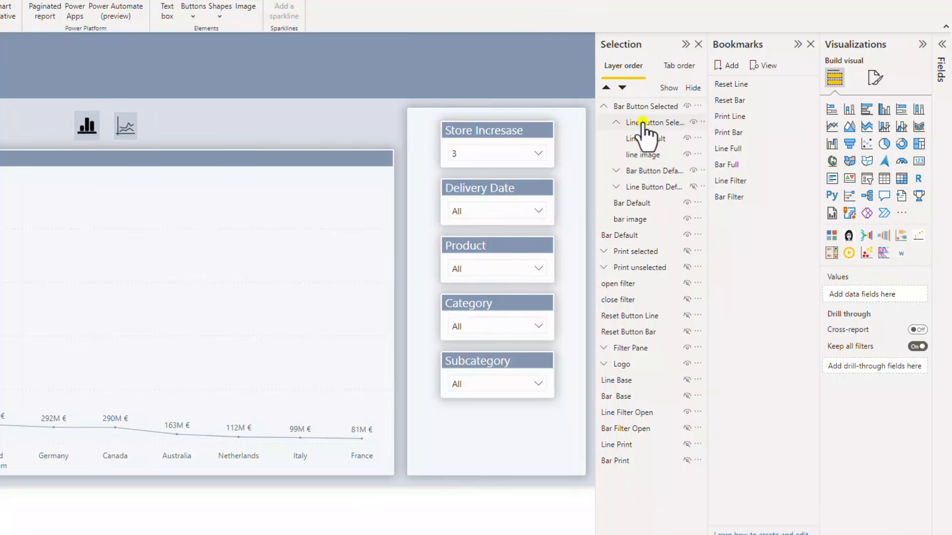
Step: Move Line Button Selected out of Bar Button Selected to the top of the layer order and collapse both groups
drag(643, 124, 617, 165)
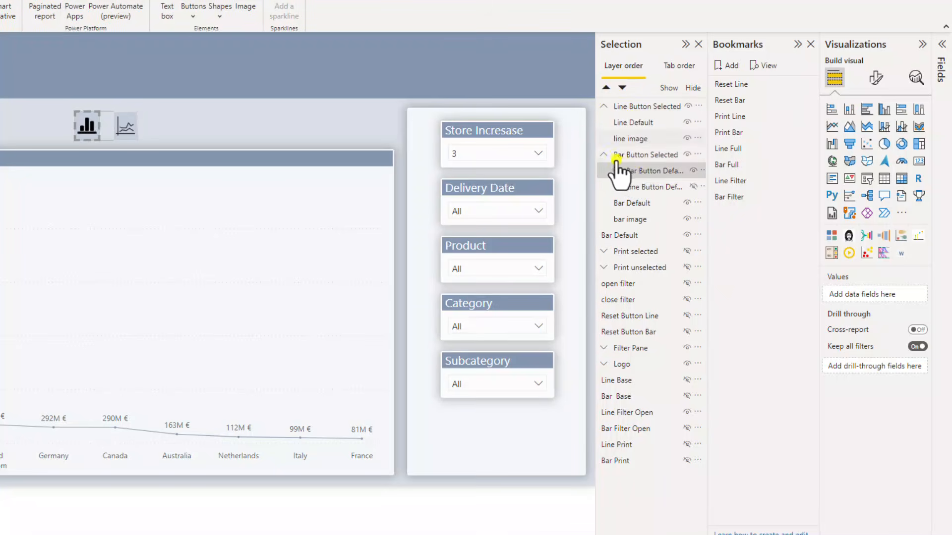
click(603, 155)
click(604, 106)
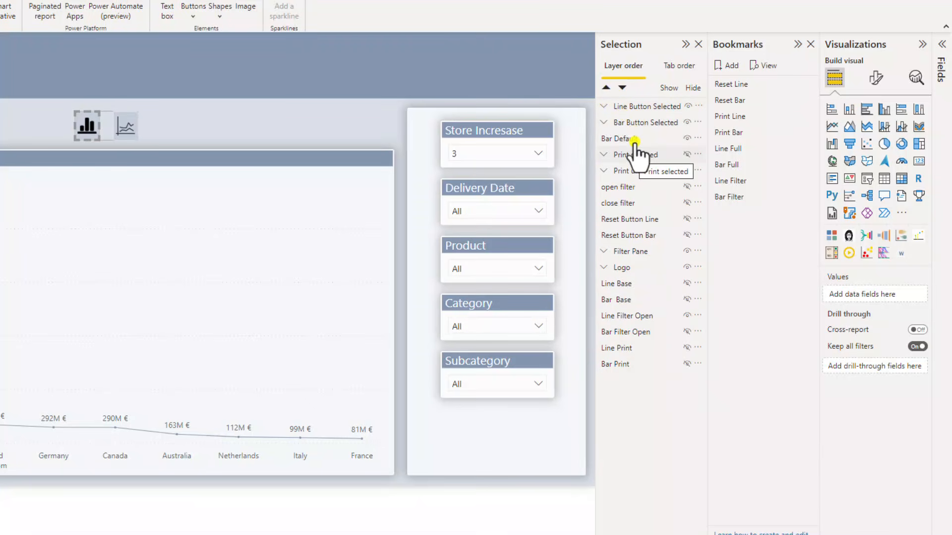
Step: Move the nested Bar Button Default and Line Button Default groups out to the top level, above Line Button Selected
click(603, 122)
click(604, 123)
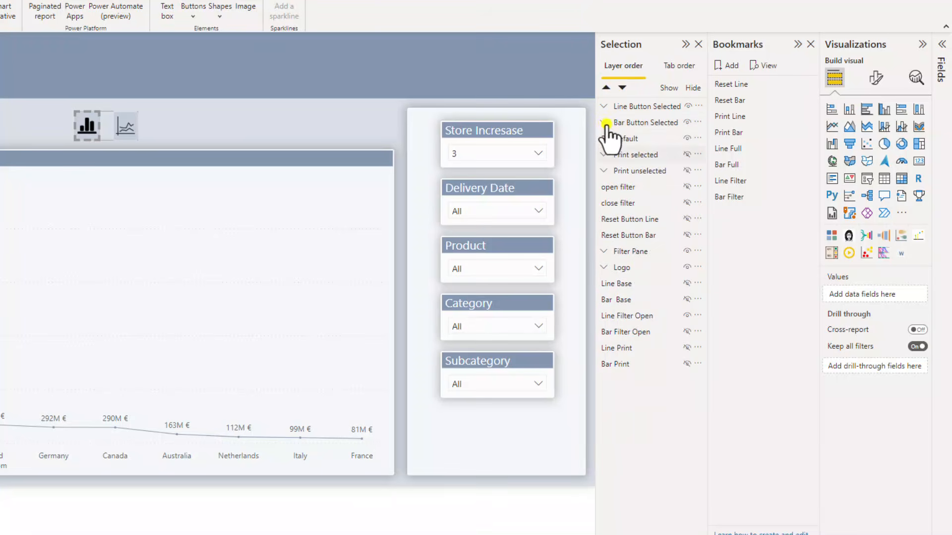
click(637, 140)
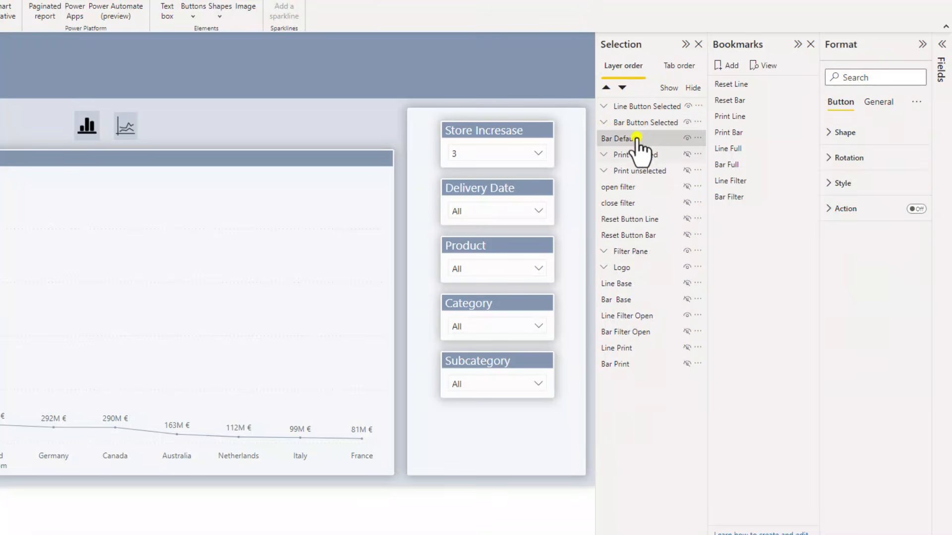
click(603, 122)
click(603, 106)
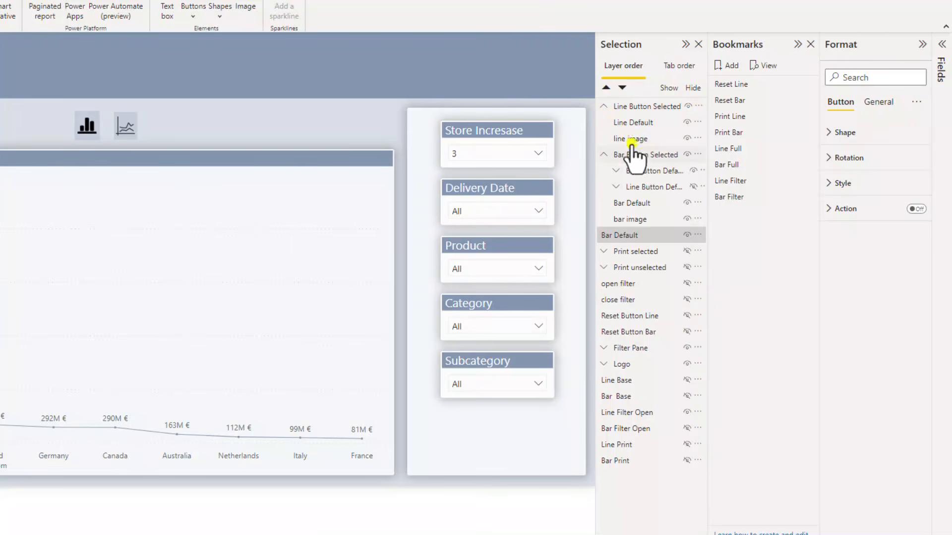
drag(647, 171, 630, 107)
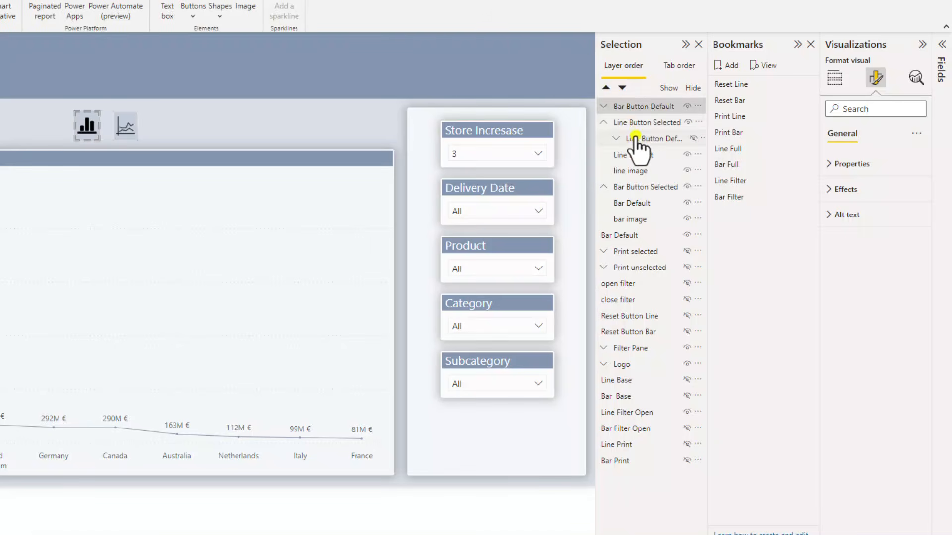
drag(636, 142, 626, 90)
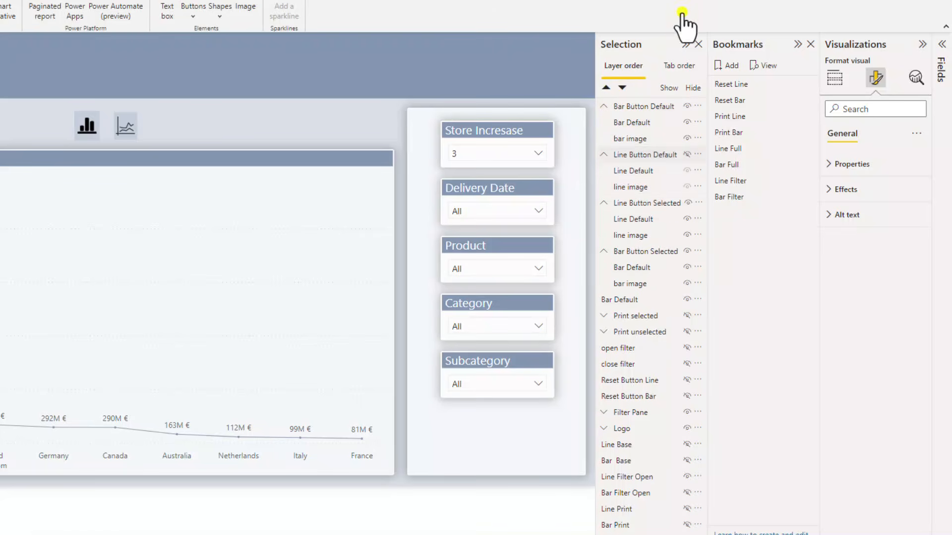
Step: Collapse the four bar and line button groups and hide Bar Button Default, Line Button Selected and Bar Button Selected
click(603, 106)
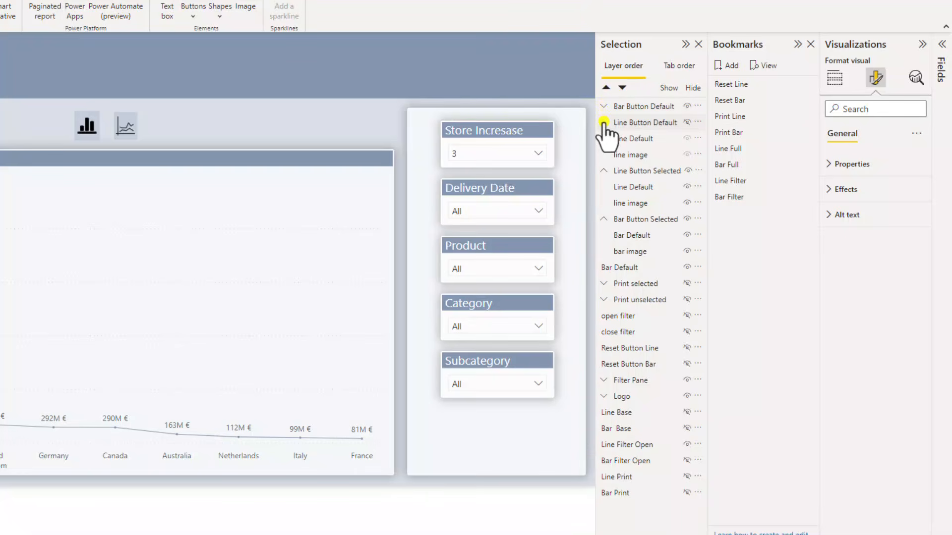
click(603, 123)
click(604, 138)
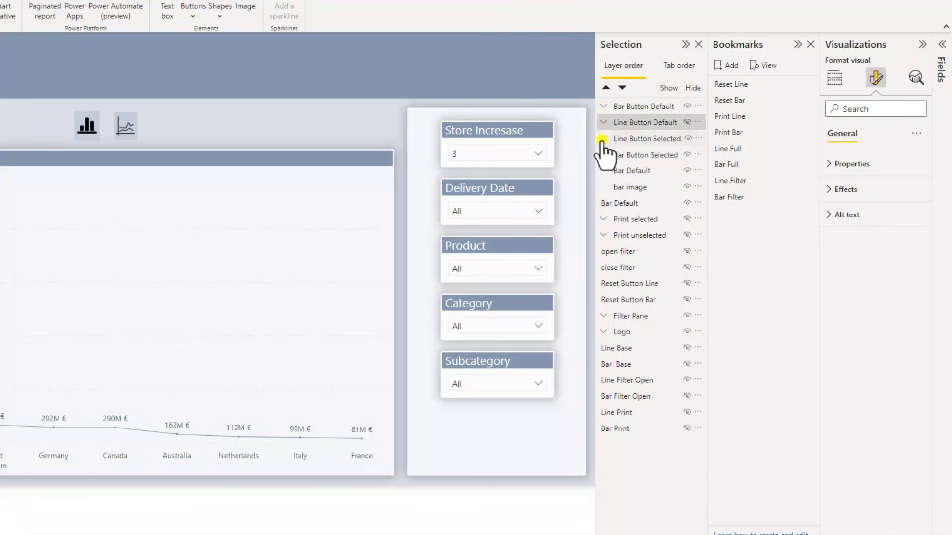
click(602, 155)
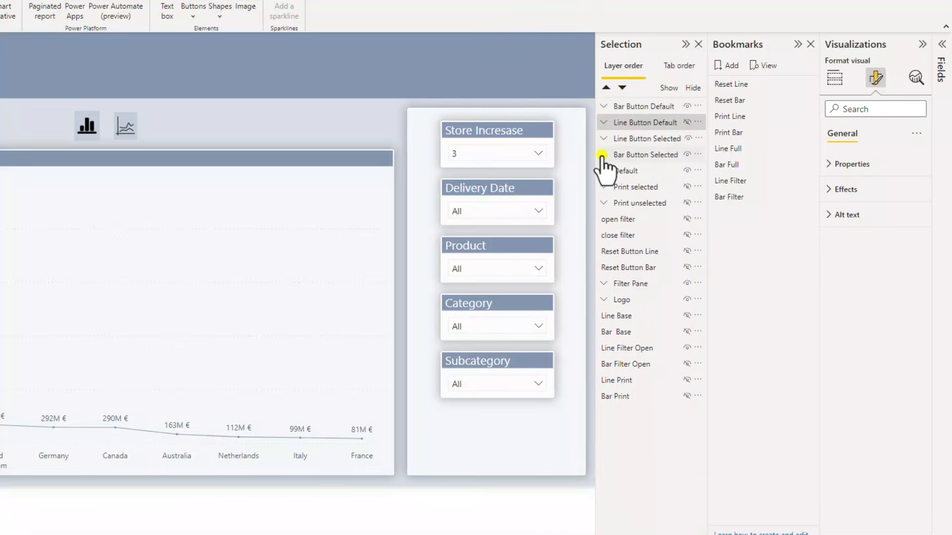
click(687, 106)
click(687, 123)
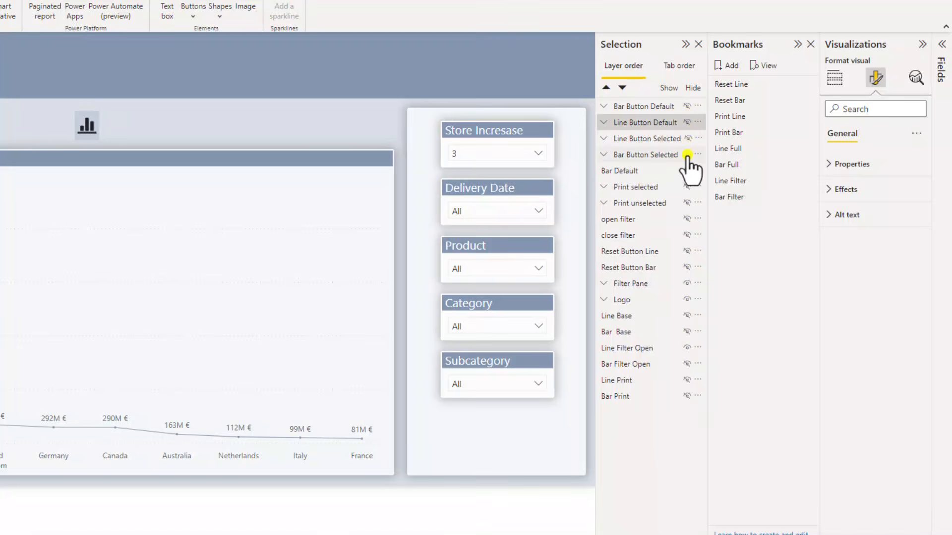
click(687, 154)
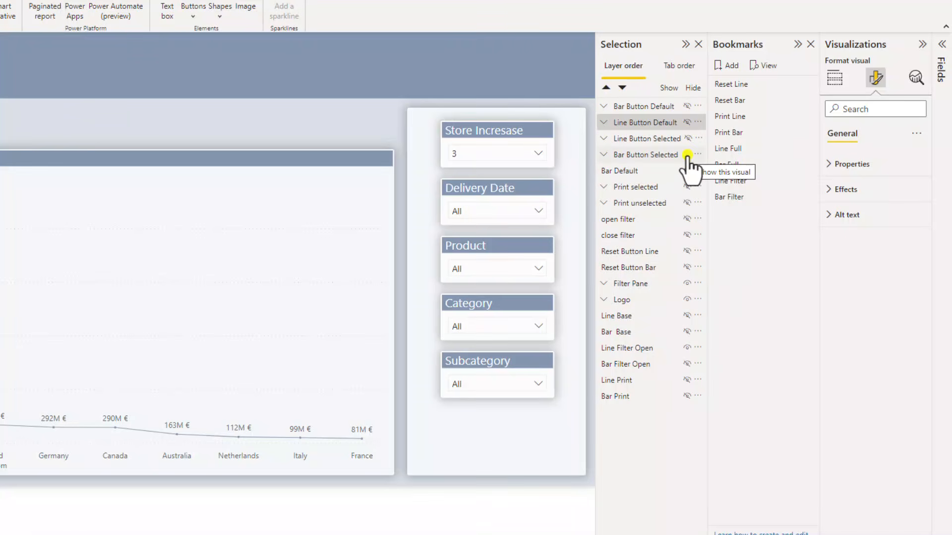
Step: Show Bar Button Default, Line Button Default and Line Base, and hide Filter Pane and Line Filter Open
click(687, 122)
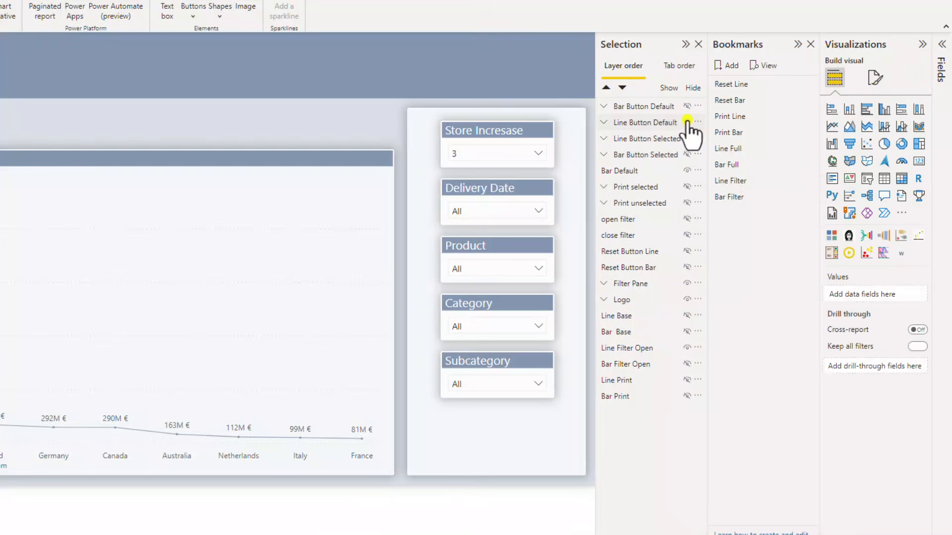
click(686, 106)
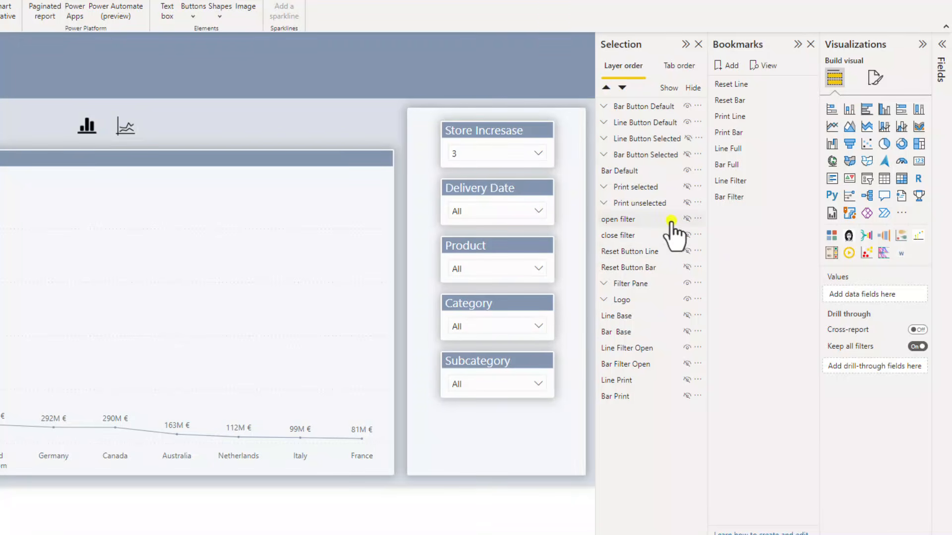
click(686, 283)
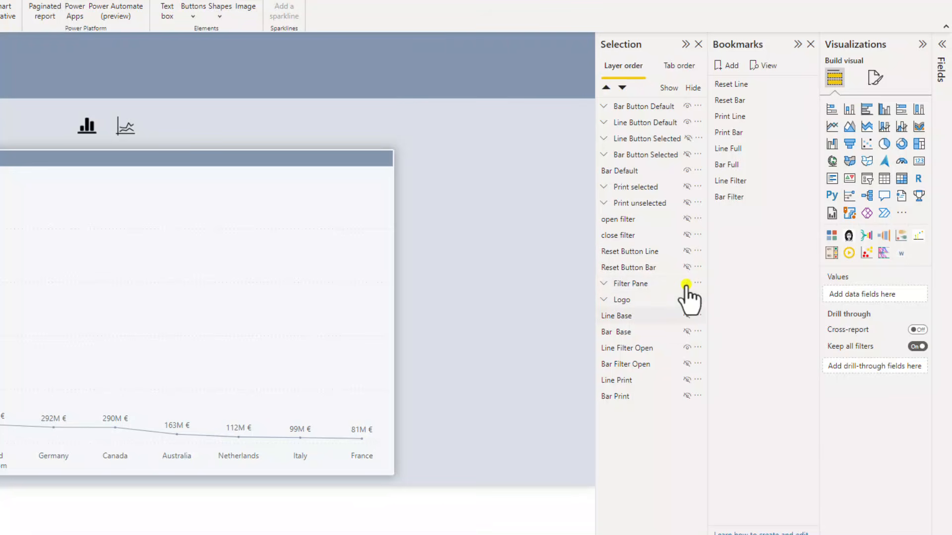
click(686, 315)
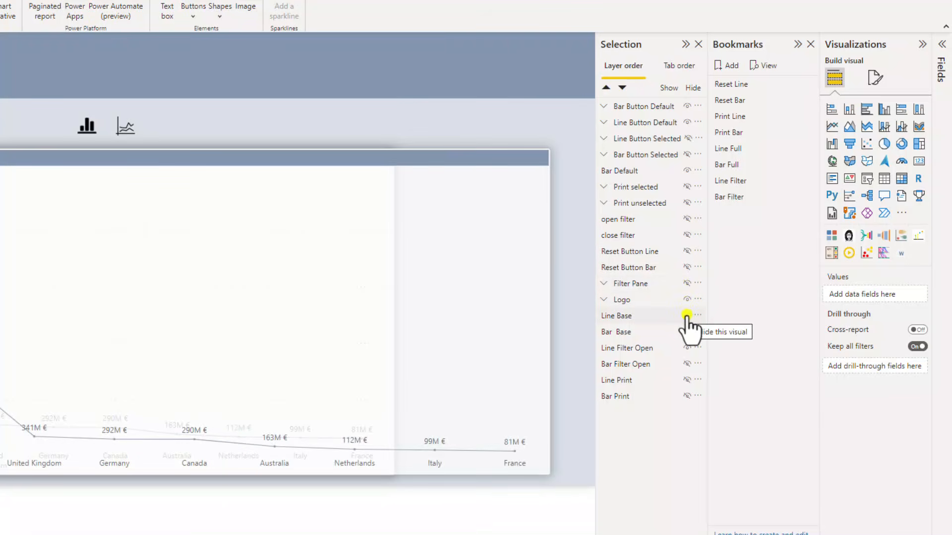
click(686, 331)
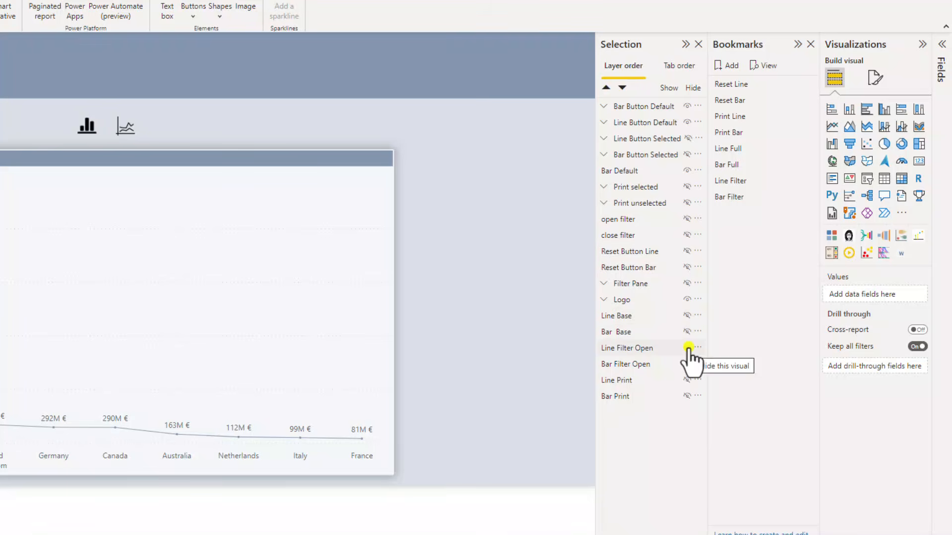
click(688, 348)
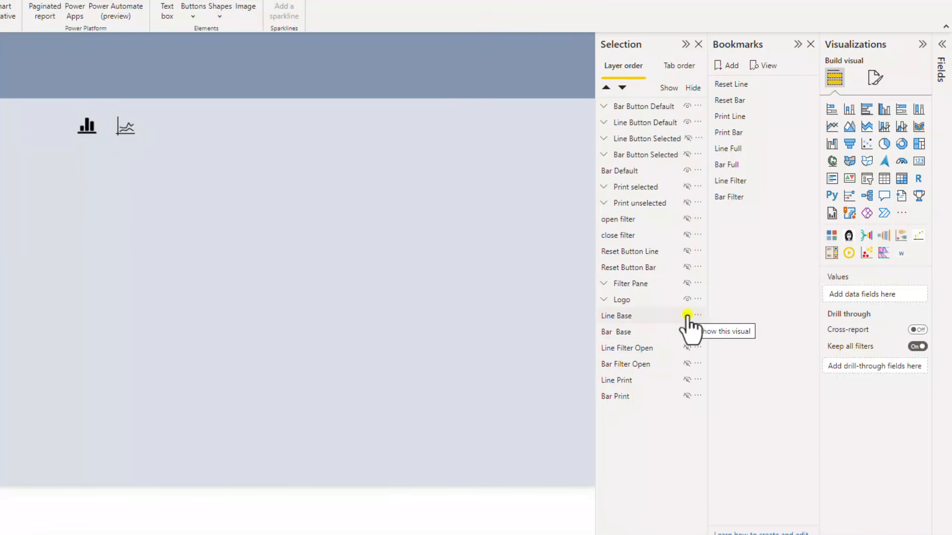
click(686, 315)
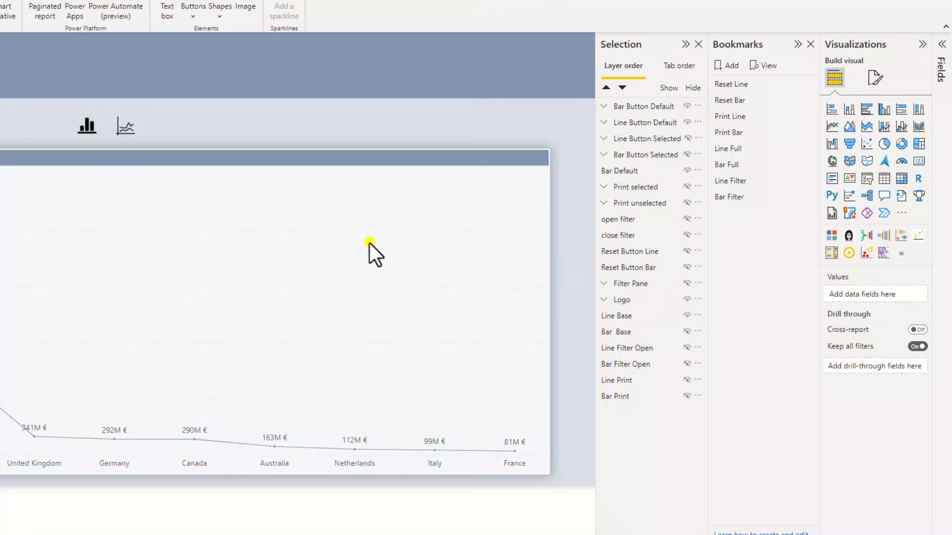
Step: Duplicate the Bar Button Default group and place the copy to the right of the line chart icon
click(646, 106)
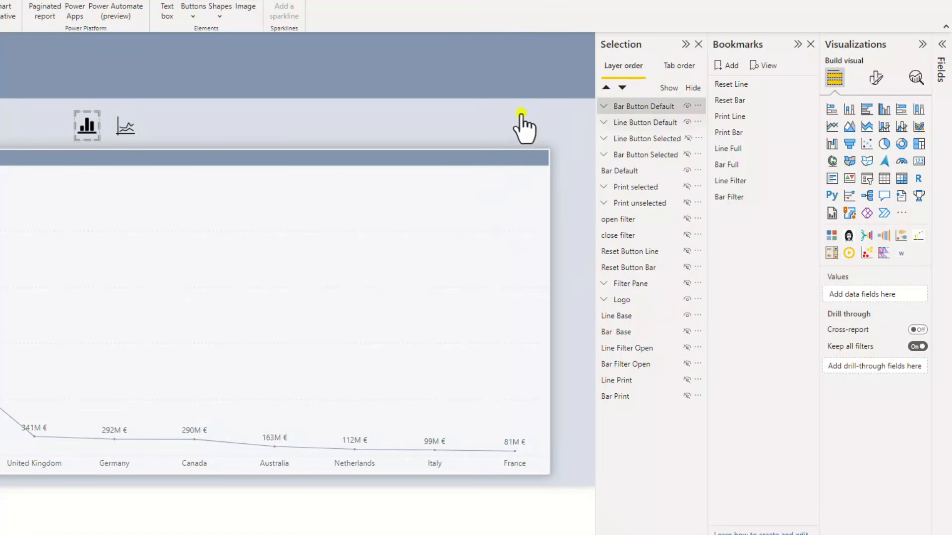
key(ctrl+v)
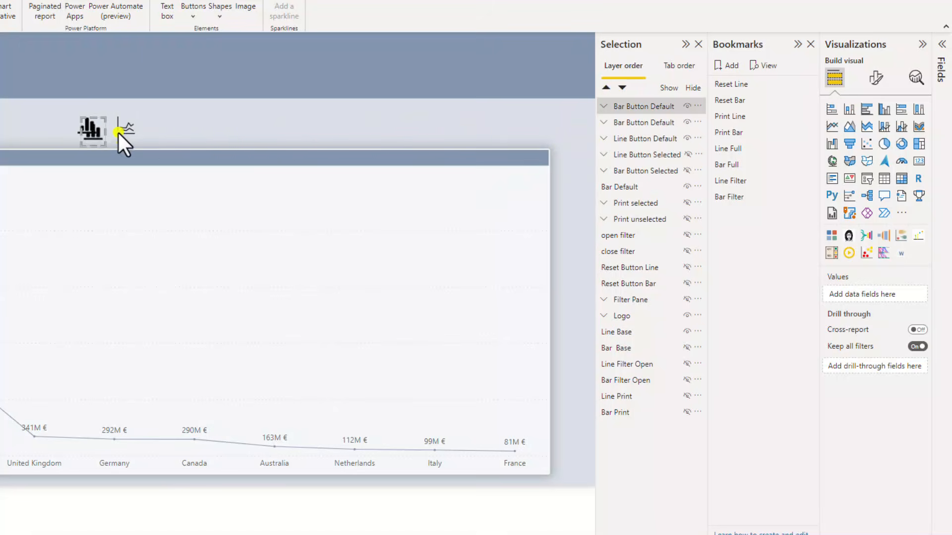
drag(115, 131, 204, 123)
Step: Duplicate the Line Button Default group and place the copy to the right of the copied bar icon
click(121, 127)
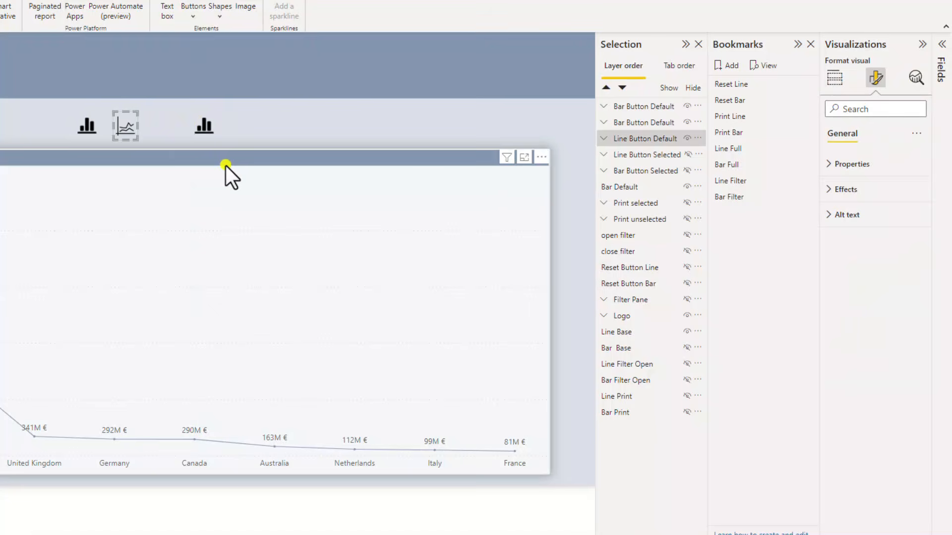
key(ctrl+c)
key(ctrl+v)
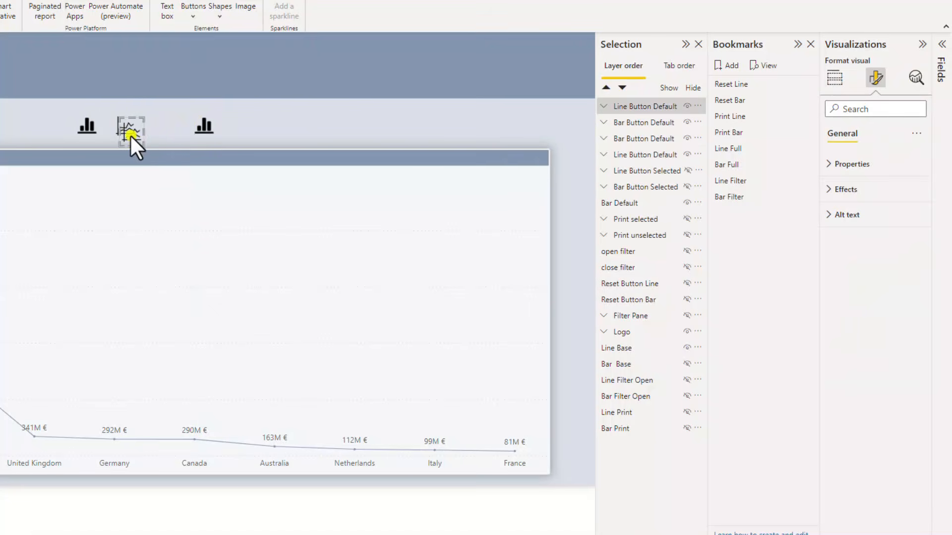
drag(130, 135, 251, 127)
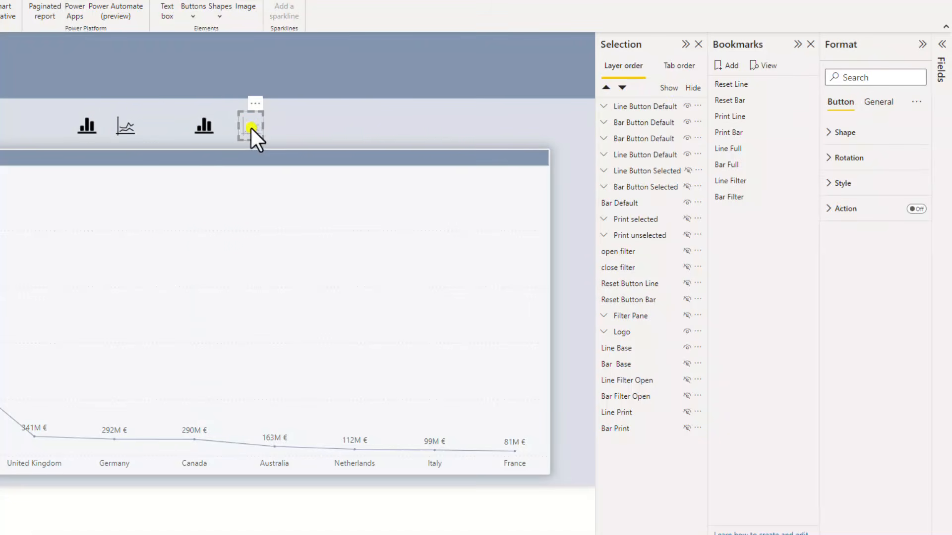
Step: Hide the original Bar Button Default and Line Button Default groups, keeping their copies shown
click(688, 105)
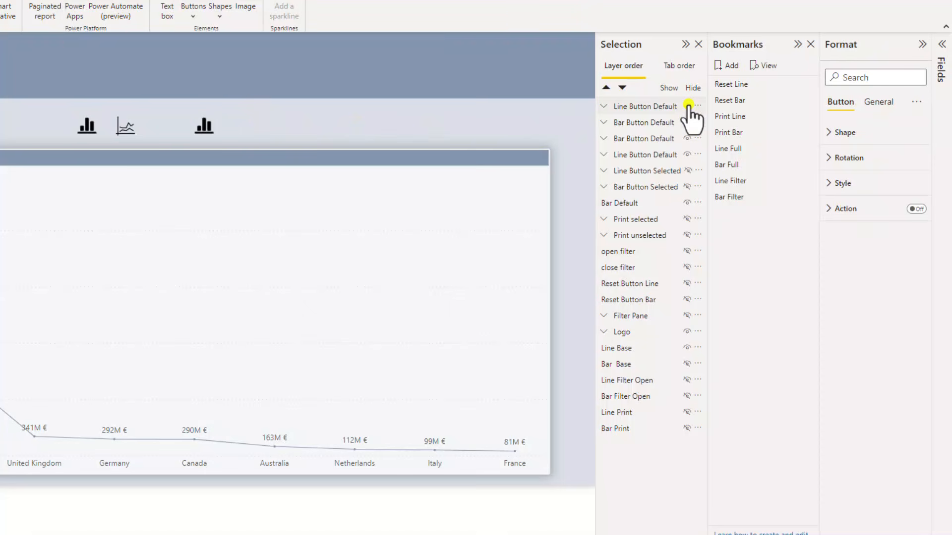
click(687, 105)
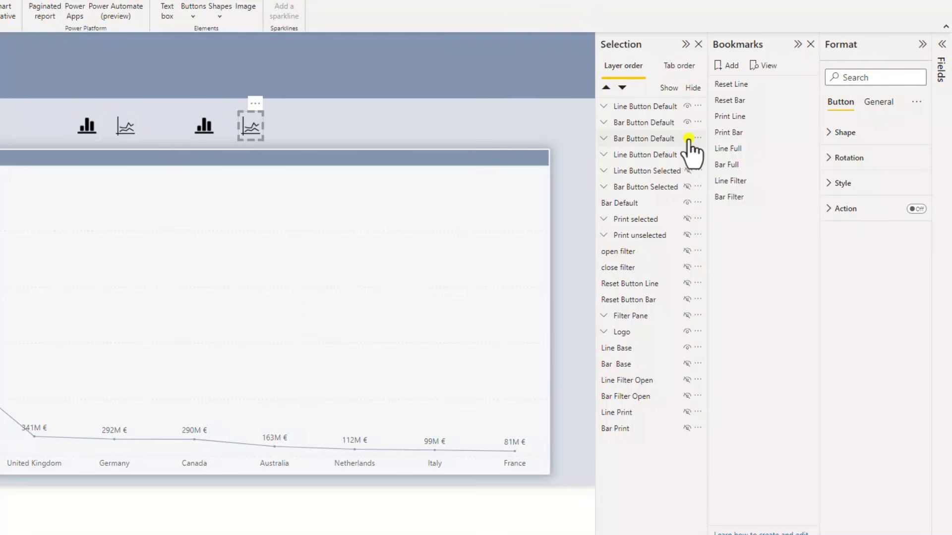
click(687, 138)
click(687, 155)
Step: Move the copied bar and line icons leftwards so they sit close together above the chart
drag(204, 122, 153, 123)
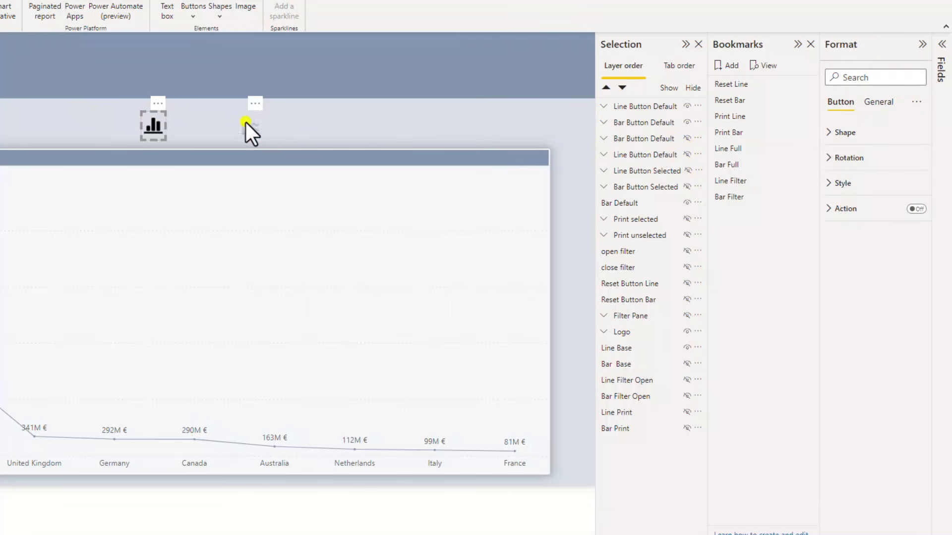
drag(245, 123, 177, 126)
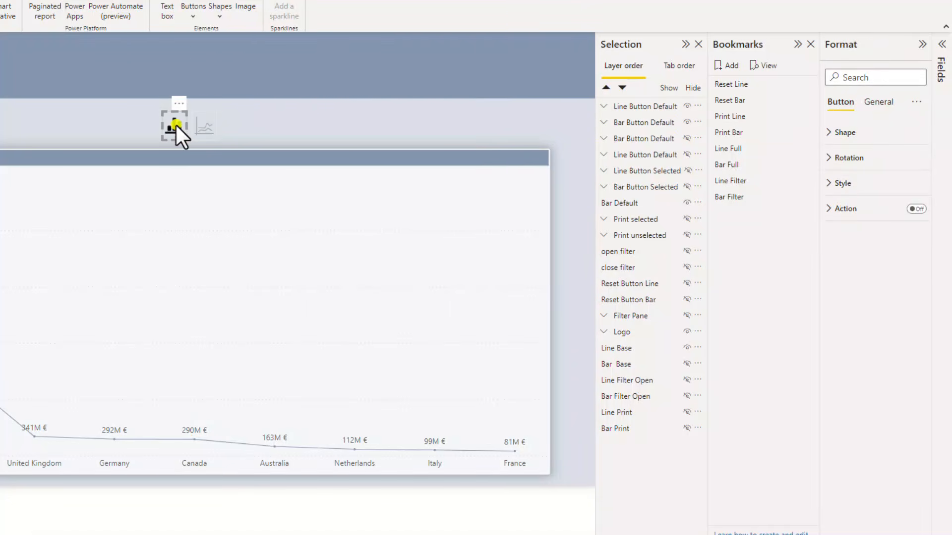
click(207, 123)
click(282, 126)
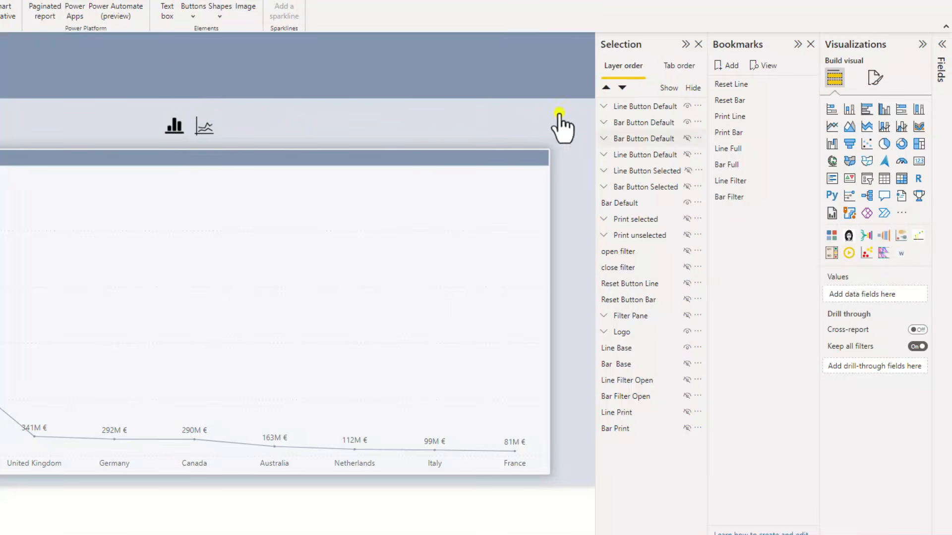
Step: Rename the copied line button group as Line Button Base Default
click(645, 106)
double_click(645, 106)
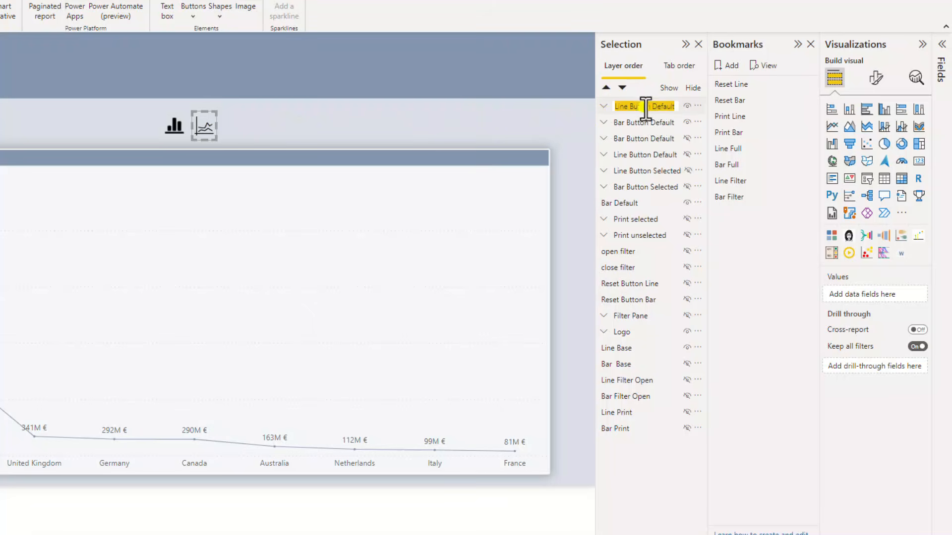
click(645, 106)
click(654, 108)
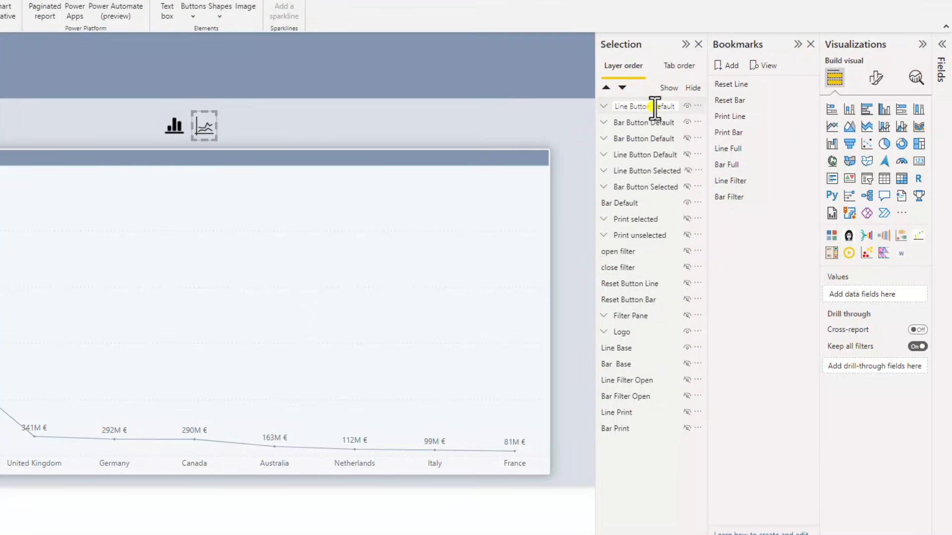
click(668, 109)
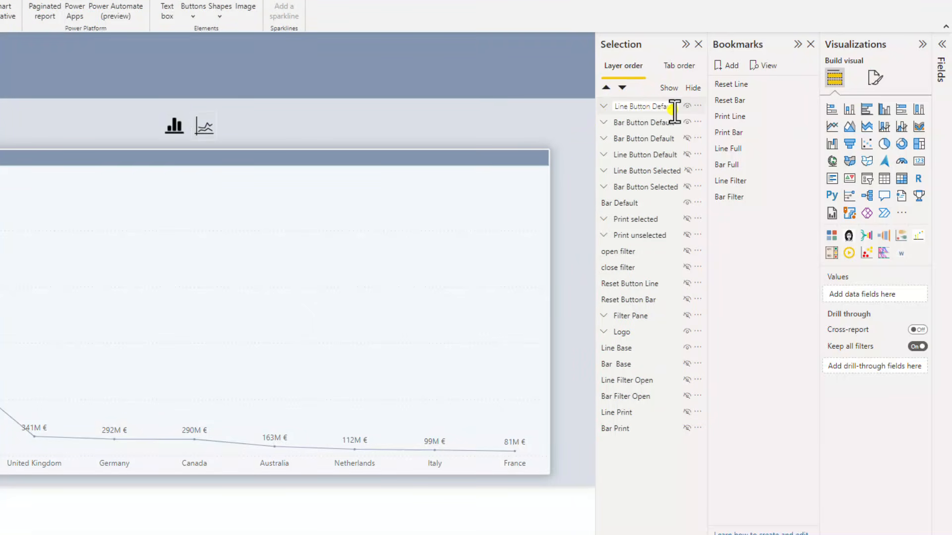
key(Delete)
key(Delete)
key(Delete)
key(Delete)
key(Delete)
key(Delete)
key(Delete)
text(Base)
key(Return)
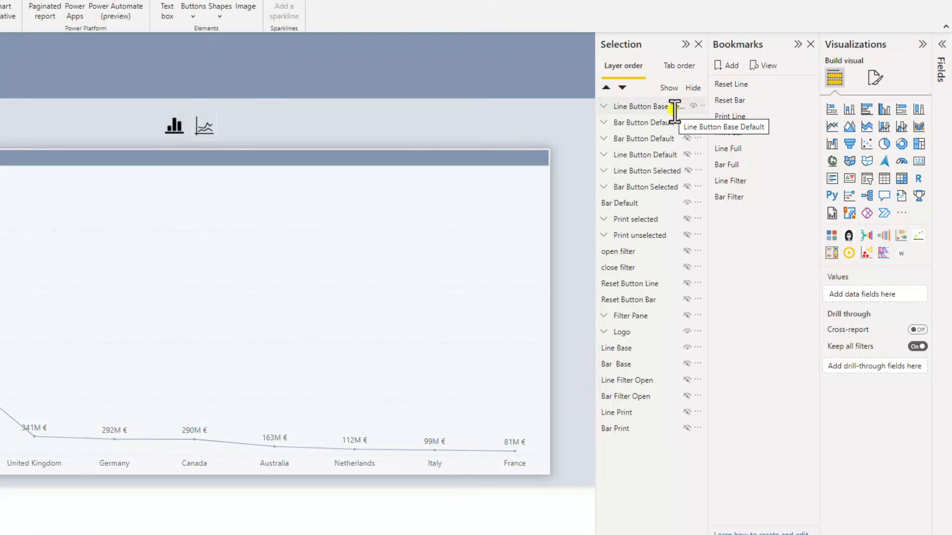
Step: Rename the copied bar button group as Bar Button Base Default
double_click(647, 122)
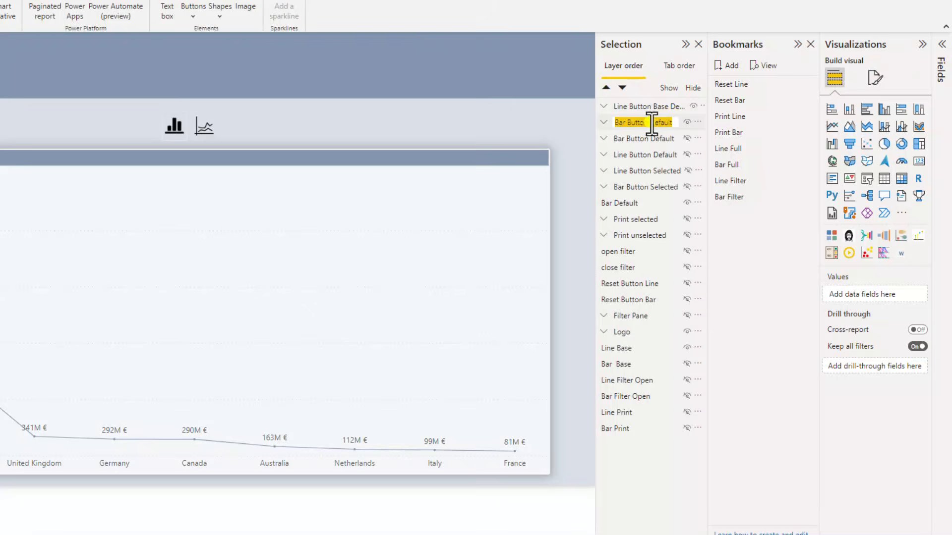
text(Base)
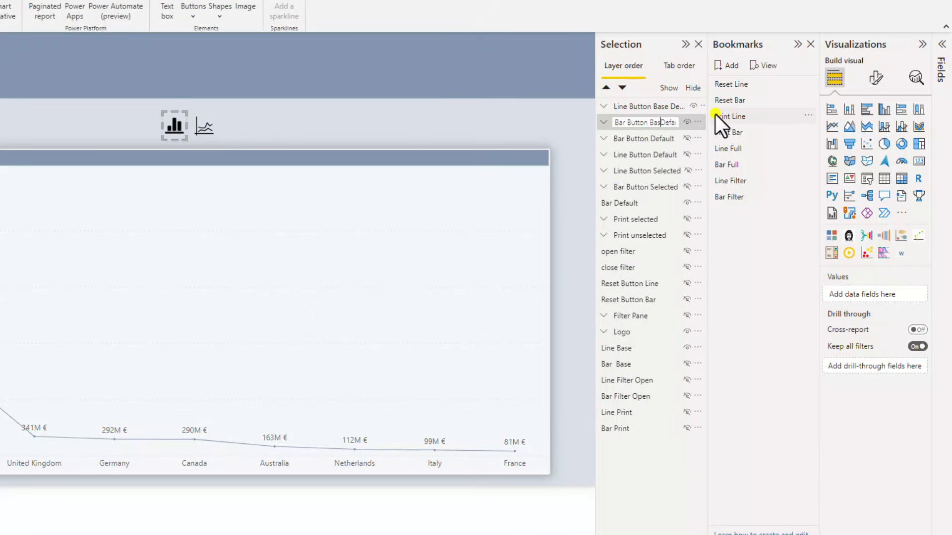
key(Return)
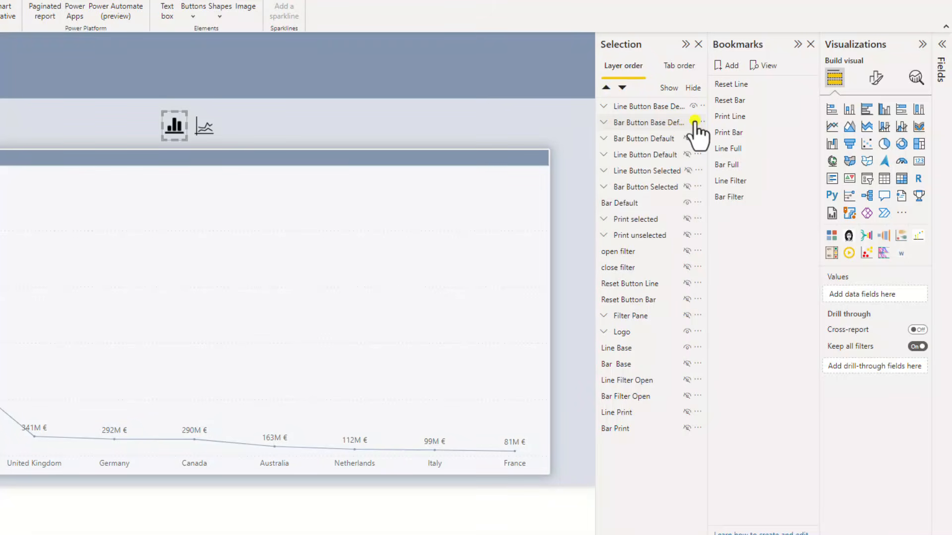
click(172, 120)
key(ctrl+v)
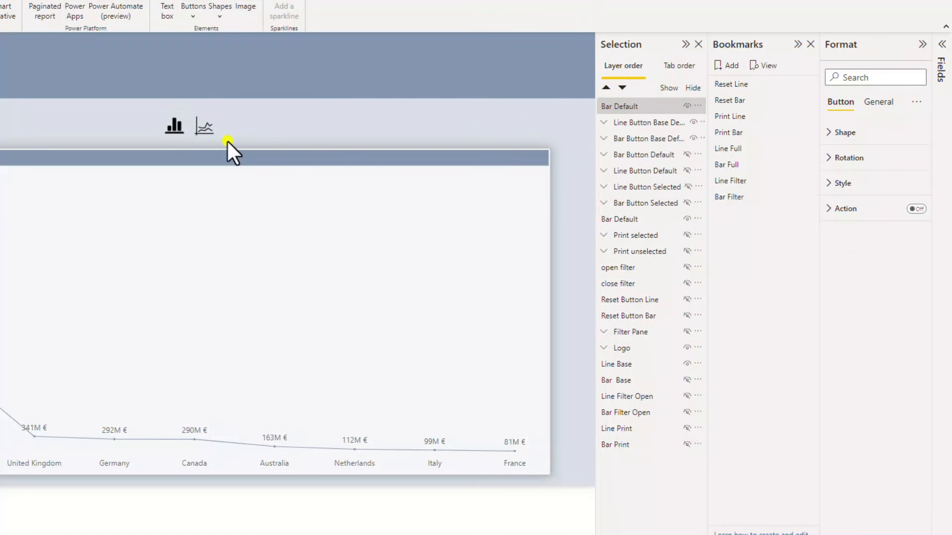
click(299, 127)
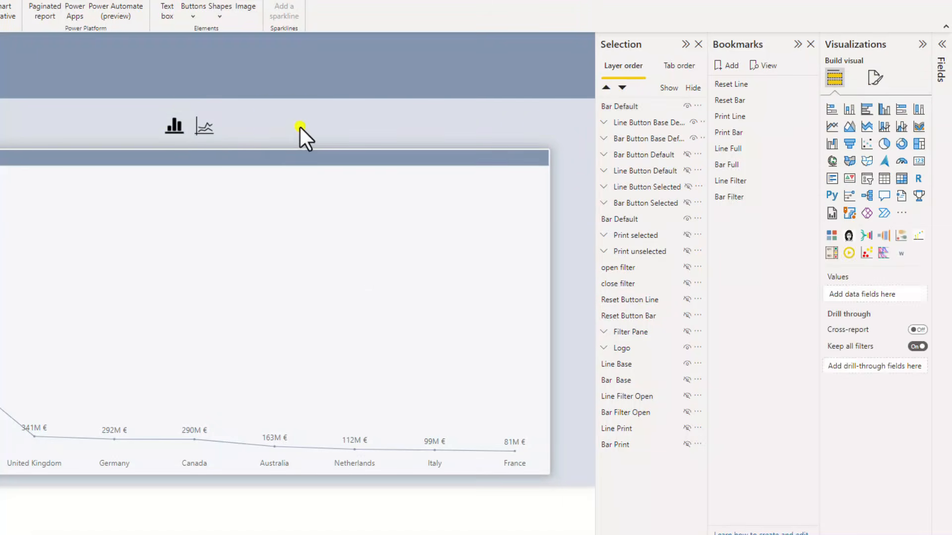
click(176, 126)
click(638, 107)
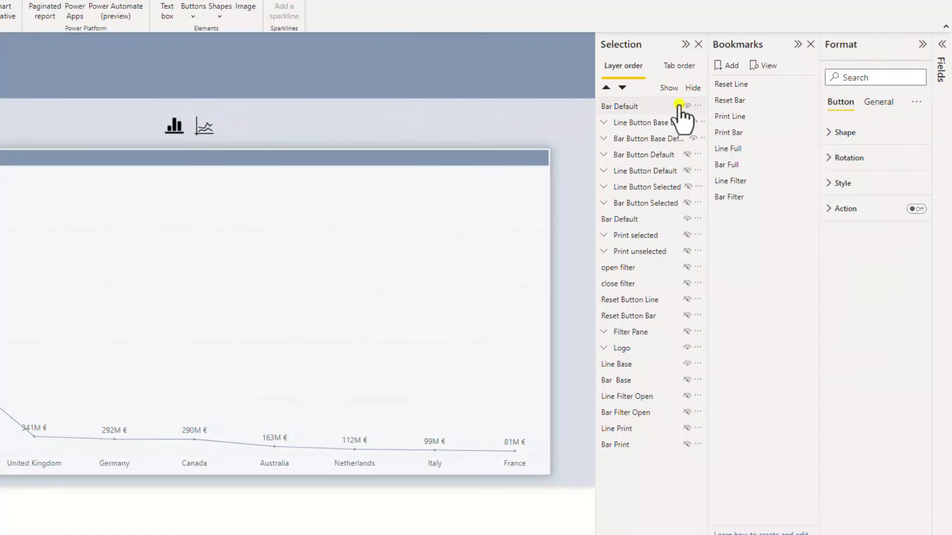
click(698, 106)
click(653, 107)
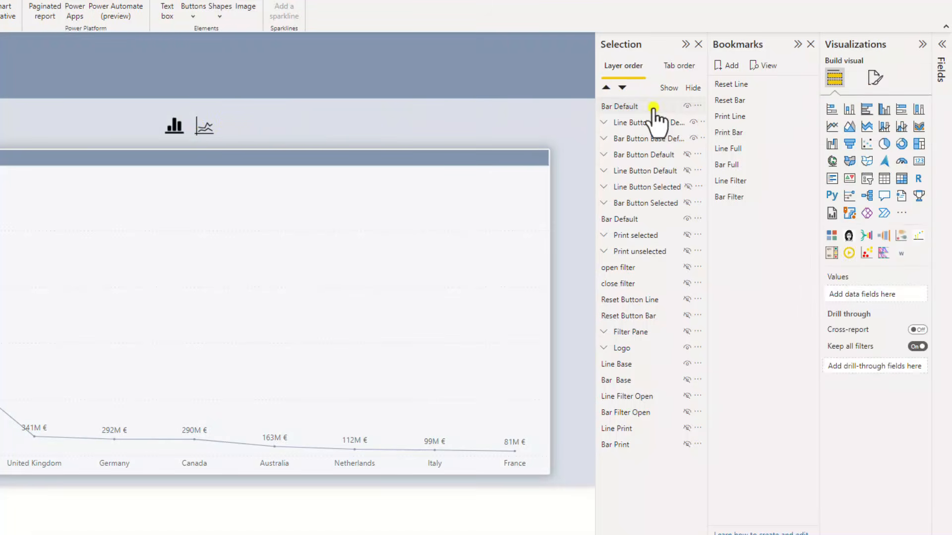
click(654, 107)
key(Delete)
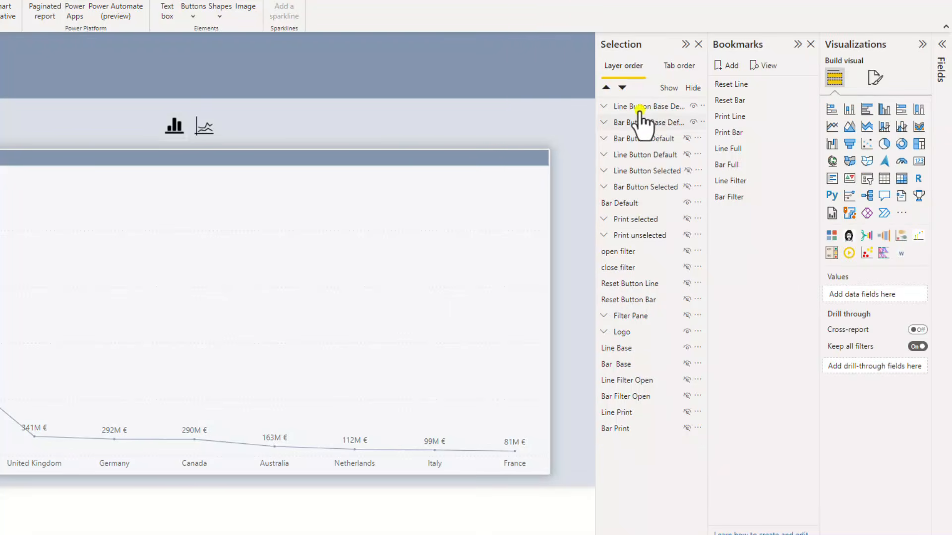
Step: Show the Line Button Selected and Bar Button Selected groups, and select Bar Button Selected
click(639, 107)
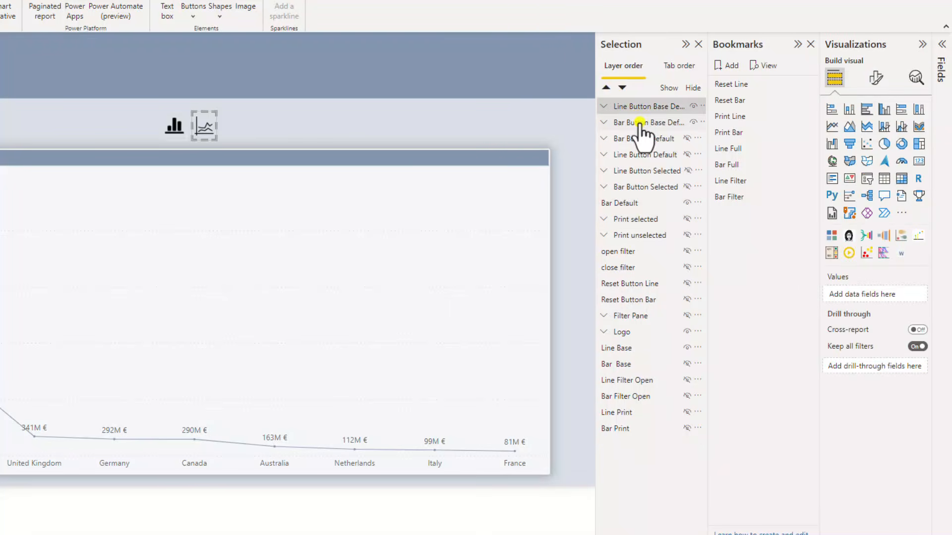
click(639, 123)
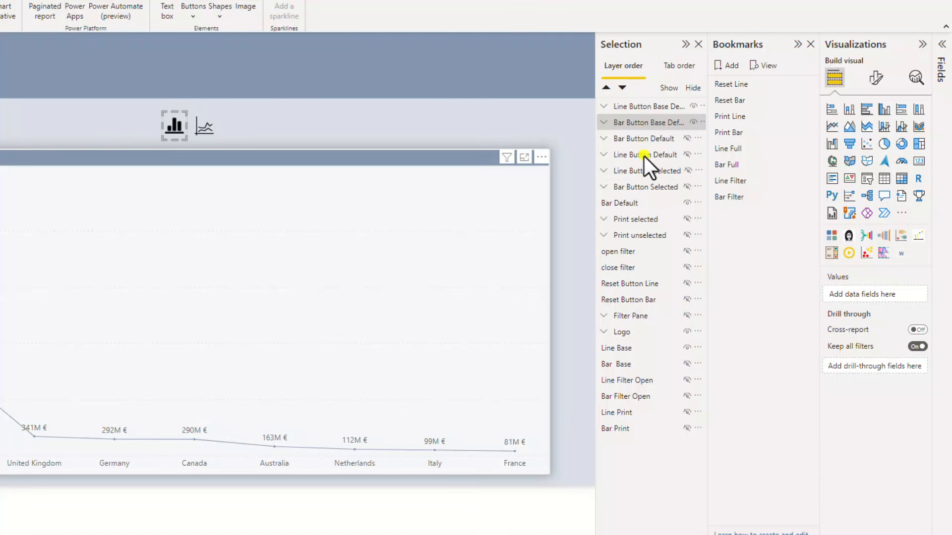
click(646, 171)
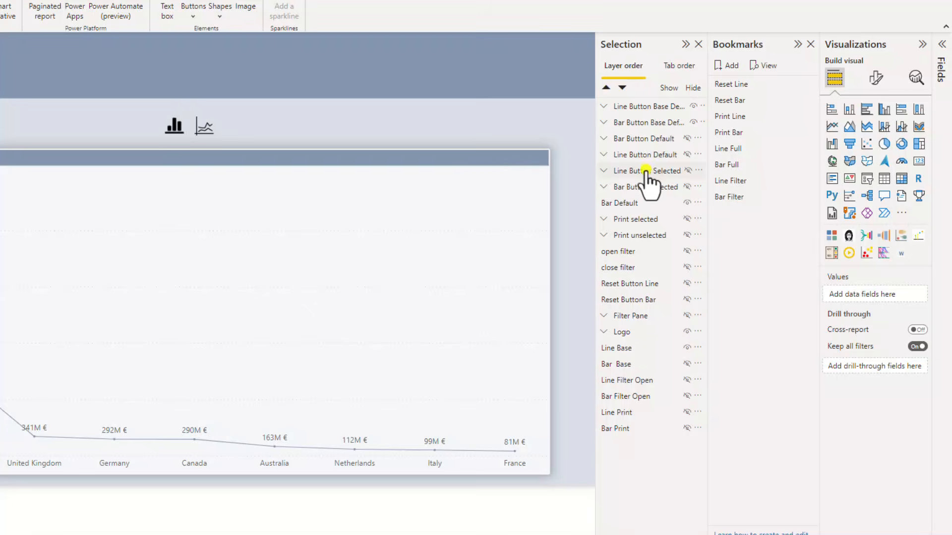
click(688, 170)
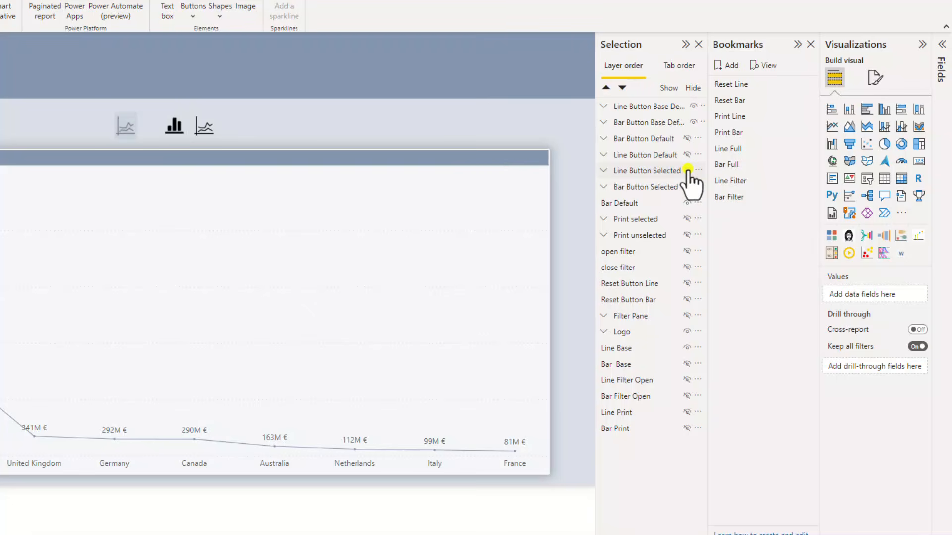
click(687, 187)
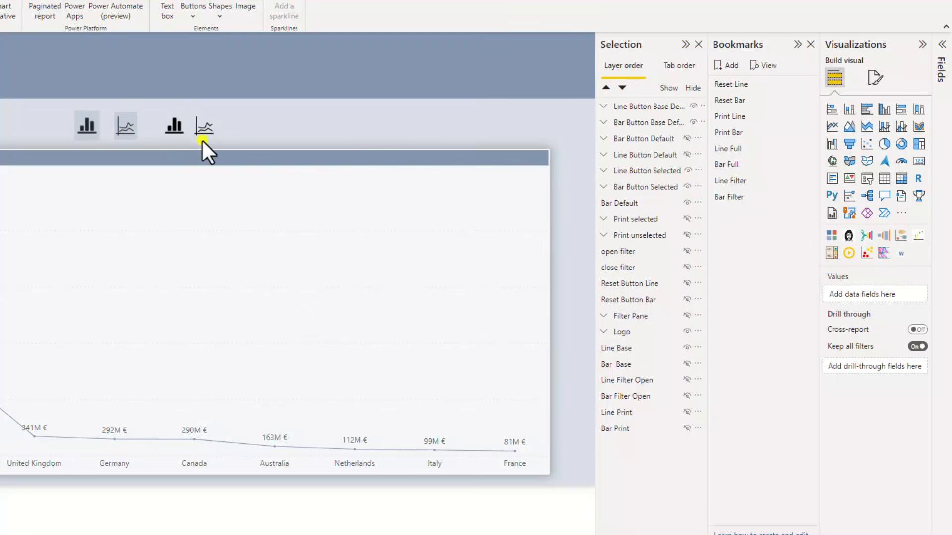
click(83, 127)
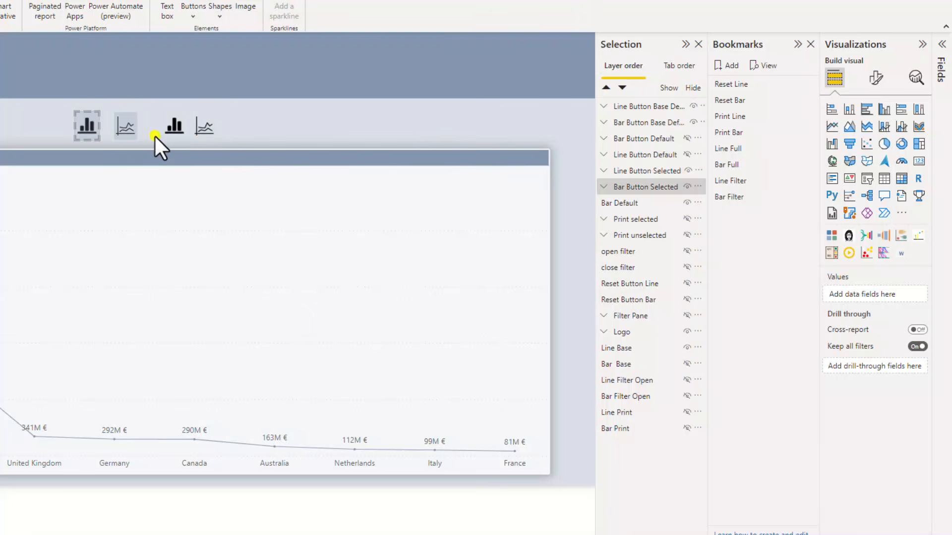
Step: Duplicate the Bar Button Selected group and place the copy over the bar icon of the closely spaced Base pair
click(636, 187)
click(642, 187)
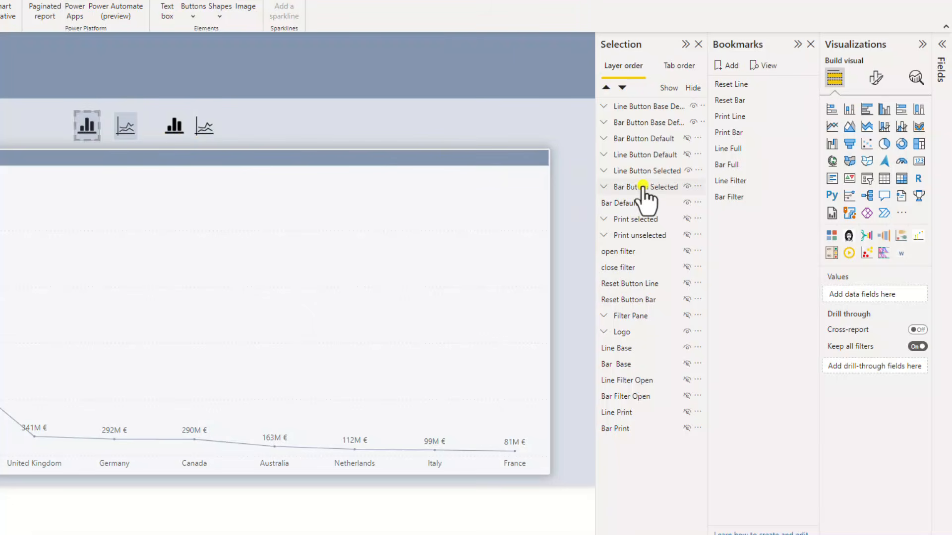
key(ctrl+v)
drag(135, 131, 172, 125)
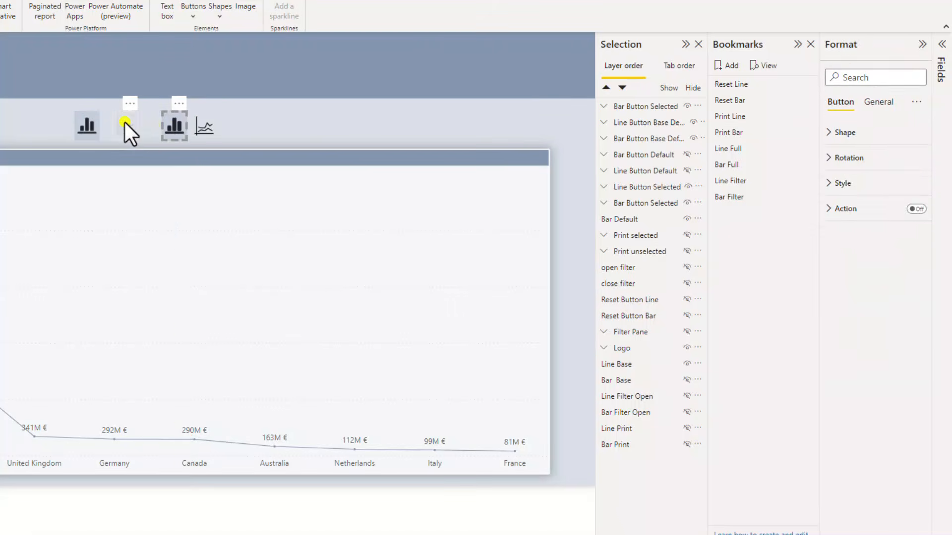
Step: Duplicate the Line Button Selected group and place the copy over the line icon of the Base pair
click(125, 123)
click(640, 186)
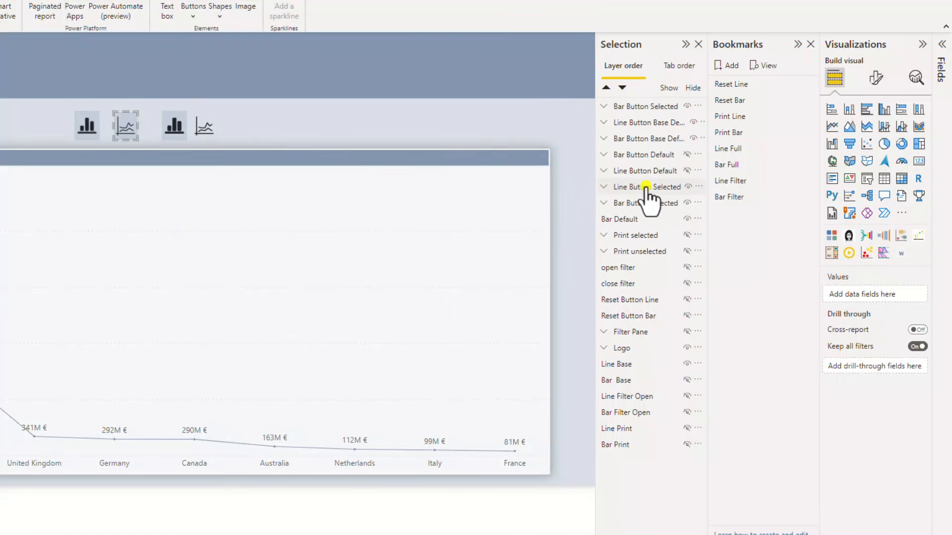
key(ctrl+v)
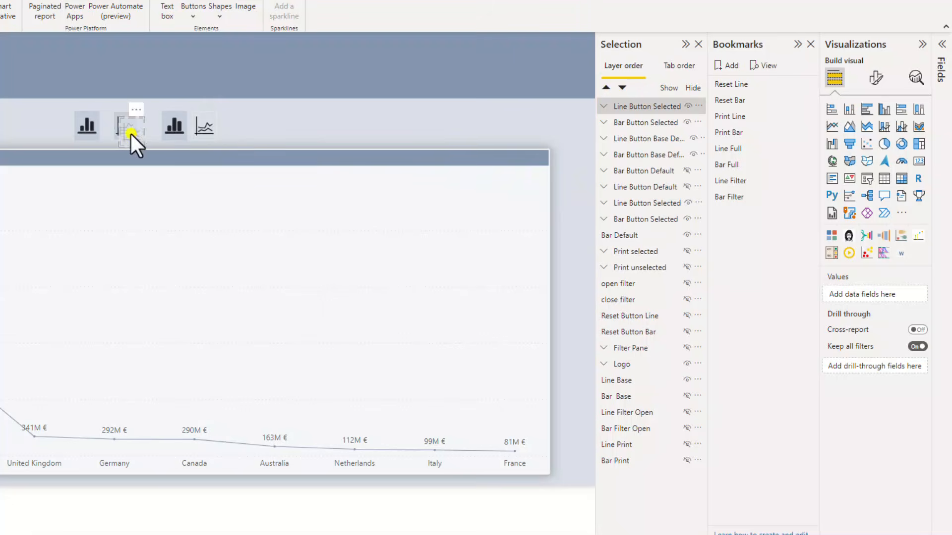
drag(130, 132, 205, 127)
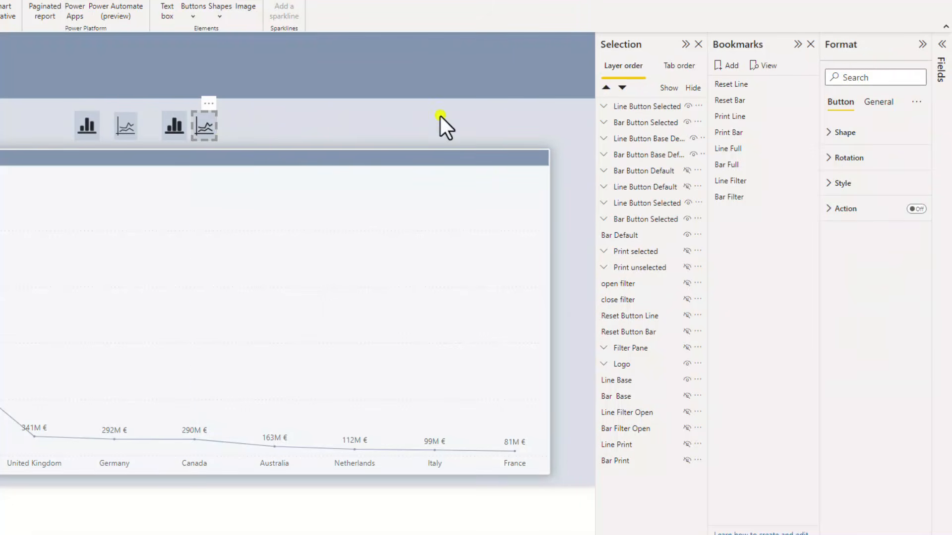
Step: Rename the copied selected line button group as Line Button Base Selected
double_click(649, 106)
key(Return)
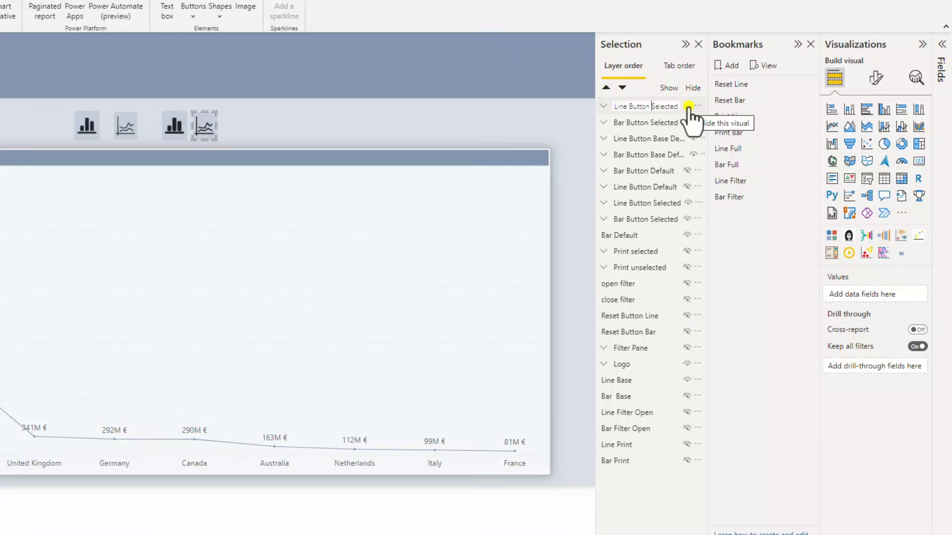
text(Base)
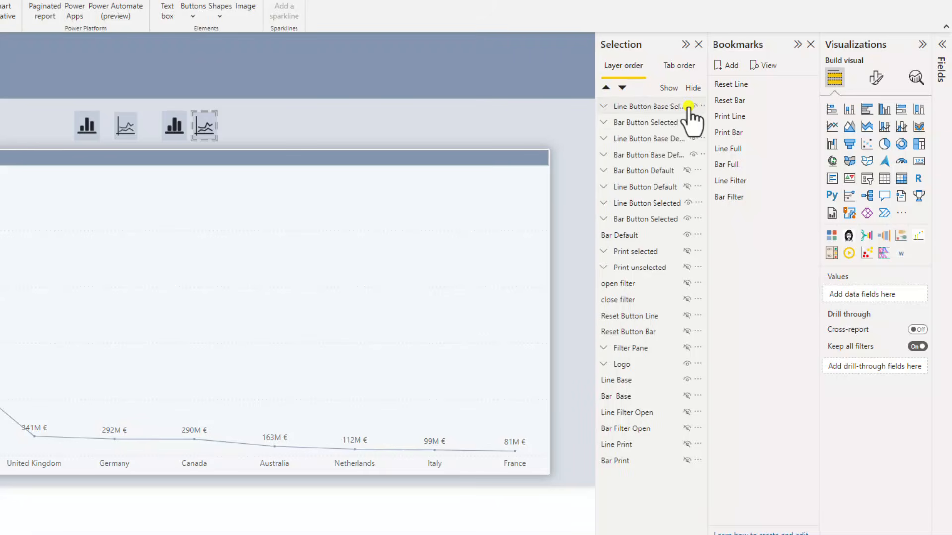
Step: Rename the copied selected bar button group as Bar Button Base Selected
double_click(654, 123)
click(653, 123)
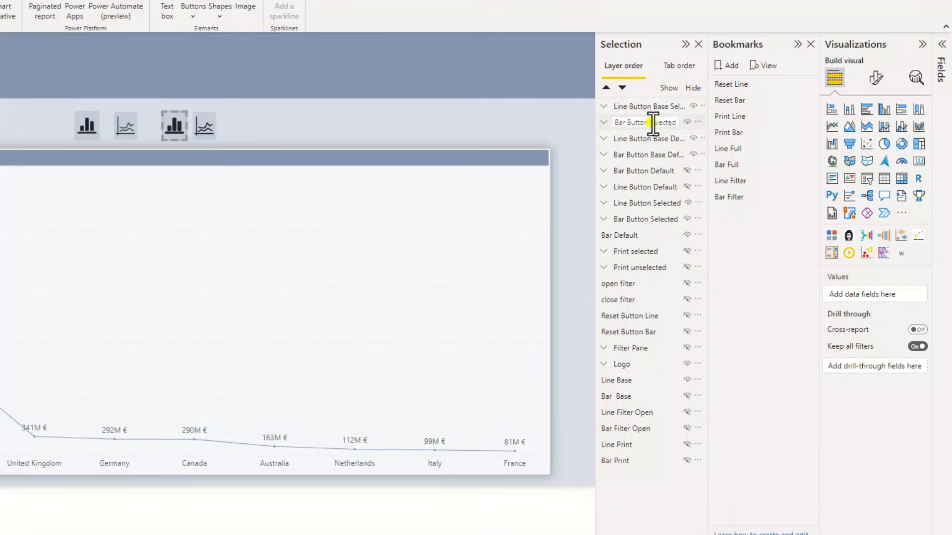
text(Base)
key(Return)
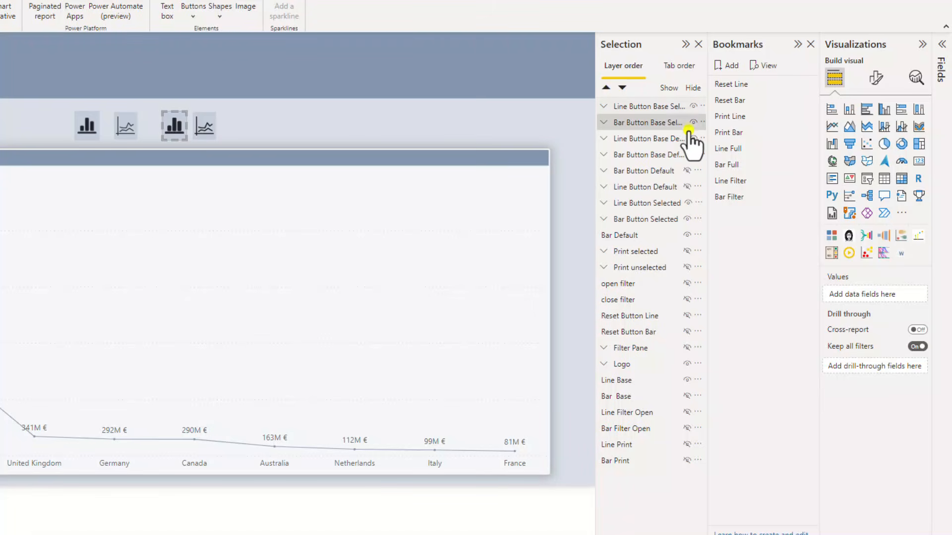
Step: Hide the four Base button groups as well as the Line Button Selected and Bar Button Selected groups
click(693, 107)
click(693, 122)
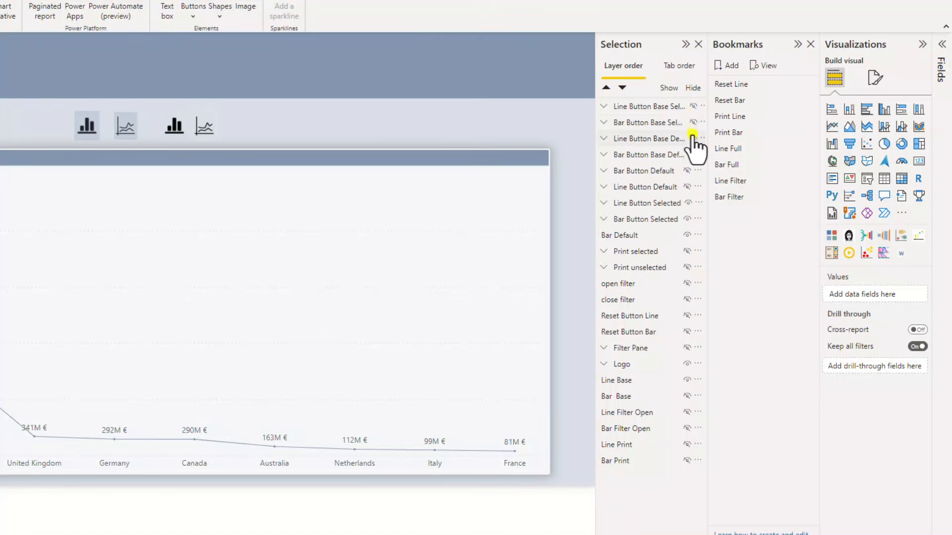
click(692, 139)
click(693, 155)
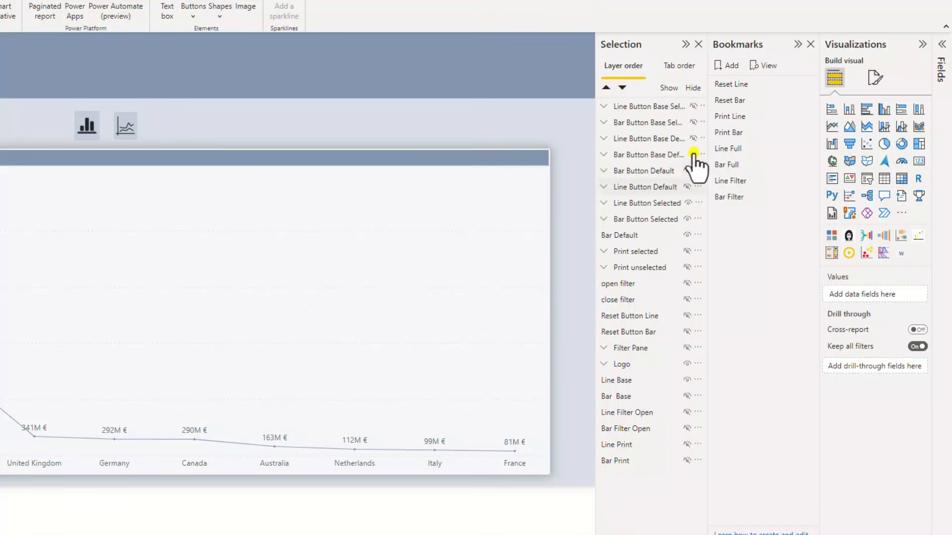
click(687, 202)
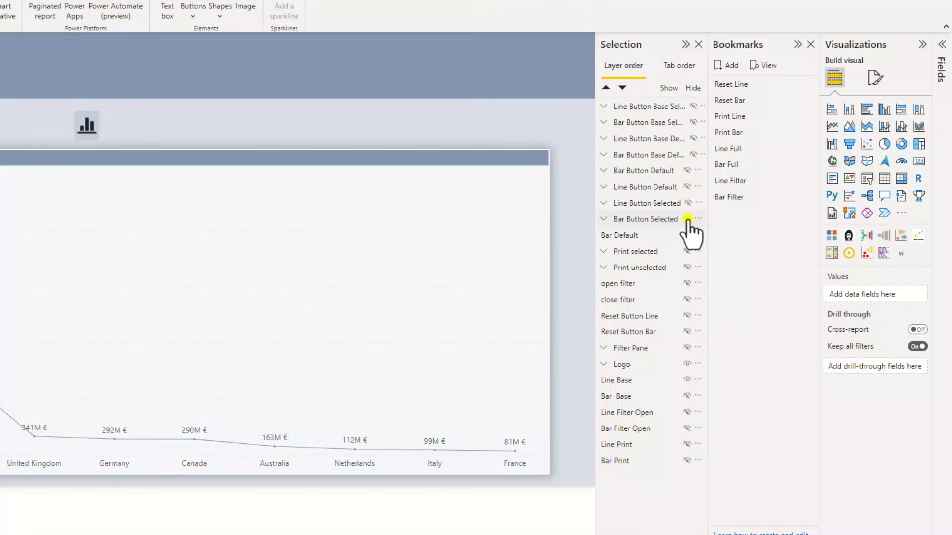
click(688, 219)
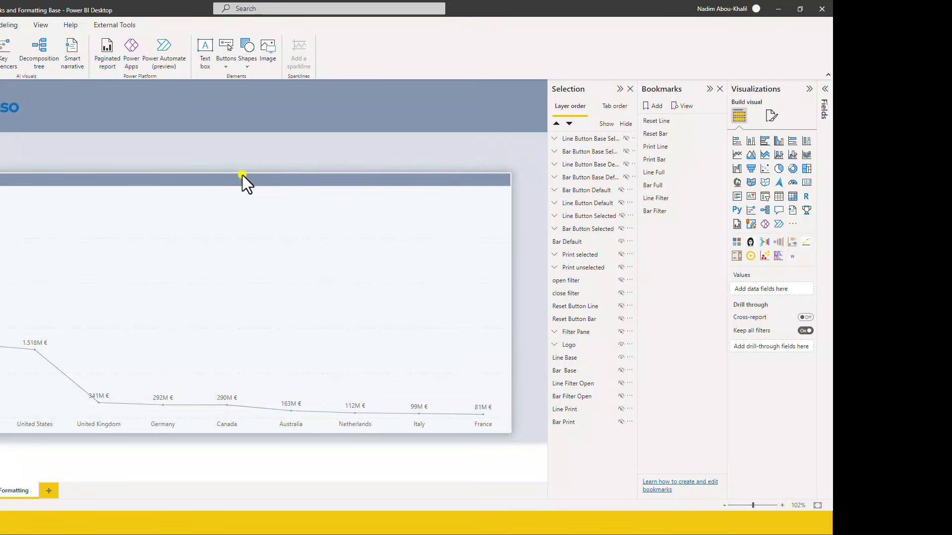
Step: Show the Line Button Base Selected and Bar Button Base Default groups for the full-width line chart view
click(627, 139)
click(624, 178)
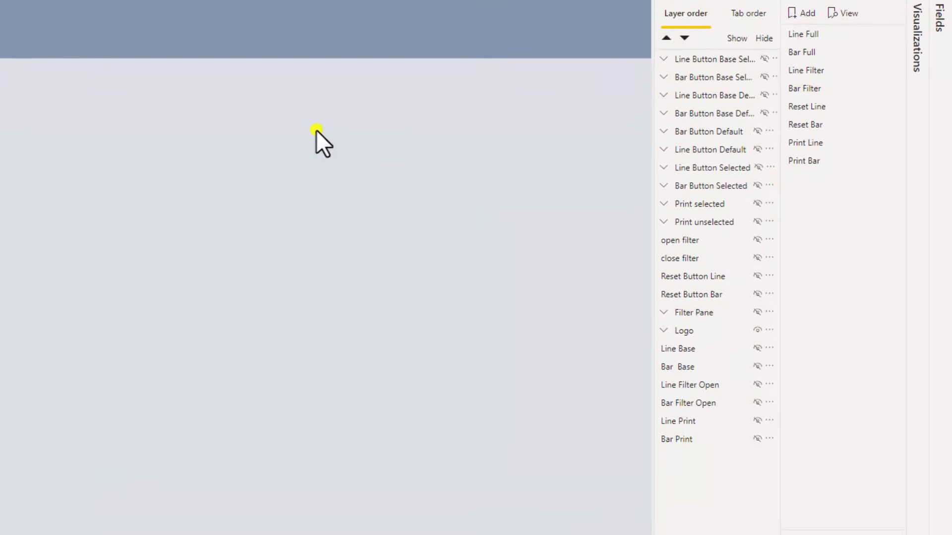
Step: Show the Line Base chart and the open filter arrow on the report page
click(831, 38)
click(755, 350)
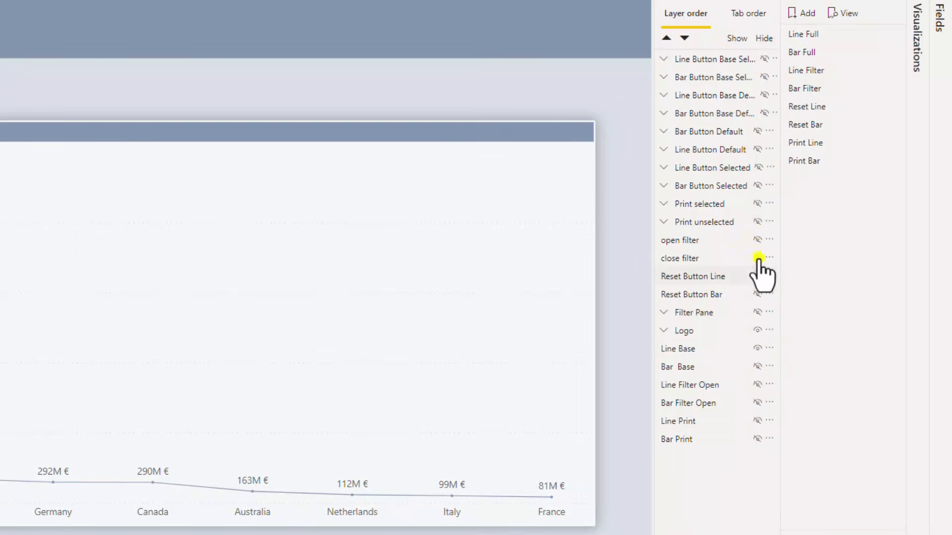
click(759, 241)
Step: Show the Line Button Base Selected, Bar Button Base Default and Print unselected groups, keeping Line Print hidden
click(762, 59)
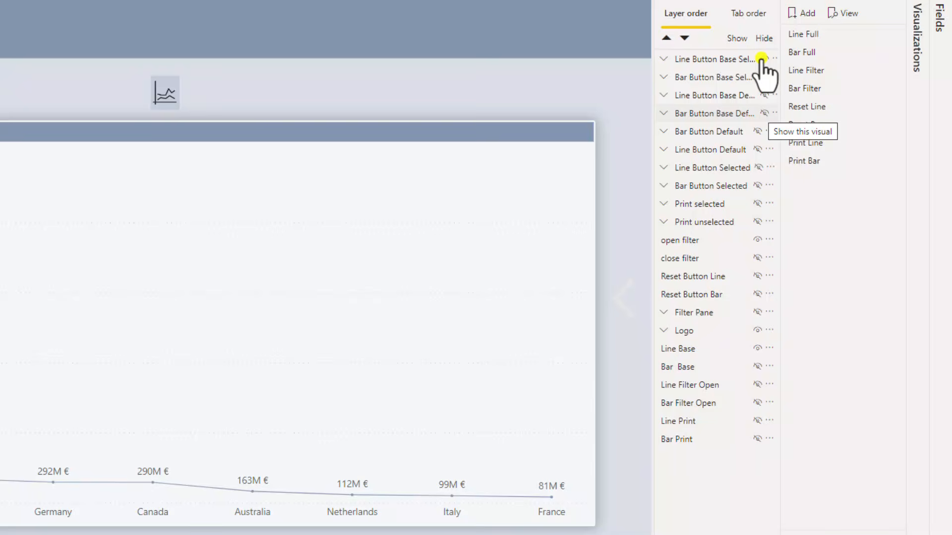
click(762, 59)
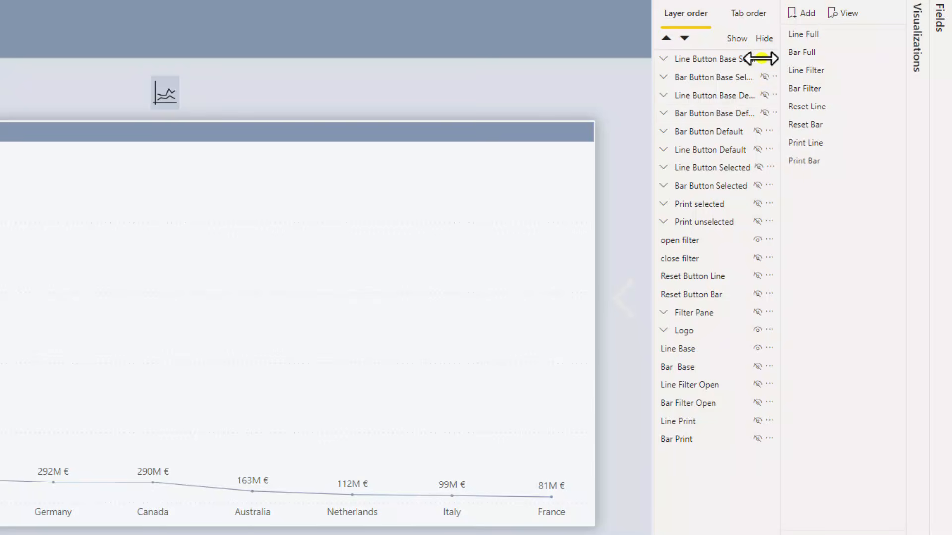
click(763, 112)
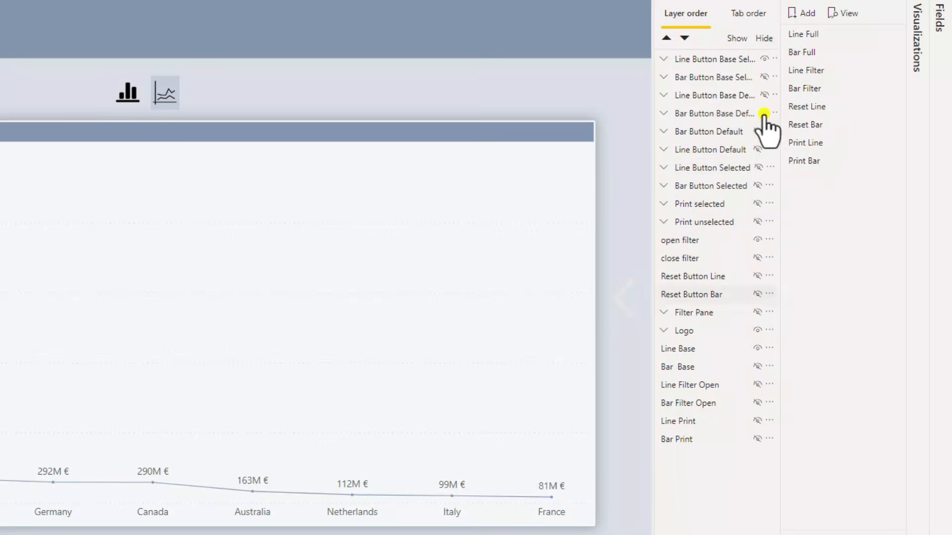
click(756, 420)
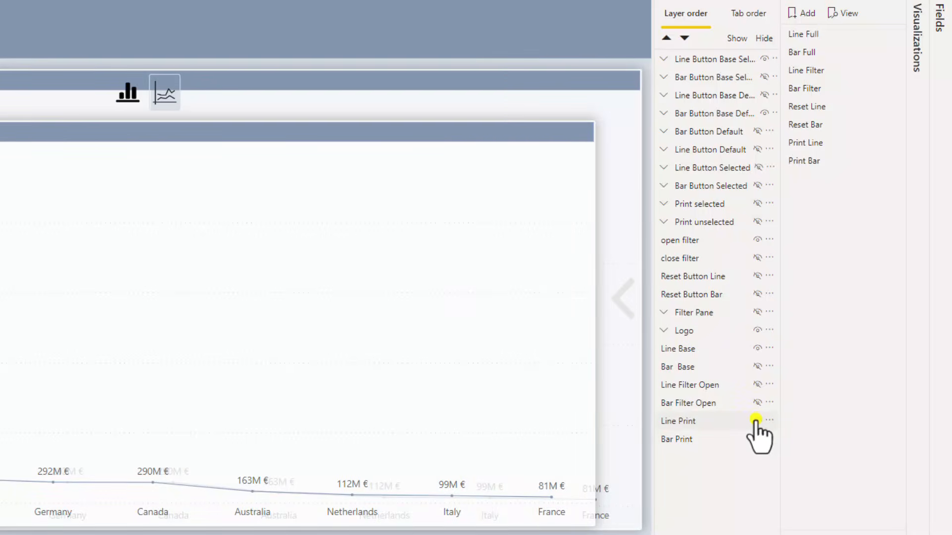
click(755, 421)
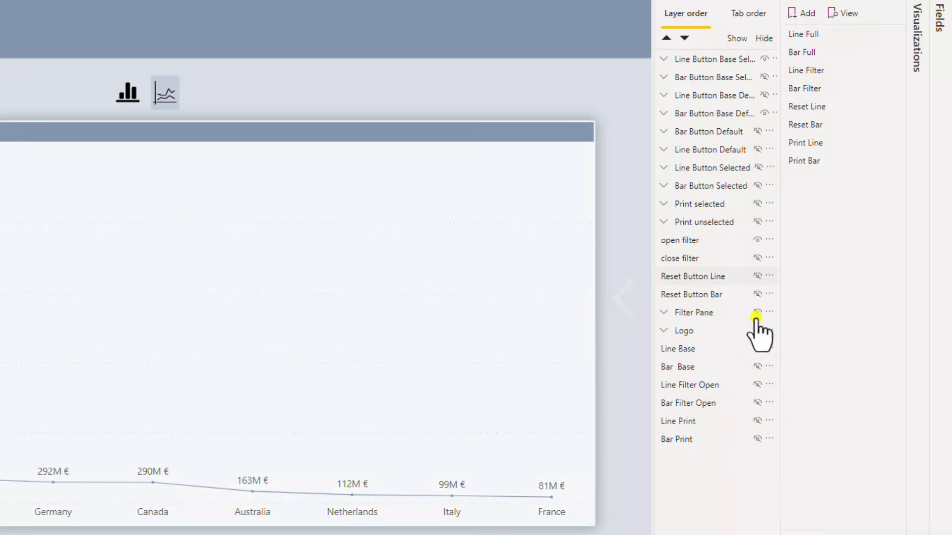
click(756, 221)
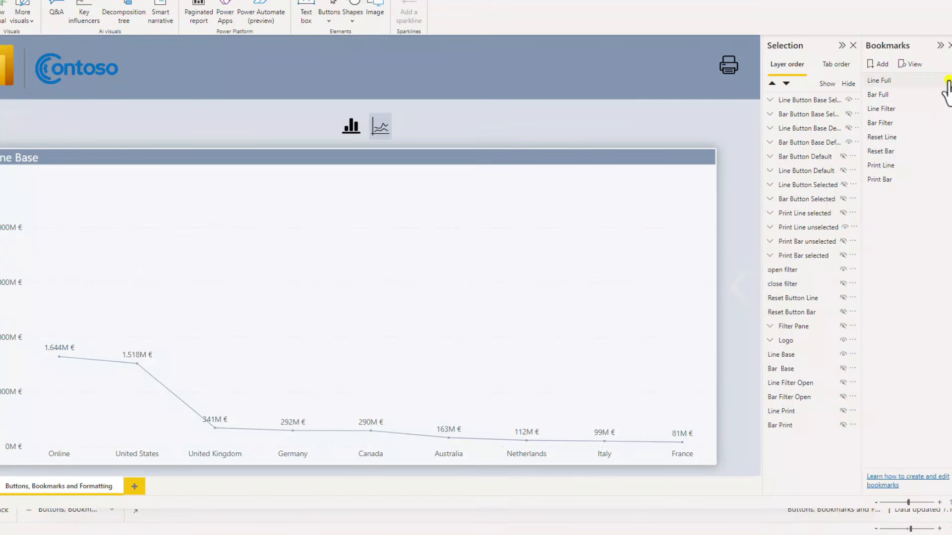
Step: Update the Line Full bookmark with the current page display
click(947, 81)
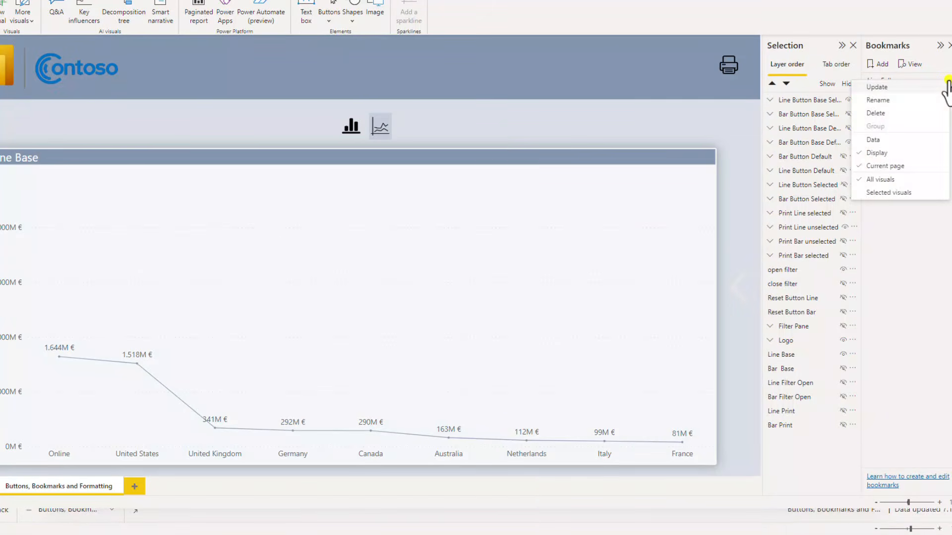
click(922, 86)
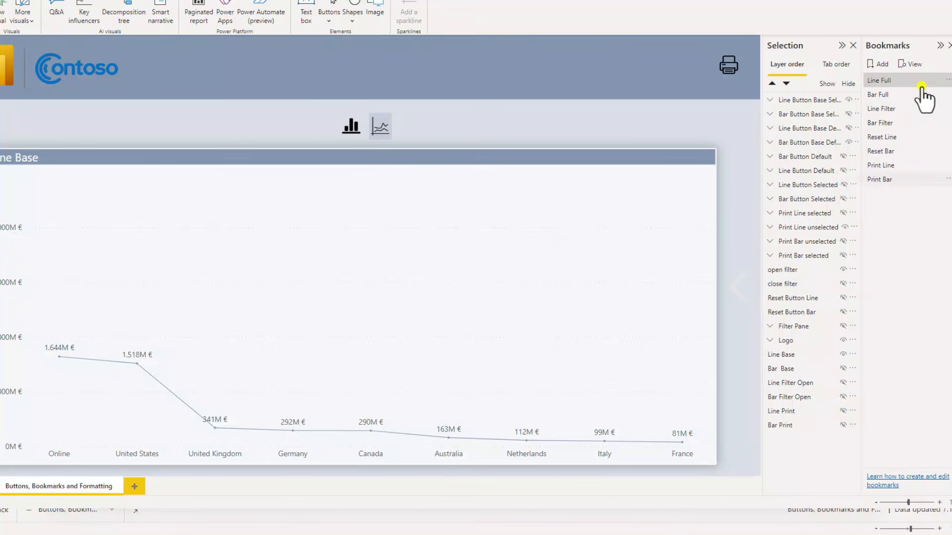
click(898, 87)
Step: Replace Line Base with the Bar Base chart and switch the chart buttons to Bar Button Base Selected and Line Button Base Default
click(843, 368)
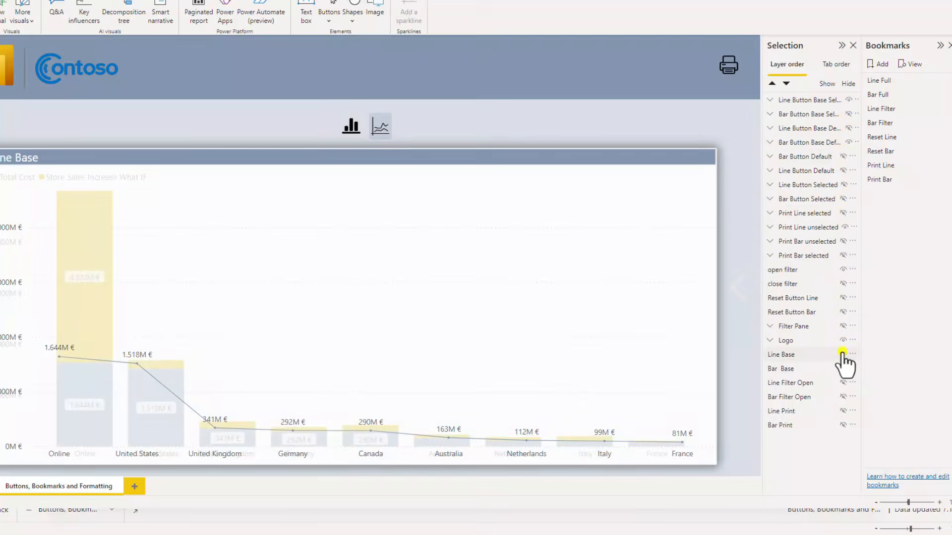
click(843, 353)
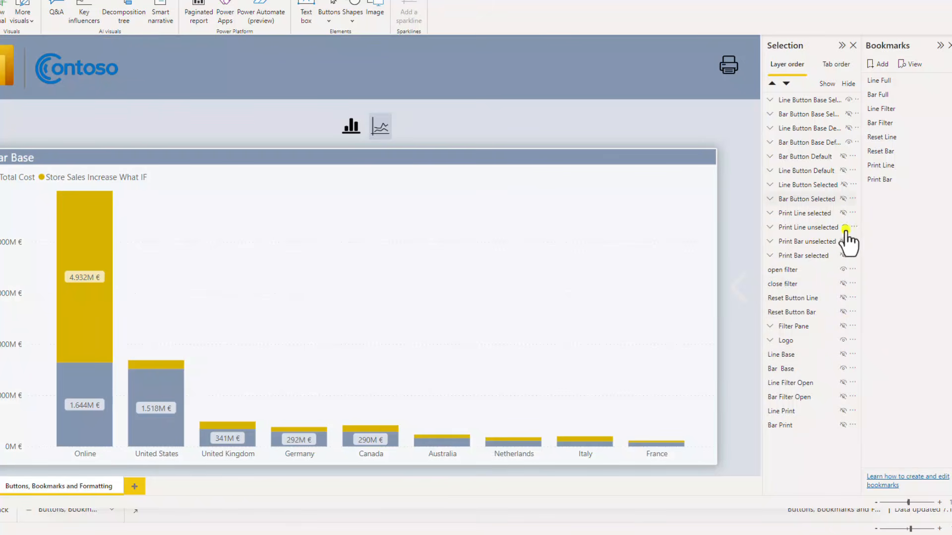
click(848, 143)
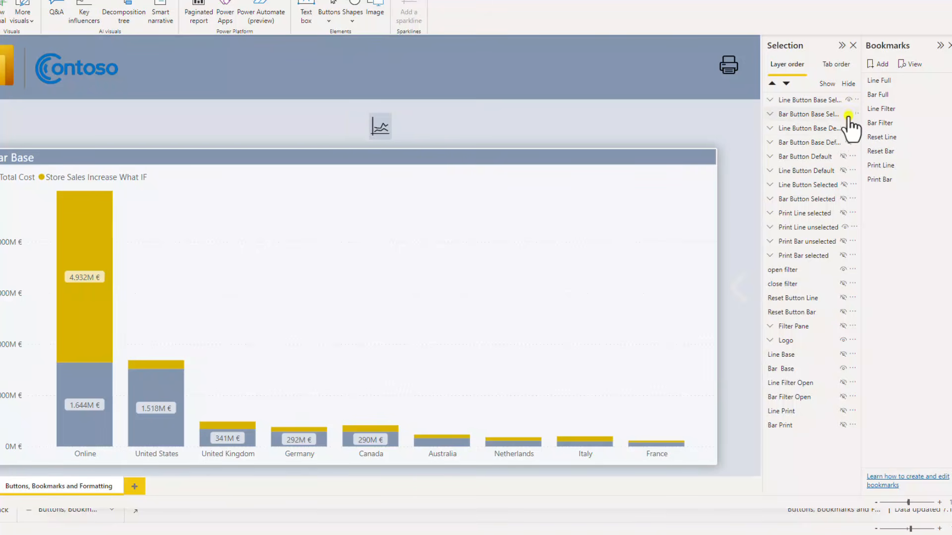
click(849, 115)
click(849, 101)
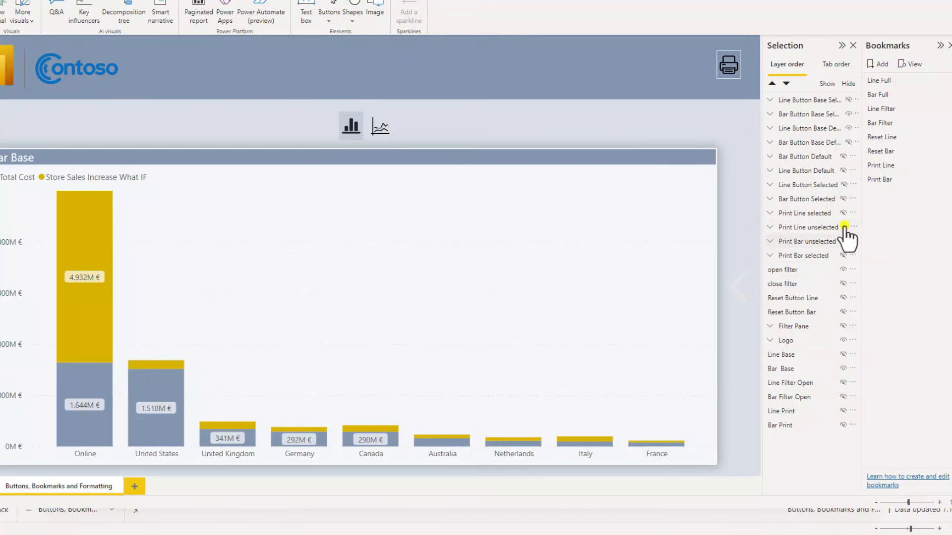
Step: Update the Bar Full bookmark with the current page display, and apply the Line Full bookmark
click(948, 94)
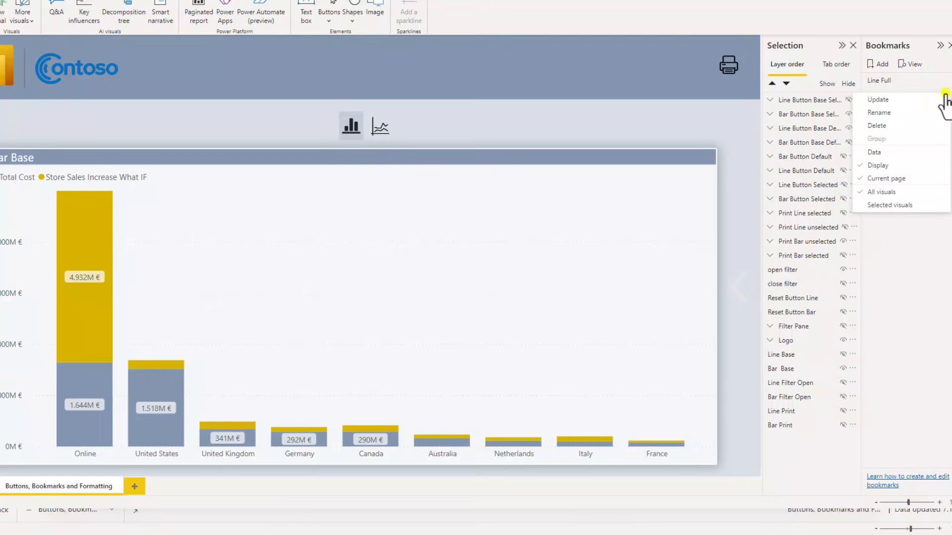
click(922, 100)
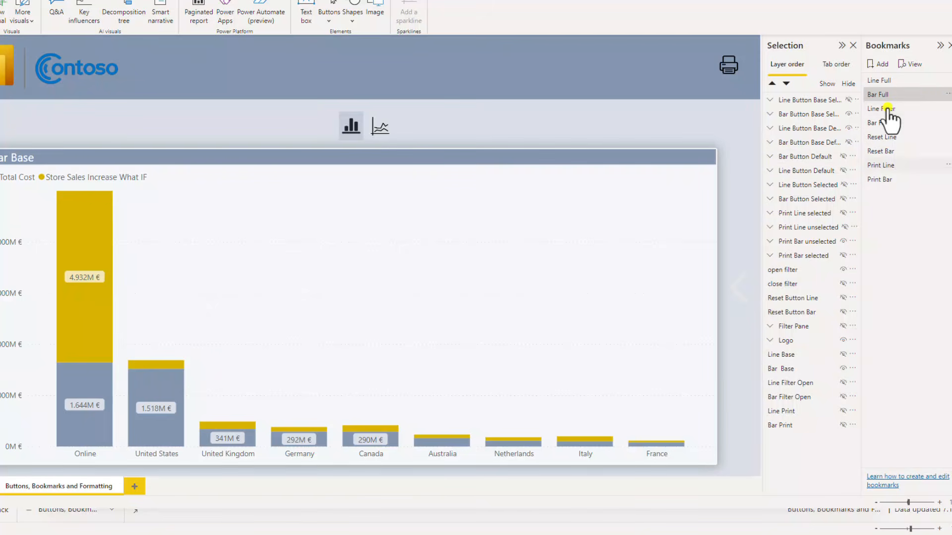
click(899, 79)
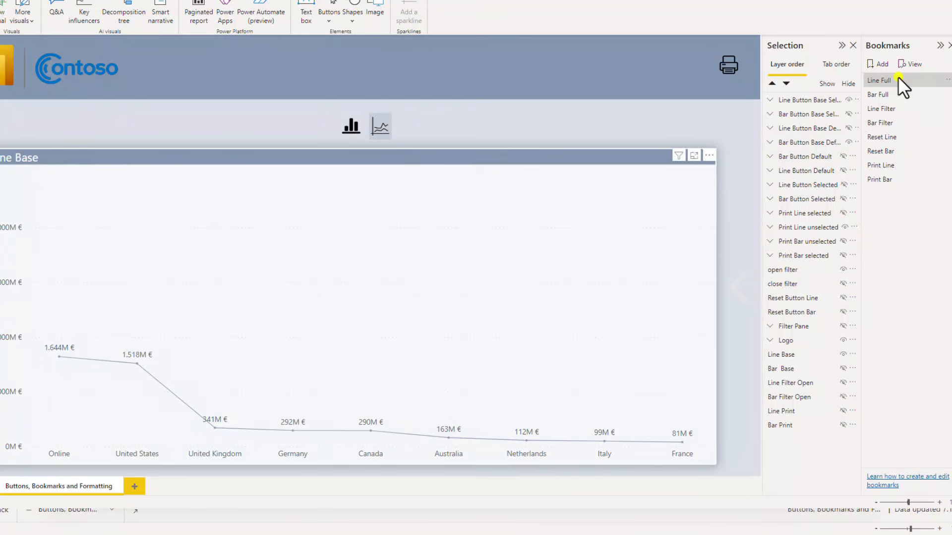
Step: Hide all objects, leaving only the Logo, the Line Filter Open chart and the close filter arrow shown
click(848, 83)
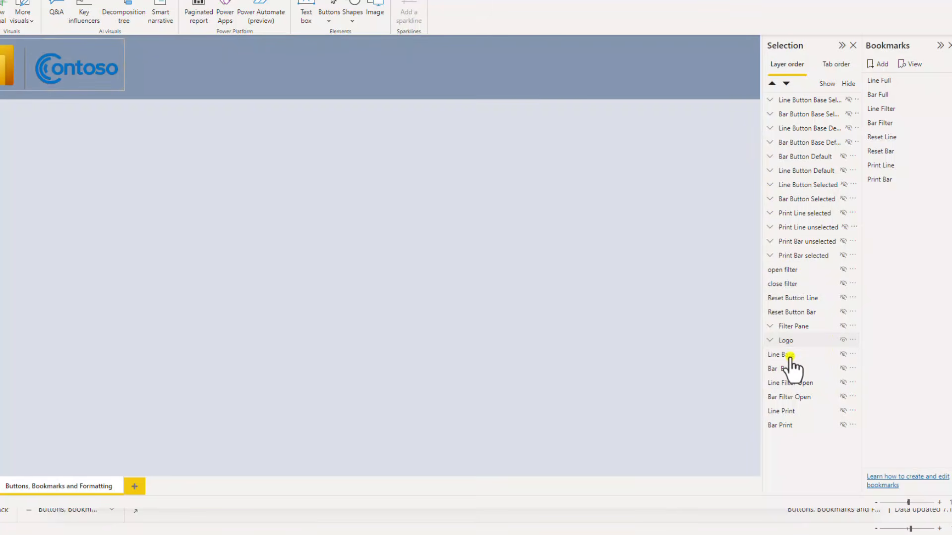
click(842, 411)
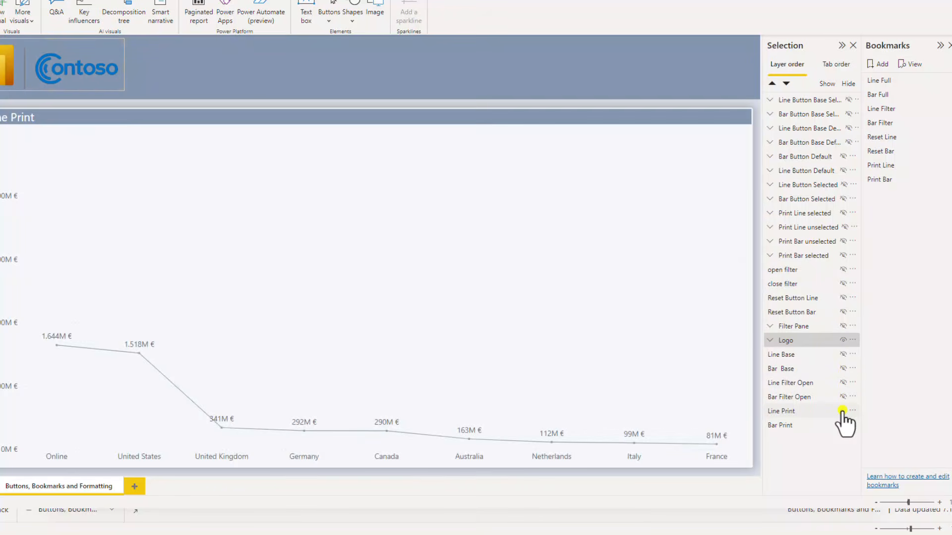
click(842, 410)
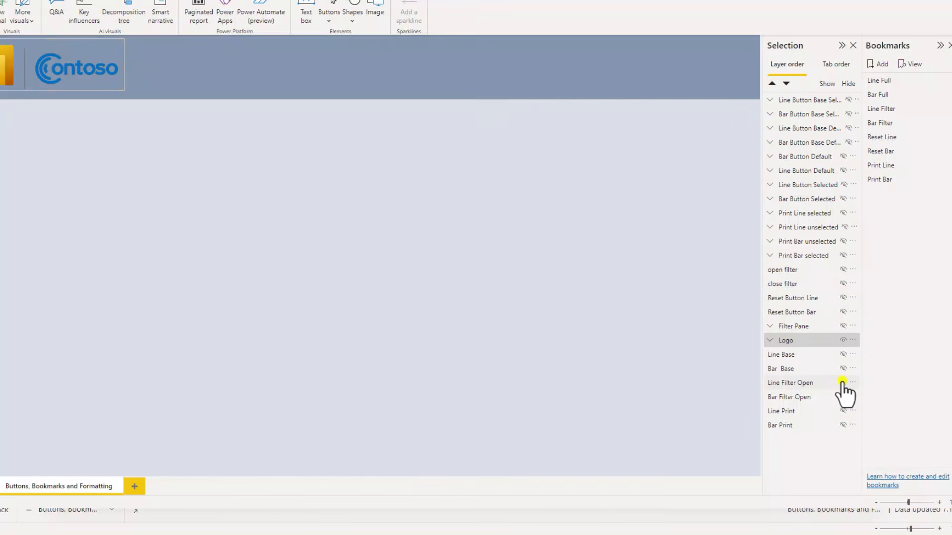
click(842, 383)
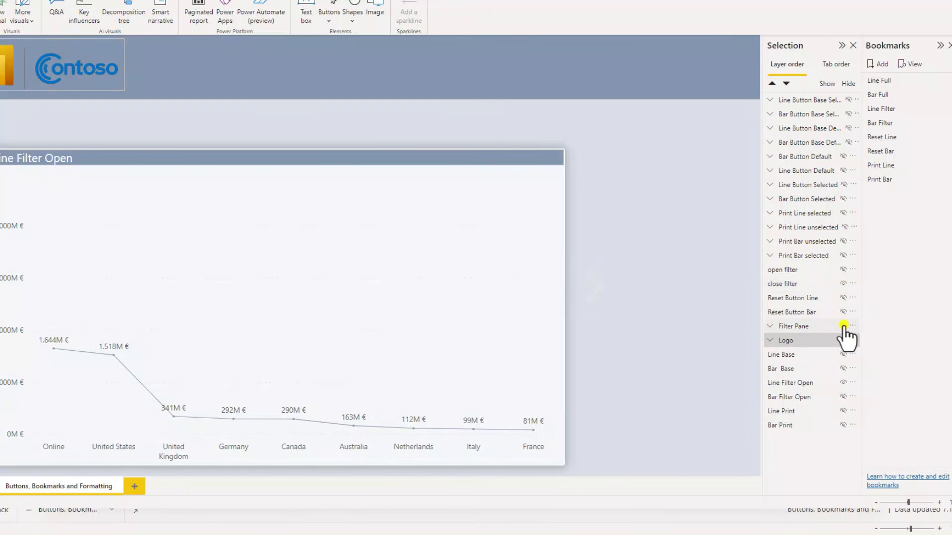
Step: Show the Filter Pane group's Store Increase, Delivery Date, Category, Subcategory and Product slicers and the Filter Pane back
click(783, 327)
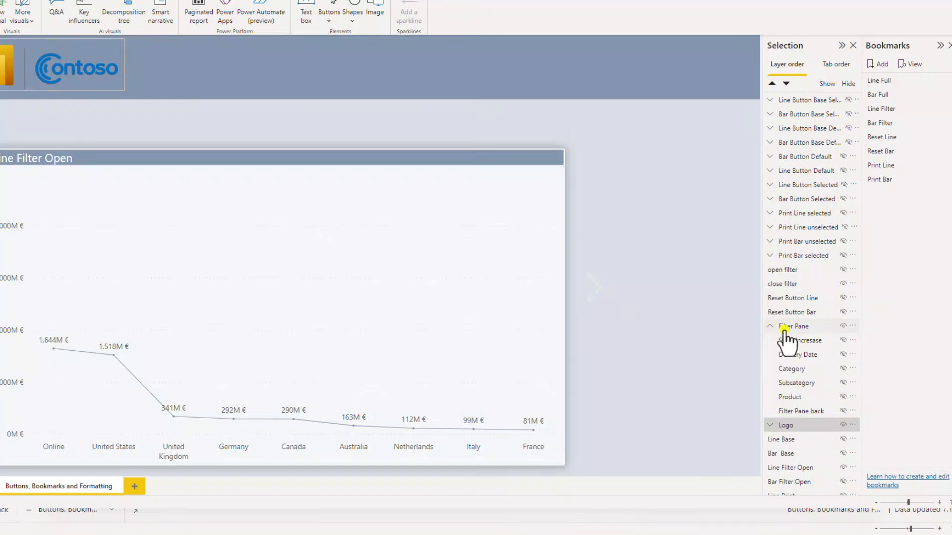
click(836, 340)
click(838, 355)
click(839, 369)
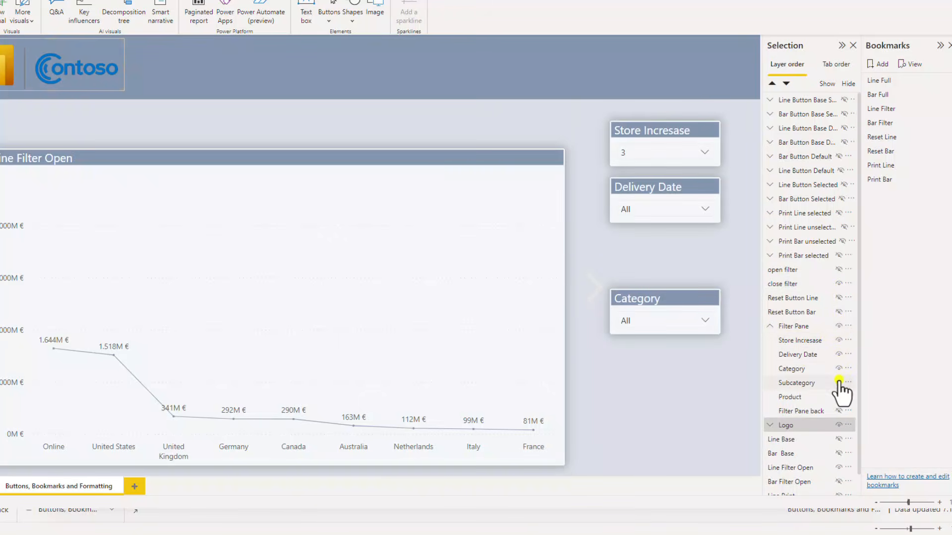
click(838, 383)
click(837, 396)
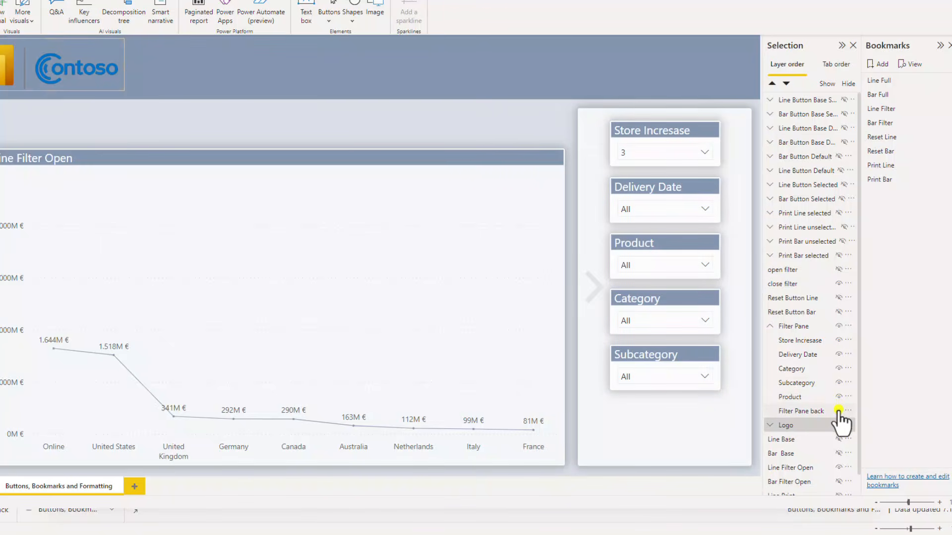
click(769, 326)
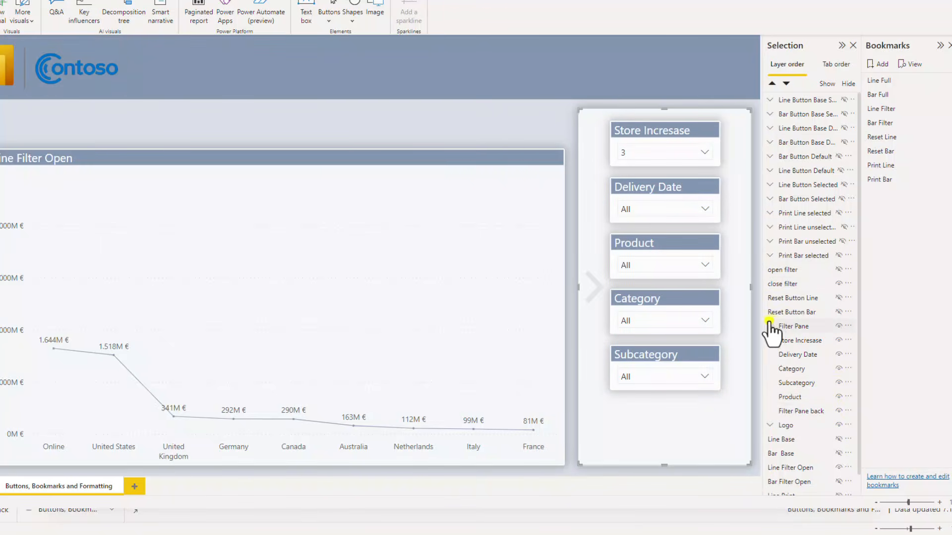
Step: Show Reset Button Line and the print image inside the Print Line unselected group
click(837, 297)
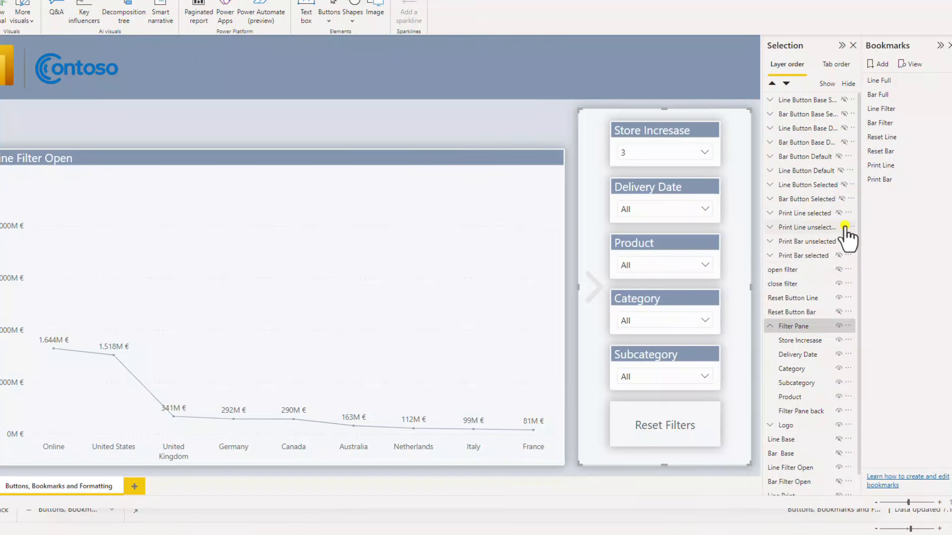
click(771, 228)
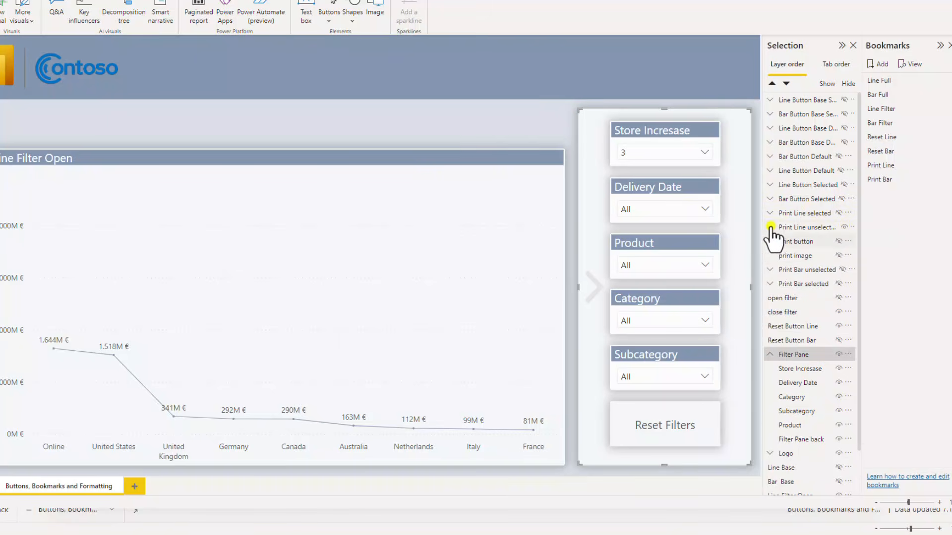
click(838, 255)
click(770, 227)
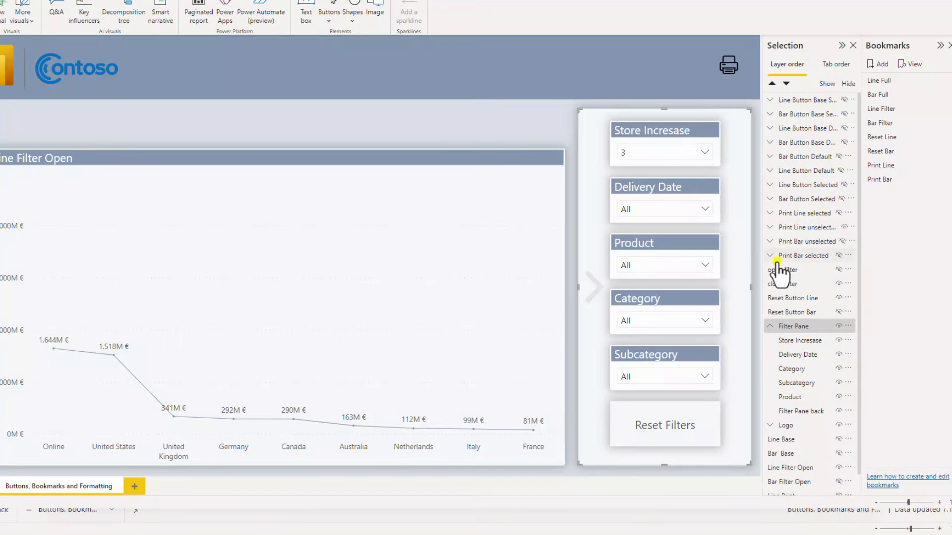
click(770, 326)
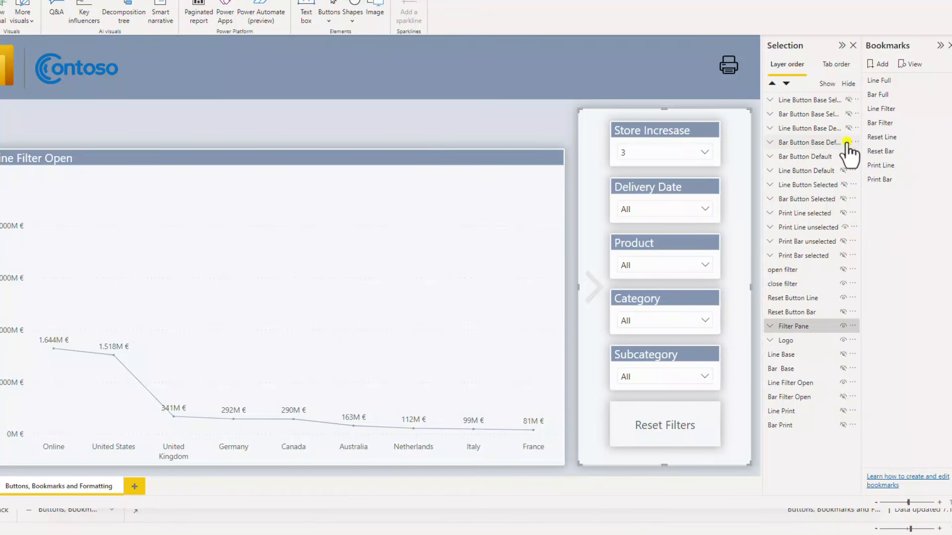
Step: Show the button and image of both the Bar Button Default and Line Button Selected groups
click(771, 156)
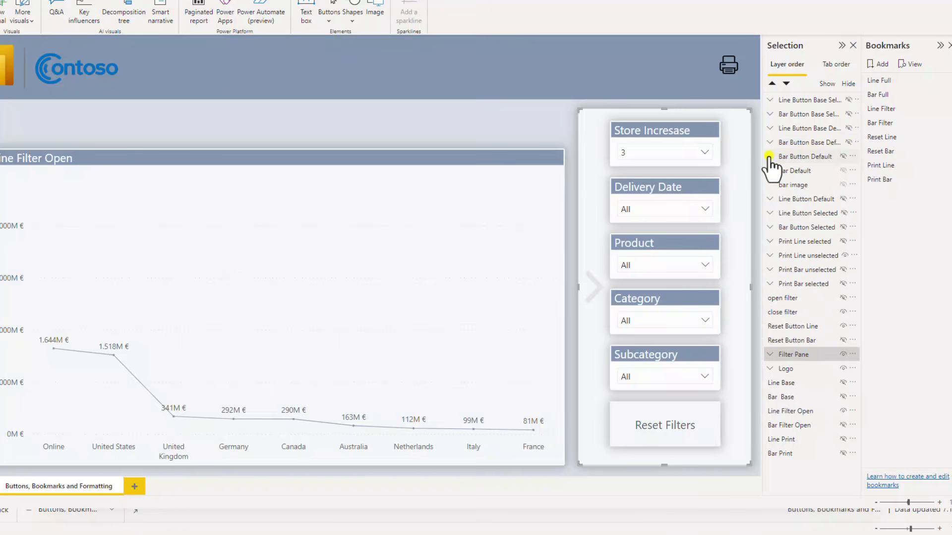
click(841, 157)
click(845, 184)
click(769, 157)
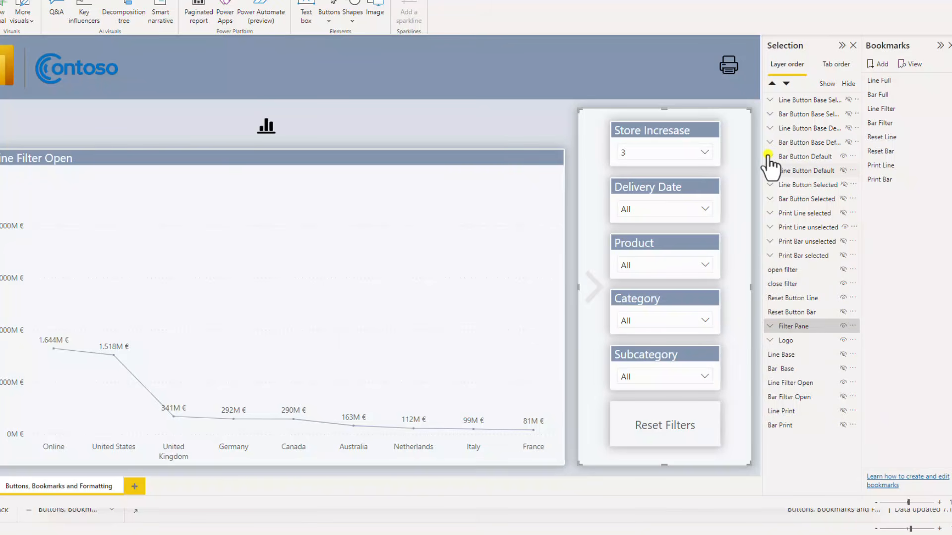
click(770, 185)
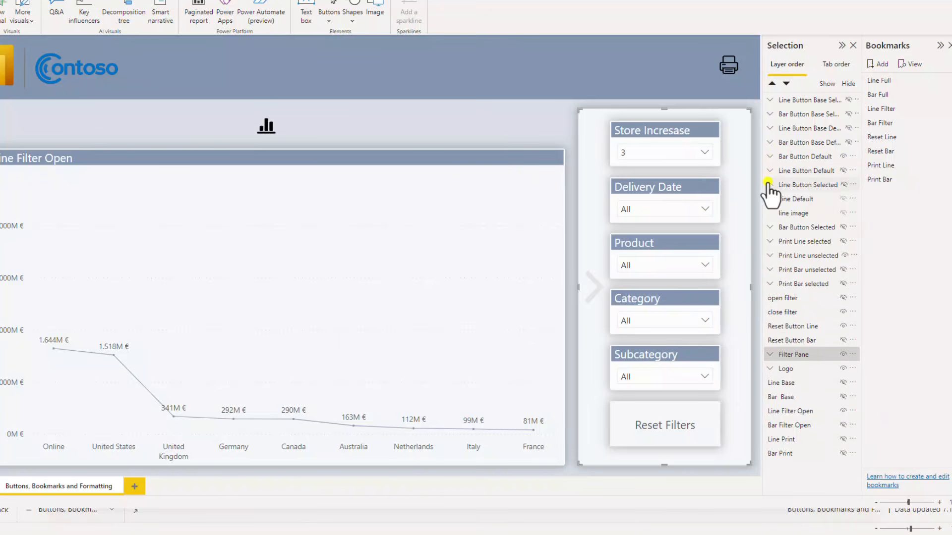
click(842, 199)
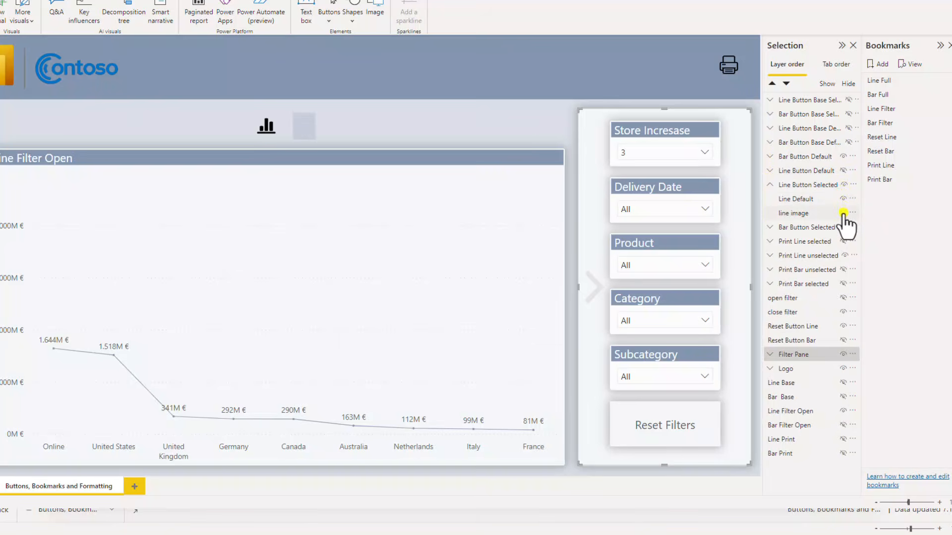
click(842, 212)
click(769, 184)
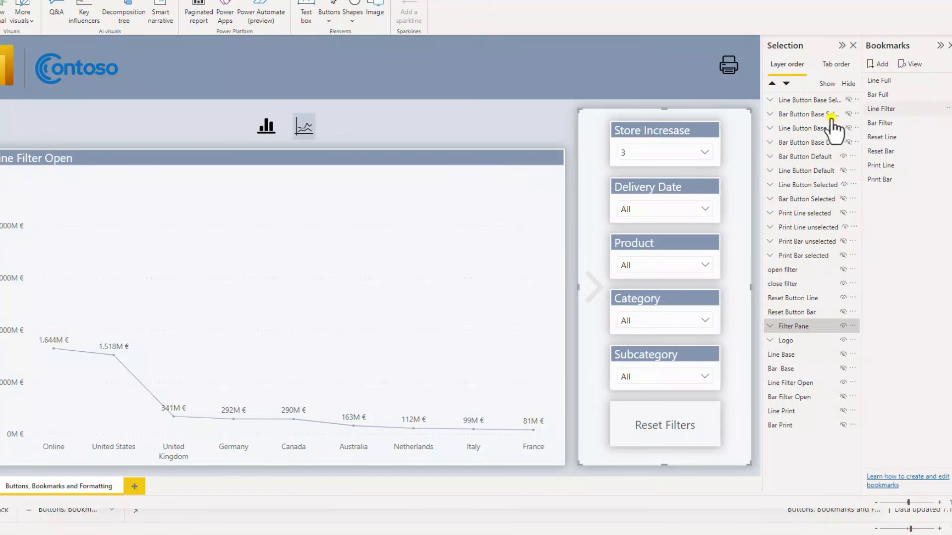
Step: Update the Line Filter bookmark with the current page display
click(947, 109)
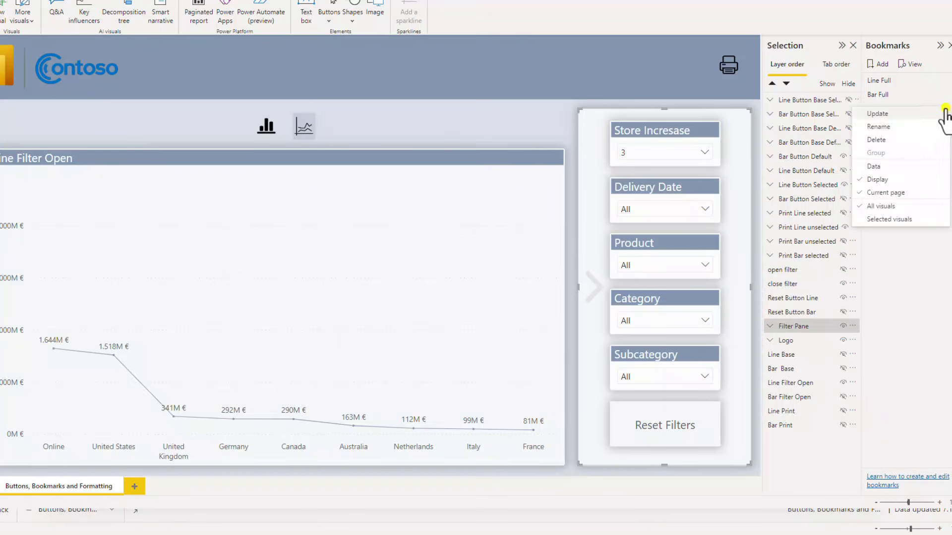
click(931, 111)
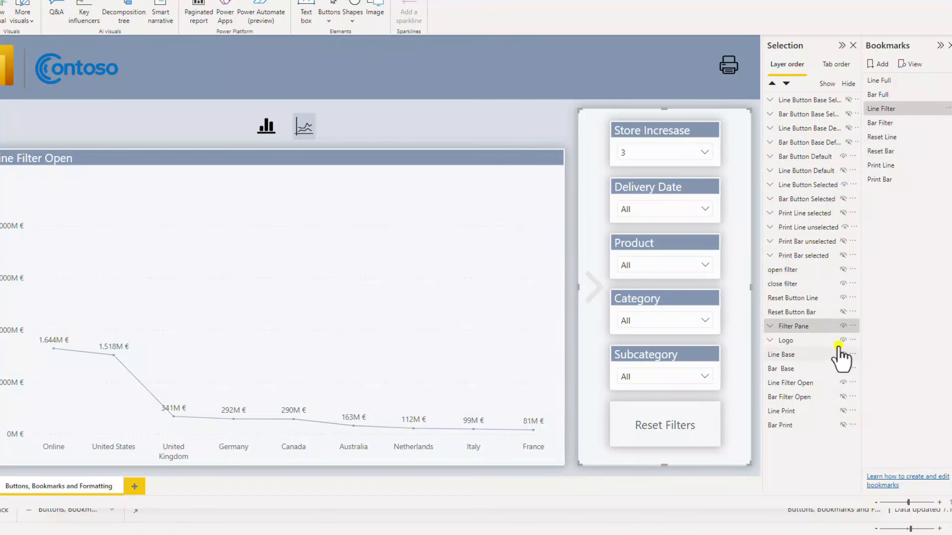
Step: Replace the Line Filter Open chart with Bar Filter Open, and Reset Button Line with Reset Button Bar
click(844, 397)
click(843, 383)
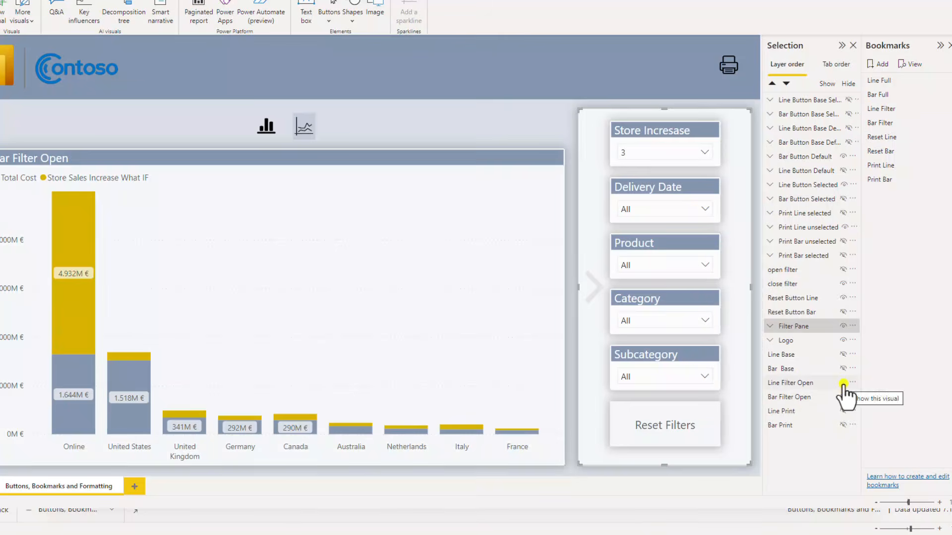
click(842, 311)
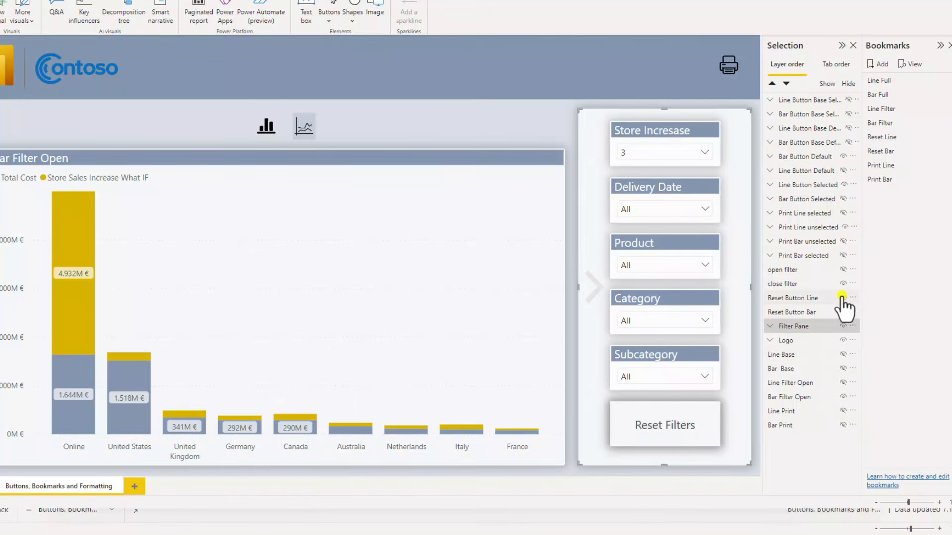
click(842, 296)
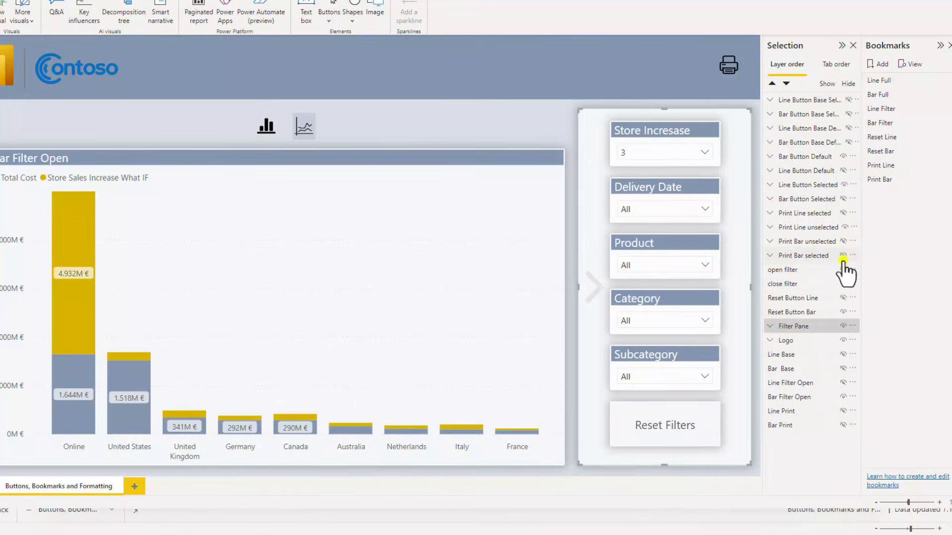
Step: Hide the Print Line unselected group and show the Print Bar unselected group with its print image
click(843, 241)
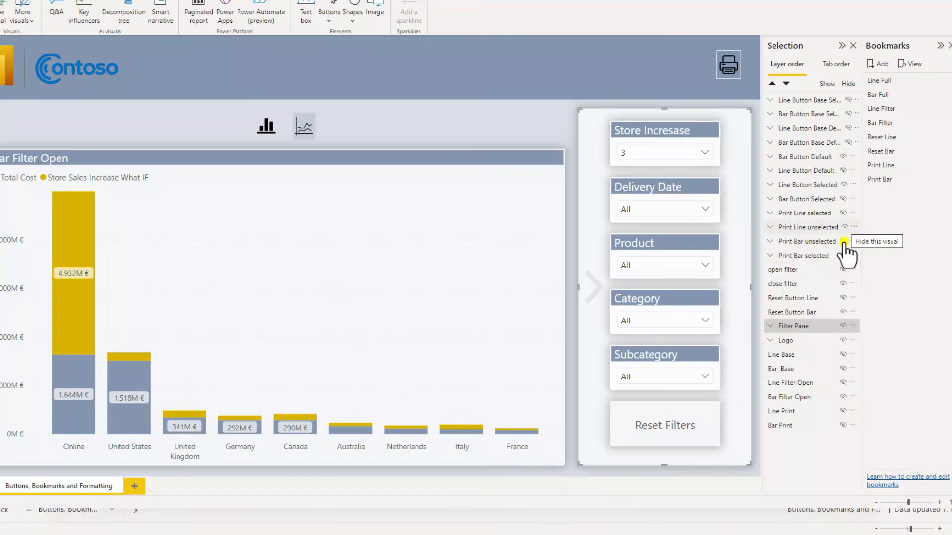
click(844, 227)
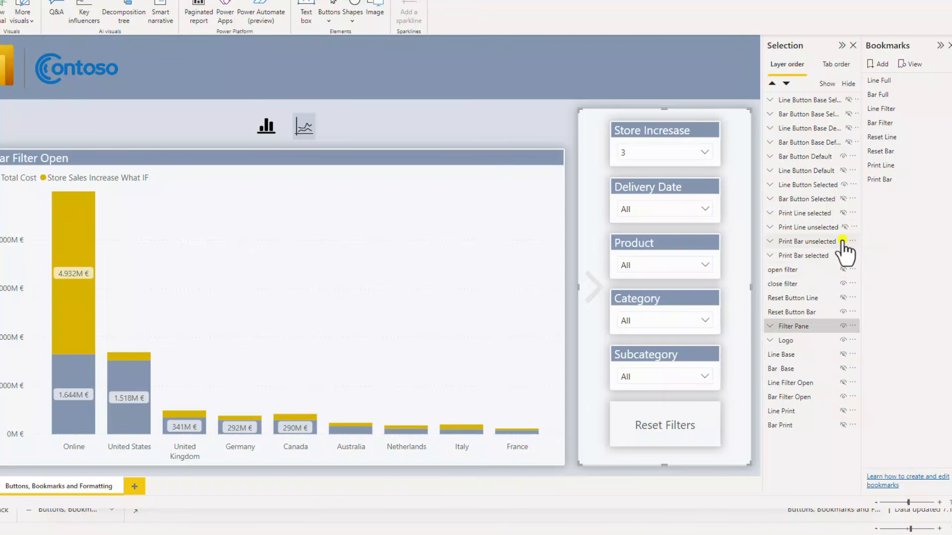
click(769, 242)
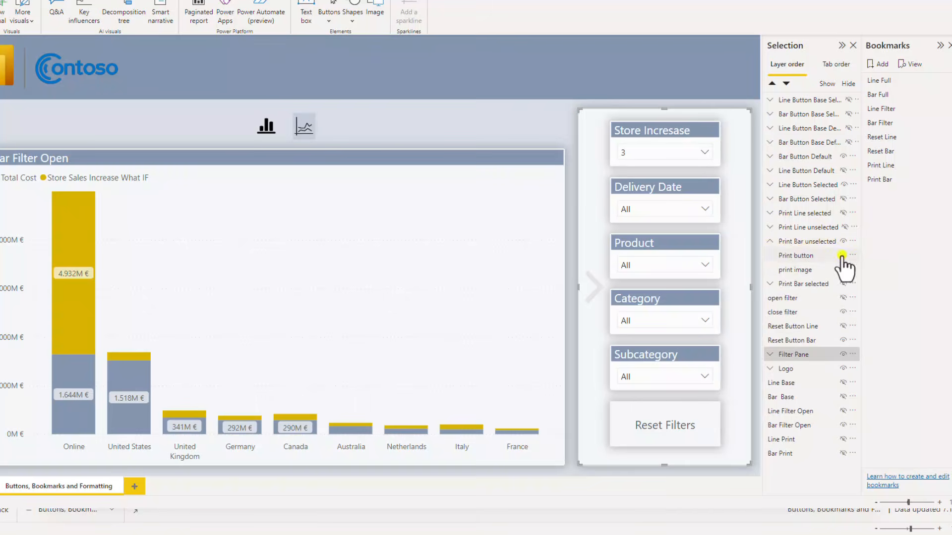
click(843, 267)
click(769, 241)
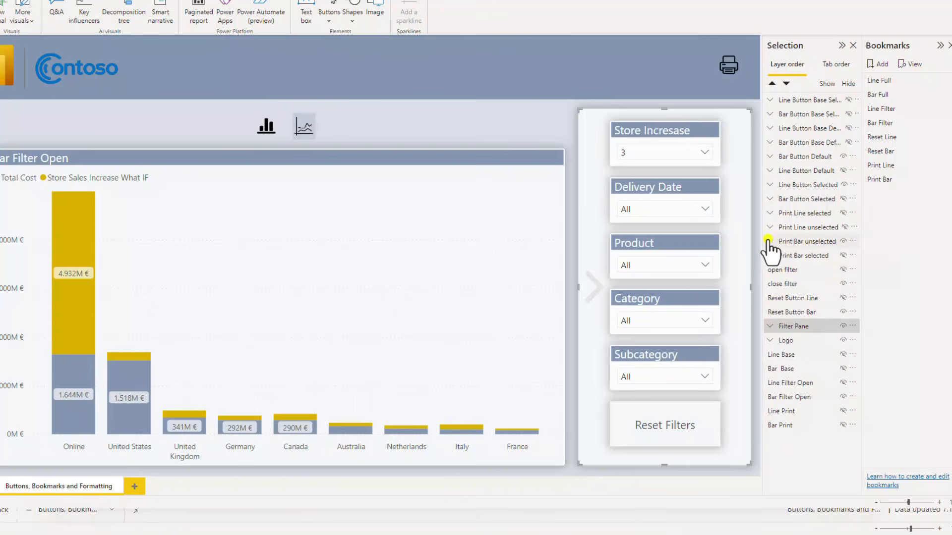
Step: Hide the Line Button Selected and Bar Button Default groups, and show Line Button Default with its button and line image
click(843, 184)
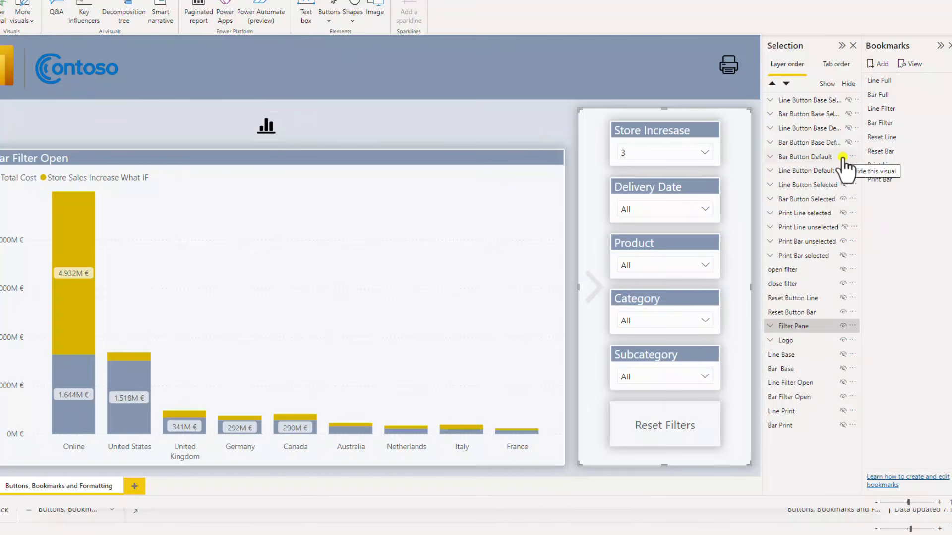
click(843, 157)
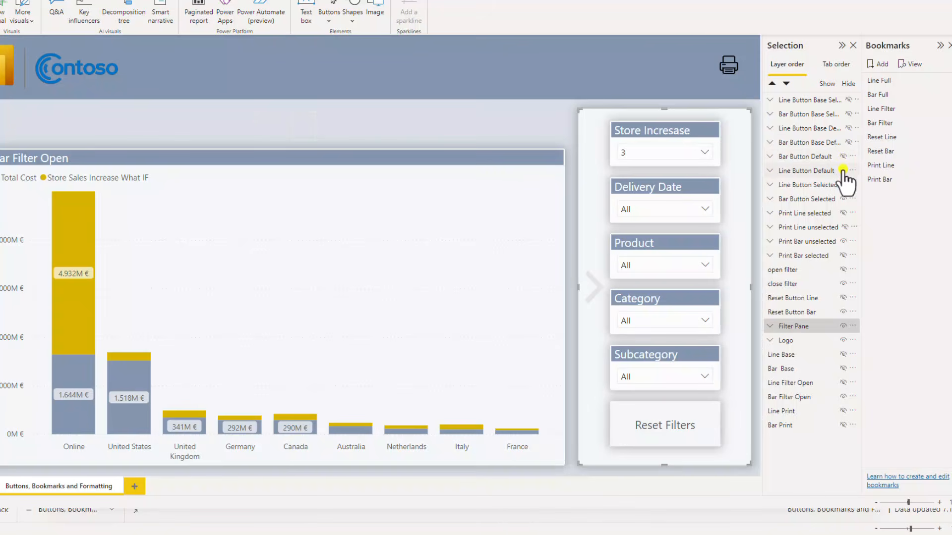
click(776, 173)
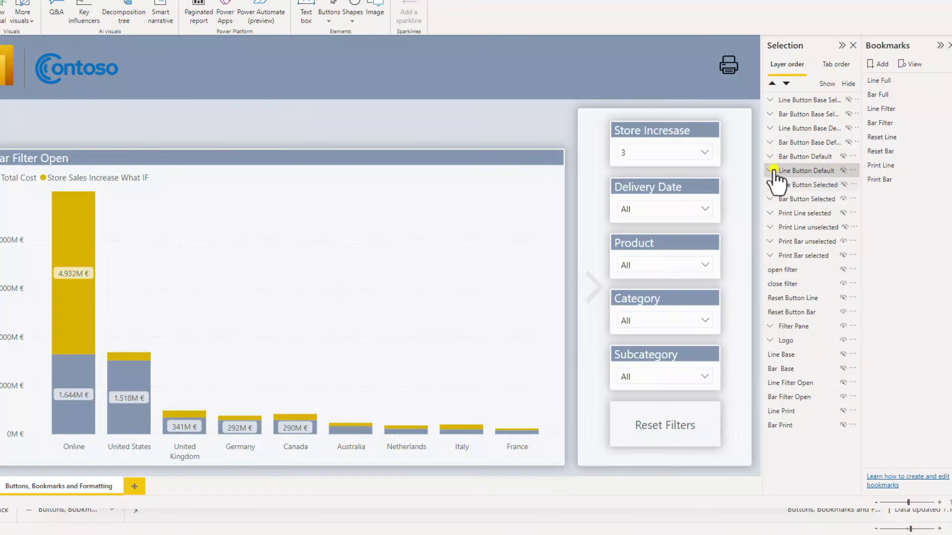
click(769, 170)
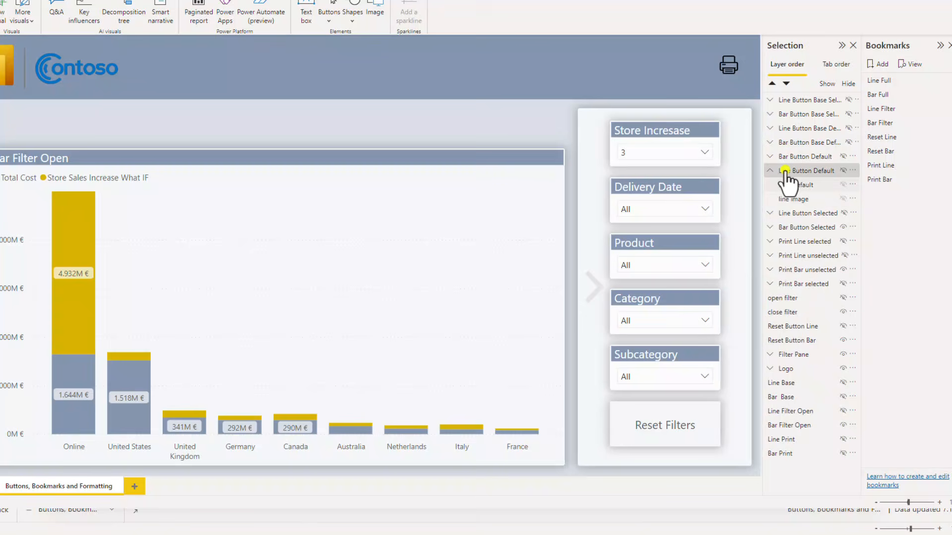
click(843, 185)
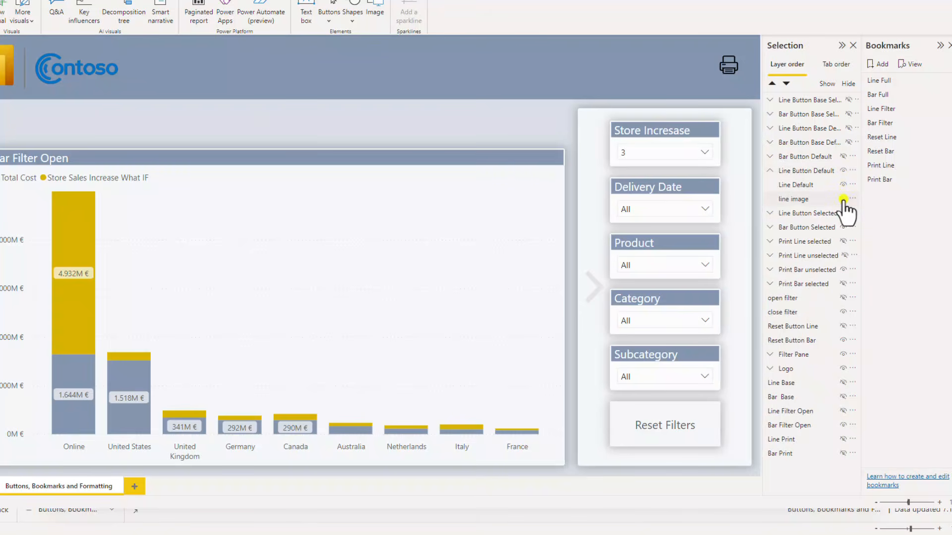
click(843, 198)
Step: Show the button and bar image of the Bar Button Selected group and update the Bar Filter bookmark
click(767, 227)
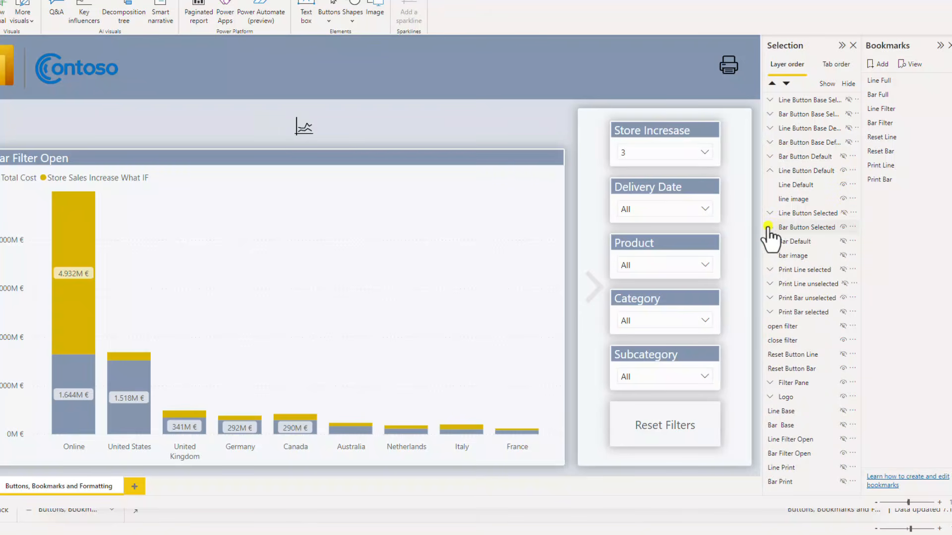
click(844, 255)
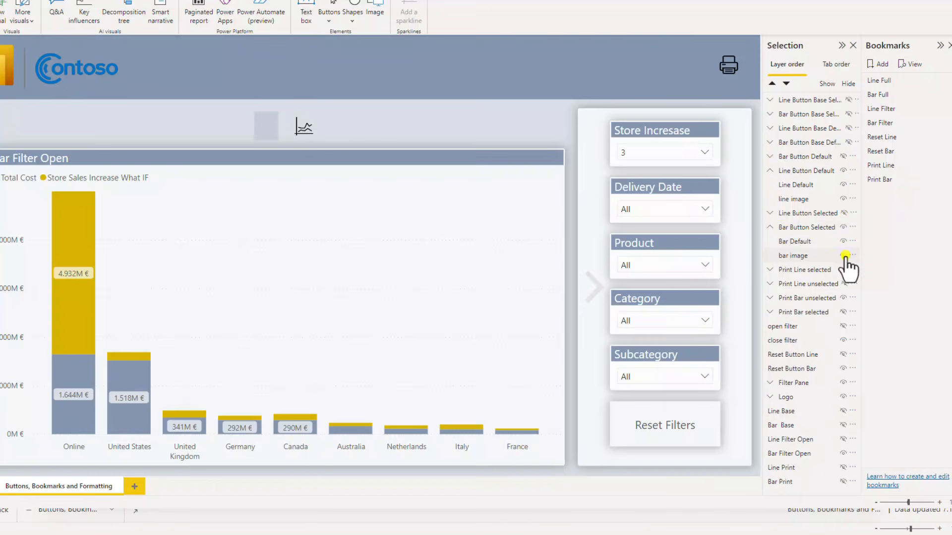
click(775, 228)
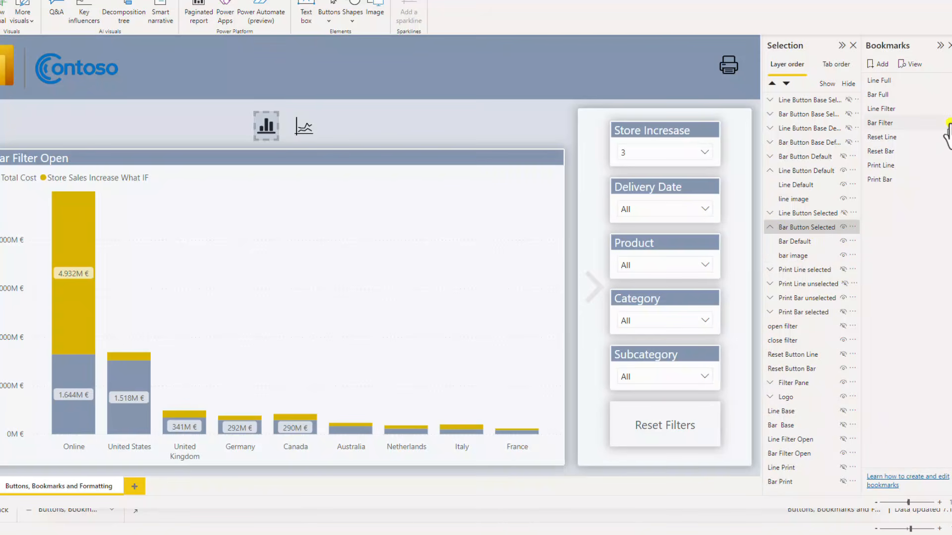
click(948, 122)
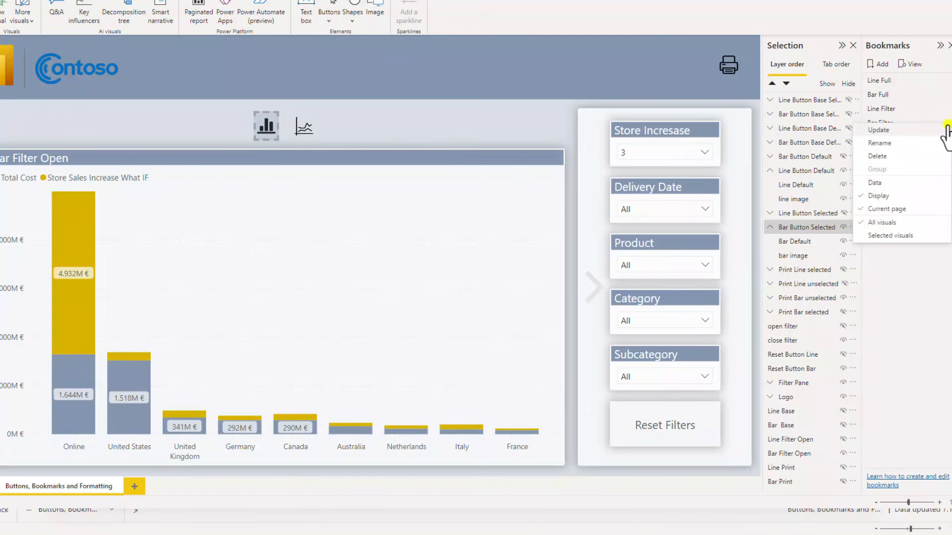
click(934, 131)
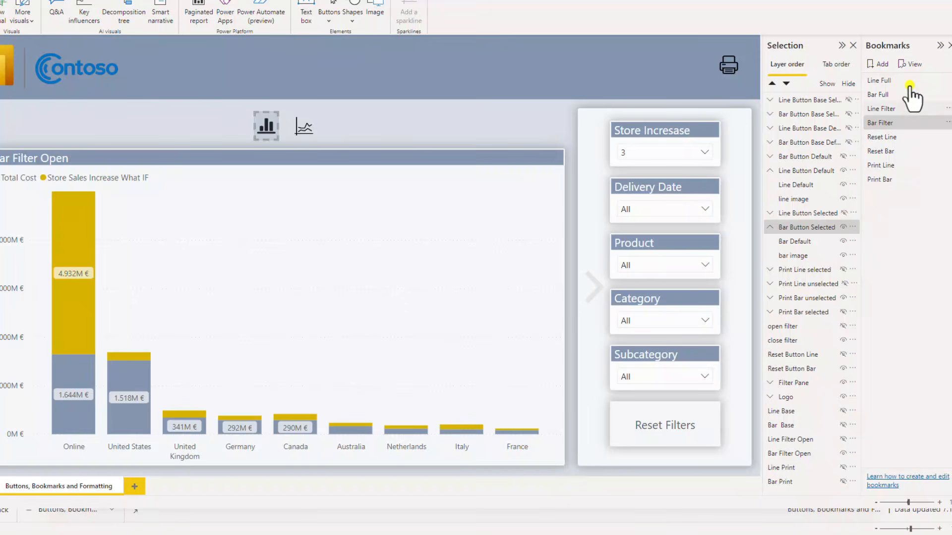
Step: Apply the Line Filter bookmark and update the Reset Line bookmark with that page state
click(907, 109)
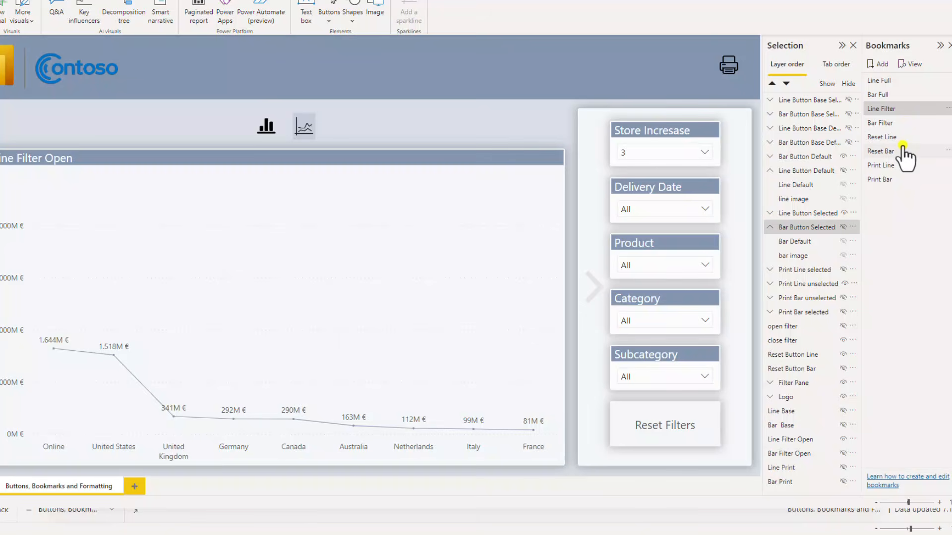
click(947, 137)
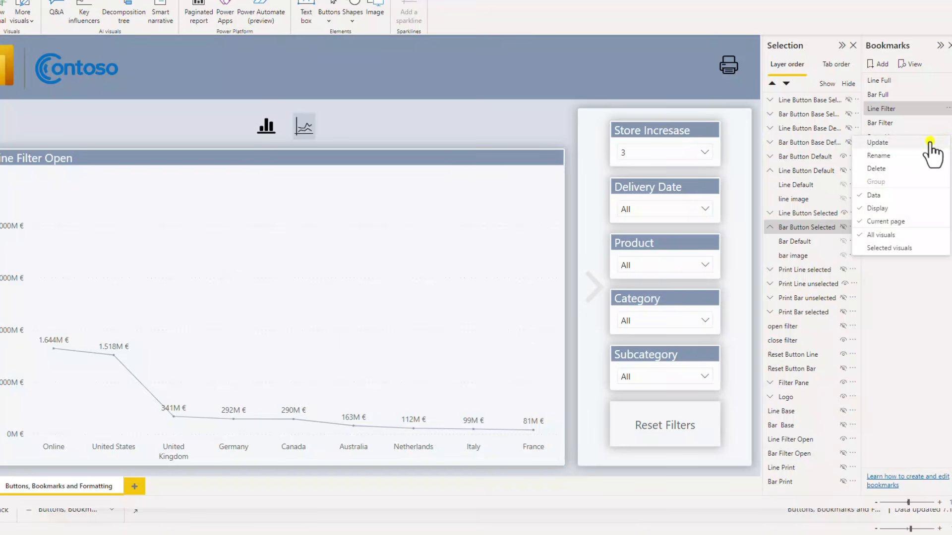
click(930, 142)
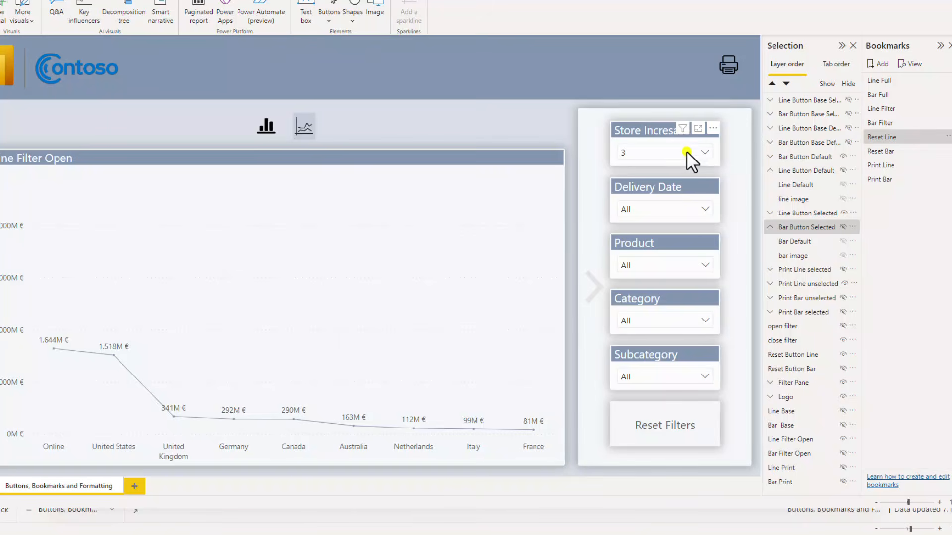
Step: Set the Store Increase slicer to 0 and update the Reset Line bookmark with that selection
click(671, 152)
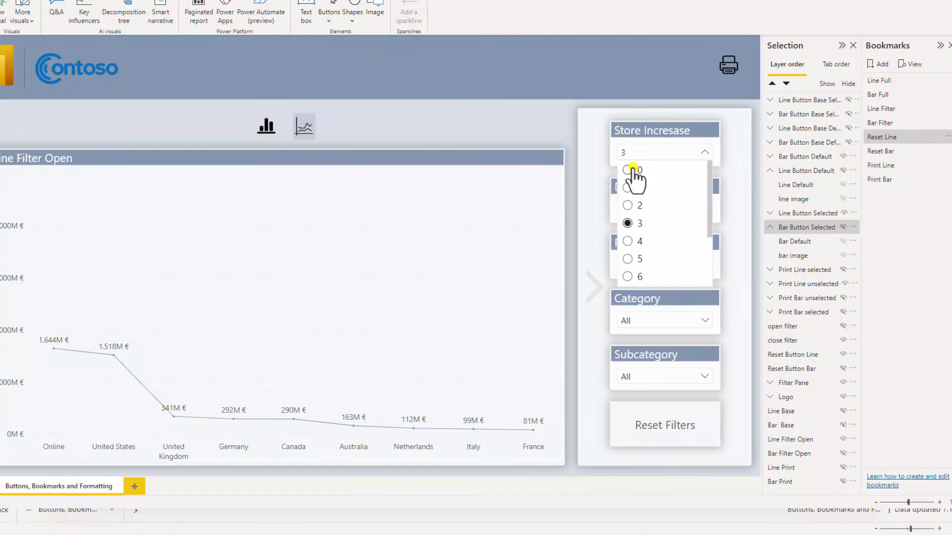
click(633, 169)
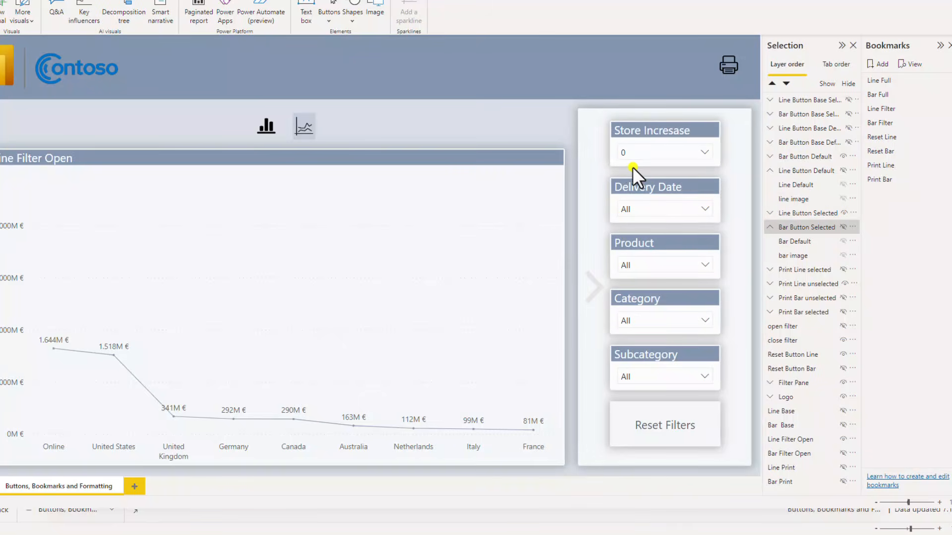
click(947, 137)
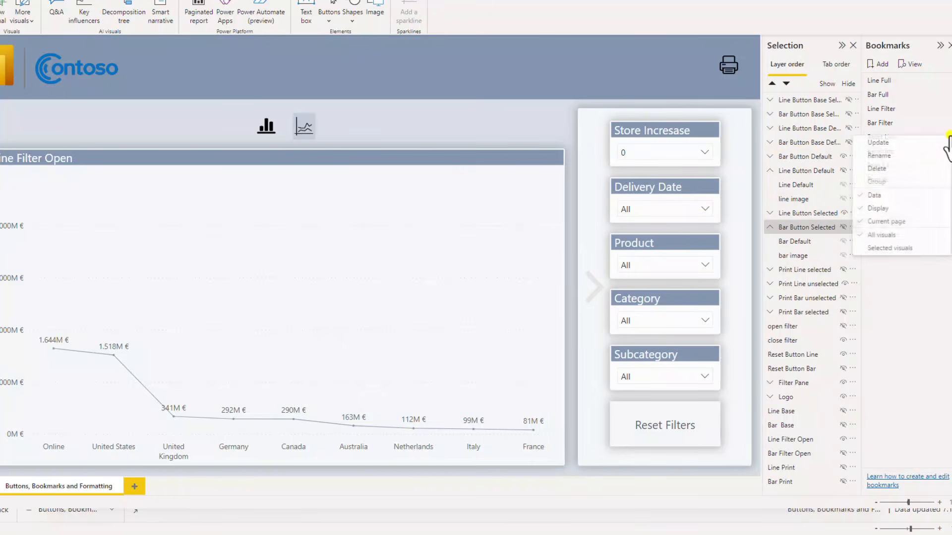
click(932, 142)
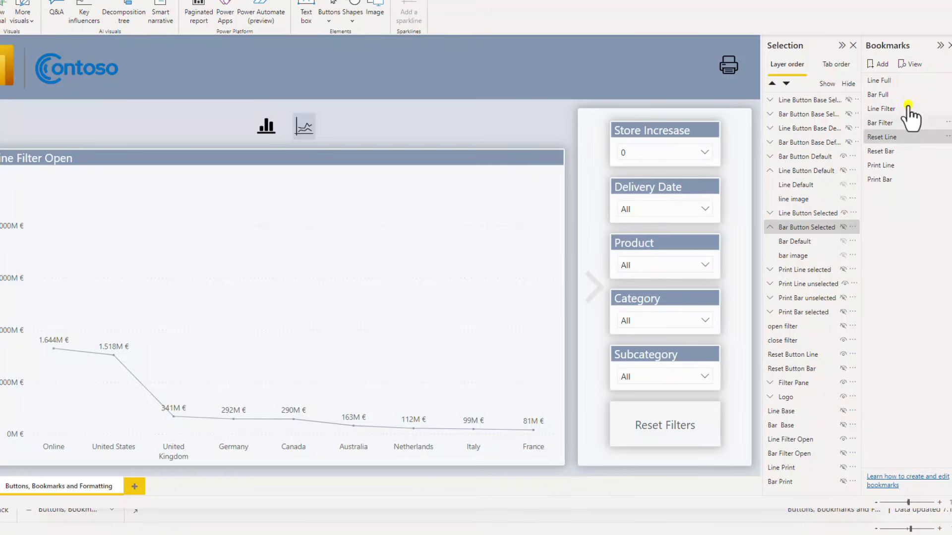
Step: Apply the Bar Filter bookmark and update the Reset Bar bookmark with Store Increase at 0
click(892, 123)
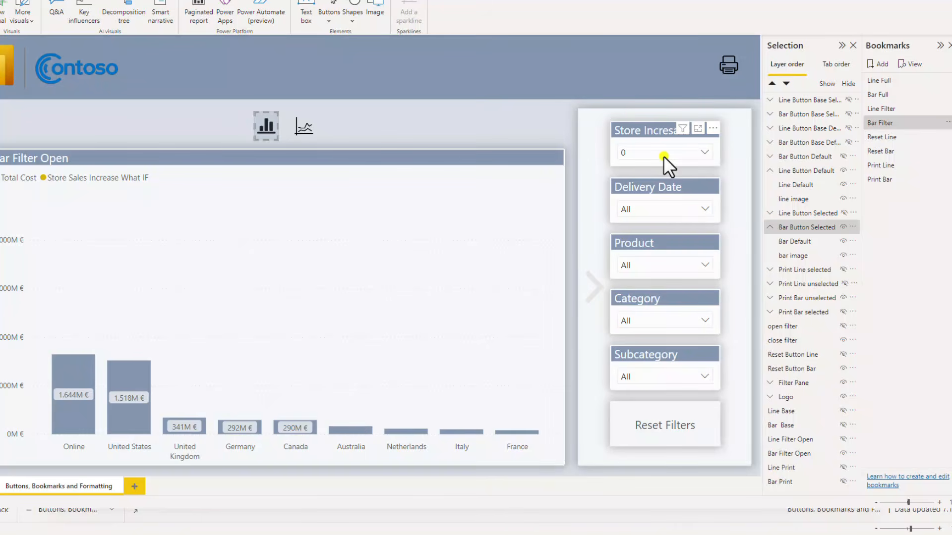
click(947, 151)
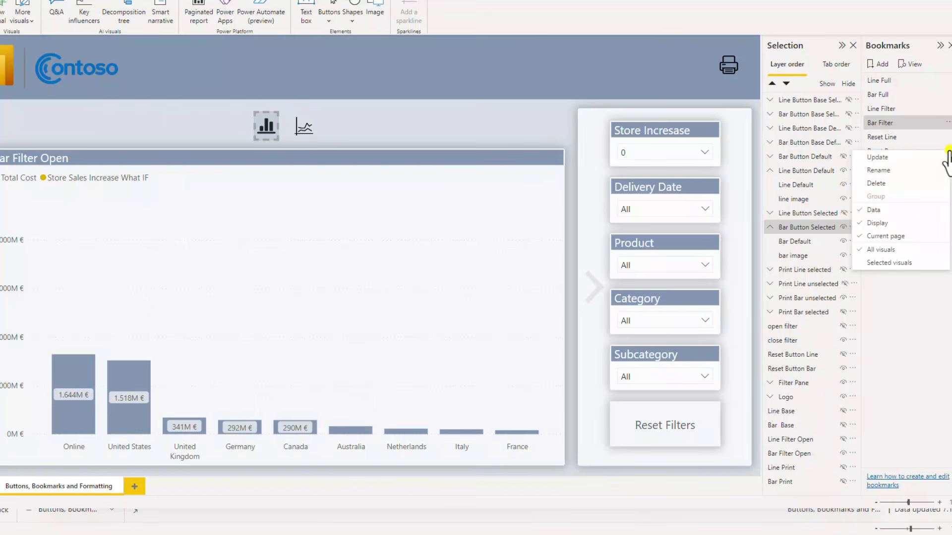
click(908, 157)
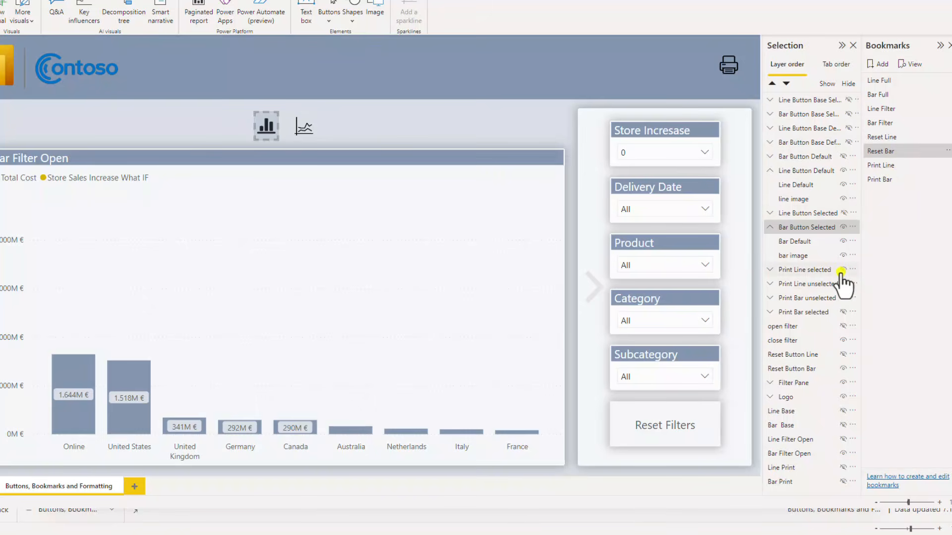
Step: Hide the Bar Button Selected, Line Button Default, close filter, Reset Button Bar, Filter Pane and Logo items
click(841, 227)
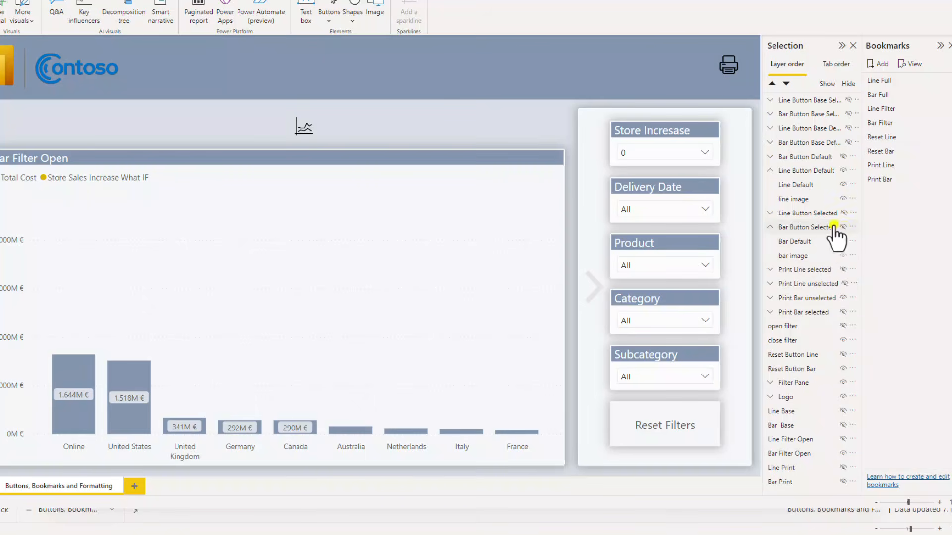
click(770, 227)
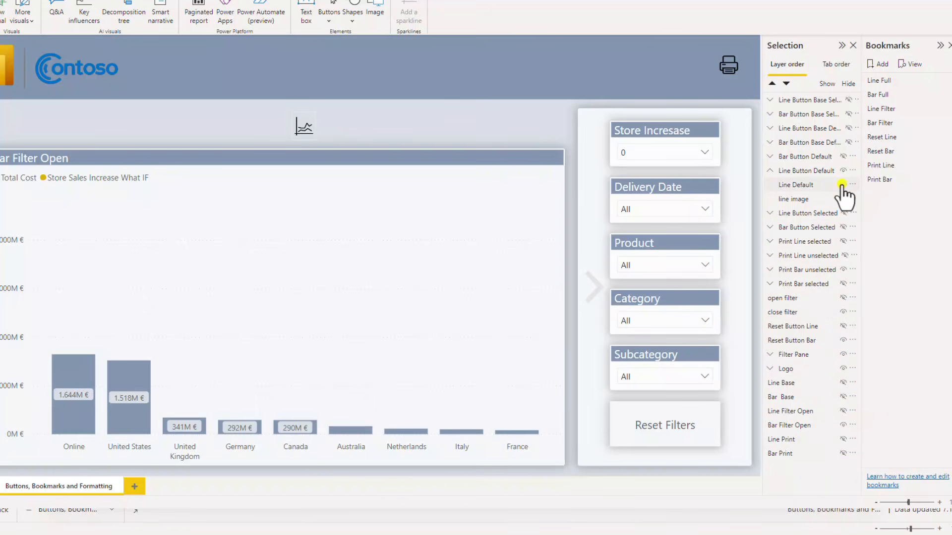
click(843, 199)
click(842, 341)
click(843, 354)
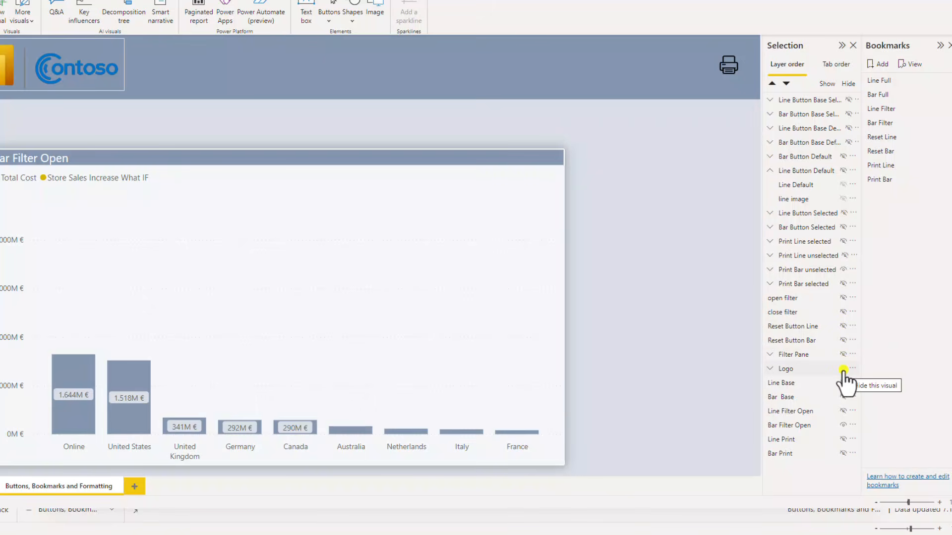
click(843, 368)
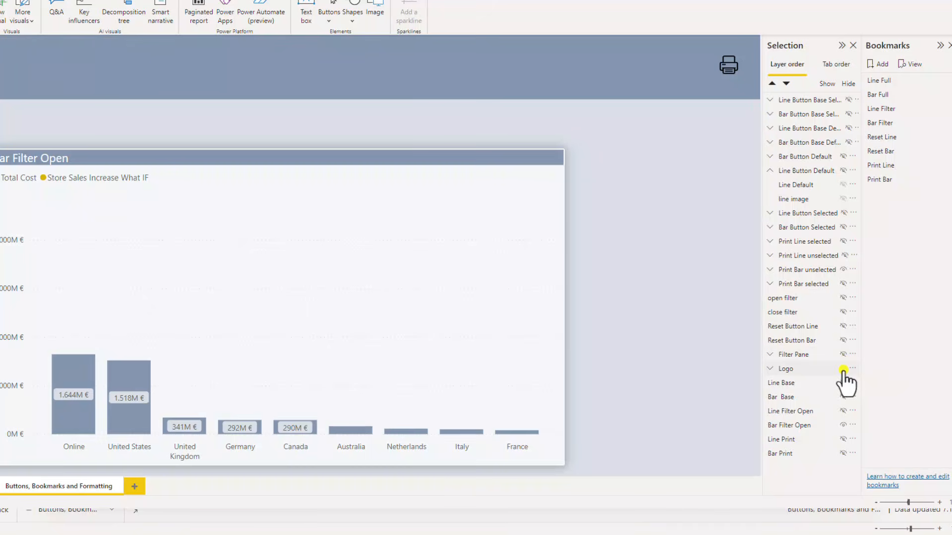
Step: Hide the Bar Filter Open chart and show the Line Print chart, keeping Bar Print hidden
click(842, 425)
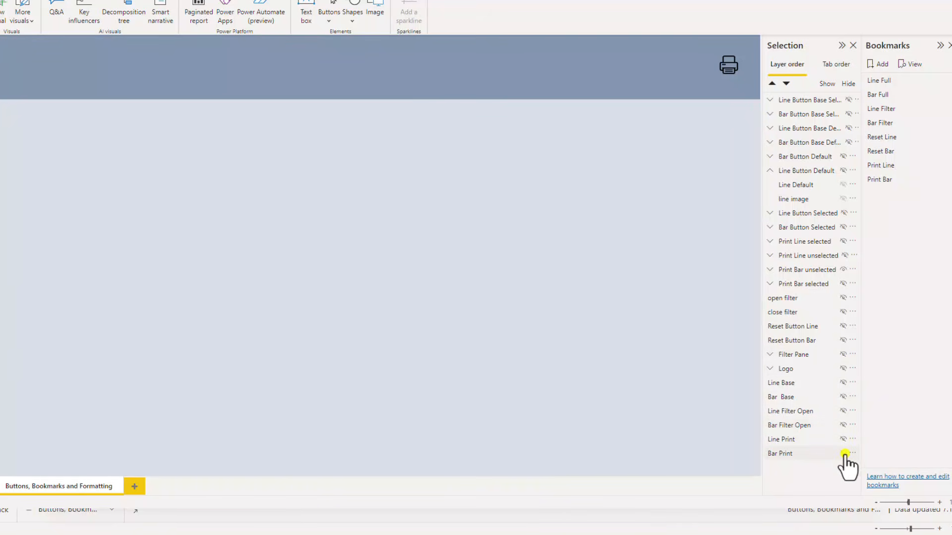
click(844, 454)
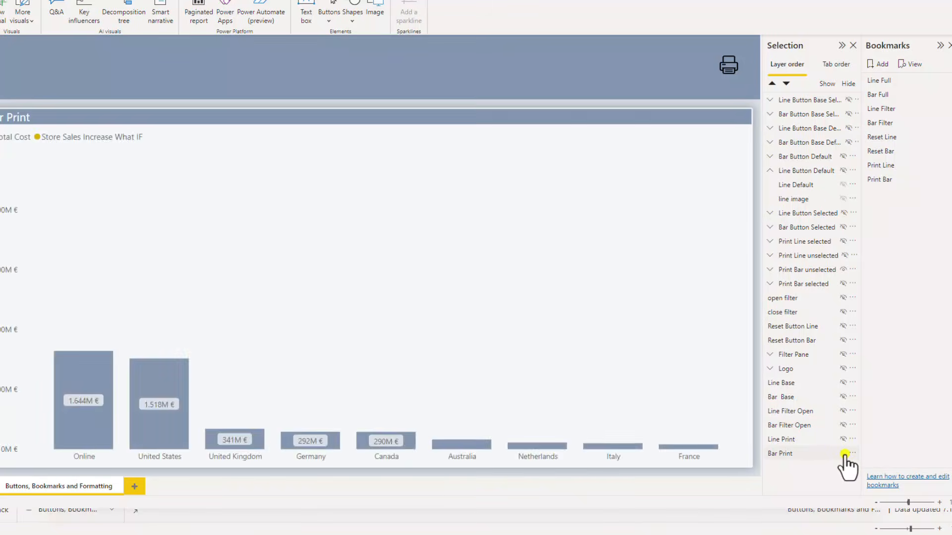
click(843, 454)
click(842, 439)
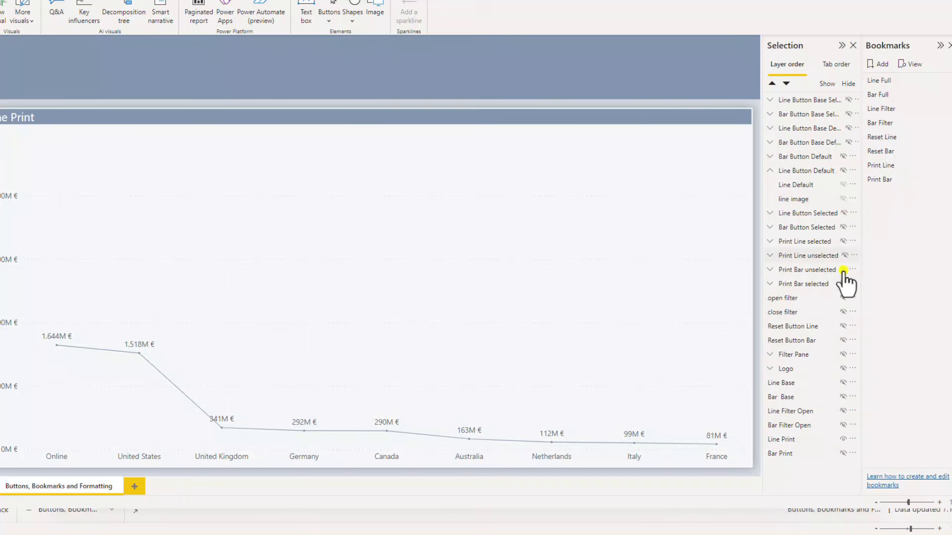
click(843, 255)
click(844, 255)
click(770, 284)
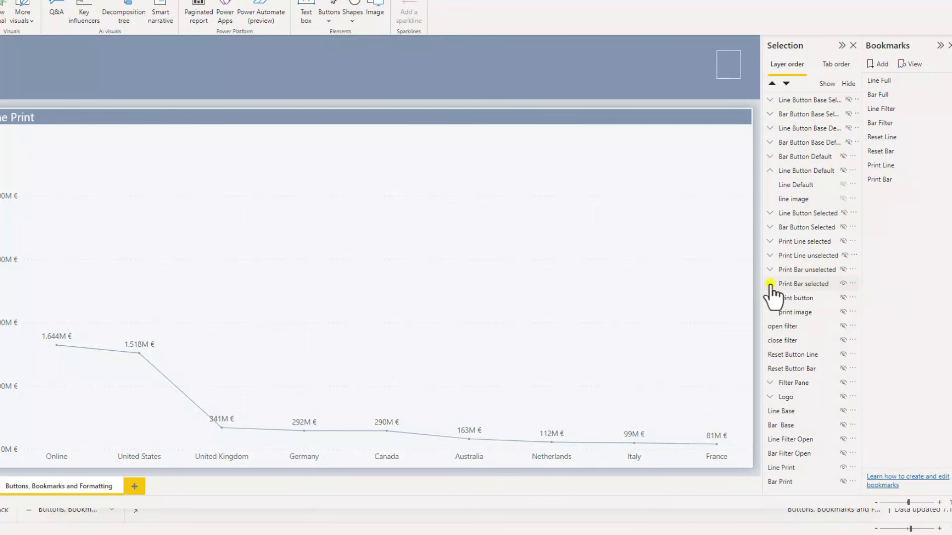
click(842, 297)
click(842, 311)
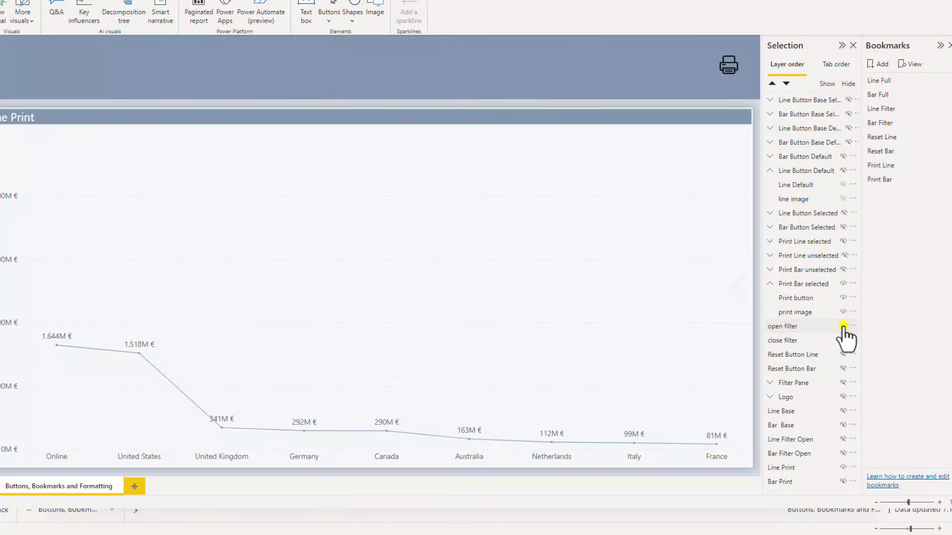
click(842, 326)
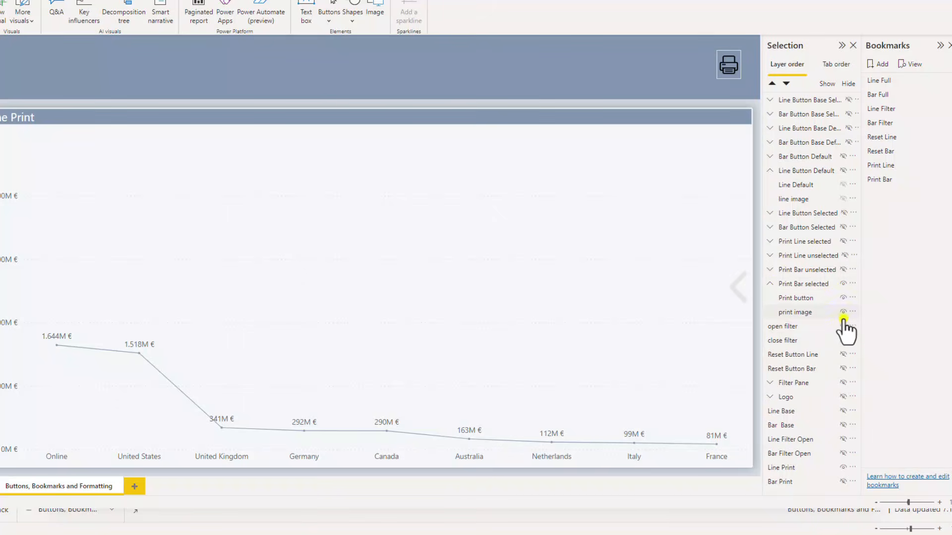
click(842, 283)
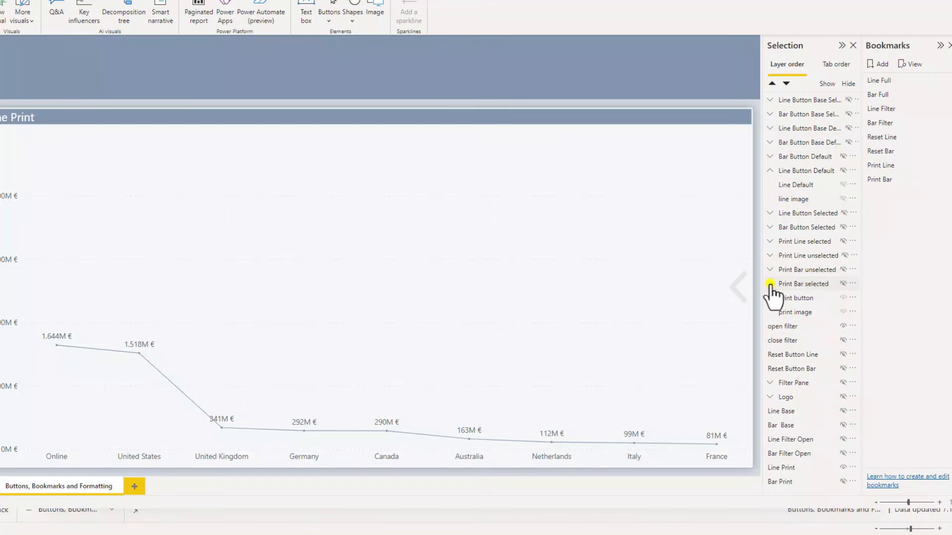
click(770, 284)
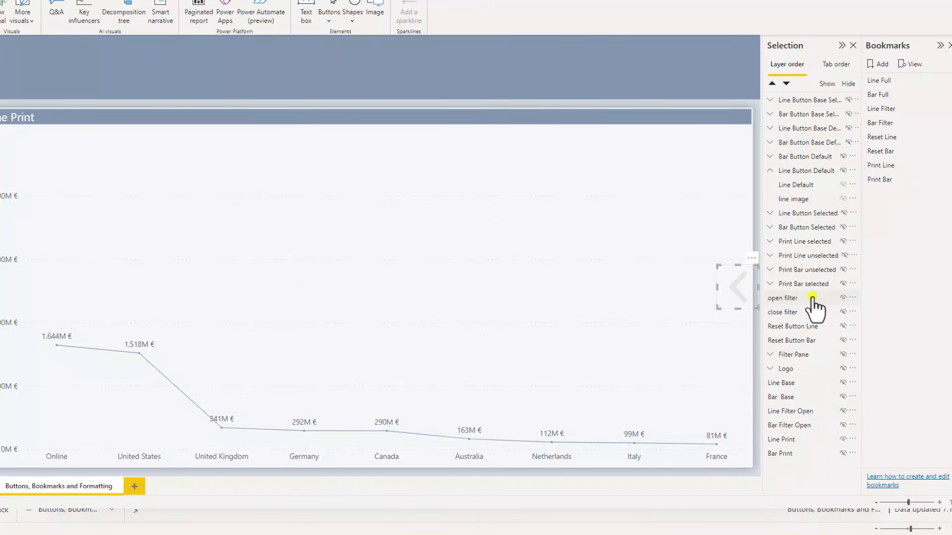
Step: Hide the open filter button and update the Print Line bookmark
click(843, 297)
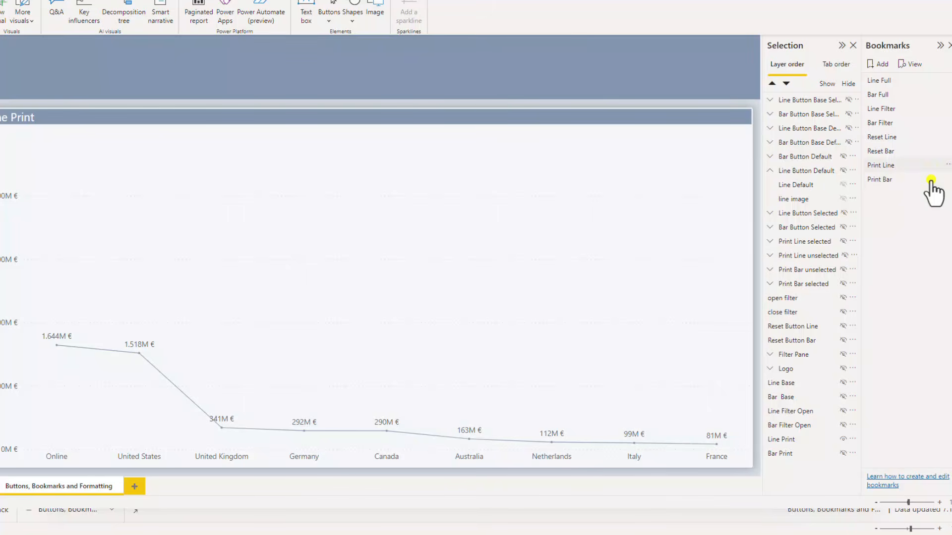
click(947, 165)
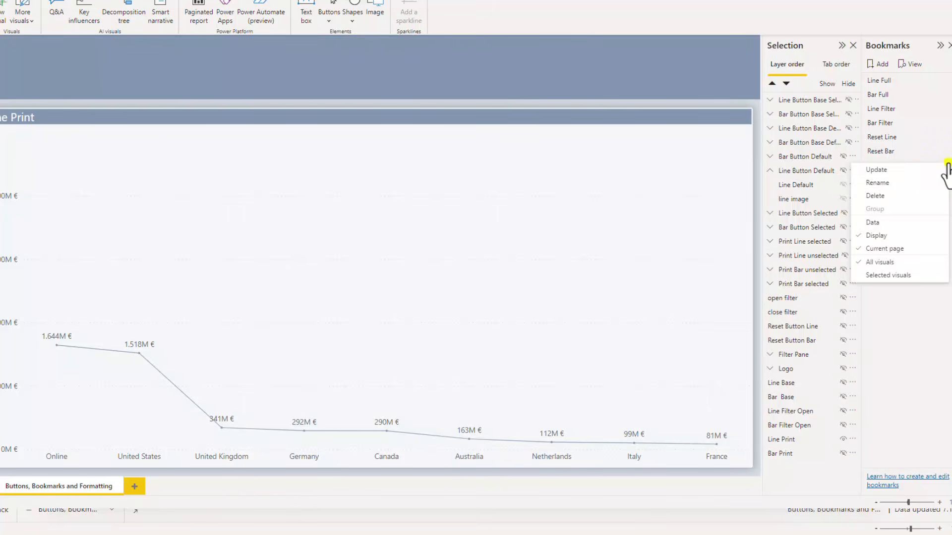
click(928, 171)
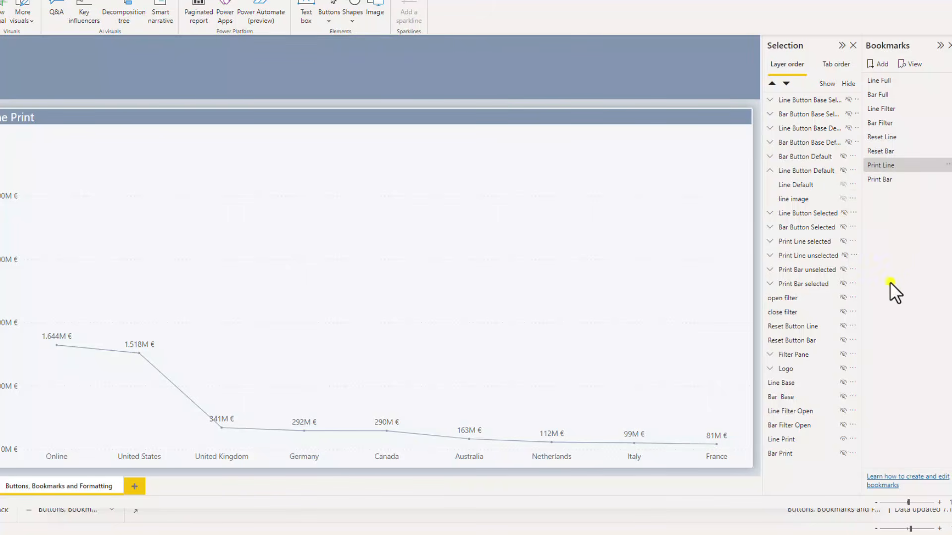
Step: Hide the Line Print chart, show the Bar Print chart in its place, and update the Print Bar bookmark
click(843, 440)
click(843, 453)
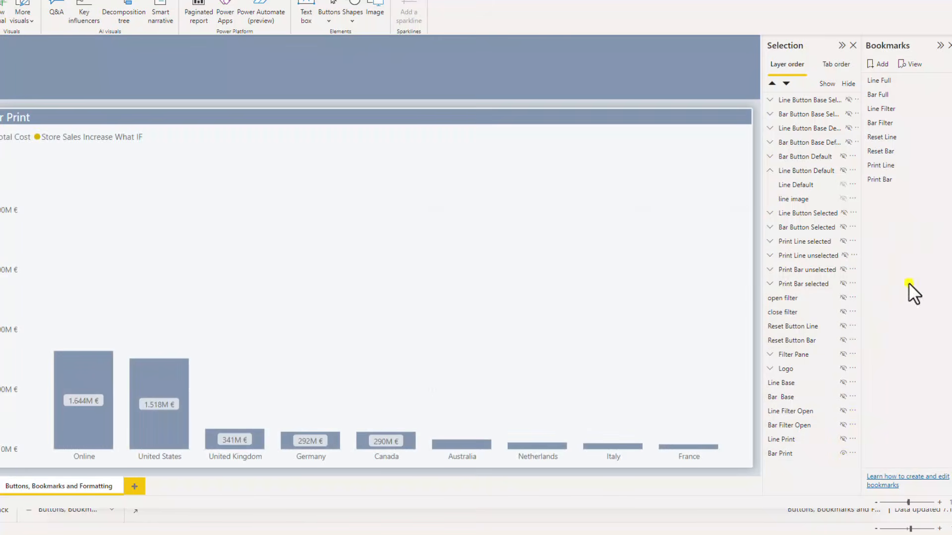
click(947, 180)
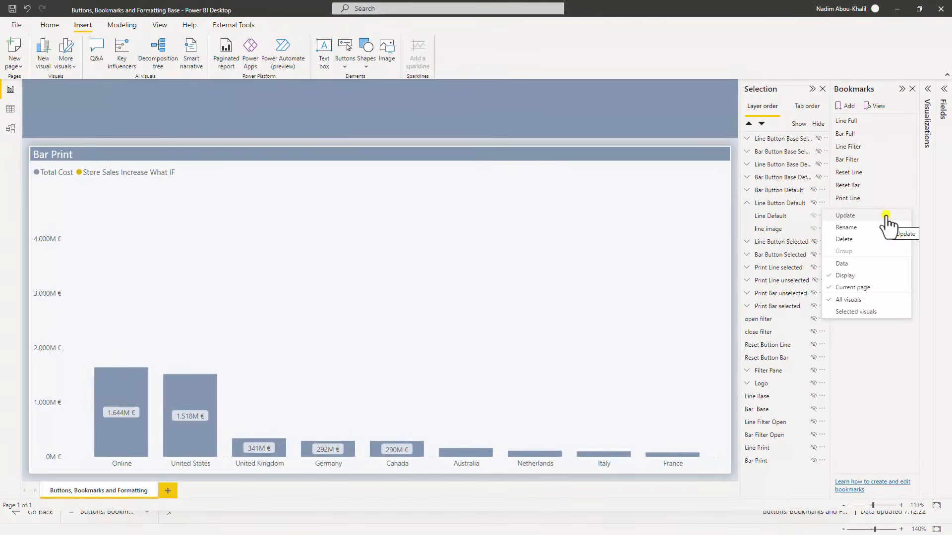
click(885, 216)
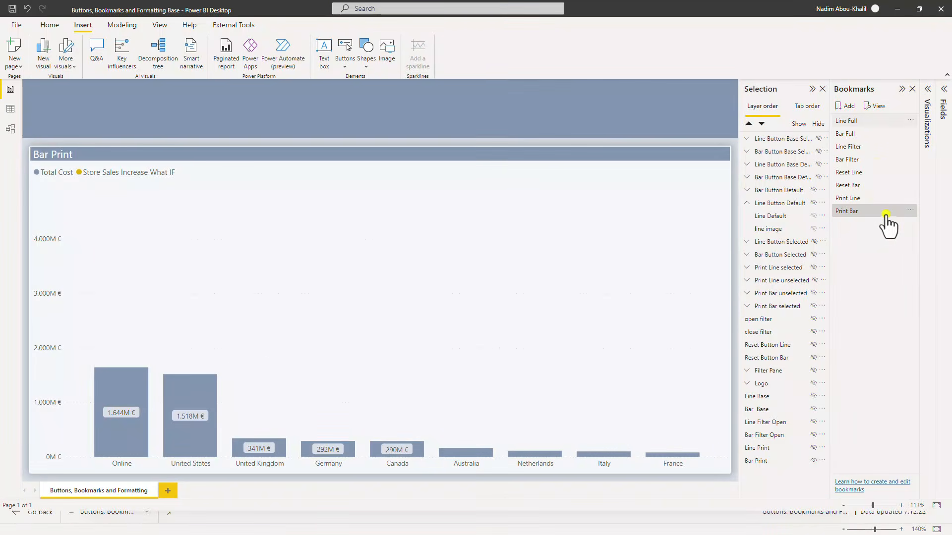
Step: Apply the Line Full bookmark and rename the open filter button to open line filter
click(868, 121)
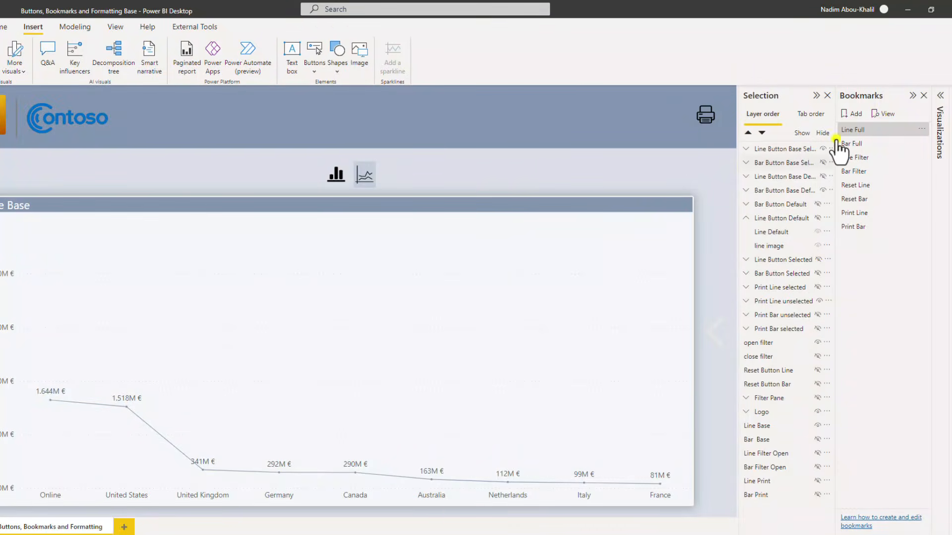
click(872, 130)
click(718, 317)
click(706, 326)
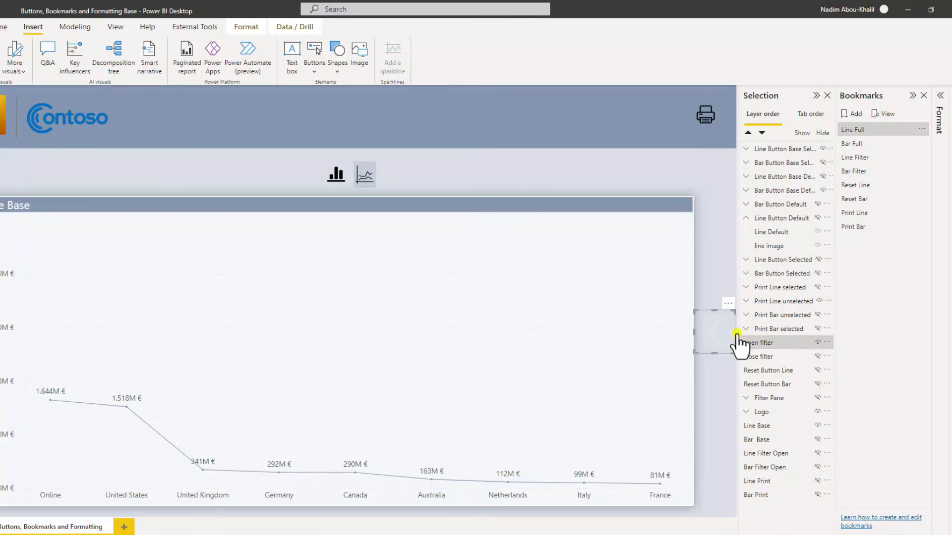
double_click(773, 343)
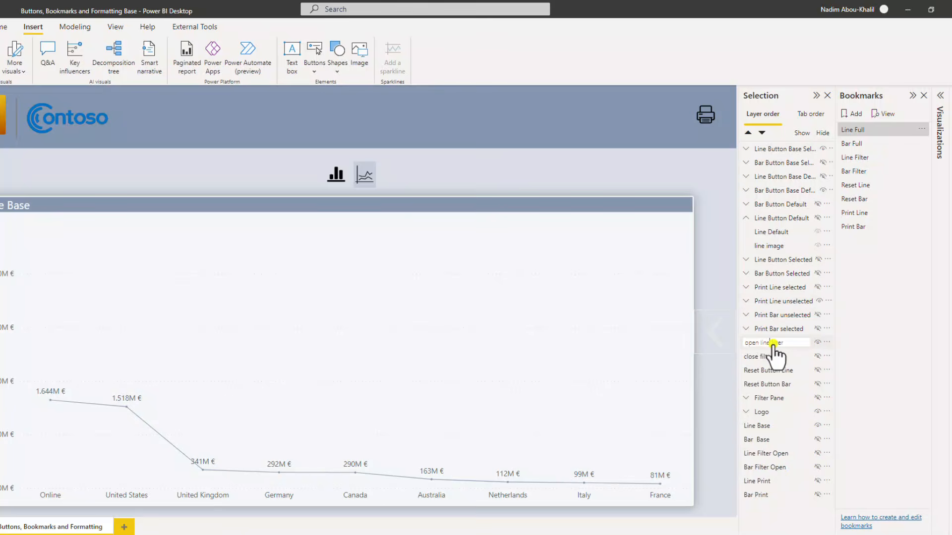
key(Return)
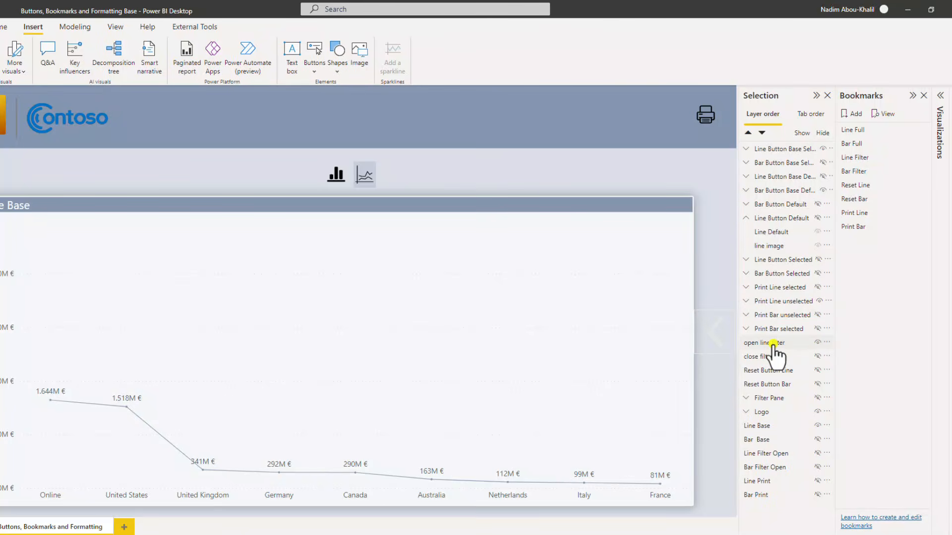
Step: Duplicate the open line filter button as open bar filter and place the copy directly below the original in the layer order
click(774, 343)
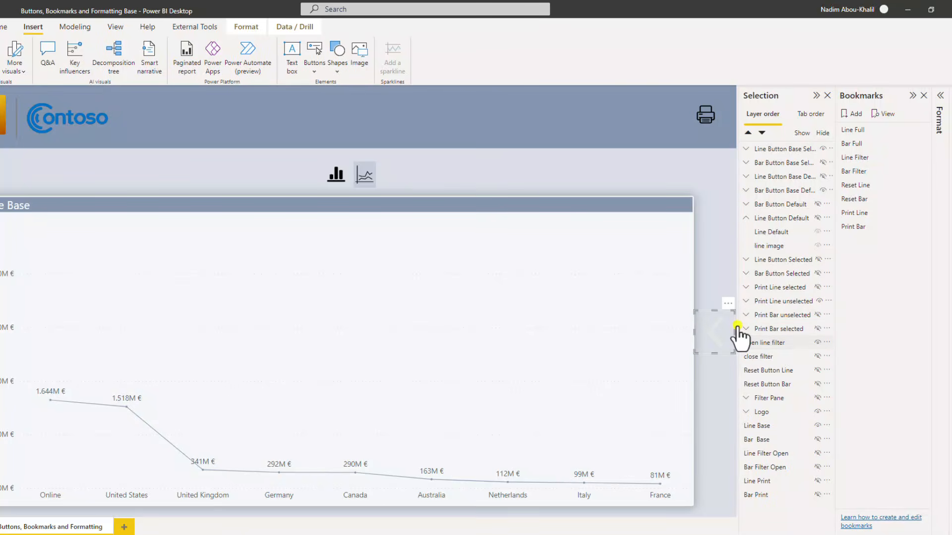
drag(737, 328, 716, 332)
double_click(771, 150)
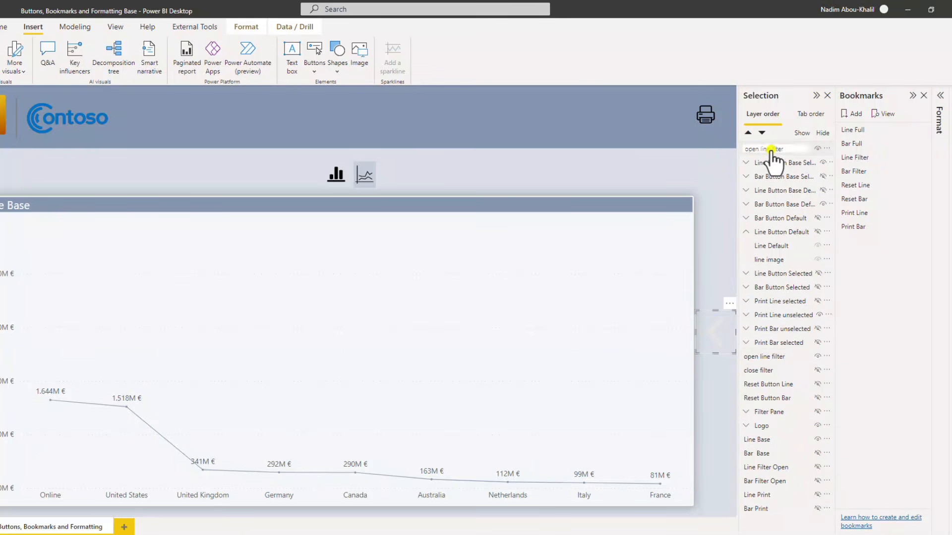
double_click(765, 149)
text(bar)
key(Return)
drag(767, 150, 769, 368)
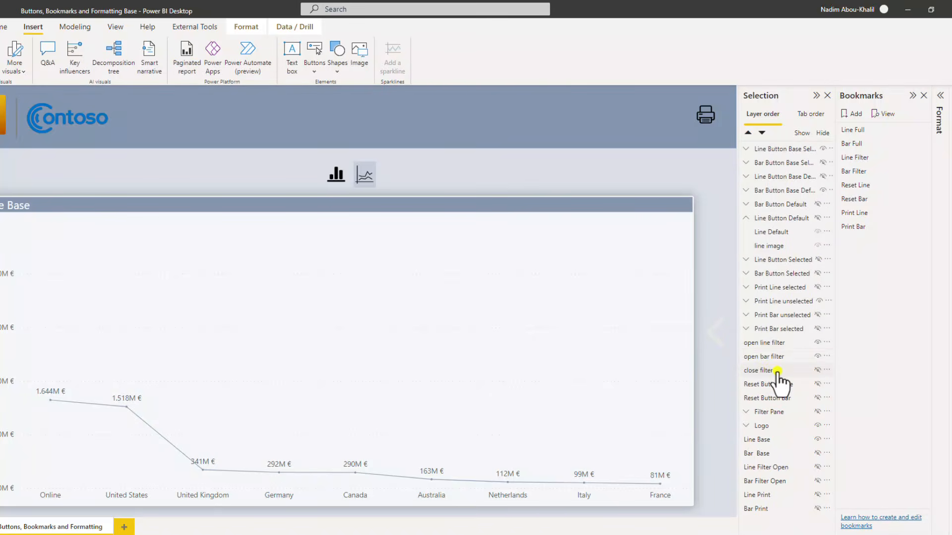
Step: Hide both open filter buttons, show the close filter button and duplicate it
click(776, 372)
click(817, 343)
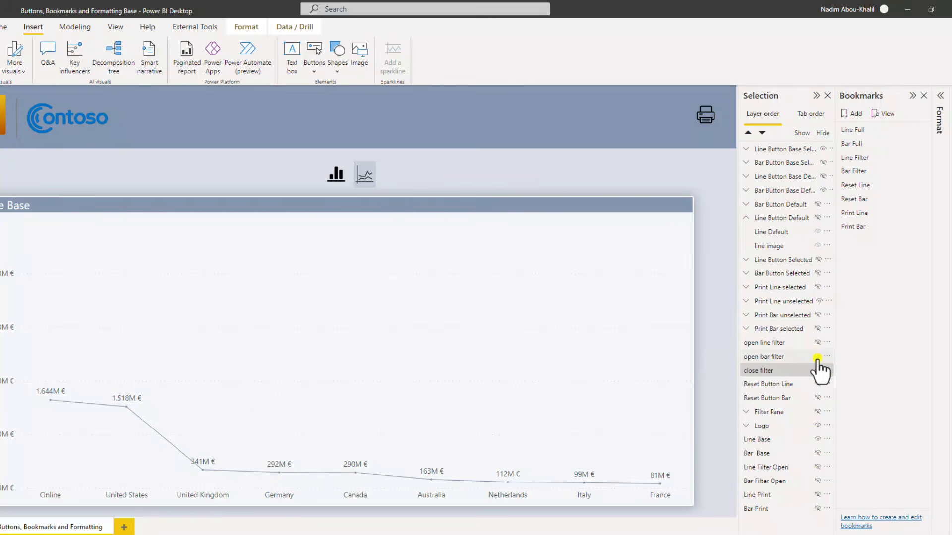
click(817, 370)
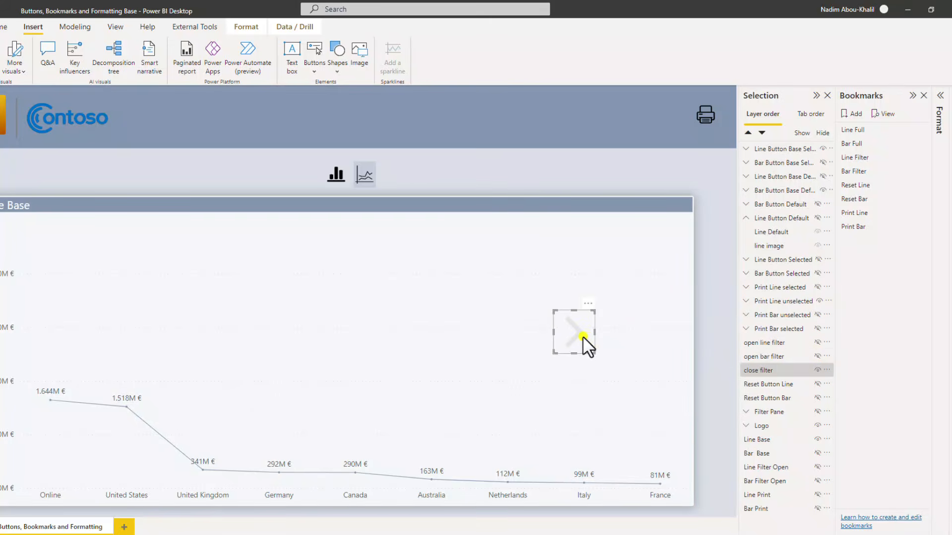
key(ctrl+v)
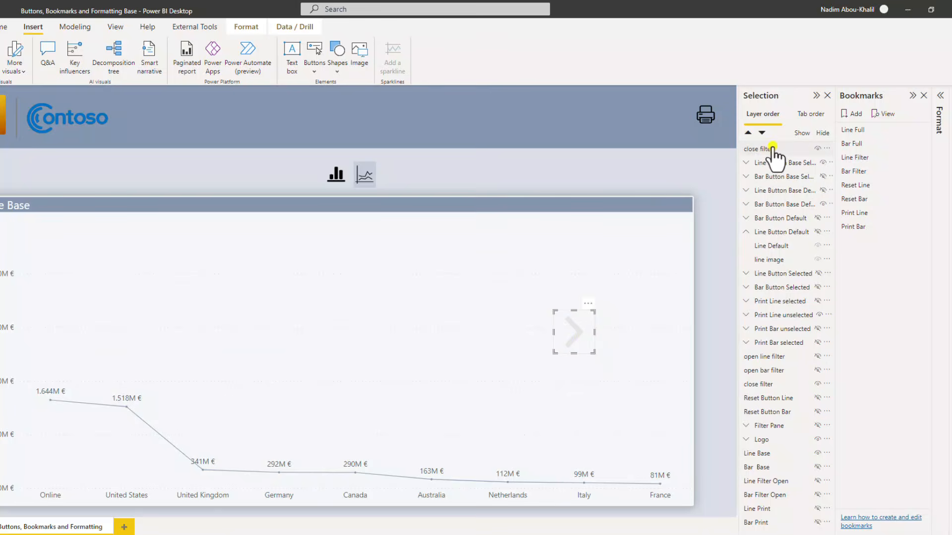
Step: Rename the copied close filter button to close bar filter and move it below the original in the layer order
double_click(759, 148)
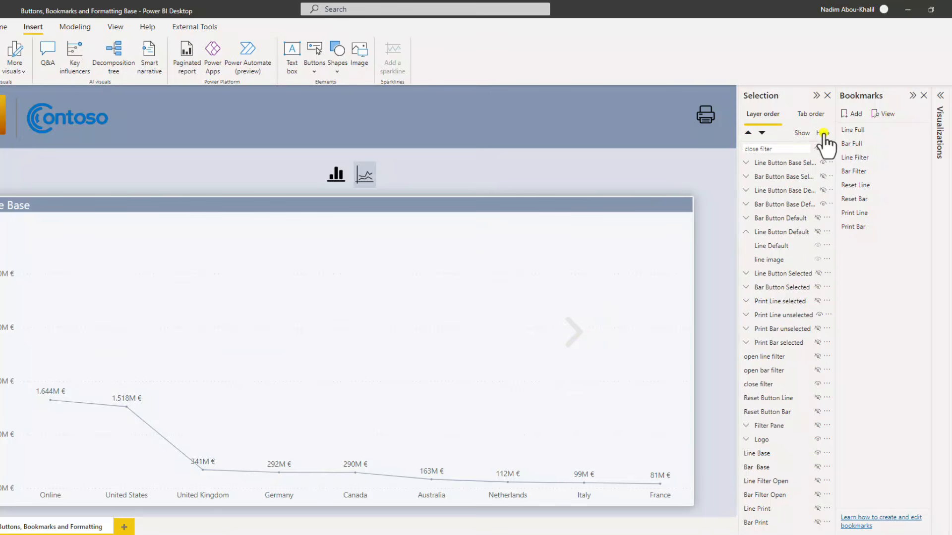
text(bar)
key(Return)
drag(773, 149, 763, 382)
Step: Rename the original close filter button to close line filter
double_click(760, 370)
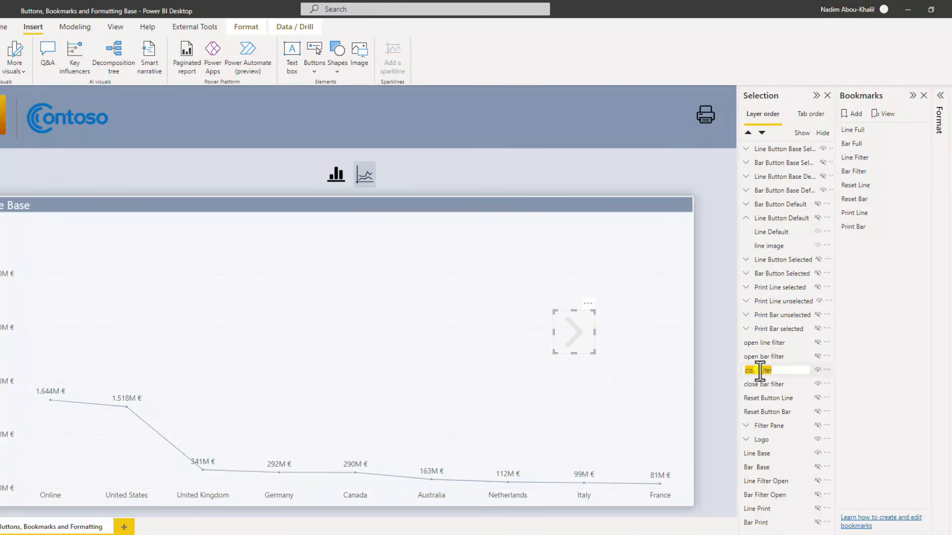
click(761, 371)
click(762, 370)
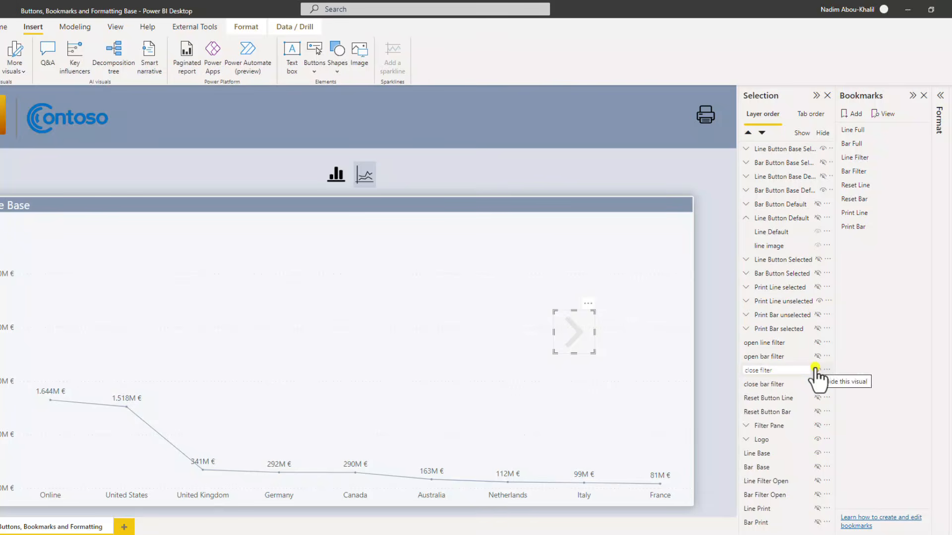
key(Return)
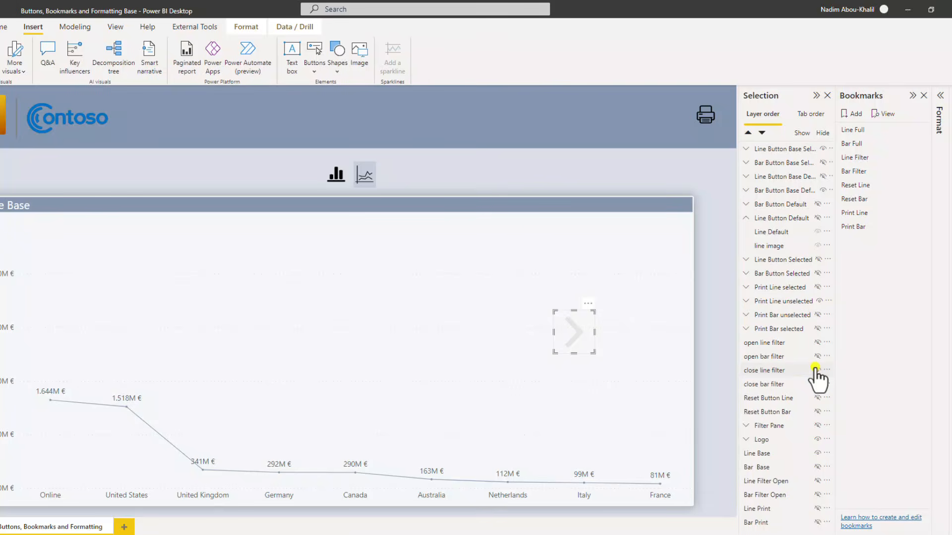
Step: Leave only the open line filter button showing among the open and close filter buttons, and update the Line Full bookmark
right_click(820, 371)
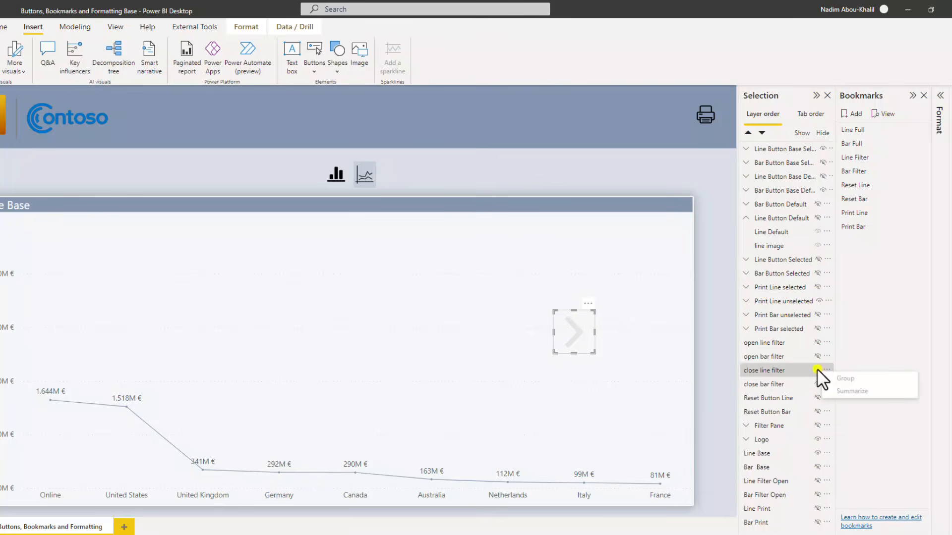
click(817, 370)
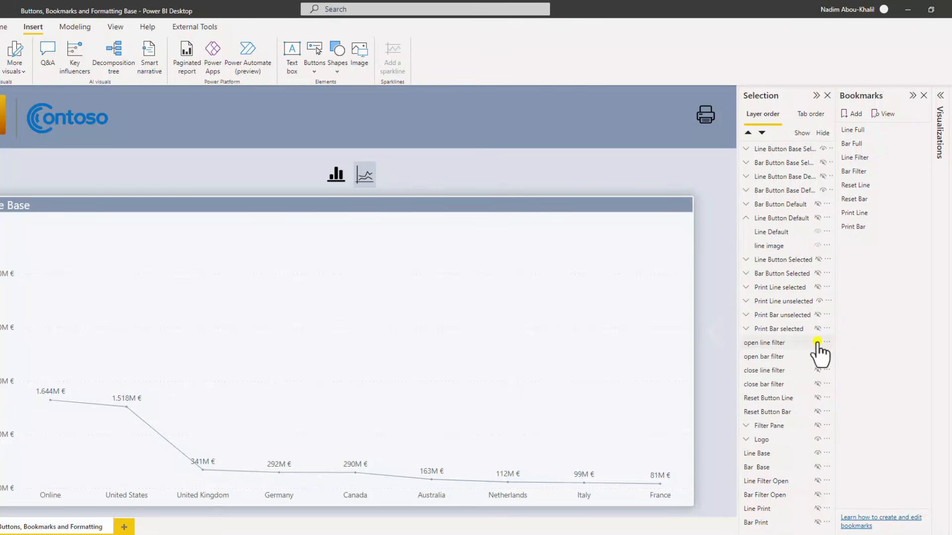
click(920, 130)
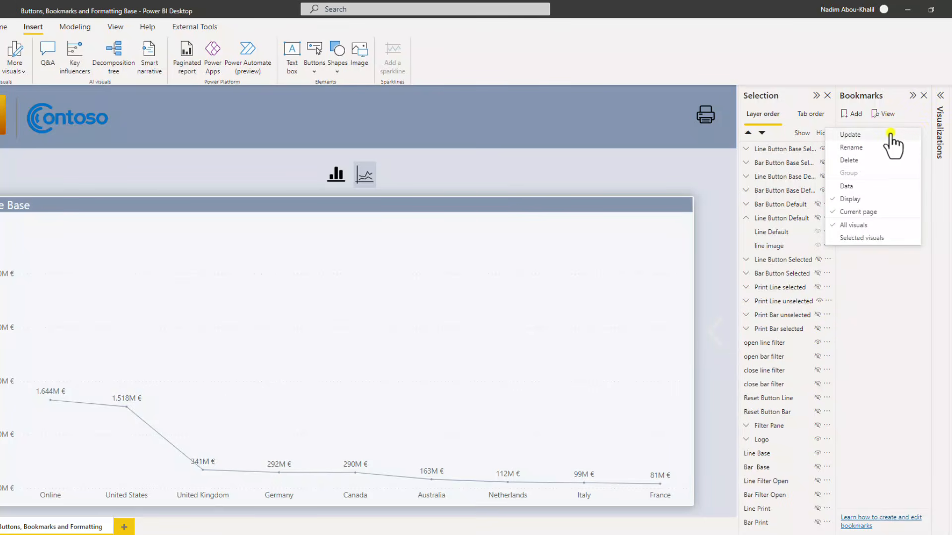
click(890, 134)
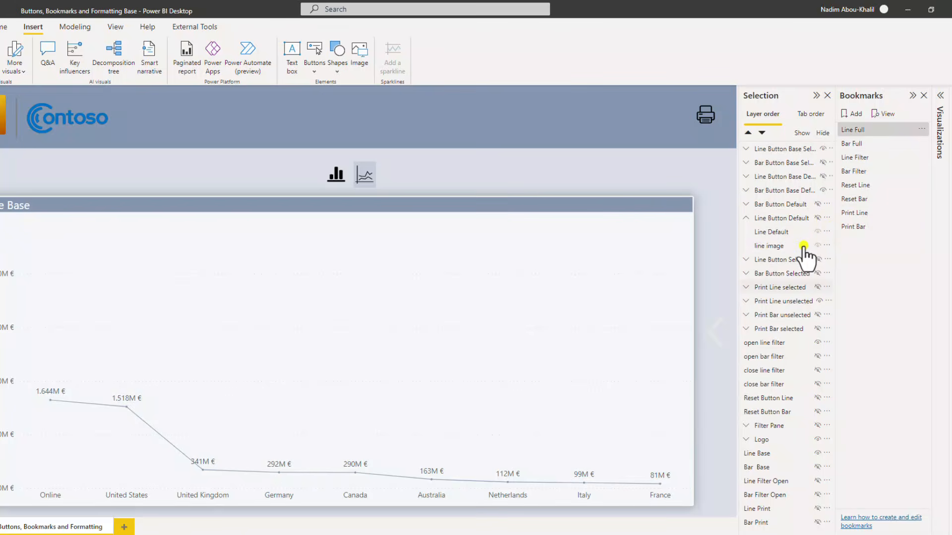
Step: Apply the Bar Full bookmark, leave only open bar filter showing among the open and close filter buttons, and update the bookmark
click(861, 145)
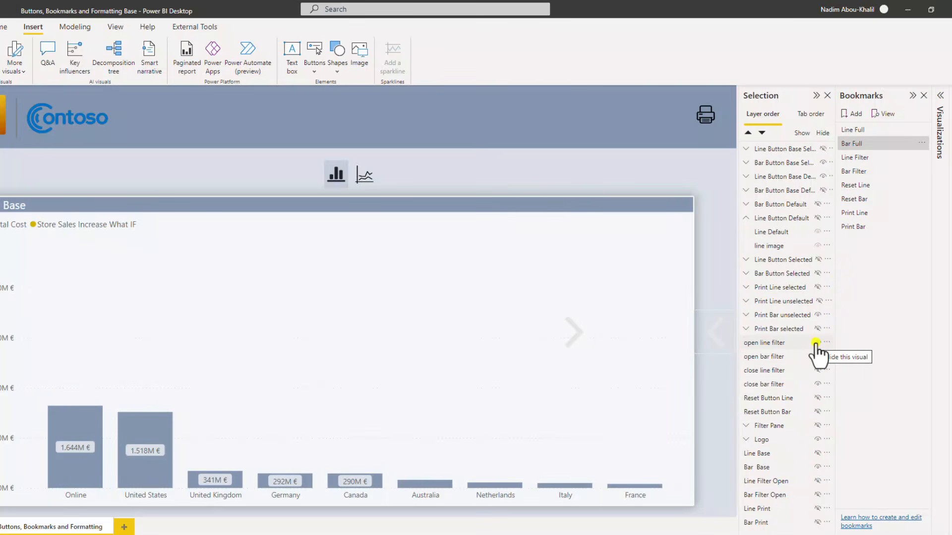
click(816, 343)
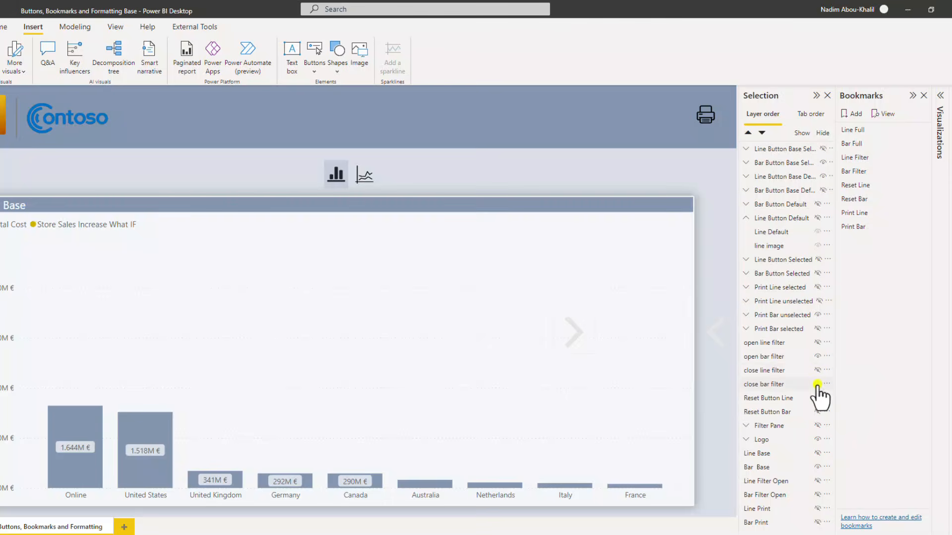
click(817, 385)
click(920, 144)
click(903, 148)
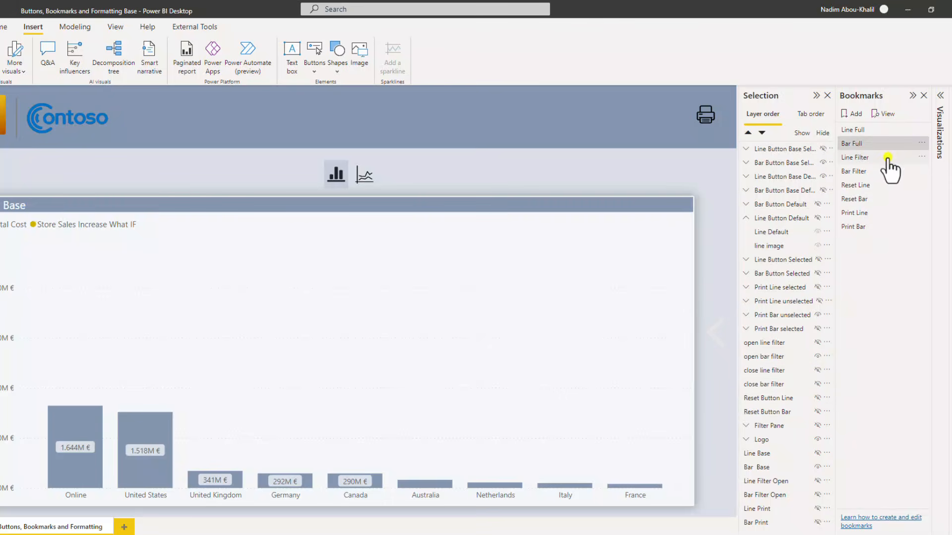
Step: Apply the Line Filter bookmark, leave only close line filter showing among the open and close filter buttons, and update the bookmark
click(887, 157)
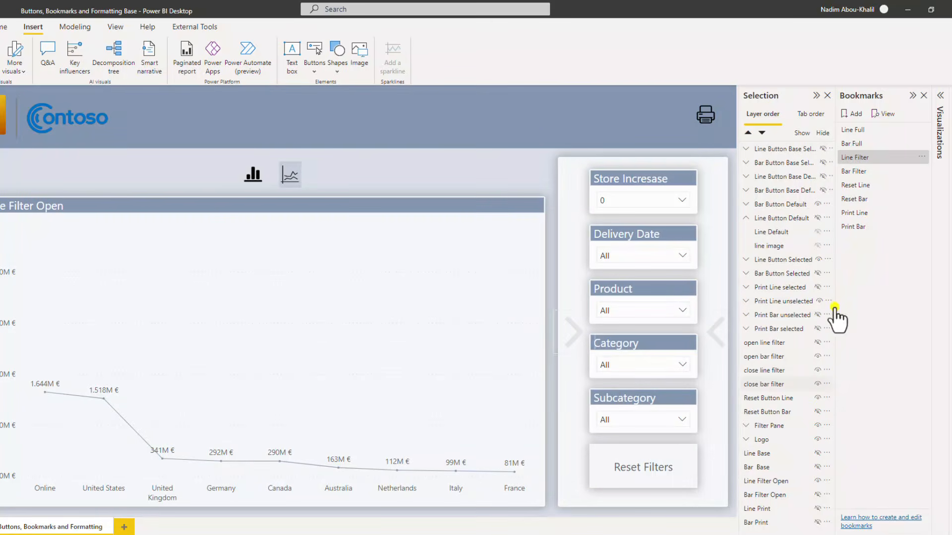
click(817, 357)
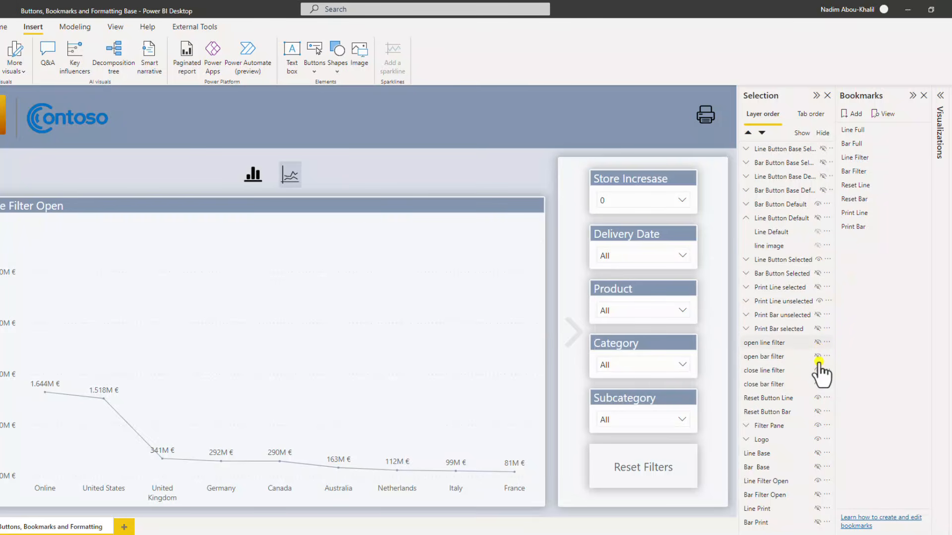
click(816, 370)
click(922, 158)
click(899, 171)
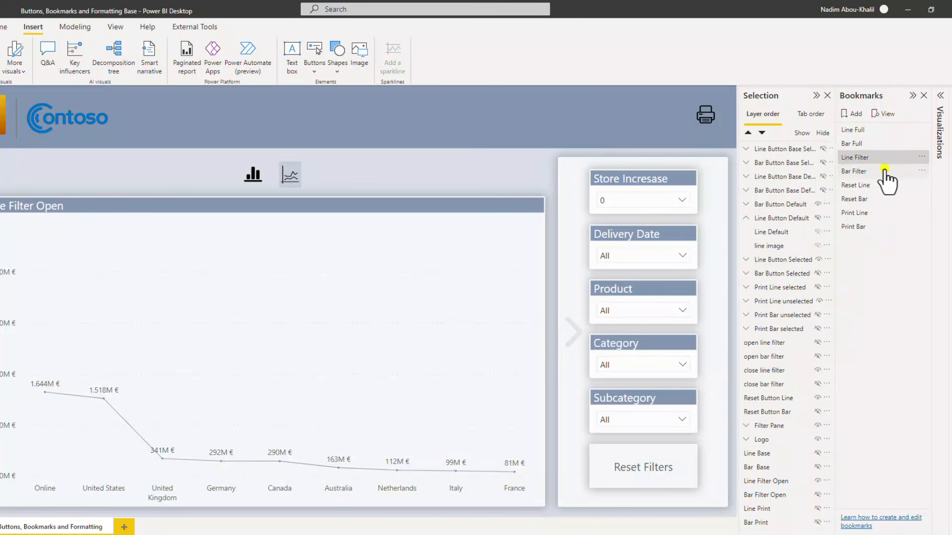
Step: Apply the Bar Filter bookmark, leave only close bar filter showing among the open and close filter buttons, and update the bookmark
click(868, 172)
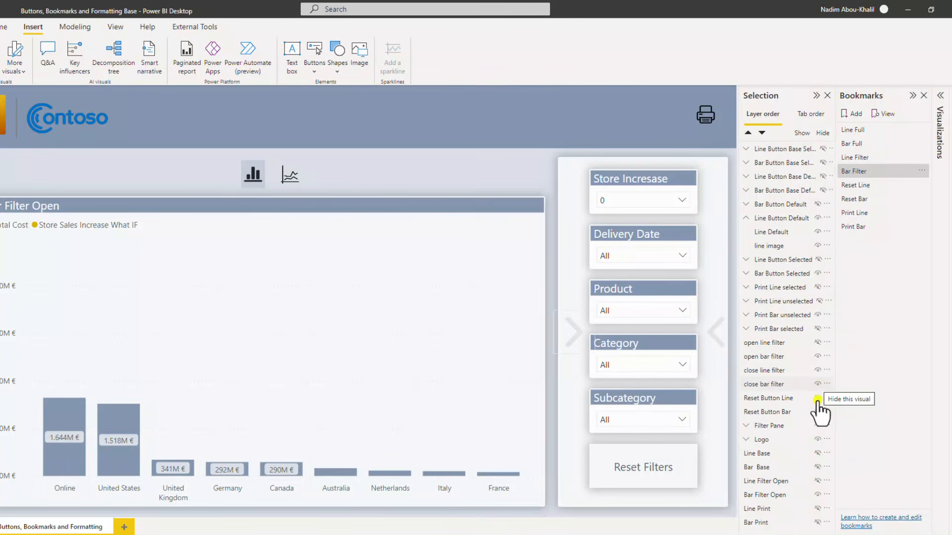
click(818, 372)
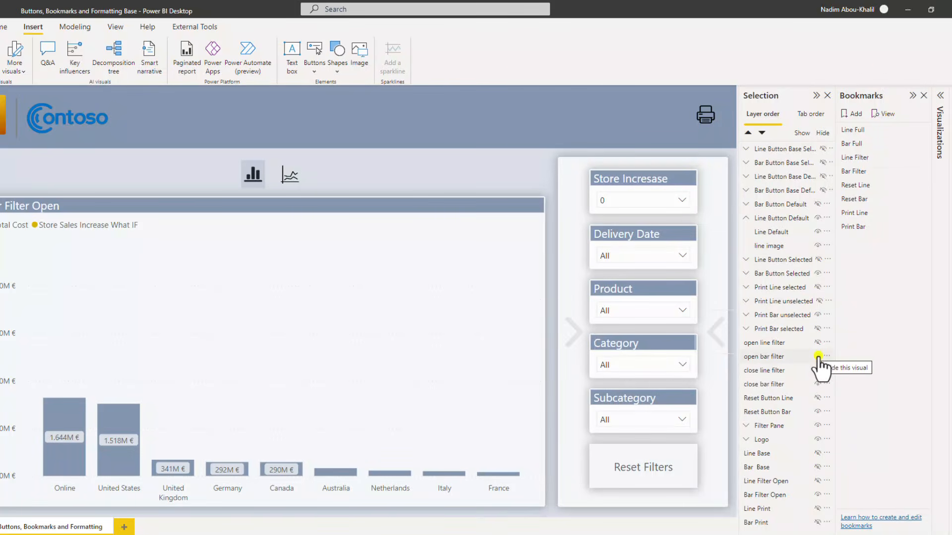
click(817, 356)
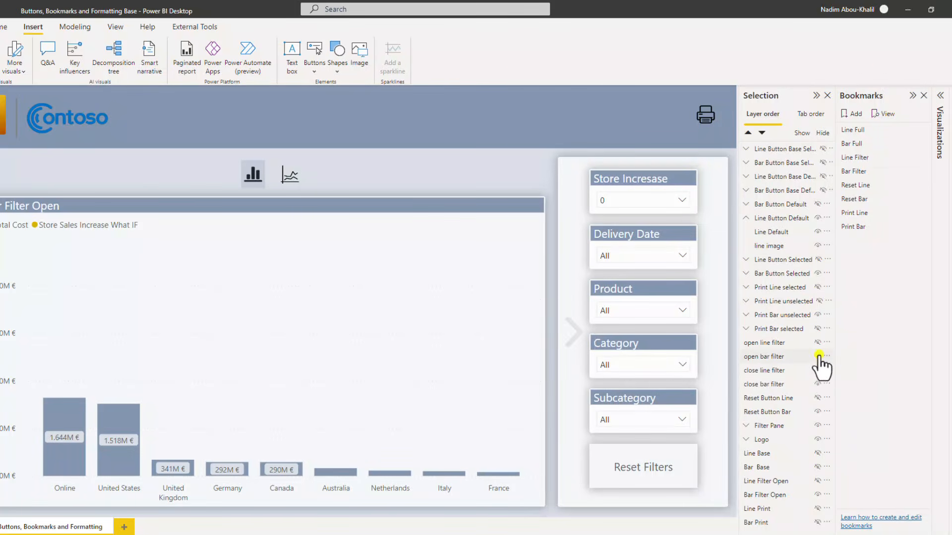
click(921, 171)
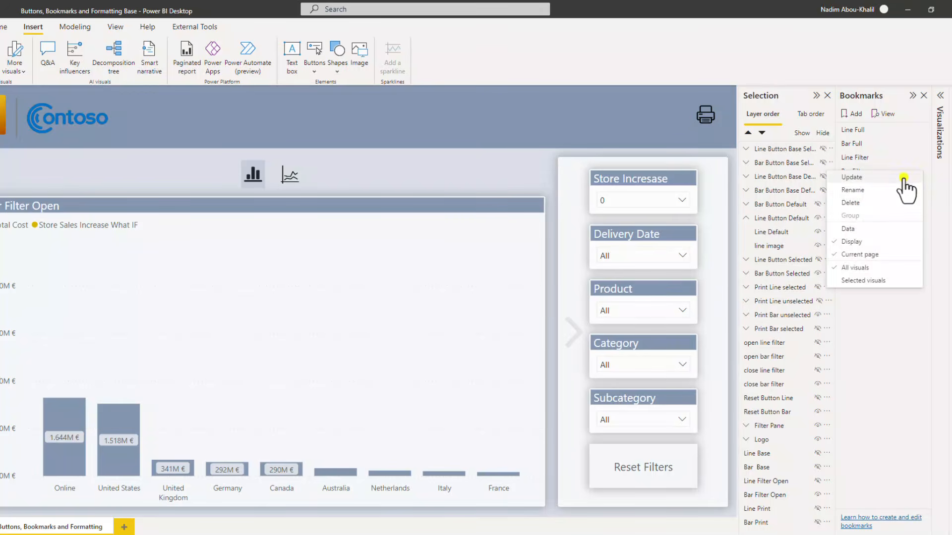
click(903, 184)
Step: Update the Reset Line bookmark with only close line filter showing among the open and close filter buttons, and apply the Reset Bar bookmark
click(883, 186)
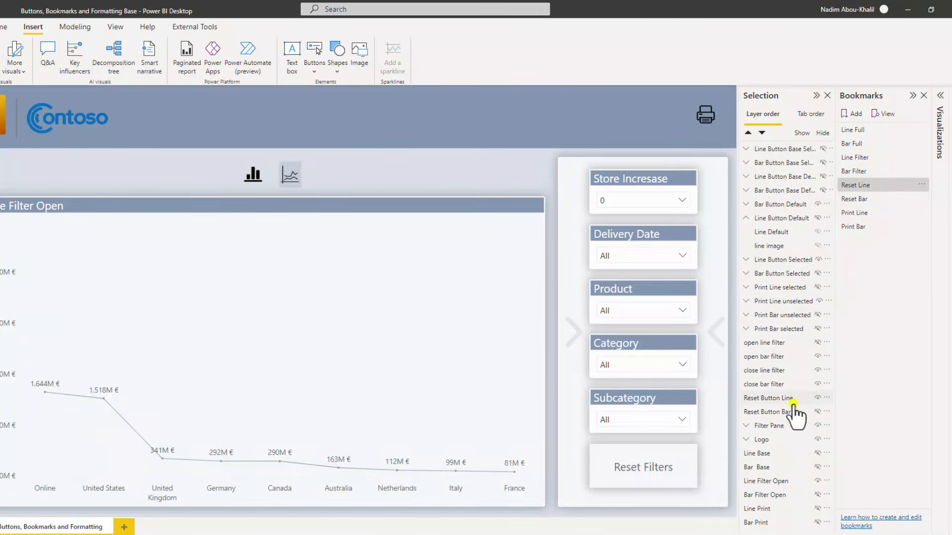
click(816, 357)
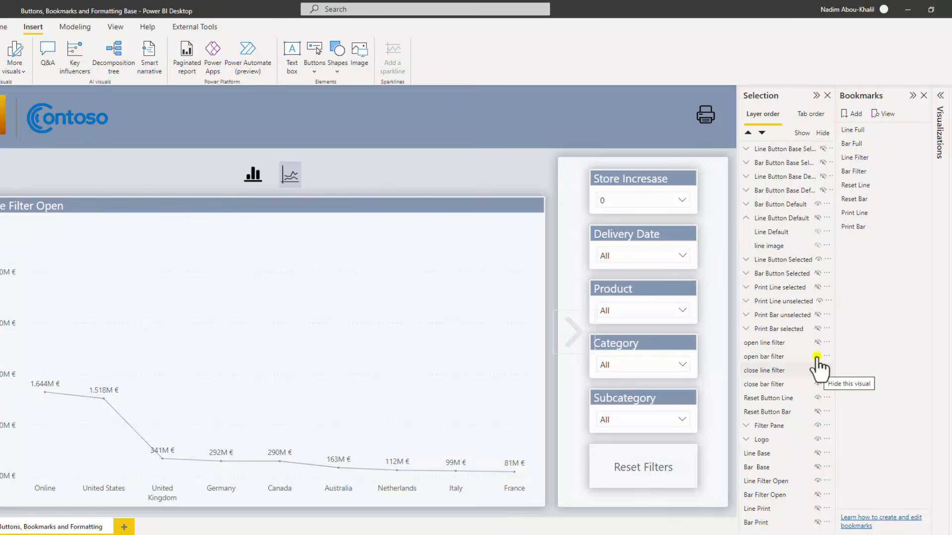
click(817, 372)
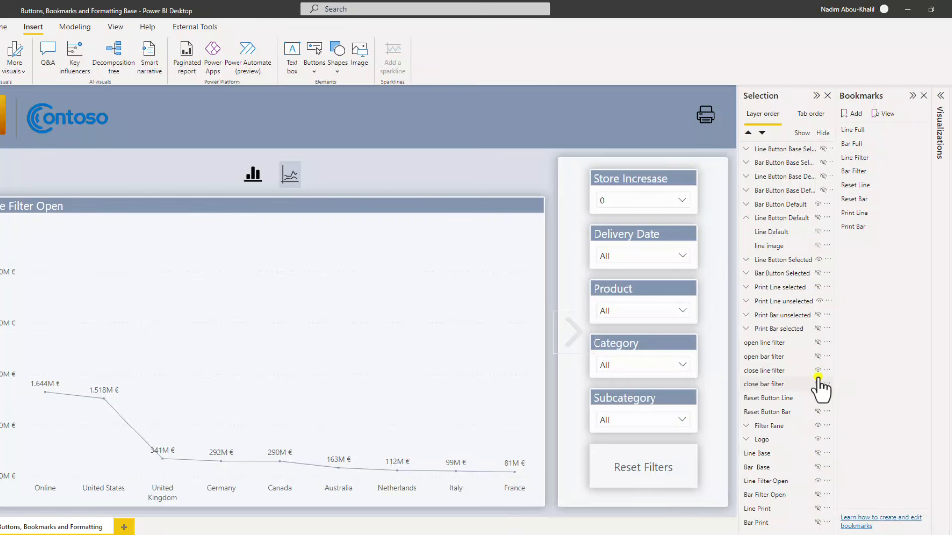
click(922, 184)
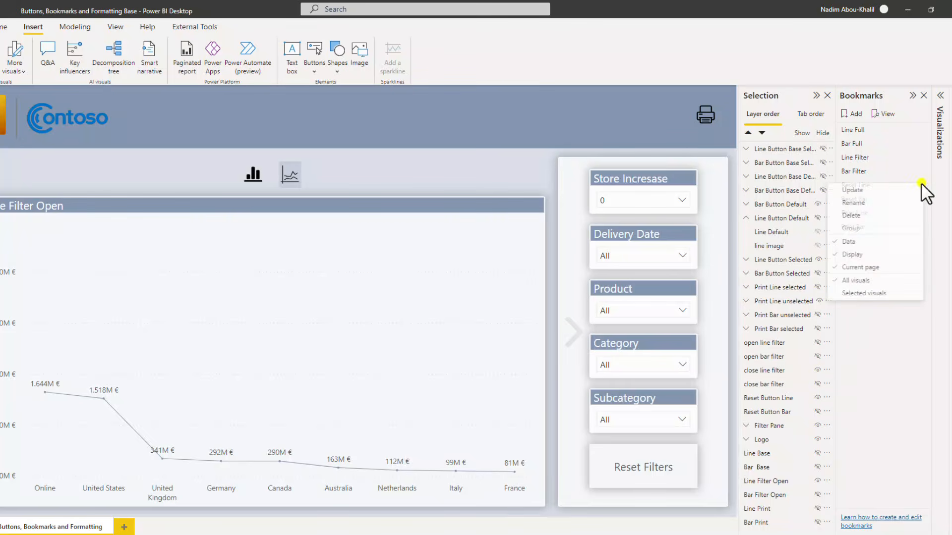
click(887, 190)
click(866, 199)
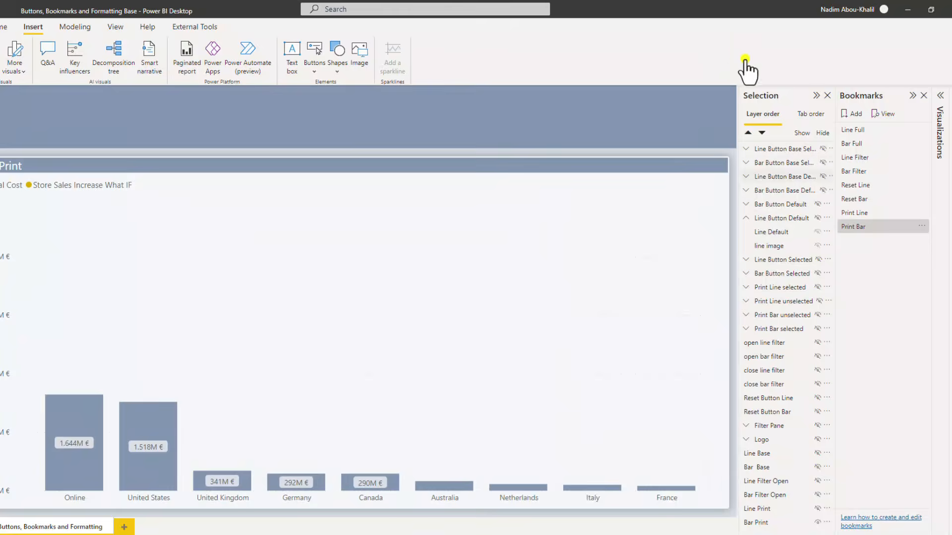
Step: Apply the Line Full bookmark and give the Print button in the Print Line unselected group a Bookmark action targeting Print Bar
click(873, 130)
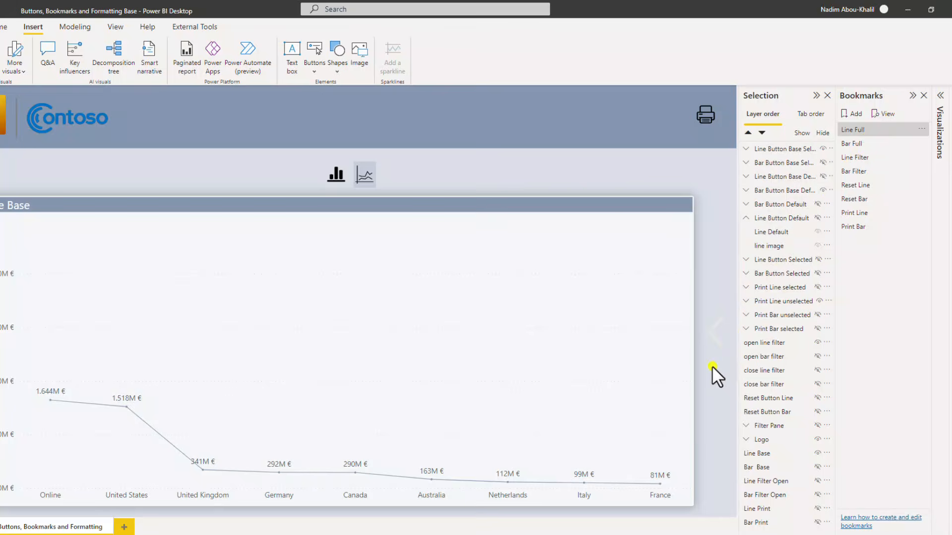
click(701, 113)
click(702, 114)
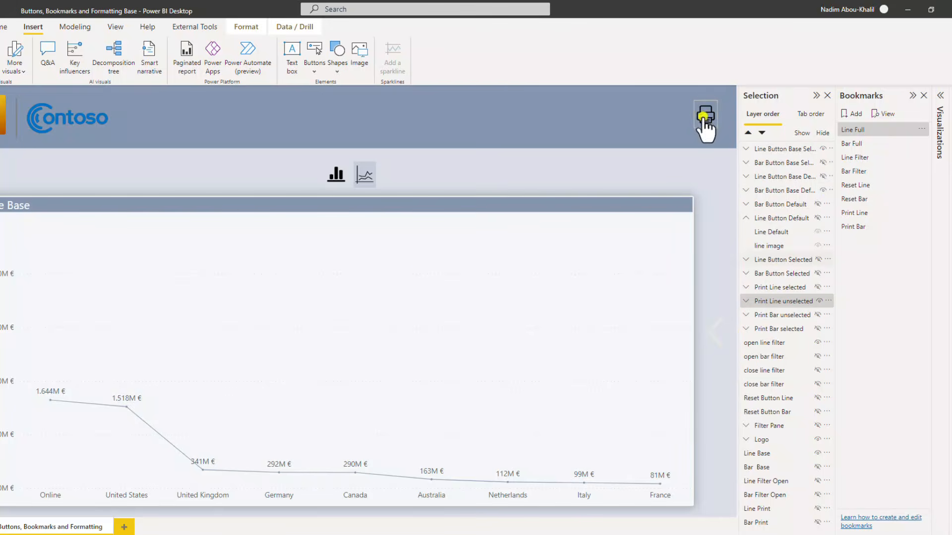
click(746, 300)
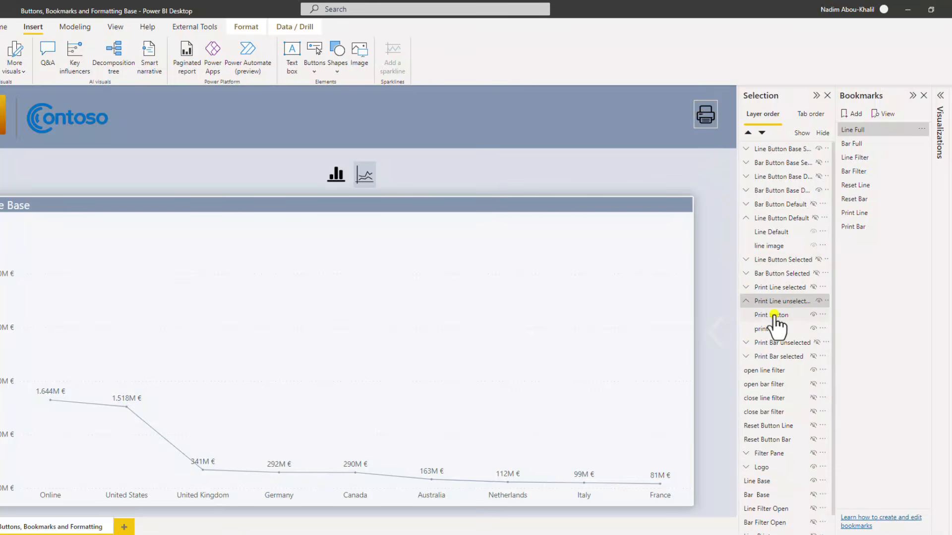
click(775, 315)
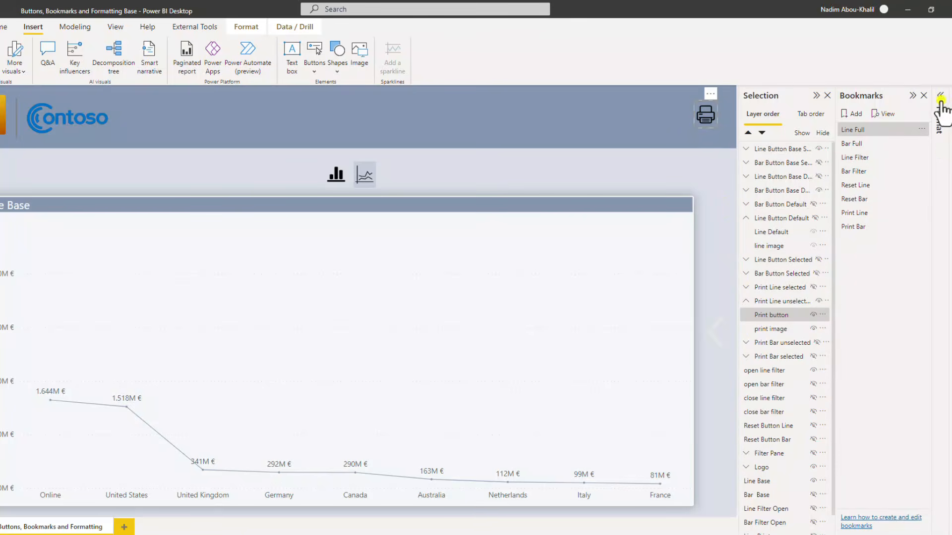
click(940, 97)
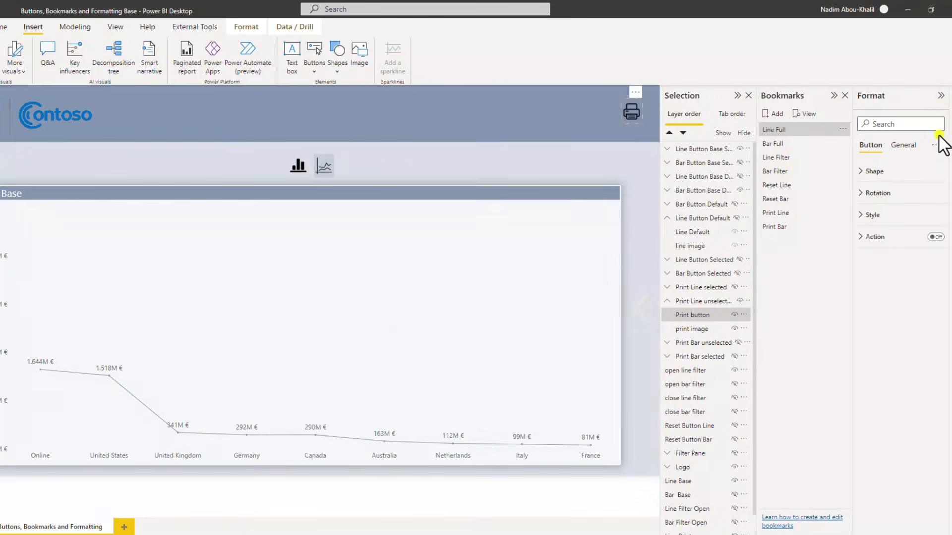
click(934, 237)
click(875, 237)
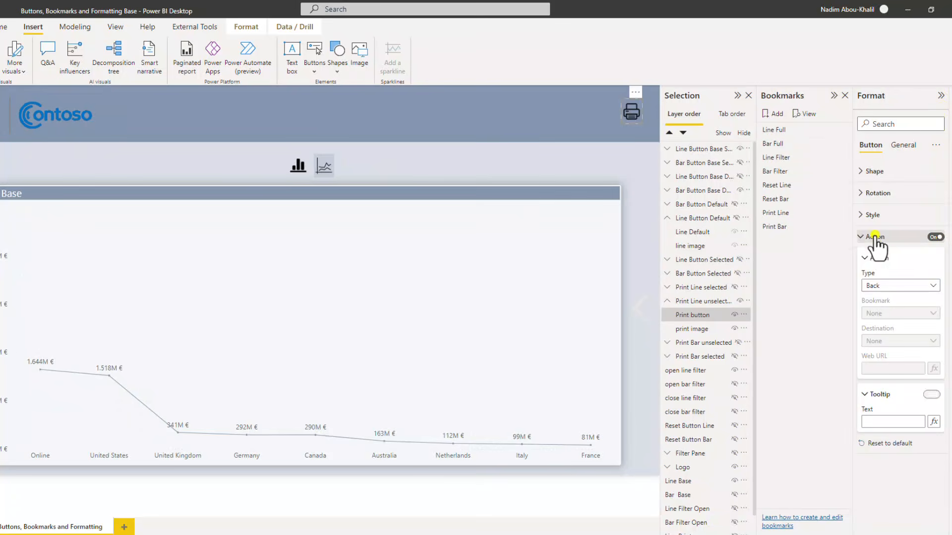
click(885, 286)
click(886, 311)
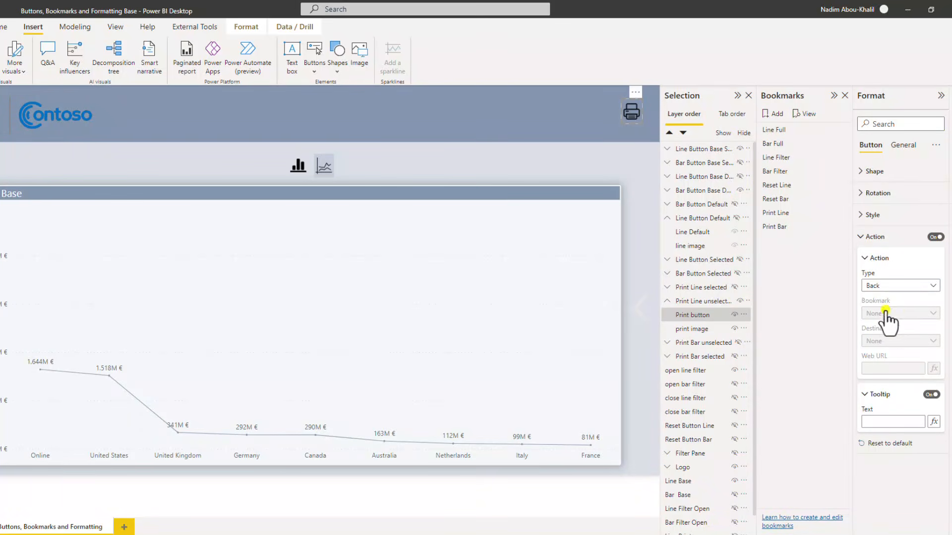
click(887, 314)
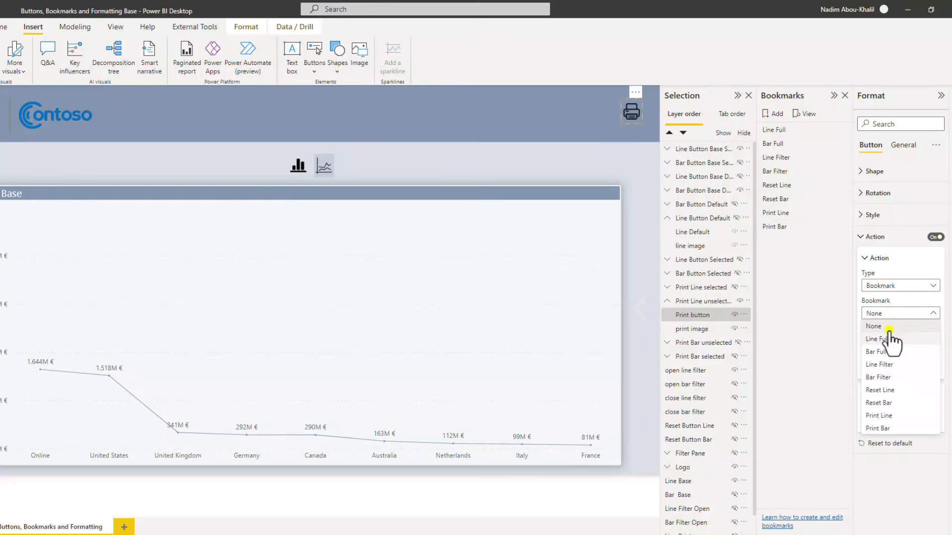
click(882, 428)
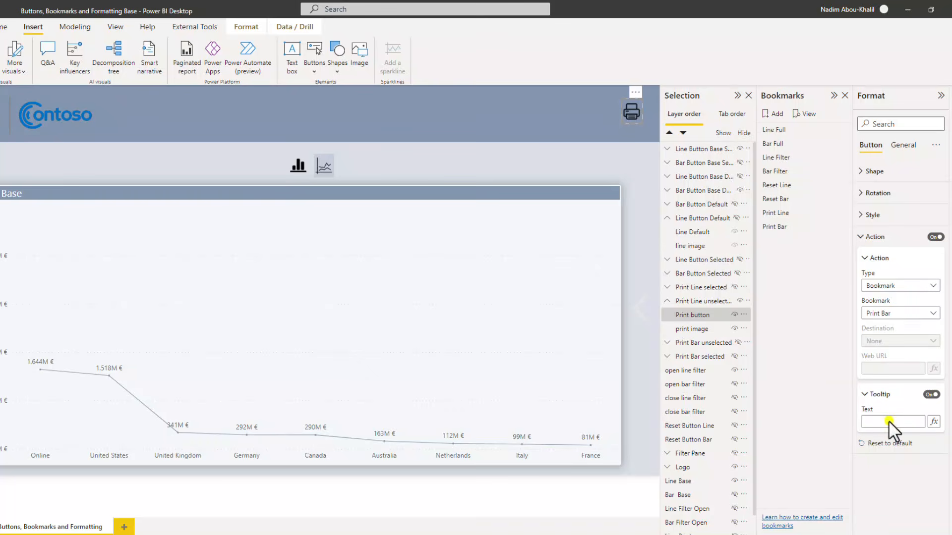
click(588, 147)
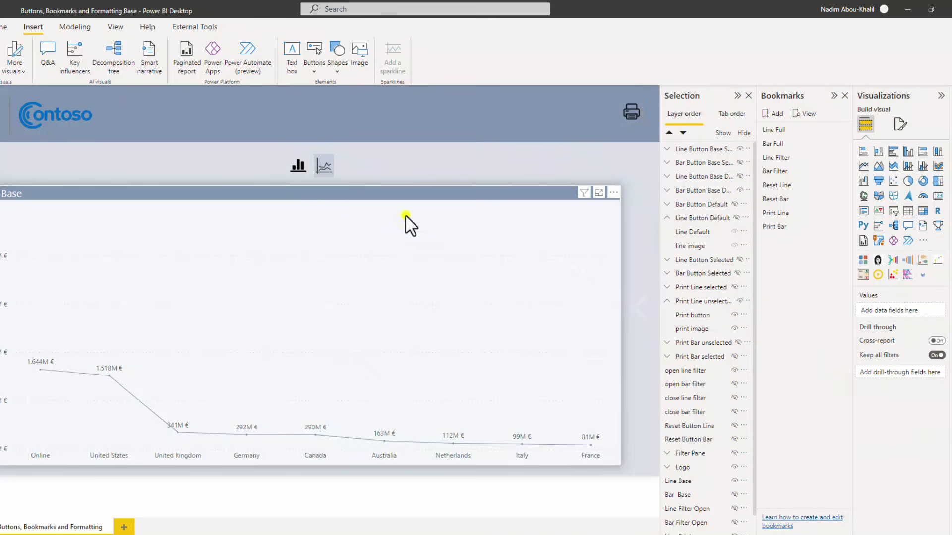
Step: Turn on the action of the open line filter image, with type Bookmark and the Line Filter bookmark as its target
click(638, 312)
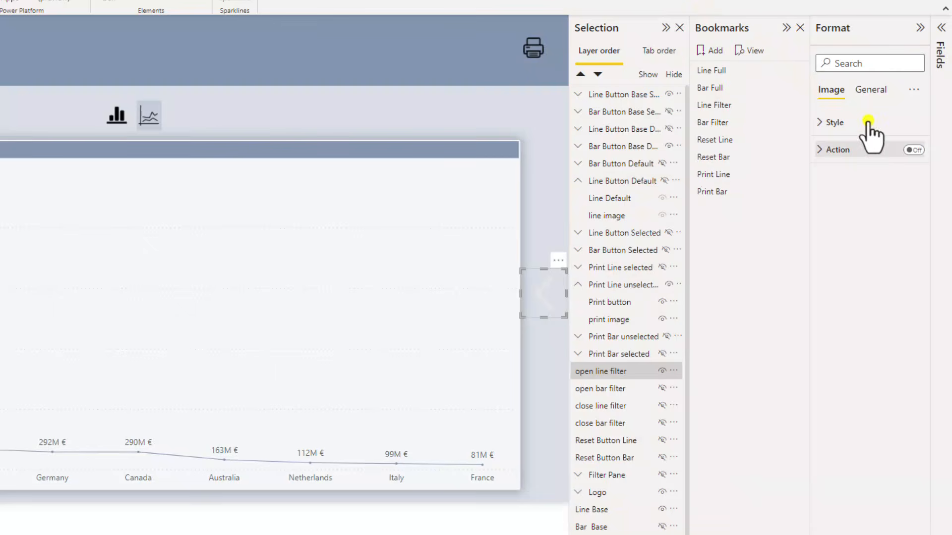
click(907, 150)
click(820, 150)
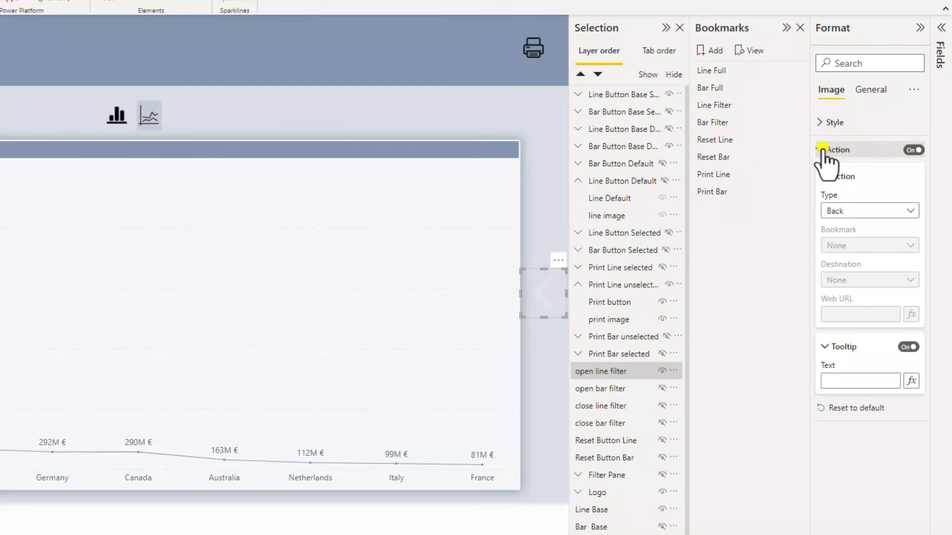
click(859, 211)
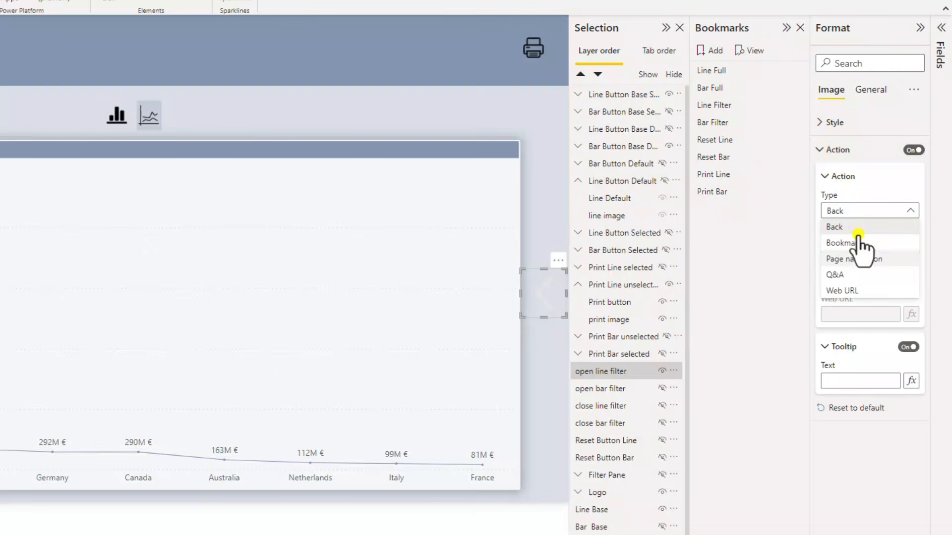
click(858, 243)
click(864, 246)
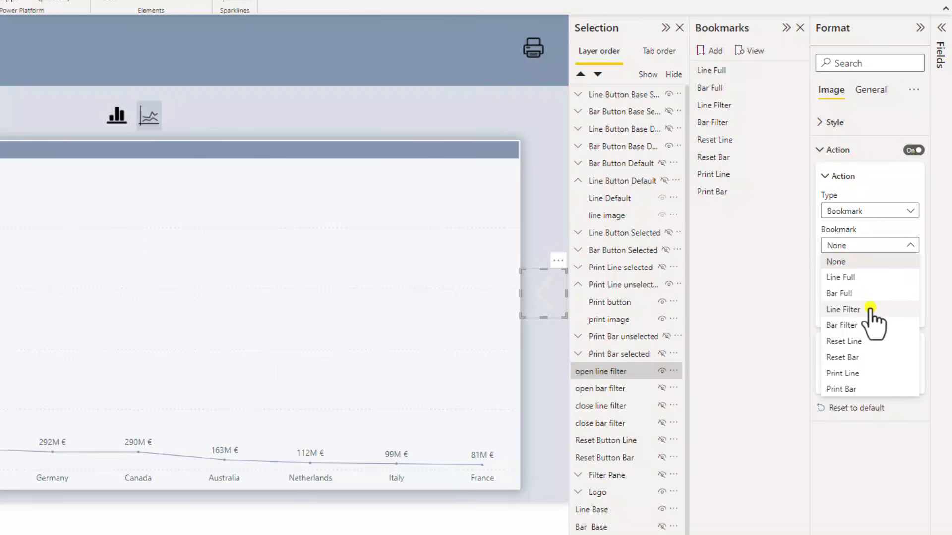
click(871, 310)
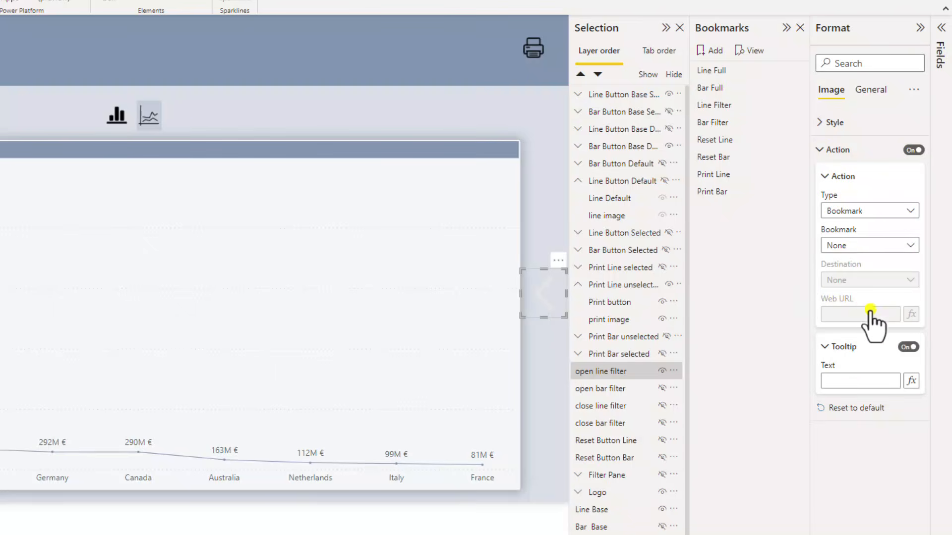
Step: Give the Bar Default button of the visible bar chart icon a Bookmark action targeting Bar Full, and test it on the report page
click(118, 124)
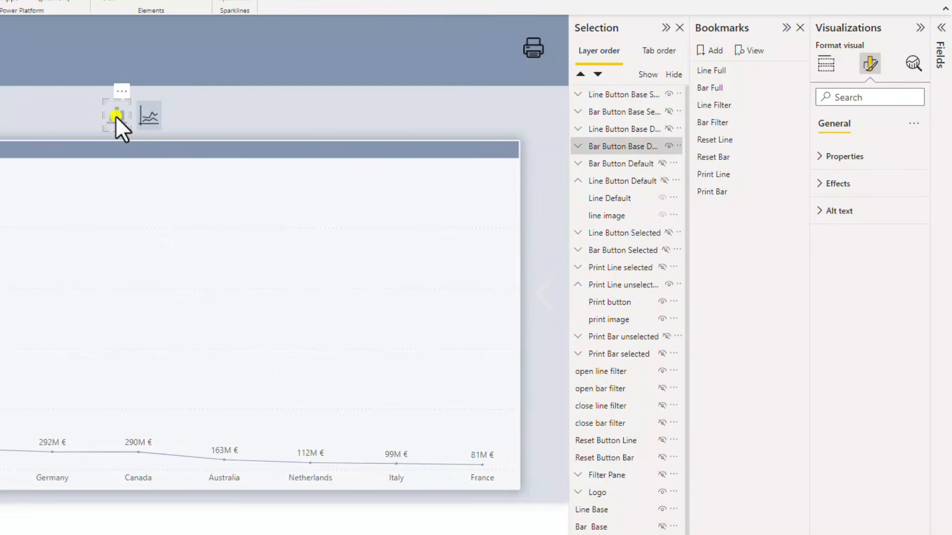
click(578, 147)
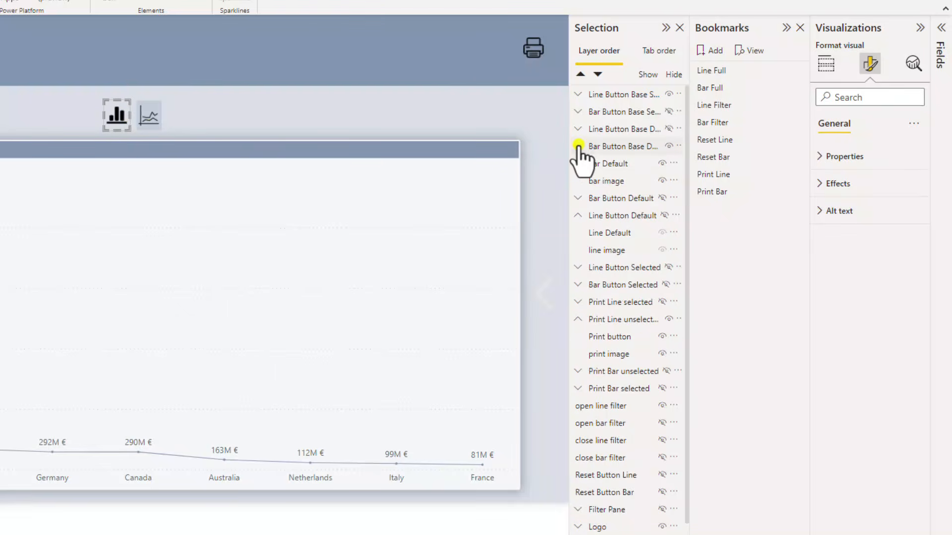
click(607, 164)
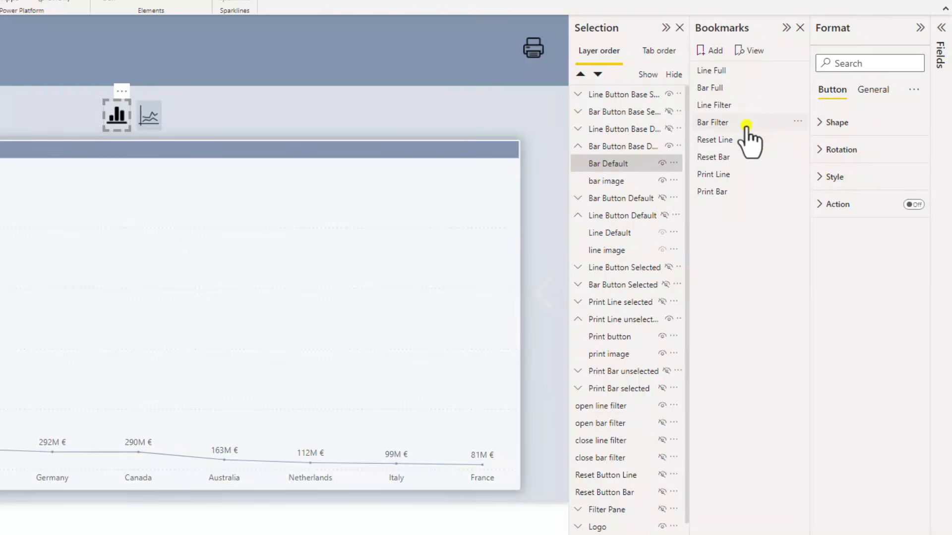
click(914, 204)
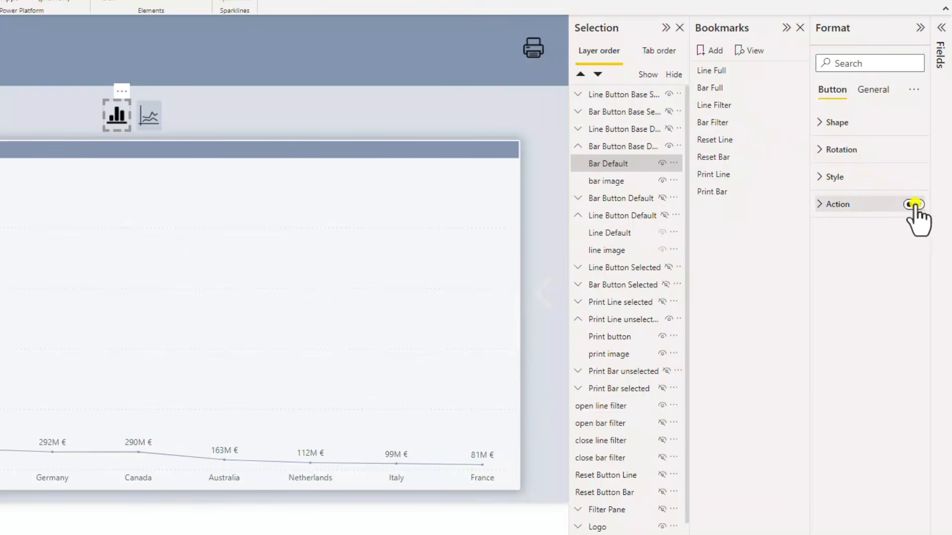
click(839, 205)
click(852, 265)
click(855, 297)
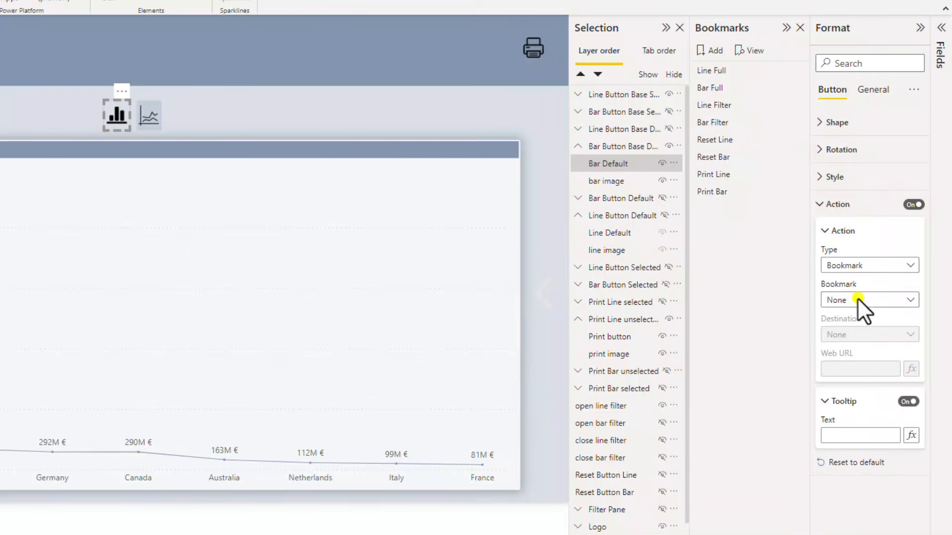
click(857, 299)
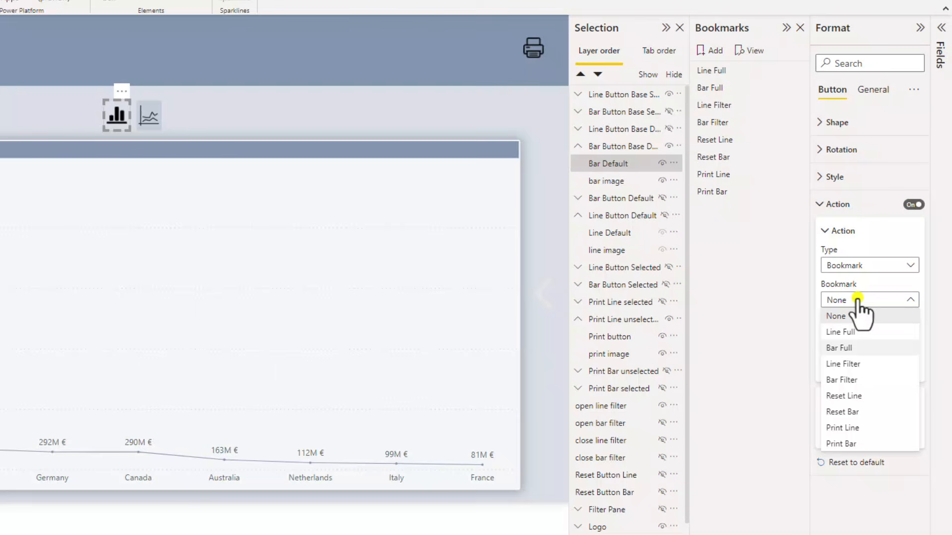
click(864, 348)
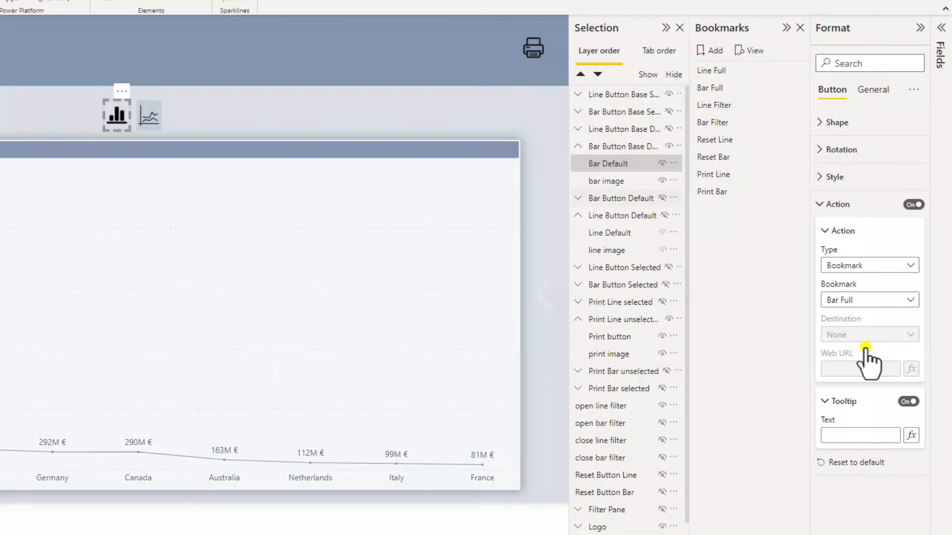
click(509, 121)
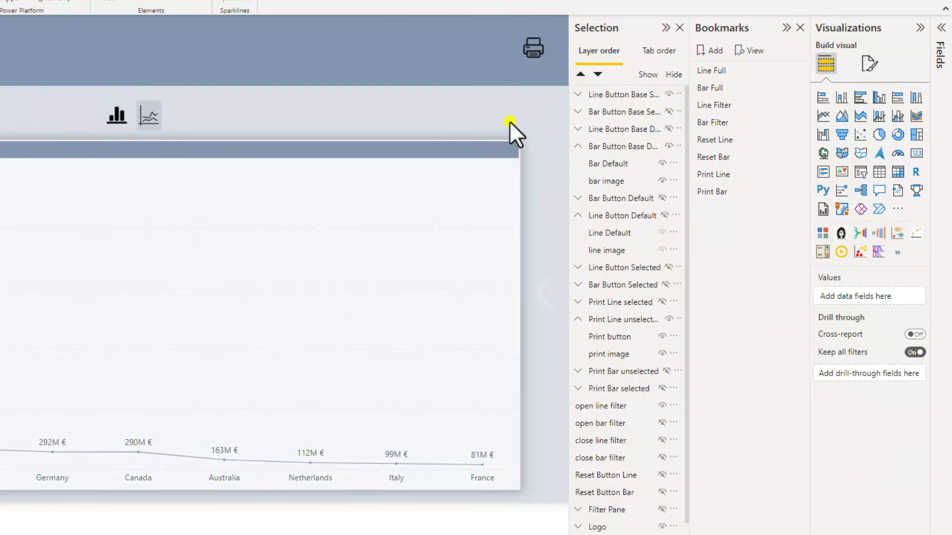
ctrl+click(117, 115)
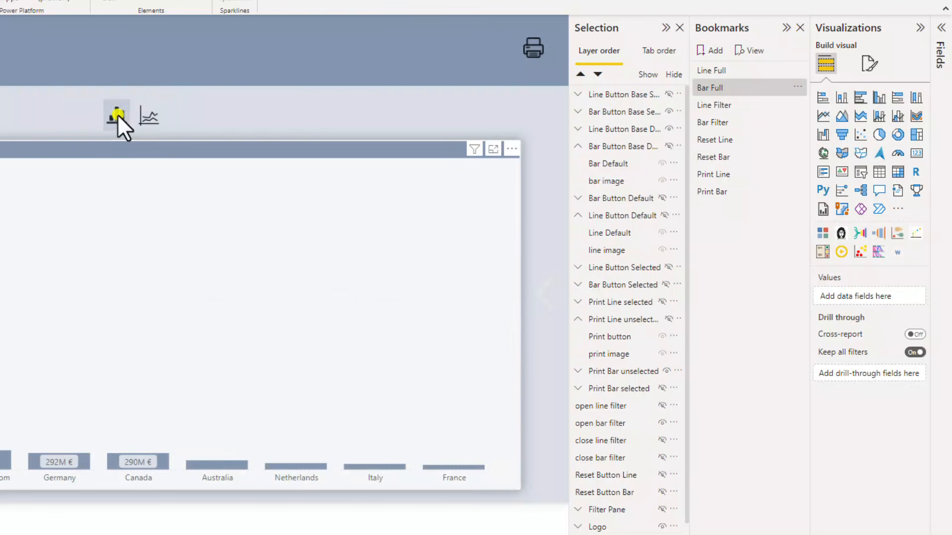
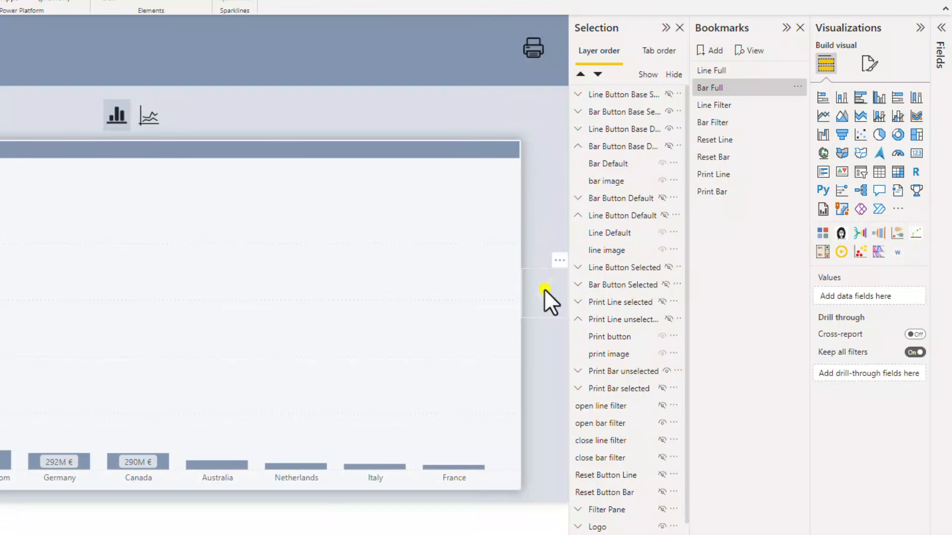
Step: Turn on the action of the Print button in the Print Bar unselected group, with type Bookmark and Print Bar as its target
click(528, 41)
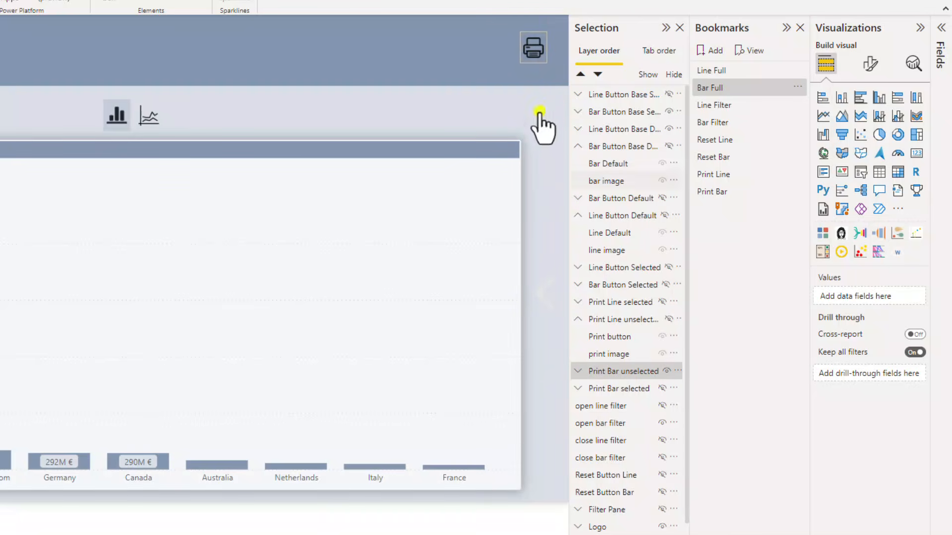
click(577, 372)
click(619, 389)
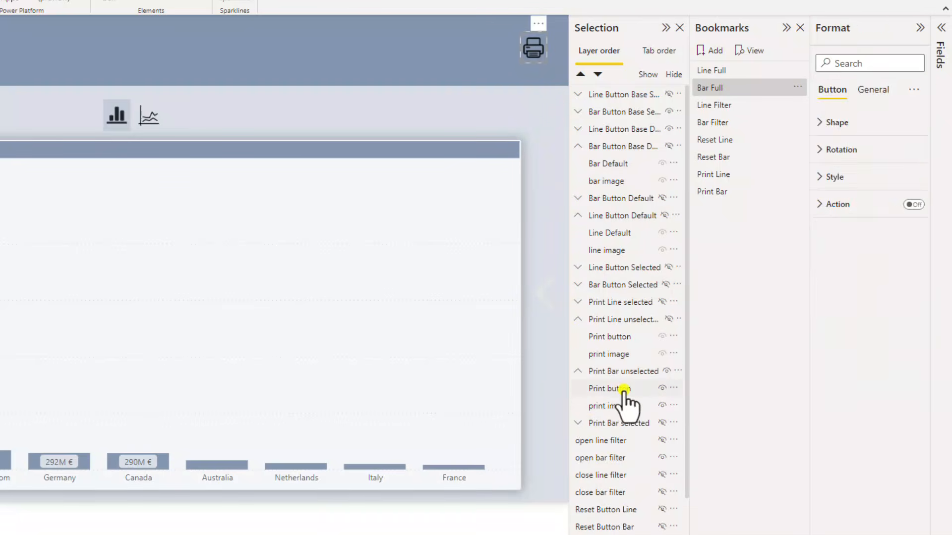
click(837, 205)
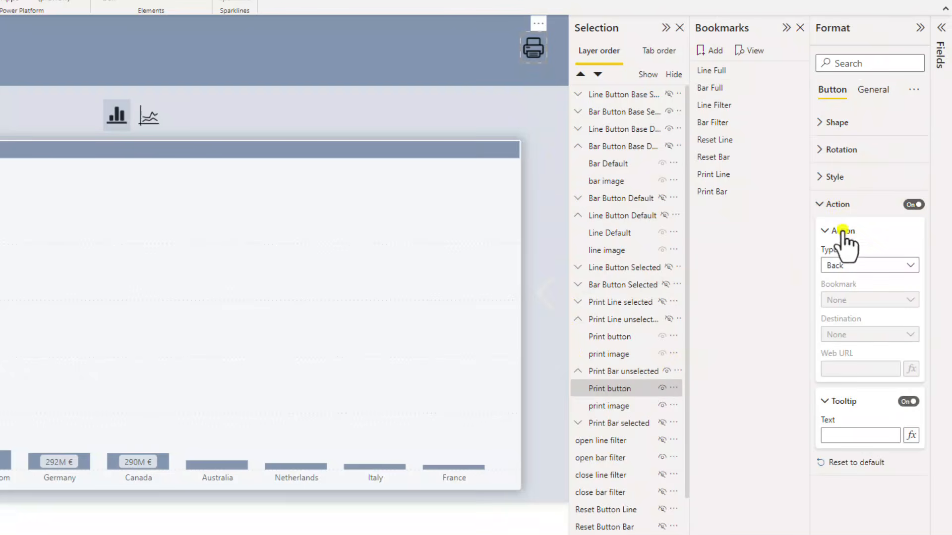
click(861, 268)
click(859, 300)
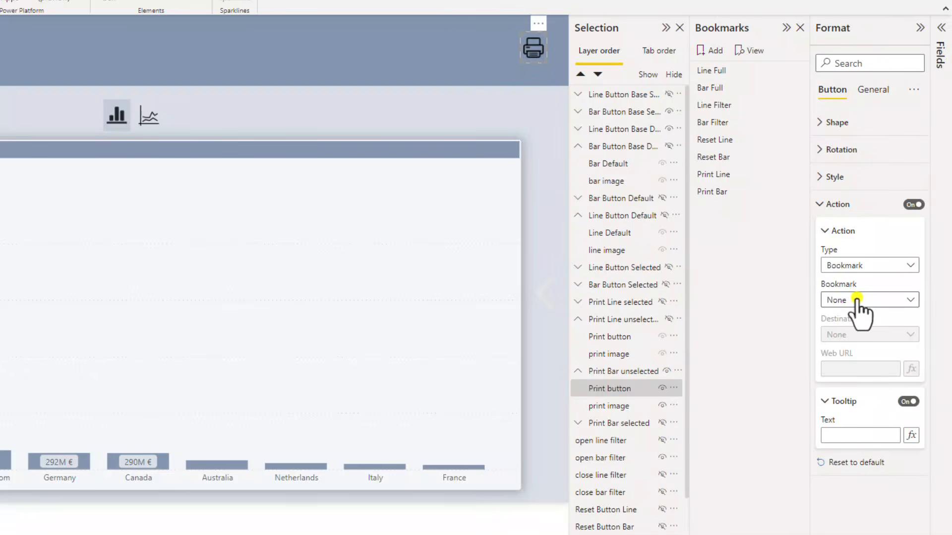
click(859, 301)
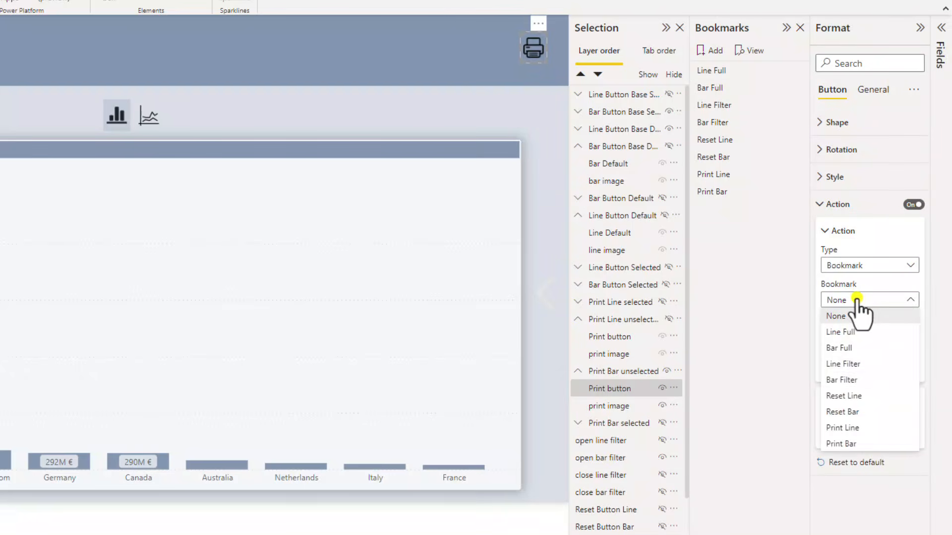
click(867, 444)
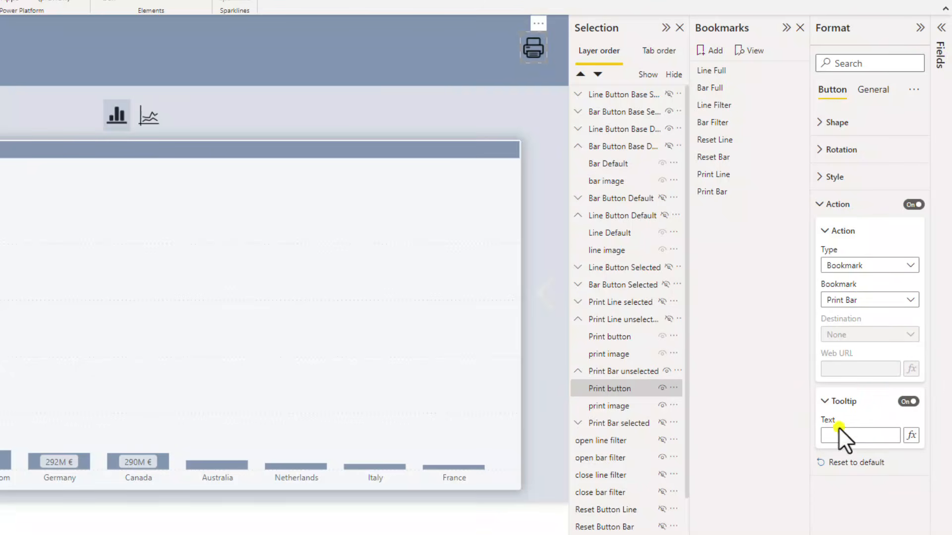
Step: Turn on the action of the open bar filter image, with type Bookmark and the Bar Filter bookmark as its target
click(549, 296)
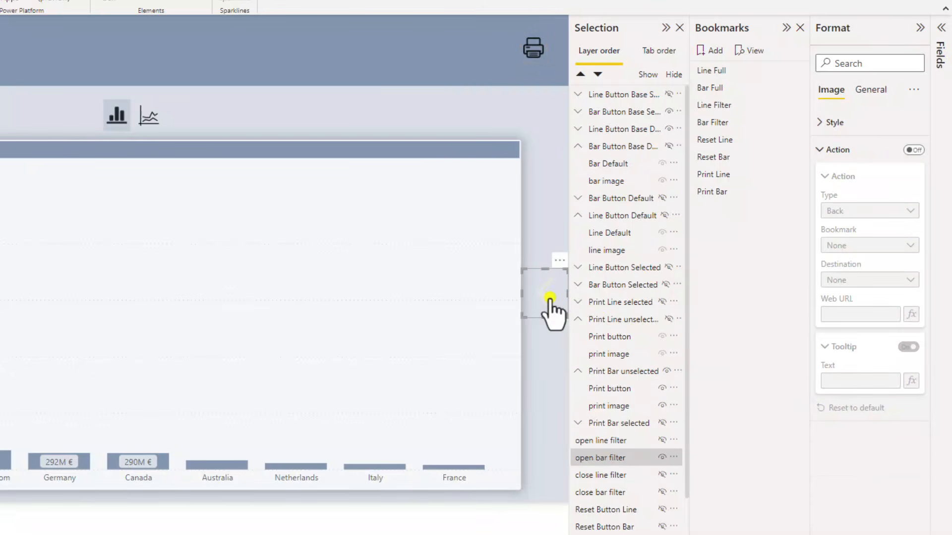
click(594, 457)
click(913, 149)
click(871, 211)
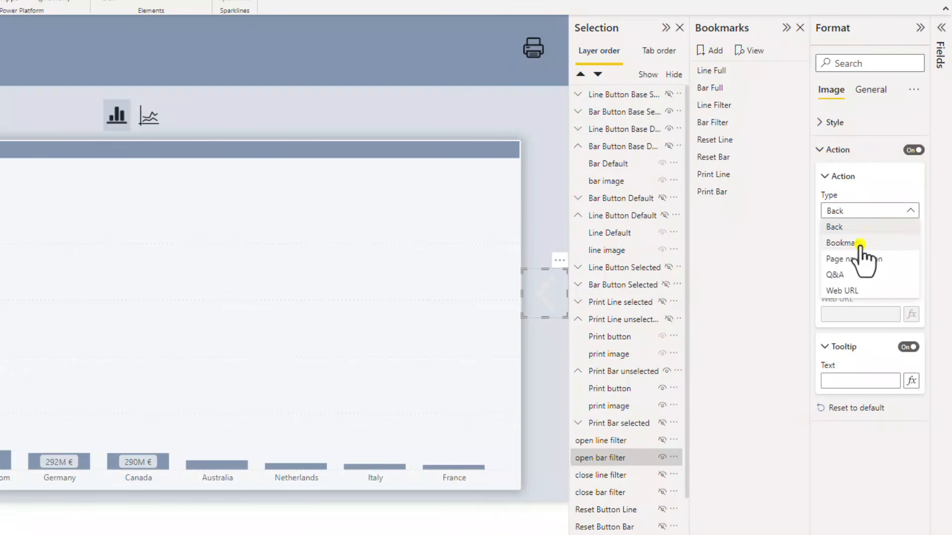
click(859, 243)
click(863, 246)
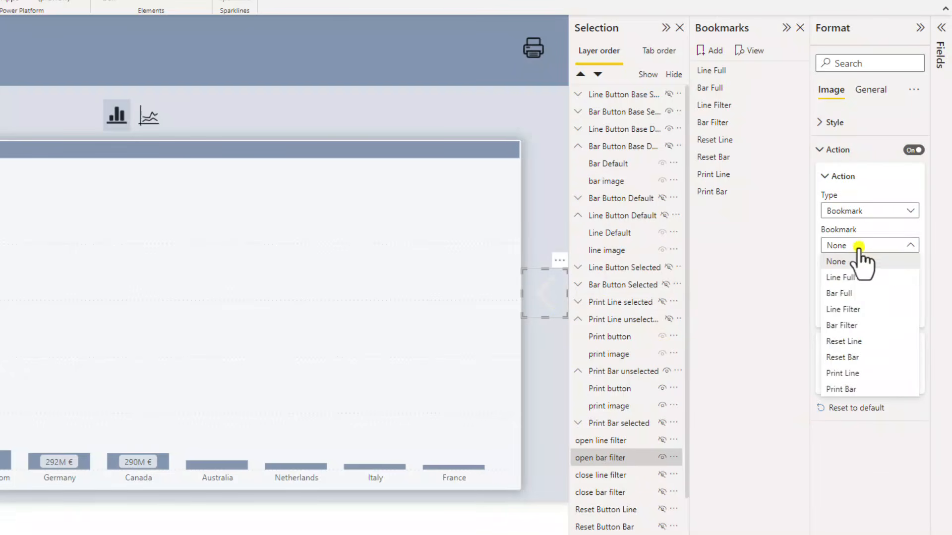
click(881, 325)
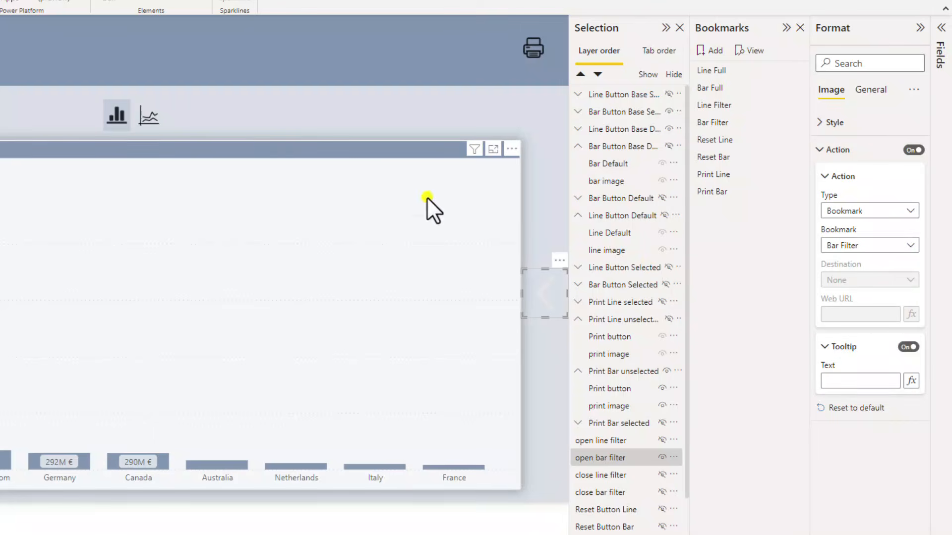
Step: Give the button of the line chart icon in the full bar view a Bookmark action targeting Line Full
click(144, 113)
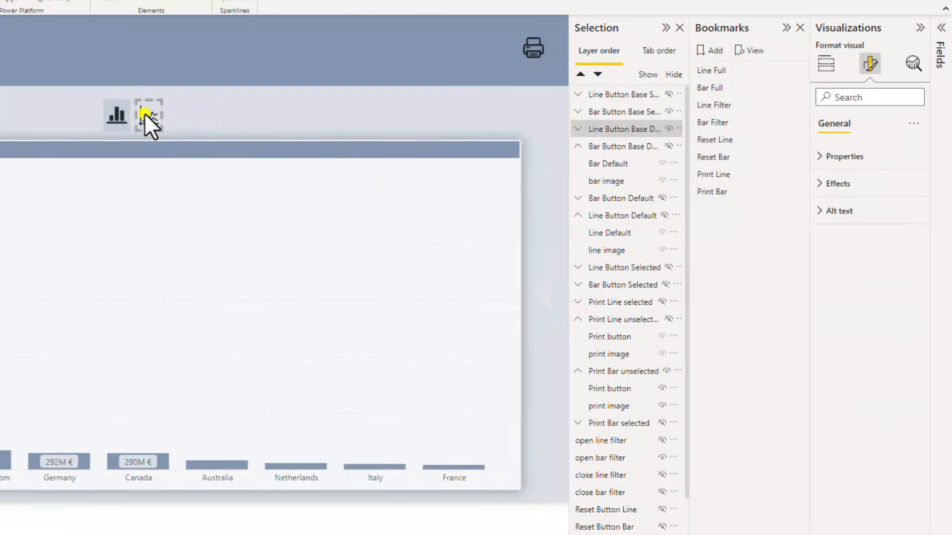
click(147, 112)
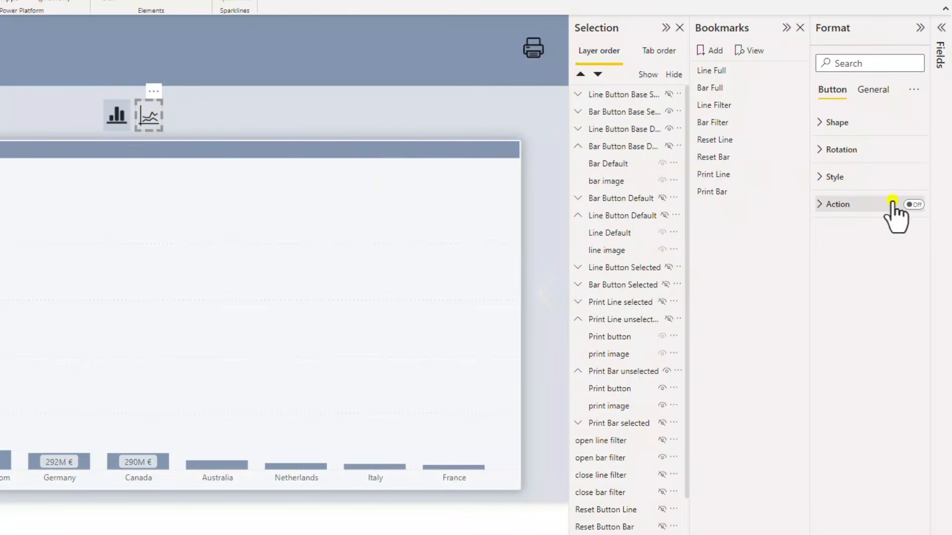
click(914, 204)
click(843, 205)
click(851, 263)
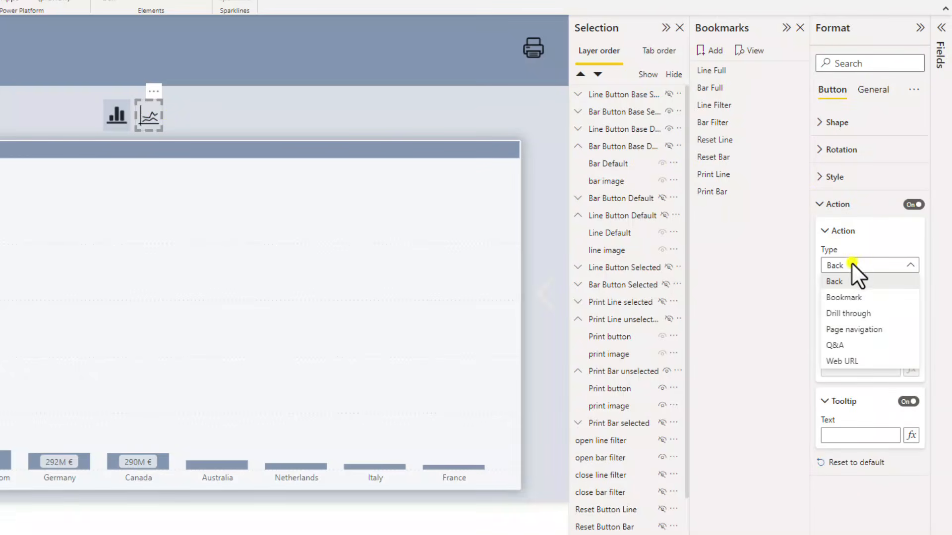
click(856, 298)
click(859, 300)
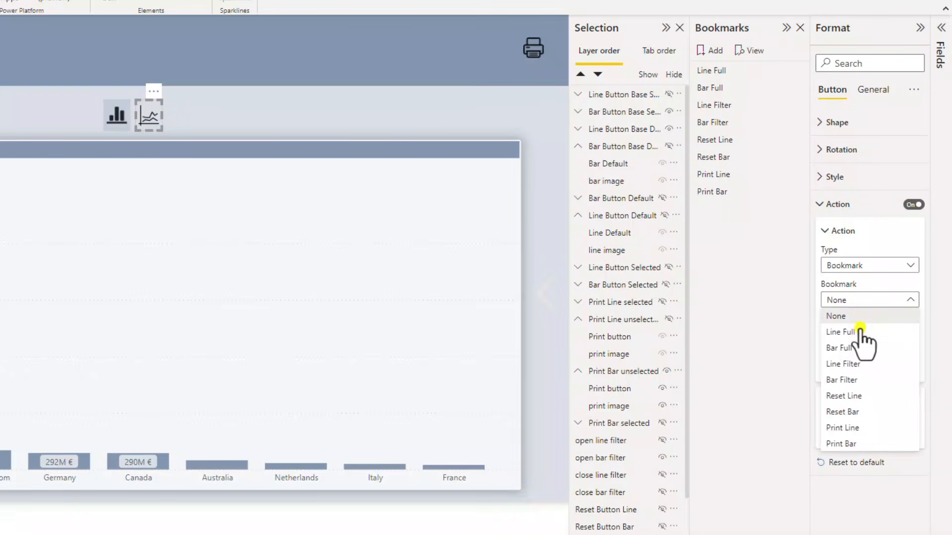
click(859, 332)
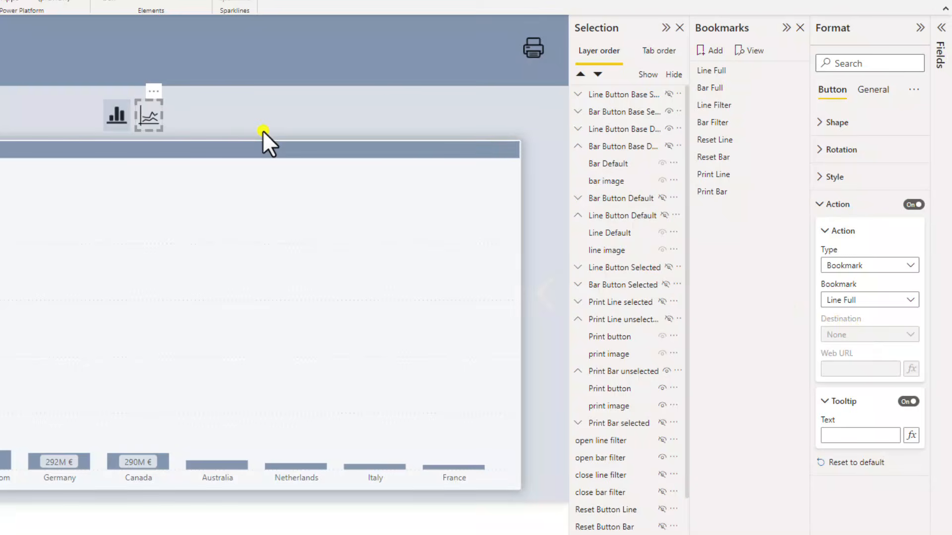
Step: Test the line and bar chart icons on the report page by switching to the line chart and back to the bar chart
click(244, 130)
ctrl+click(148, 118)
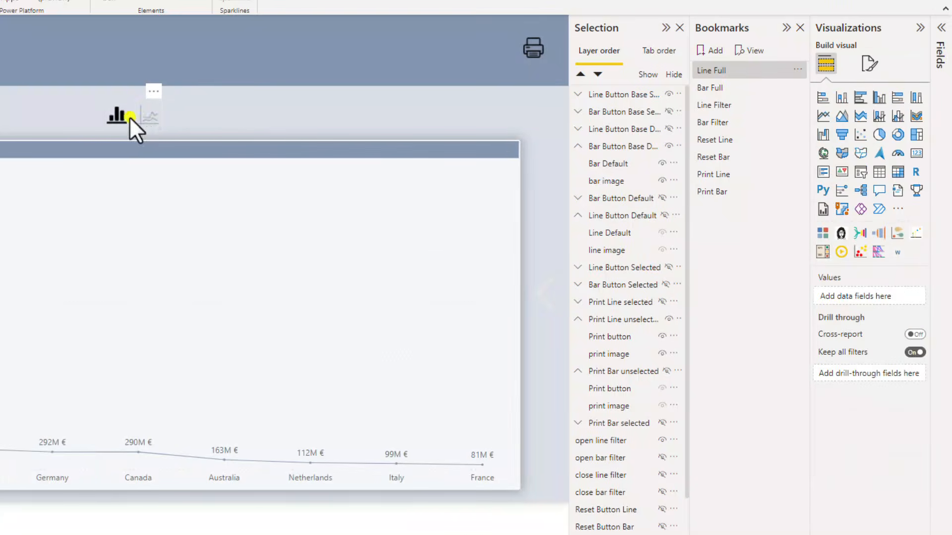
ctrl+click(116, 118)
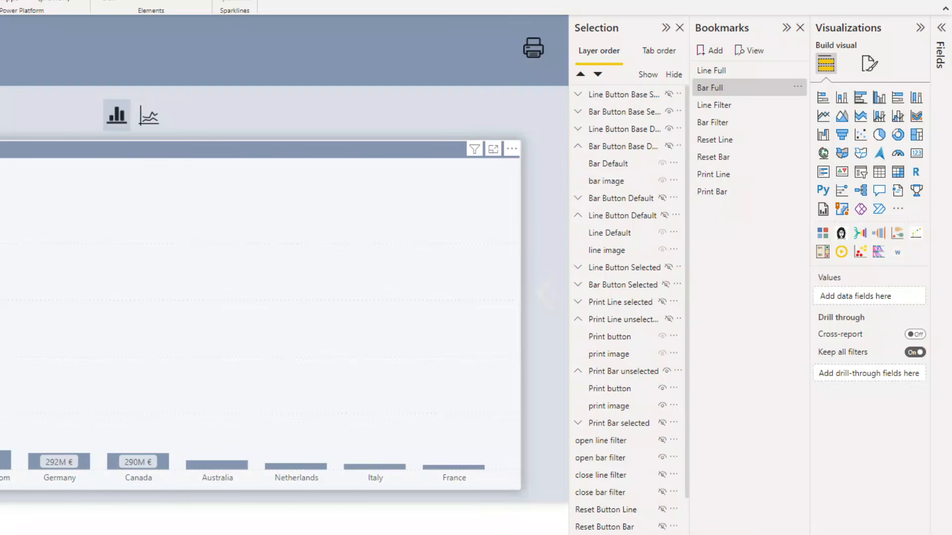
Step: Open the bar view's filter pane from the report page and give the close bar filter image a Bookmark action targeting Bar Full
ctrl+click(539, 287)
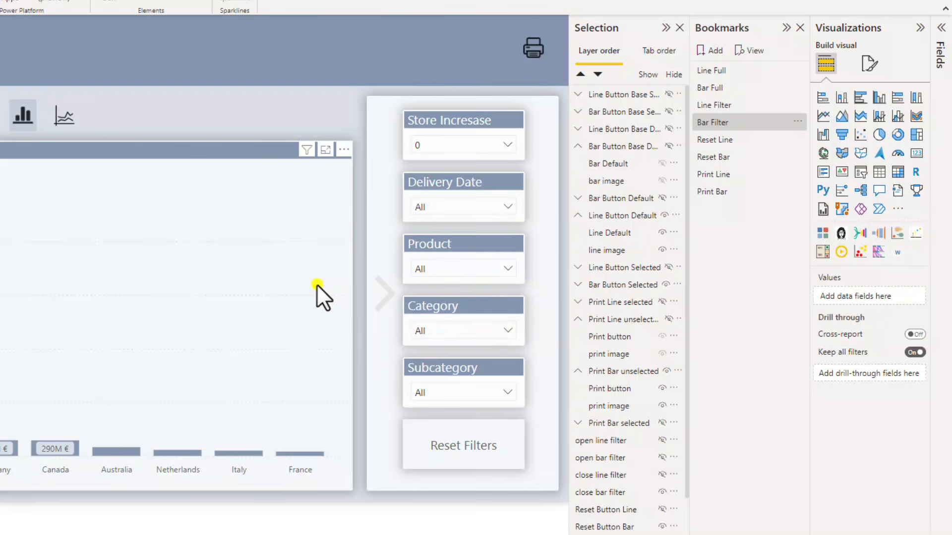
click(380, 293)
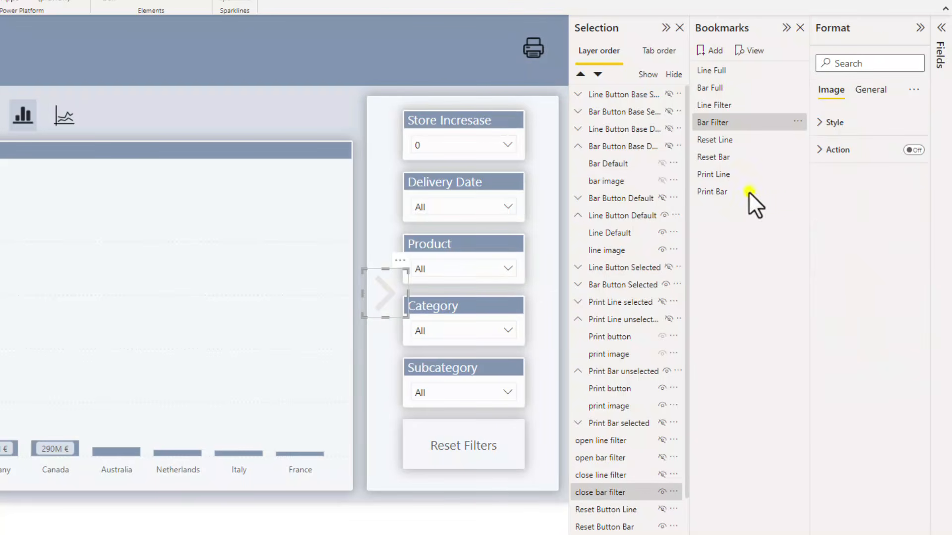
click(913, 150)
click(845, 150)
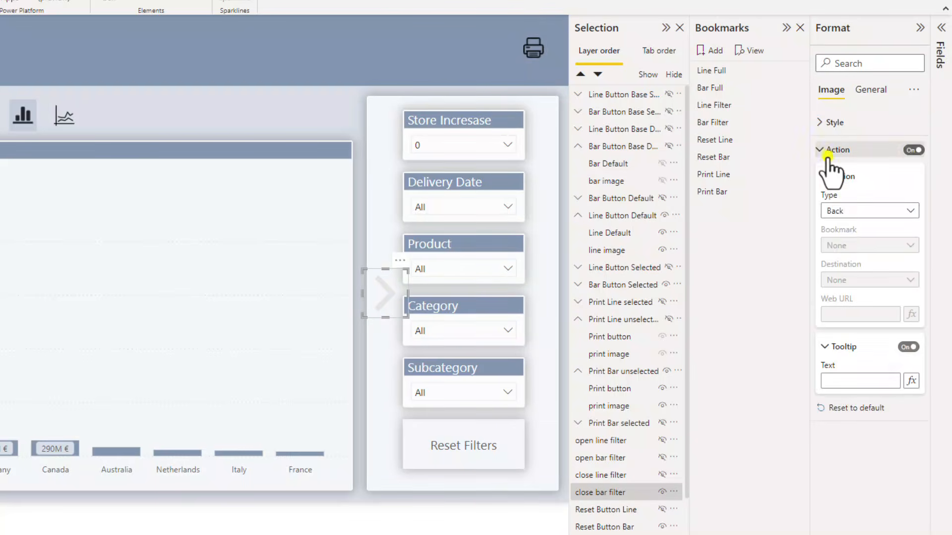
click(849, 212)
click(846, 243)
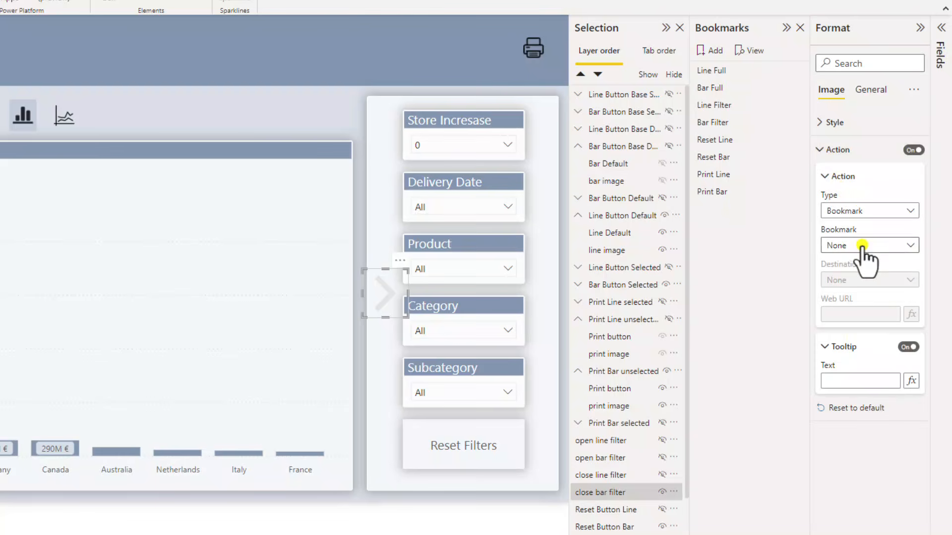
click(862, 247)
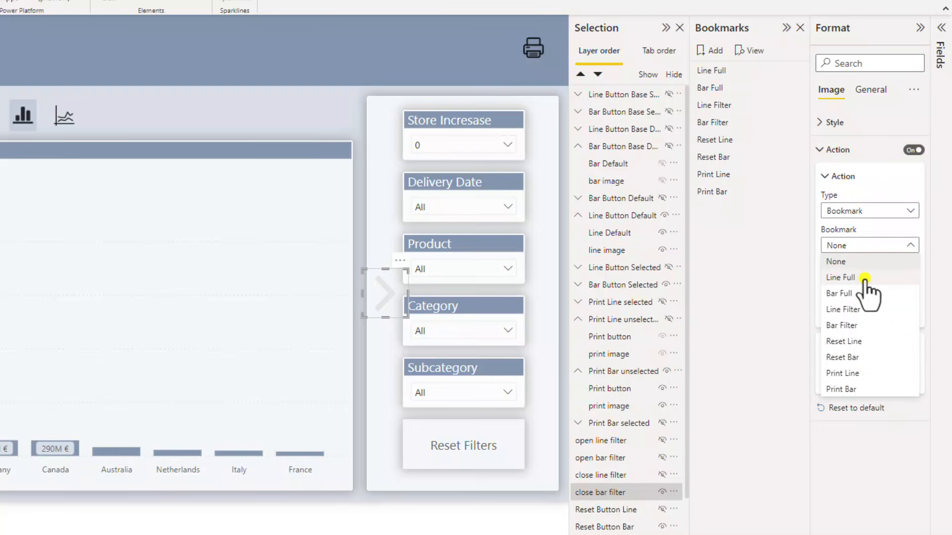
click(864, 296)
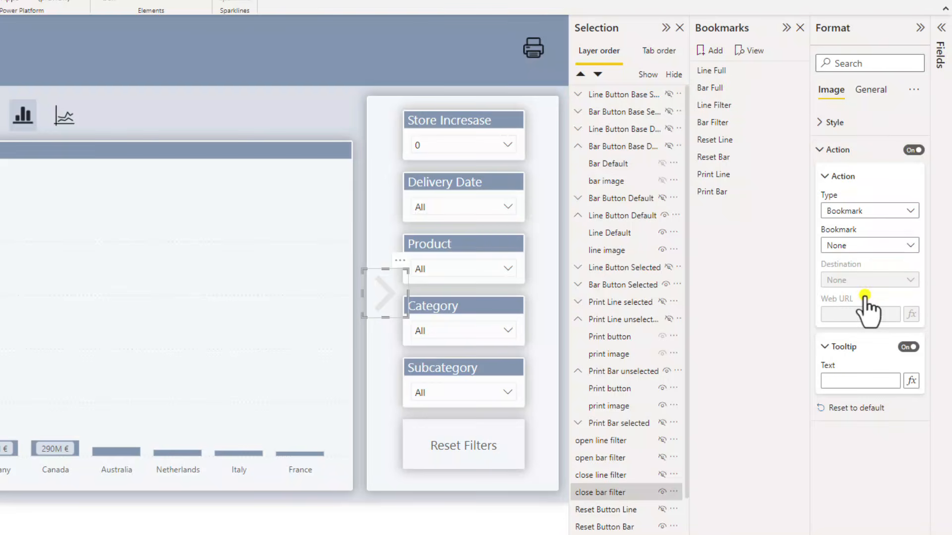
Step: Give the Line Default button in the Line Button Default group a Bookmark action targeting Line Filter
click(62, 117)
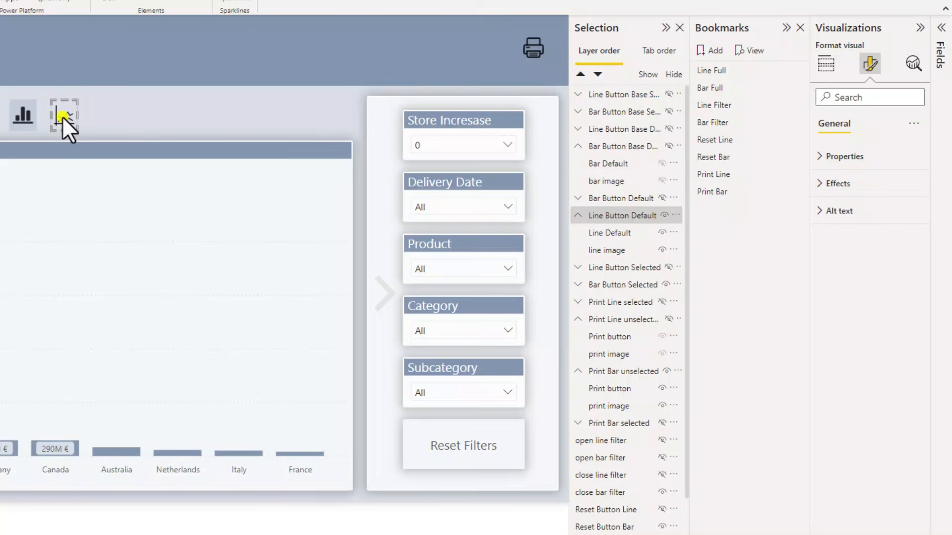
click(601, 233)
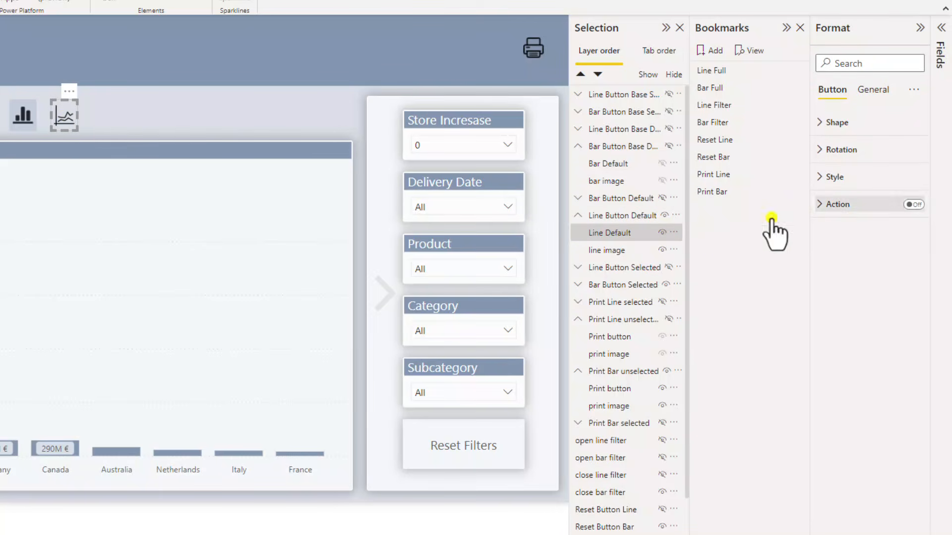
click(913, 204)
click(830, 211)
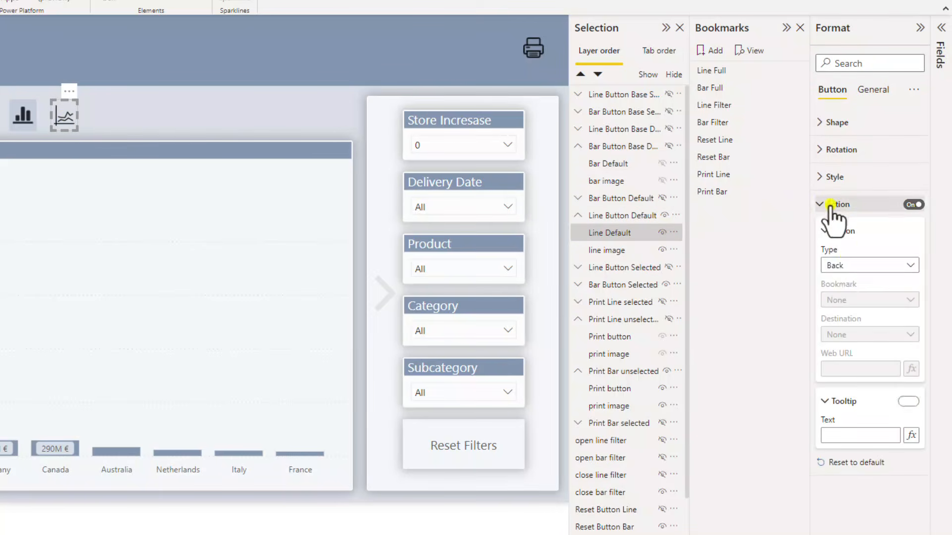
click(851, 267)
click(852, 297)
click(851, 300)
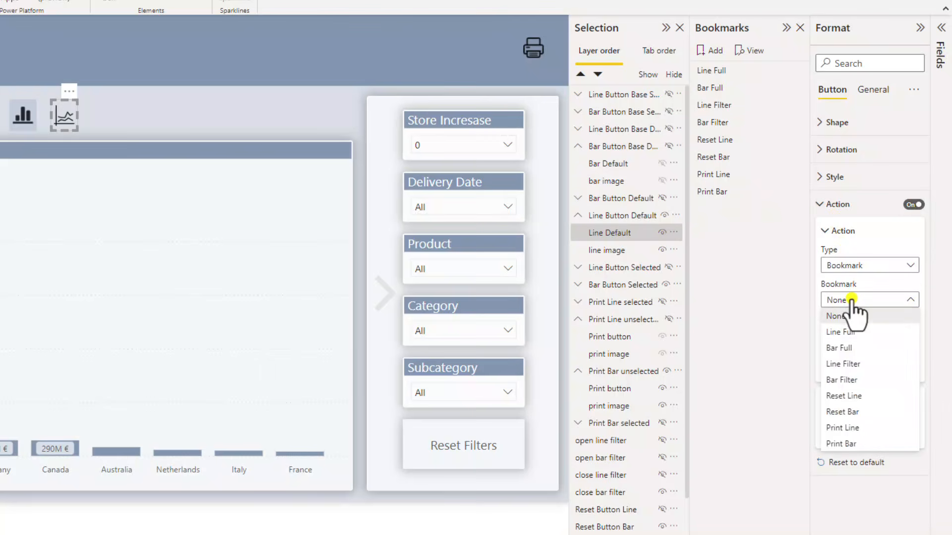
click(868, 363)
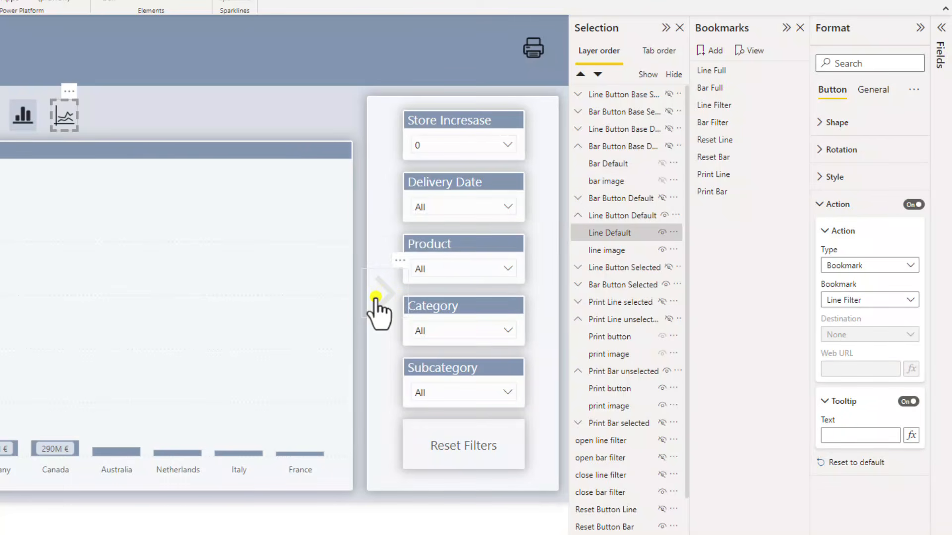
Step: Check the action settings of the Print button in the Print Bar unselected group
click(531, 49)
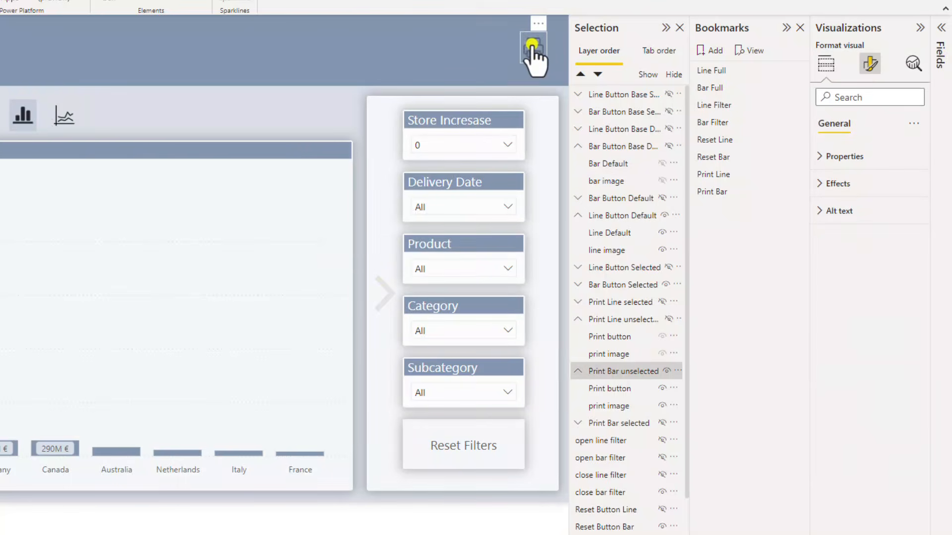
click(609, 388)
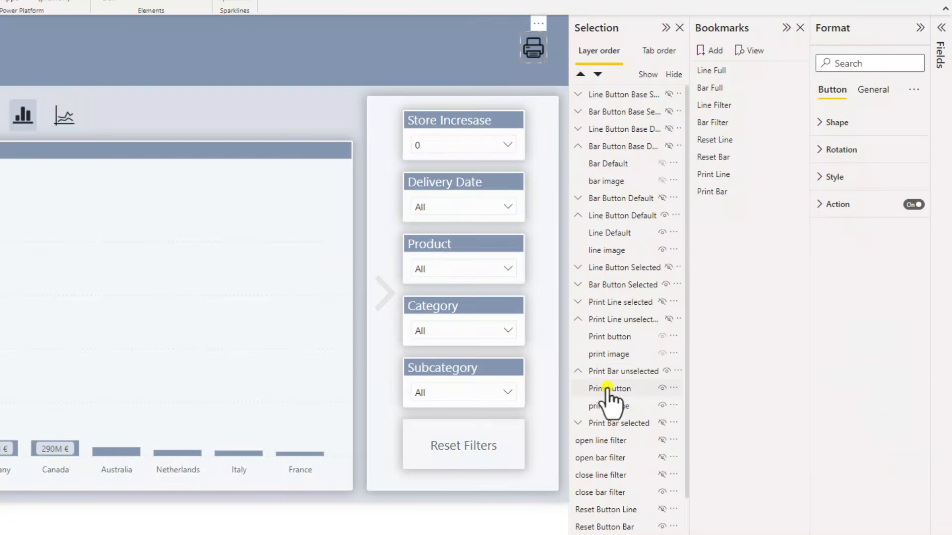
click(823, 204)
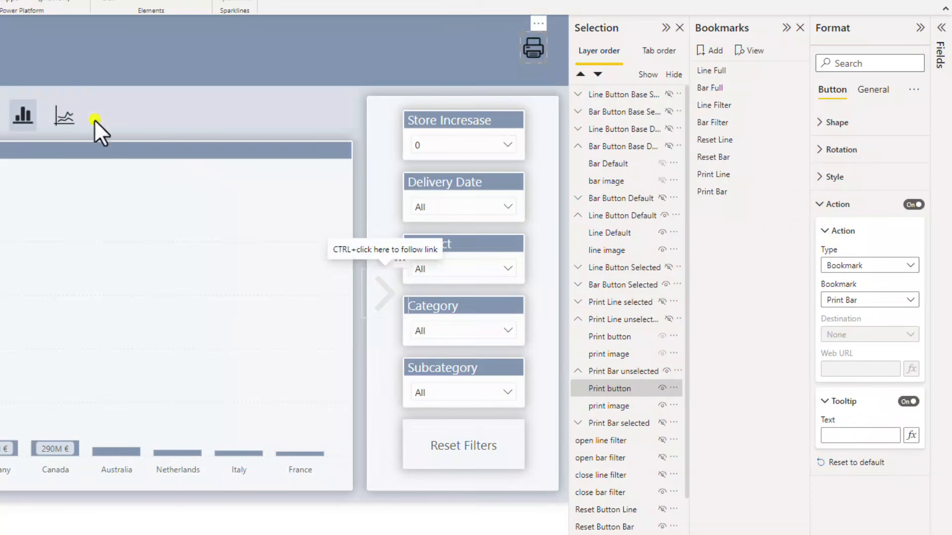
Step: Switch to the line chart's filter view, give Reset Button Line a Bookmark action targeting Reset Line, and test it
ctrl+click(63, 116)
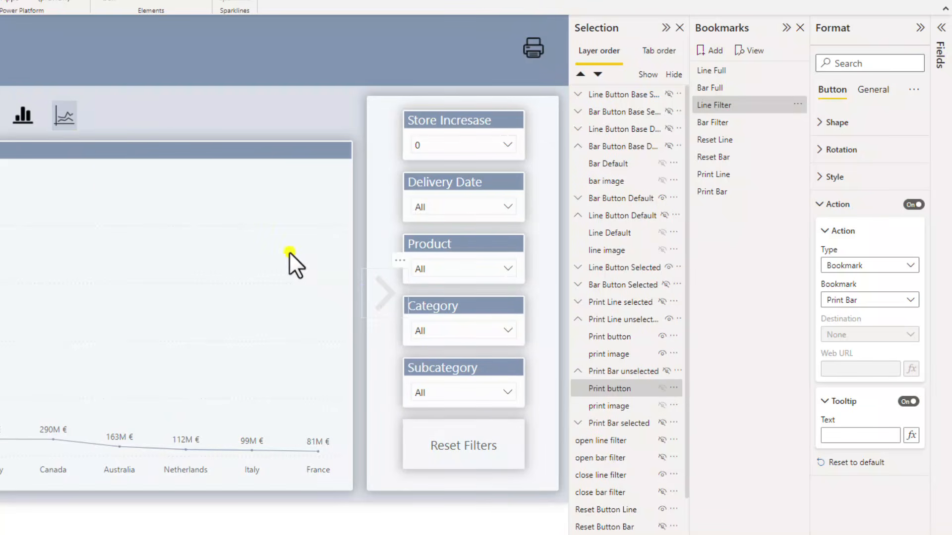
click(26, 117)
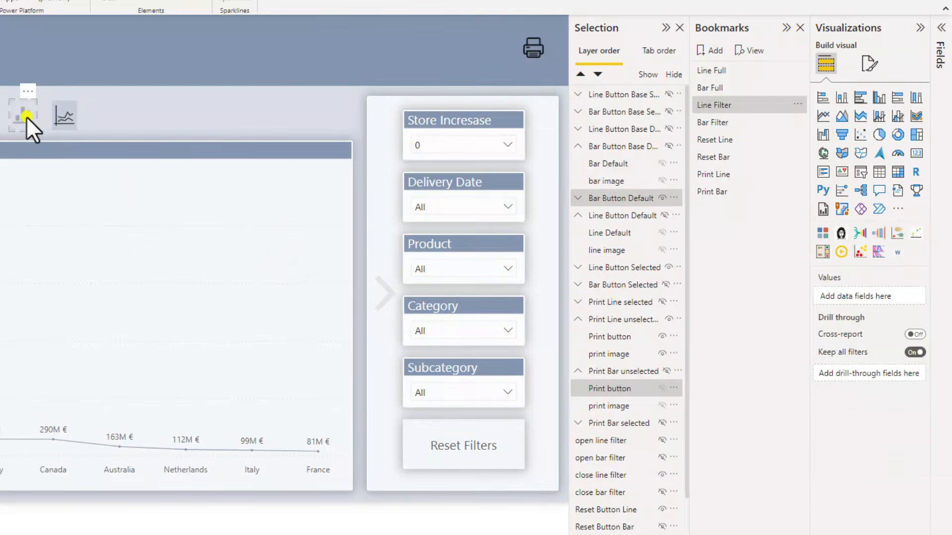
click(430, 432)
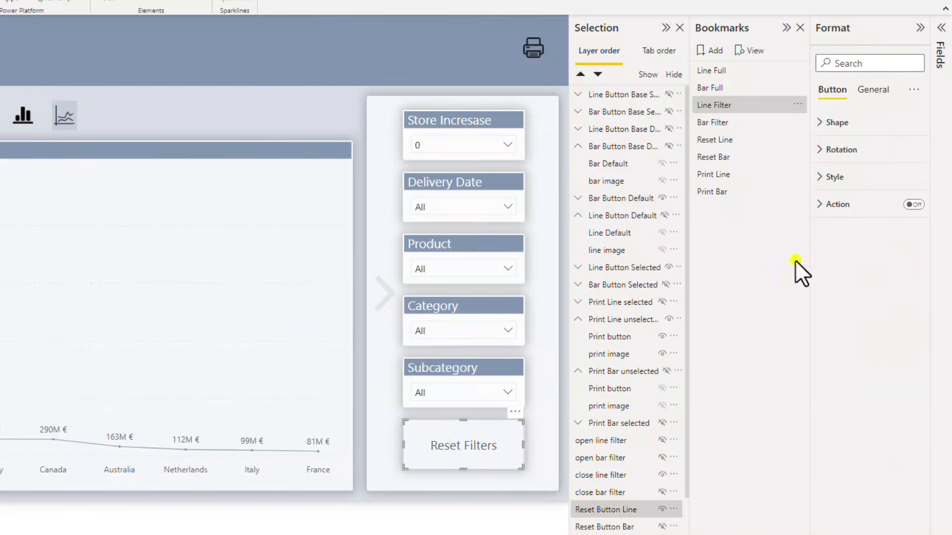
click(913, 205)
click(842, 205)
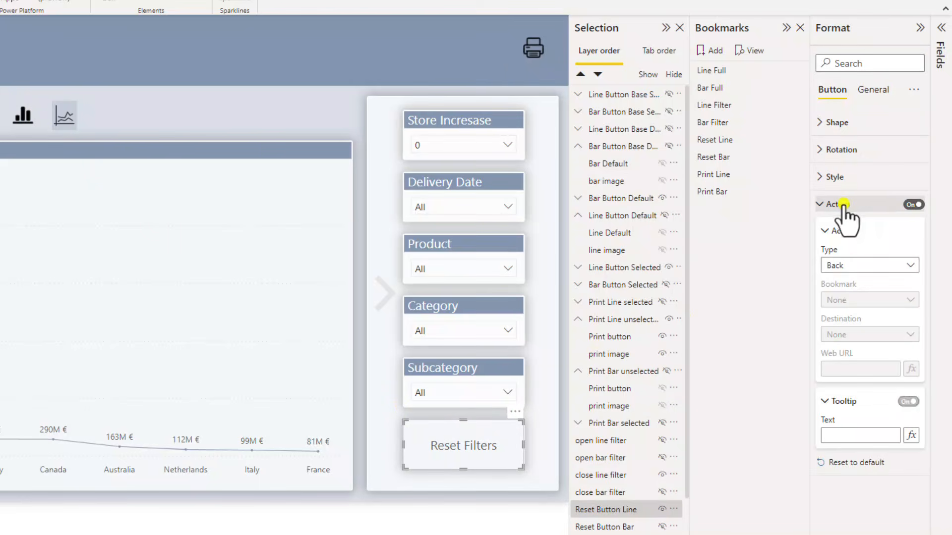
click(857, 258)
click(858, 297)
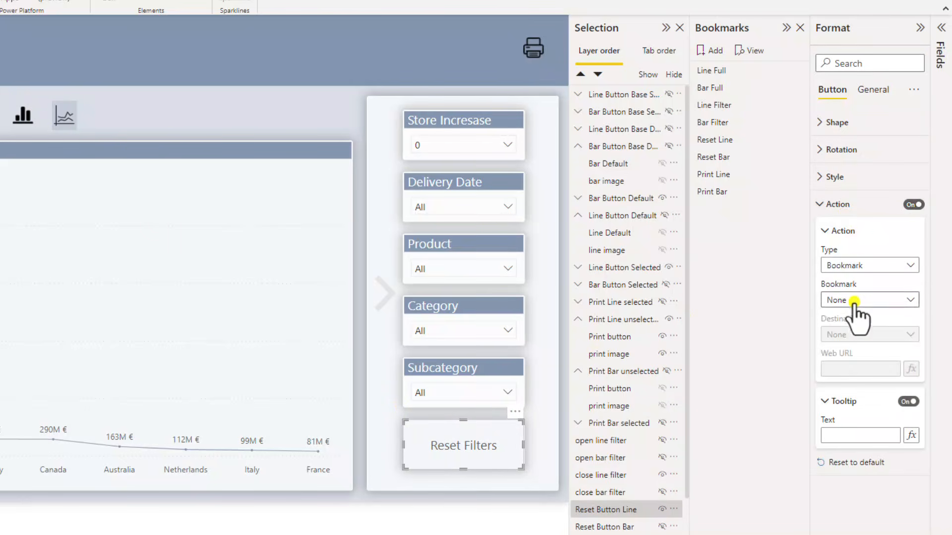
click(853, 301)
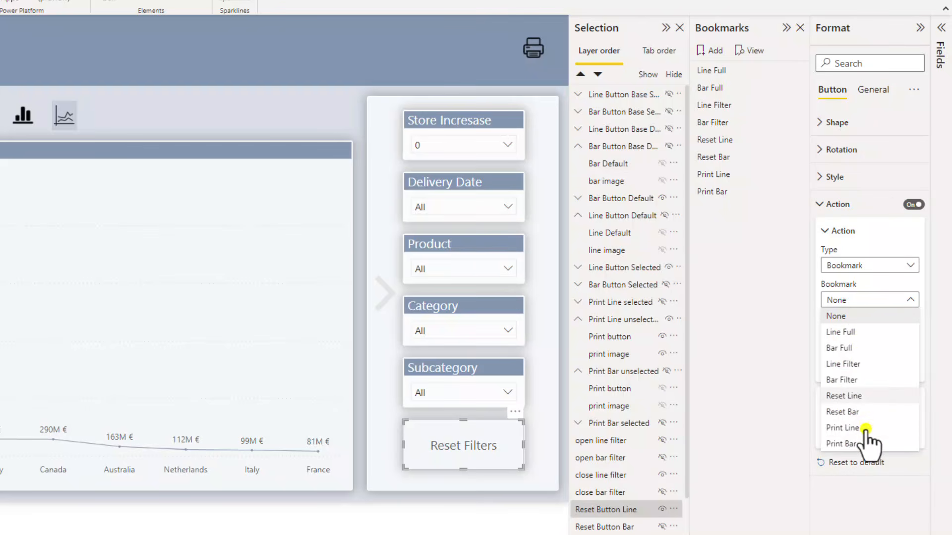
click(869, 391)
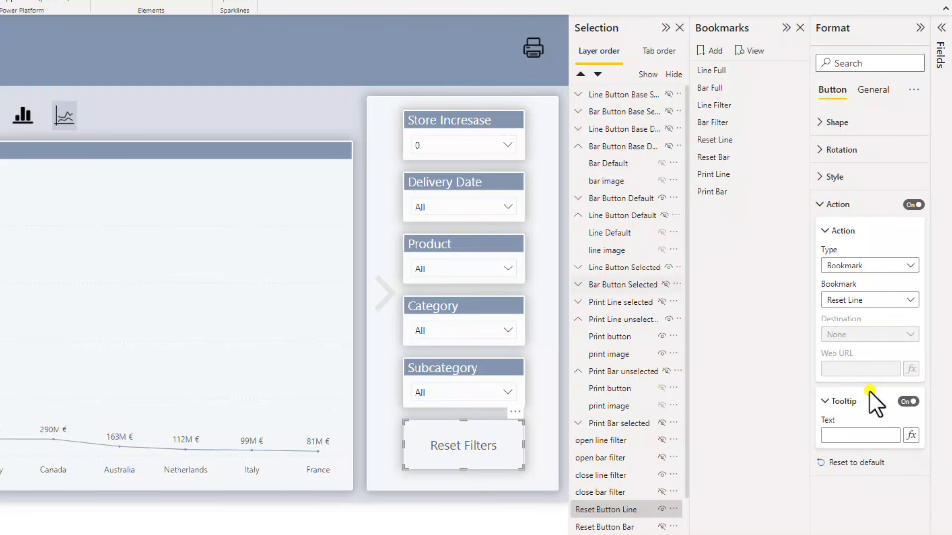
ctrl+click(441, 440)
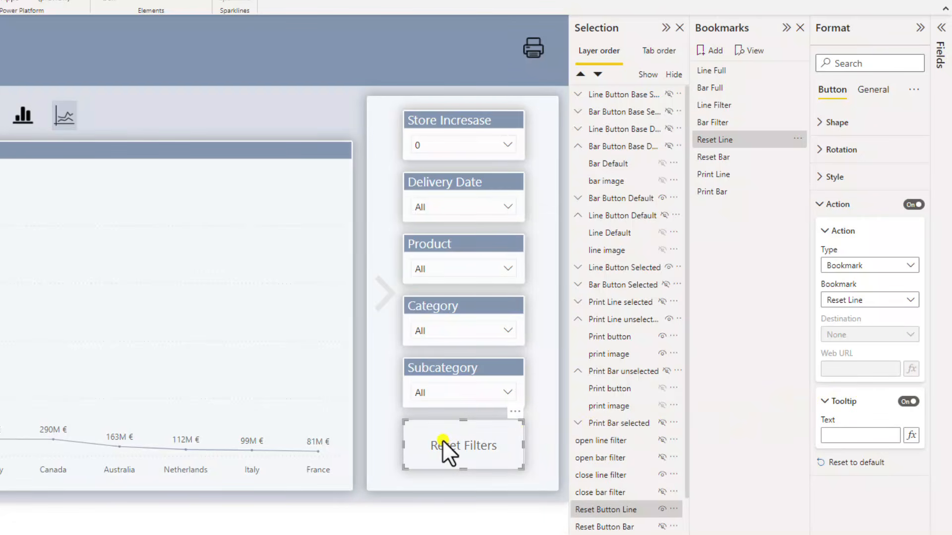
Step: Give the bar button in the Bar Button Default group a Bookmark action targeting Bar Filter
click(20, 115)
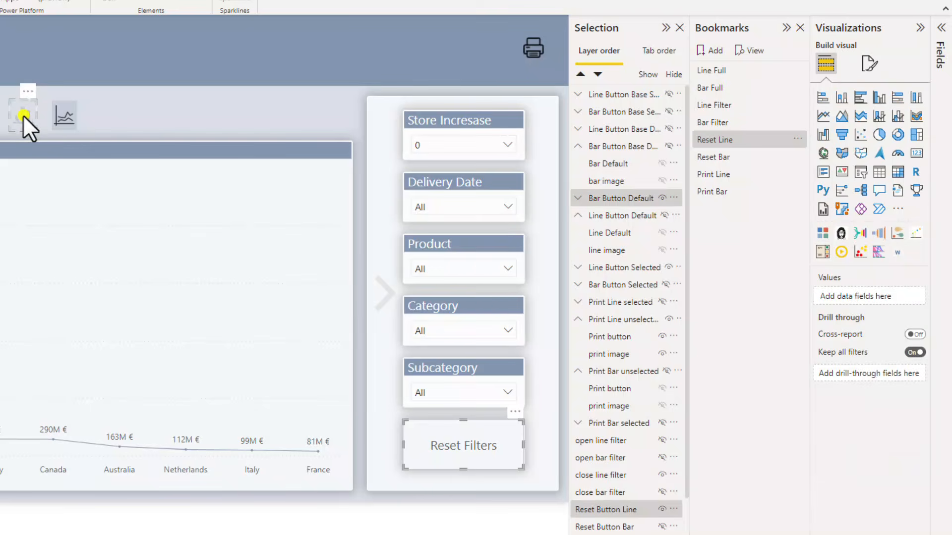
click(23, 115)
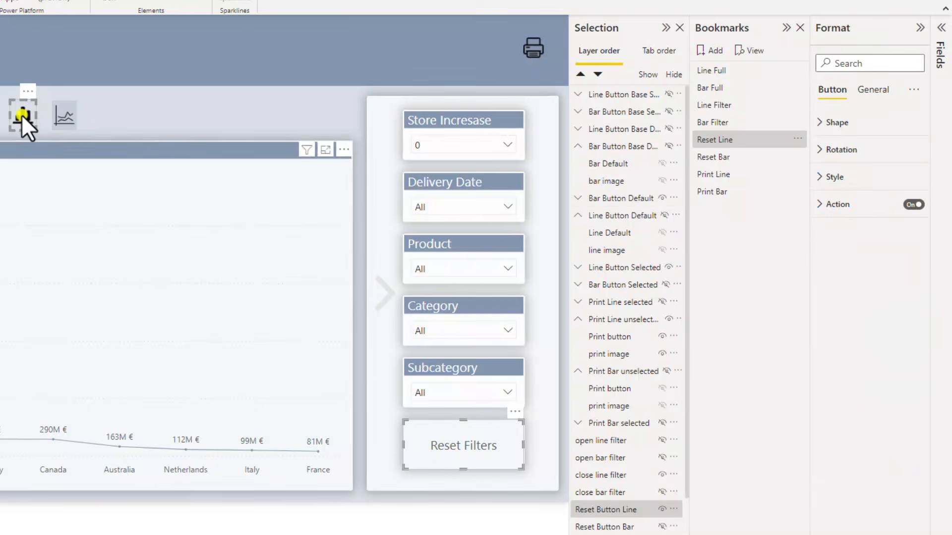
click(16, 113)
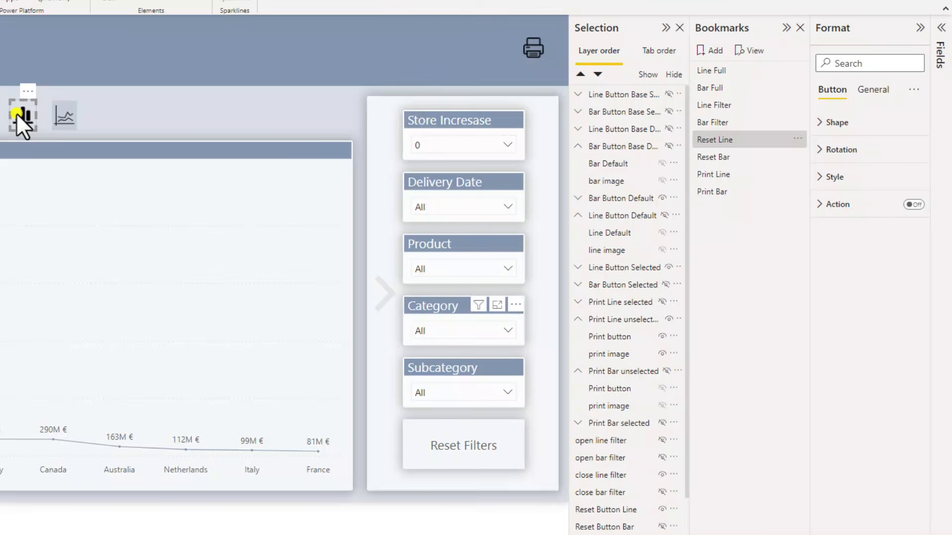
click(913, 204)
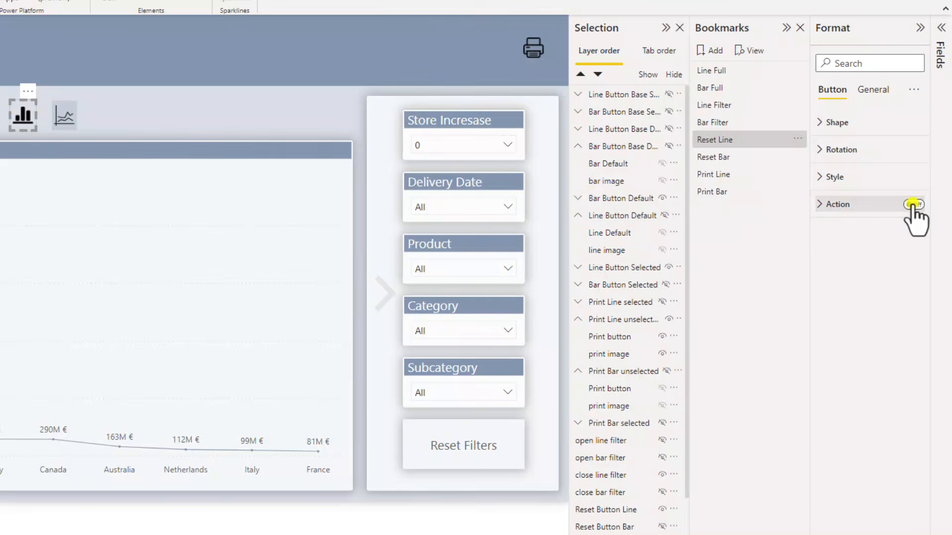
click(825, 205)
click(846, 266)
click(848, 295)
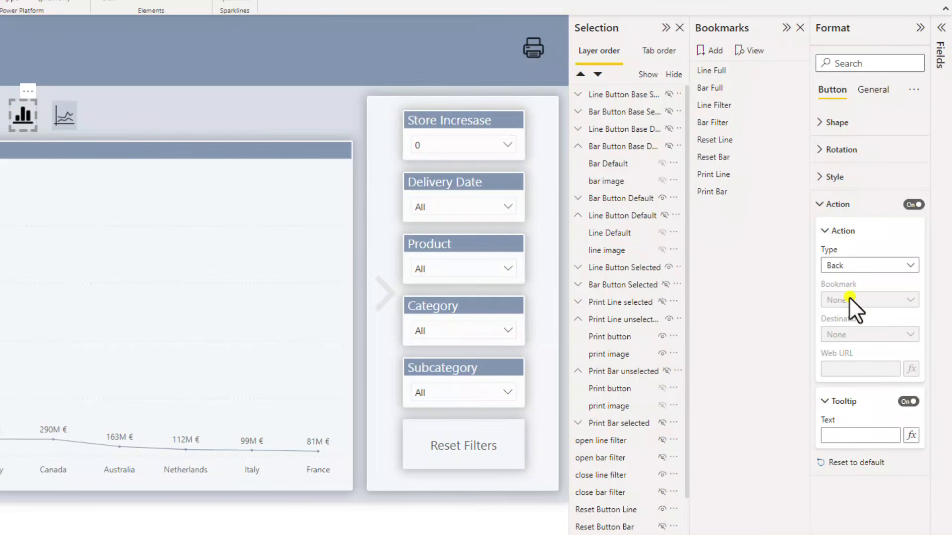
click(862, 301)
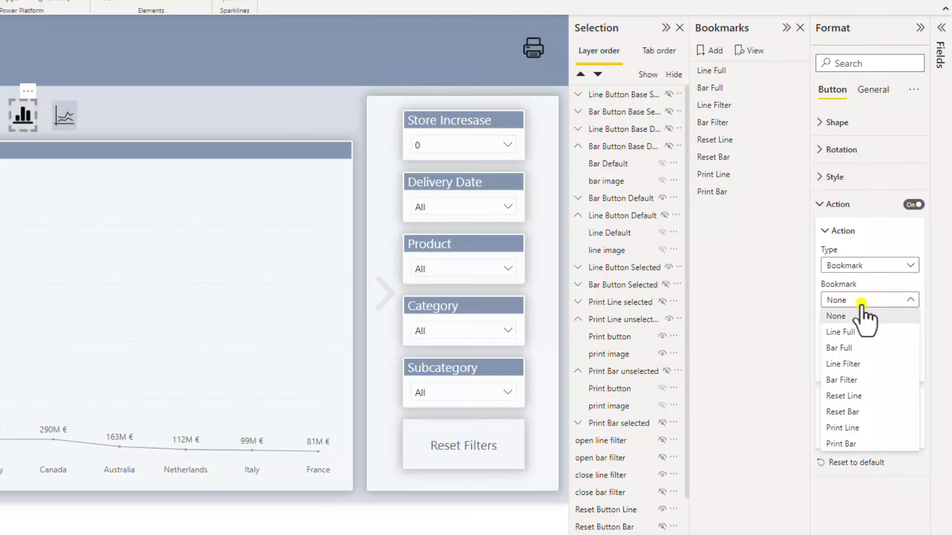
click(865, 379)
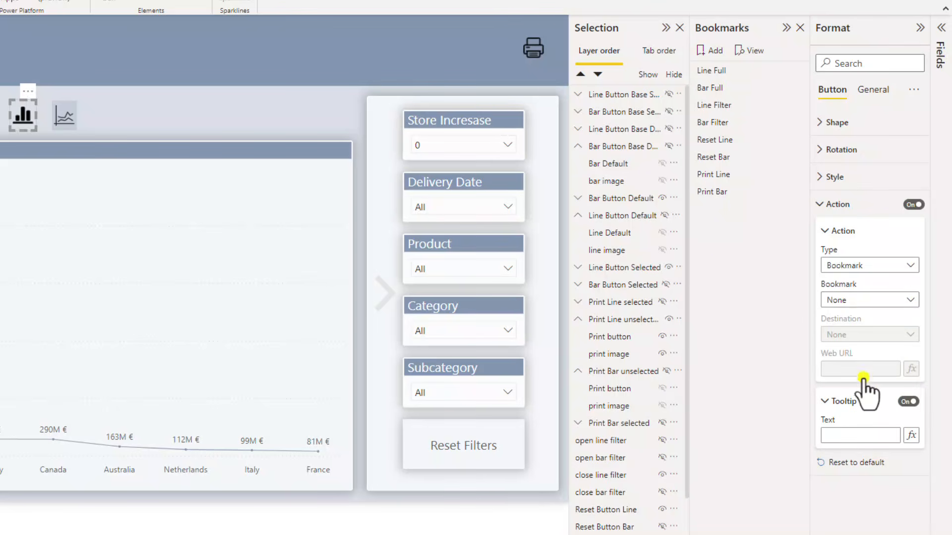
Step: Check the action settings of the Print button in the Print Line unselected group
click(531, 42)
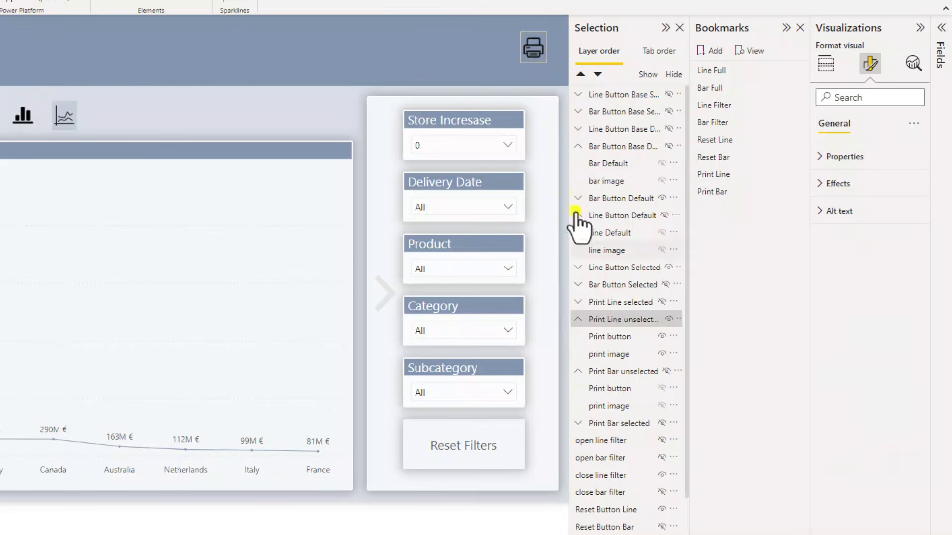
click(607, 336)
click(853, 201)
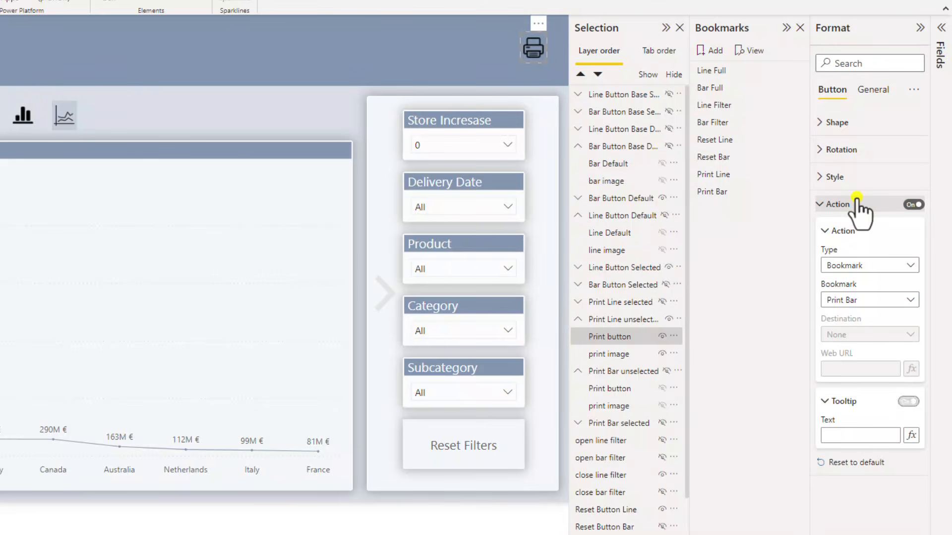
click(22, 117)
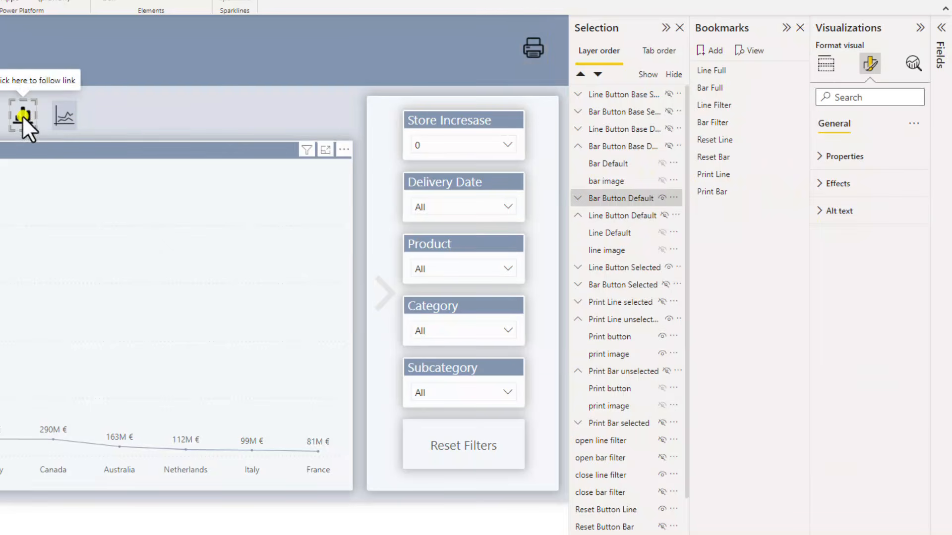
Step: Give the close line filter image a Bookmark action targeting Line Full
click(381, 287)
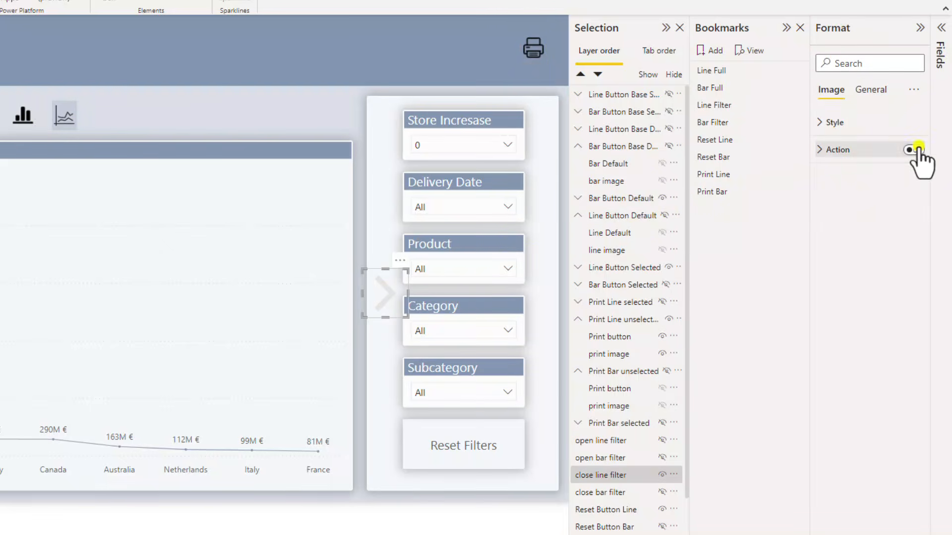
click(882, 150)
click(857, 211)
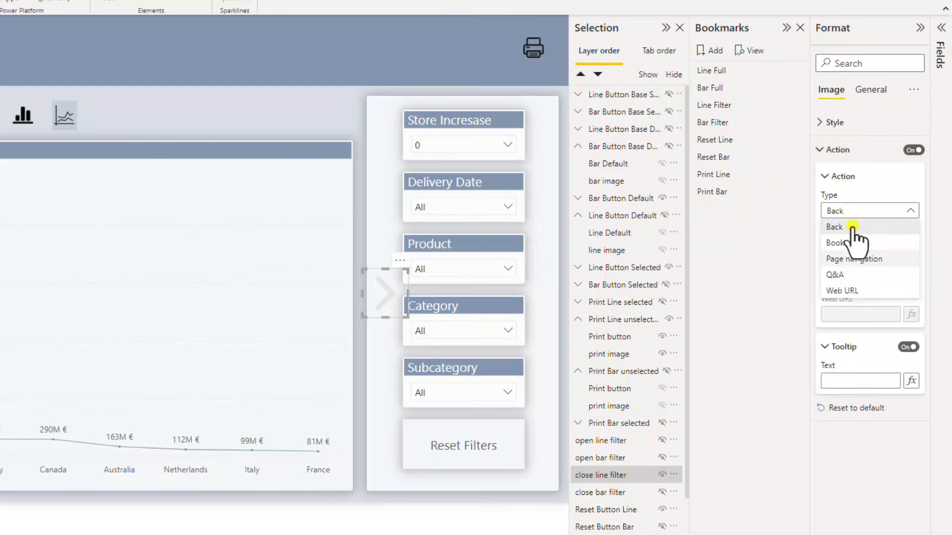
click(852, 243)
click(849, 246)
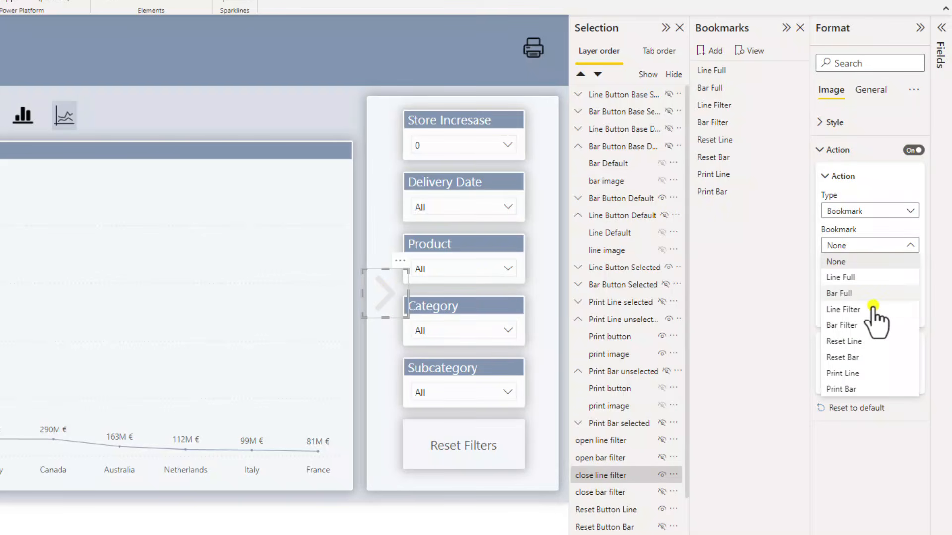
click(871, 278)
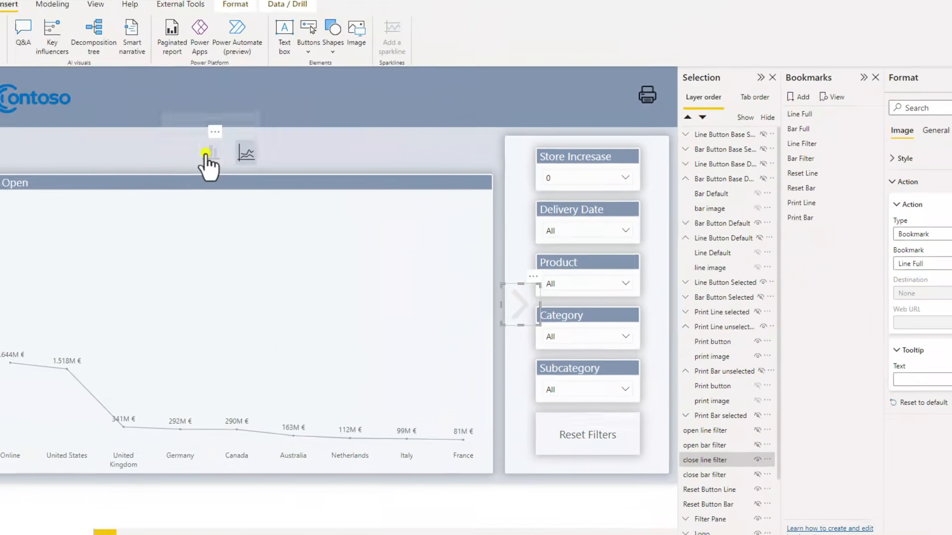
Step: Test the chart icons with the filter pane open by switching to the bar chart and back to the line chart
ctrl+click(23, 116)
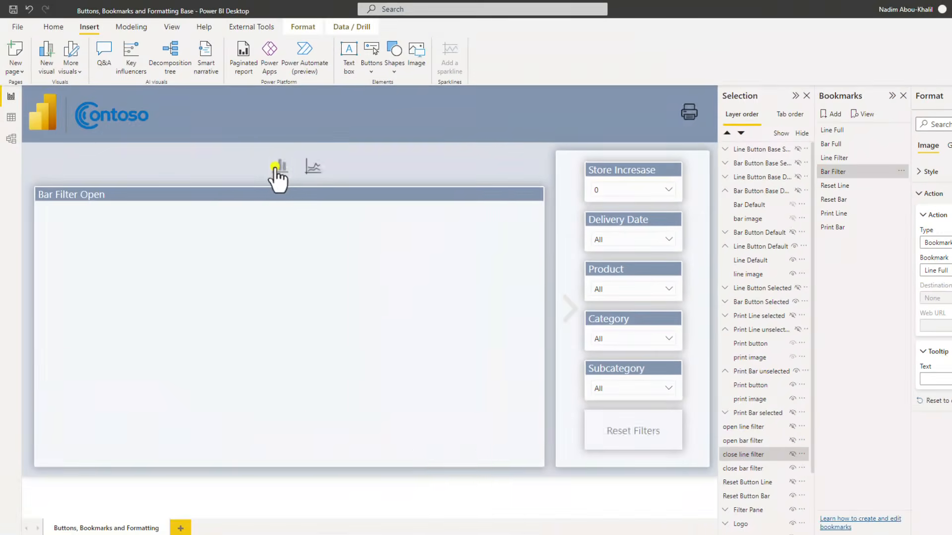
click(578, 308)
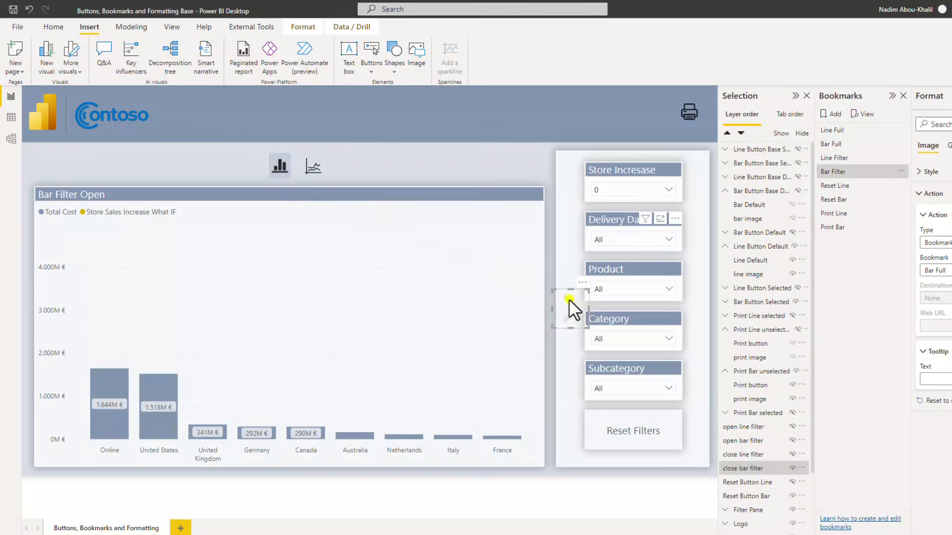
ctrl+click(321, 168)
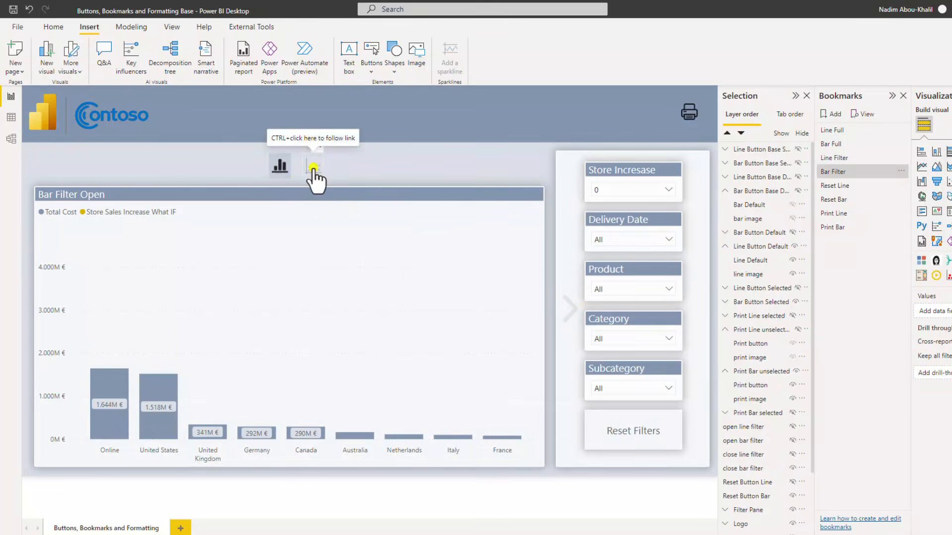
ctrl+click(317, 169)
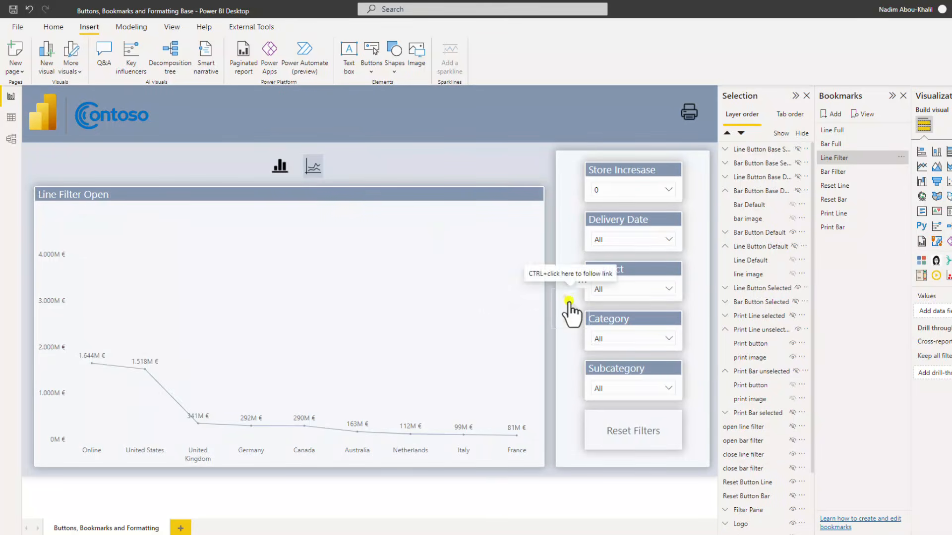
Step: Close the line view's filter pane, then test the bar icon, line icon and print button in the full view
ctrl+click(568, 300)
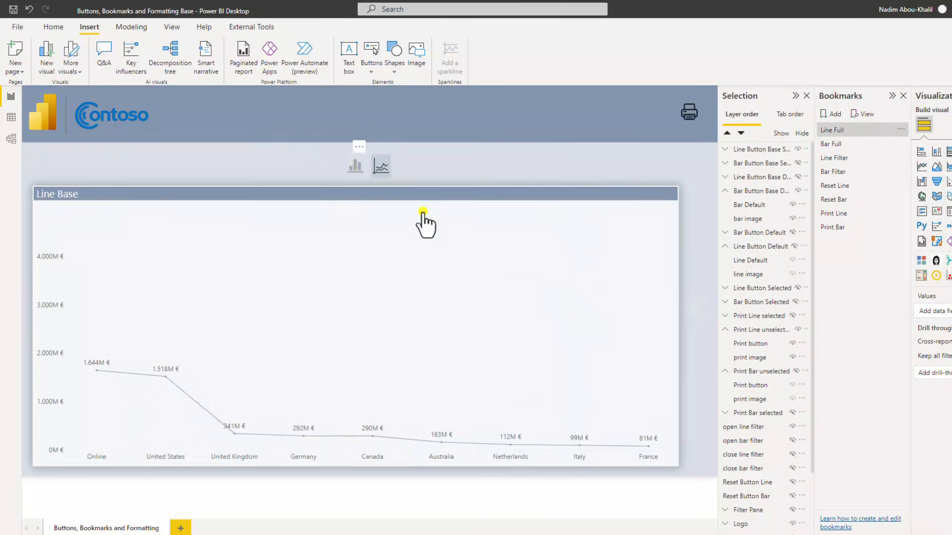
ctrl+click(350, 169)
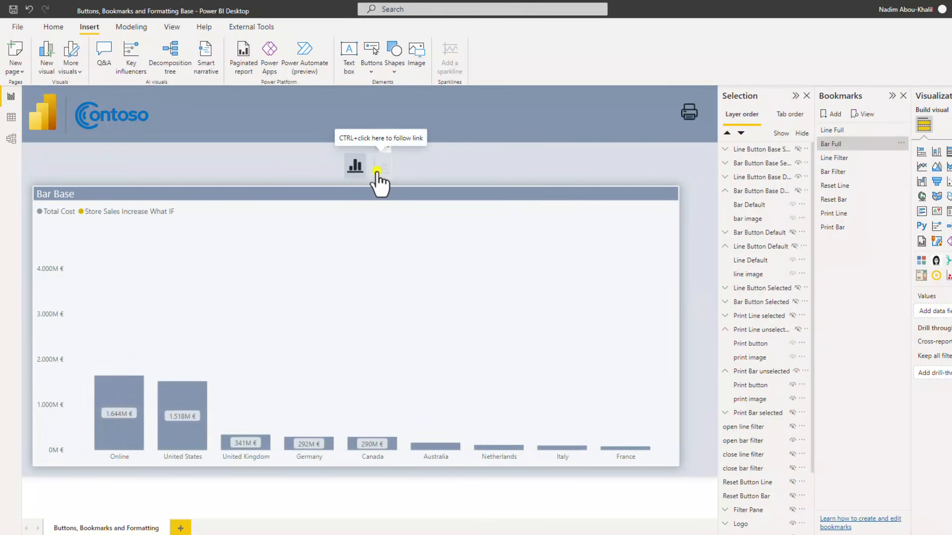
ctrl+click(378, 169)
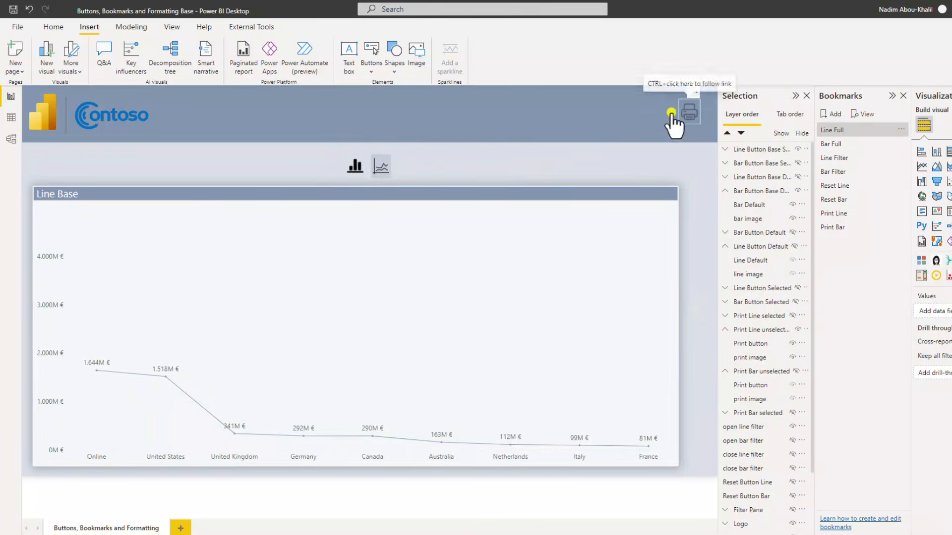
ctrl+click(689, 113)
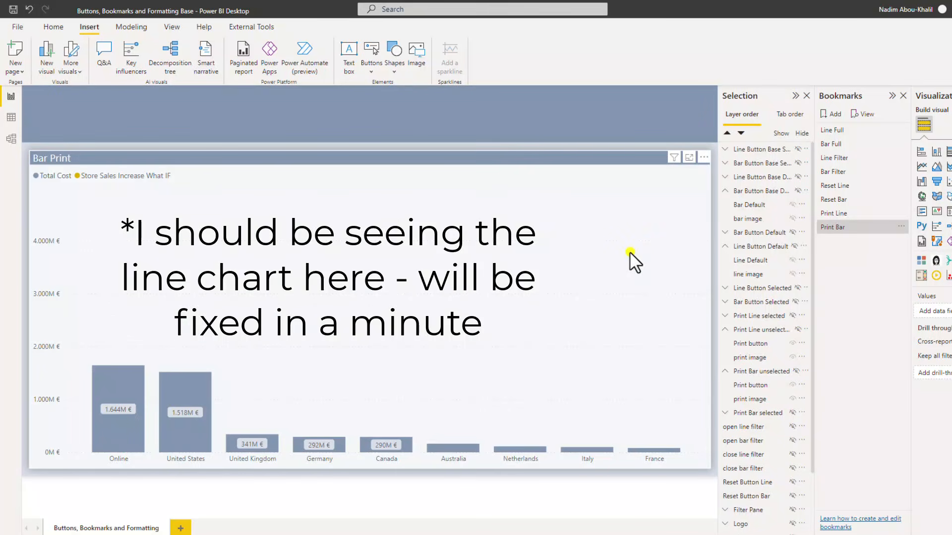
Step: Return to the Line Full bookmark, open its filter pane and test the print button there
click(862, 130)
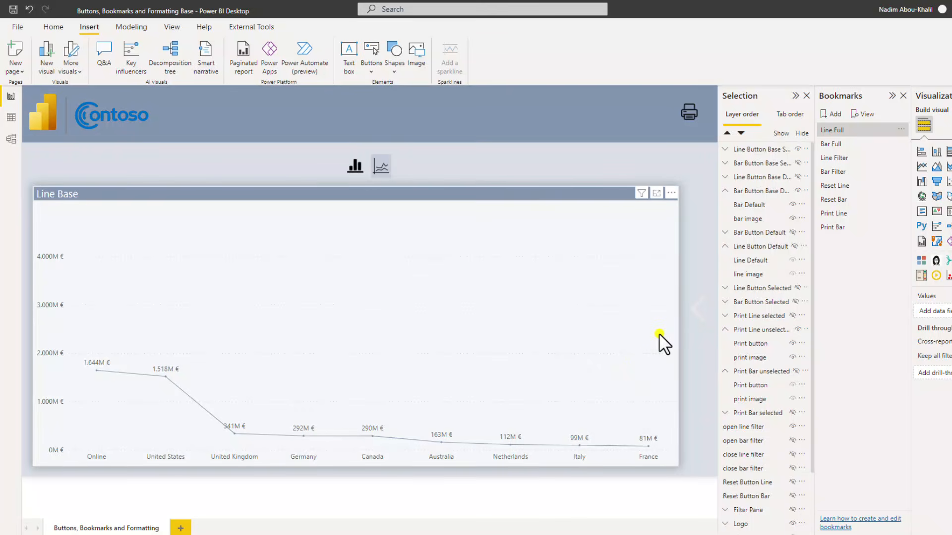
ctrl+click(694, 309)
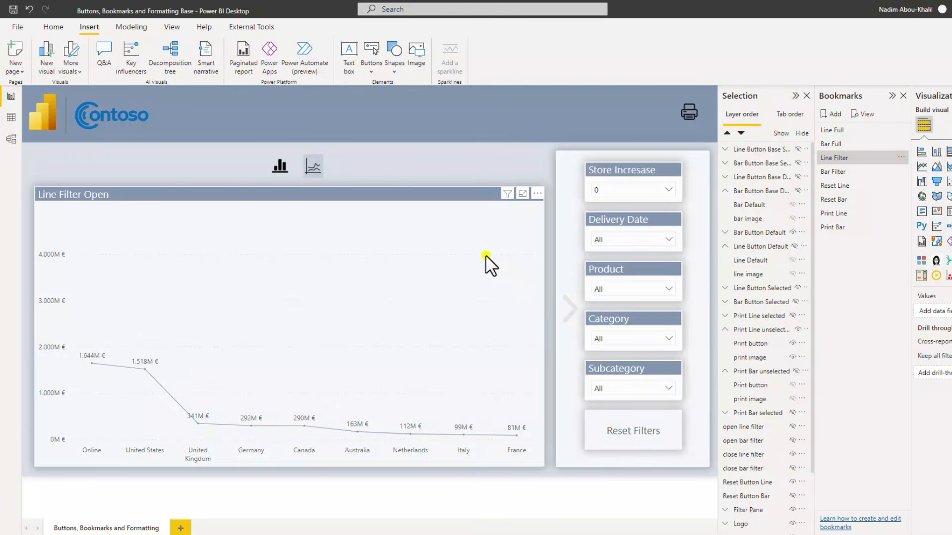
ctrl+click(691, 113)
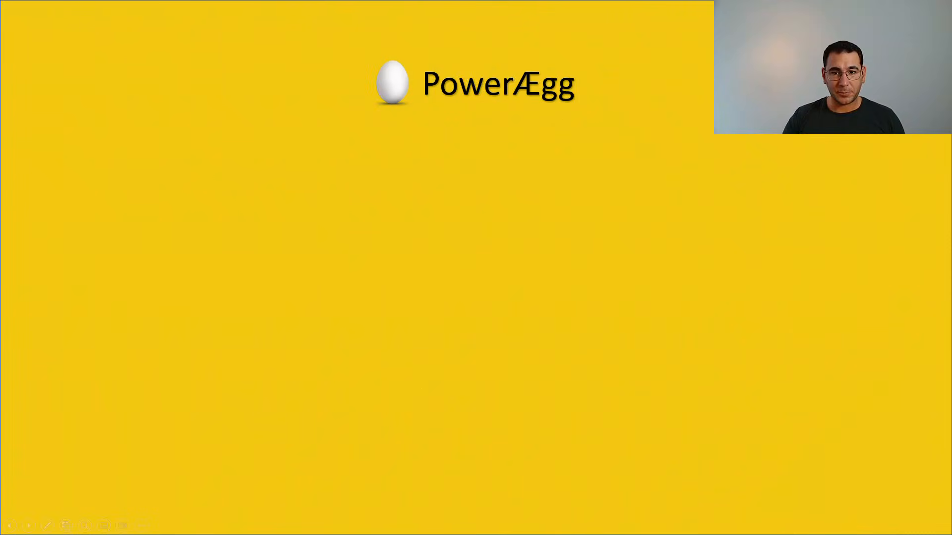
key(Right)
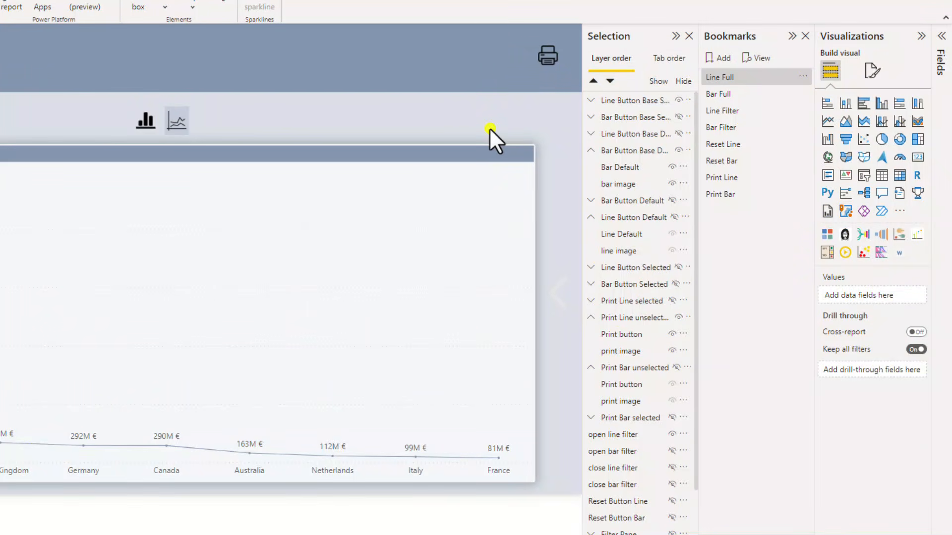
Step: Test the print button again from the Line Full view
ctrl+click(544, 53)
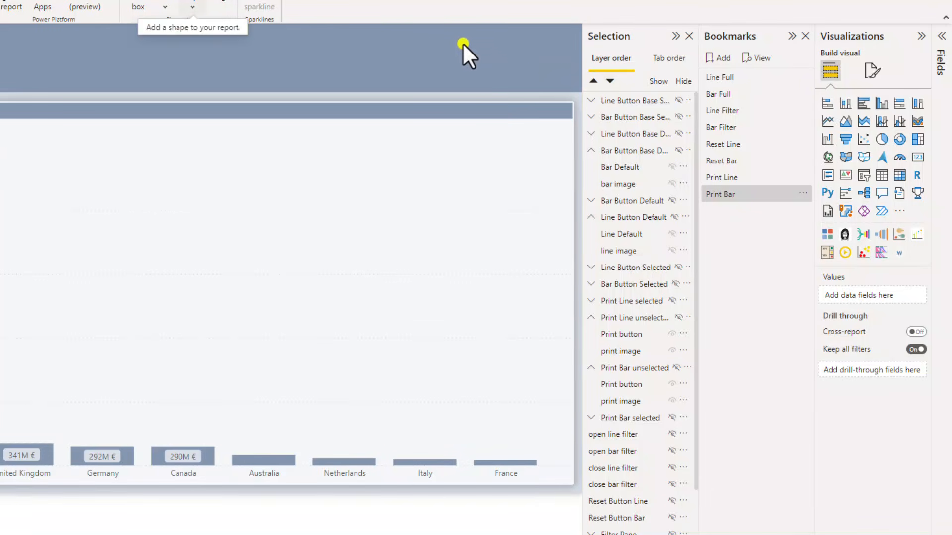
Step: Insert a blank button and enlarge it to cover the entire report page
click(164, 7)
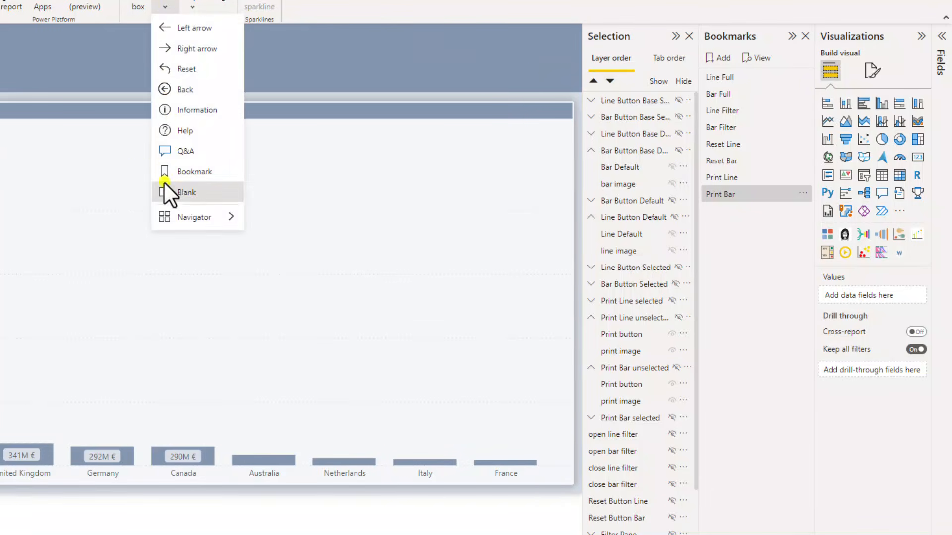
click(166, 190)
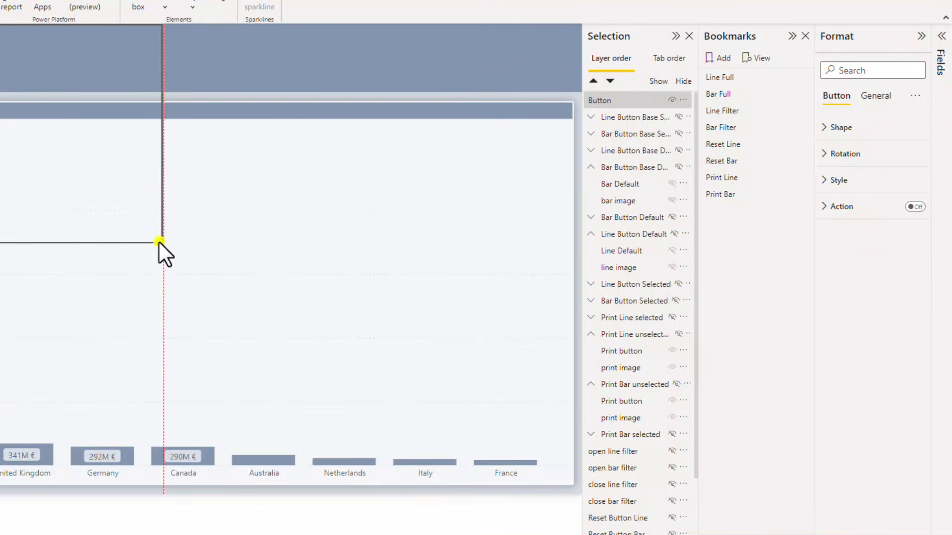
drag(159, 251, 581, 499)
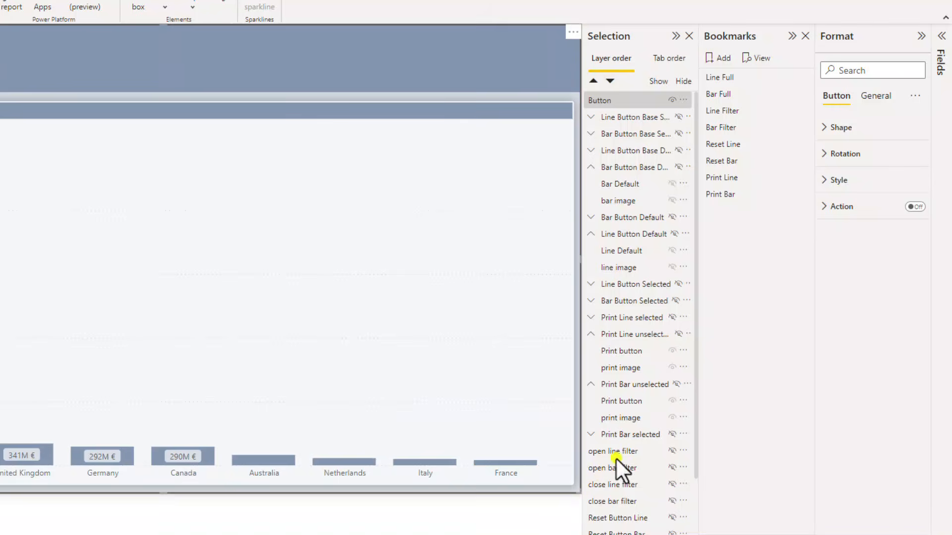
Step: Turn off the icon and border in the full-page button's default style
click(838, 182)
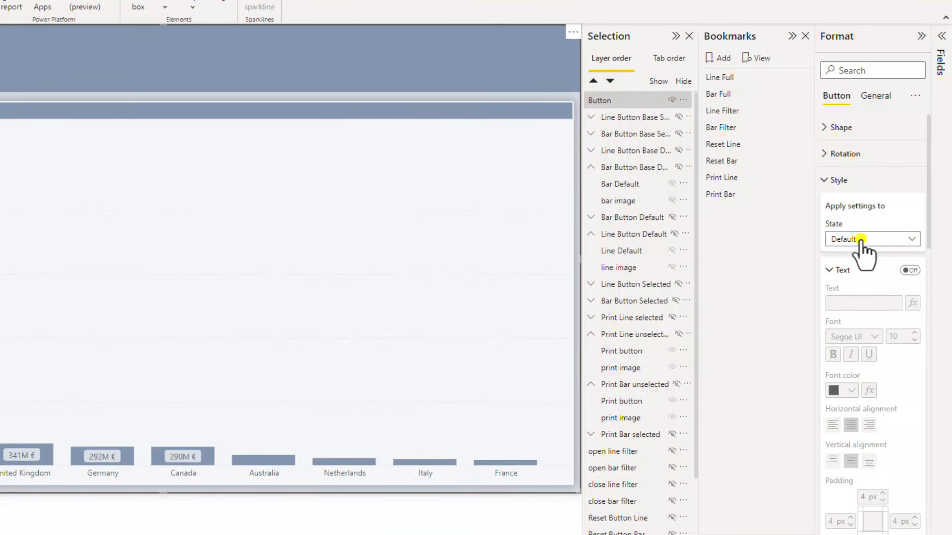
click(833, 270)
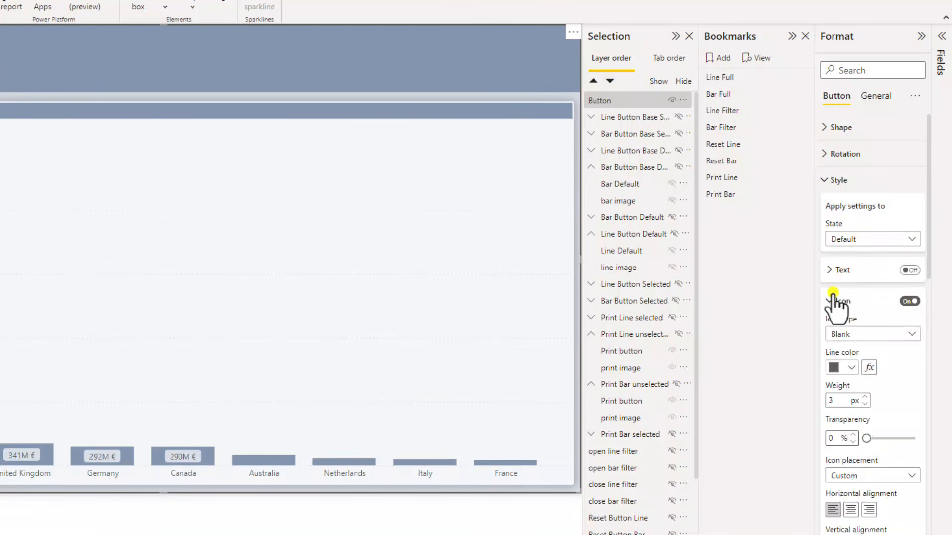
click(837, 301)
click(901, 301)
click(840, 330)
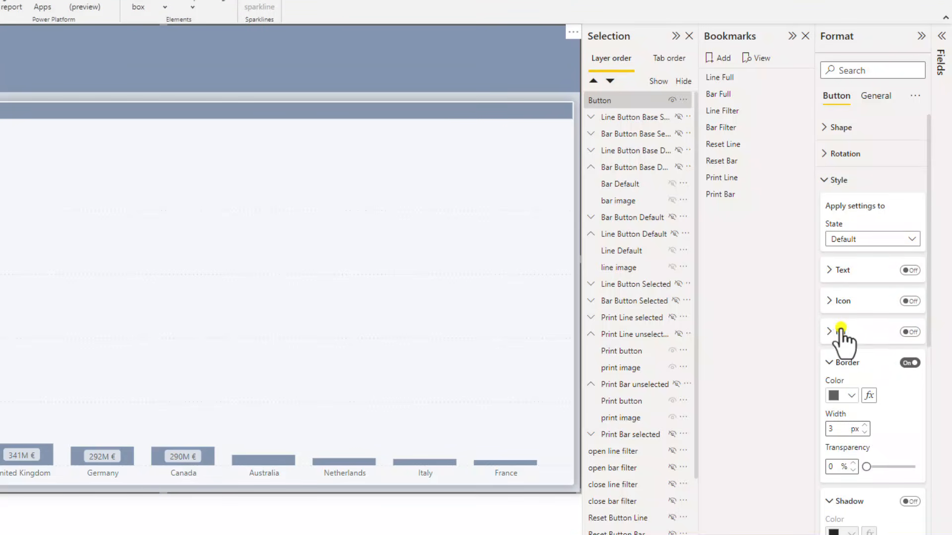
click(903, 362)
click(834, 362)
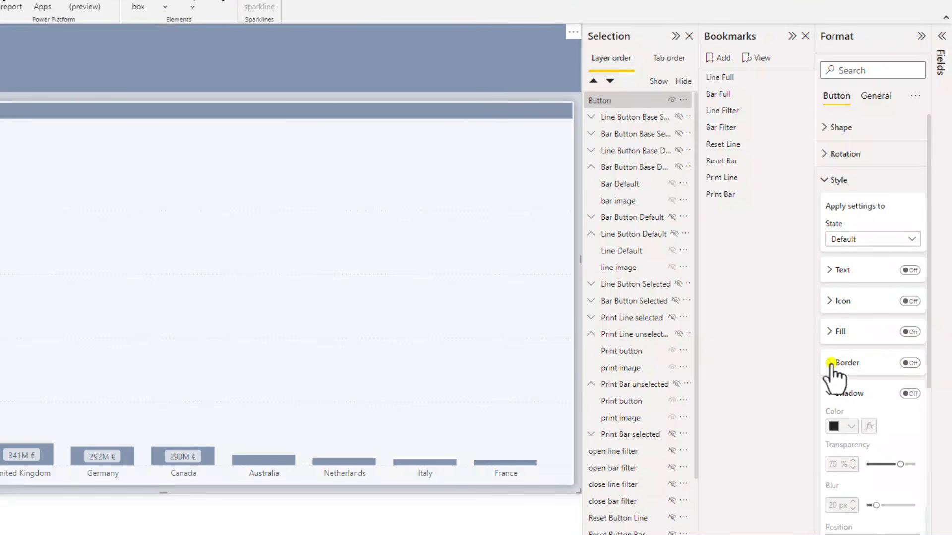
click(833, 391)
click(841, 422)
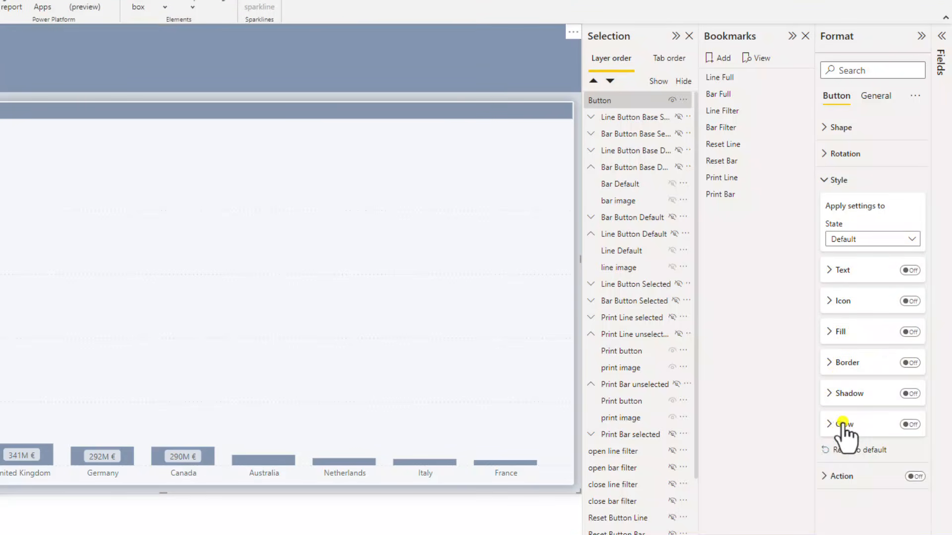
Step: Enable the button's action, set its type to Bookmark and choose Bar Full as the target bookmark
click(913, 476)
click(824, 476)
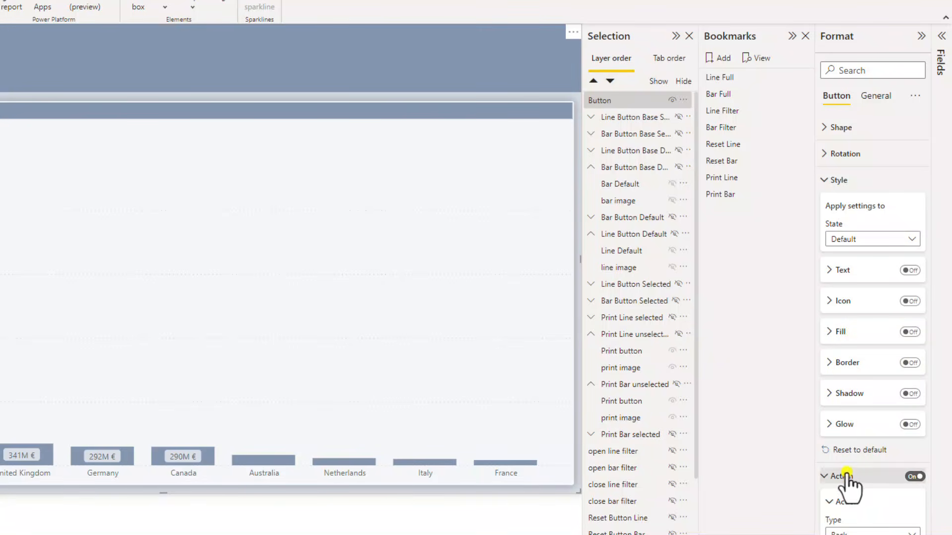
scroll(853, 436, down, 3)
click(860, 397)
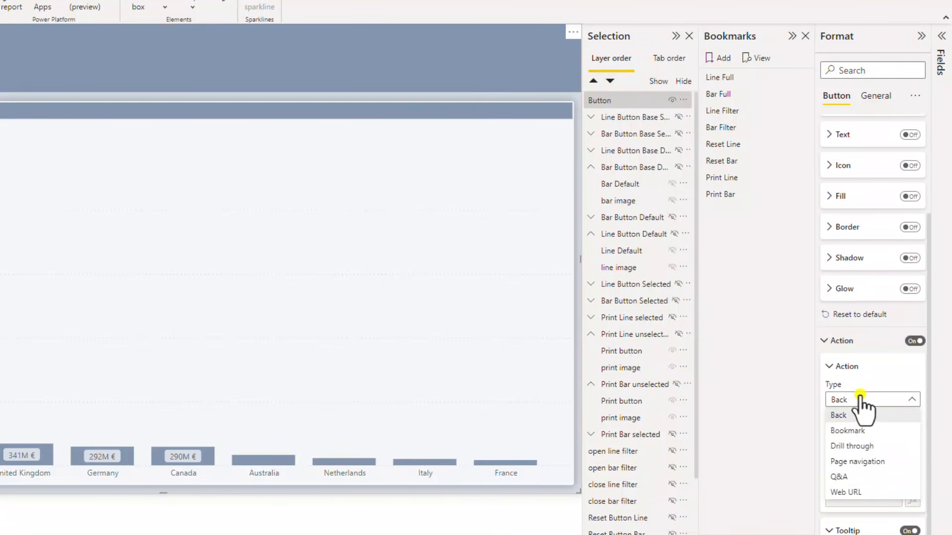
click(857, 431)
click(863, 435)
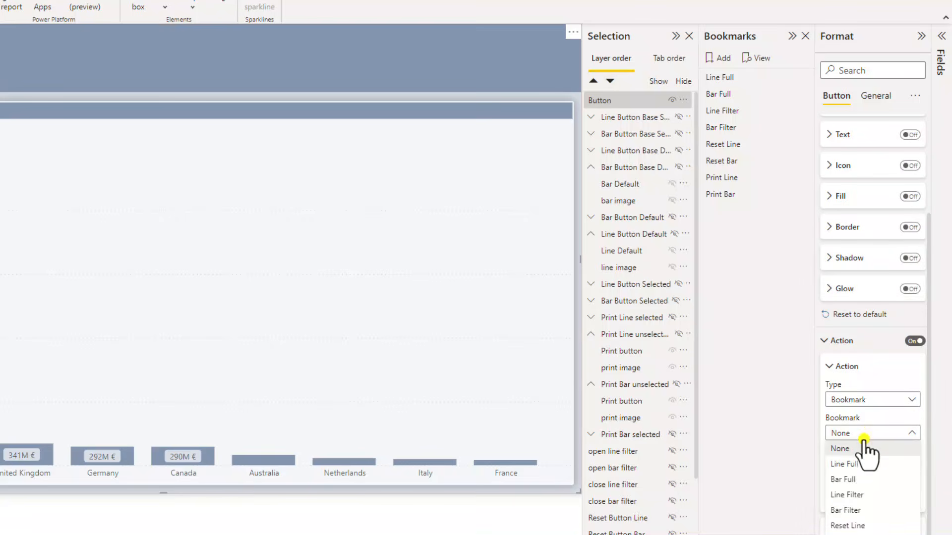
click(865, 479)
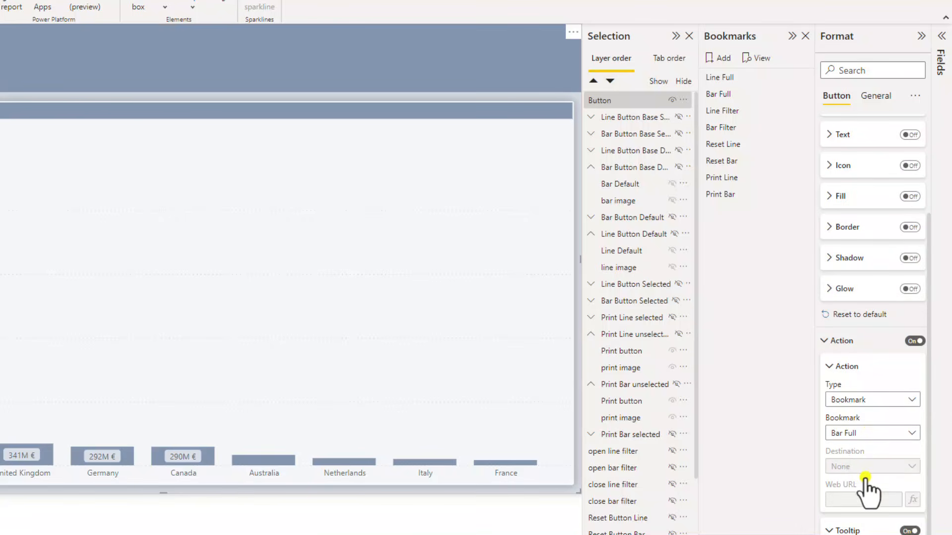
Step: Rename the full-page button as Away Print Bar
double_click(639, 100)
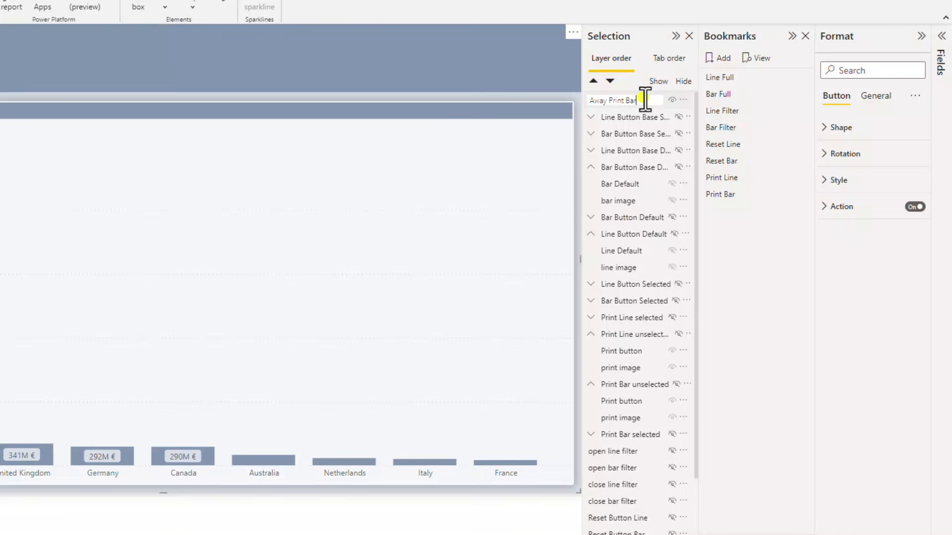
key(Return)
click(634, 99)
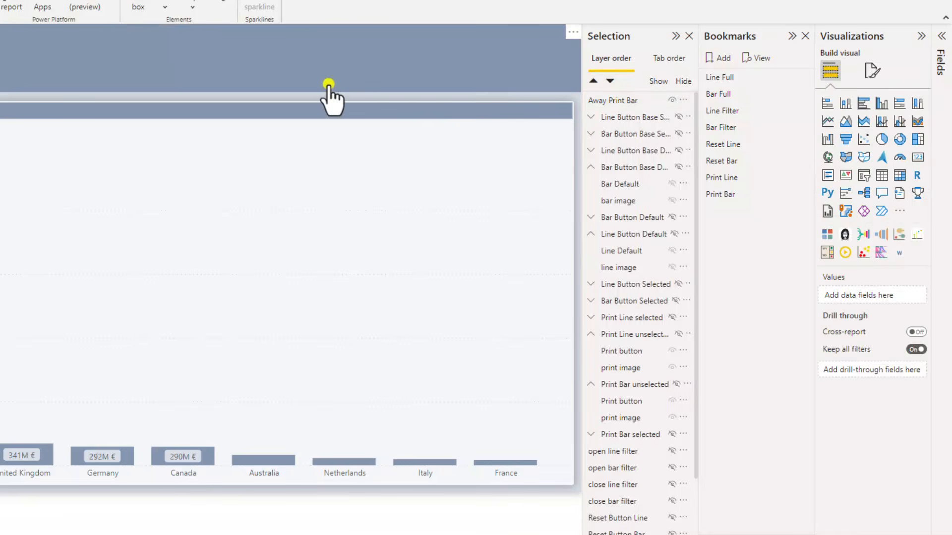
Step: Duplicate the Away Print Bar button and rename the copy as Away Print Line
click(357, 149)
key(ctrl+c)
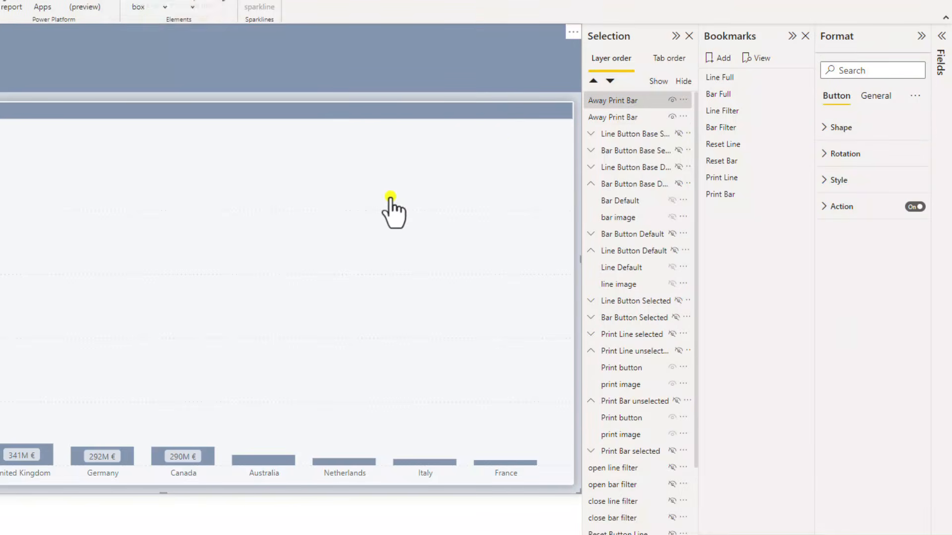
key(ctrl+v)
double_click(619, 100)
double_click(620, 100)
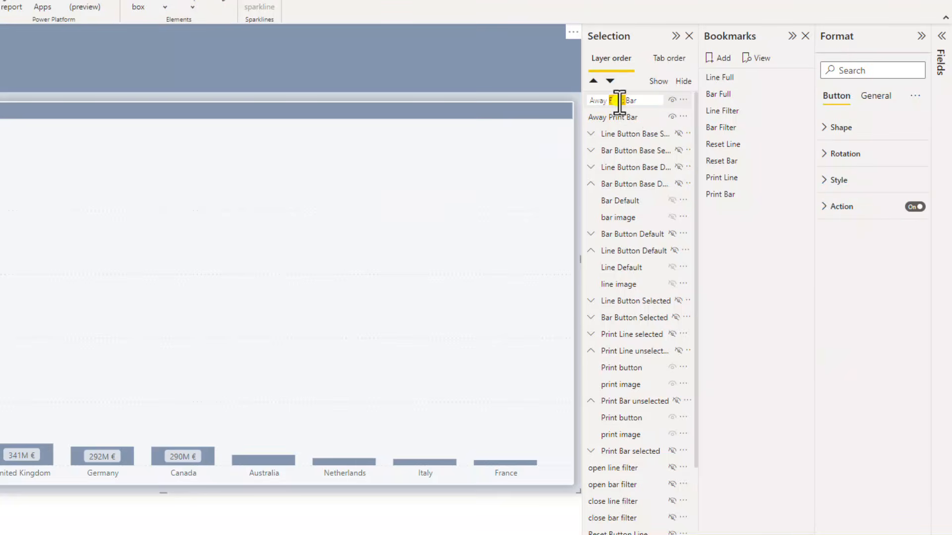
double_click(633, 100)
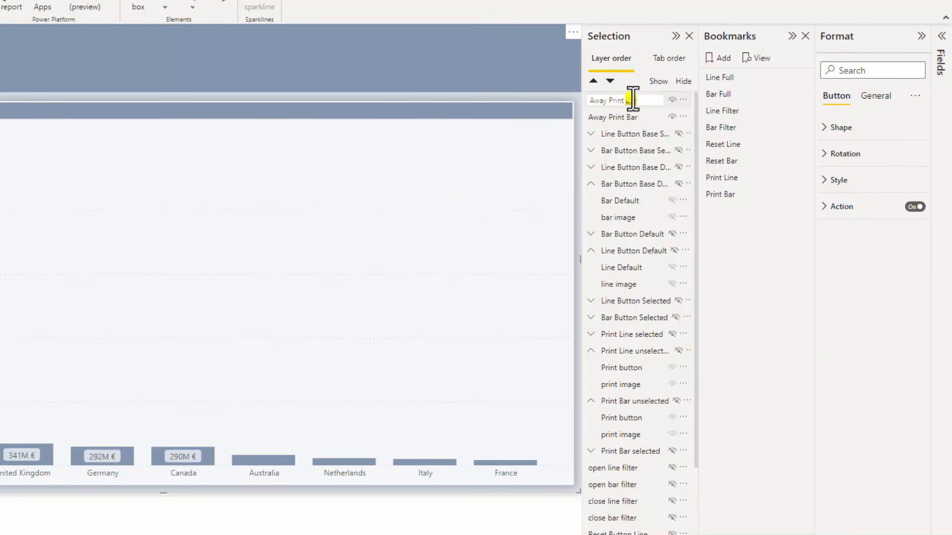
key(Return)
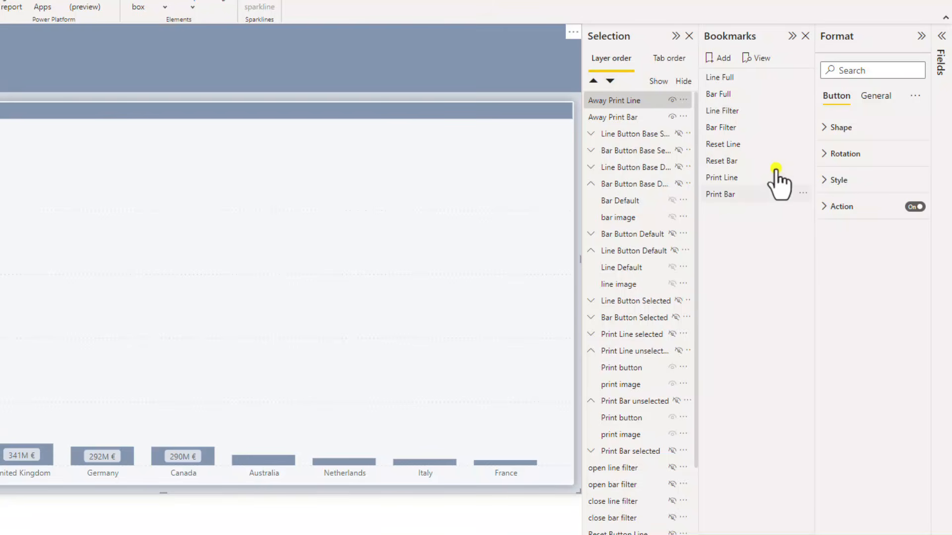
Step: In the Print Bar bookmark's view, hide Away Print Line and update the Print Bar bookmark
click(748, 195)
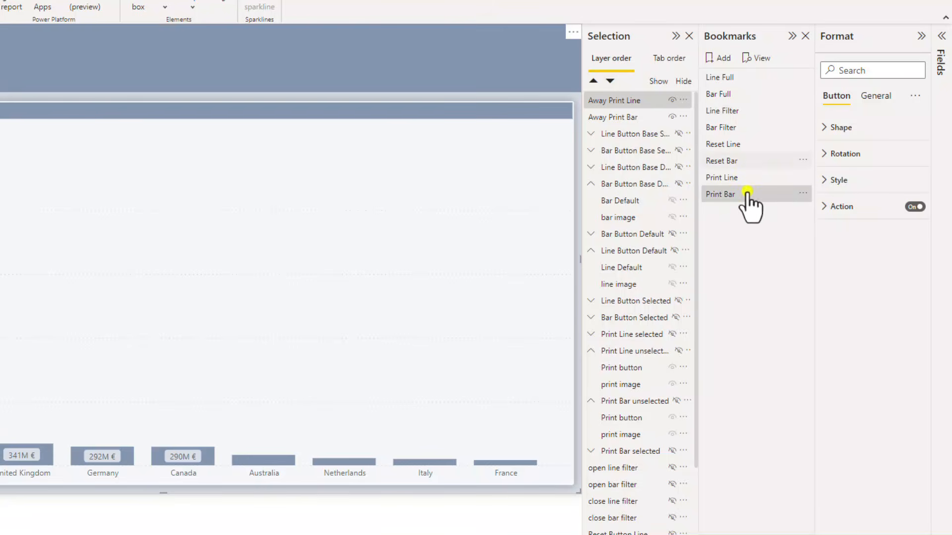
click(672, 101)
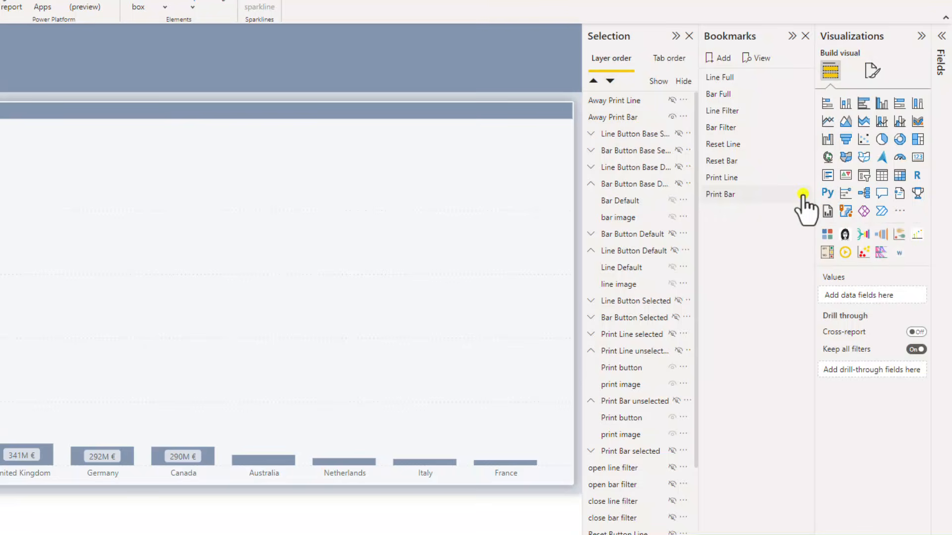
click(802, 194)
click(824, 201)
Step: In the Print Line bookmark's view, hide Away Print Bar and update the Print Line bookmark
click(748, 178)
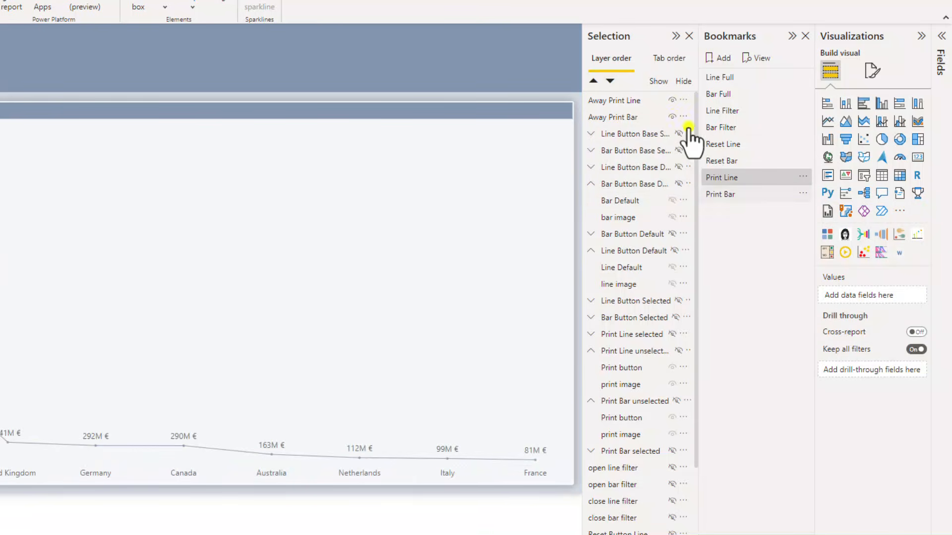
click(672, 116)
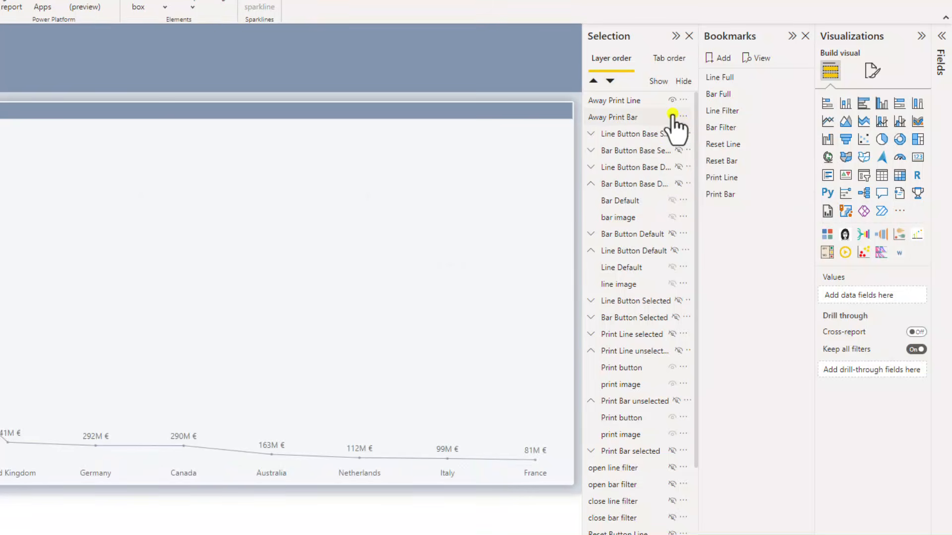
click(803, 178)
click(842, 185)
Step: Set the Away Print Line button's action bookmark to Line Full
click(617, 100)
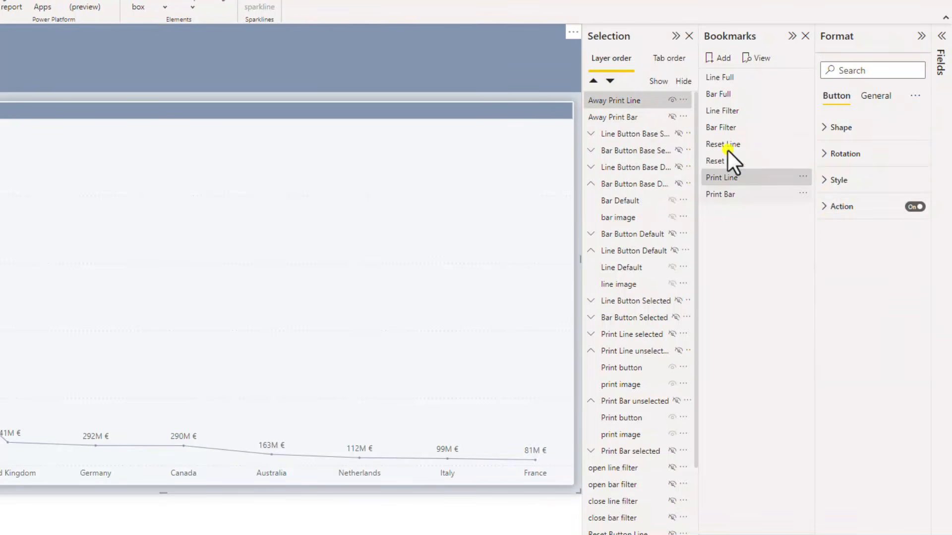
click(855, 207)
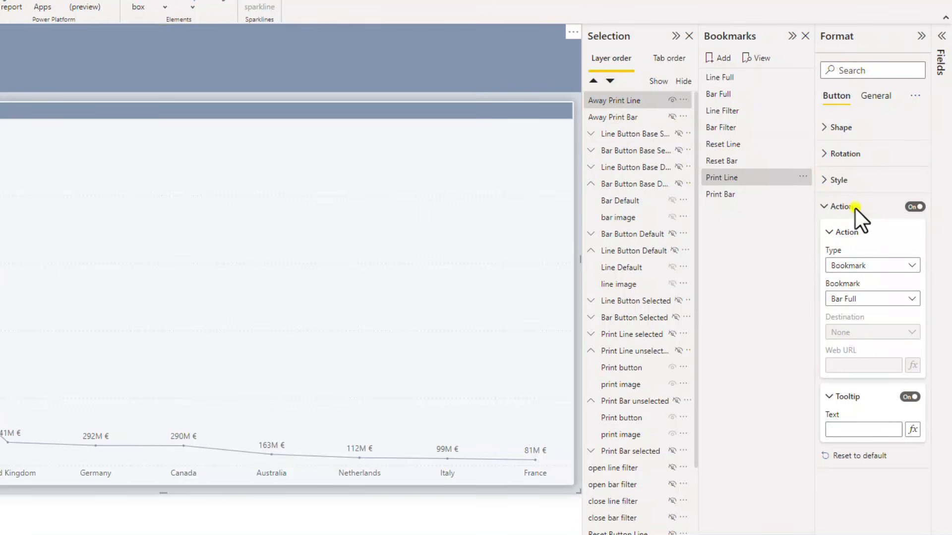
click(866, 299)
click(856, 329)
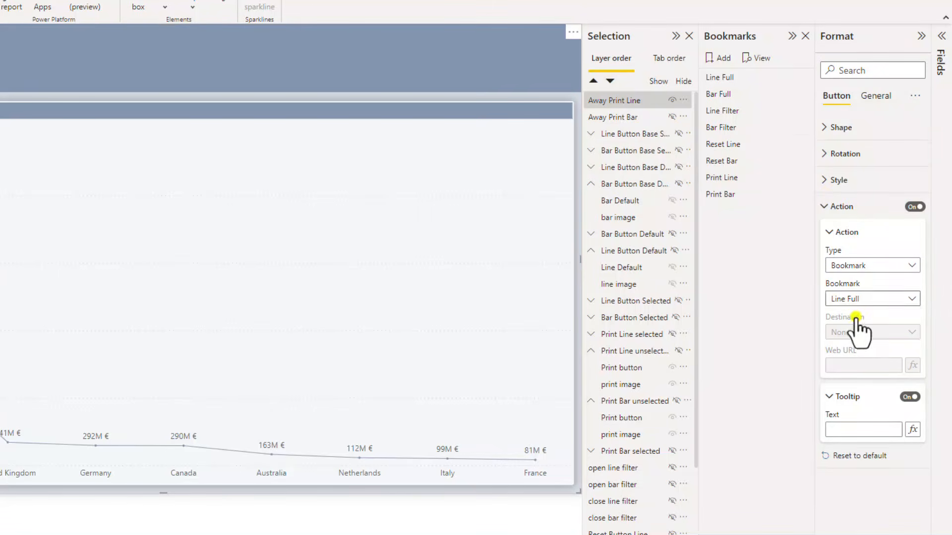
Step: Apply the Print Bar bookmark and check the action settings of the Away Print Bar button
click(635, 117)
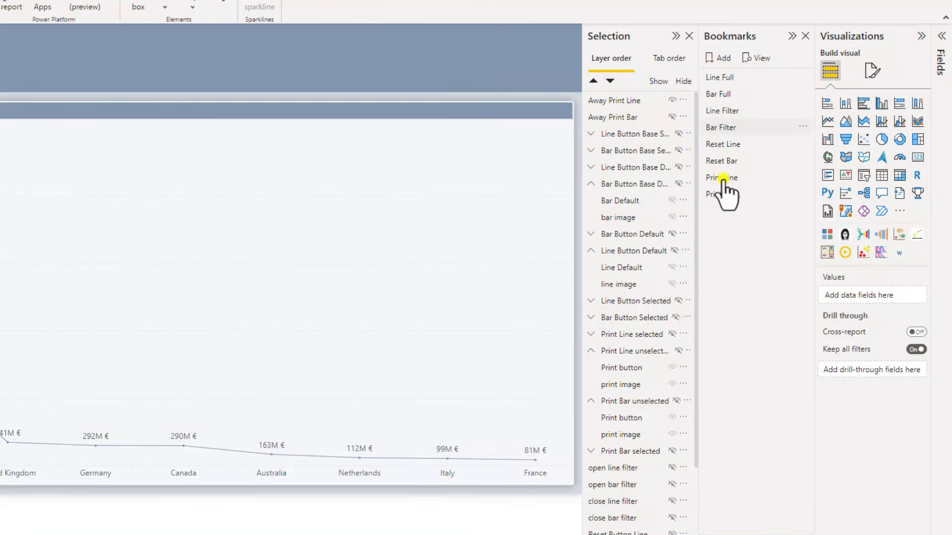
click(746, 193)
click(657, 119)
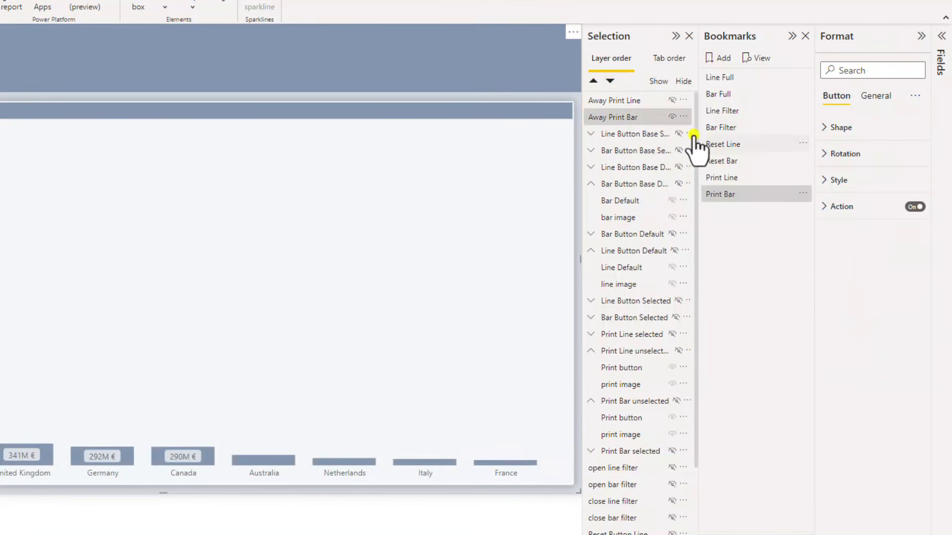
click(841, 206)
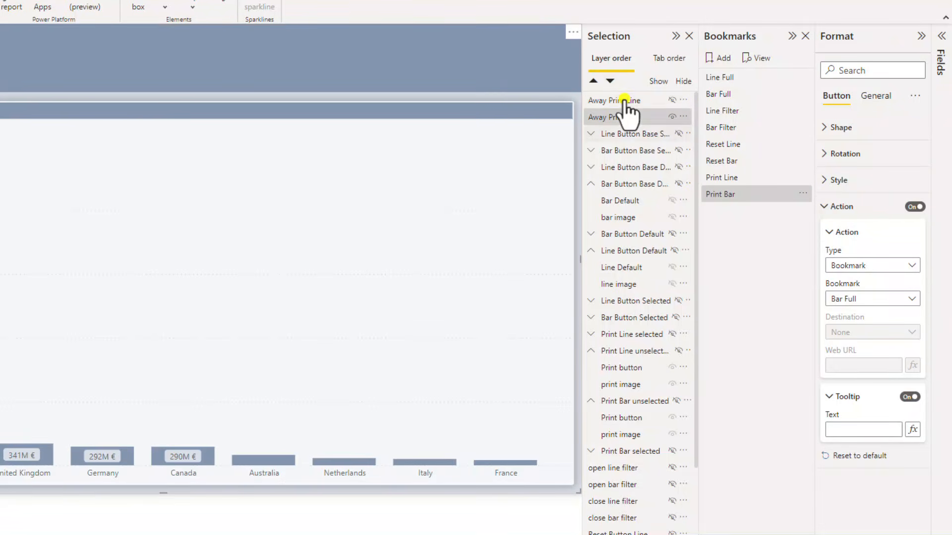
Step: In the Line Filter view, hide Away Print Bar and move Away Print Line between Filter Pane and Logo in the layer order
click(746, 110)
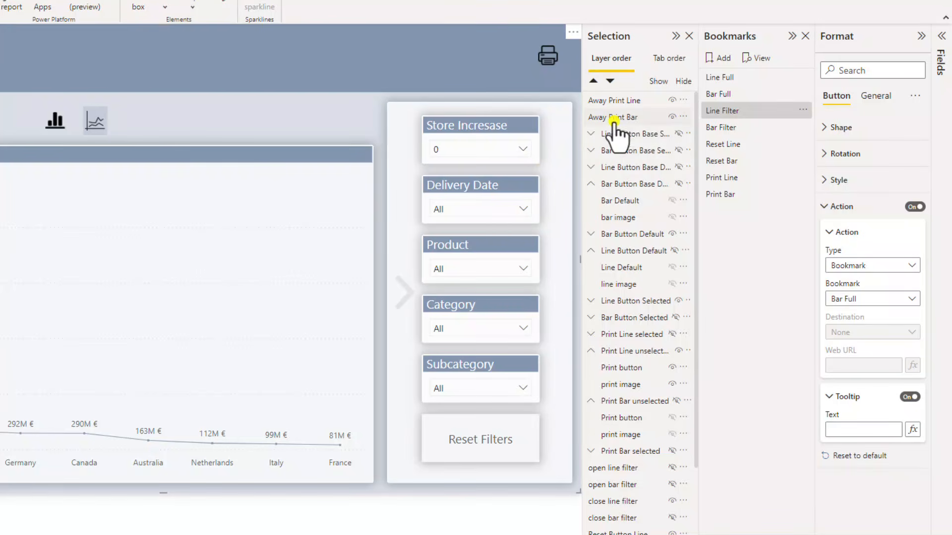
click(672, 118)
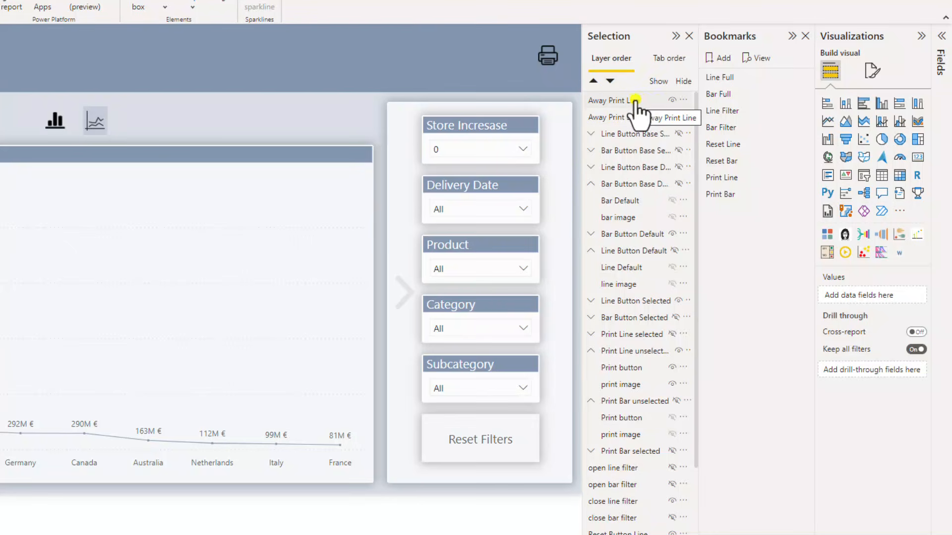
click(634, 117)
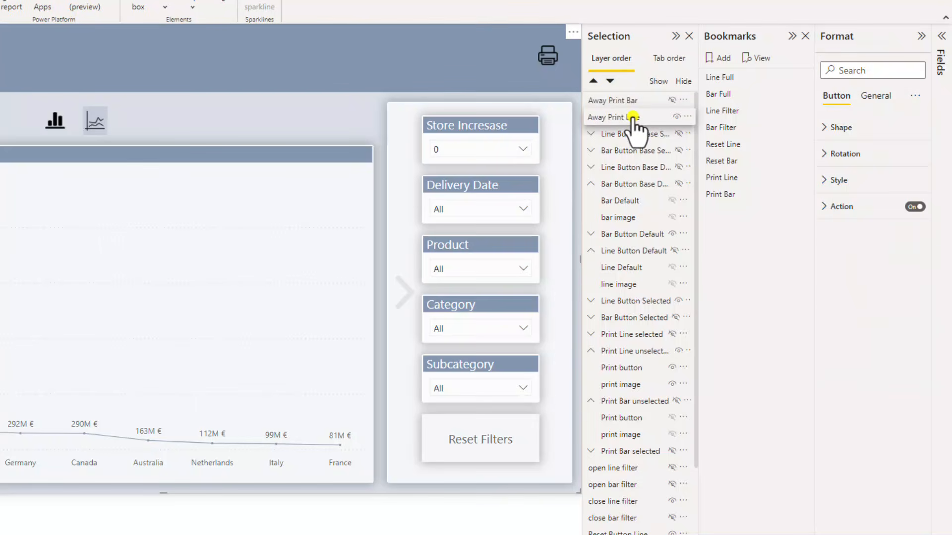
drag(633, 117, 643, 483)
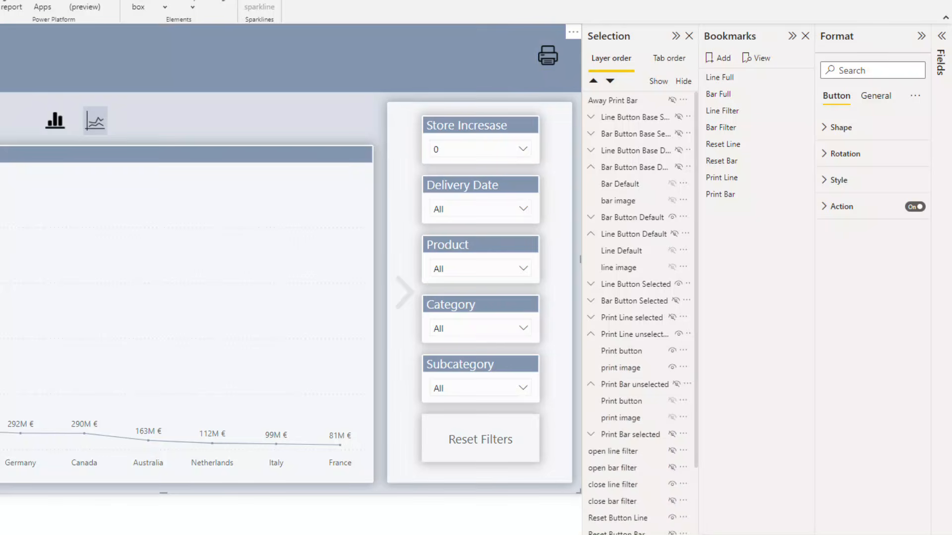
scroll(631, 472, down, 3)
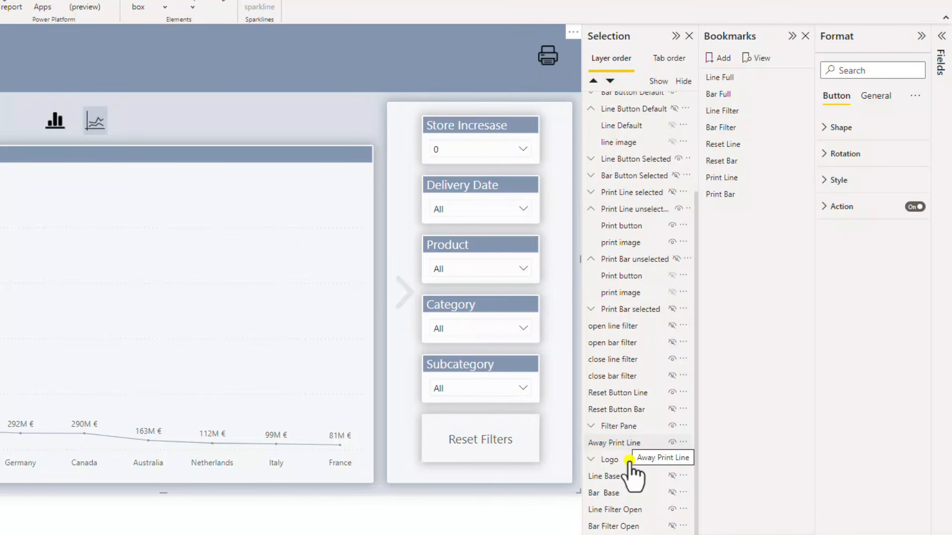
click(602, 442)
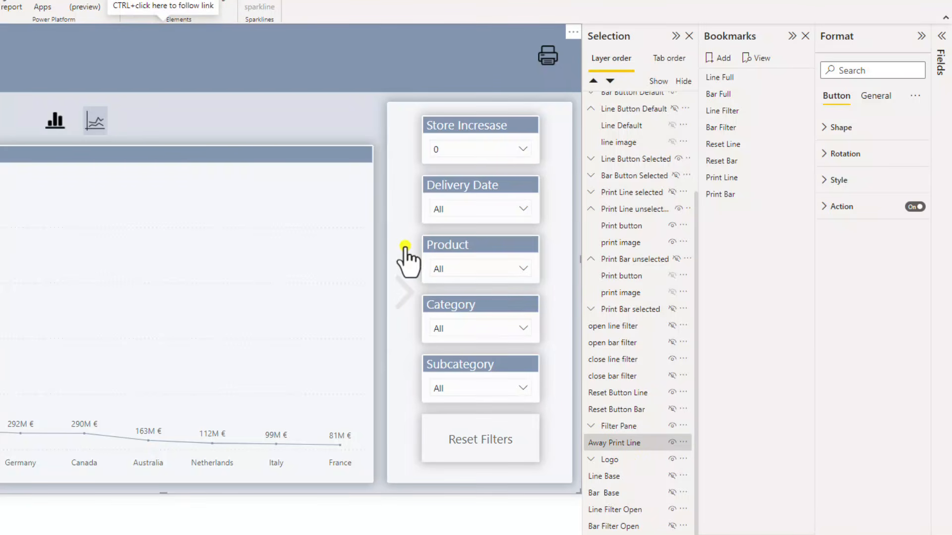
click(416, 498)
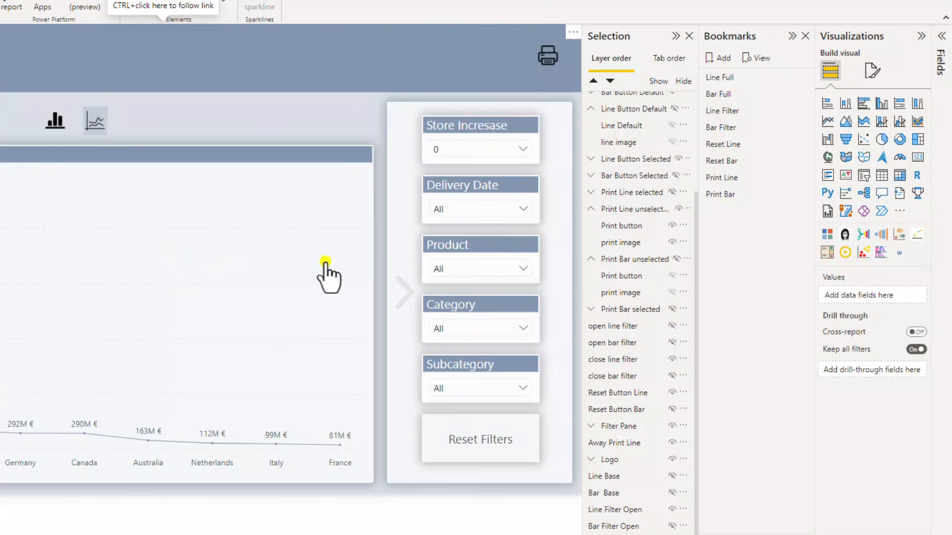
Step: Update the Line Filter bookmark with the current visibility and layer order
scroll(659, 269, up, 3)
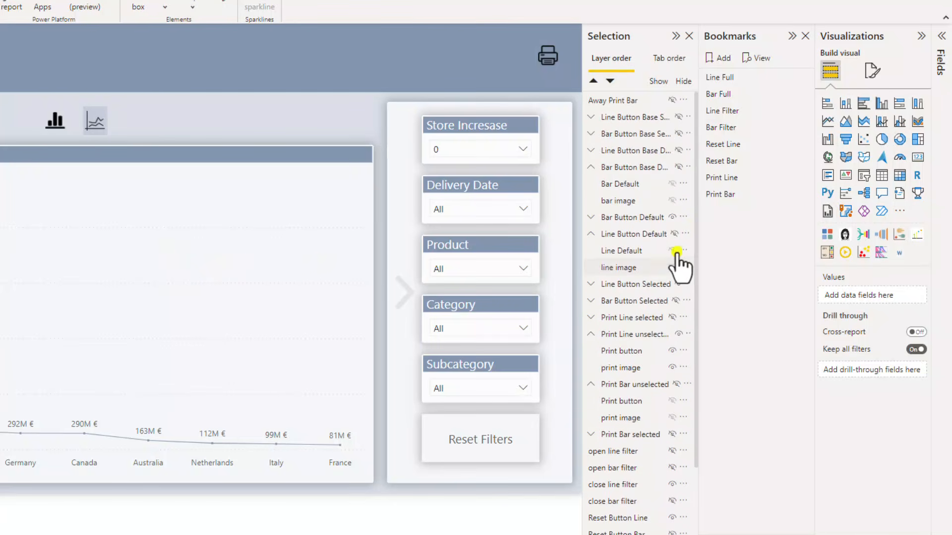
click(802, 109)
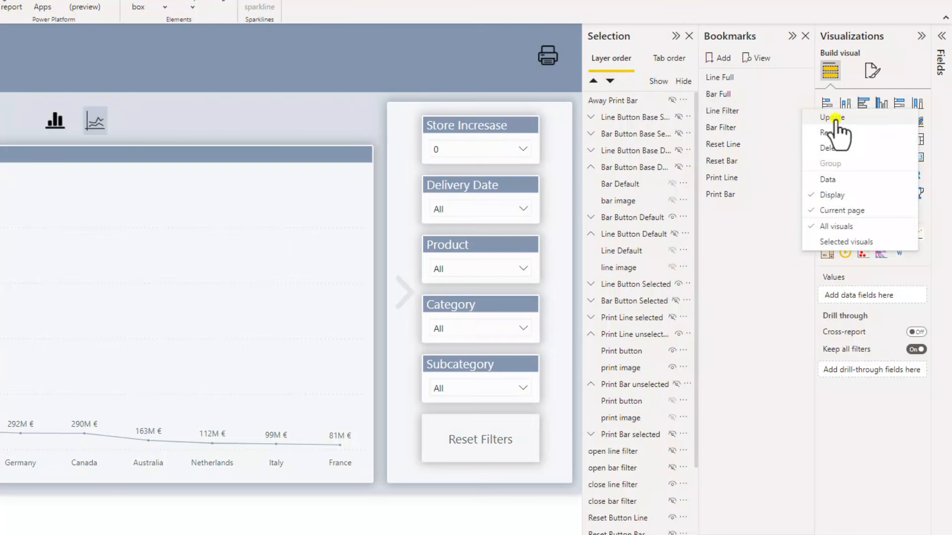
click(813, 119)
Step: In the Bar Filter view, move Away Print Bar between Filter Pane and Away Print Line in the layer order, and update the Bar Filter bookmark
click(753, 128)
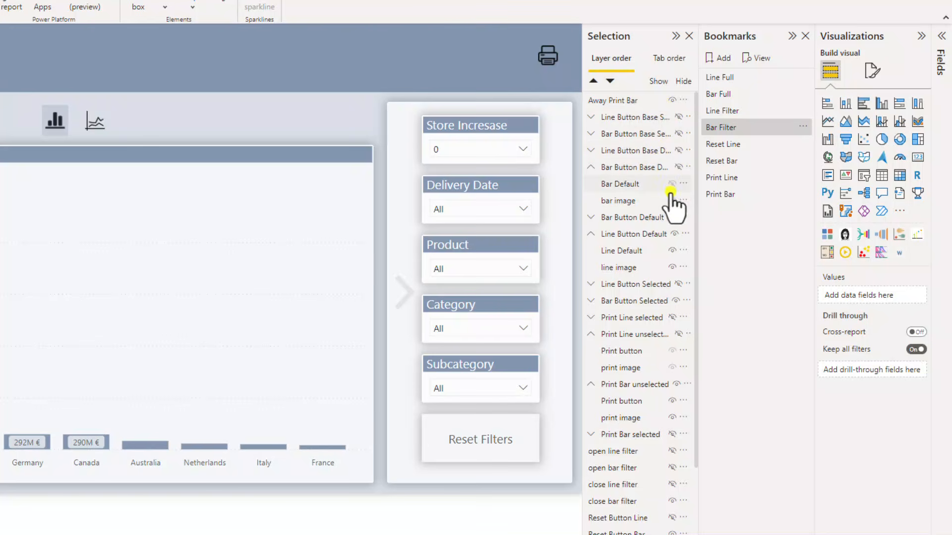
drag(631, 100, 668, 440)
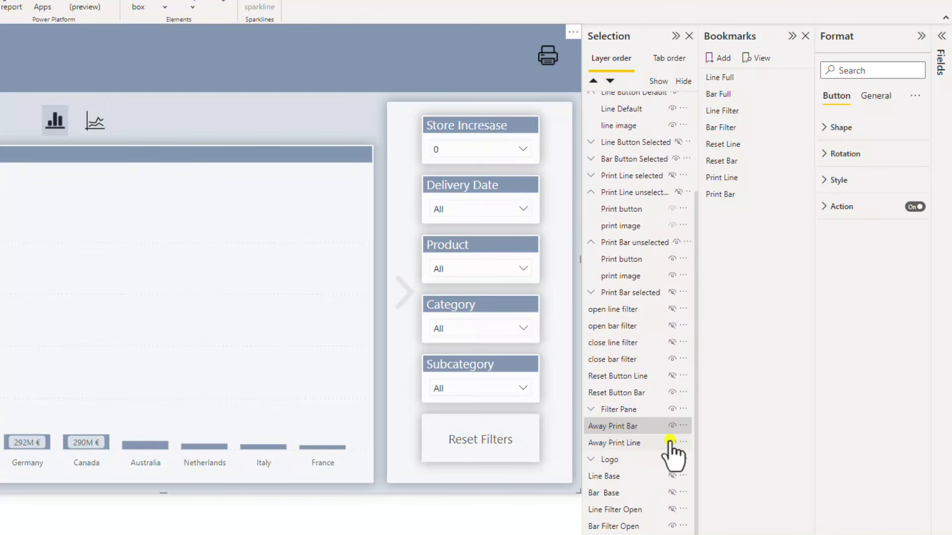
click(803, 126)
click(828, 134)
Step: In the Reset Line view, hide Away Print Bar and update the Reset Line bookmark
click(750, 144)
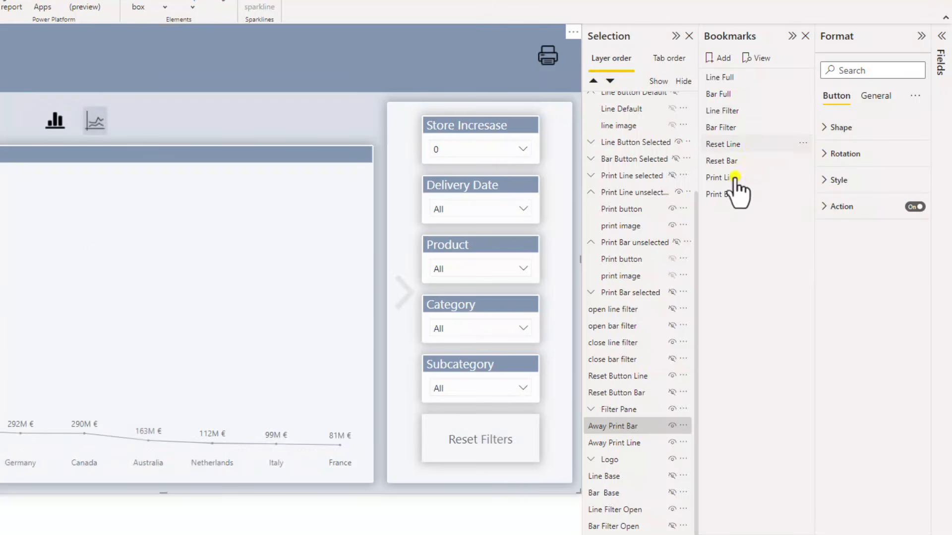
click(673, 426)
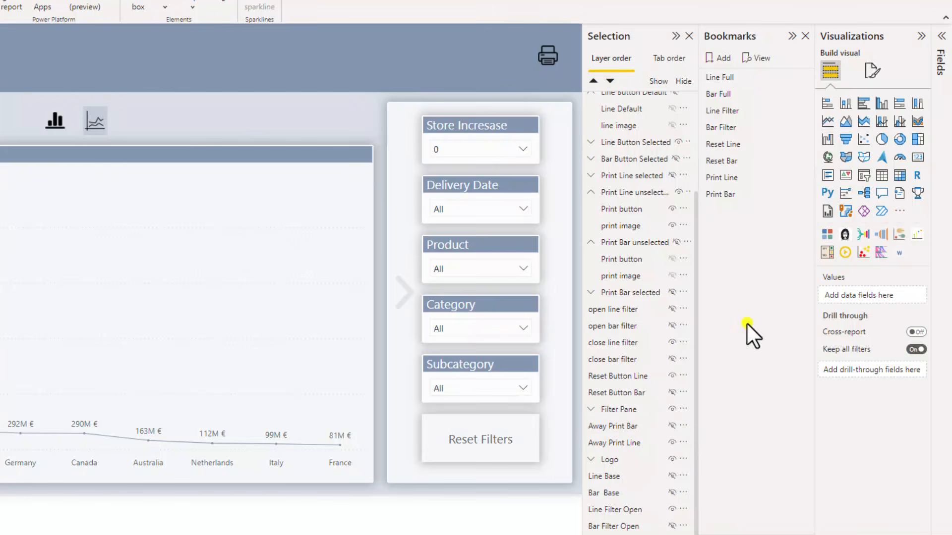
click(802, 144)
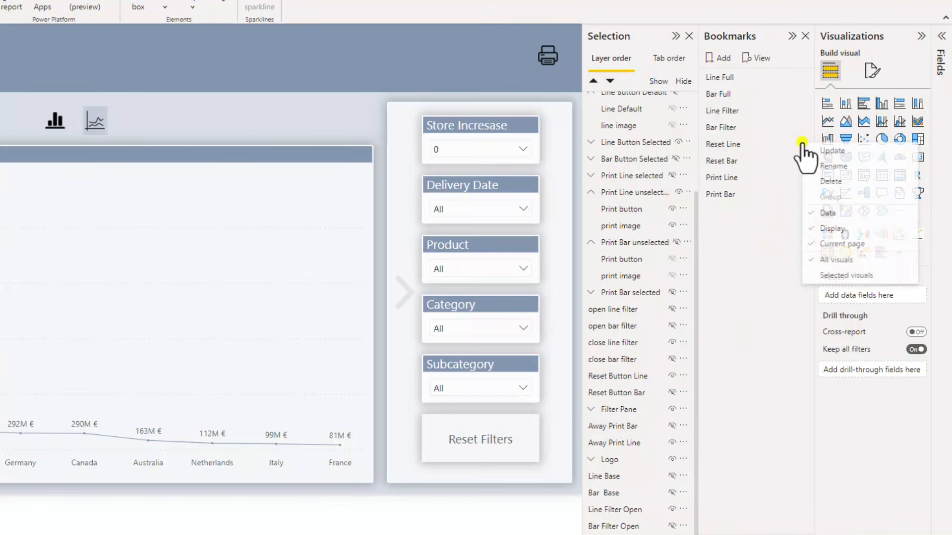
click(824, 149)
Step: In the Reset Bar view, hide Away Print Line and update the Reset Bar bookmark
click(753, 162)
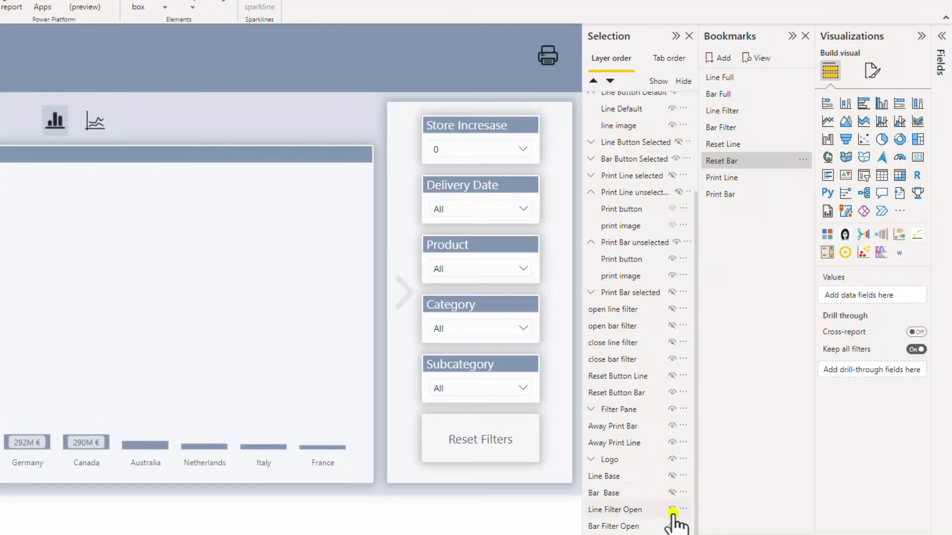
click(672, 441)
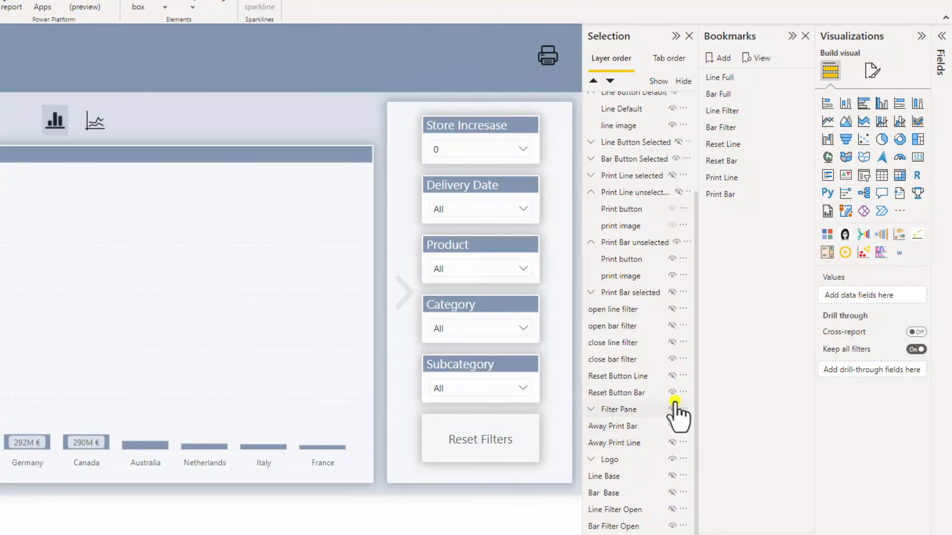
click(801, 160)
key(Escape)
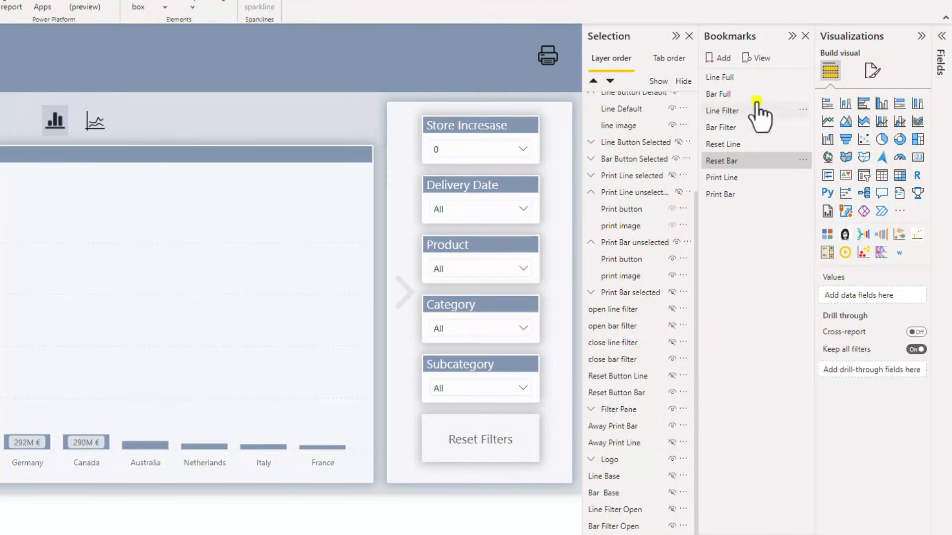
Step: In the Line Full view, hide both Away Print Bar and Away Print Line, and update the Line Full bookmark
click(740, 78)
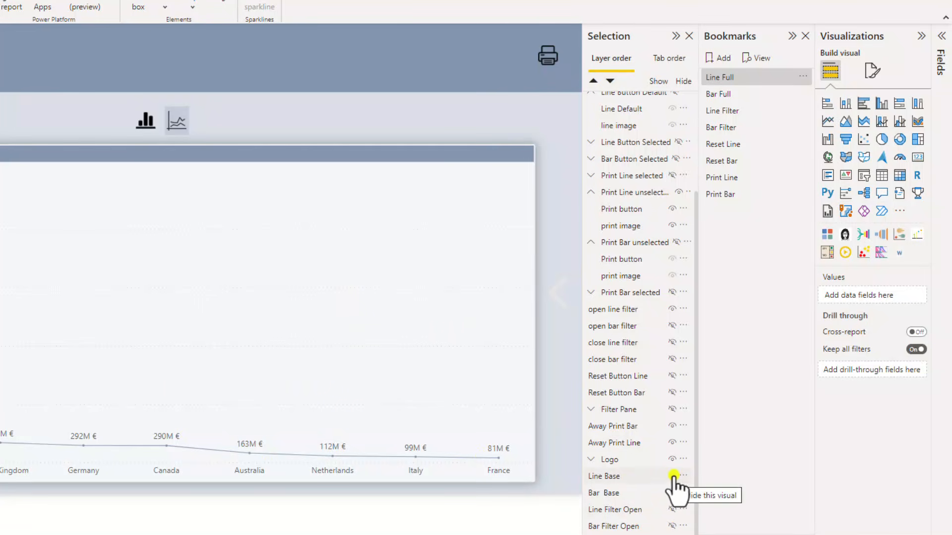
click(672, 428)
click(672, 444)
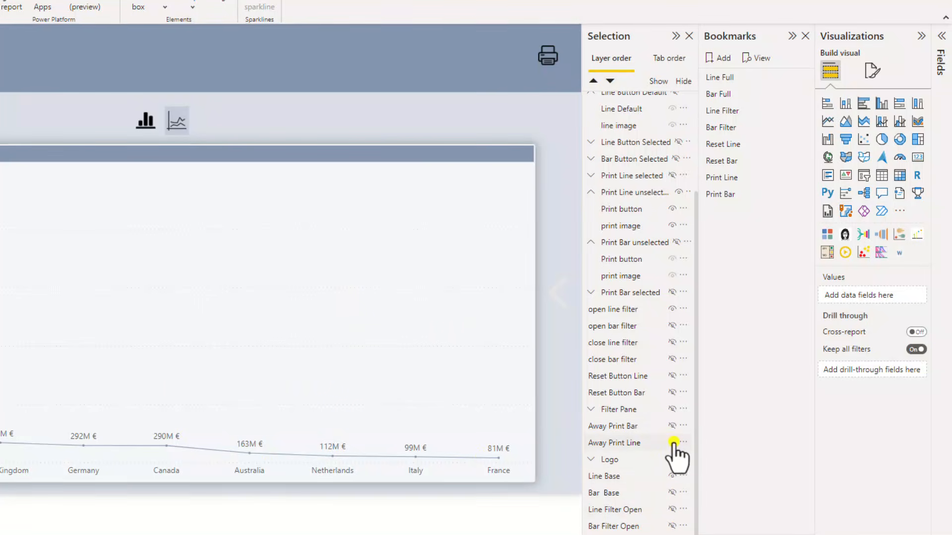
click(804, 78)
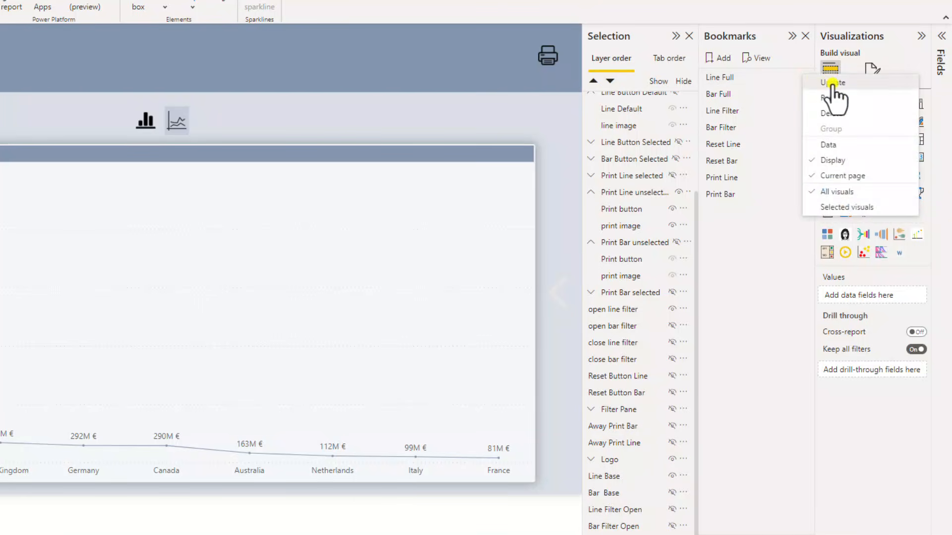
click(832, 85)
Step: In the Bar Full view, hide both Away Print Line and Away Print Bar, and update the Bar Full bookmark
click(753, 94)
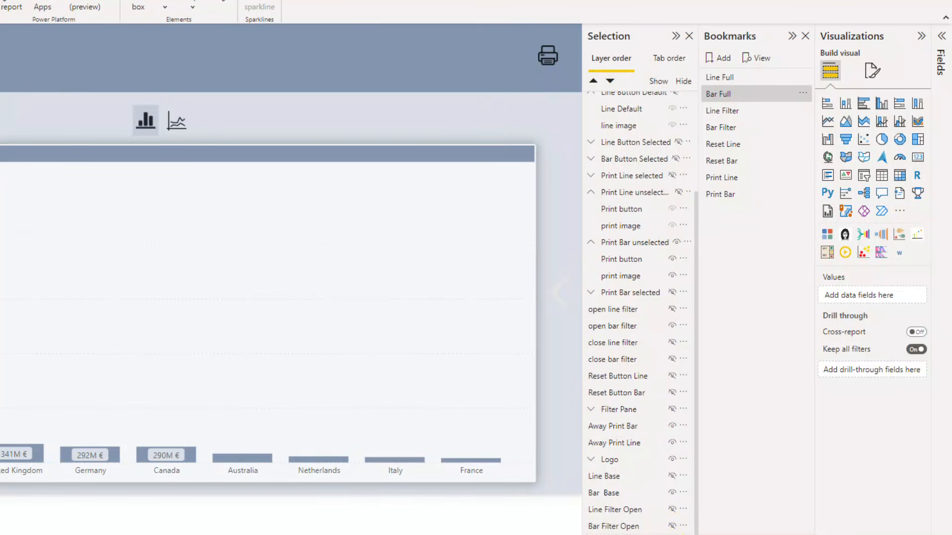
click(672, 443)
click(671, 426)
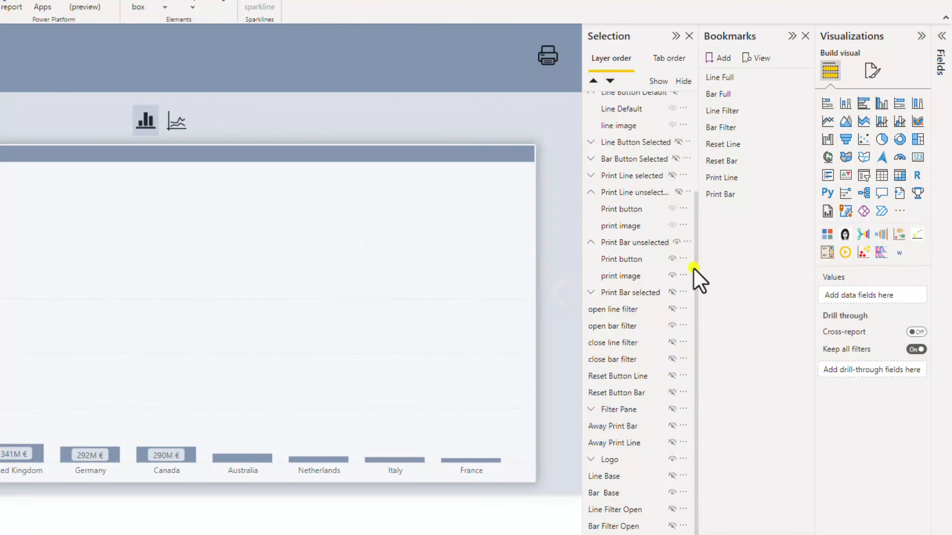
click(803, 94)
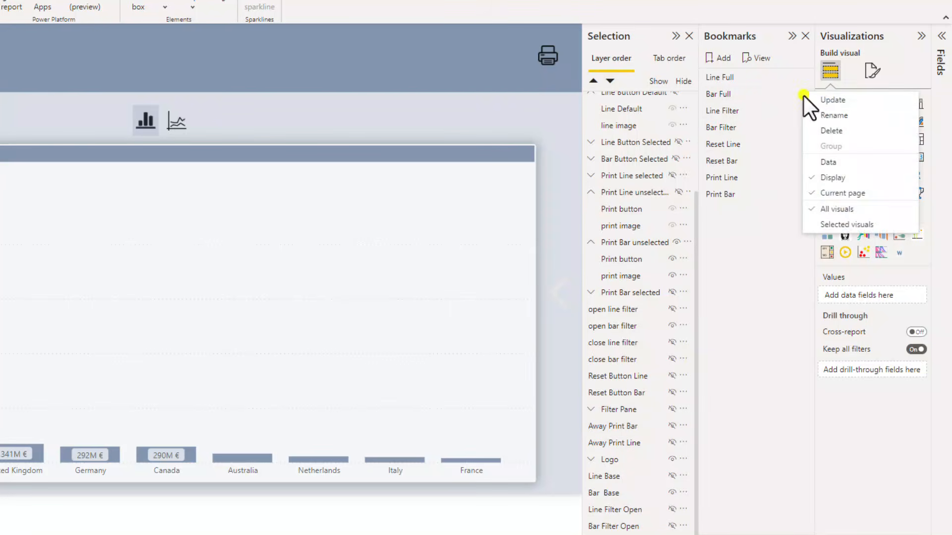
click(829, 100)
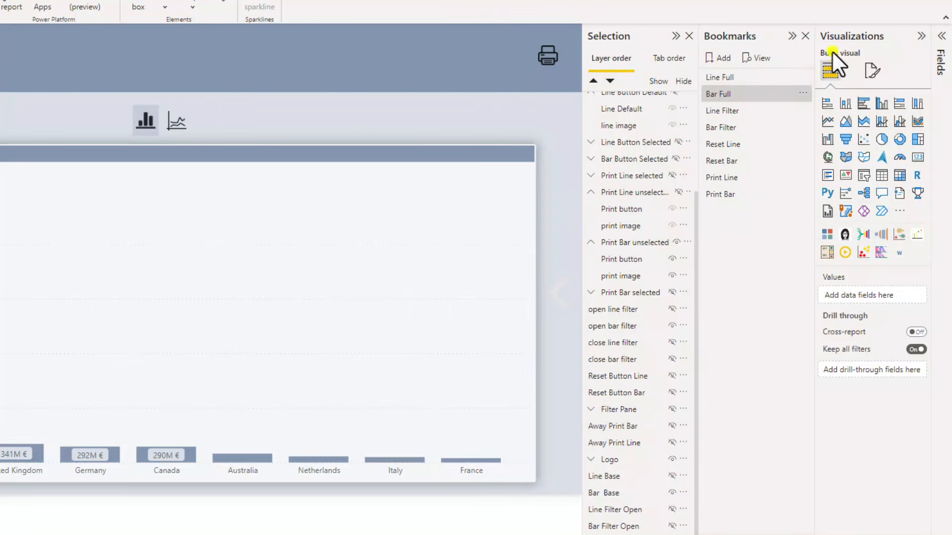
Step: Collapse the Visualizations, Bookmarks and Selection panes to enlarge the report canvas
click(921, 36)
click(904, 36)
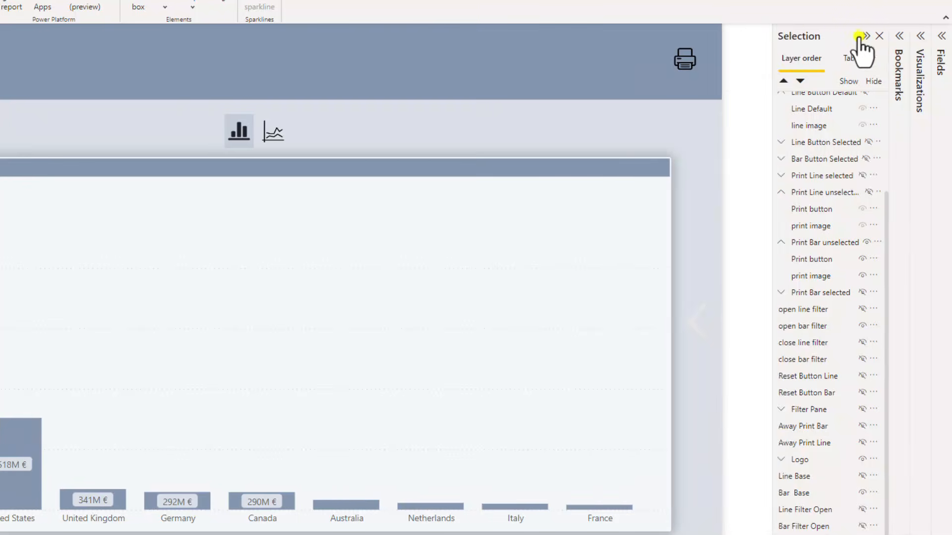
click(864, 36)
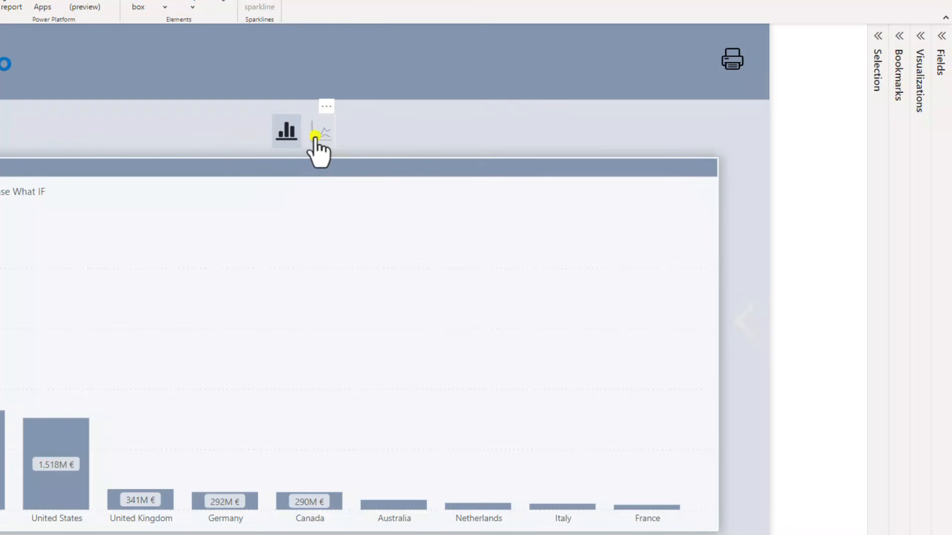
Step: Test the filter view by opening the filter pane from the bar chart page and setting the Store Incresase slicer to 3
ctrl+click(741, 322)
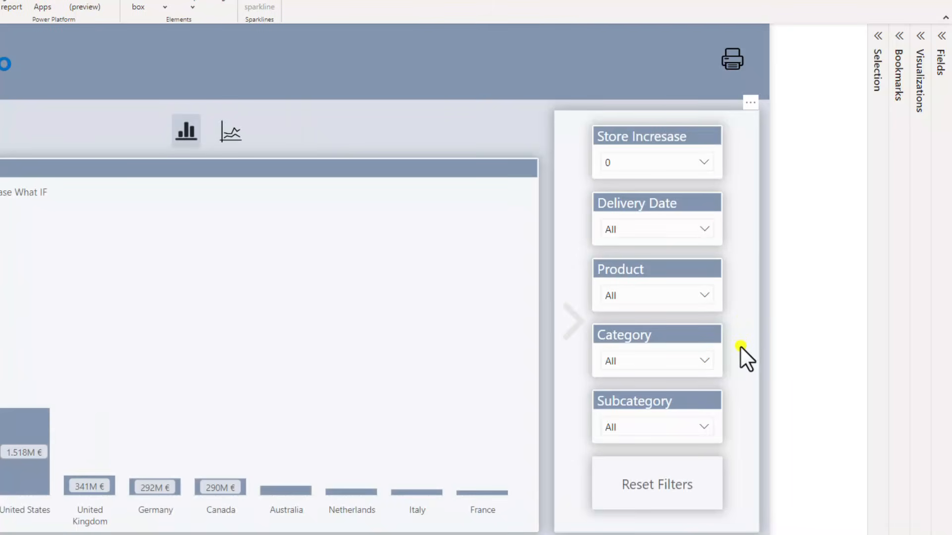
click(649, 174)
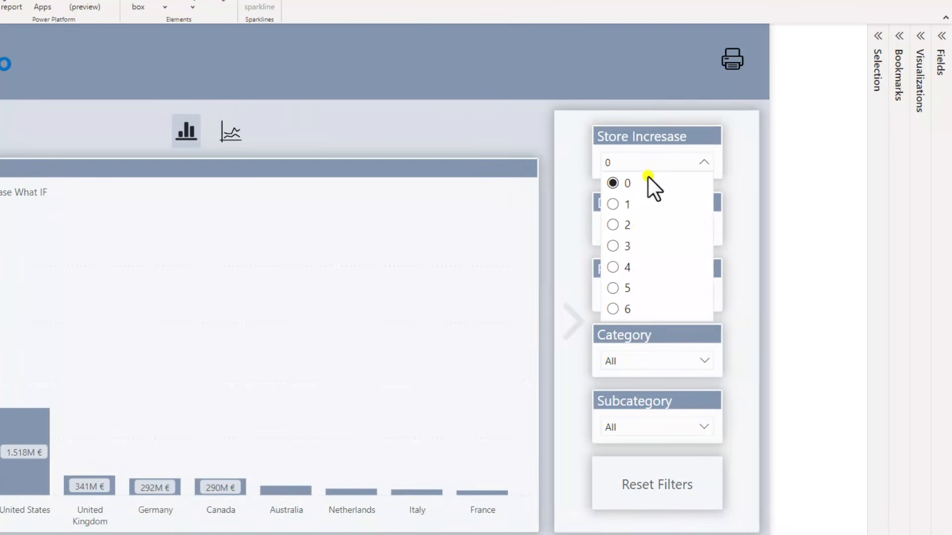
click(634, 240)
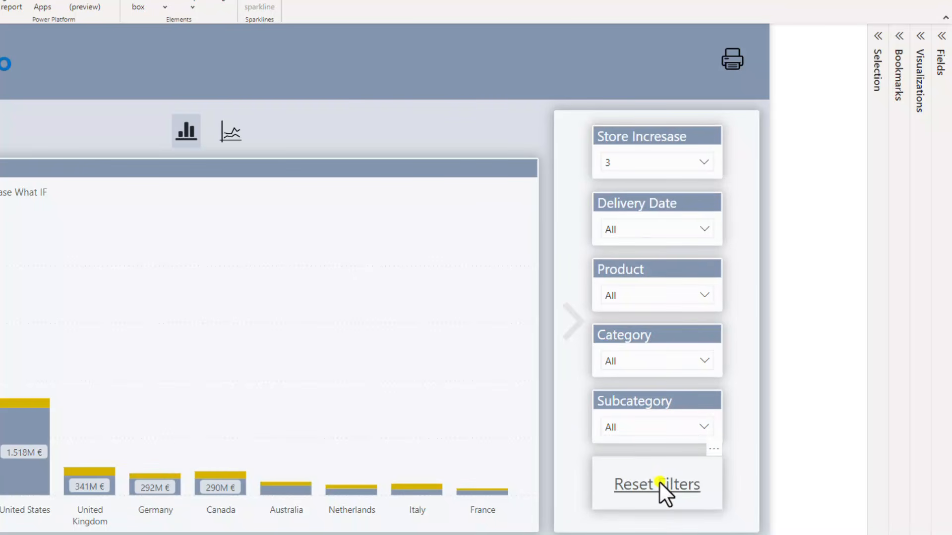
Step: Turn on the Reset Filters button's action in the bar filter view, with type Bookmark and bookmark Reset Bar
click(659, 482)
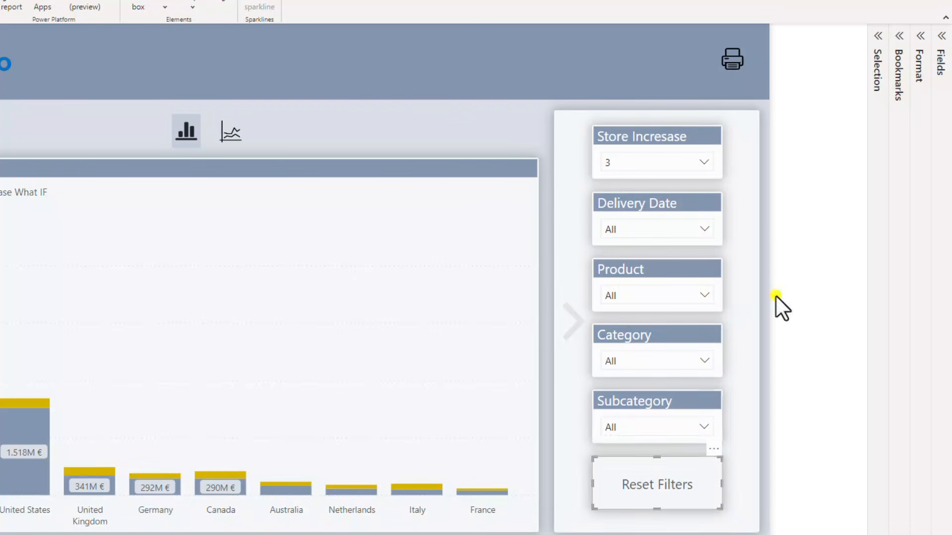
click(917, 35)
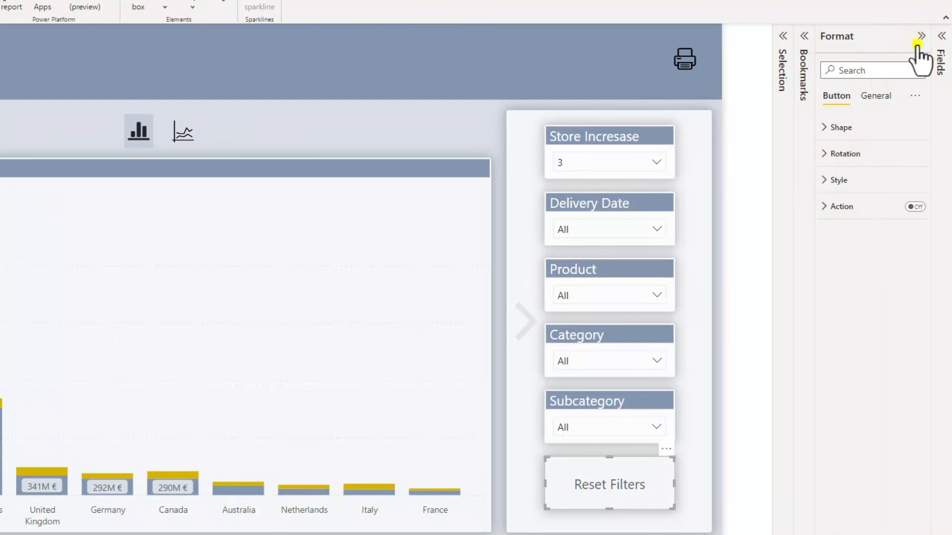
click(911, 206)
click(862, 207)
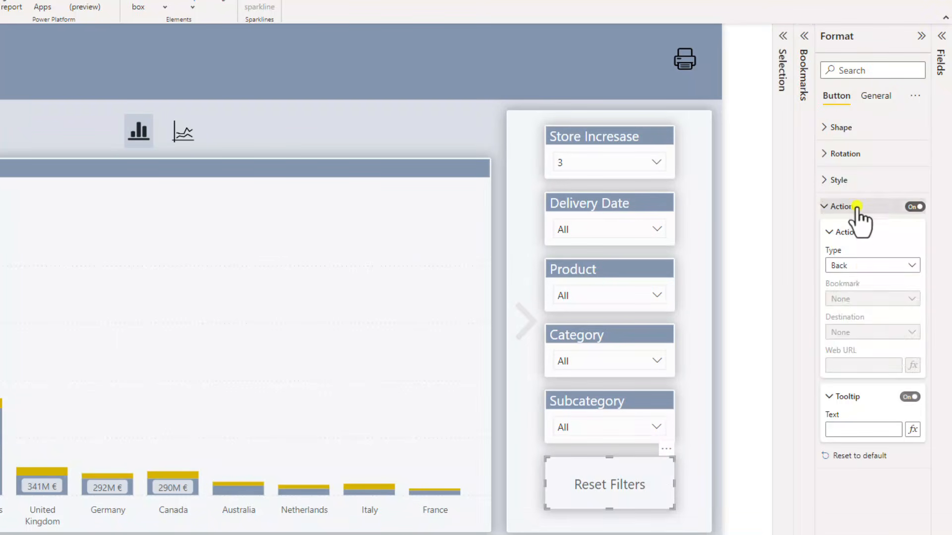
click(864, 265)
click(863, 296)
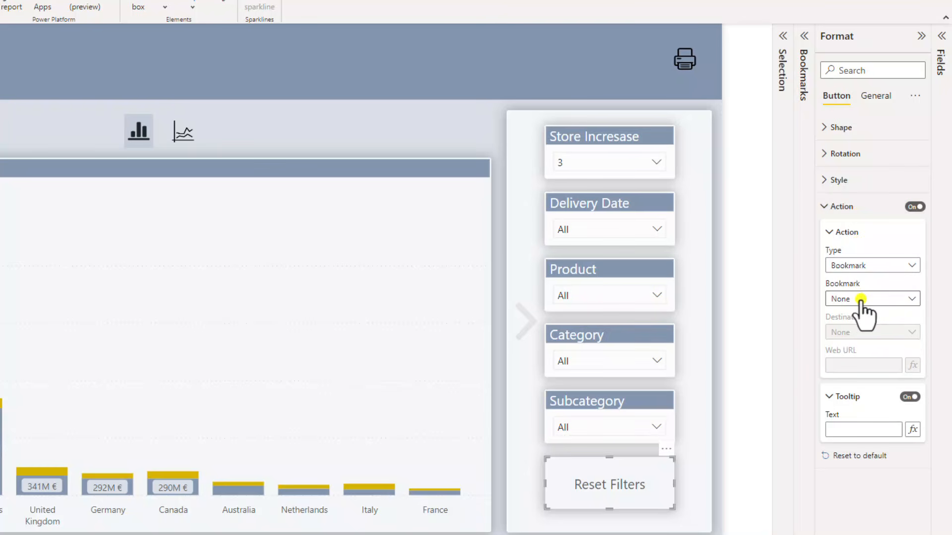
click(860, 299)
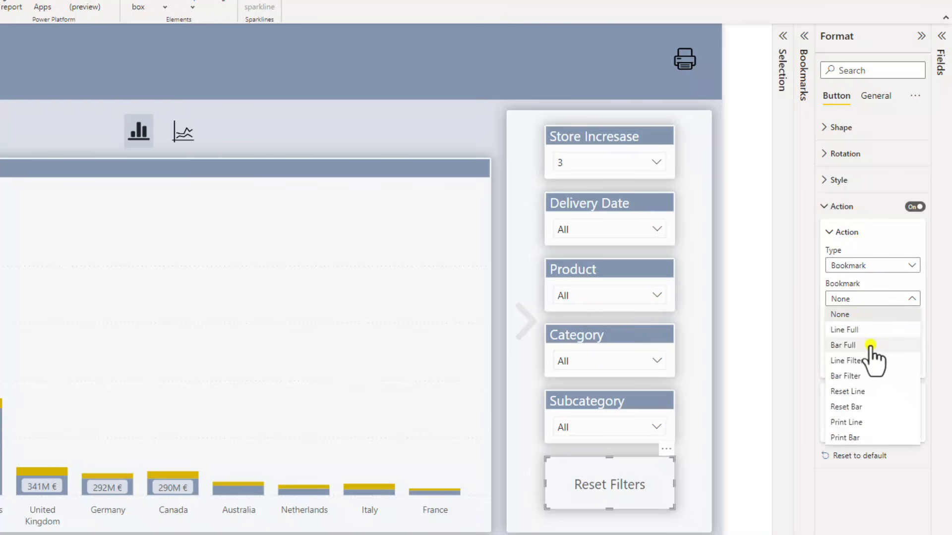
click(870, 404)
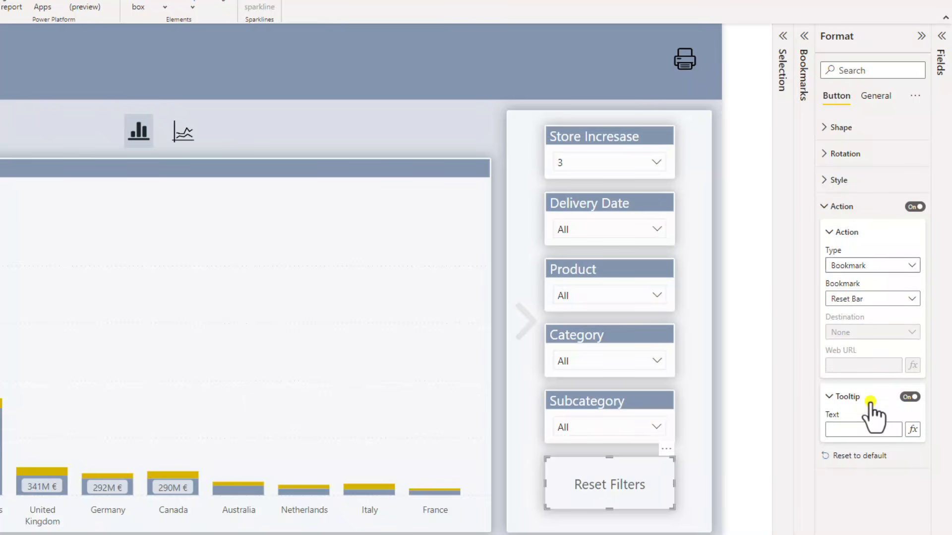
click(934, 36)
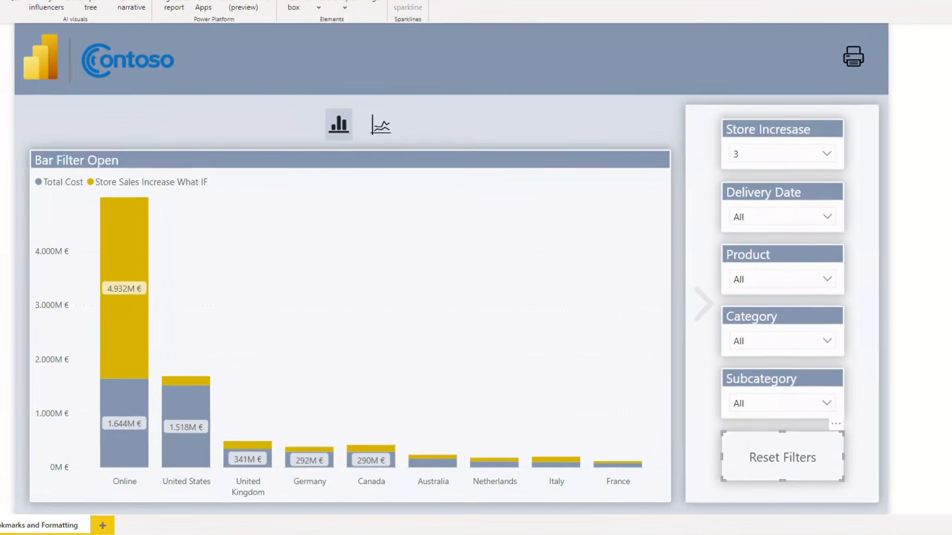
Step: Test the Reset Filters button, and close and reopen the filter pane with its arrow buttons
ctrl+click(612, 478)
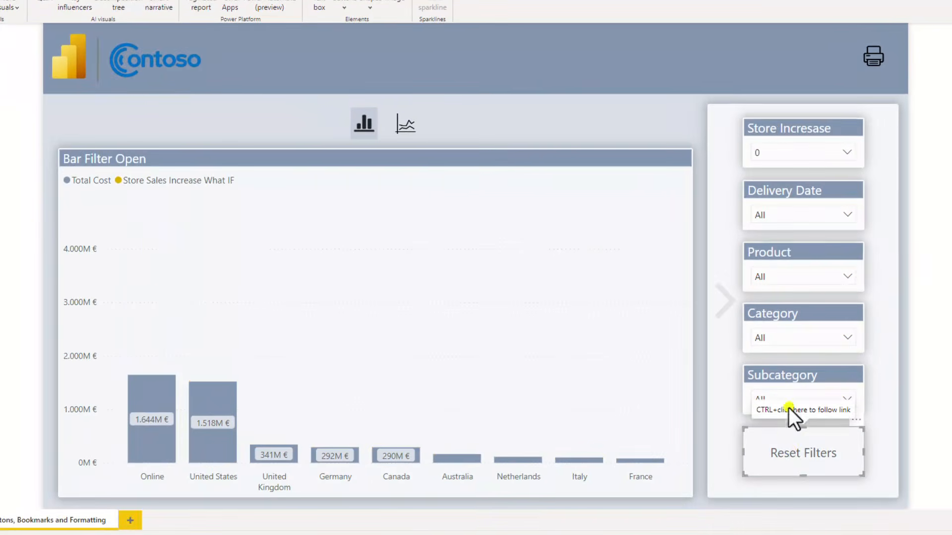
ctrl+click(722, 310)
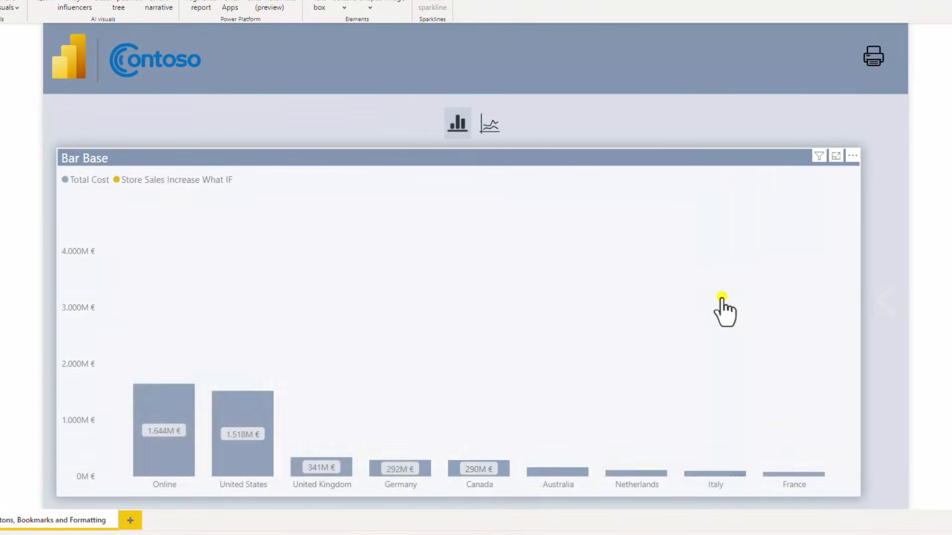
ctrl+click(876, 293)
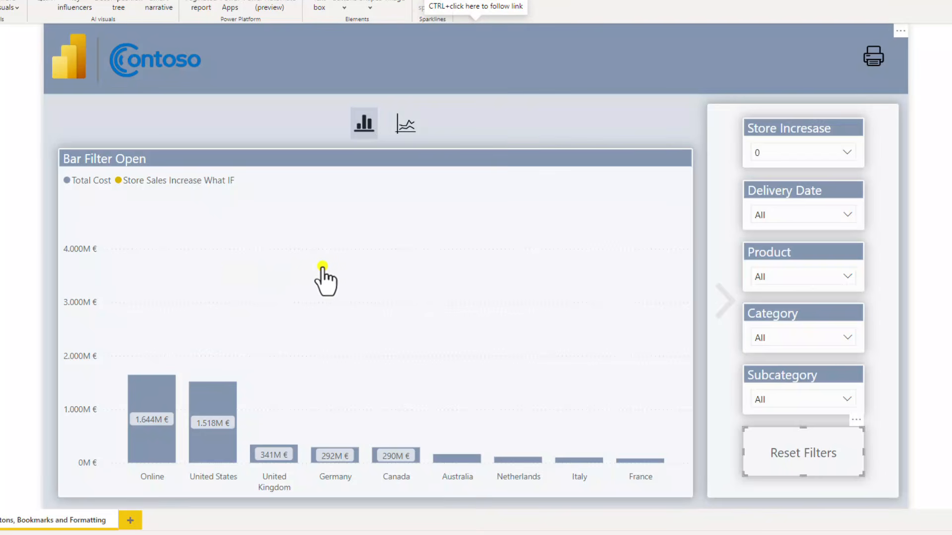
Step: Test the full-page button by leaving the filter view through the chart area, opening the bar print view and leaving it again
ctrl+click(344, 265)
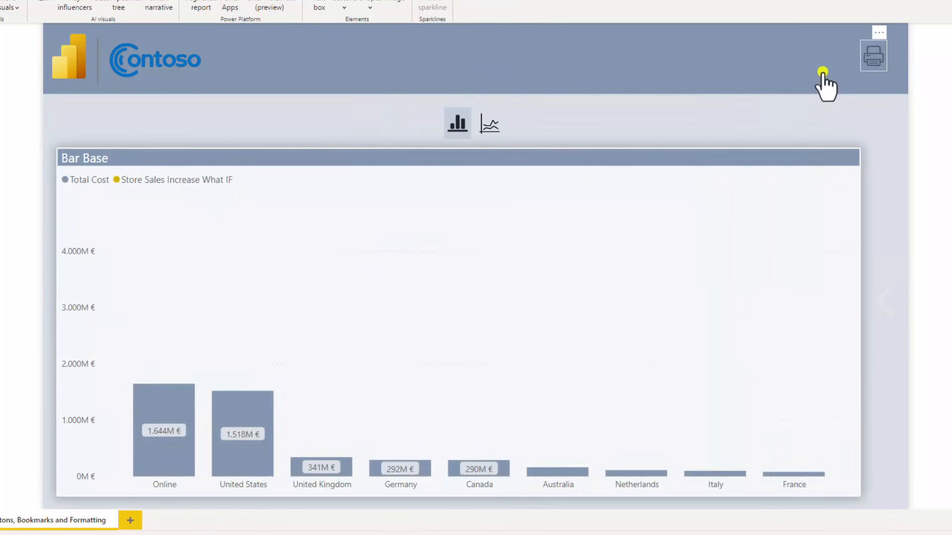
ctrl+click(875, 58)
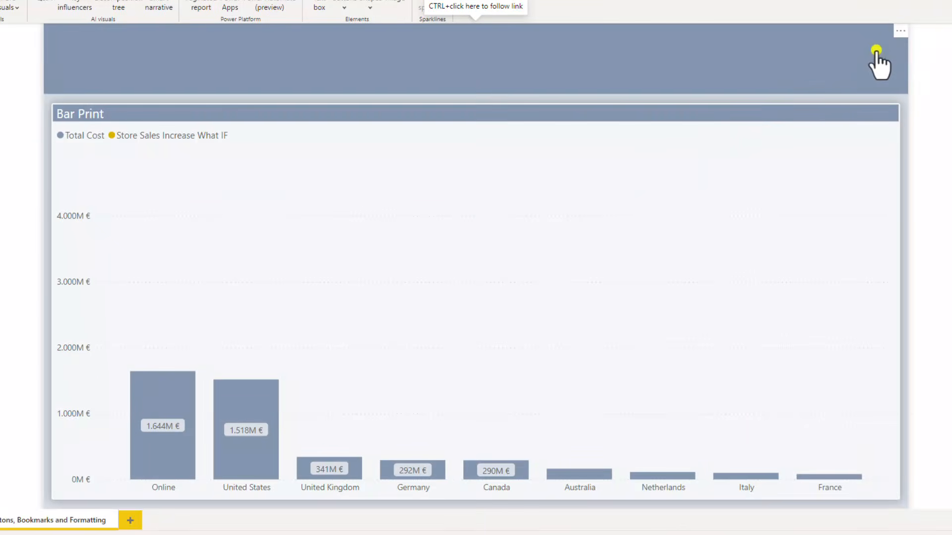
ctrl+click(475, 228)
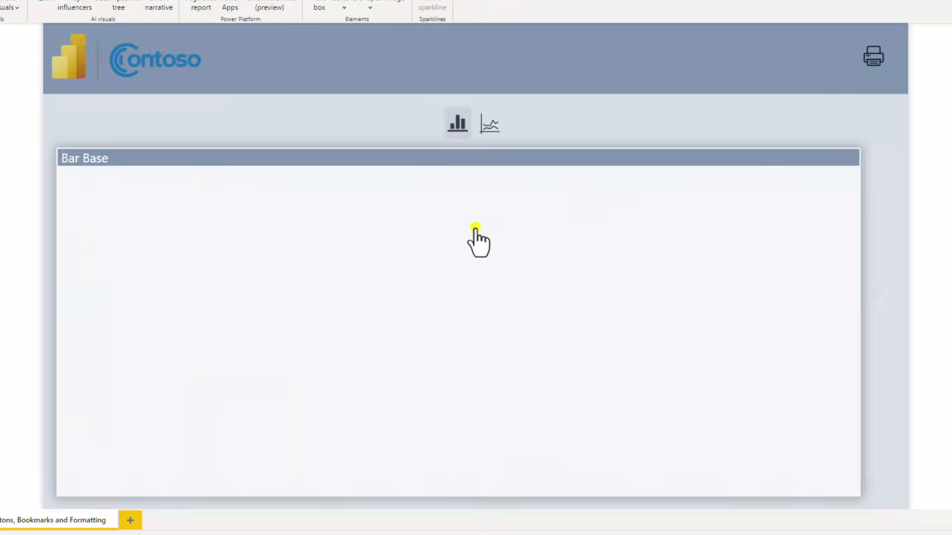
Step: Test the print button from the line chart page, leave the print view through the chart area and return to the line chart
ctrl+click(488, 126)
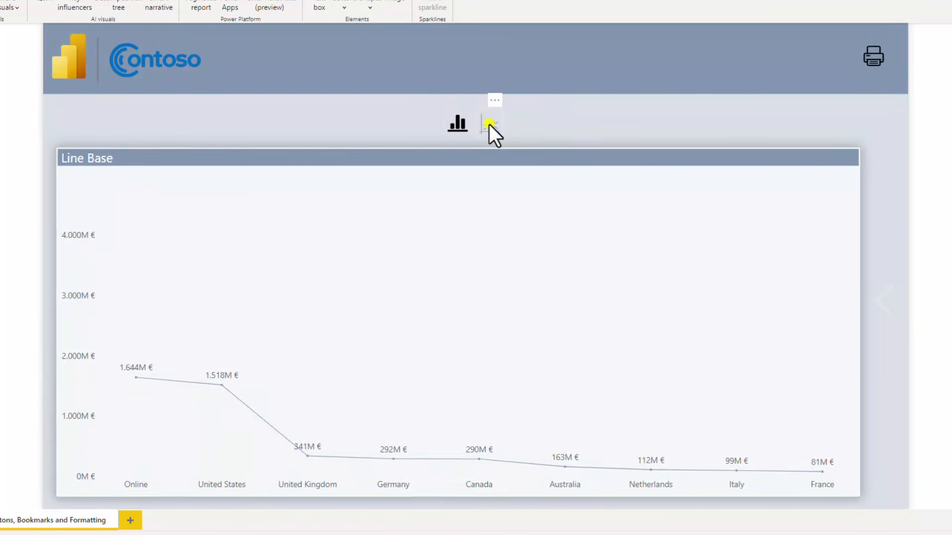
ctrl+click(872, 57)
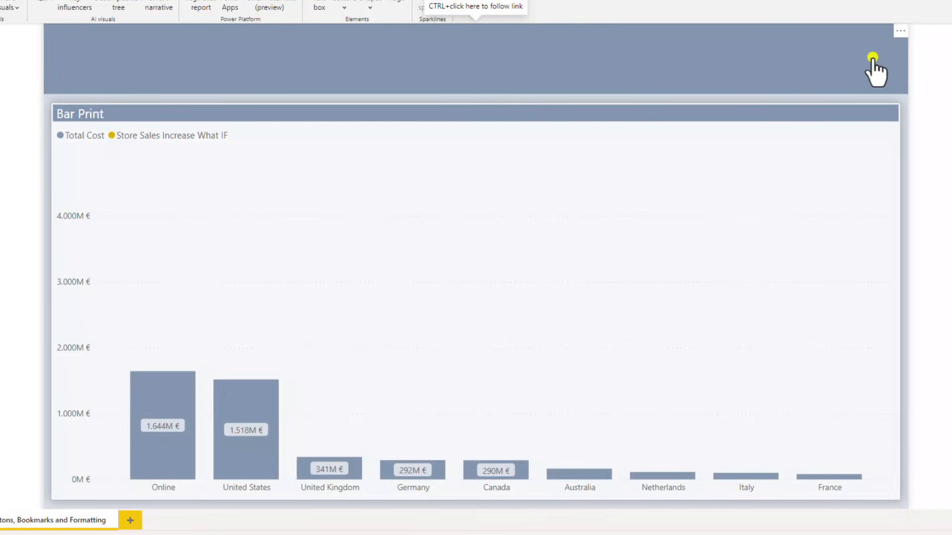
ctrl+click(473, 222)
ctrl+click(490, 126)
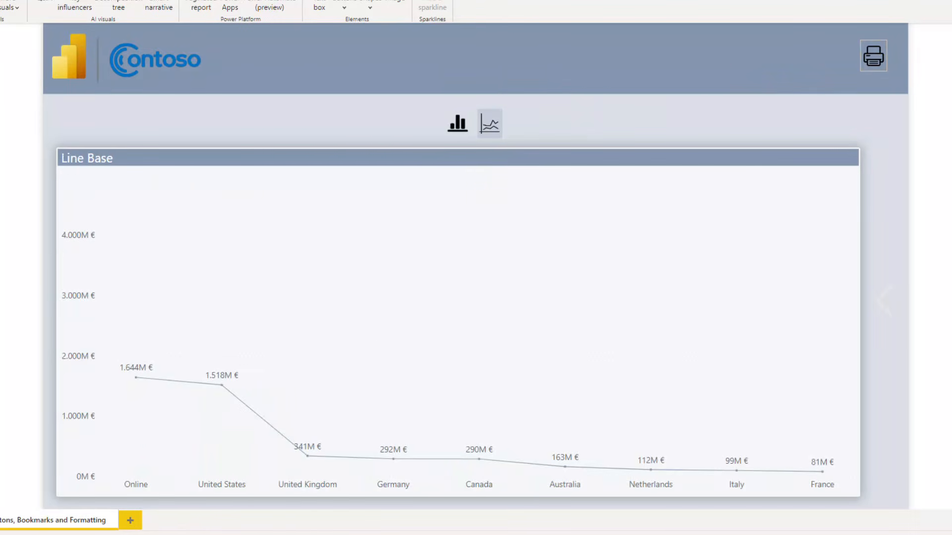
Step: Set the action bookmark of the Print button in the Print Line unselected group to Print Line and test the button
click(941, 35)
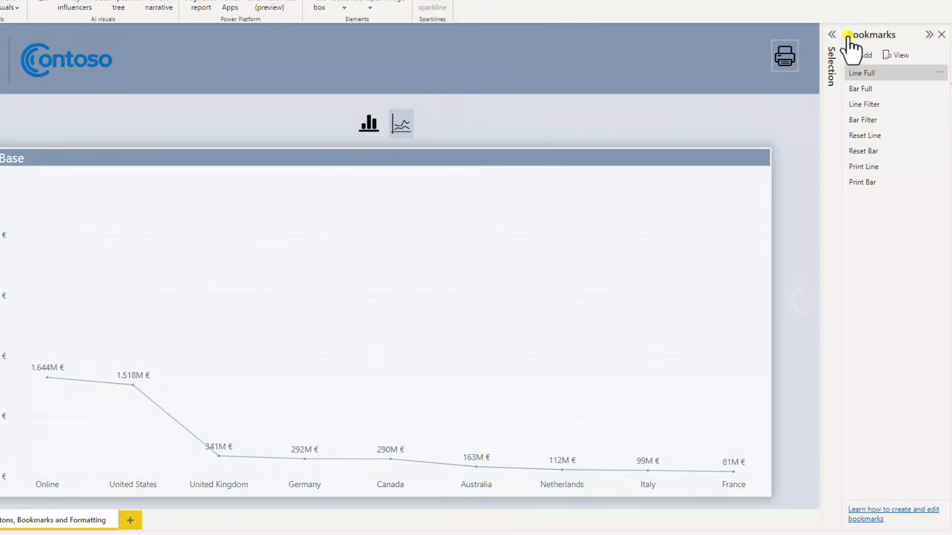
click(831, 34)
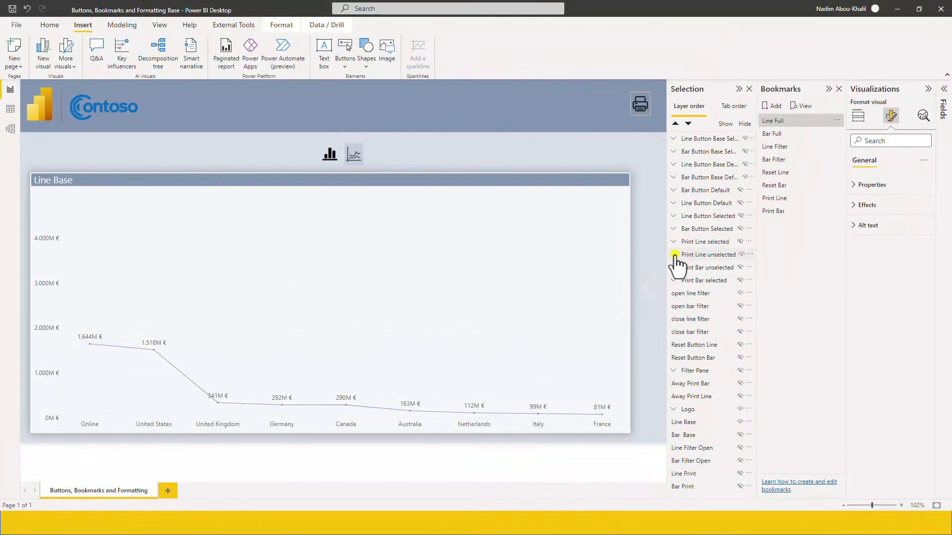
click(743, 236)
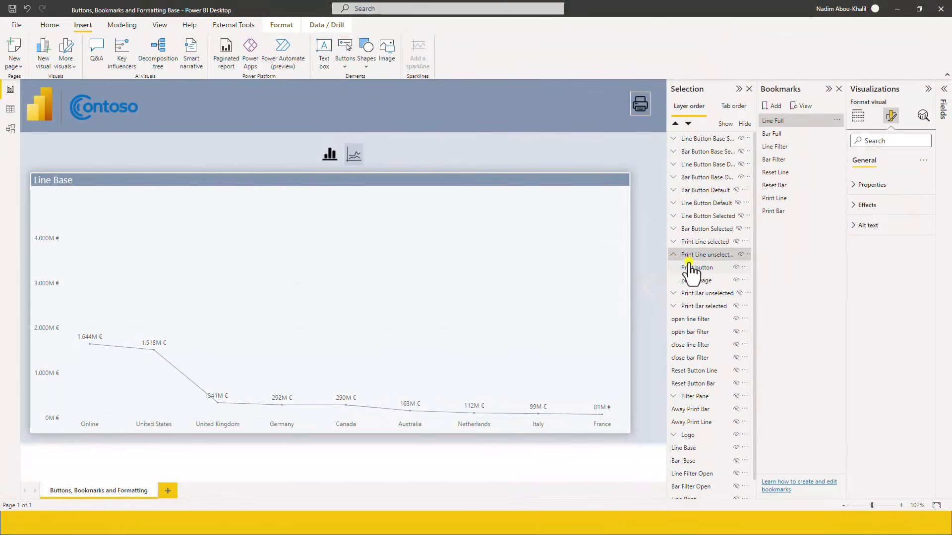
click(696, 268)
click(867, 221)
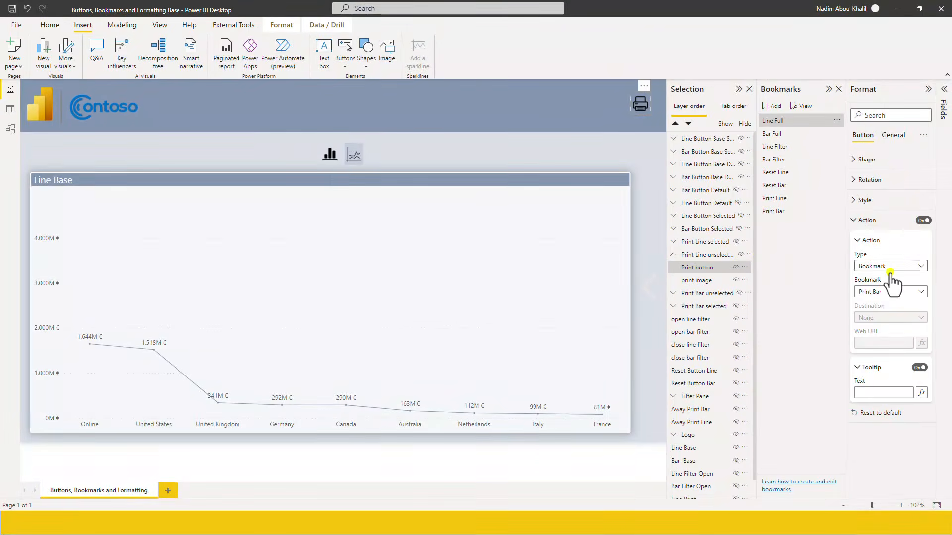
click(894, 292)
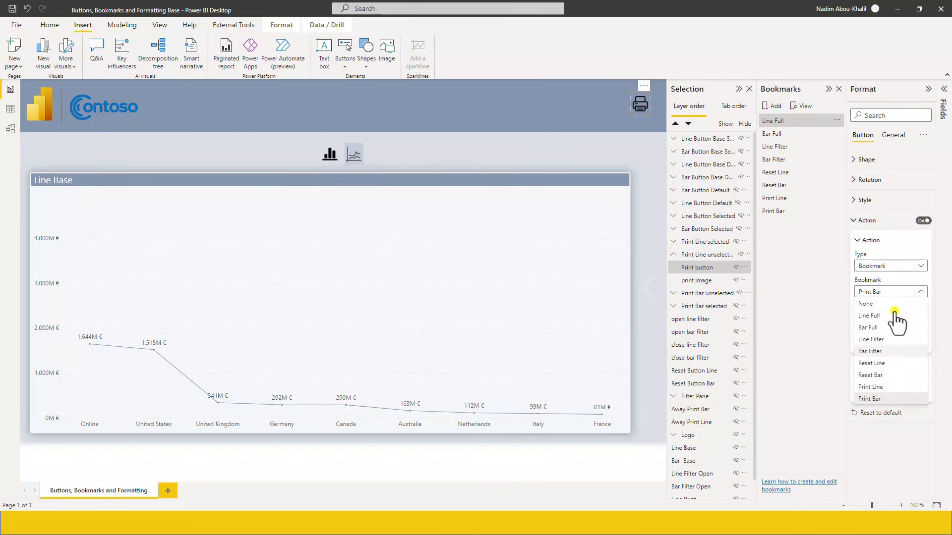
click(894, 387)
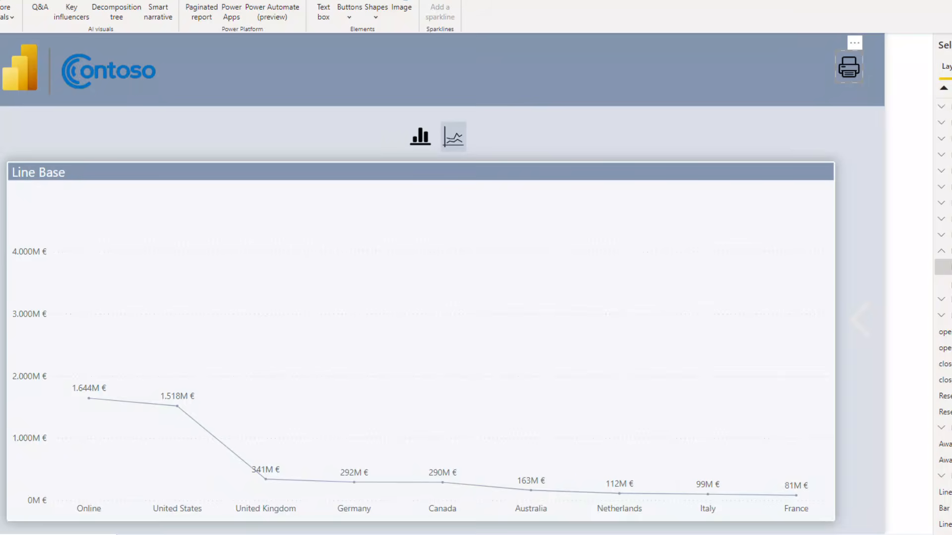
ctrl+click(894, 68)
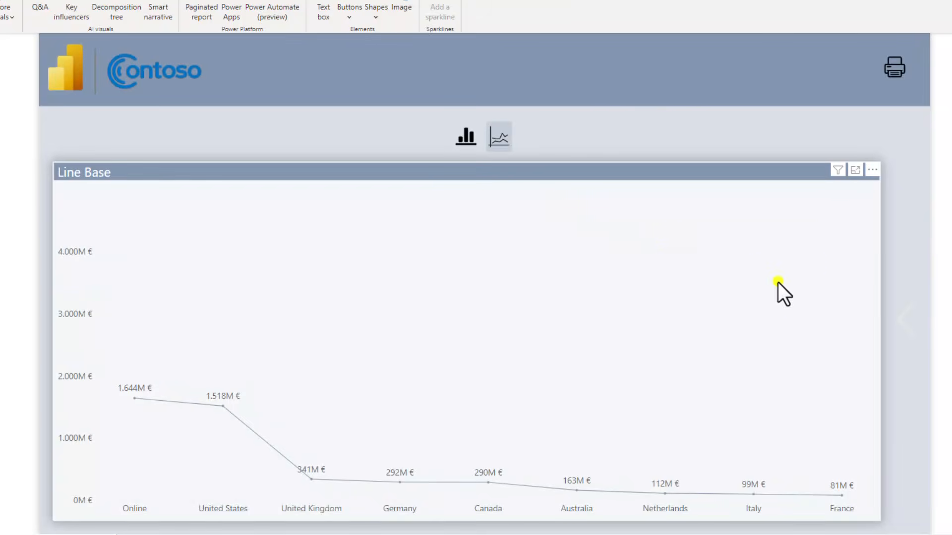
Step: Open the filter pane from the line chart page, change the Store Incresase slicer and test the Reset Filters button
ctrl+click(906, 329)
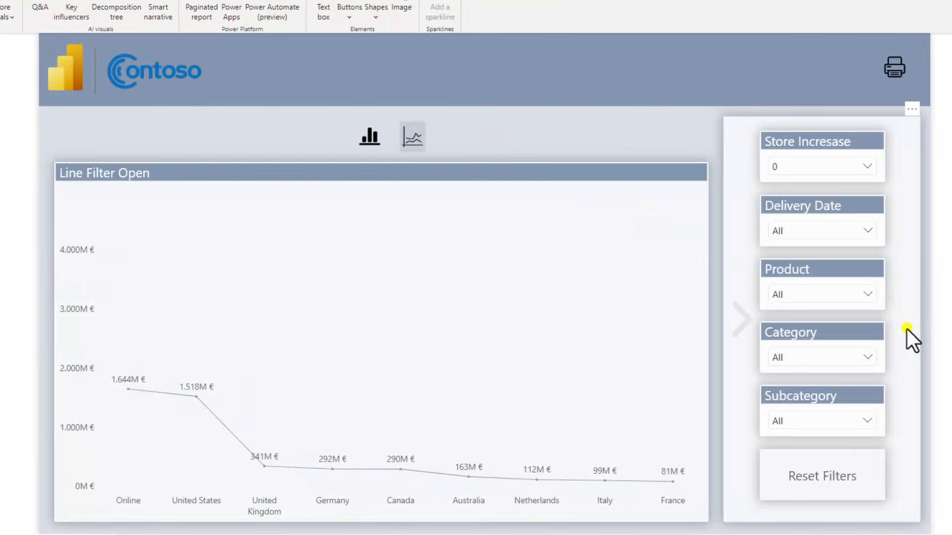
click(798, 168)
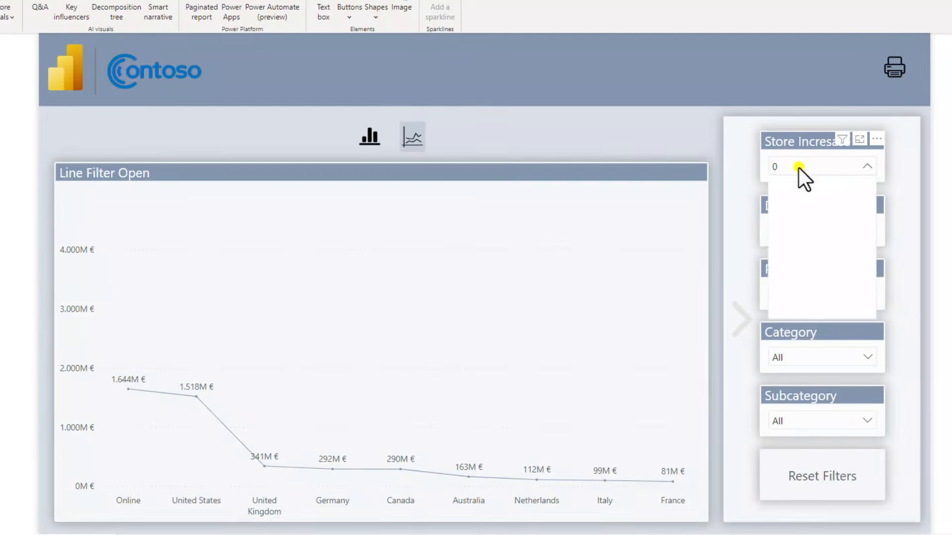
click(784, 246)
ctrl+click(836, 477)
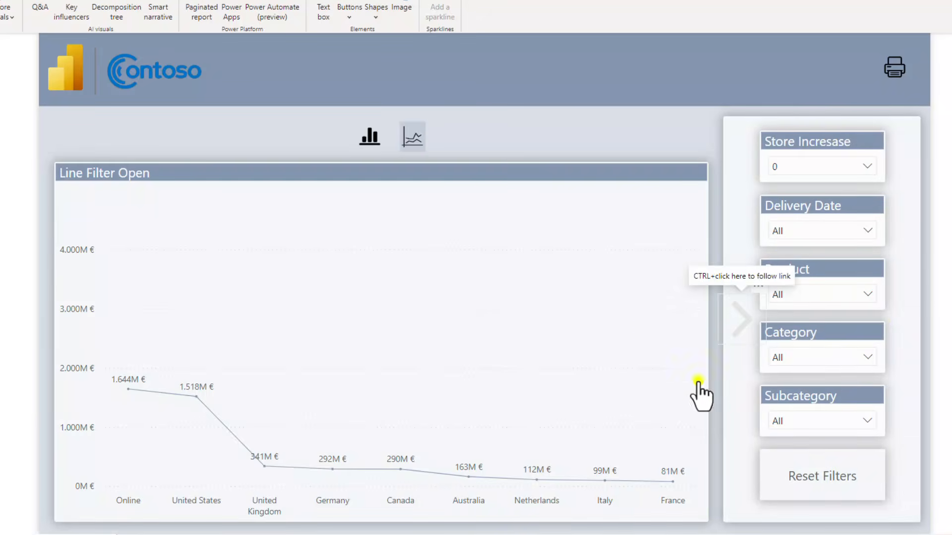
Step: Test closing and reopening the line filter pane, and switch to the bar chart while the pane is open
ctrl+click(597, 312)
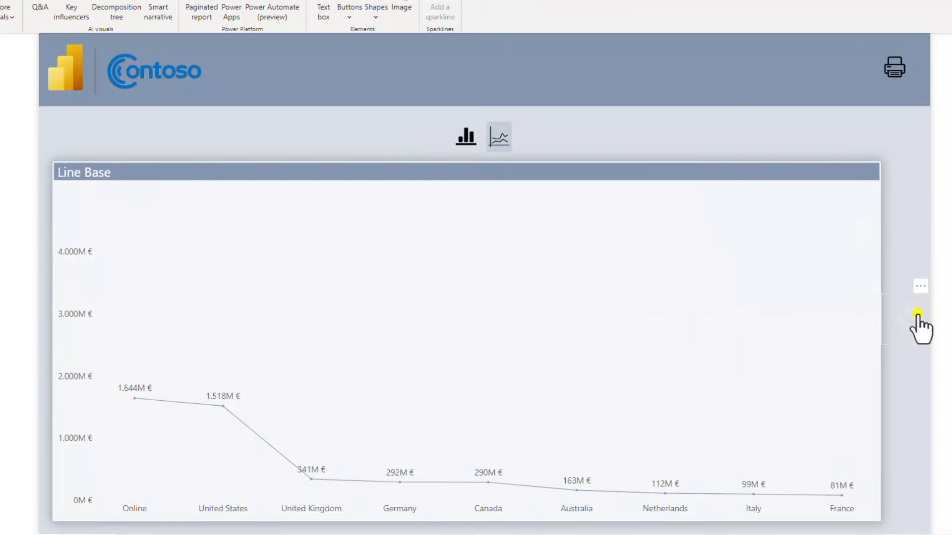
ctrl+click(917, 318)
ctrl+click(743, 313)
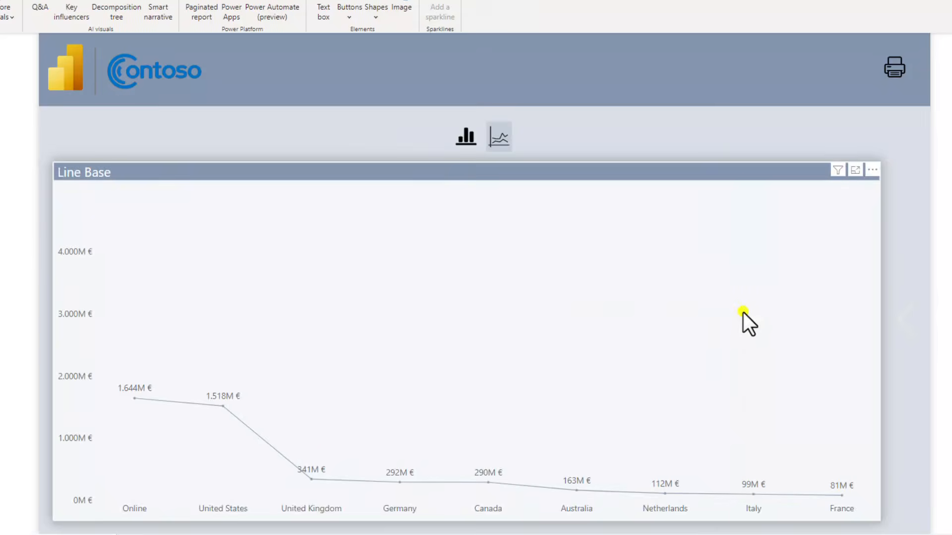
ctrl+click(906, 329)
ctrl+click(365, 134)
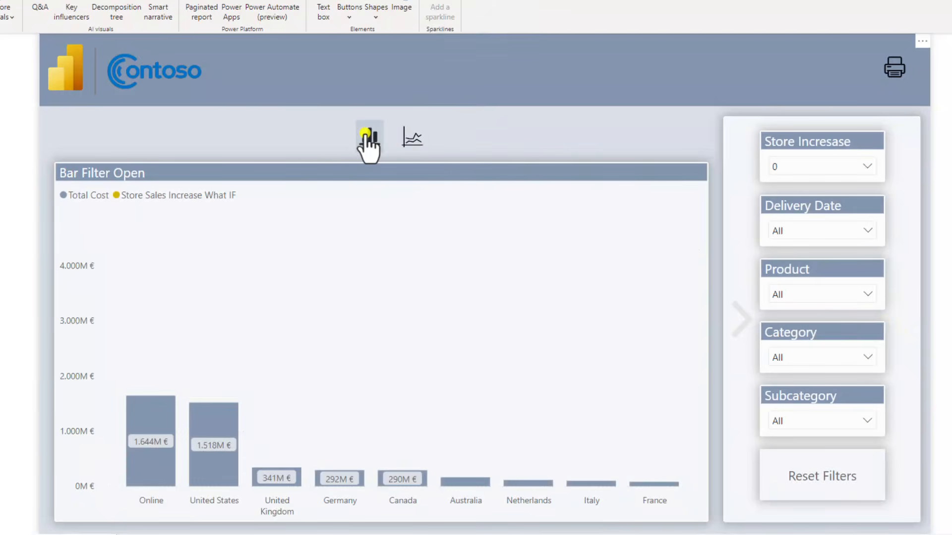